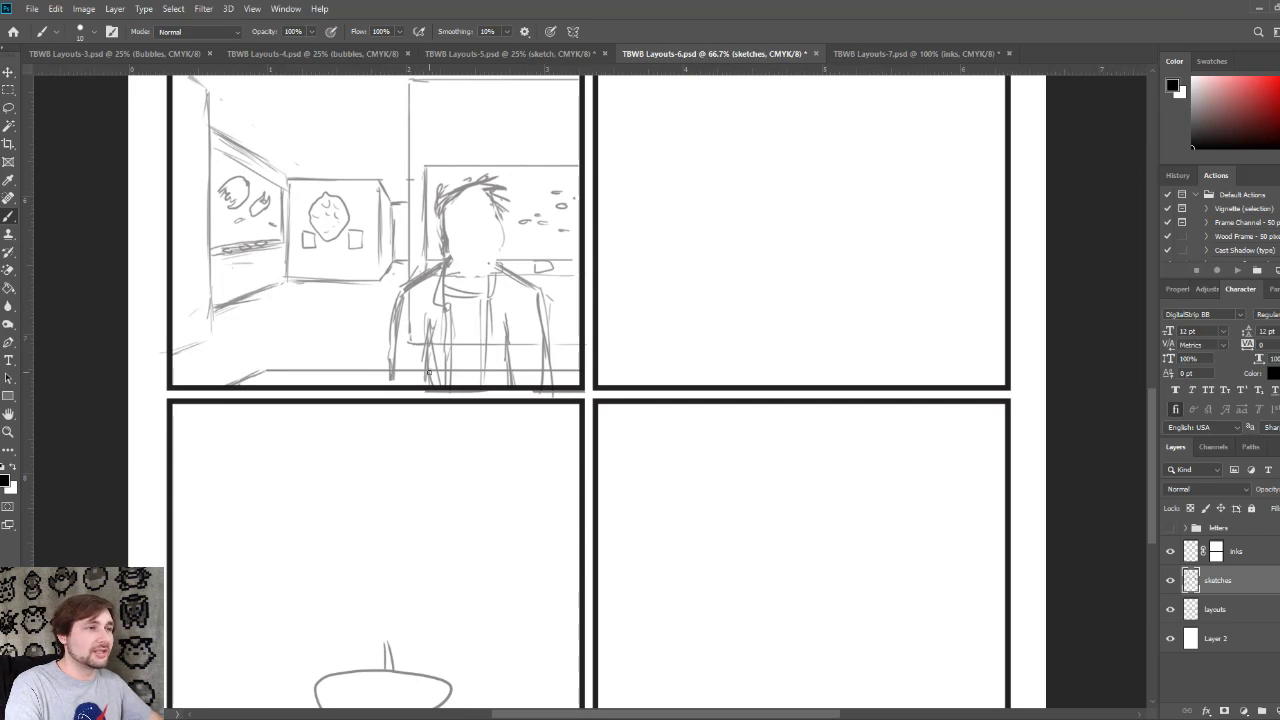
Step: Erase the top-left man's old hair strokes and sketch new hair along his head
mouse_move(500, 202)
mouse_down()
mouse_move(497, 190)
mouse_move(460, 198)
mouse_up()
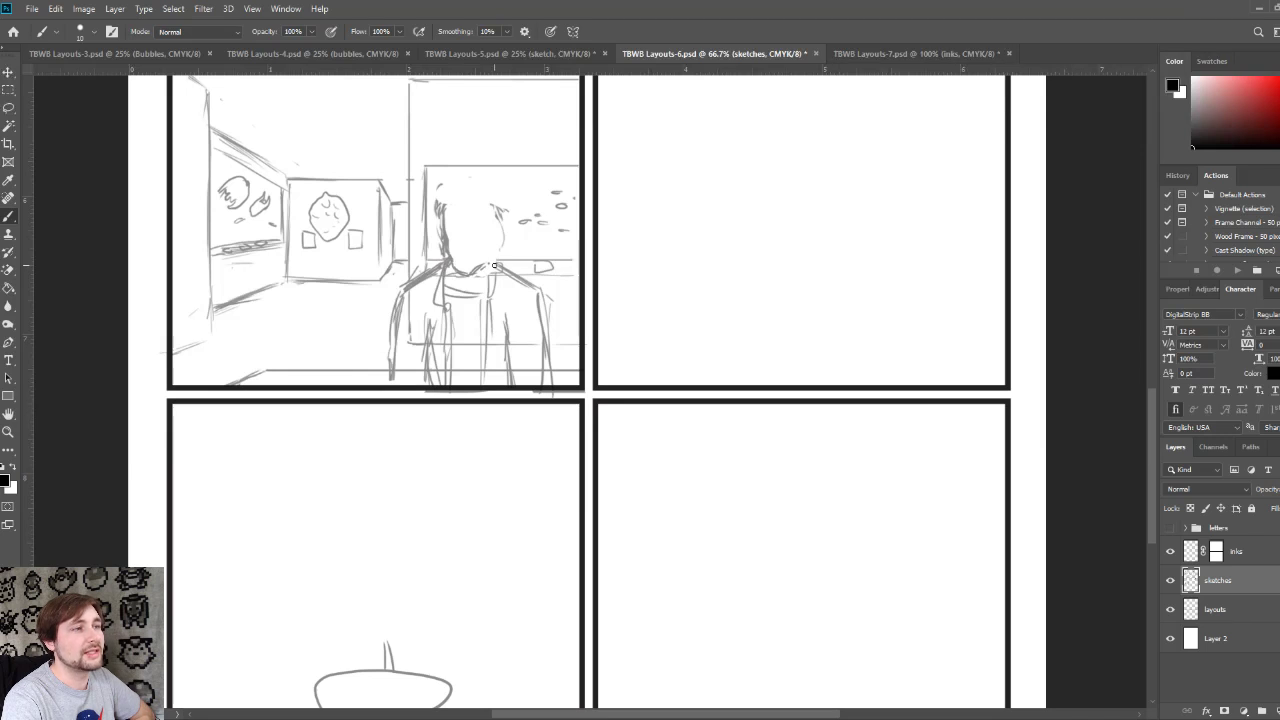
mouse_move(493, 260)
mouse_down()
mouse_move(487, 202)
mouse_move(445, 203)
mouse_move(484, 216)
mouse_move(462, 189)
mouse_move(497, 213)
mouse_move(460, 190)
mouse_move(472, 198)
mouse_move(426, 199)
mouse_move(450, 205)
mouse_move(443, 191)
mouse_move(476, 189)
mouse_move(482, 203)
mouse_move(458, 208)
mouse_move(507, 238)
mouse_up()
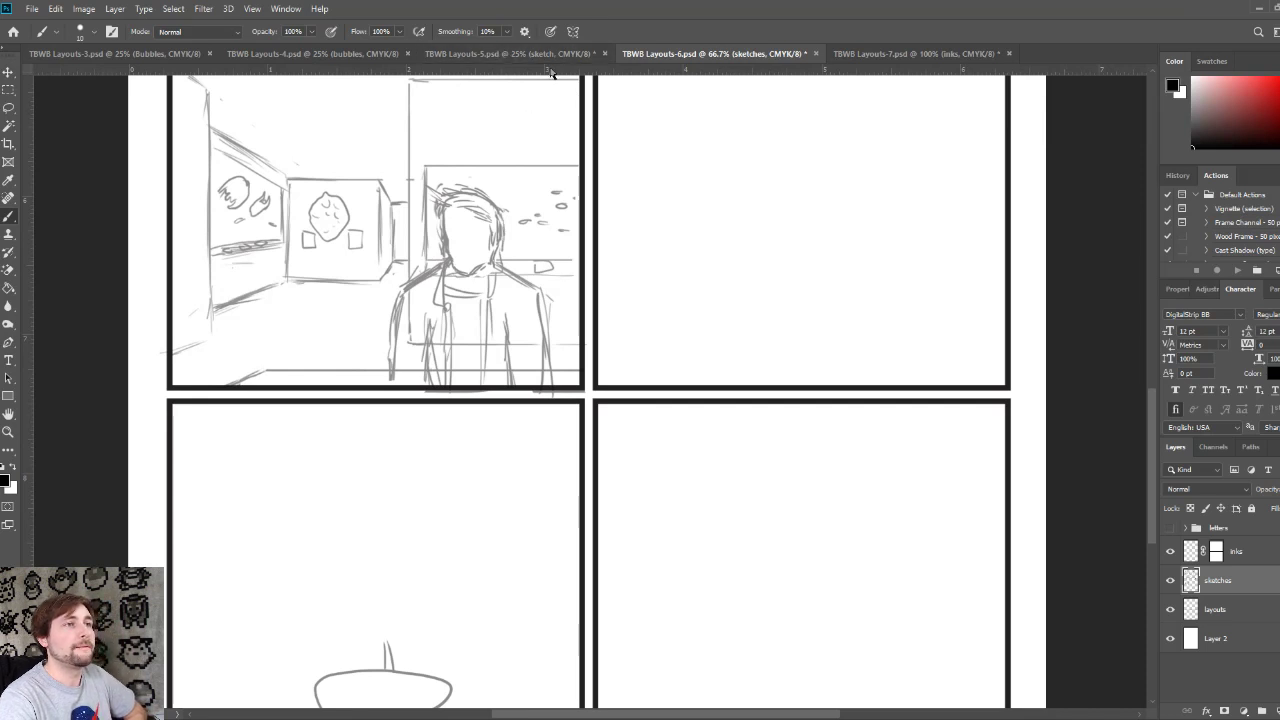
click(921, 58)
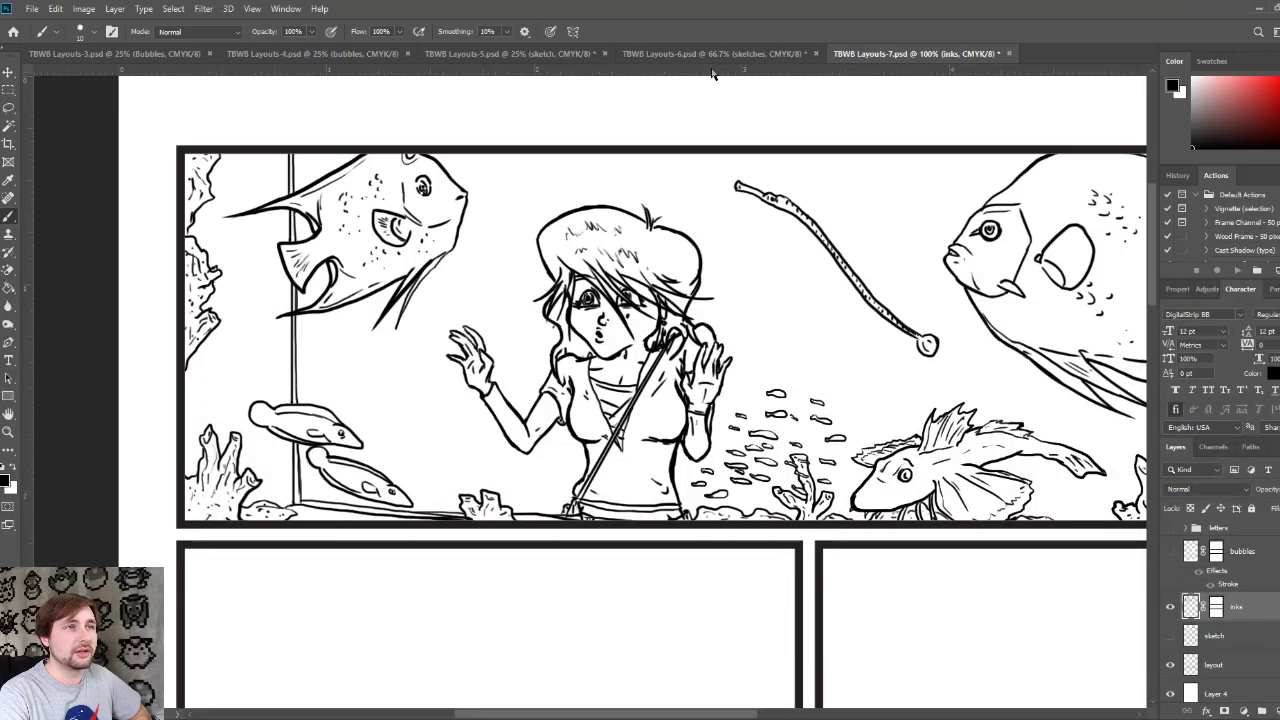
click(515, 55)
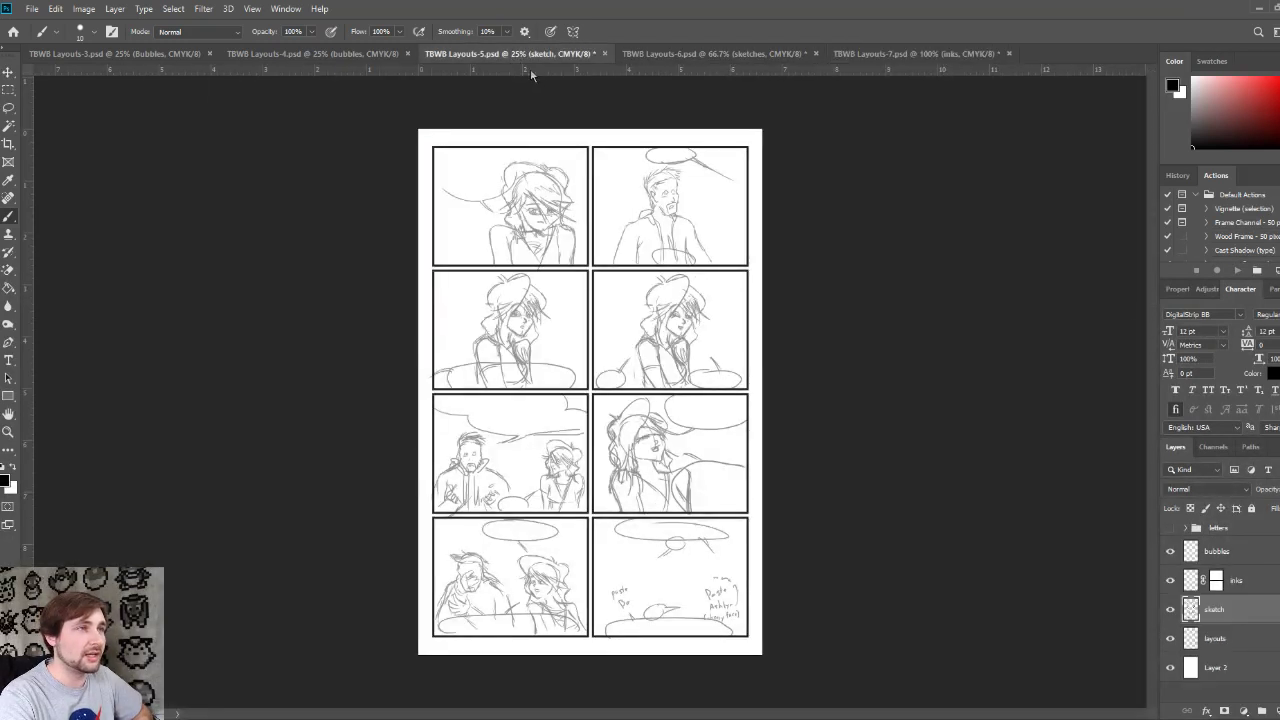
click(709, 55)
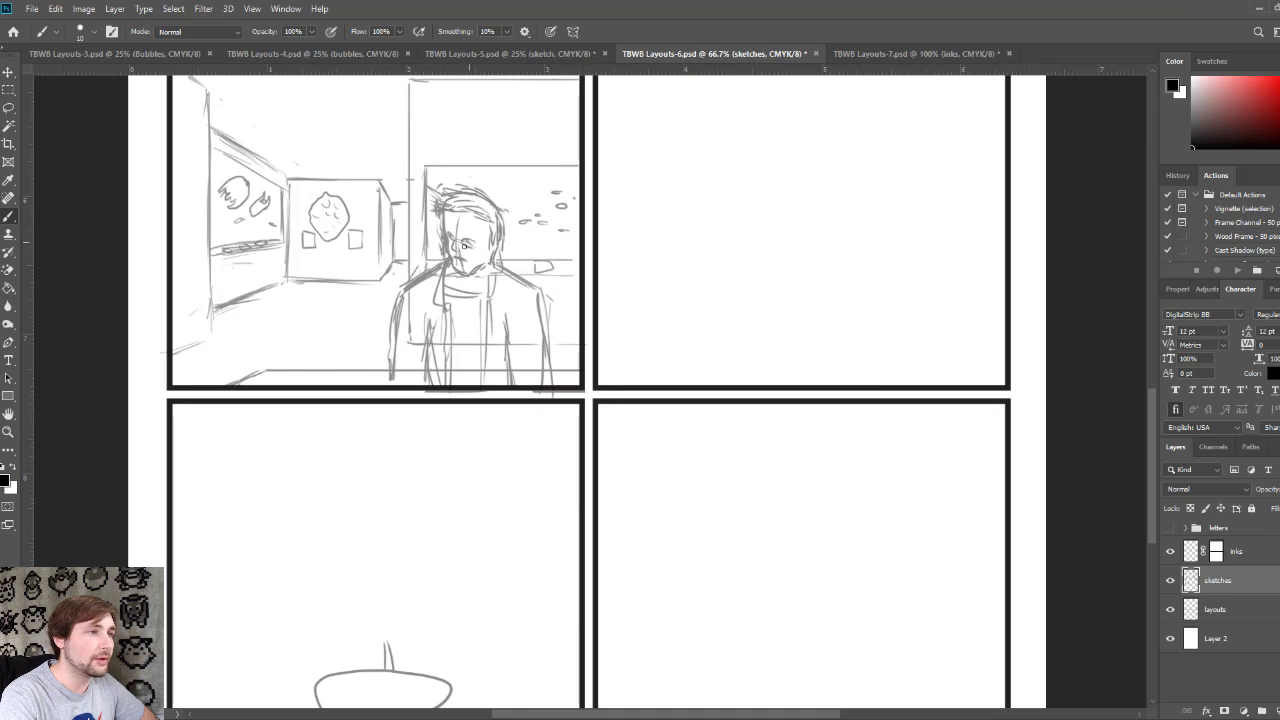
Step: Sketch the man's eye, a stroke on the fish tank, and a small figure standing beside the tanks
drag(462, 244, 475, 243)
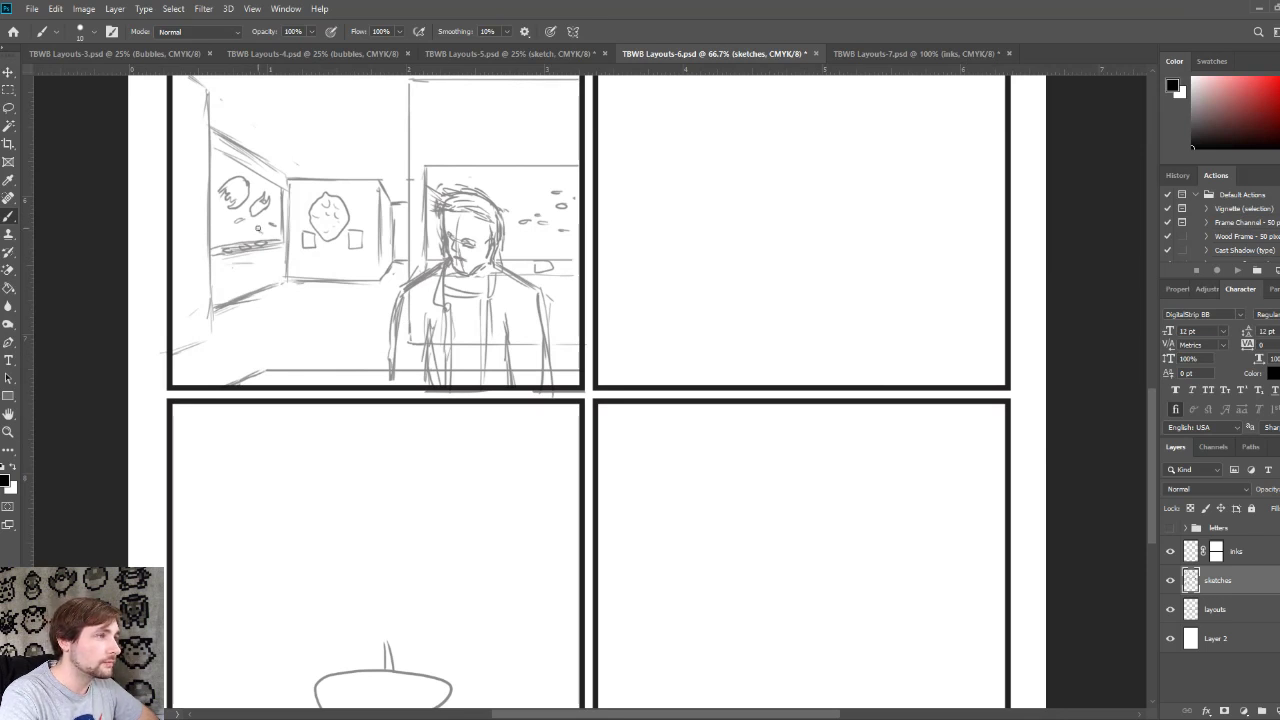
mouse_move(257, 225)
mouse_down()
mouse_move(288, 245)
mouse_move(270, 241)
mouse_move(290, 241)
mouse_move(288, 286)
mouse_up()
mouse_move(279, 291)
mouse_down()
mouse_move(288, 208)
mouse_move(287, 227)
mouse_up()
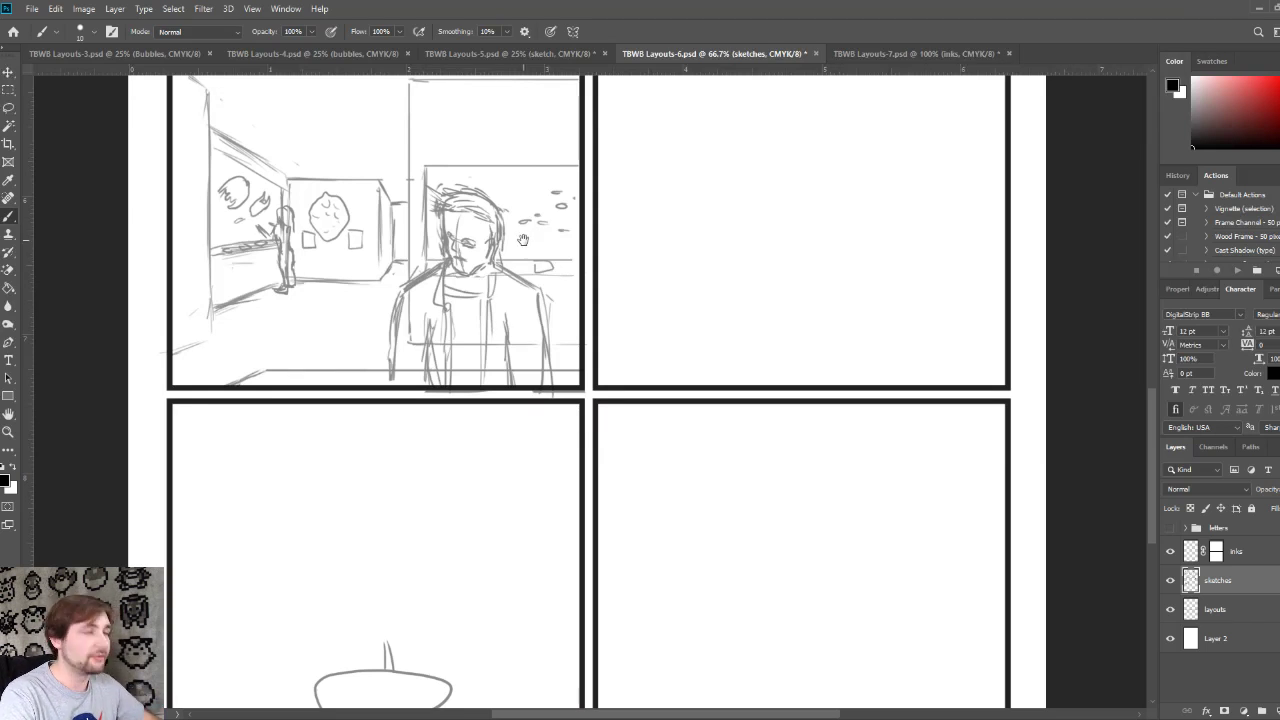
drag(523, 240, 519, 313)
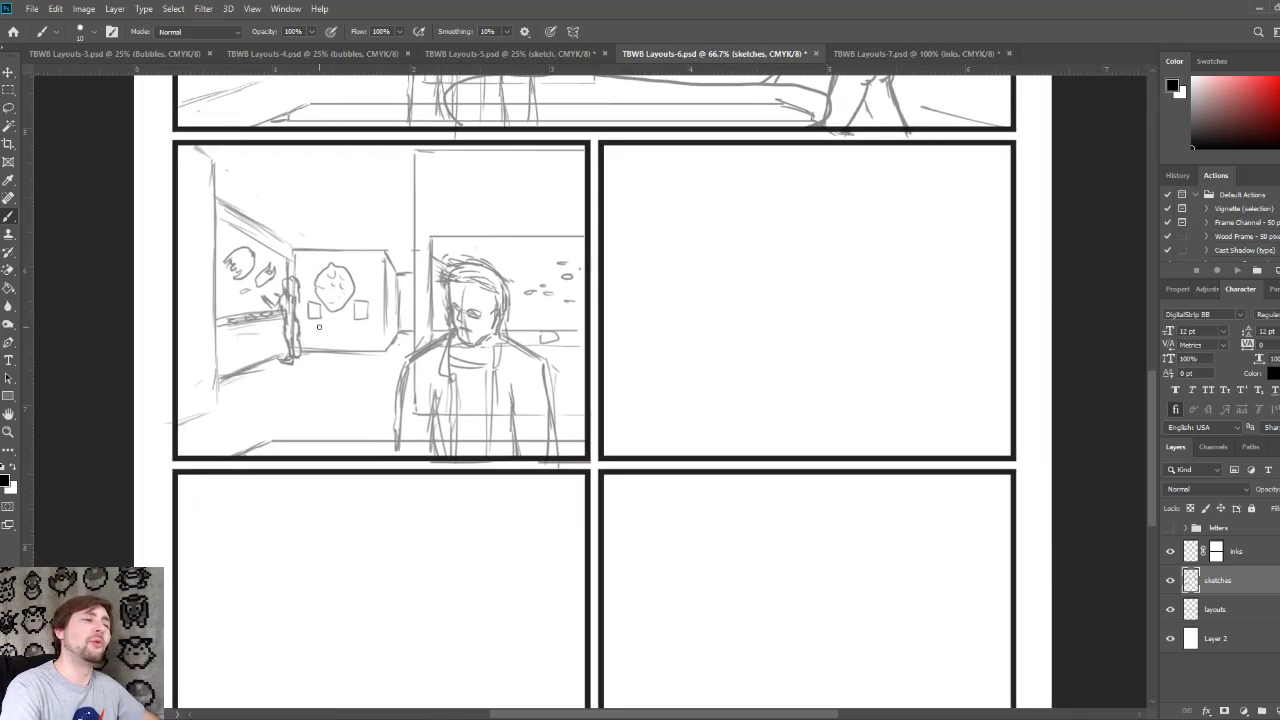
Step: Lasso the small standing figure, scale it to about 110%, and move it slightly upward
click(8, 108)
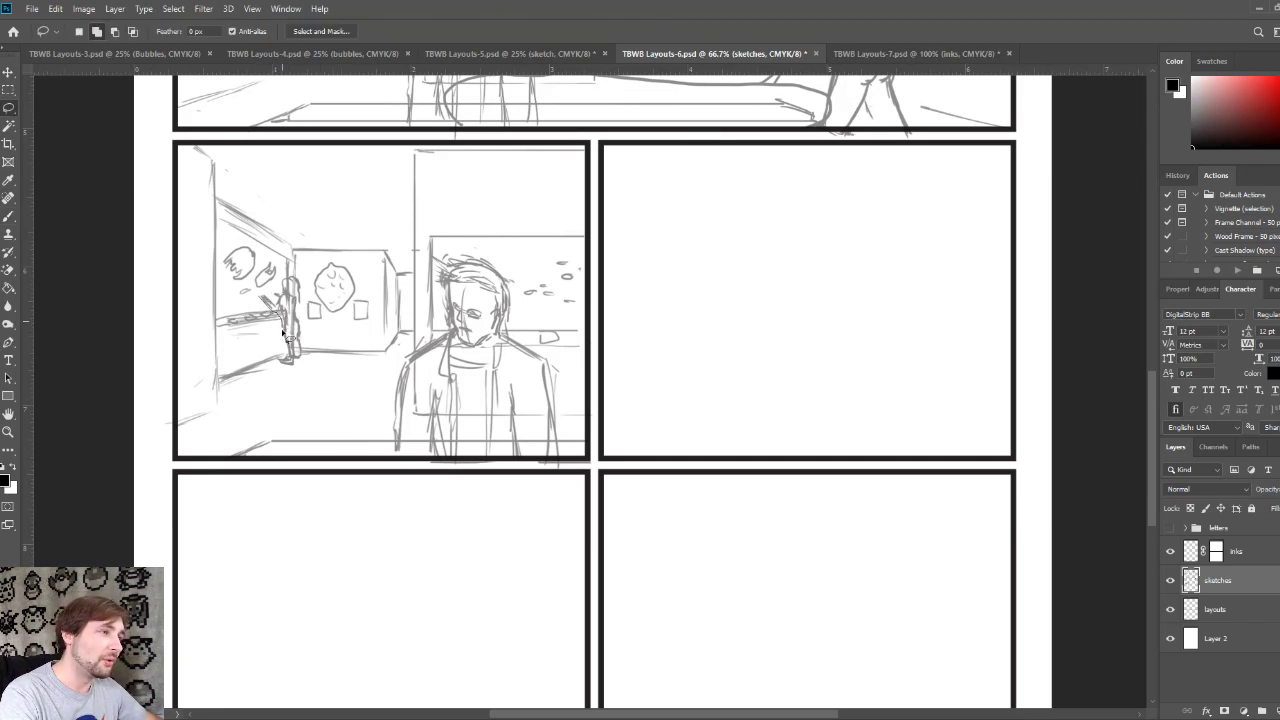
mouse_move(281, 362)
mouse_down()
mouse_move(305, 376)
mouse_move(298, 280)
mouse_move(268, 298)
mouse_move(280, 350)
mouse_up()
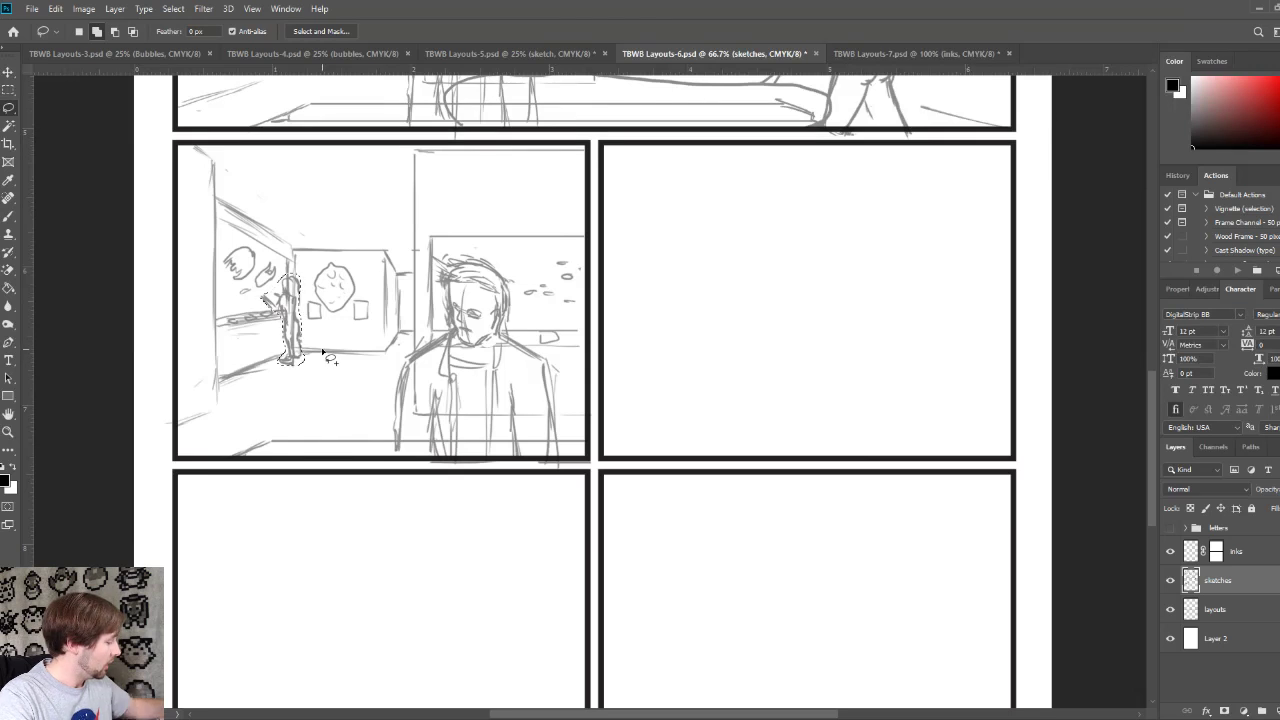
key(ctrl+t)
drag(257, 364, 249, 381)
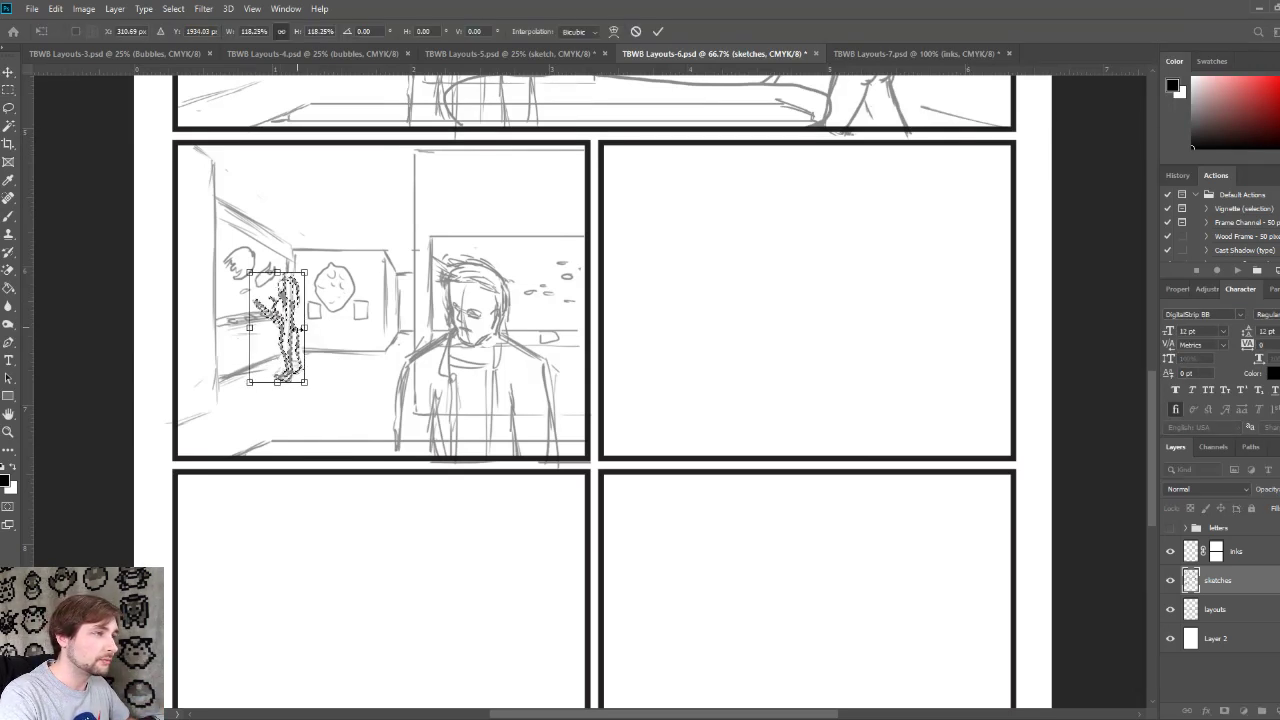
drag(295, 334, 304, 327)
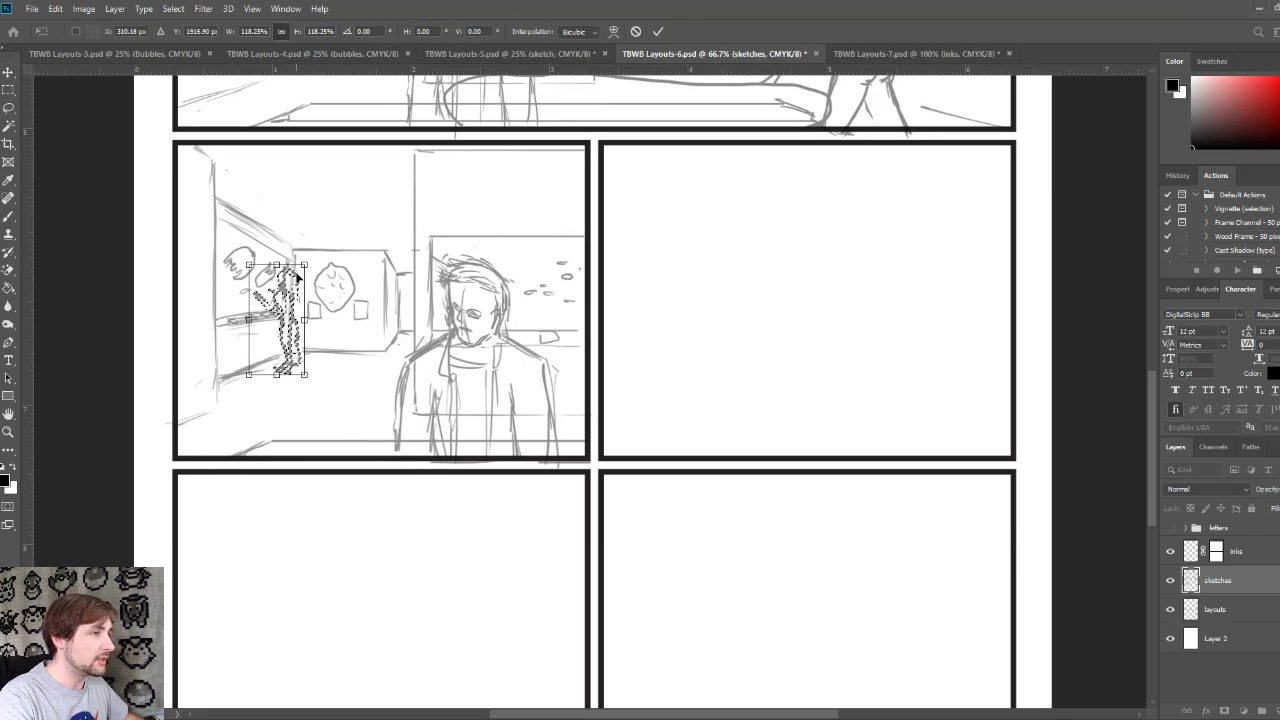
drag(304, 263, 300, 272)
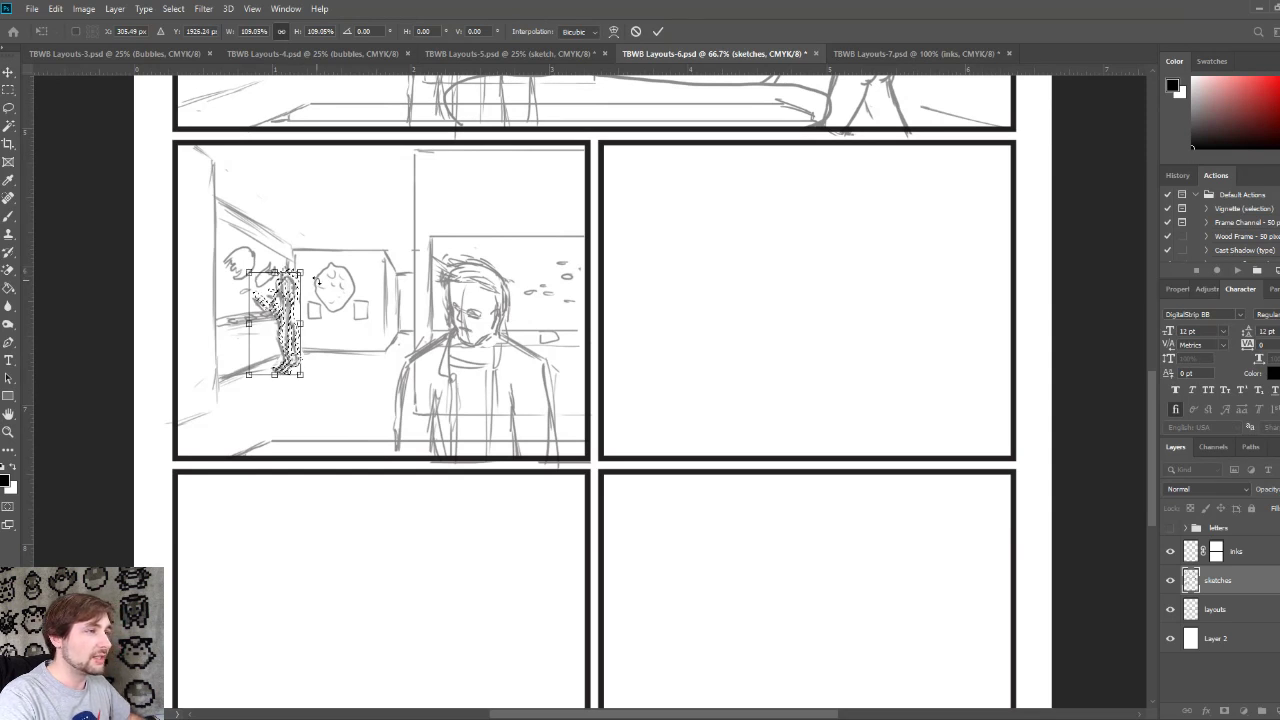
key(Return)
Step: Save TBWB Layouts-6.psd and deselect the figure
key(ctrl+s)
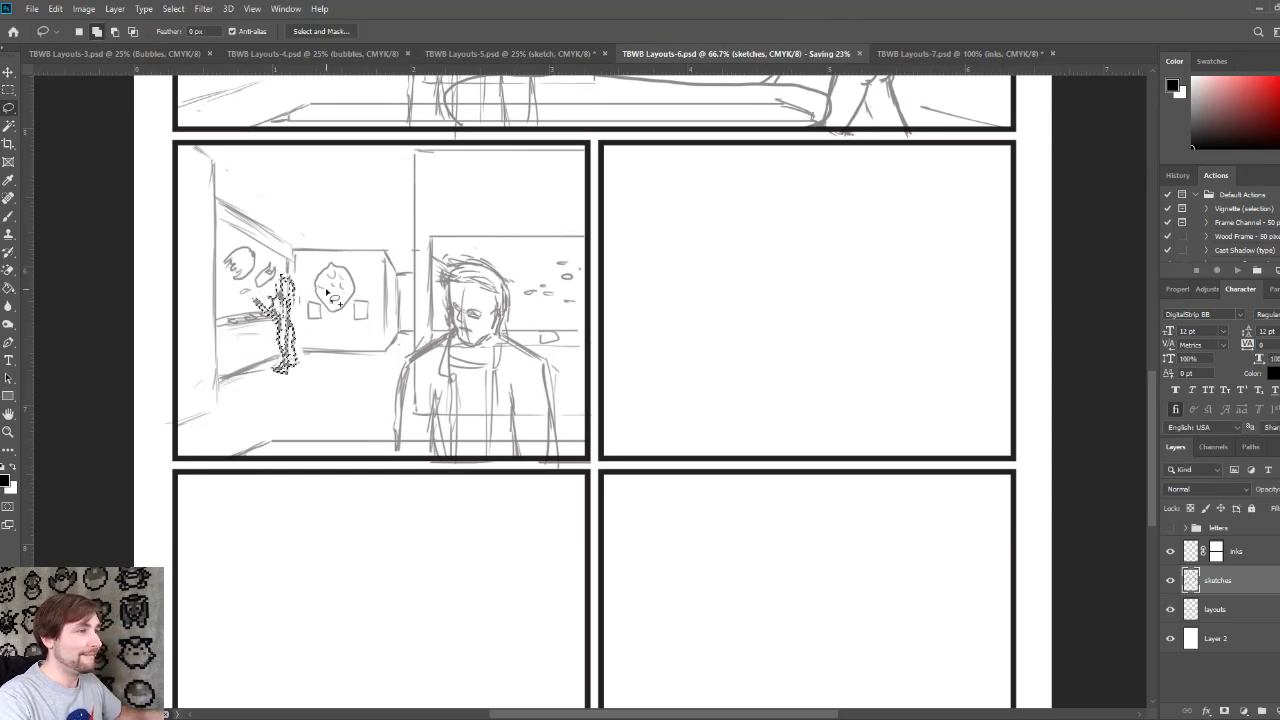
key(ctrl+d)
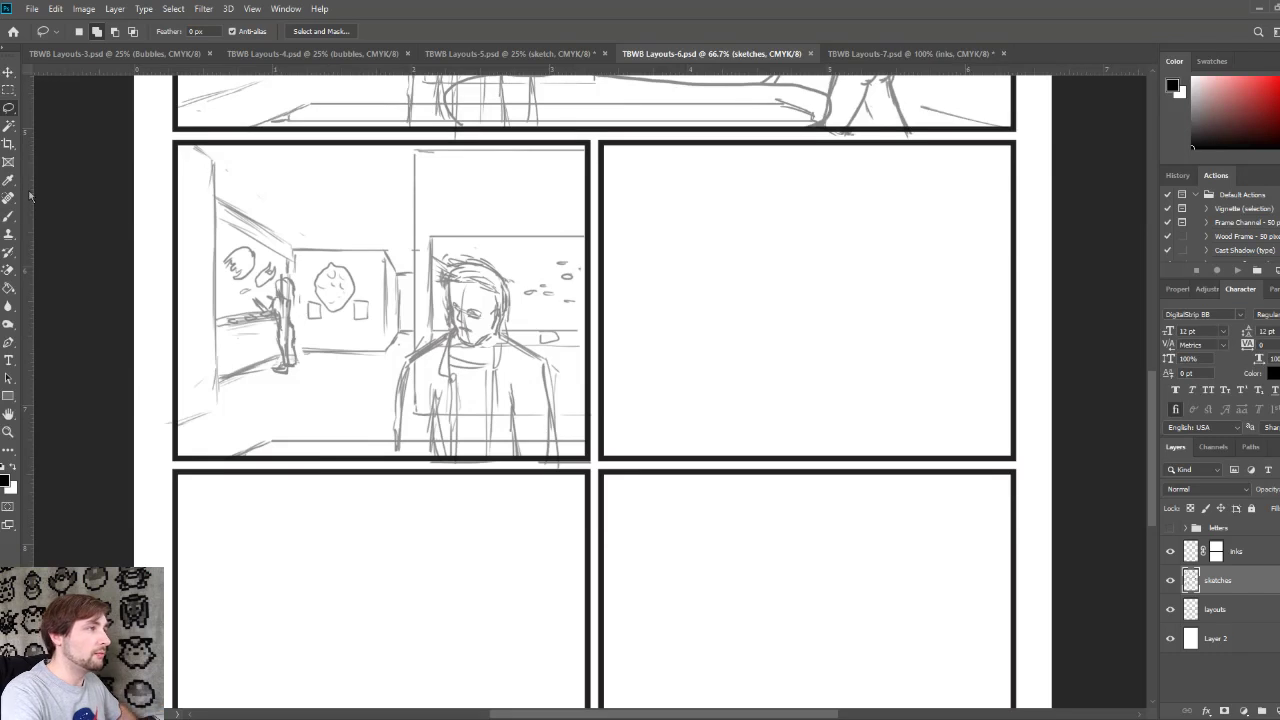
click(8, 215)
Step: Redraw and darken the standing figure's outline, and add hair strokes to the man's head
drag(287, 277, 288, 262)
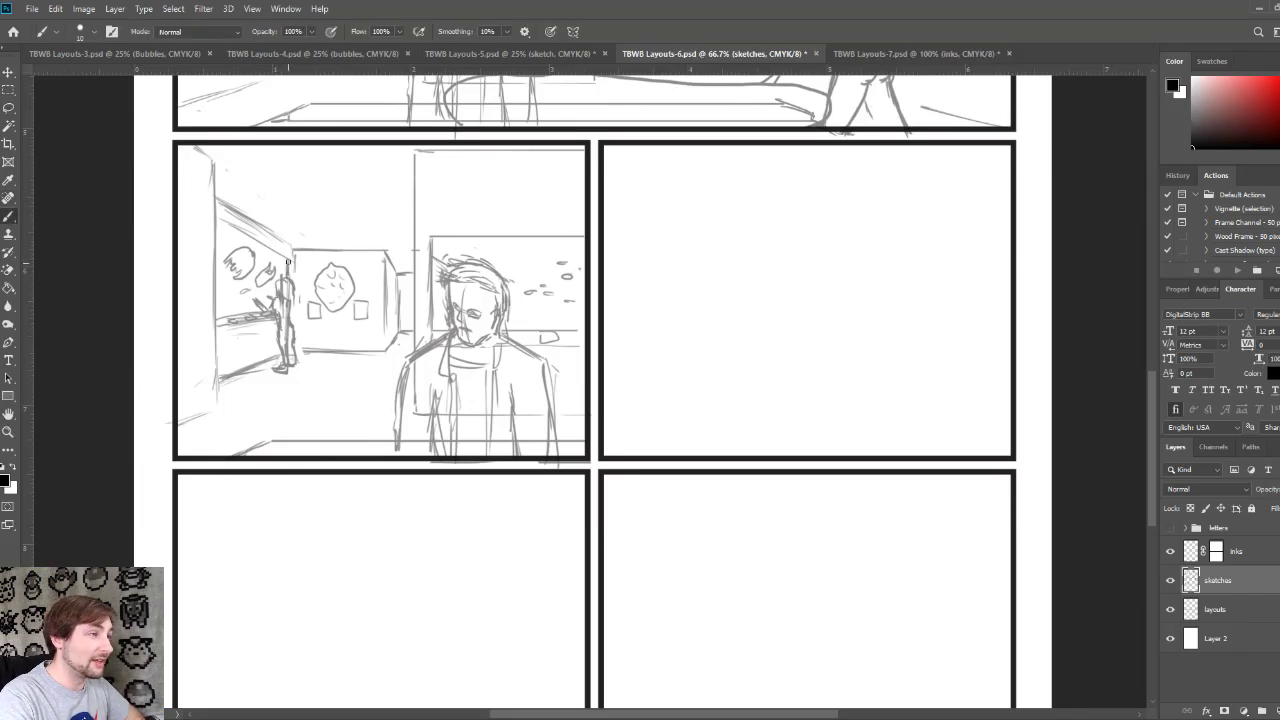
drag(297, 316, 293, 257)
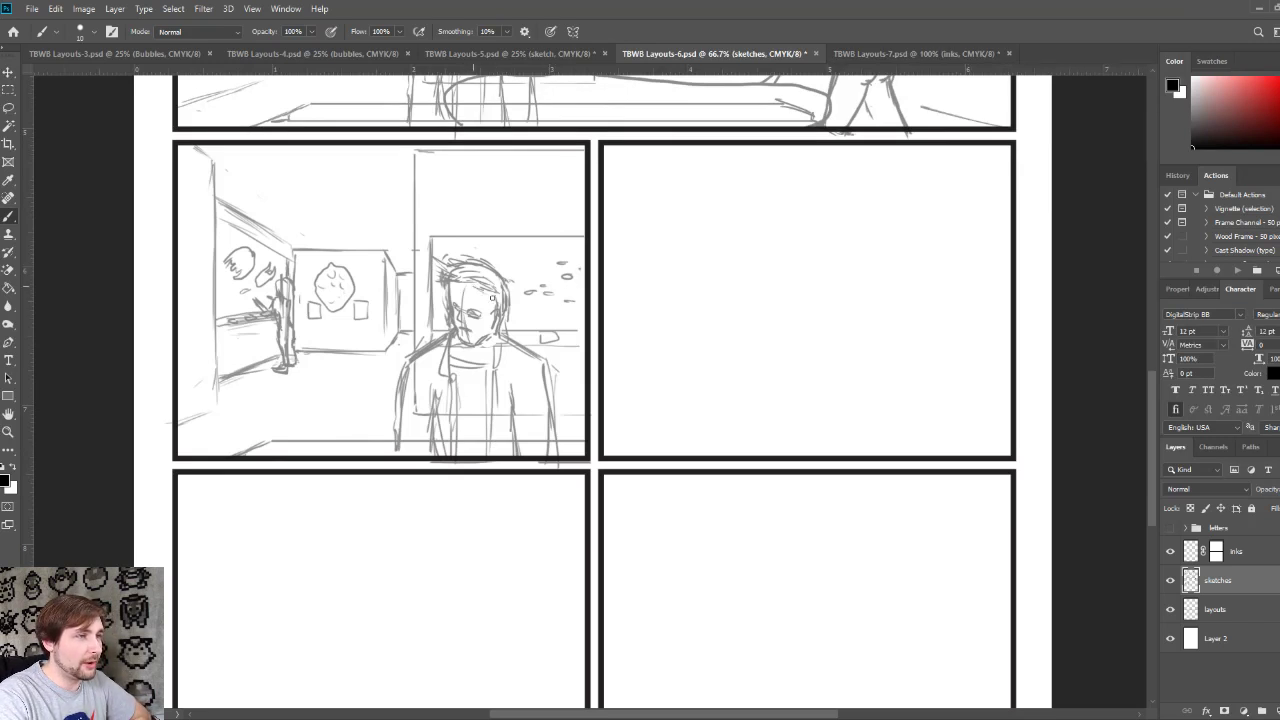
drag(472, 286, 459, 272)
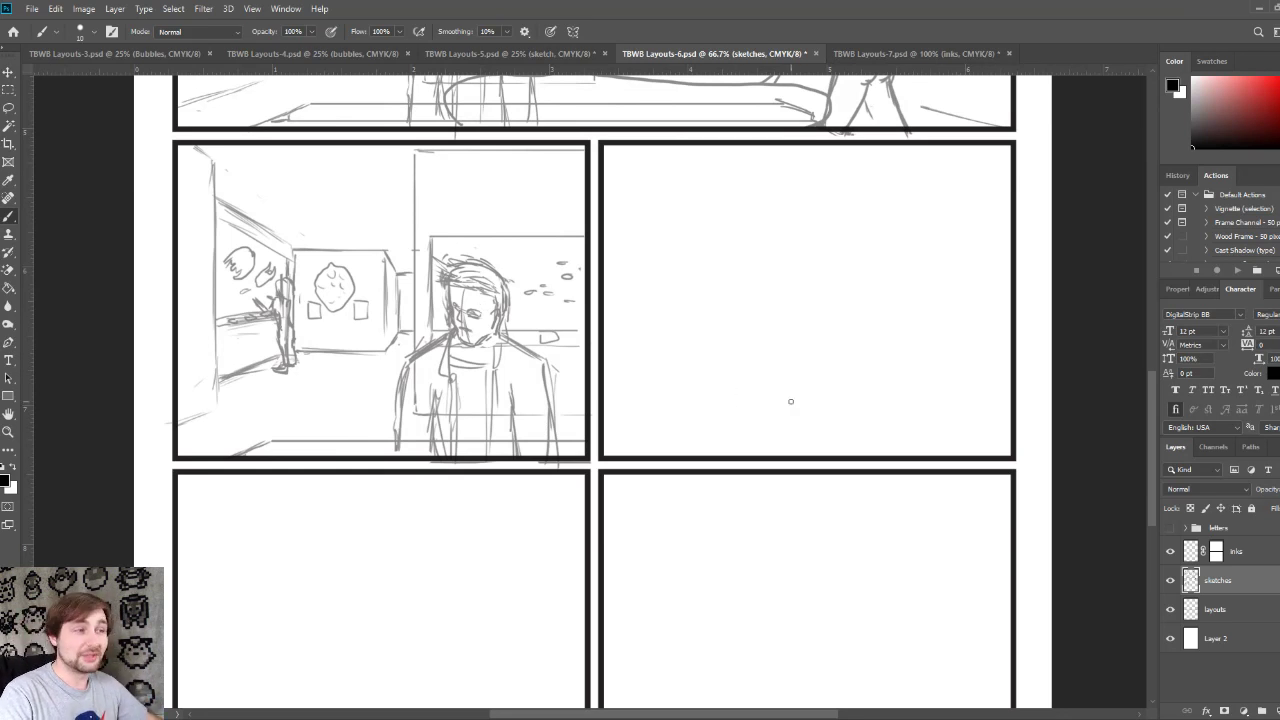
drag(797, 366, 766, 366)
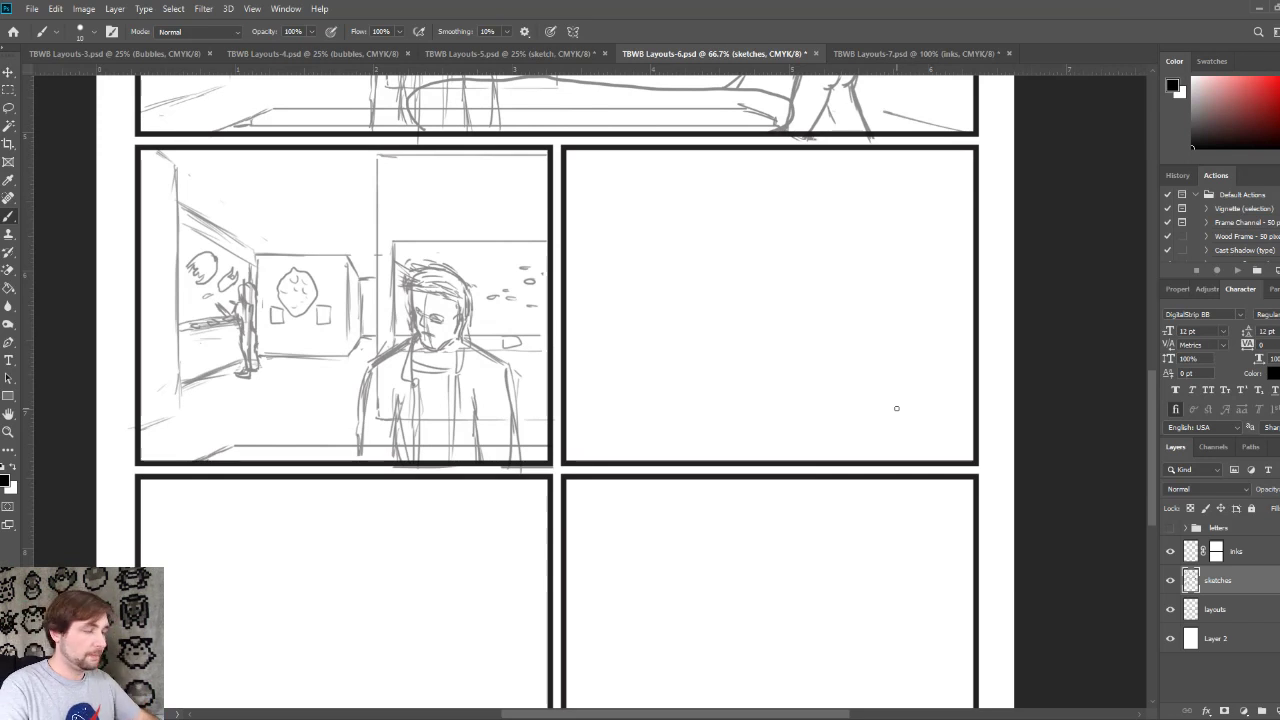
drag(791, 397, 737, 289)
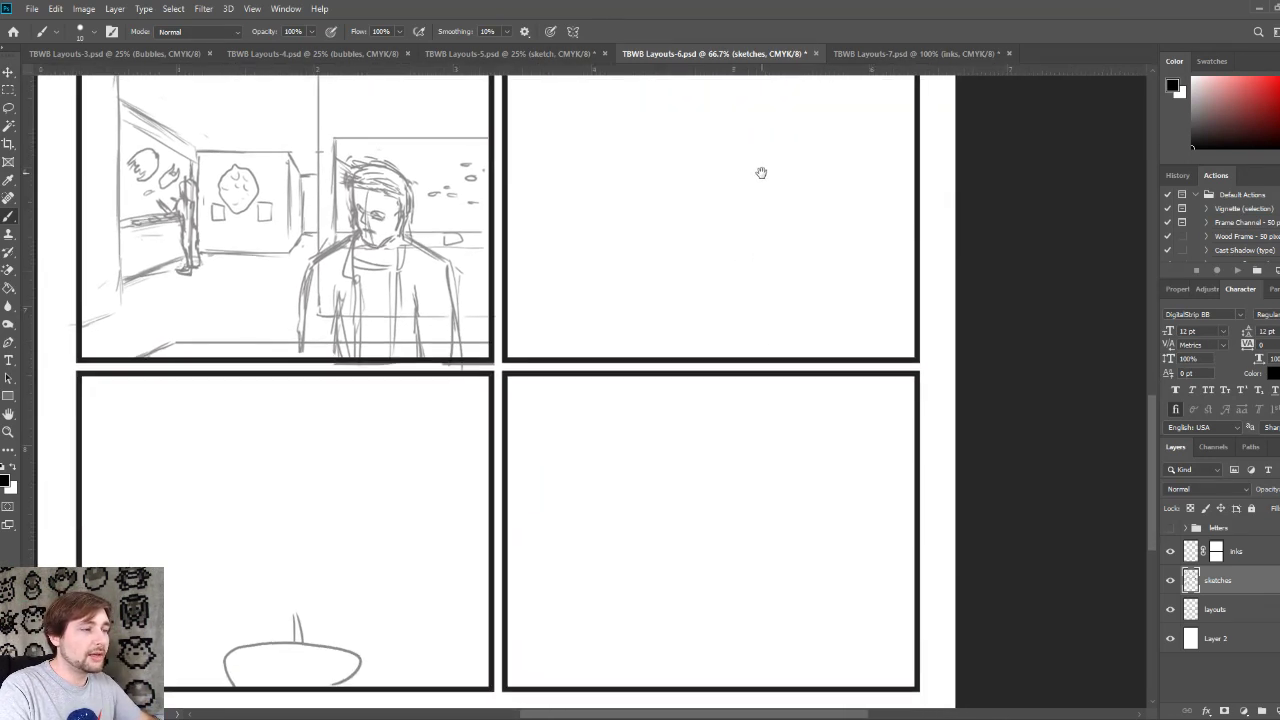
mouse_move(760, 171)
mouse_down()
mouse_move(769, 427)
mouse_move(763, 177)
mouse_up()
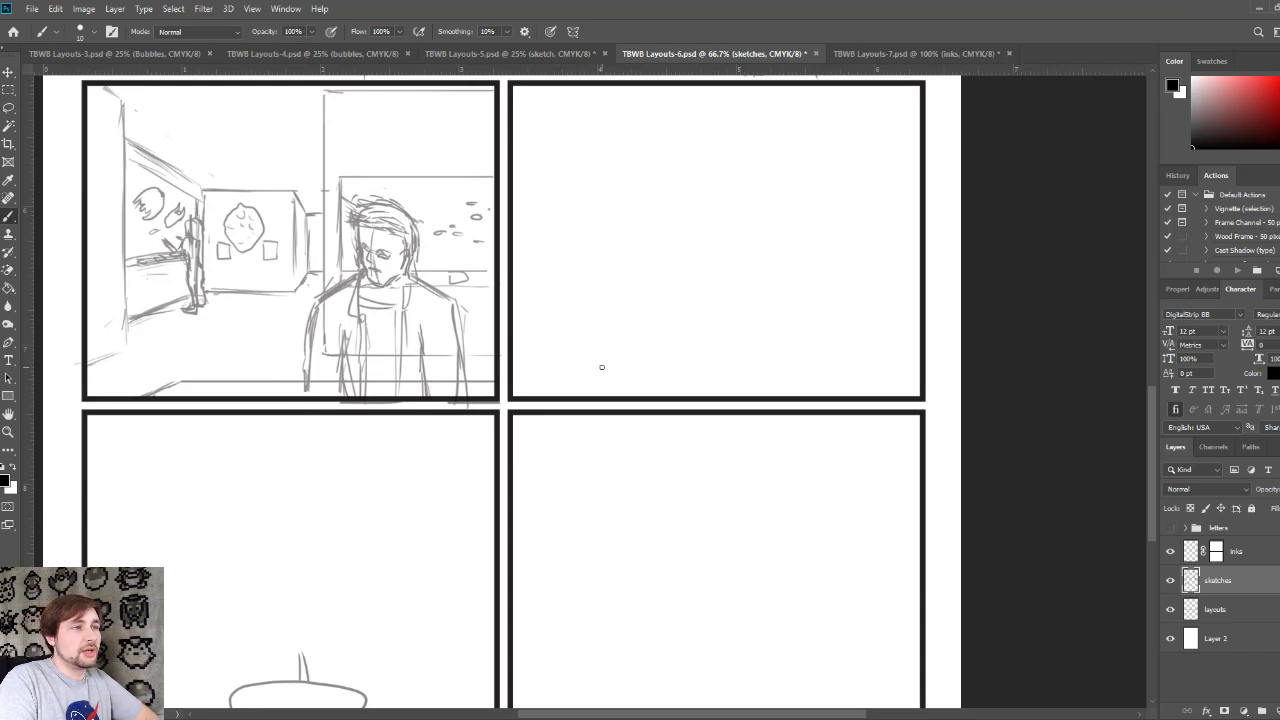
Step: Rough in shoulders and two facing head outlines in the top-right panel
mouse_move(578, 397)
mouse_down()
mouse_move(602, 298)
mouse_move(660, 280)
mouse_up()
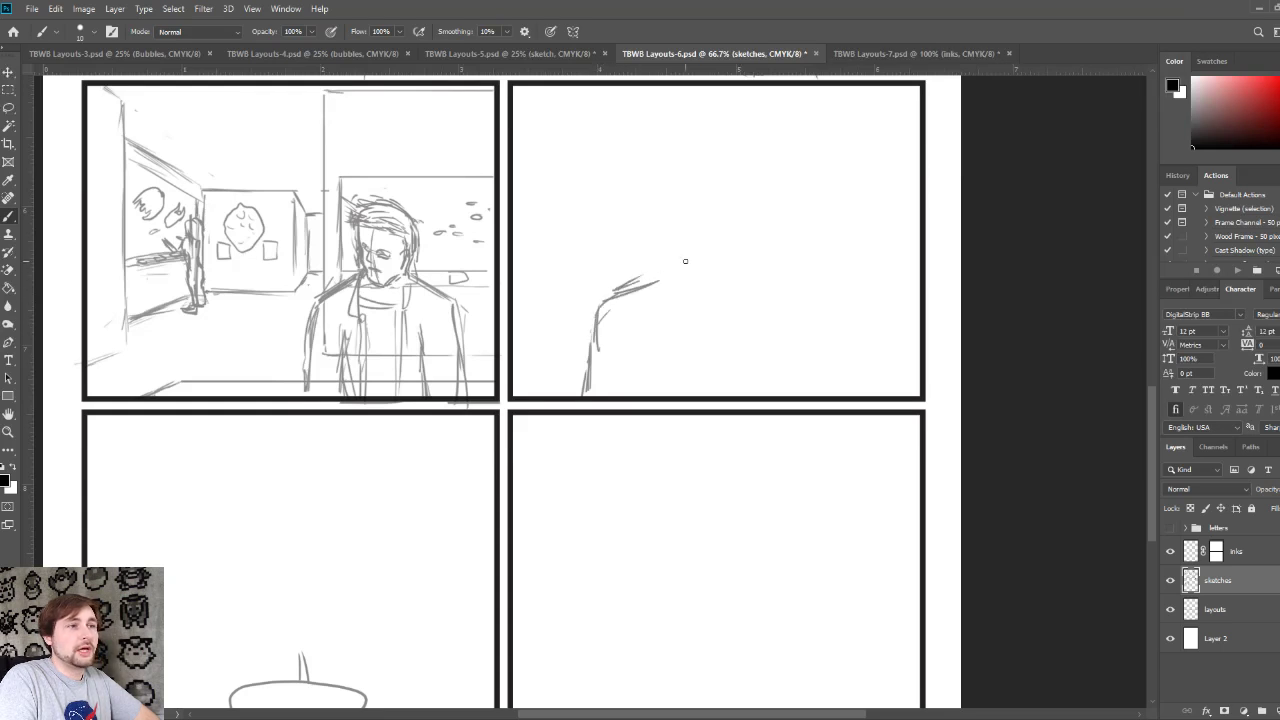
mouse_move(772, 283)
mouse_down()
mouse_move(842, 307)
mouse_move(835, 298)
mouse_move(849, 390)
mouse_up()
drag(842, 312, 860, 396)
mouse_move(626, 296)
mouse_down()
mouse_move(680, 272)
mouse_move(676, 314)
mouse_up()
mouse_move(686, 252)
mouse_down()
mouse_move(664, 290)
mouse_move(702, 332)
mouse_up()
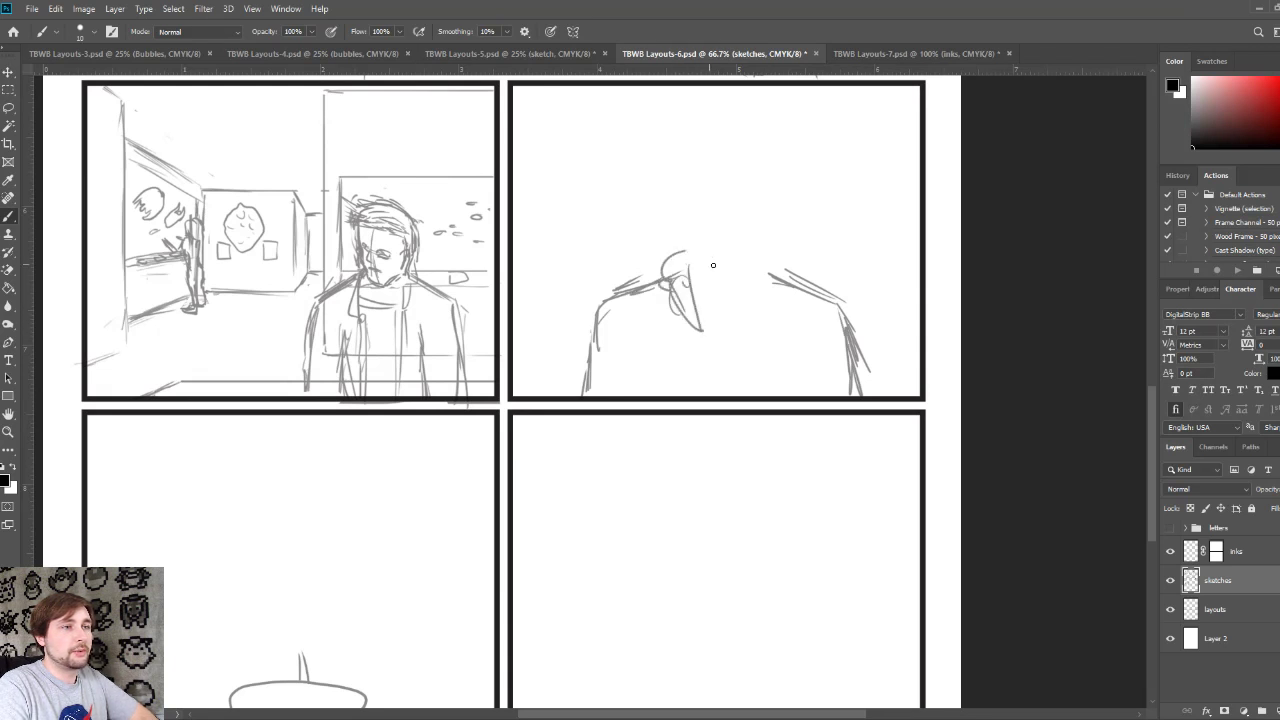
mouse_move(771, 254)
mouse_down()
mouse_move(806, 278)
mouse_move(766, 326)
mouse_up()
drag(800, 276, 776, 332)
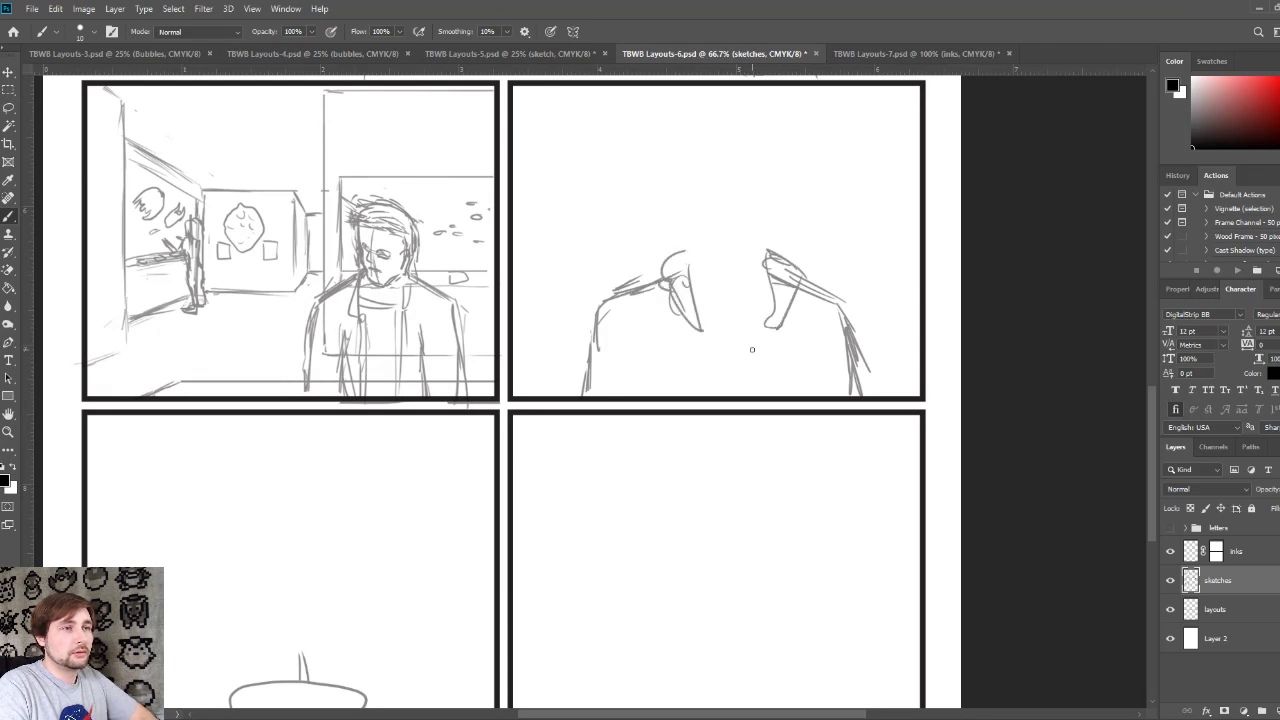
Step: Draw neck lines under both heads, join the shoulders, and extend body lines to the panel bottom
drag(699, 328, 707, 396)
mouse_move(698, 326)
mouse_down()
mouse_move(704, 362)
mouse_move(689, 390)
mouse_up()
drag(693, 348, 692, 390)
drag(770, 328, 764, 394)
mouse_move(770, 336)
mouse_down()
mouse_move(769, 383)
mouse_move(776, 346)
mouse_up()
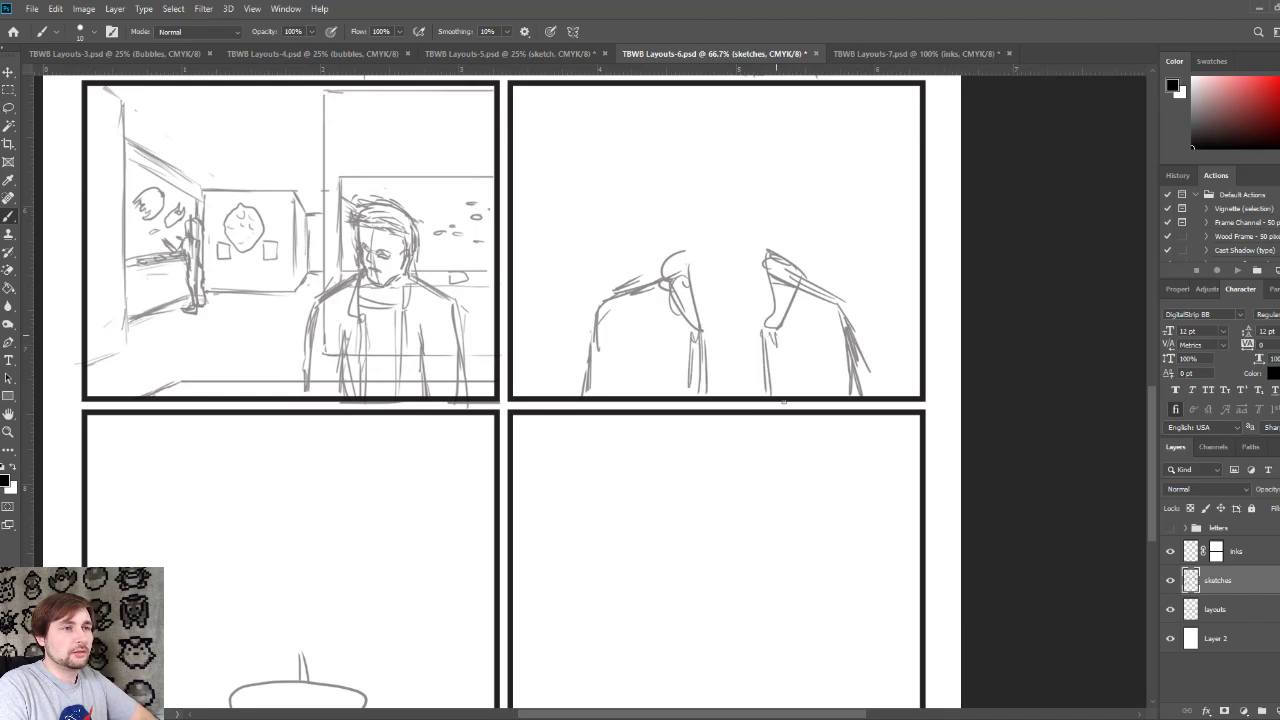
drag(782, 396, 778, 334)
drag(702, 314, 758, 318)
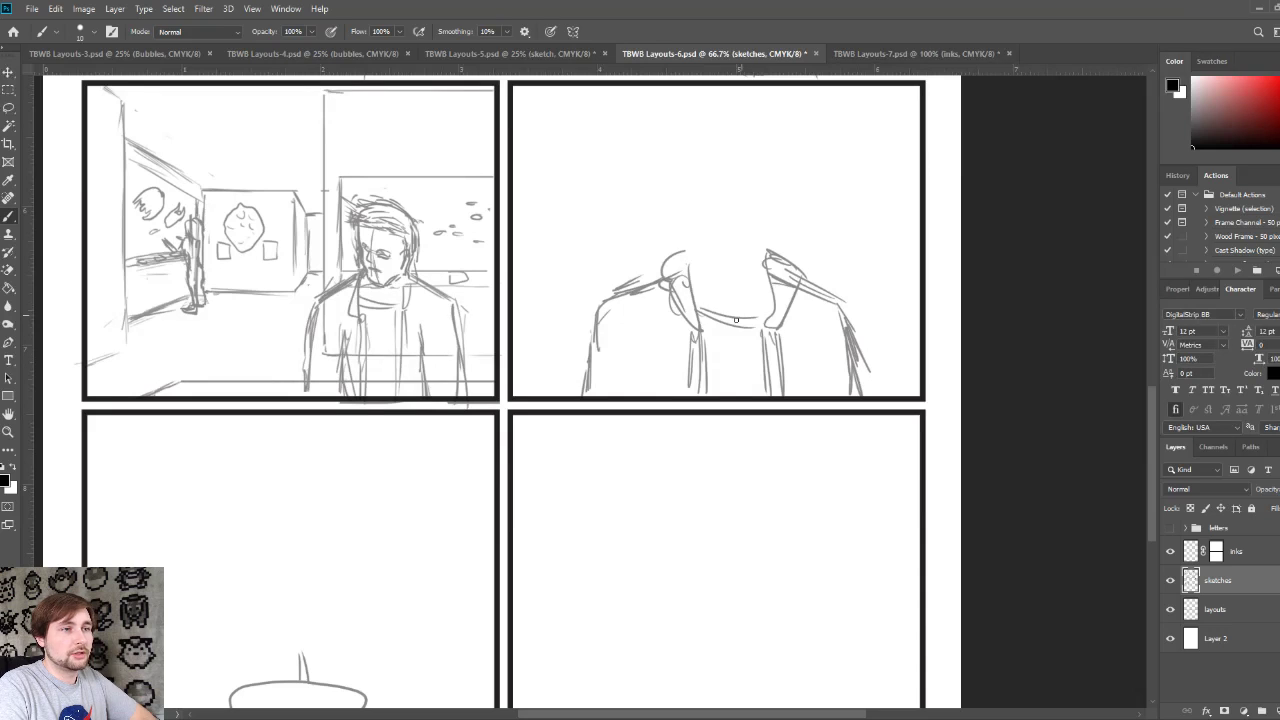
mouse_move(630, 396)
mouse_down()
mouse_move(634, 352)
mouse_move(631, 376)
mouse_up()
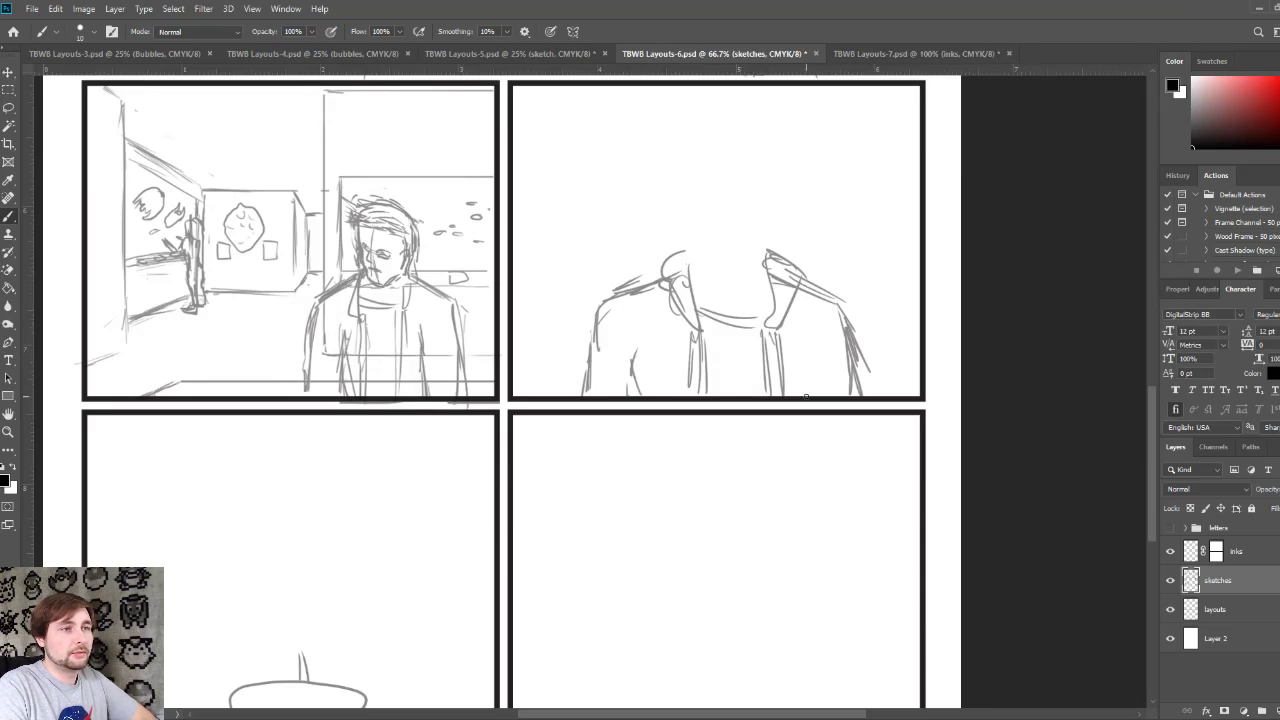
drag(806, 398, 808, 340)
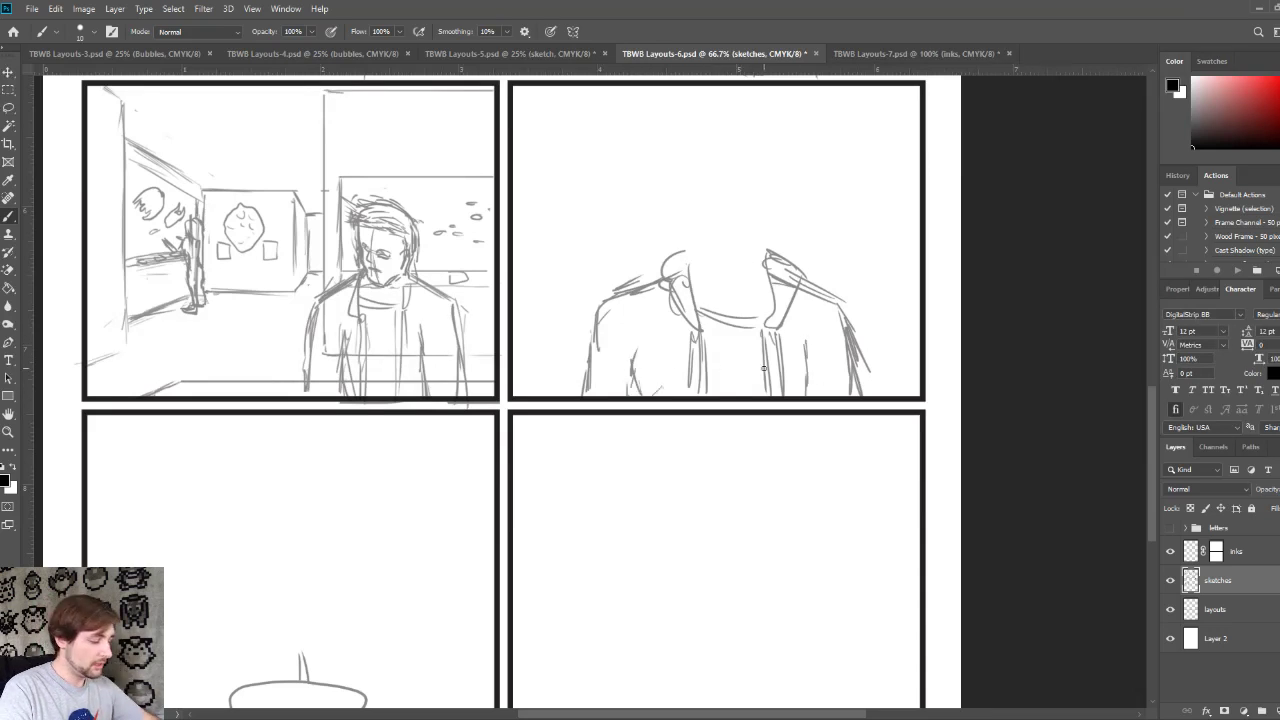
Step: Rough in the heads of the figures in the next row's right-hand panel
mouse_move(862, 259)
mouse_down()
mouse_move(833, 353)
mouse_move(813, 310)
mouse_up()
drag(668, 306, 646, 330)
mouse_move(725, 335)
mouse_down()
mouse_move(696, 292)
mouse_move(652, 306)
mouse_move(656, 289)
mouse_move(666, 306)
mouse_move(655, 316)
mouse_move(701, 315)
mouse_move(657, 292)
mouse_move(683, 316)
mouse_move(709, 298)
mouse_move(658, 286)
mouse_move(657, 312)
mouse_move(637, 230)
mouse_move(687, 185)
mouse_move(665, 189)
mouse_move(725, 258)
mouse_up()
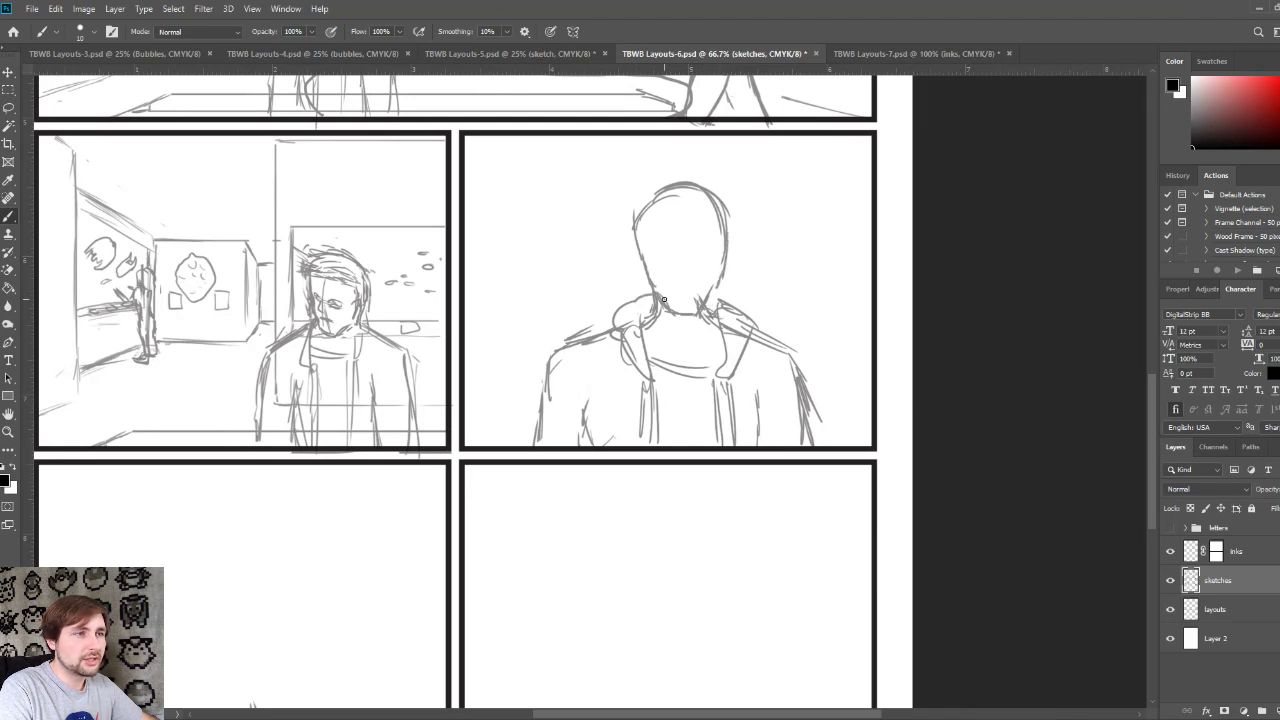
Step: Sketch the right-panel figure's neck, back of head, left eye, cheek contour and hairline
drag(706, 300, 730, 286)
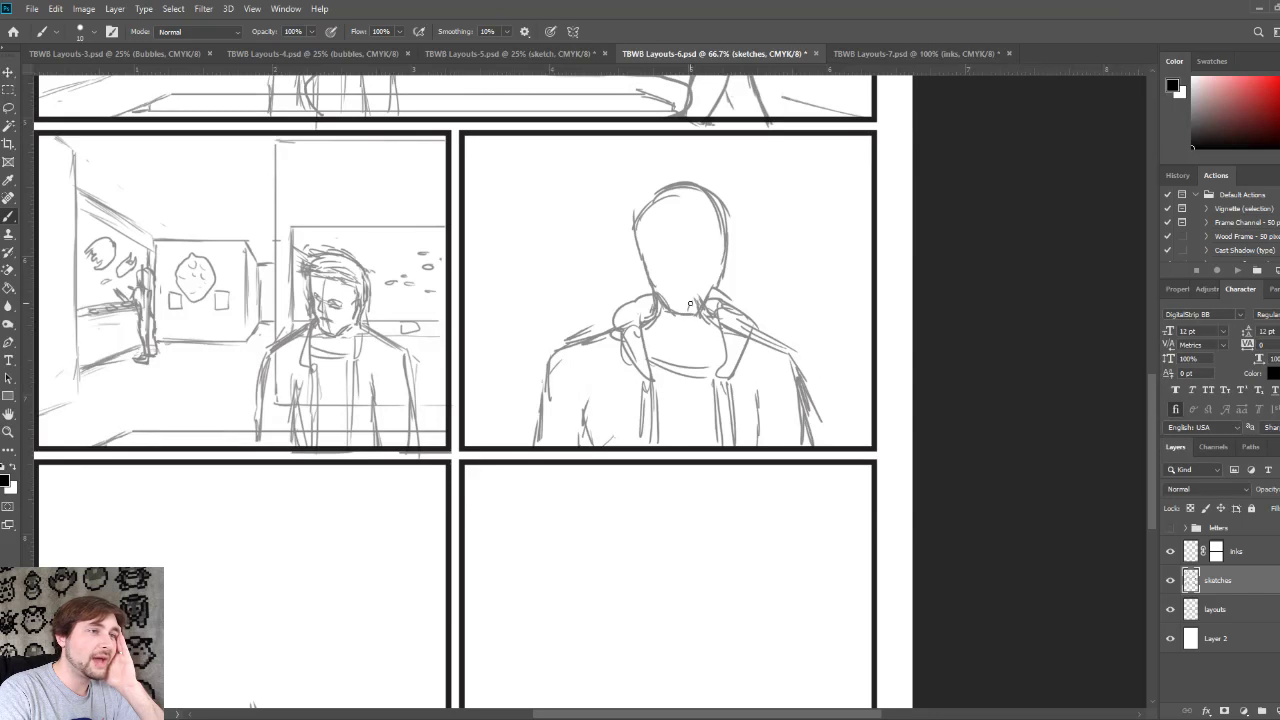
mouse_move(694, 302)
mouse_down()
mouse_move(690, 198)
mouse_move(693, 212)
mouse_move(645, 225)
mouse_move(645, 253)
mouse_move(685, 266)
mouse_up()
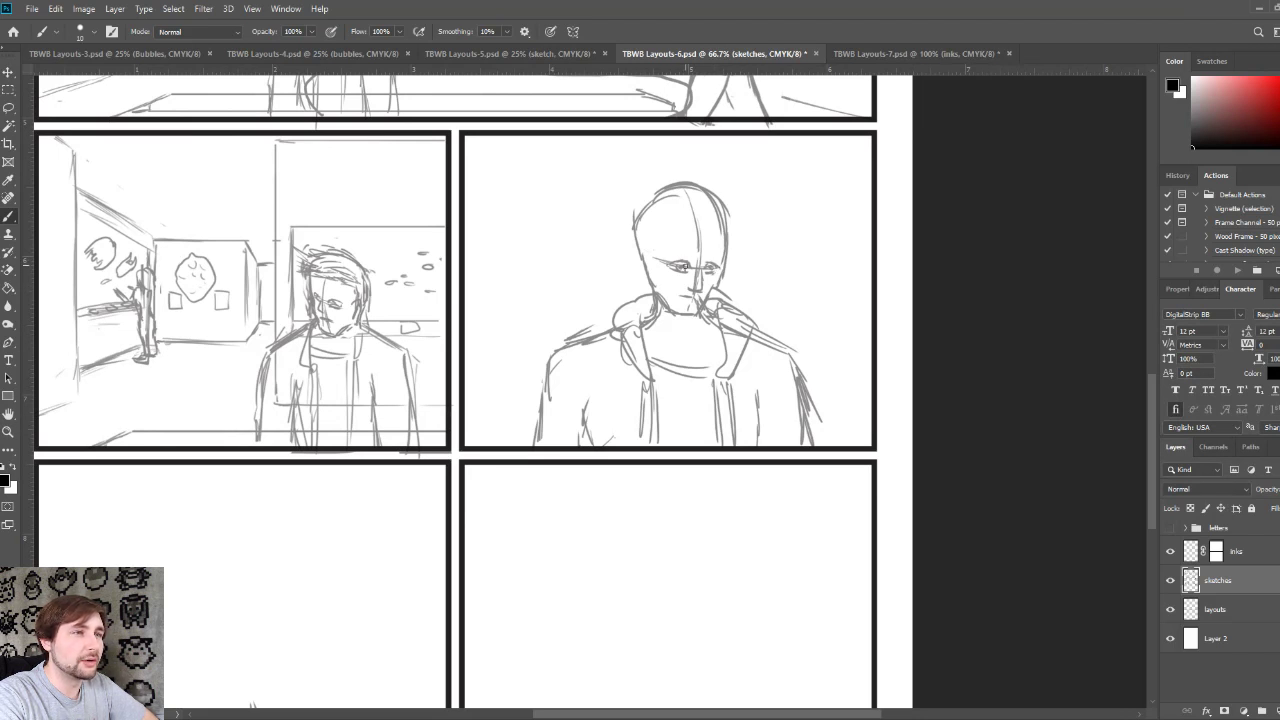
drag(673, 262, 718, 265)
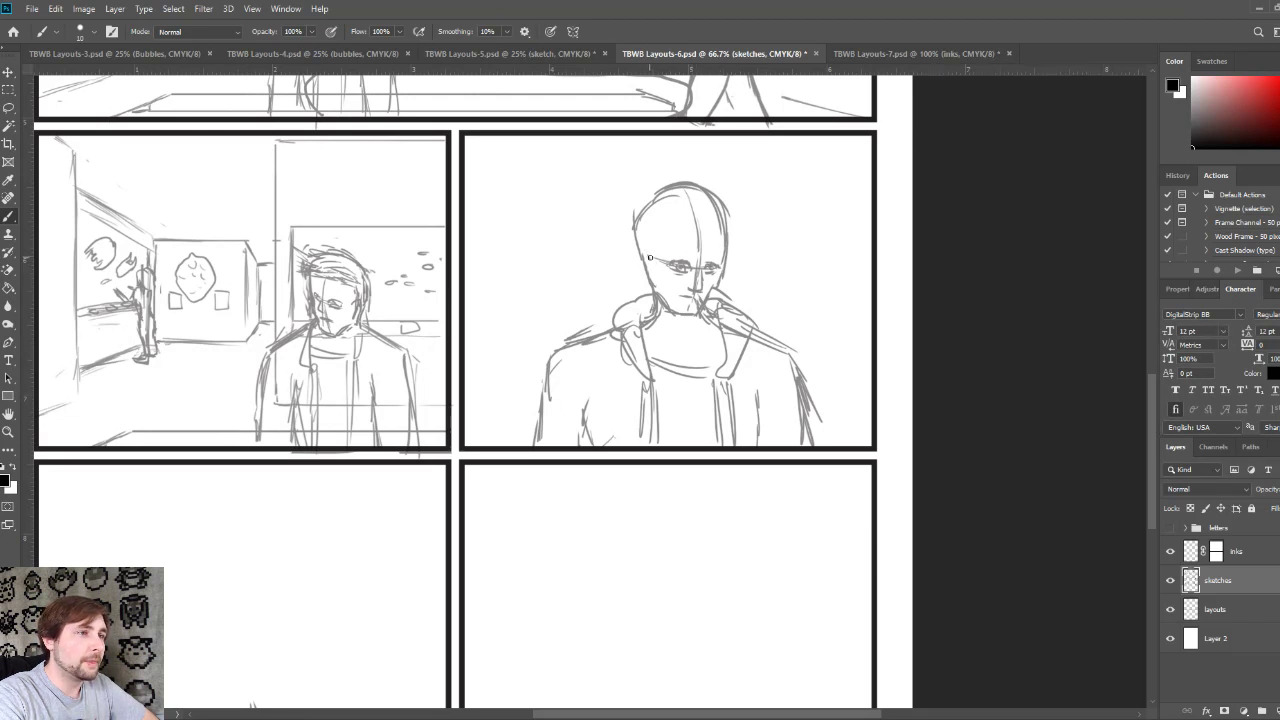
drag(644, 256, 651, 280)
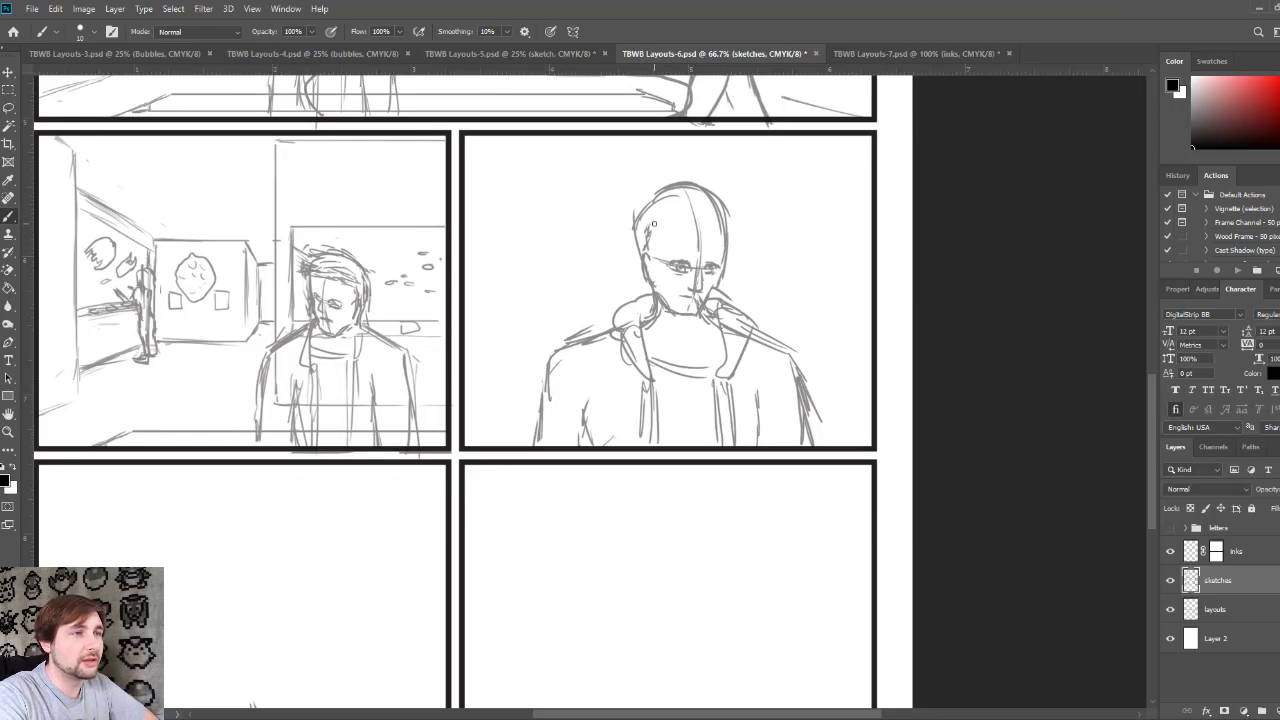
mouse_move(650, 224)
mouse_down()
mouse_move(742, 222)
mouse_move(722, 234)
mouse_move(755, 234)
mouse_move(740, 208)
mouse_move(744, 220)
mouse_up()
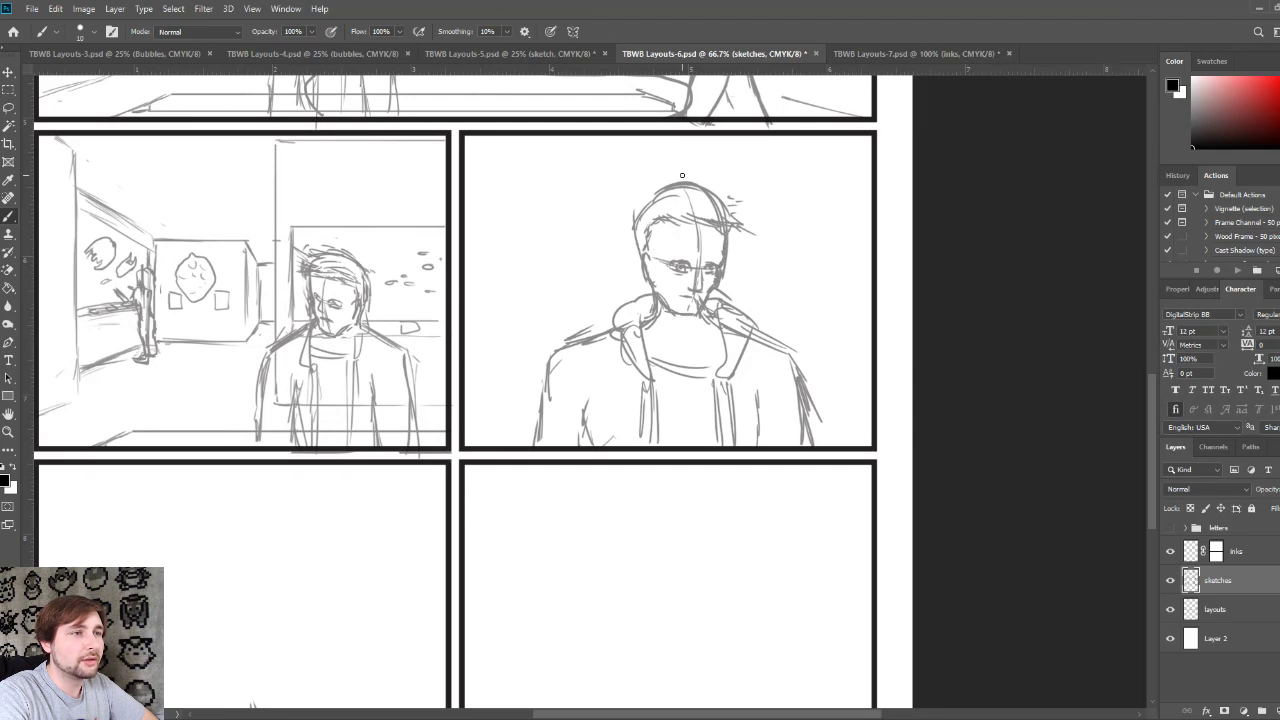
Step: Add the mouth, chin stubble, hair strands on top, and a refined cheek and jaw
mouse_move(678, 311)
mouse_down()
mouse_move(674, 290)
mouse_move(704, 297)
mouse_up()
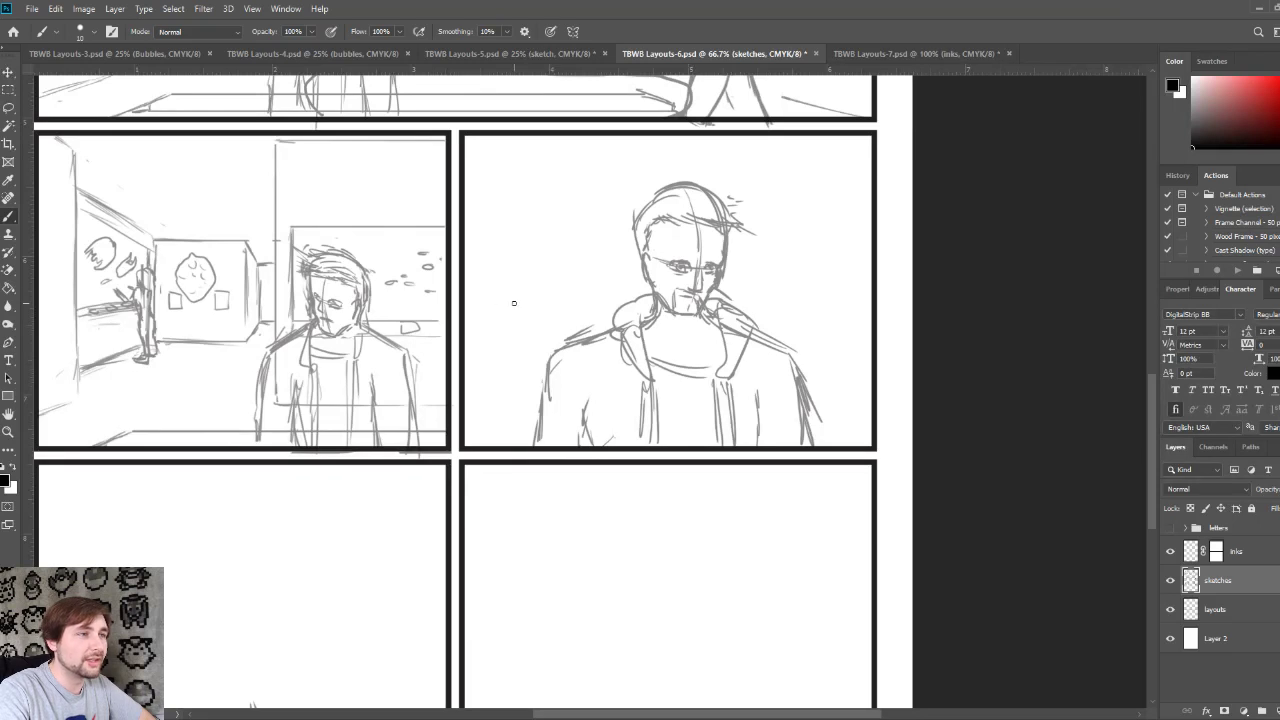
mouse_move(329, 322)
mouse_down()
mouse_move(340, 334)
mouse_move(320, 312)
mouse_move(326, 330)
mouse_up()
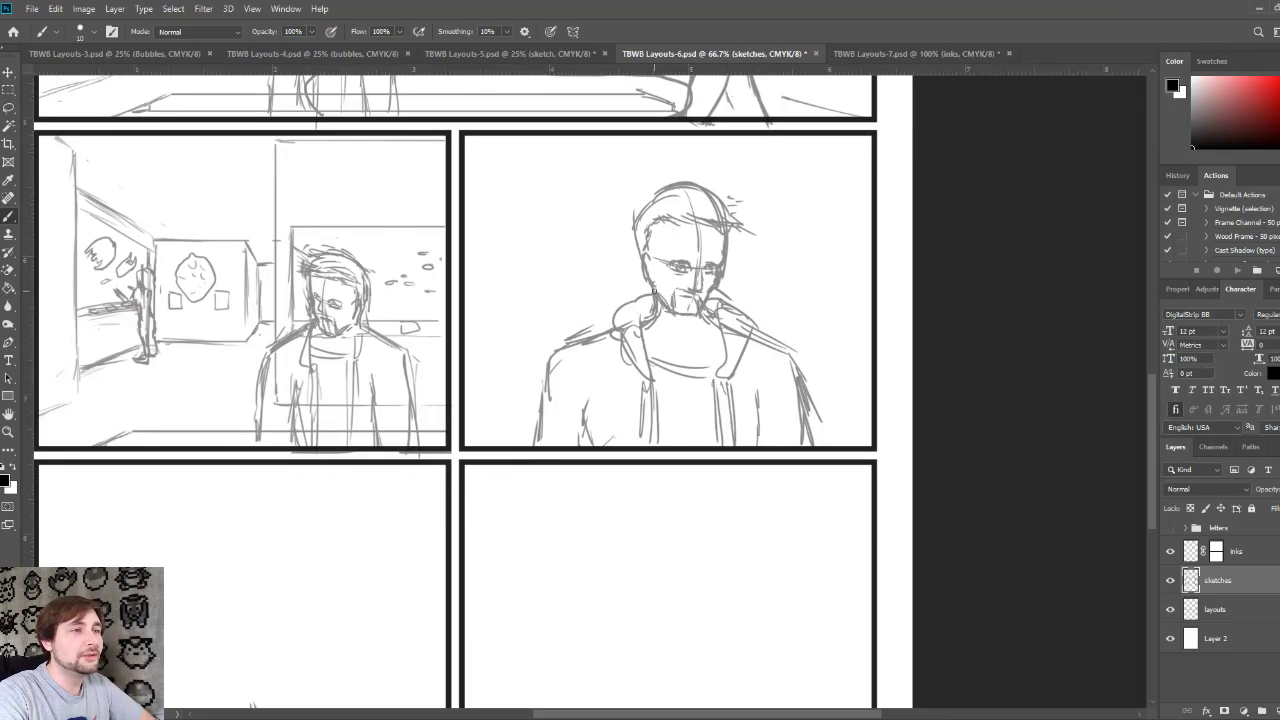
drag(672, 311, 707, 310)
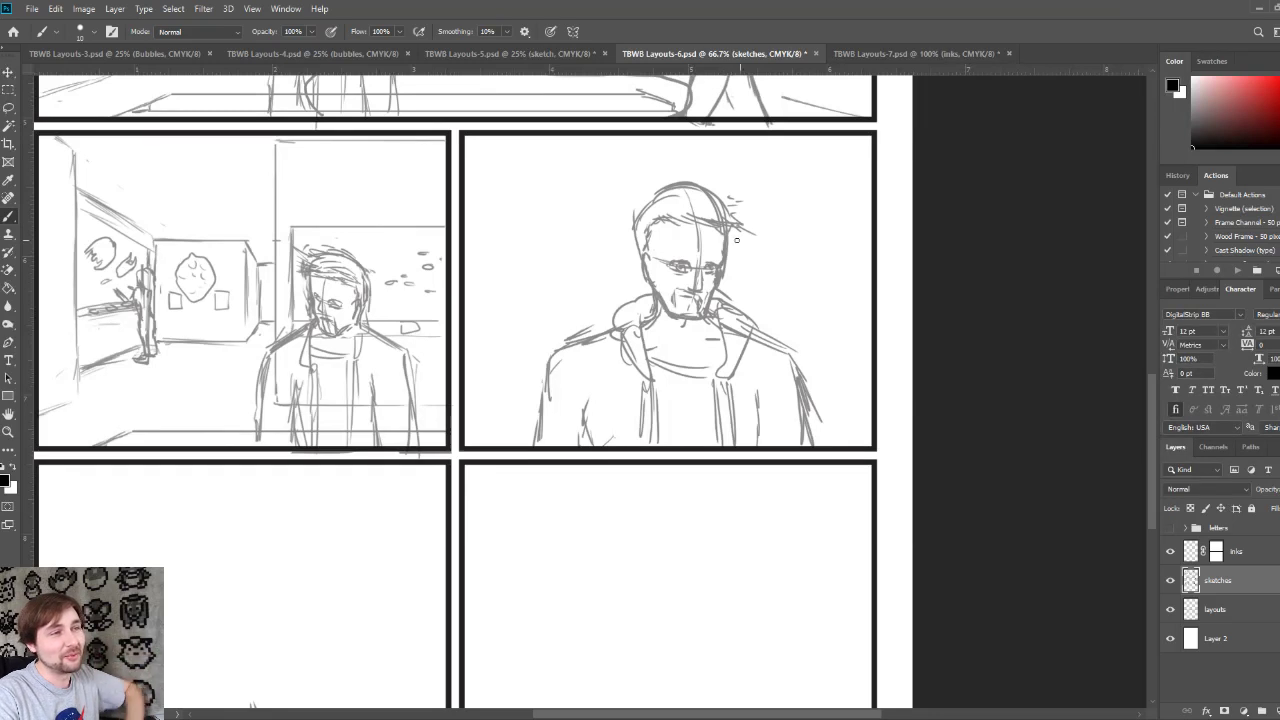
drag(723, 192, 692, 176)
mouse_move(648, 298)
mouse_down()
mouse_move(632, 304)
mouse_move(632, 218)
mouse_move(666, 184)
mouse_move(652, 190)
mouse_move(696, 186)
mouse_move(632, 207)
mouse_move(628, 222)
mouse_up()
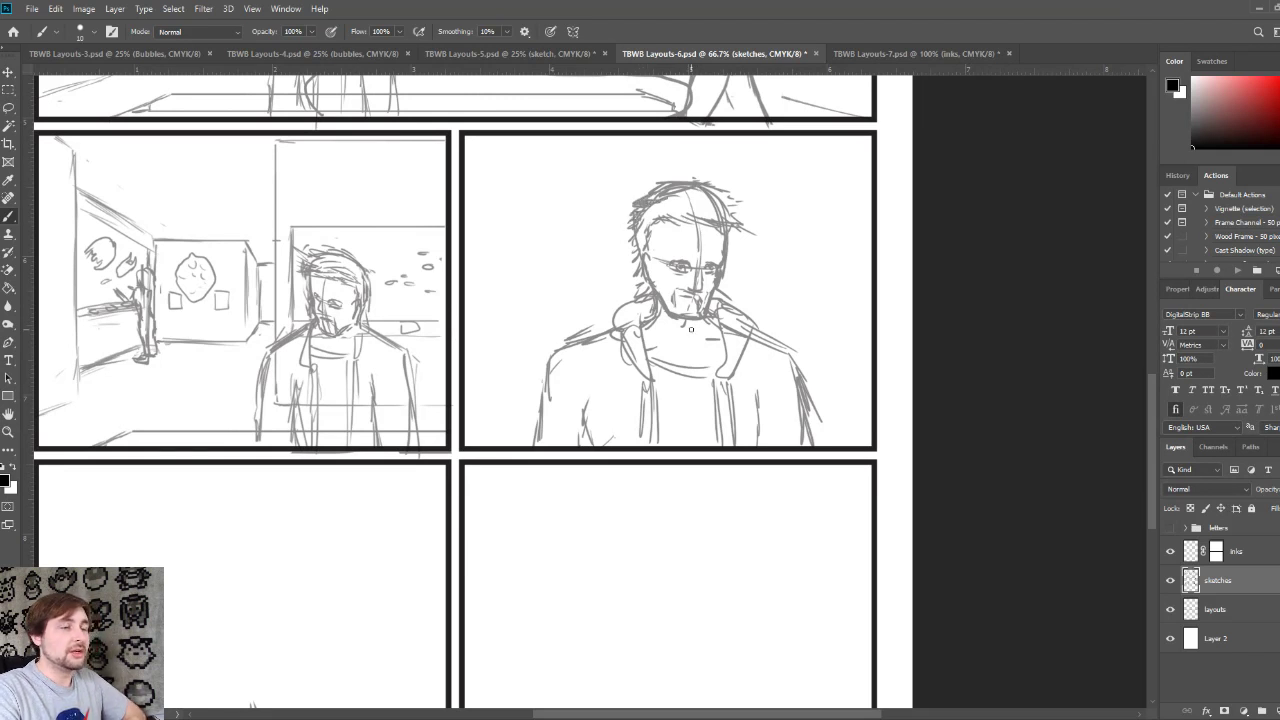
Step: Lasso the sketched eyes and nudge them slightly up and left with Free Transform
key(l)
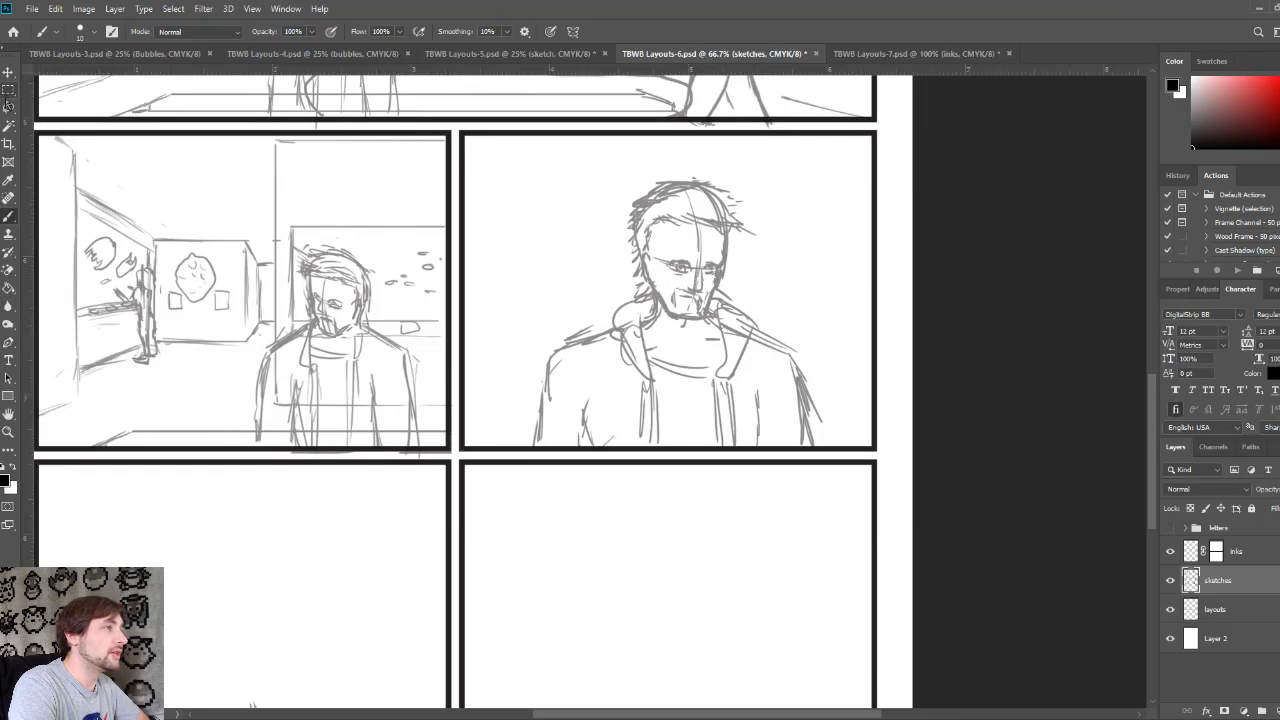
mouse_move(718, 260)
mouse_down()
mouse_move(690, 258)
mouse_move(668, 276)
mouse_move(698, 282)
mouse_move(718, 261)
mouse_up()
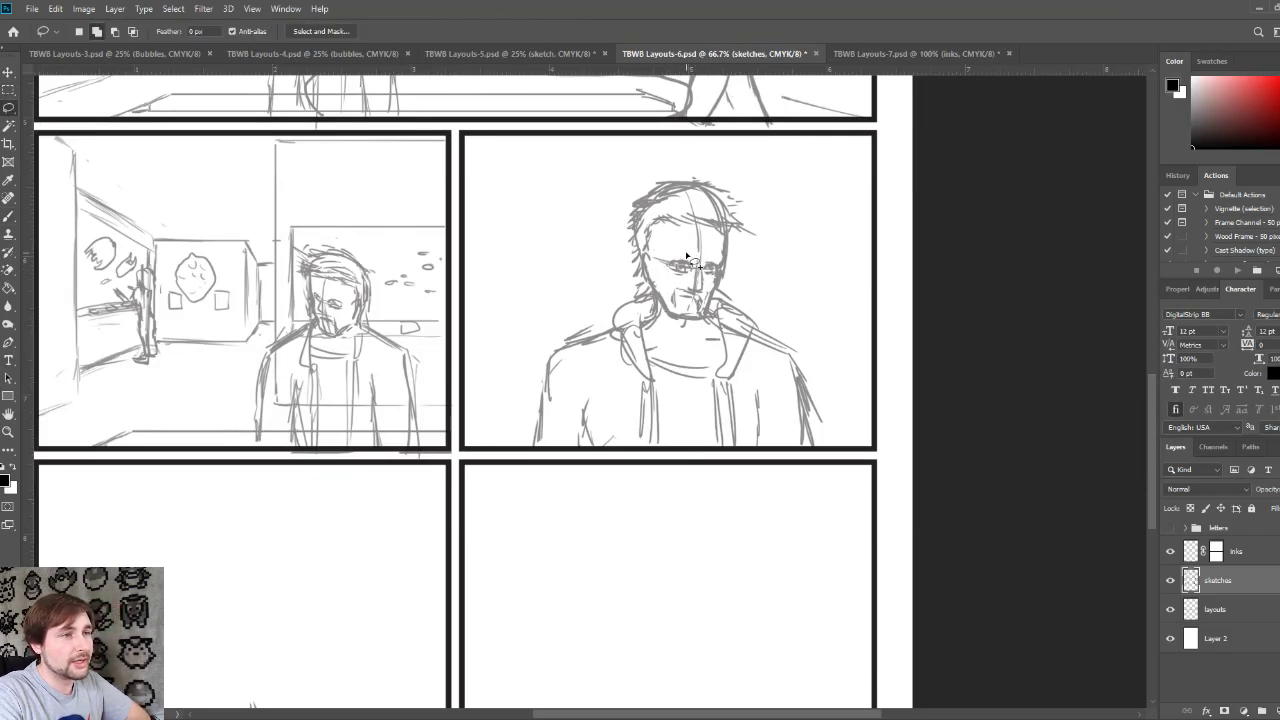
key(ctrl+t)
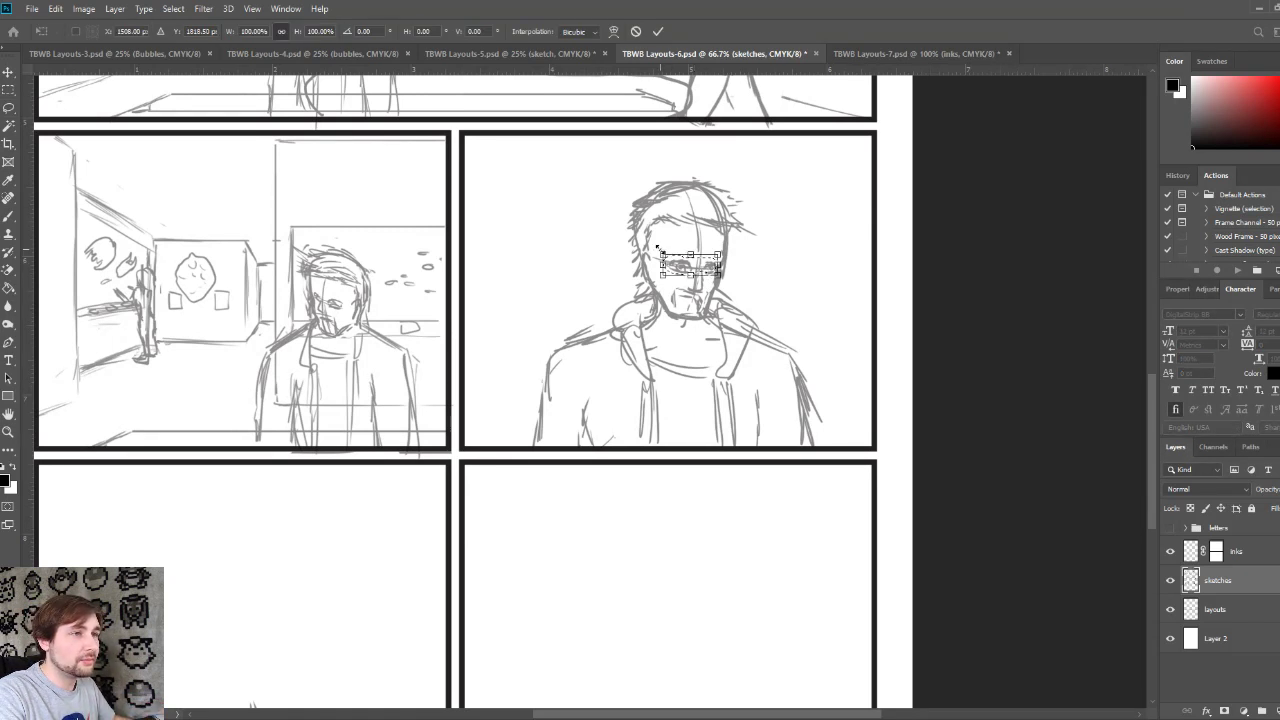
drag(671, 265, 672, 261)
key(Left)
key(Up)
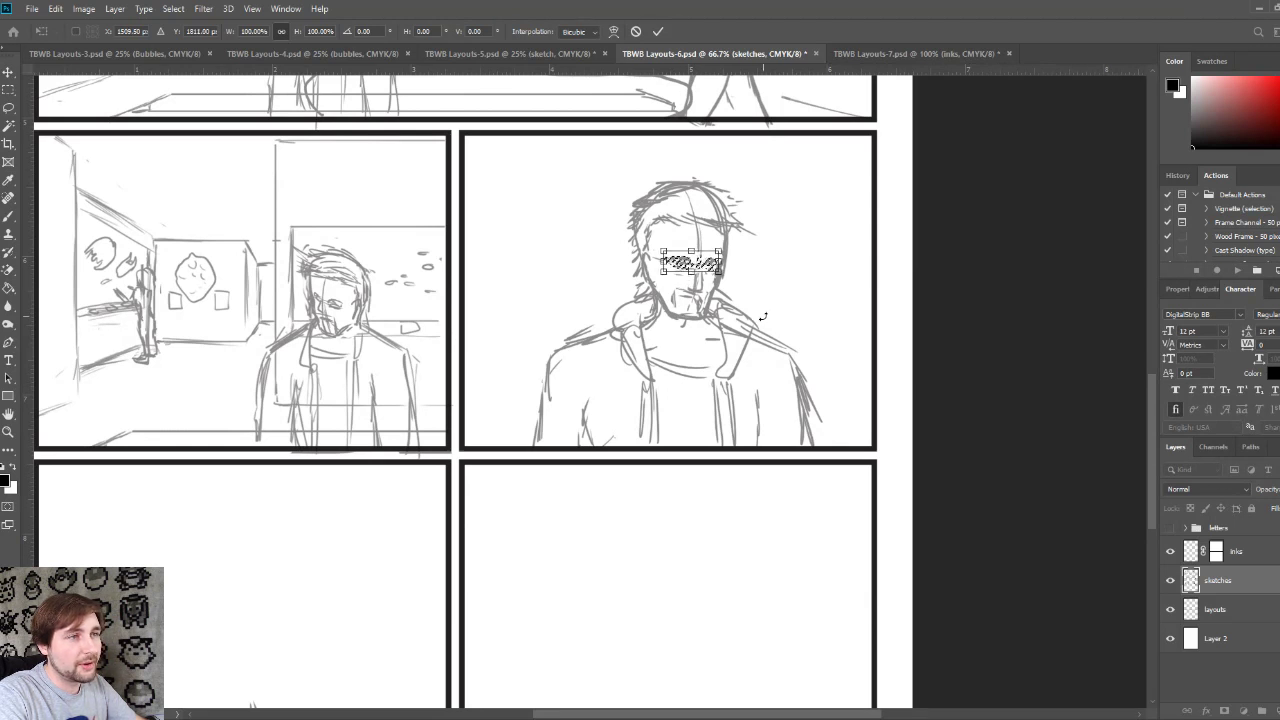
key(Return)
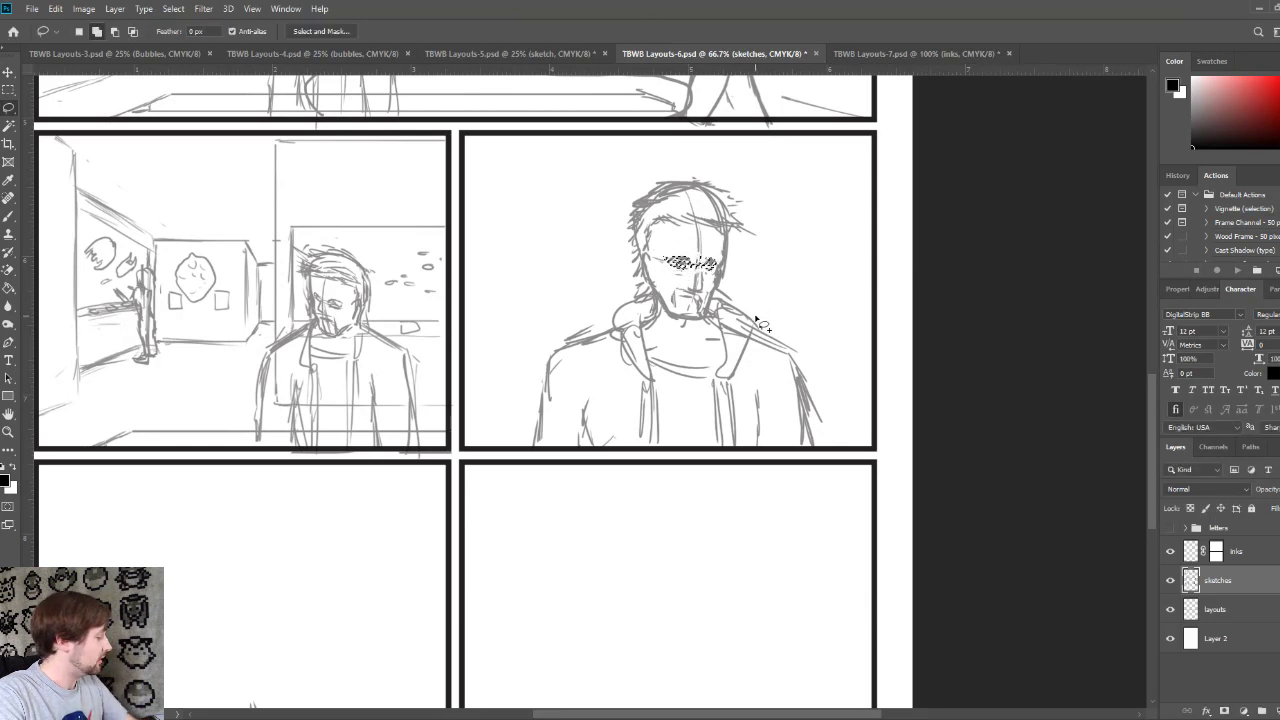
key(ctrl+d)
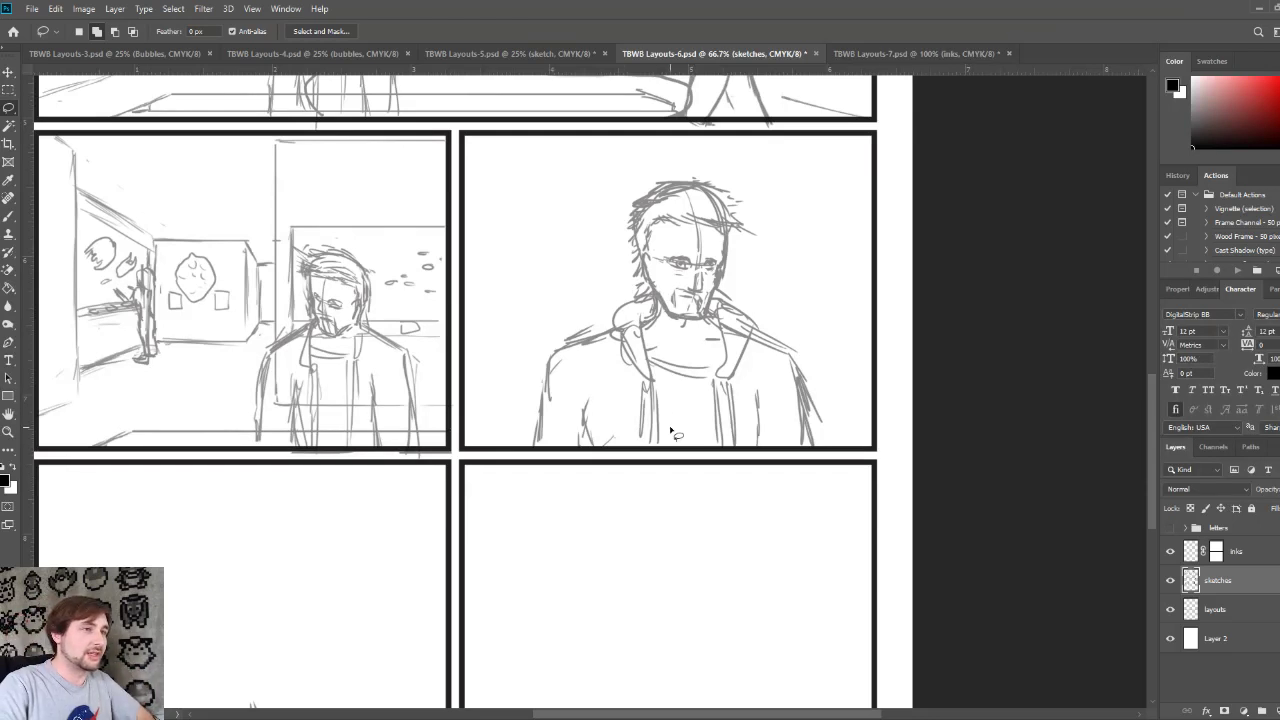
Step: Add hair strands and jacket folds, and darken the collar, shoulder and left face outline
click(8, 217)
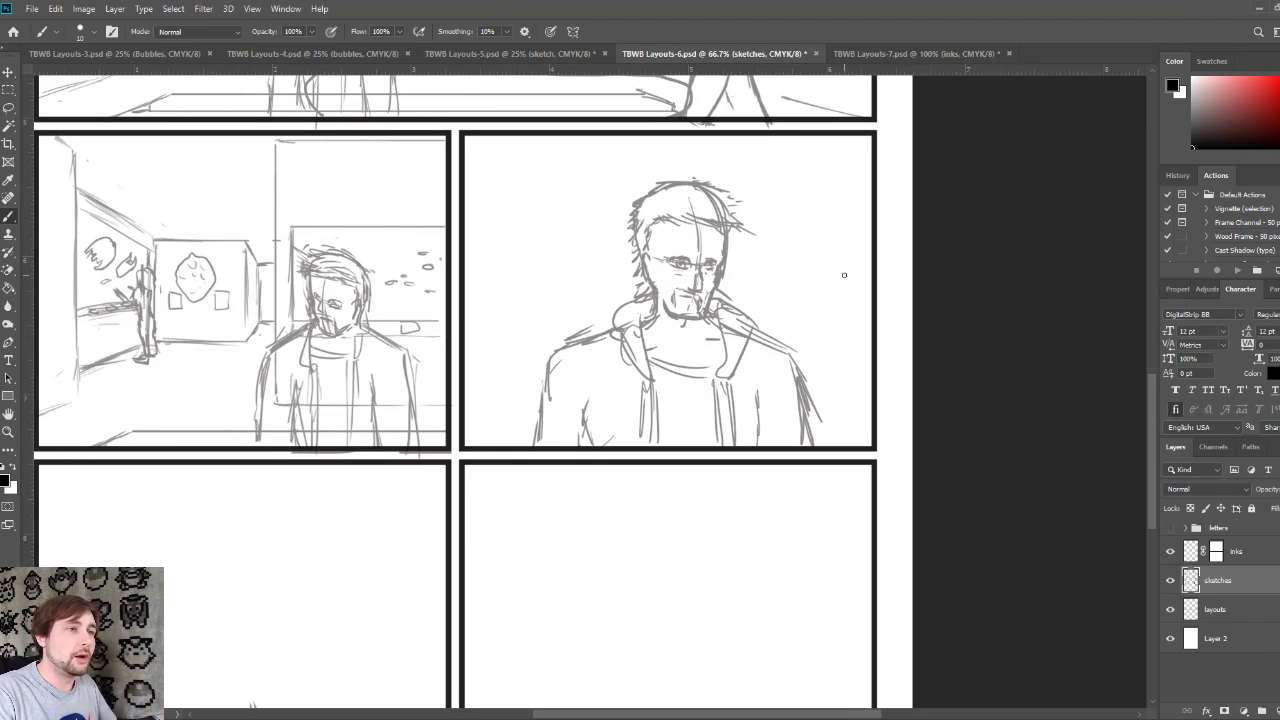
drag(731, 229, 727, 263)
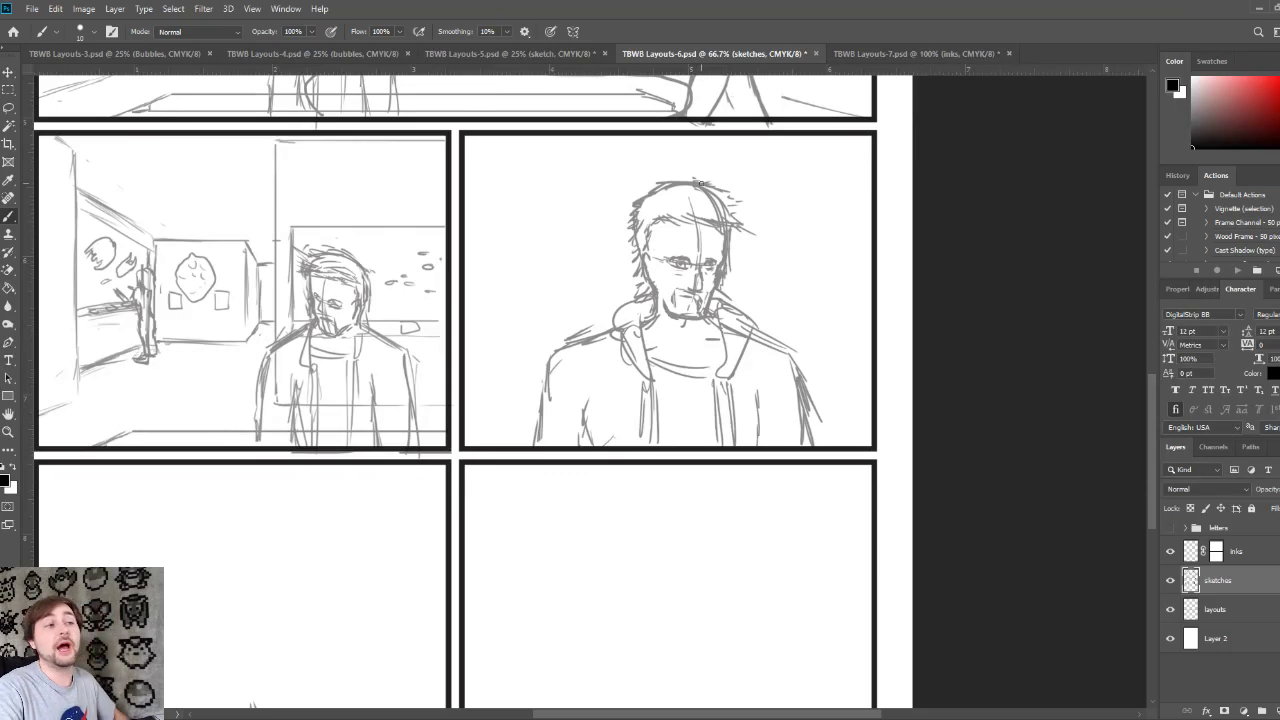
mouse_move(650, 245)
mouse_down()
mouse_move(729, 221)
mouse_move(666, 213)
mouse_move(745, 192)
mouse_move(742, 215)
mouse_move(755, 218)
mouse_move(678, 212)
mouse_up()
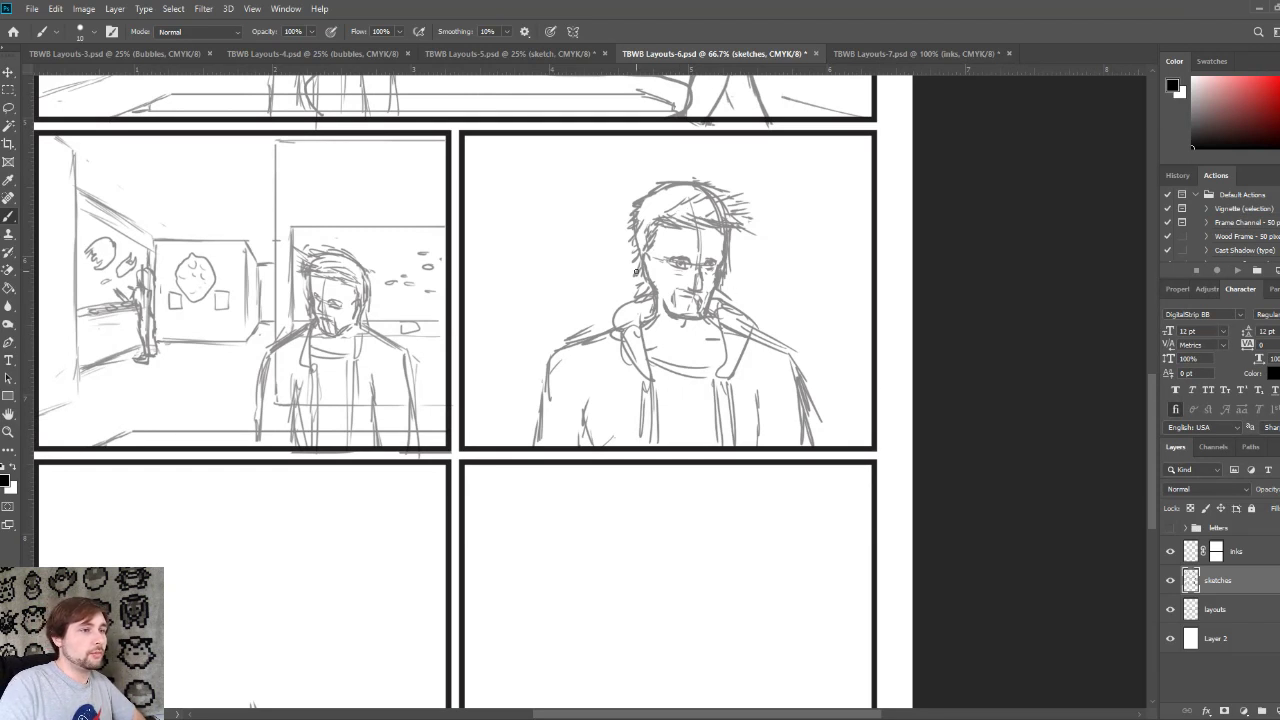
mouse_move(596, 431)
mouse_down()
mouse_move(592, 401)
mouse_move(585, 412)
mouse_up()
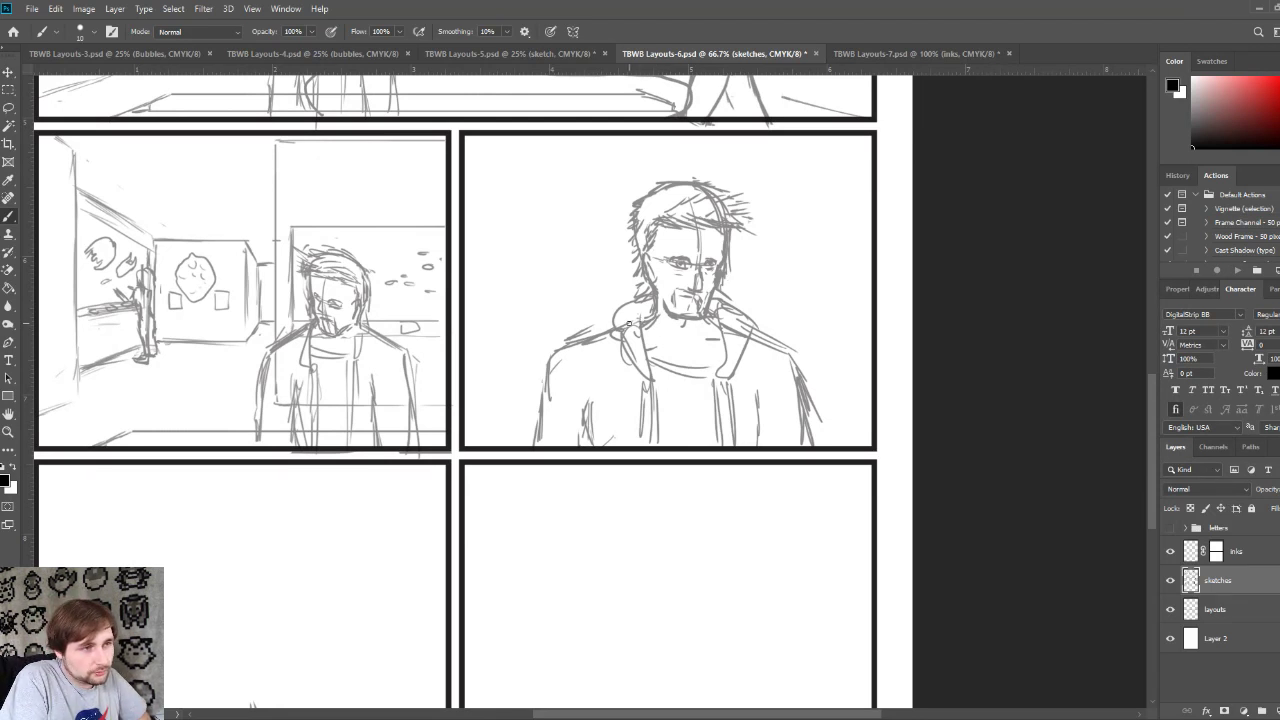
drag(612, 322, 564, 346)
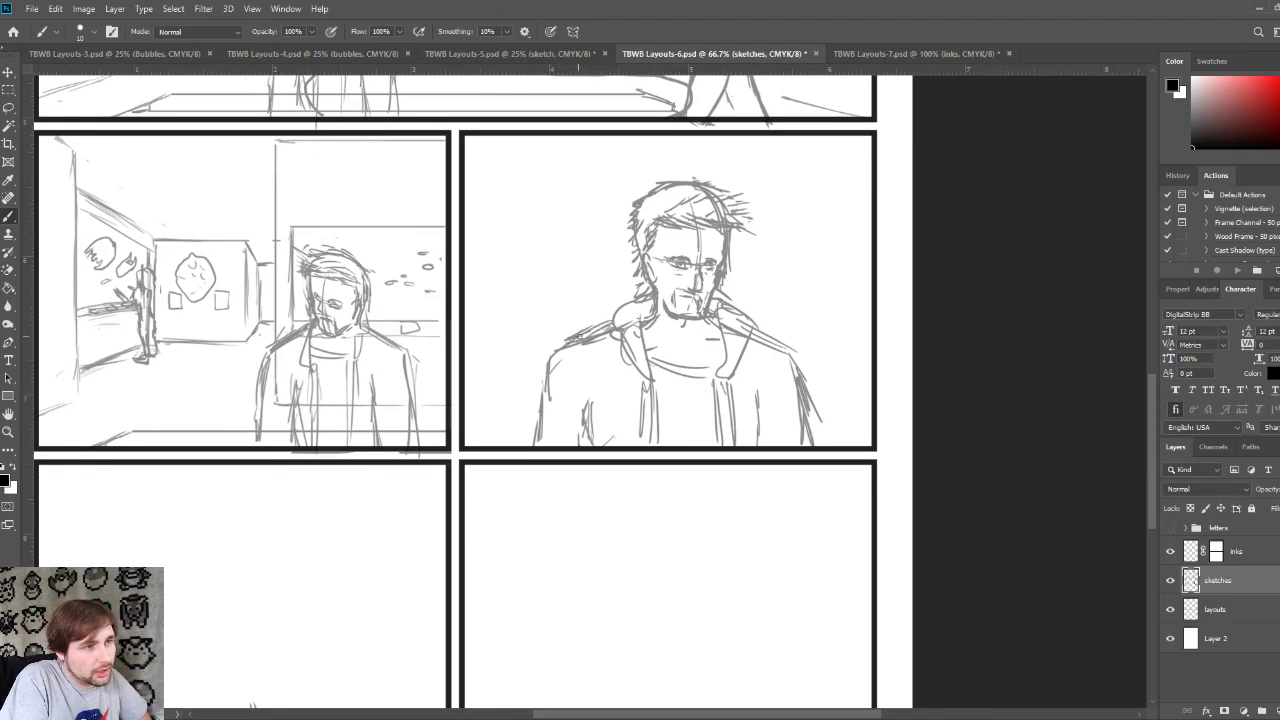
drag(758, 327, 794, 354)
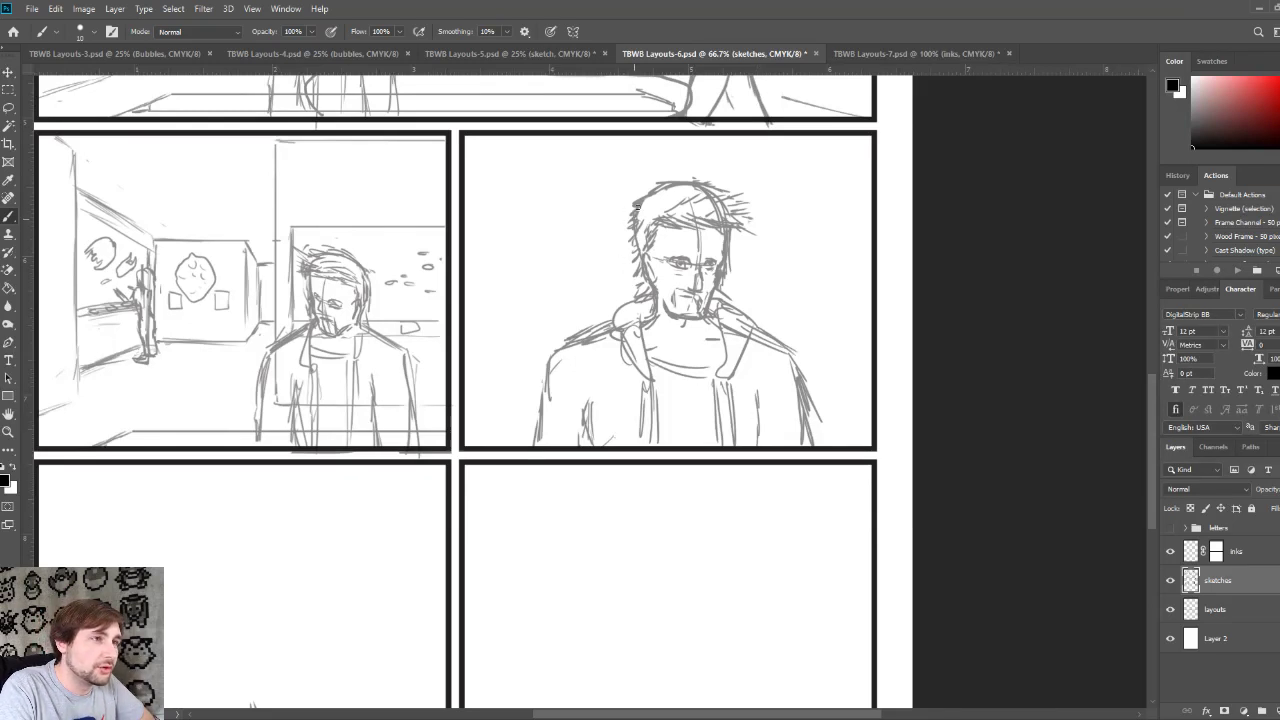
drag(641, 212, 638, 296)
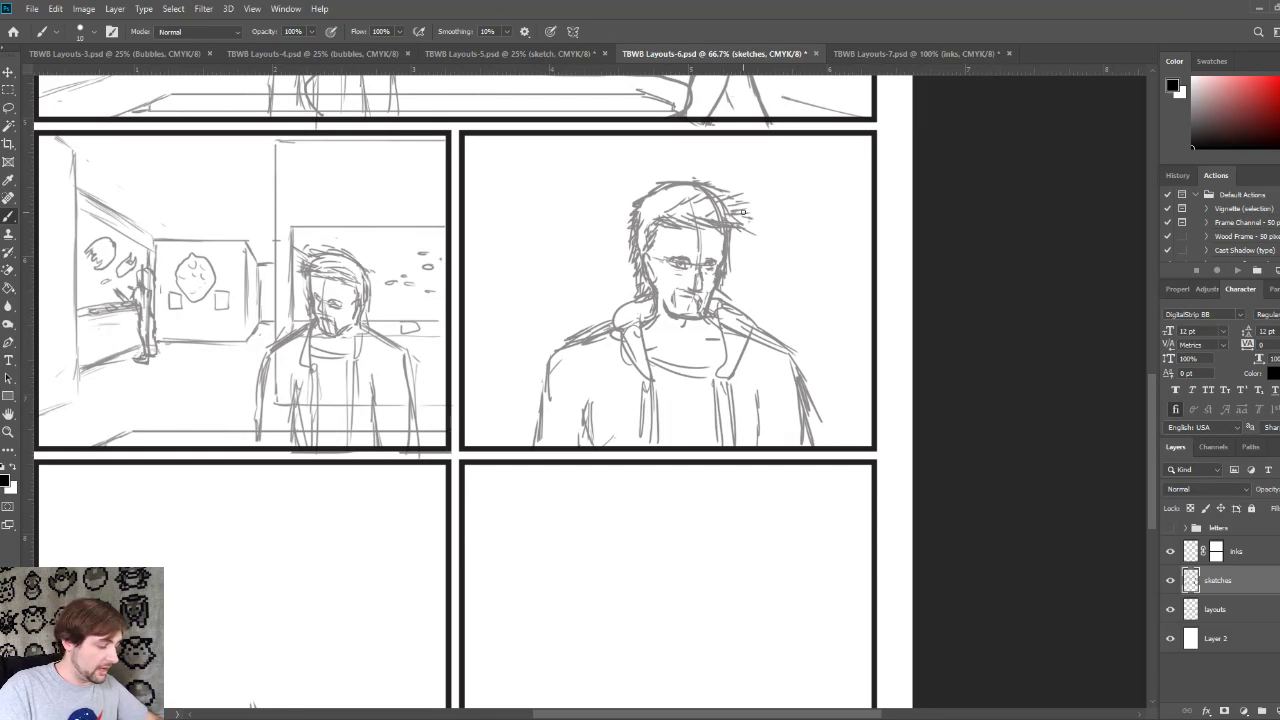
Step: Enlarge the whole right-panel figure to about 117% and shift it right and up in its panel
click(8, 107)
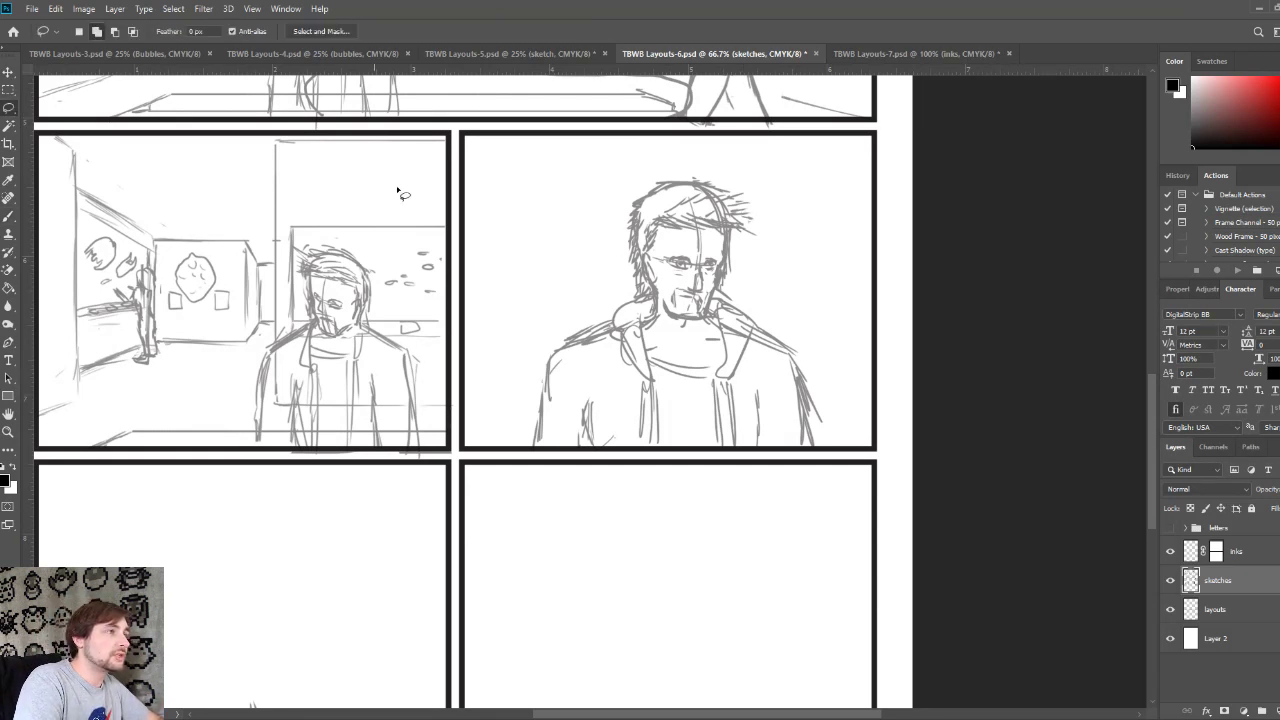
mouse_move(725, 162)
mouse_down()
mouse_move(598, 242)
mouse_move(510, 378)
mouse_move(690, 440)
mouse_move(850, 378)
mouse_move(670, 170)
mouse_up()
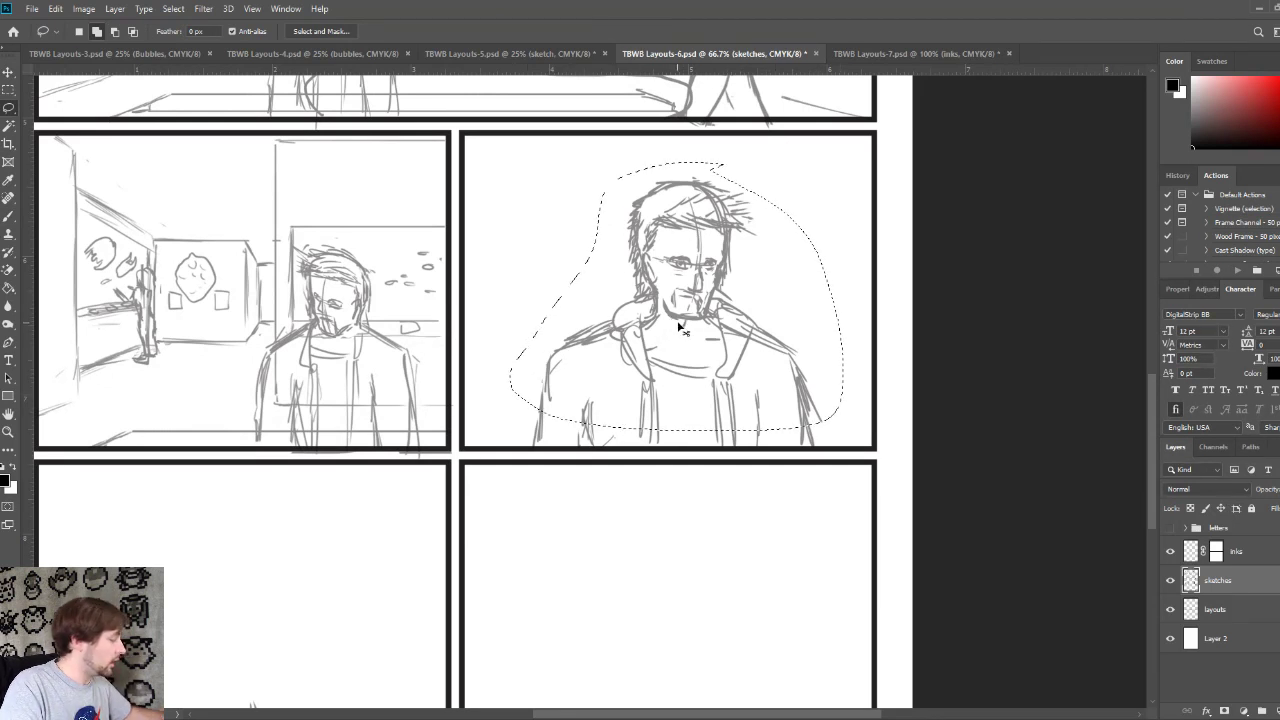
key(ctrl+t)
drag(510, 432, 453, 477)
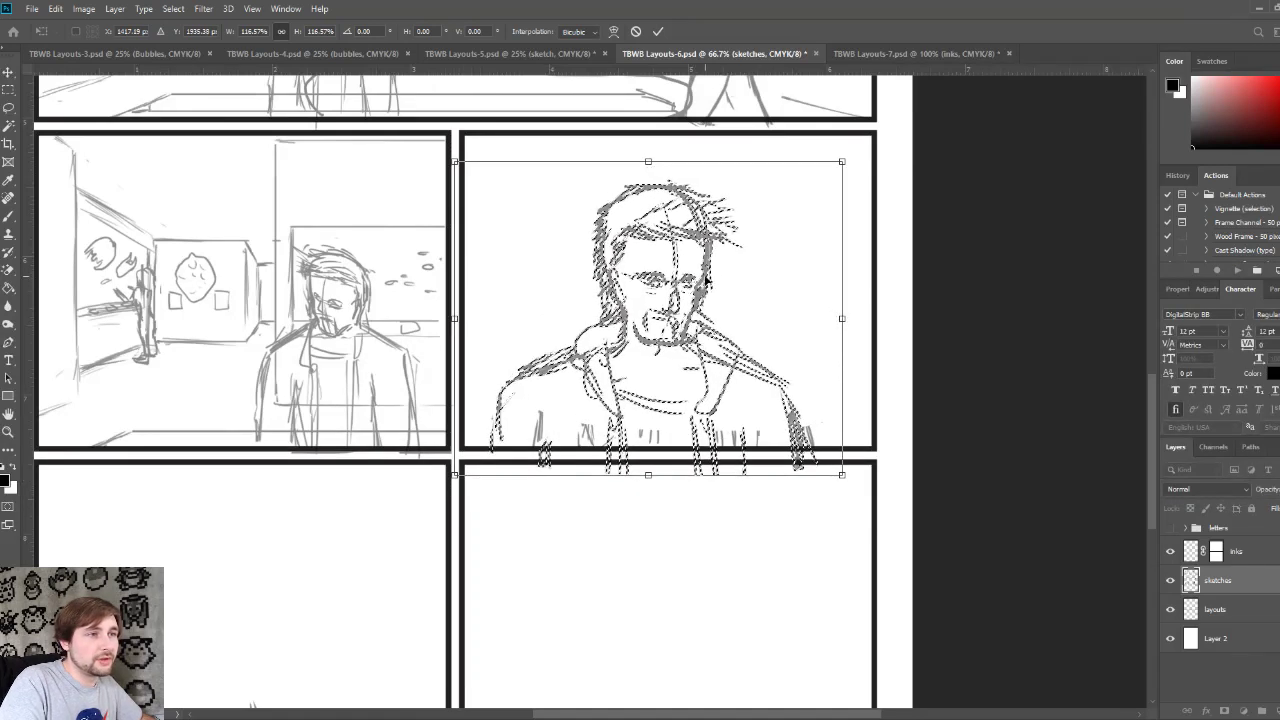
drag(723, 257, 729, 250)
key(Return)
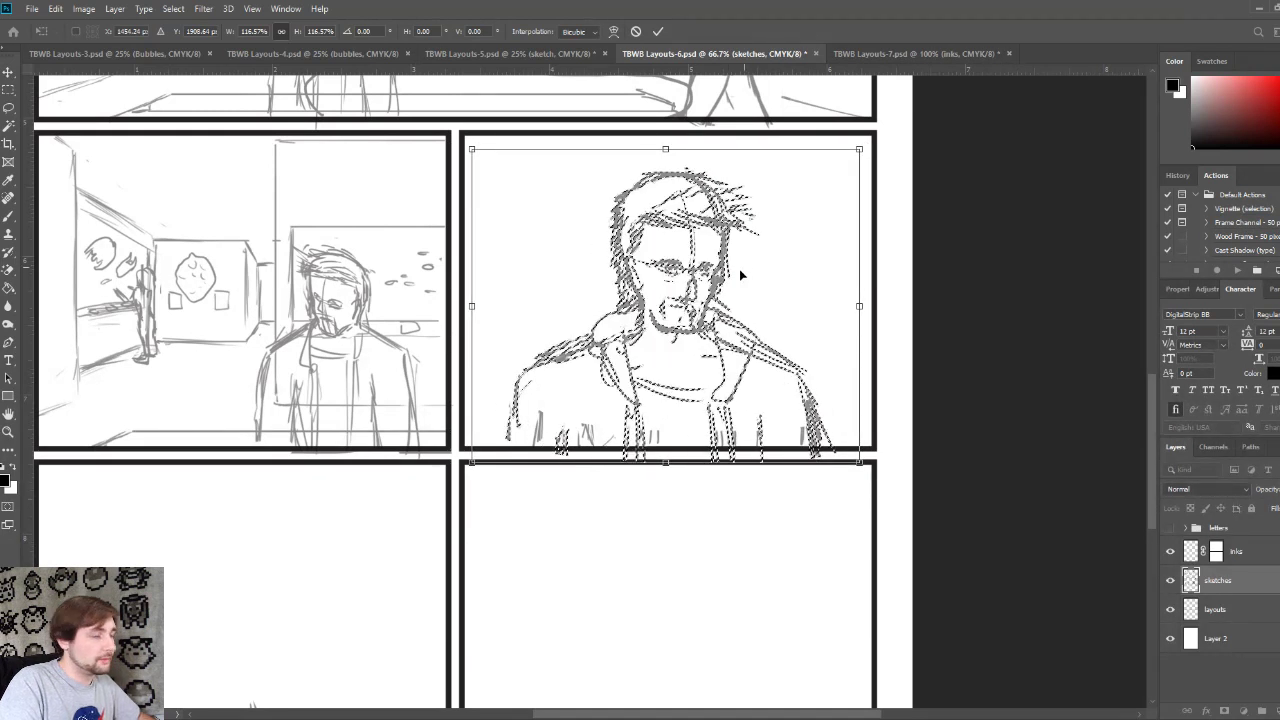
key(ctrl+d)
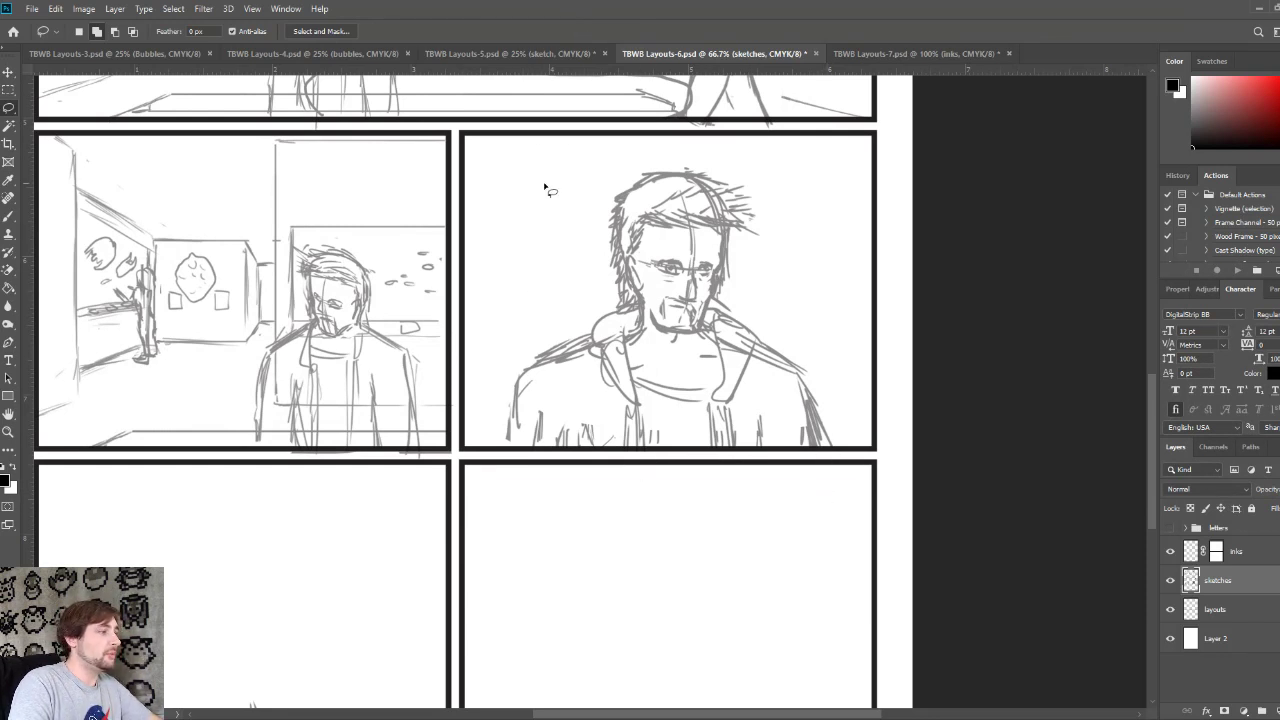
click(10, 216)
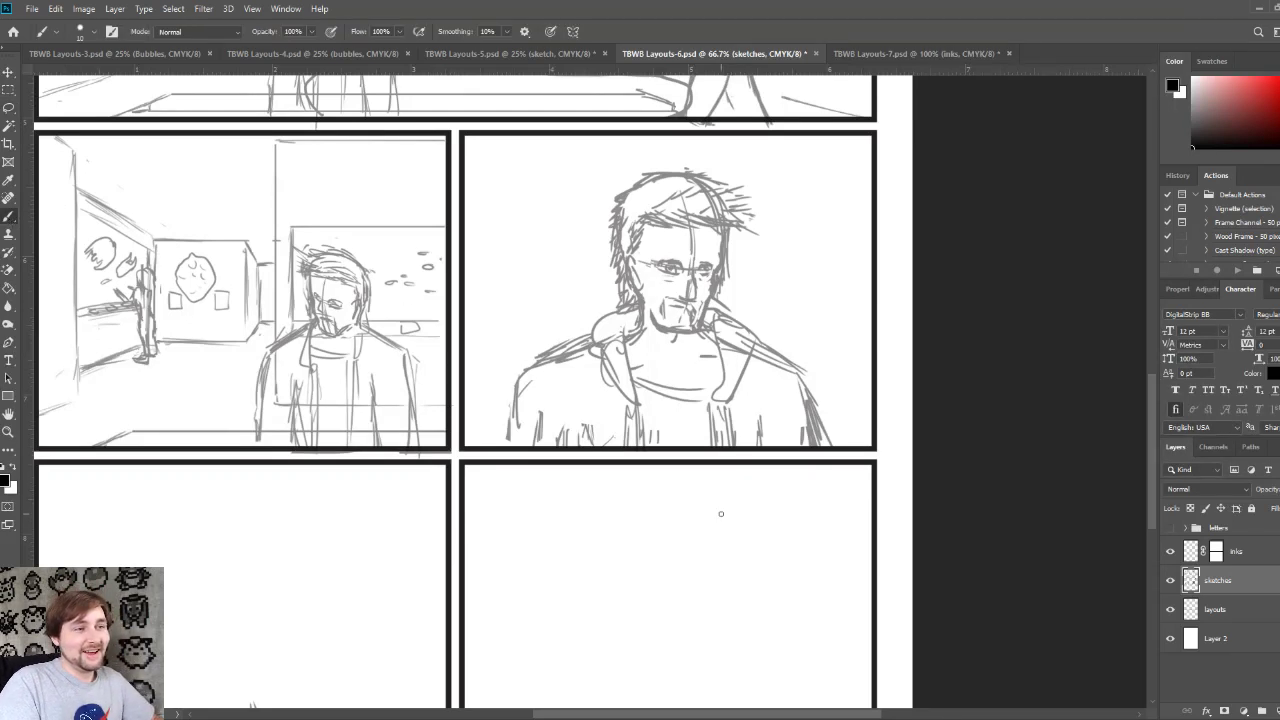
Step: Sketch rough shoulder strokes in the lower-left panel, then undo them
drag(670, 541, 777, 460)
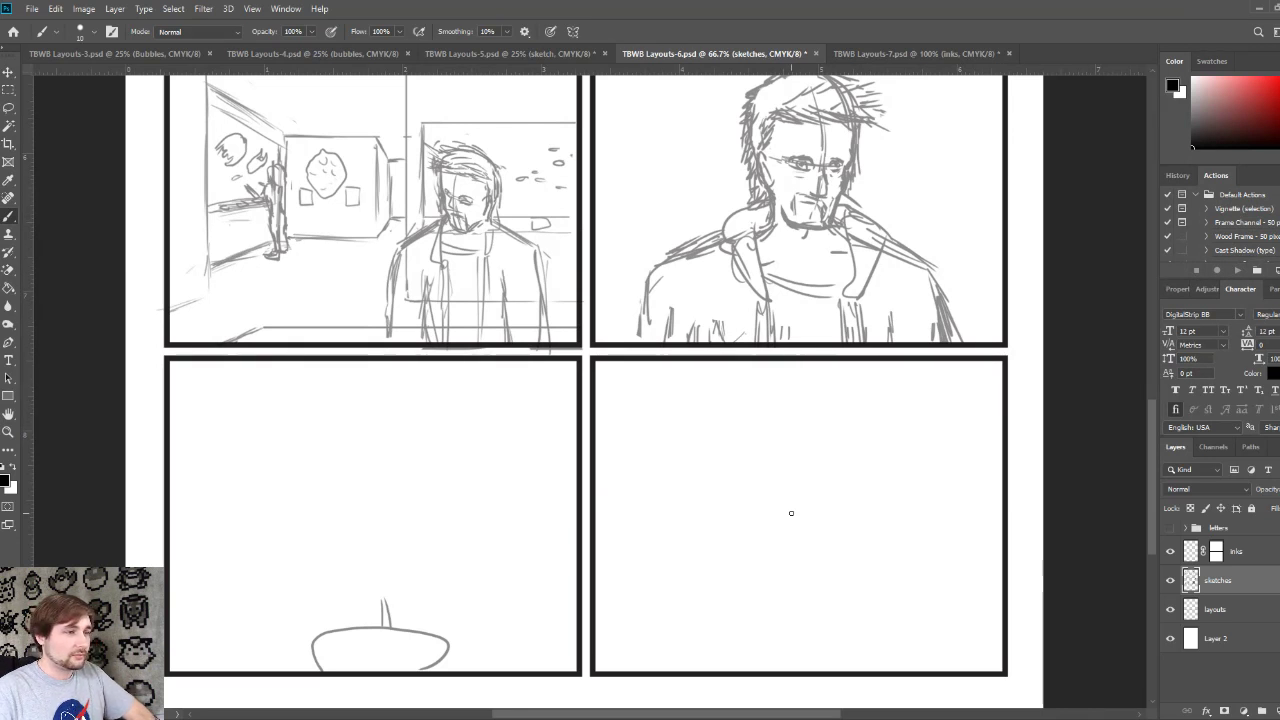
scroll(791, 515, down, 1)
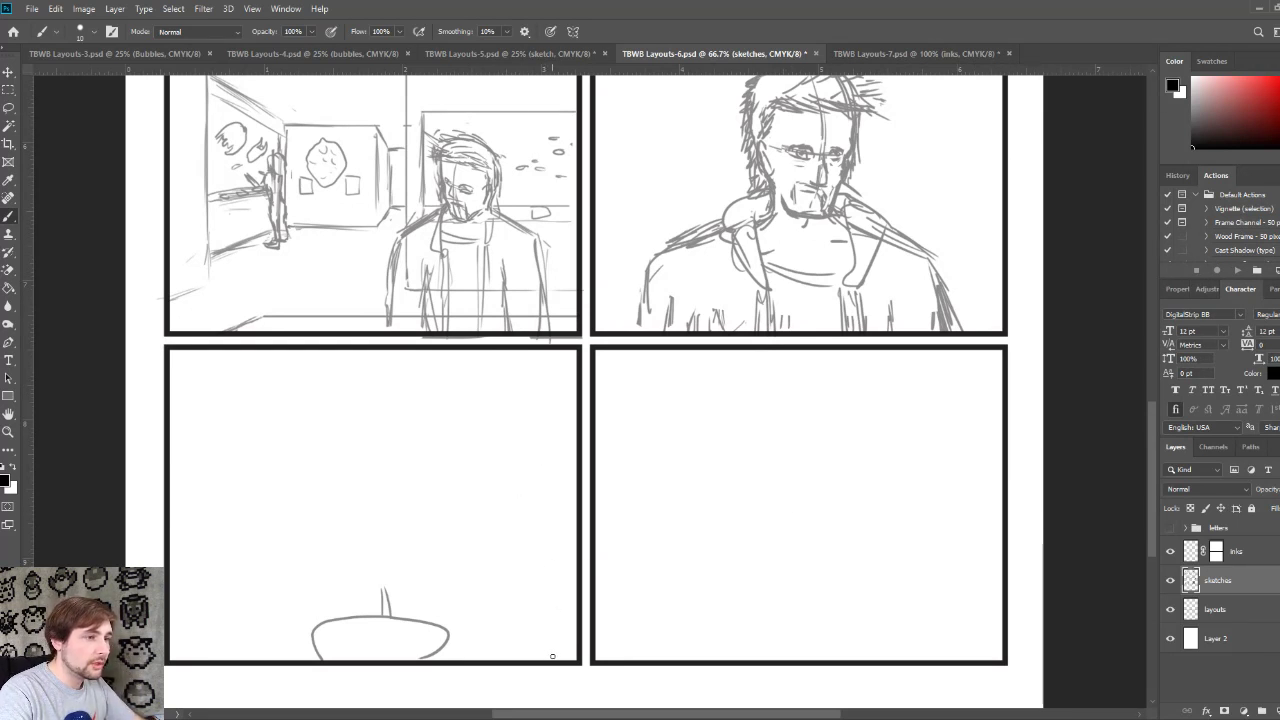
mouse_move(555, 660)
mouse_down()
mouse_move(531, 588)
mouse_move(490, 548)
mouse_move(437, 540)
mouse_up()
mouse_move(312, 538)
mouse_down()
mouse_move(242, 562)
mouse_move(301, 543)
mouse_move(229, 576)
mouse_move(195, 648)
mouse_up()
drag(298, 536, 328, 534)
drag(306, 549, 336, 540)
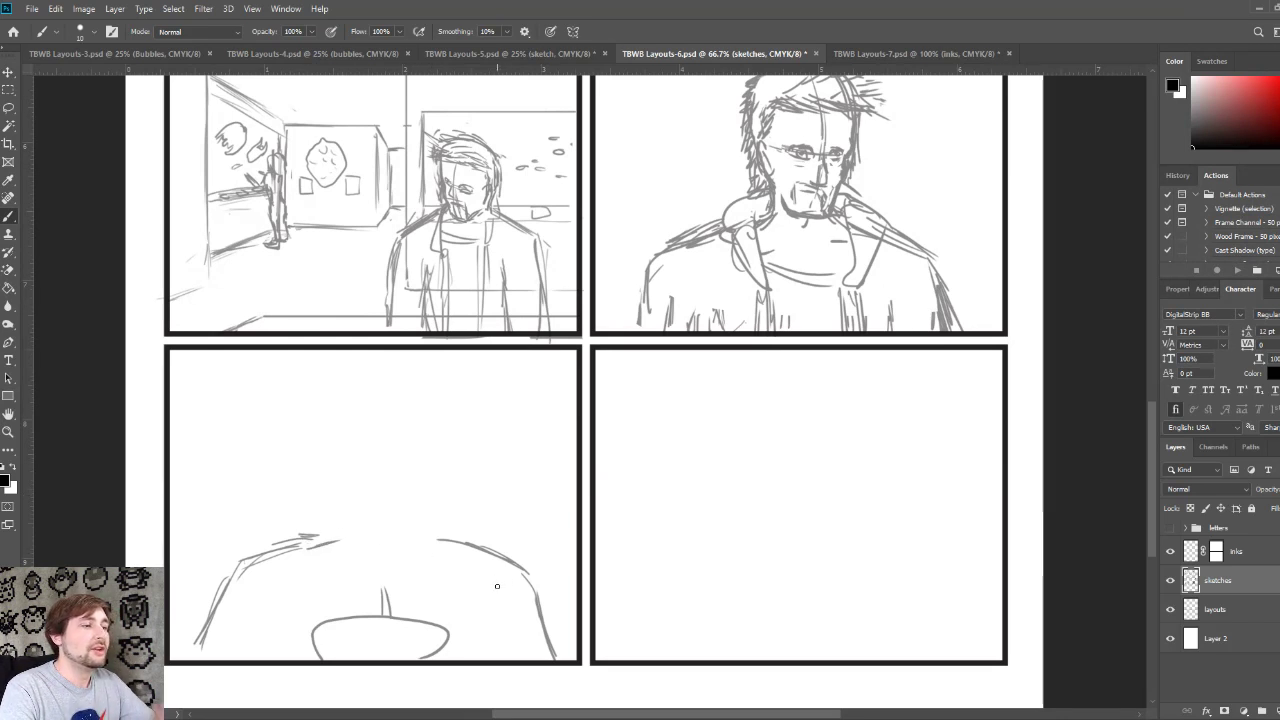
key(ctrl+z)
key(ctrl+z)
key(ctrl+z)
key(ctrl+z)
key(ctrl+z)
key(ctrl+z)
key(ctrl+z)
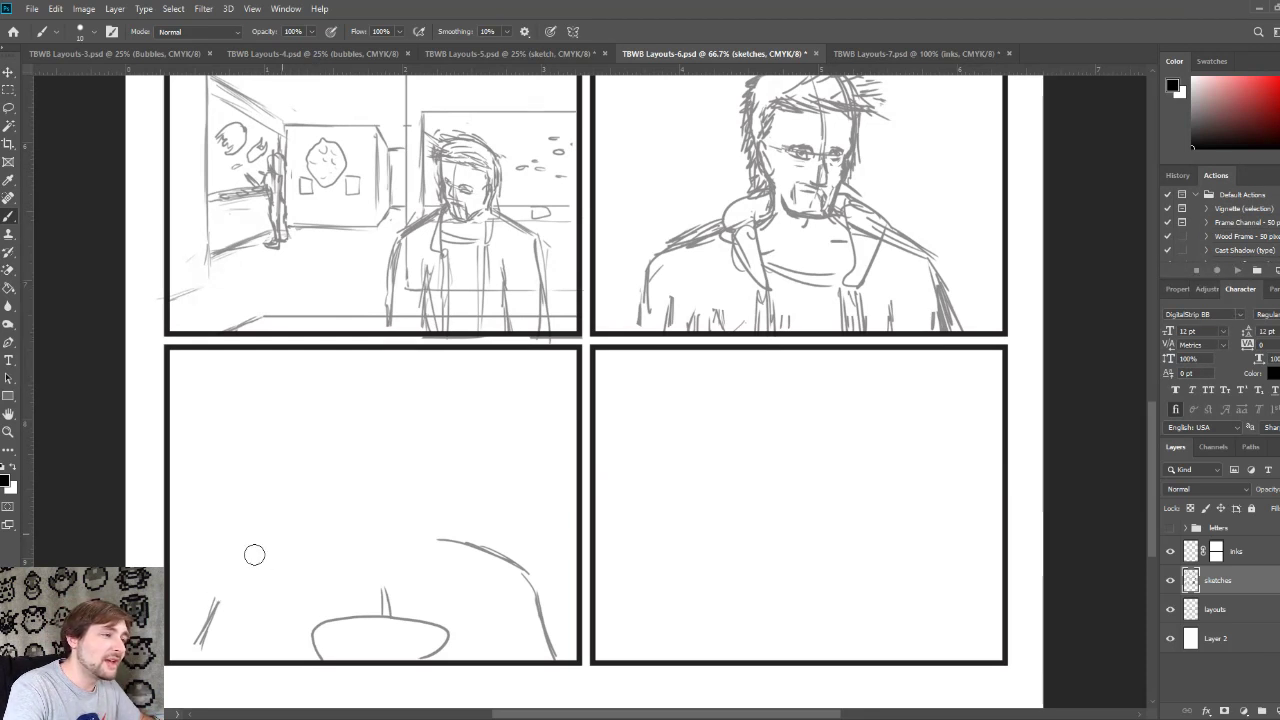
key(ctrl+z)
key(ctrl+z)
key(ctrl+z)
key(ctrl+z)
key(ctrl+z)
key(ctrl+z)
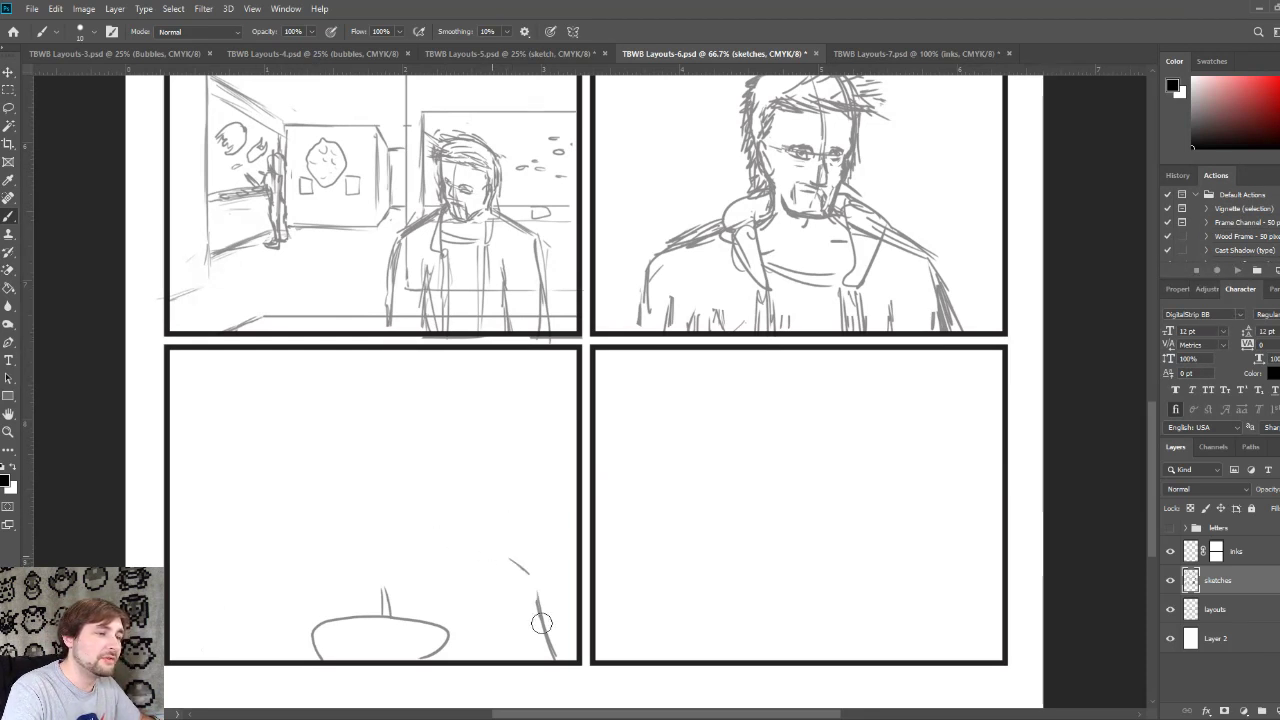
key(ctrl+z)
key(ctrl+z)
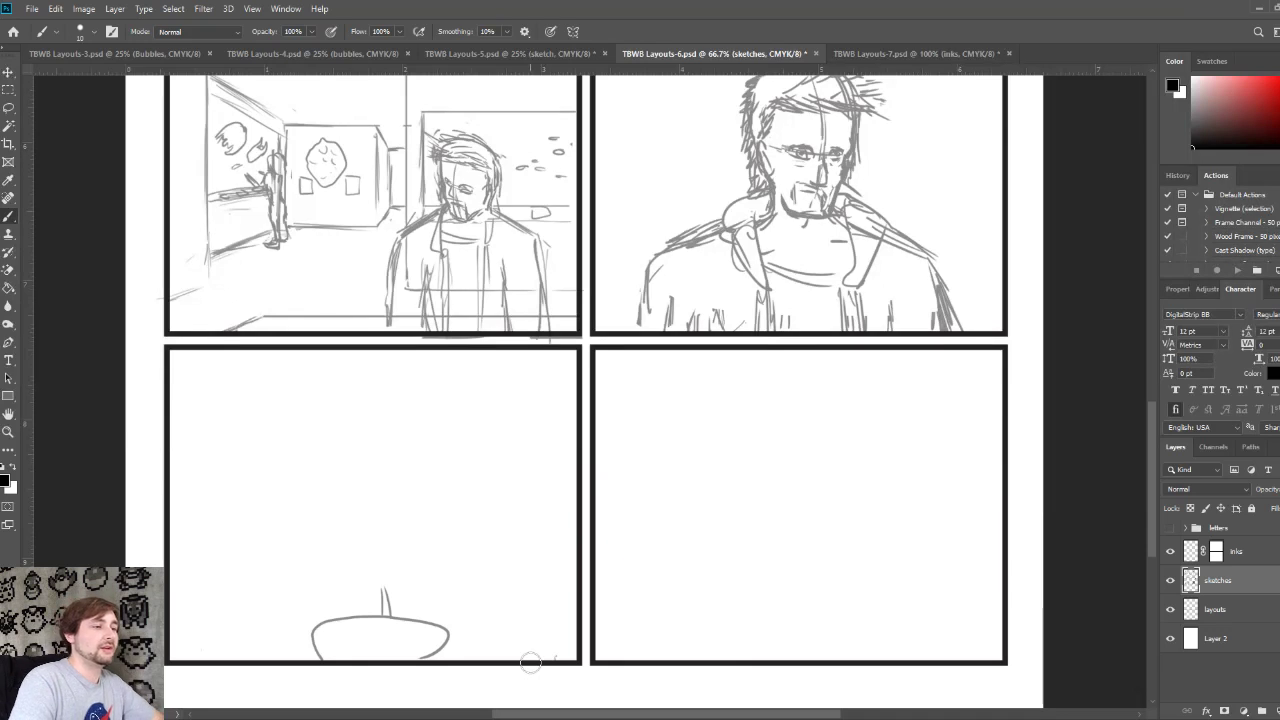
Step: Hand-letter a placeholder note ending '(move math)' in the lower-left panel
mouse_move(350, 498)
mouse_down()
mouse_move(352, 520)
mouse_move(380, 496)
mouse_move(398, 502)
mouse_move(368, 539)
mouse_move(391, 528)
mouse_move(390, 552)
mouse_move(447, 526)
mouse_move(454, 537)
mouse_up()
key(ctrl+z)
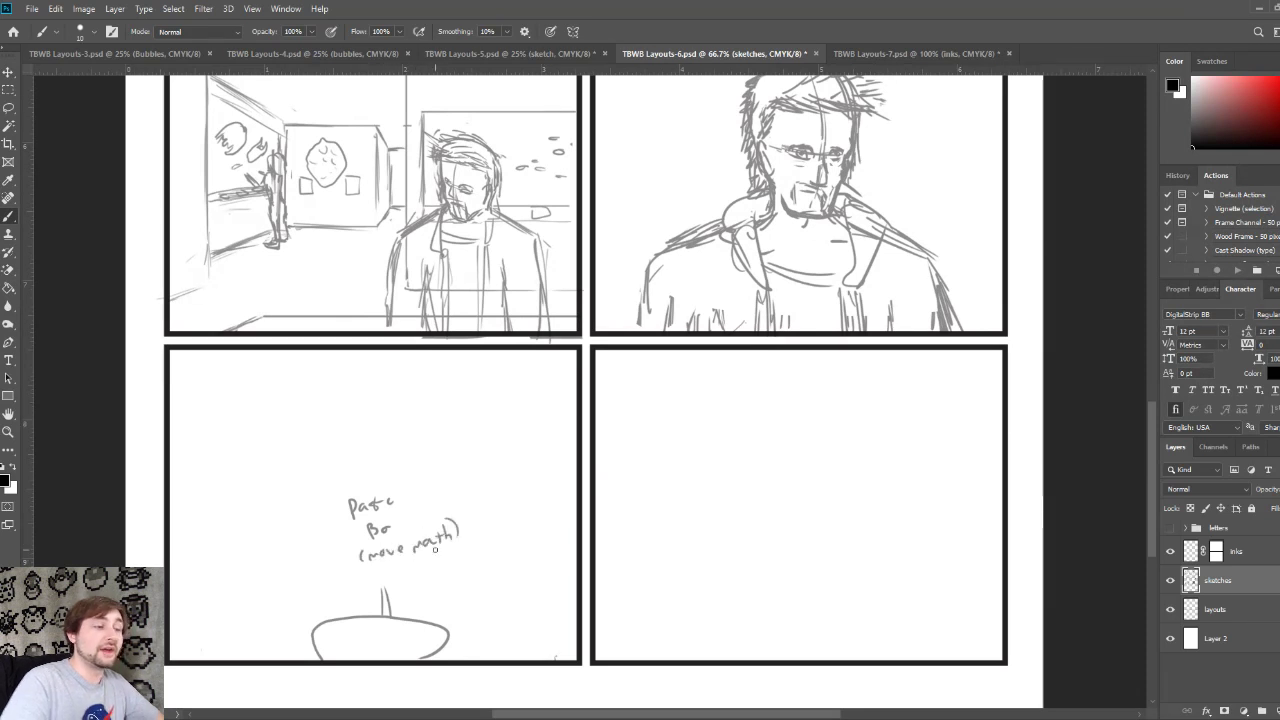
drag(834, 491, 693, 484)
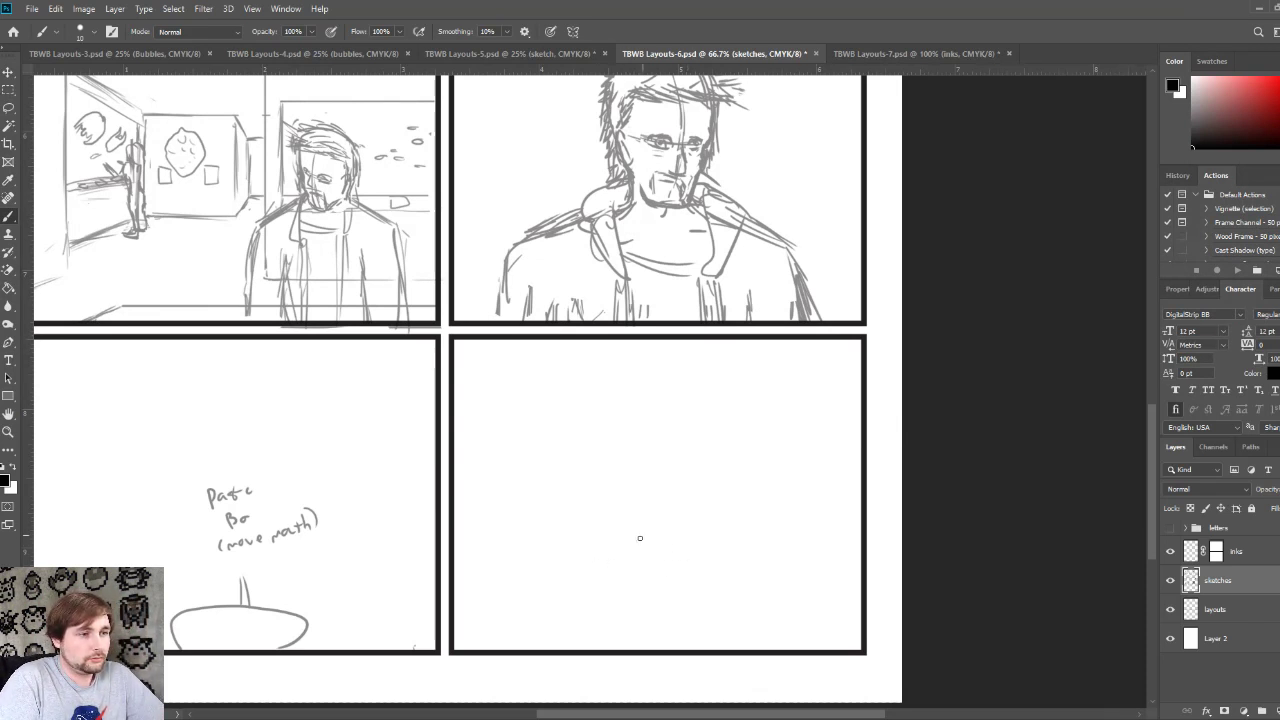
Step: Sketch the figure's back, shoulder curve and hood outline in the lower-right panel
drag(648, 528, 588, 632)
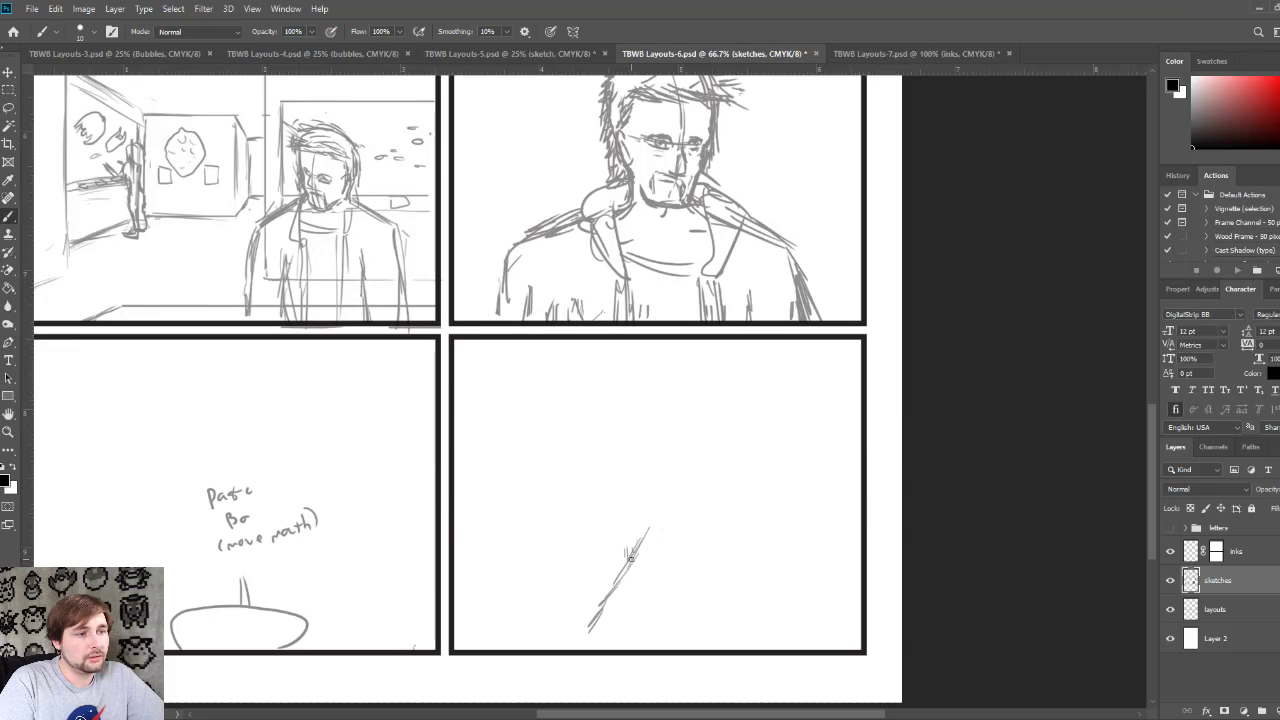
mouse_move(636, 560)
mouse_down()
mouse_move(629, 520)
mouse_move(666, 515)
mouse_up()
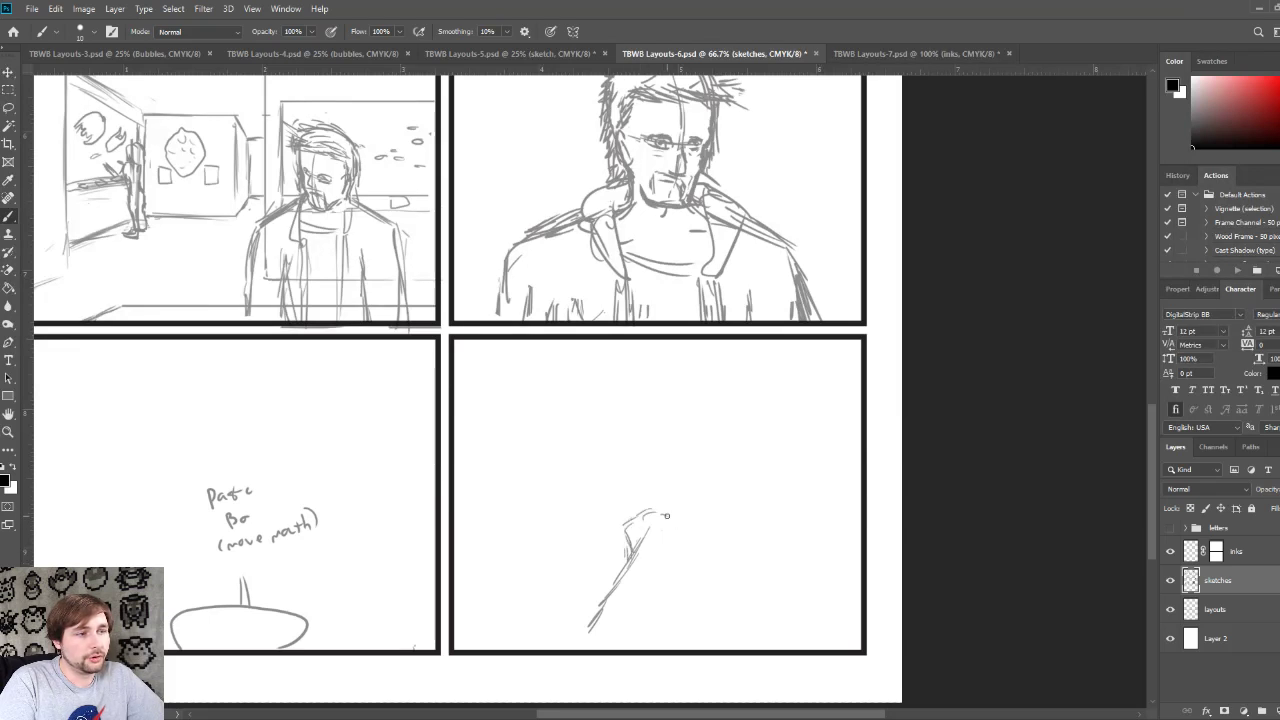
mouse_move(640, 556)
mouse_down()
mouse_move(682, 526)
mouse_move(667, 535)
mouse_move(709, 552)
mouse_up()
mouse_move(666, 514)
mouse_down()
mouse_move(699, 541)
mouse_move(704, 577)
mouse_move(653, 617)
mouse_move(592, 614)
mouse_move(545, 650)
mouse_up()
drag(708, 570, 719, 638)
drag(704, 542, 720, 638)
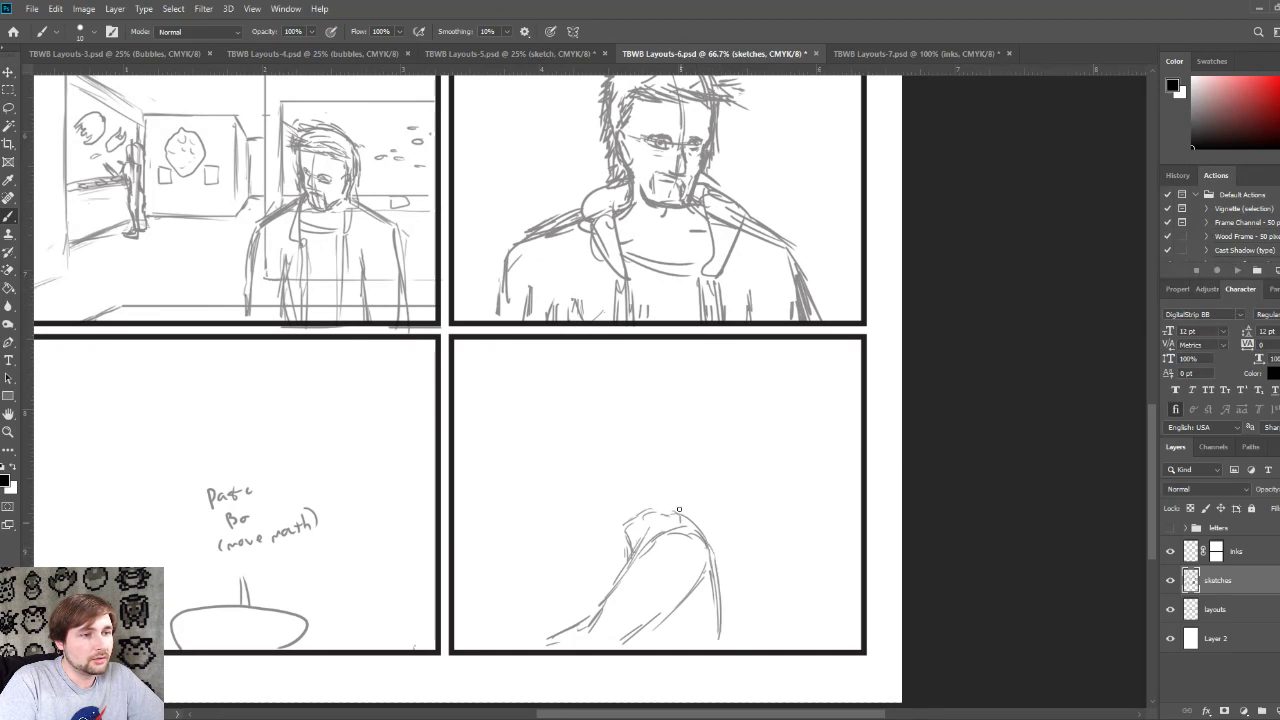
mouse_move(679, 510)
mouse_down()
mouse_move(710, 542)
mouse_move(681, 534)
mouse_move(728, 572)
mouse_up()
mouse_move(718, 522)
mouse_down()
mouse_move(732, 570)
mouse_move(684, 524)
mouse_up()
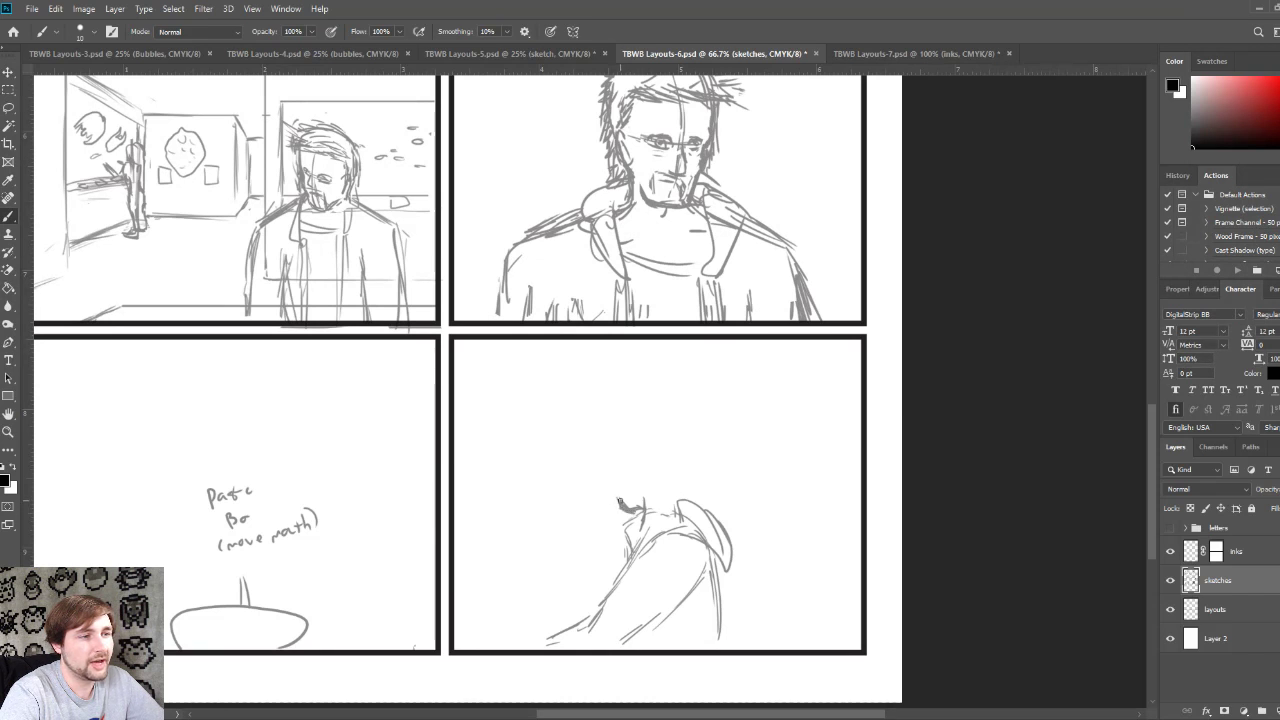
Step: Add the head and spiky hair, plus extra strokes on the hood, lower back and shoulder
mouse_move(613, 489)
mouse_down()
mouse_move(614, 423)
mouse_move(665, 424)
mouse_move(682, 456)
mouse_up()
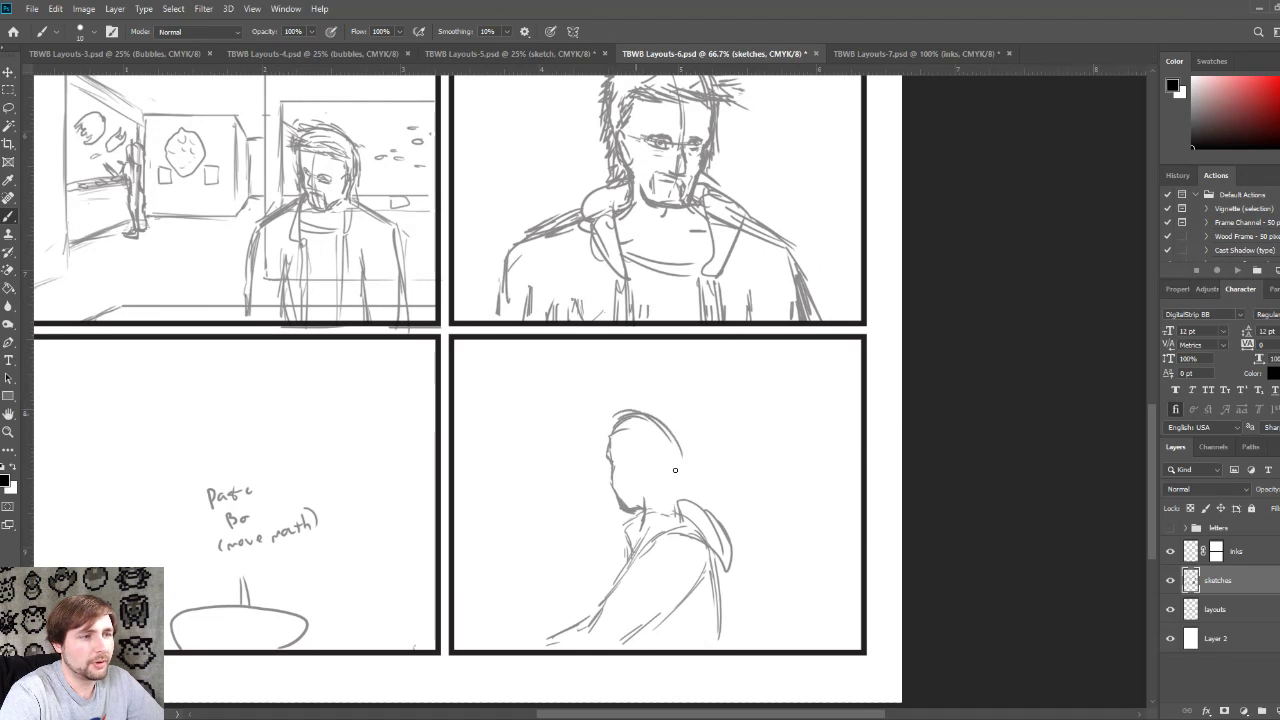
mouse_move(616, 412)
mouse_down()
mouse_move(678, 450)
mouse_move(670, 438)
mouse_move(673, 493)
mouse_up()
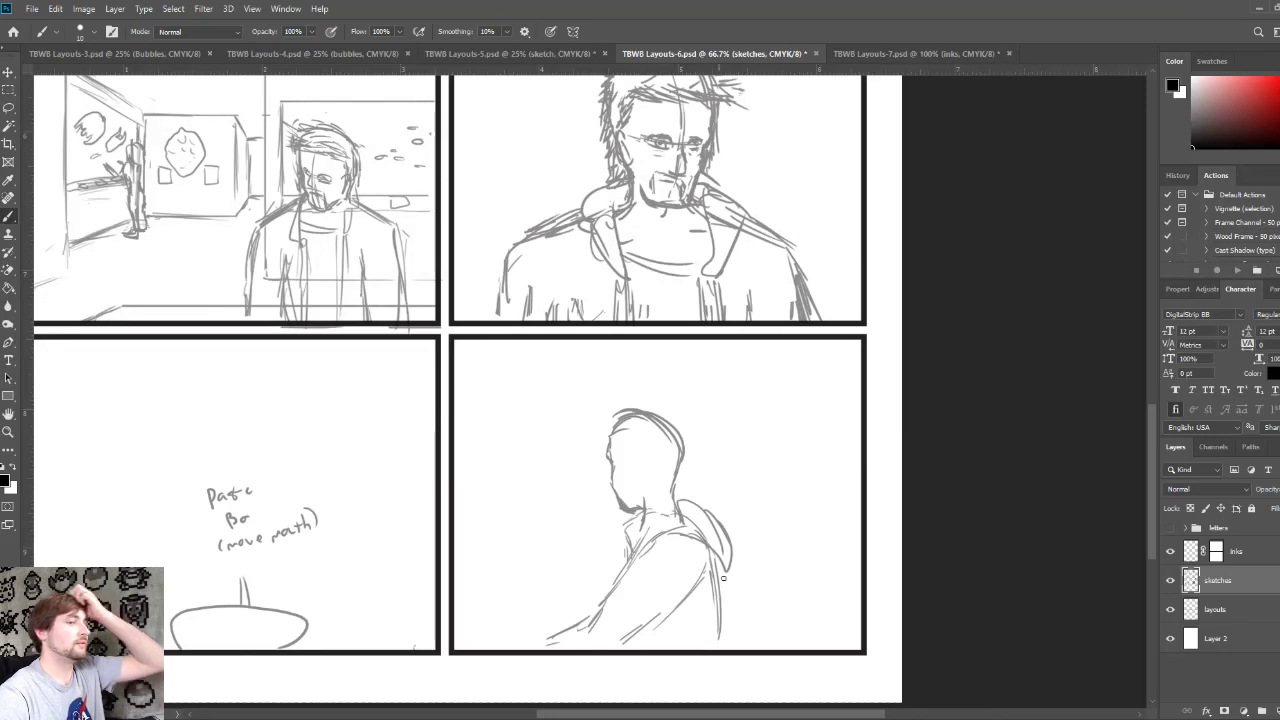
mouse_move(728, 590)
mouse_down()
mouse_move(713, 556)
mouse_move(731, 600)
mouse_move(722, 628)
mouse_up()
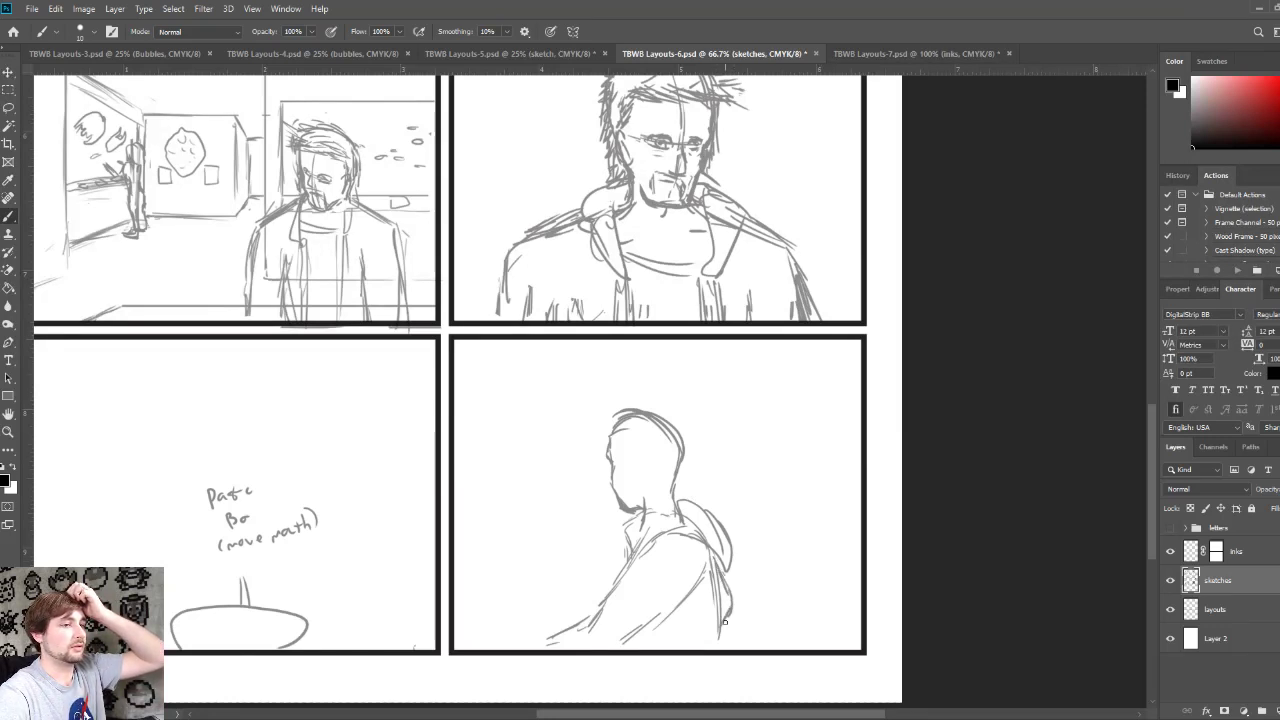
mouse_move(713, 558)
mouse_down()
mouse_move(729, 580)
mouse_move(718, 642)
mouse_up()
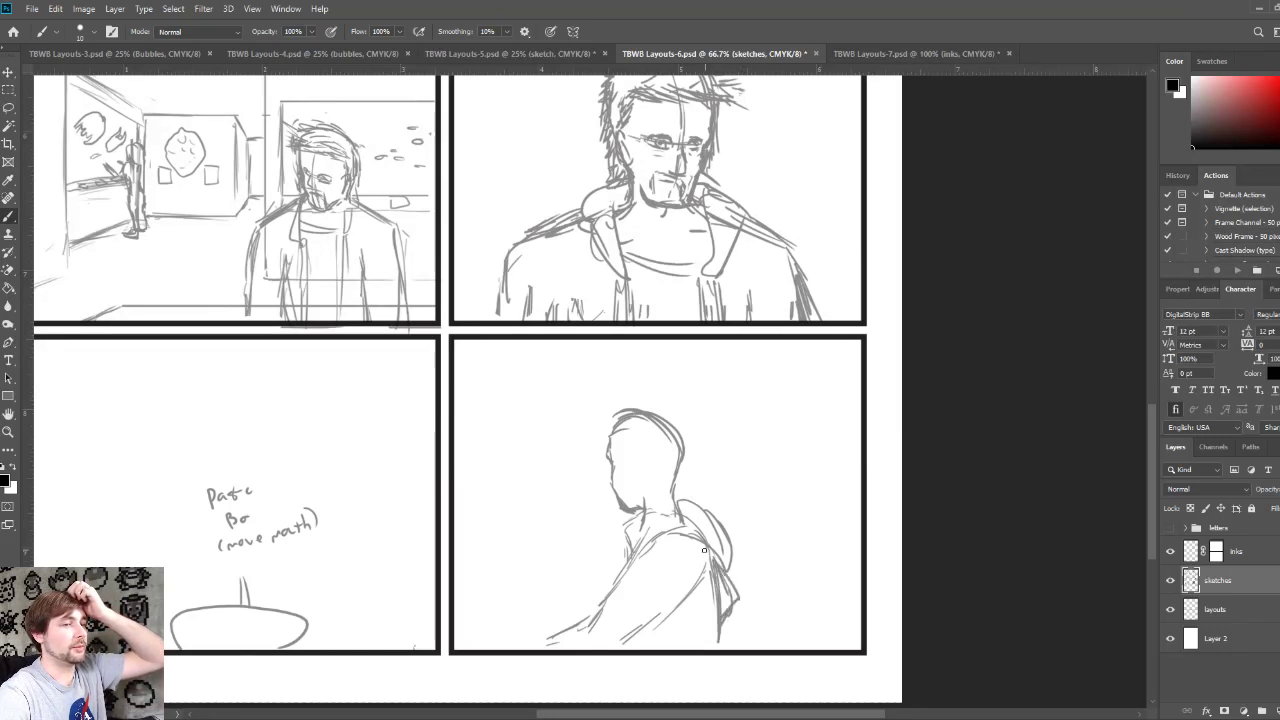
mouse_move(666, 610)
mouse_down()
mouse_move(689, 642)
mouse_move(654, 654)
mouse_up()
drag(660, 624, 664, 656)
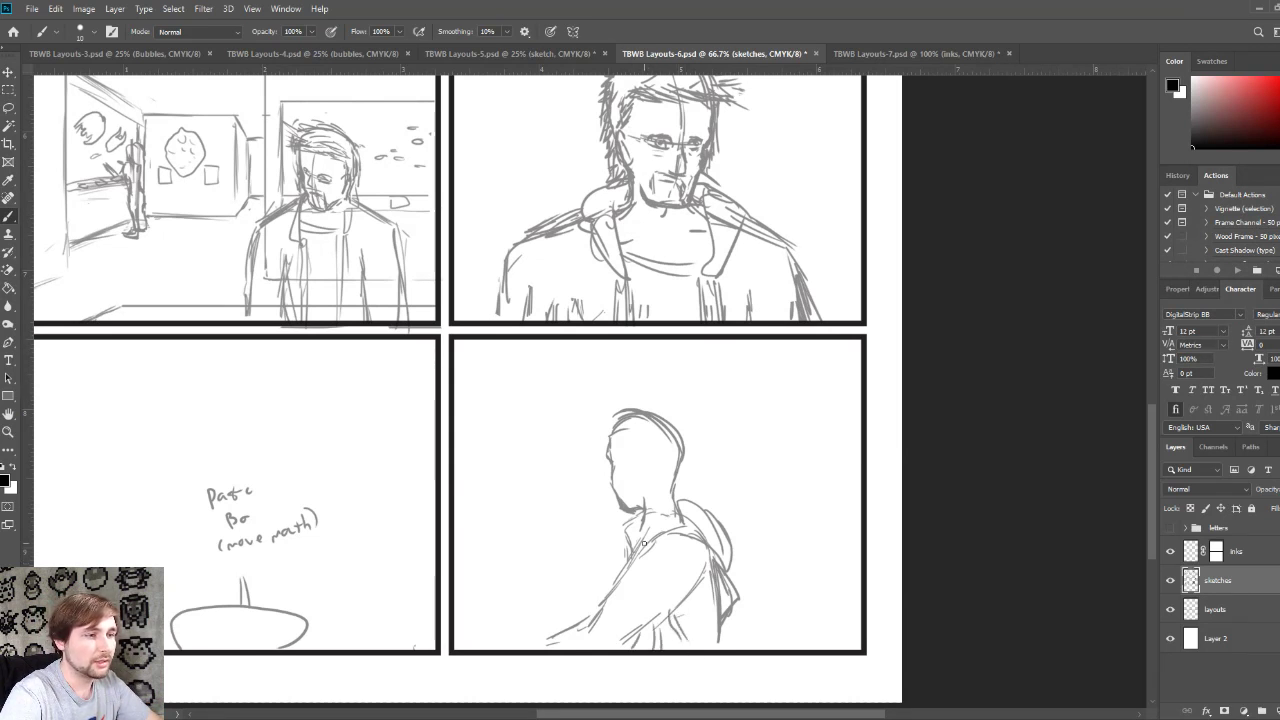
drag(642, 554, 638, 522)
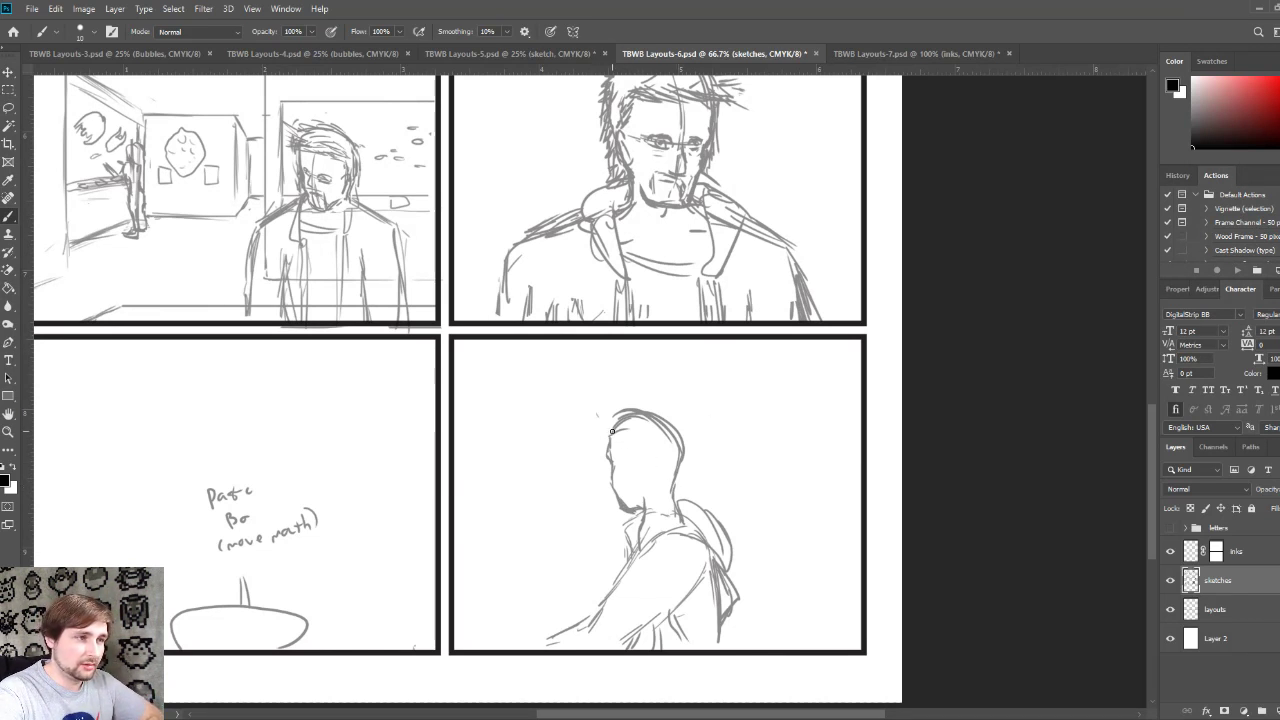
mouse_move(612, 432)
mouse_down()
mouse_move(602, 416)
mouse_move(619, 406)
mouse_move(592, 424)
mouse_move(640, 450)
mouse_move(642, 478)
mouse_move(677, 501)
mouse_up()
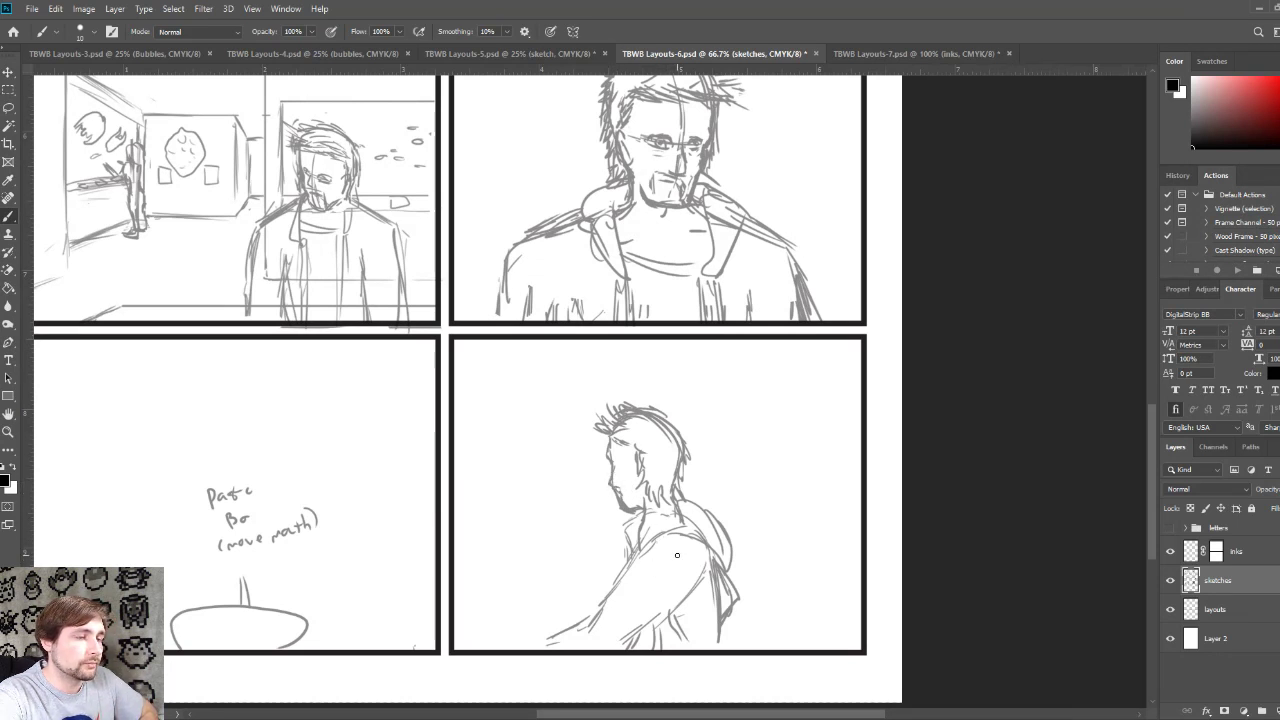
Step: Lasso the hooded figure, scale it to 116.59% and shift it rightward in the panel
key(l)
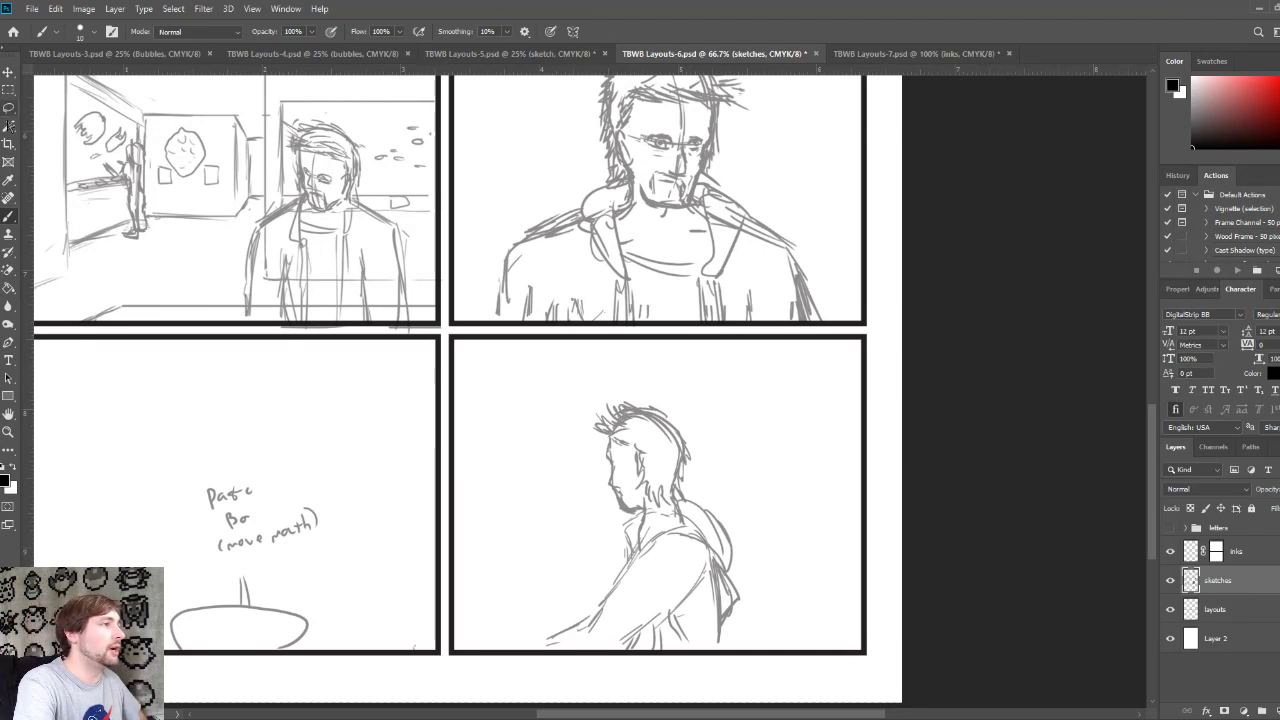
mouse_move(636, 398)
mouse_down()
mouse_move(602, 389)
mouse_move(559, 512)
mouse_move(534, 662)
mouse_move(666, 687)
mouse_move(791, 634)
mouse_move(779, 472)
mouse_move(594, 378)
mouse_up()
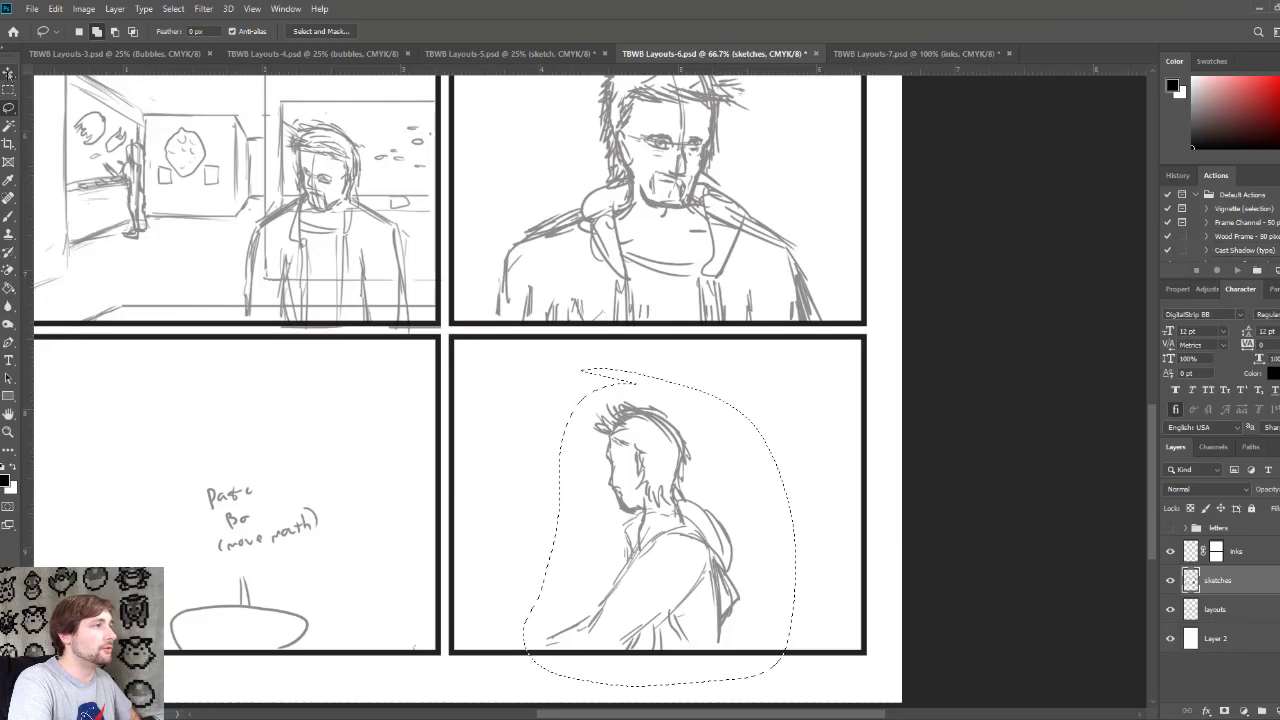
key(v)
key(ctrl+t)
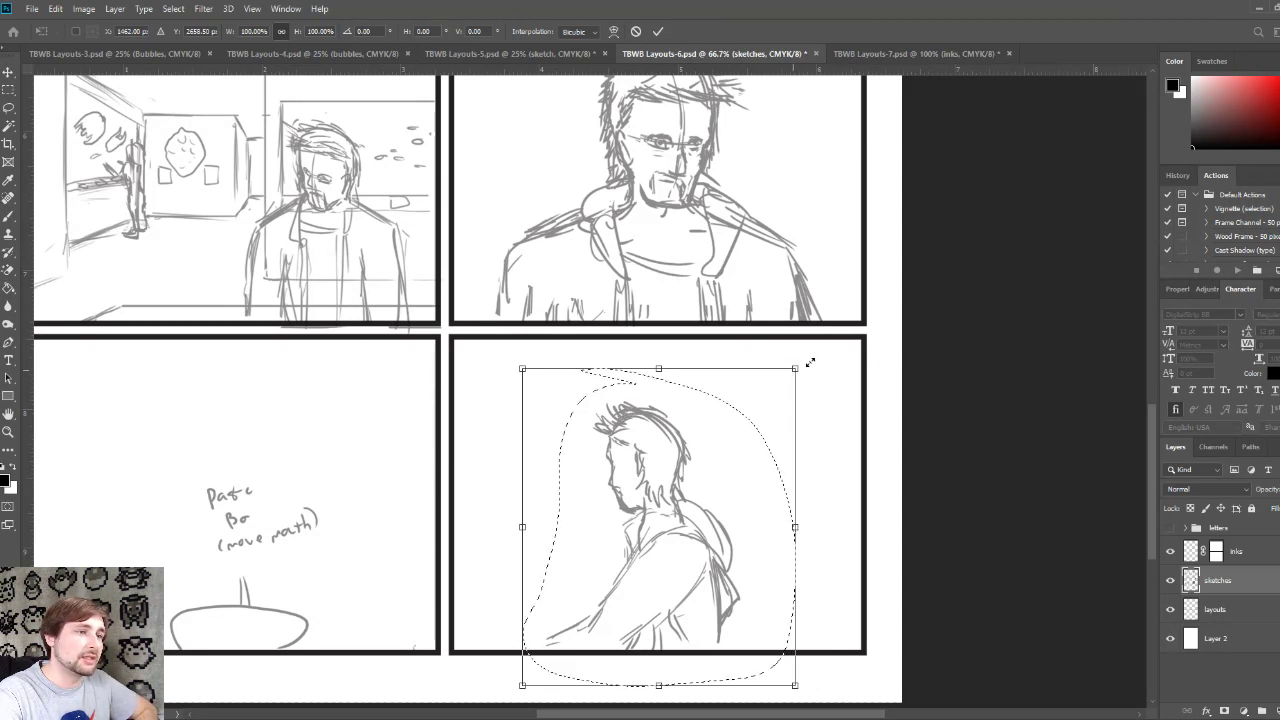
drag(808, 362, 855, 340)
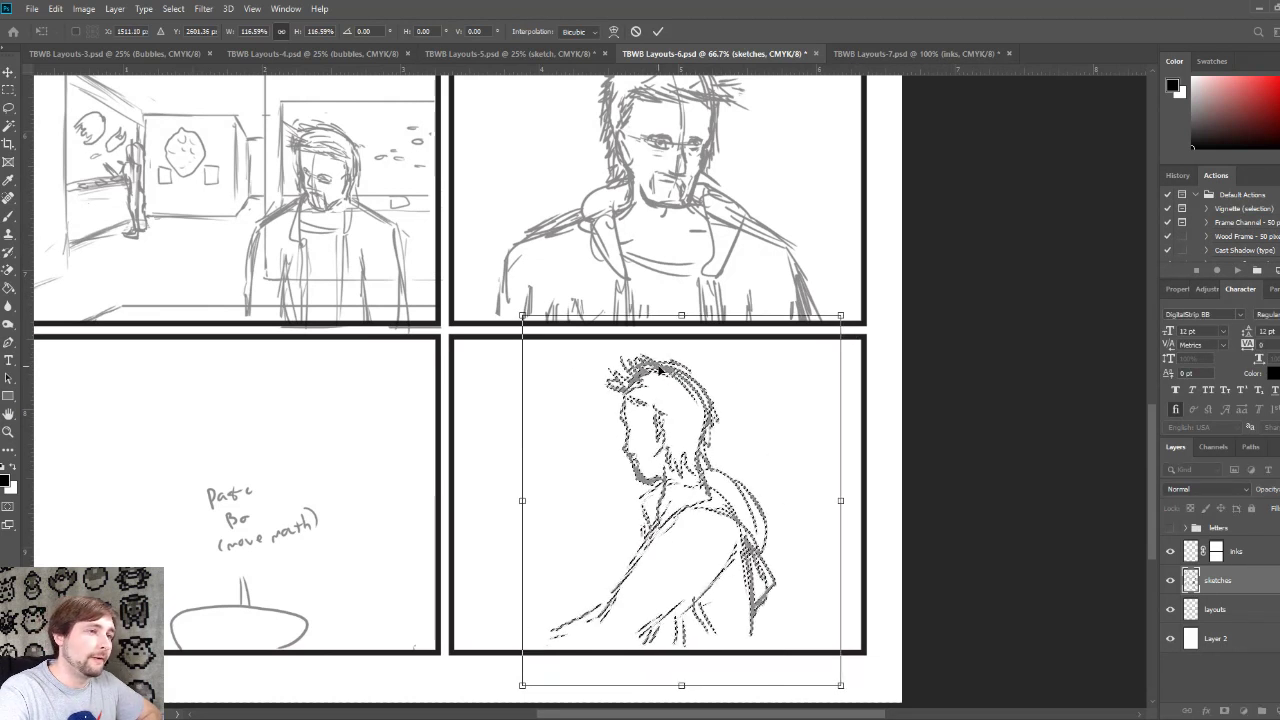
drag(708, 385, 736, 387)
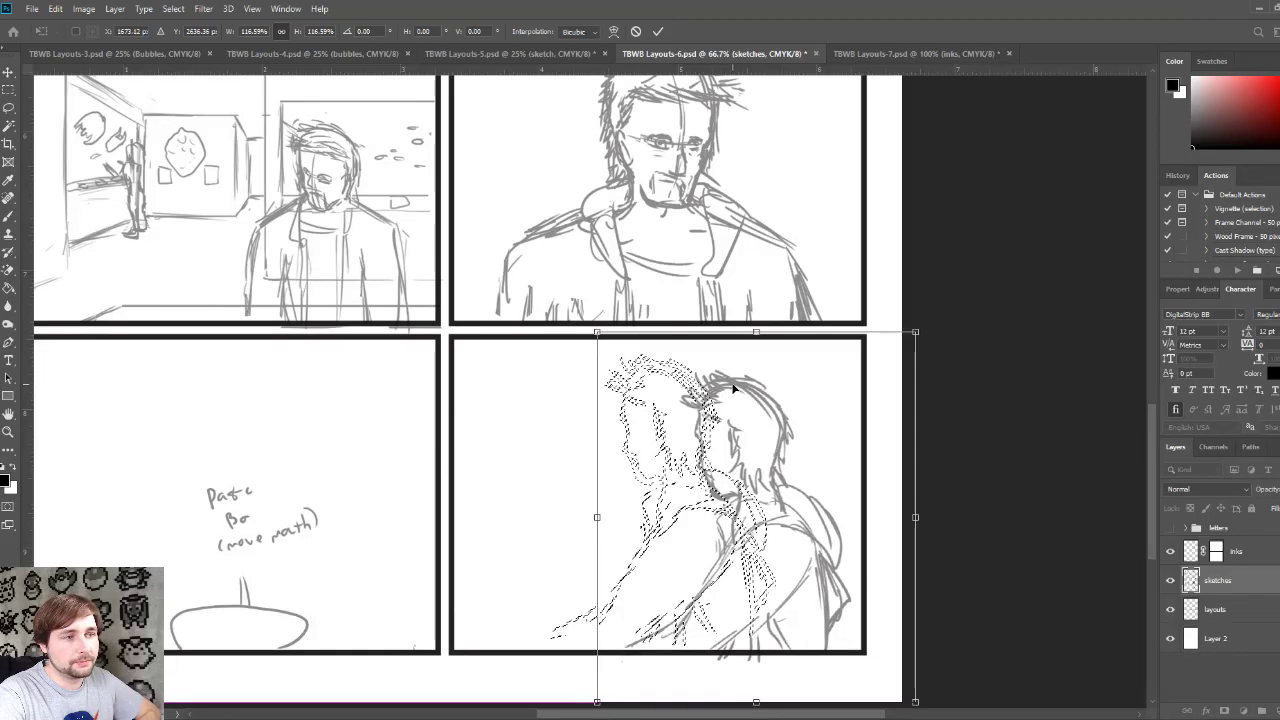
key(Return)
key(ctrl+d)
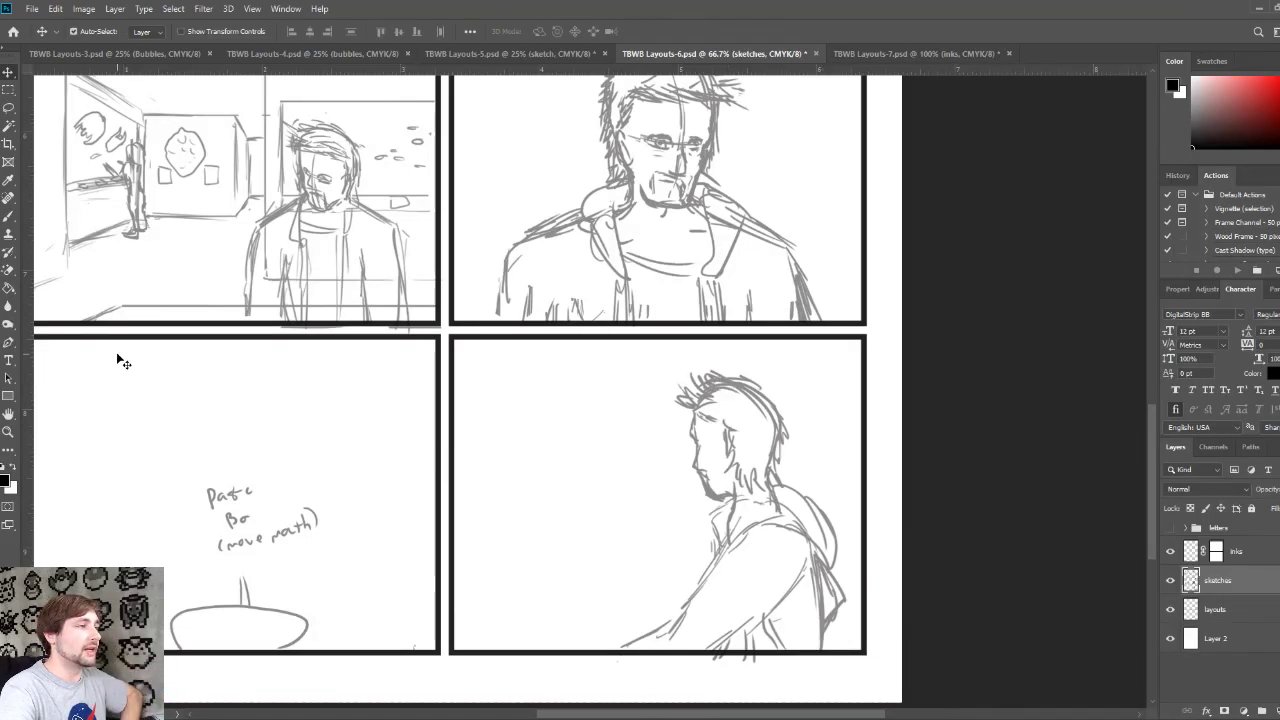
click(9, 218)
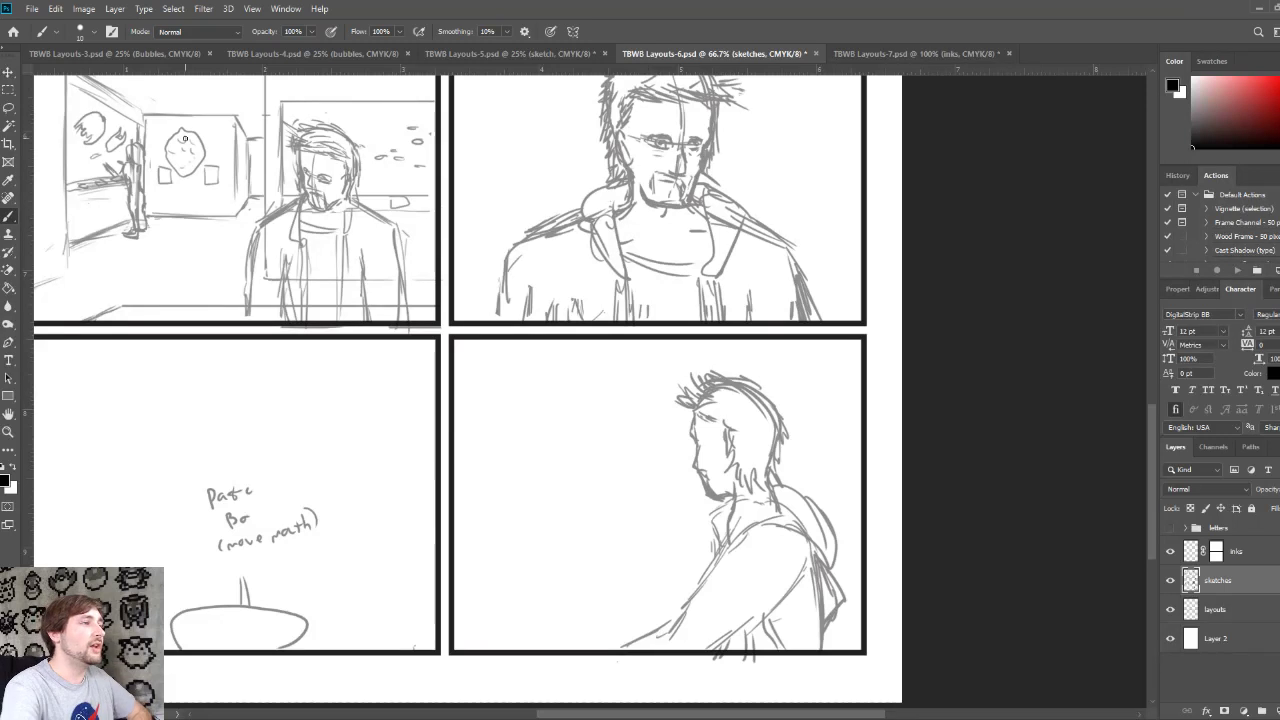
Step: Lasso the room background in the top-left panel and show the sketches at full opacity
drag(420, 372, 475, 398)
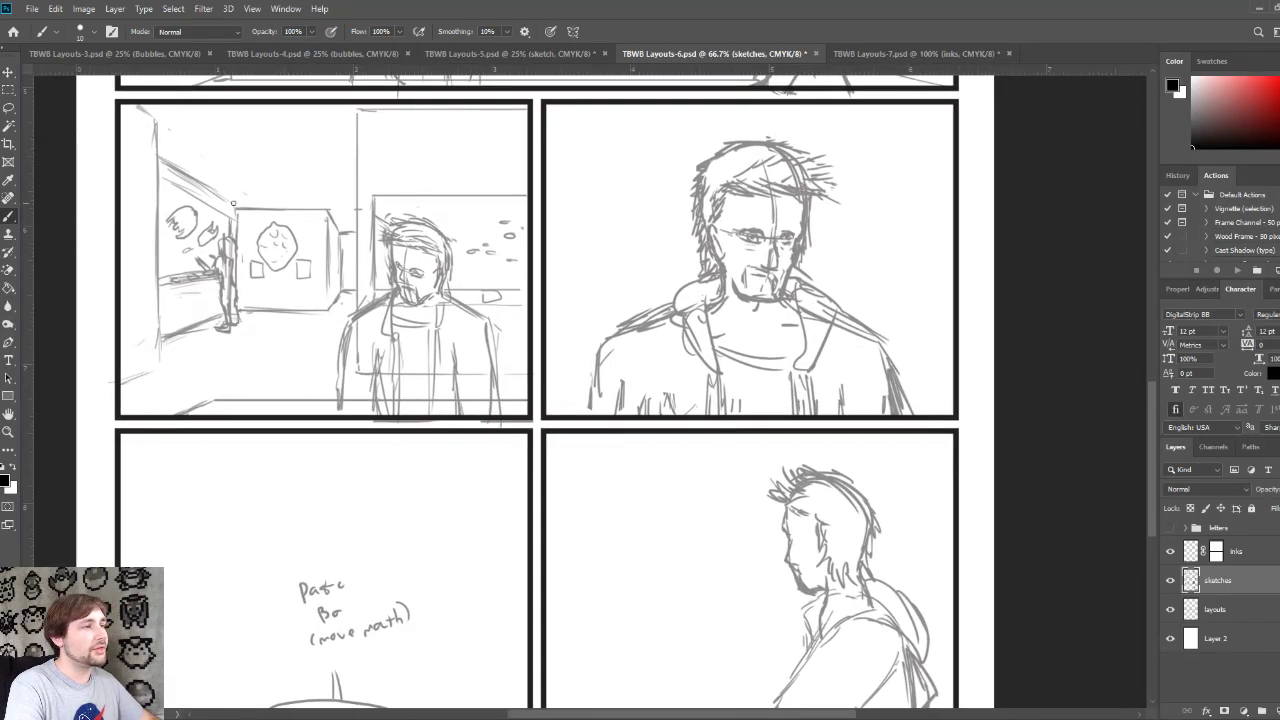
click(8, 107)
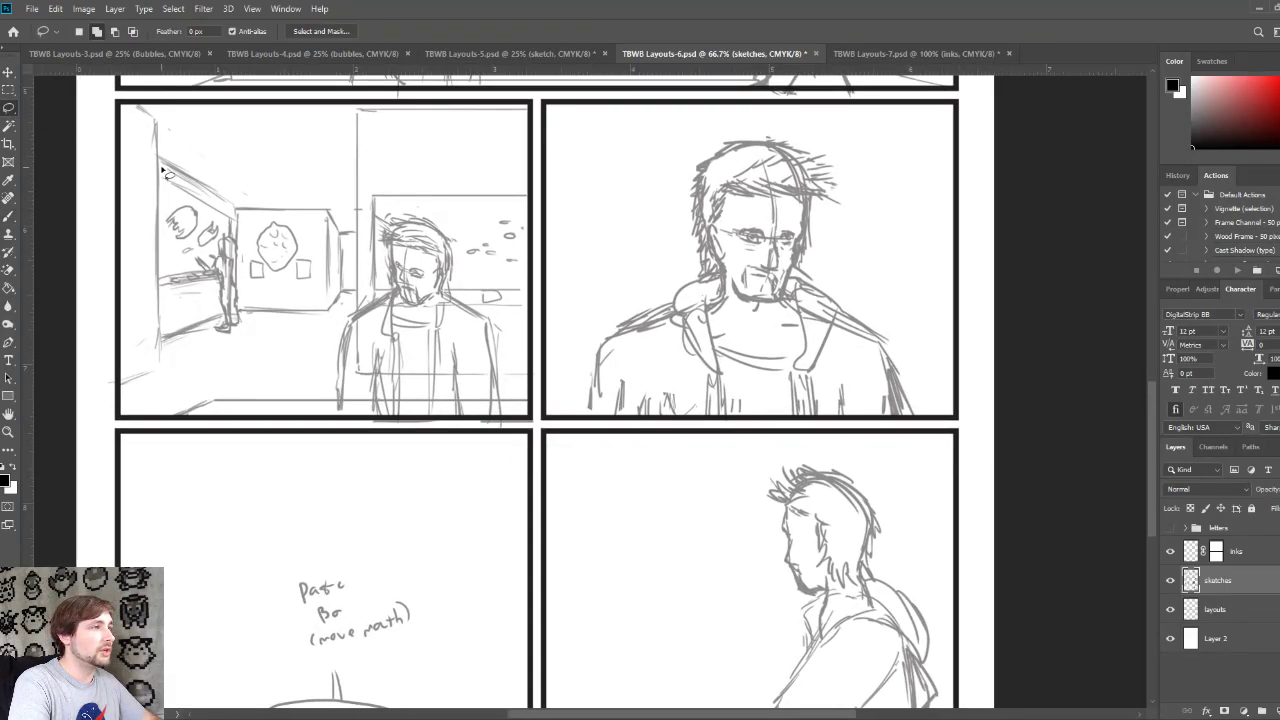
mouse_move(152, 117)
mouse_down()
mouse_move(251, 124)
mouse_move(299, 148)
mouse_move(332, 202)
mouse_move(328, 287)
mouse_move(301, 363)
mouse_move(188, 400)
mouse_move(106, 378)
mouse_up()
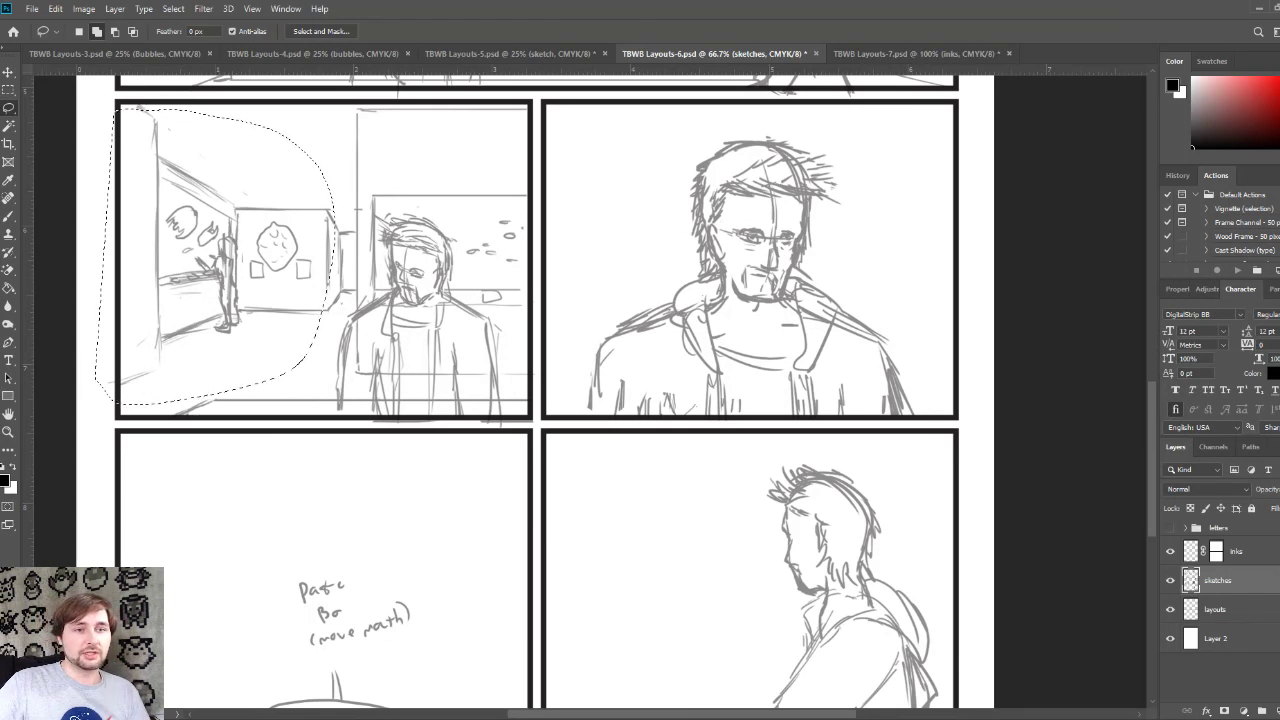
key(0)
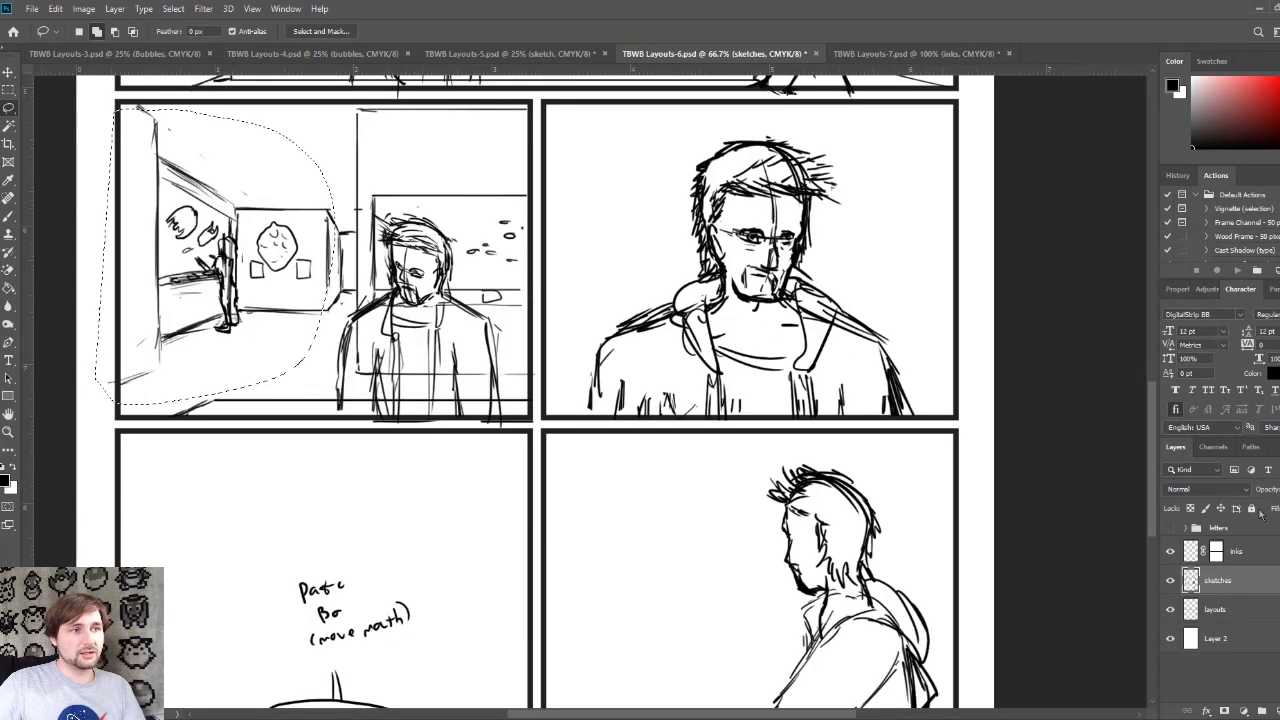
Step: Copy the lassoed room strokes from the sketches layer into new Layer 3, undoing a layouts-layer copy
click(1251, 605)
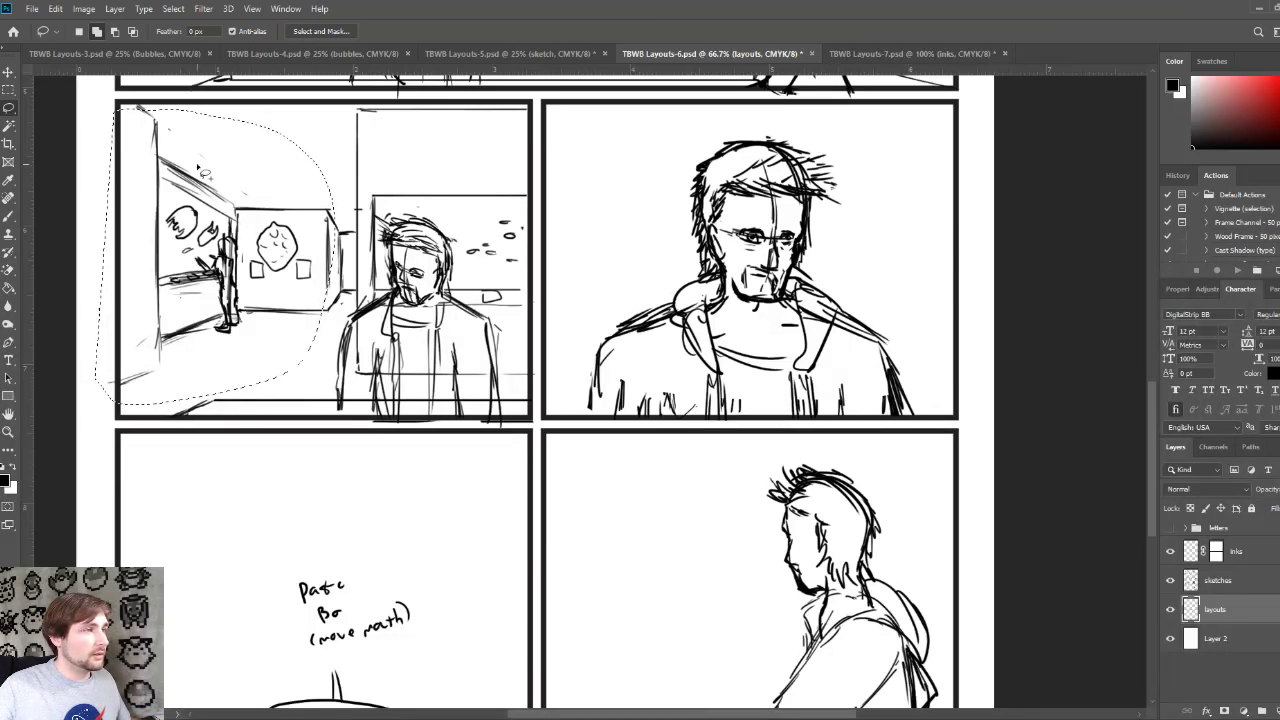
click(8, 73)
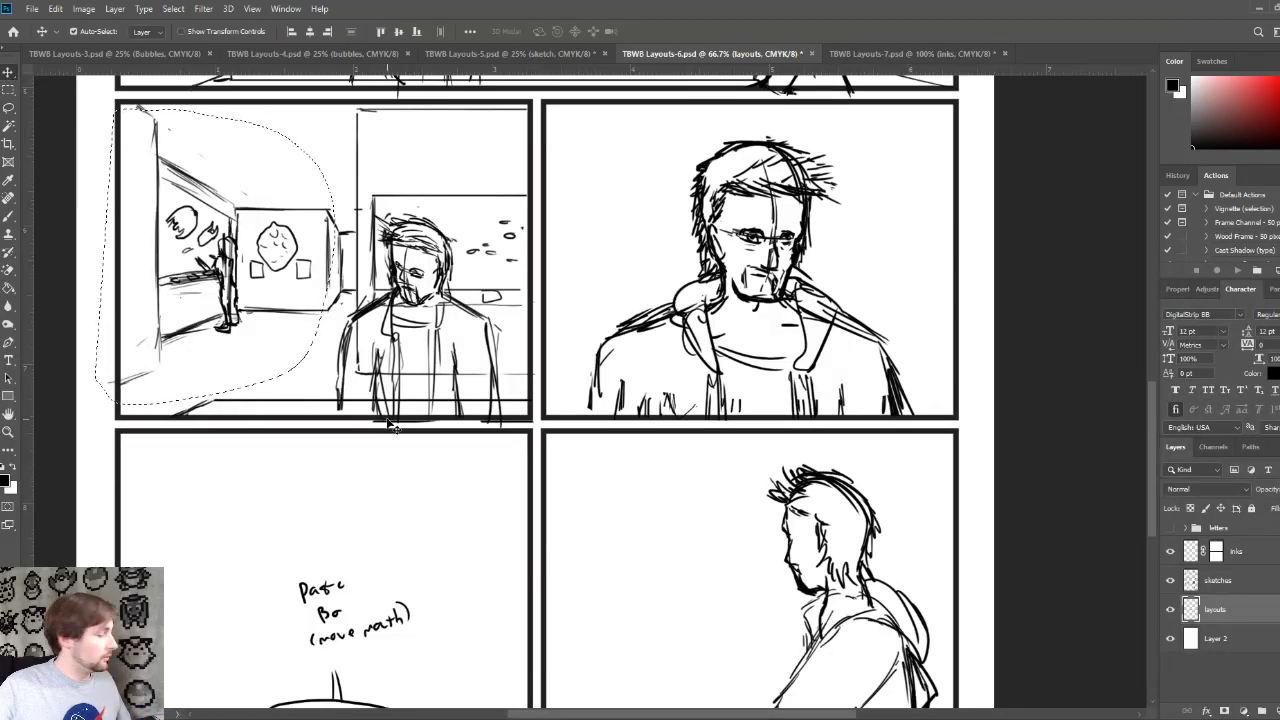
key(ctrl+j)
drag(399, 424, 256, 424)
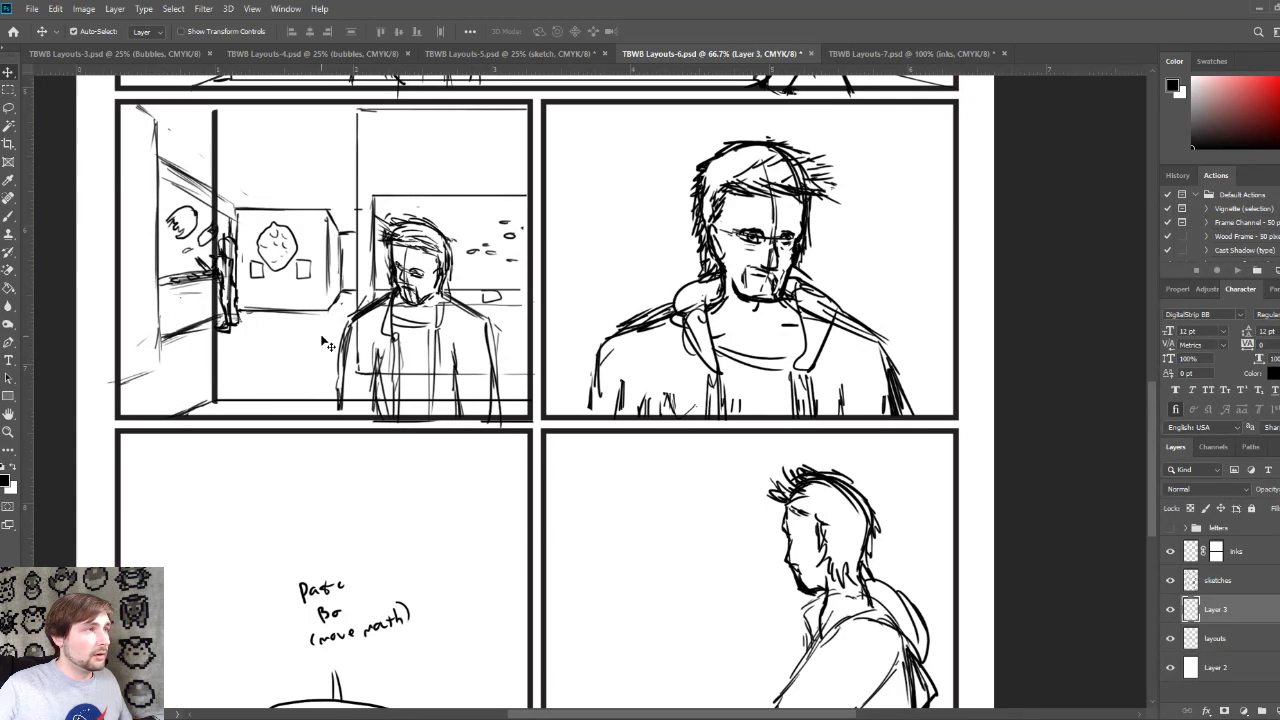
key(ctrl+z)
key(ctrl+z)
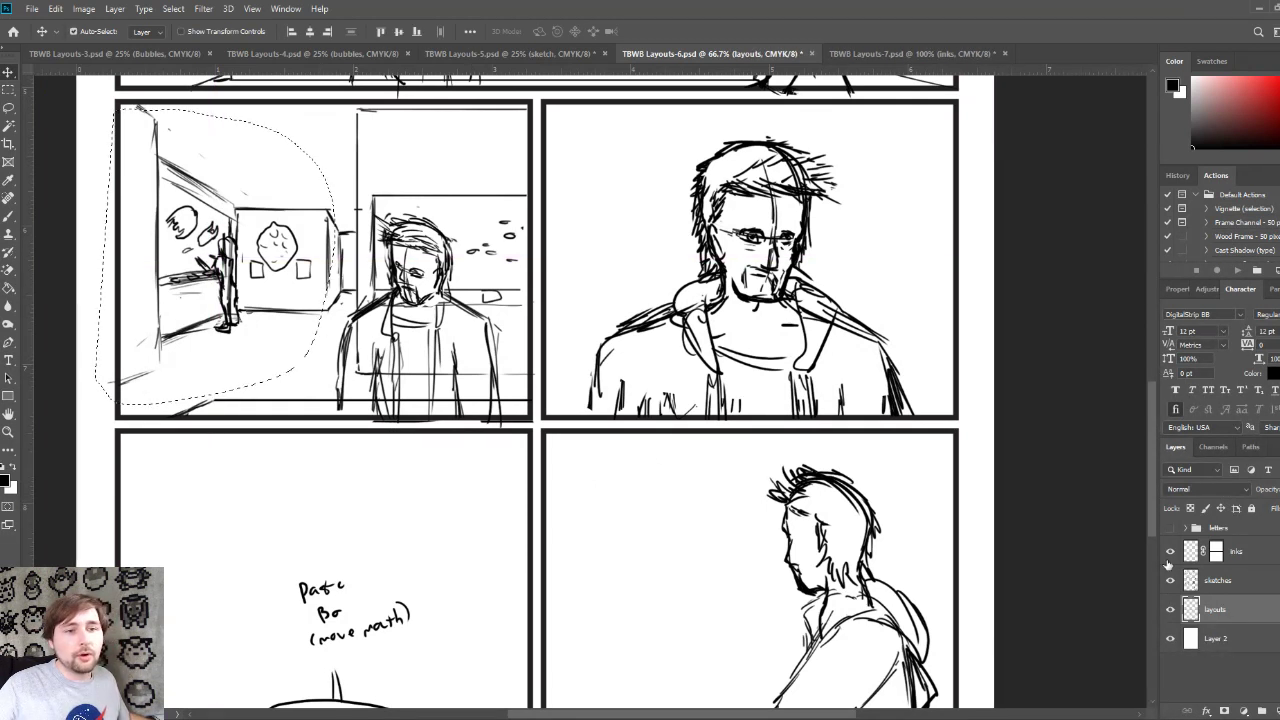
click(1262, 590)
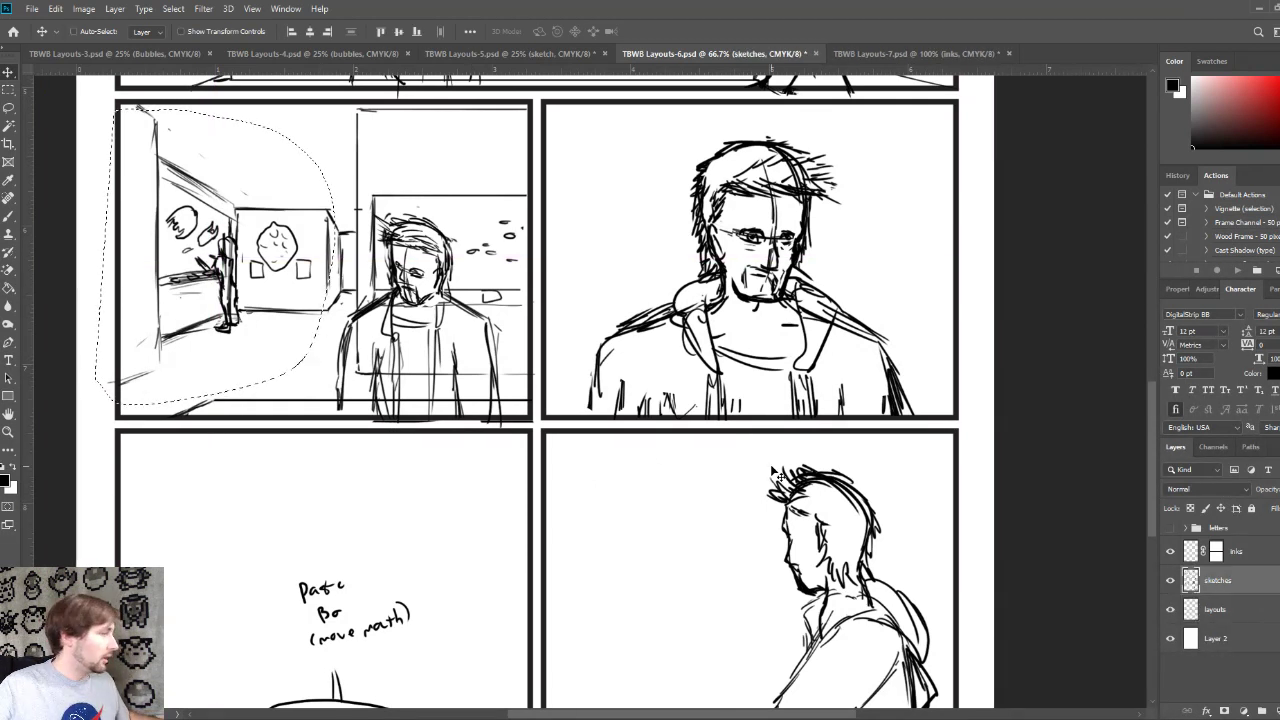
key(ctrl+j)
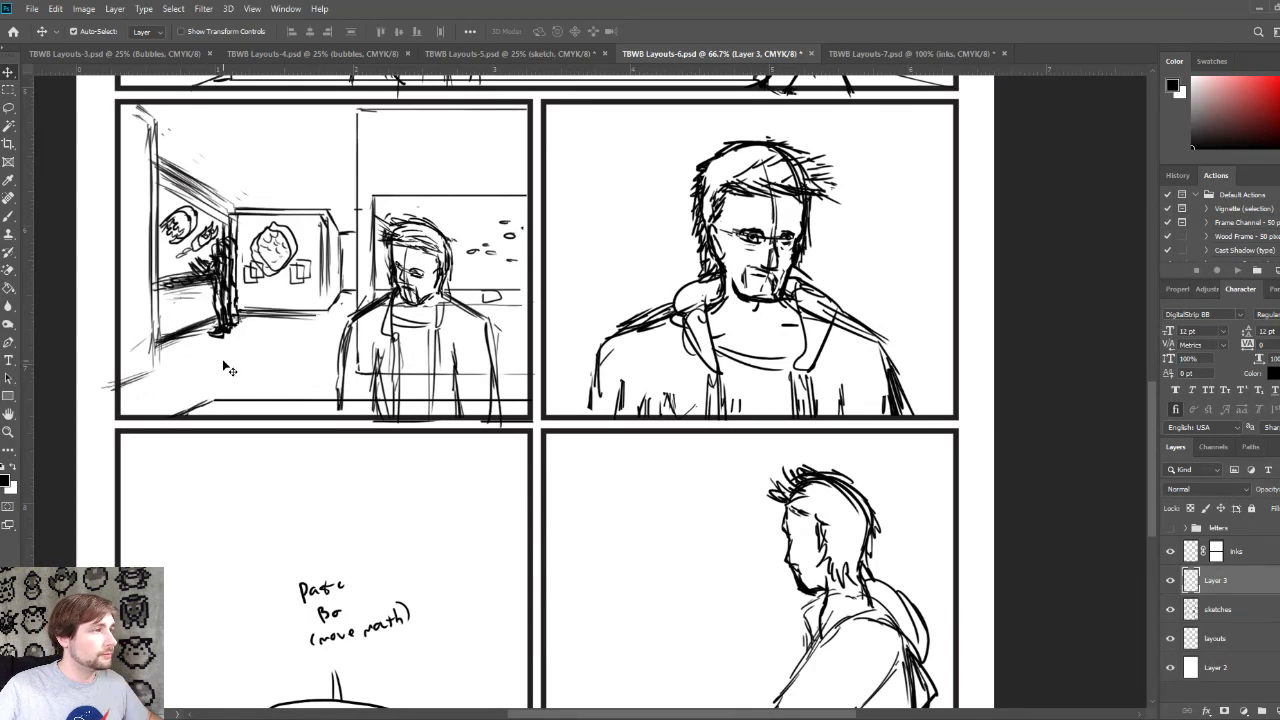
Step: Drag the Layer 3 room copy into the bottom-right panel, scale it to about 124% and position it
mouse_move(230, 340)
mouse_down()
mouse_move(434, 520)
mouse_move(668, 665)
mouse_move(650, 665)
mouse_up()
scroll(750, 537, down, 3)
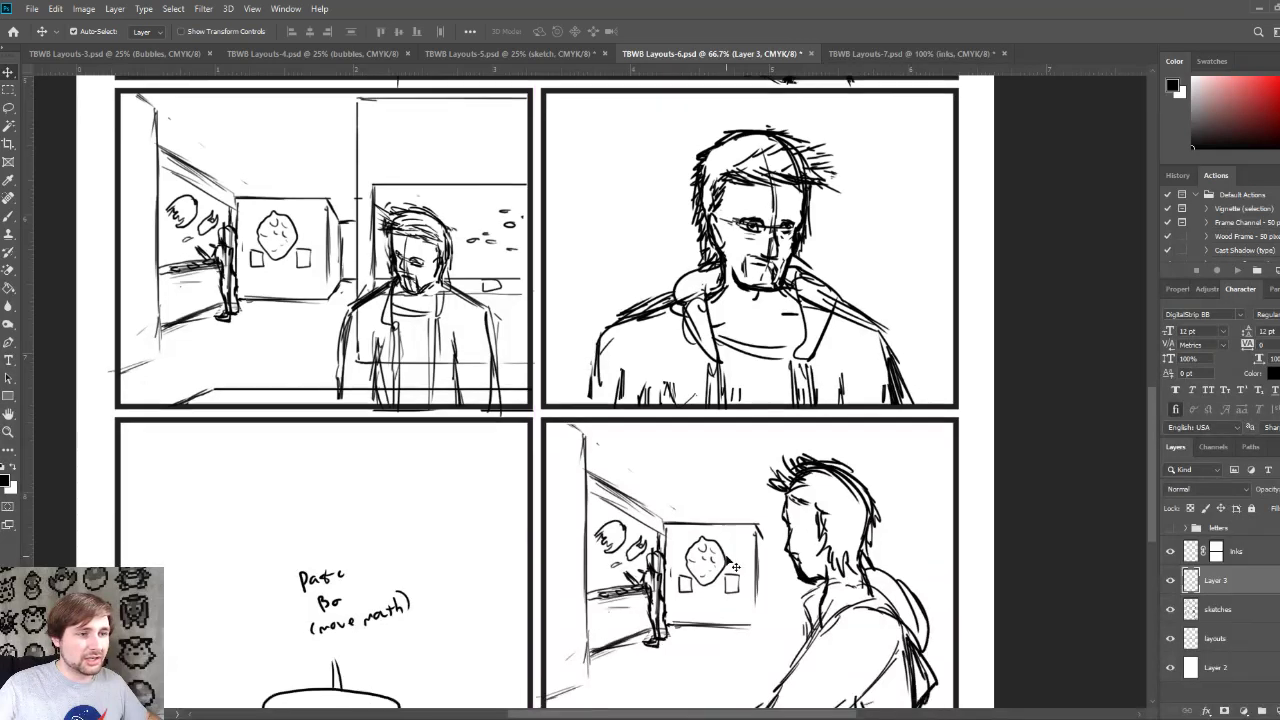
scroll(750, 537, down, 2)
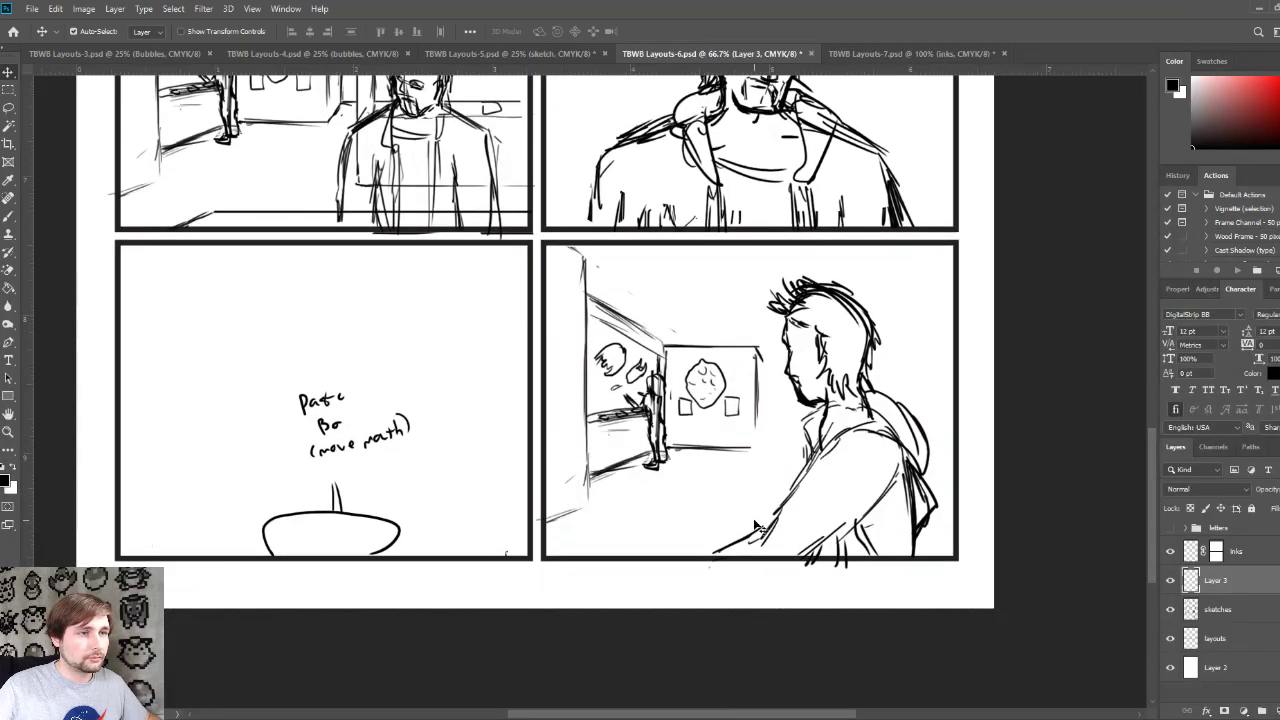
scroll(755, 524, up, 1)
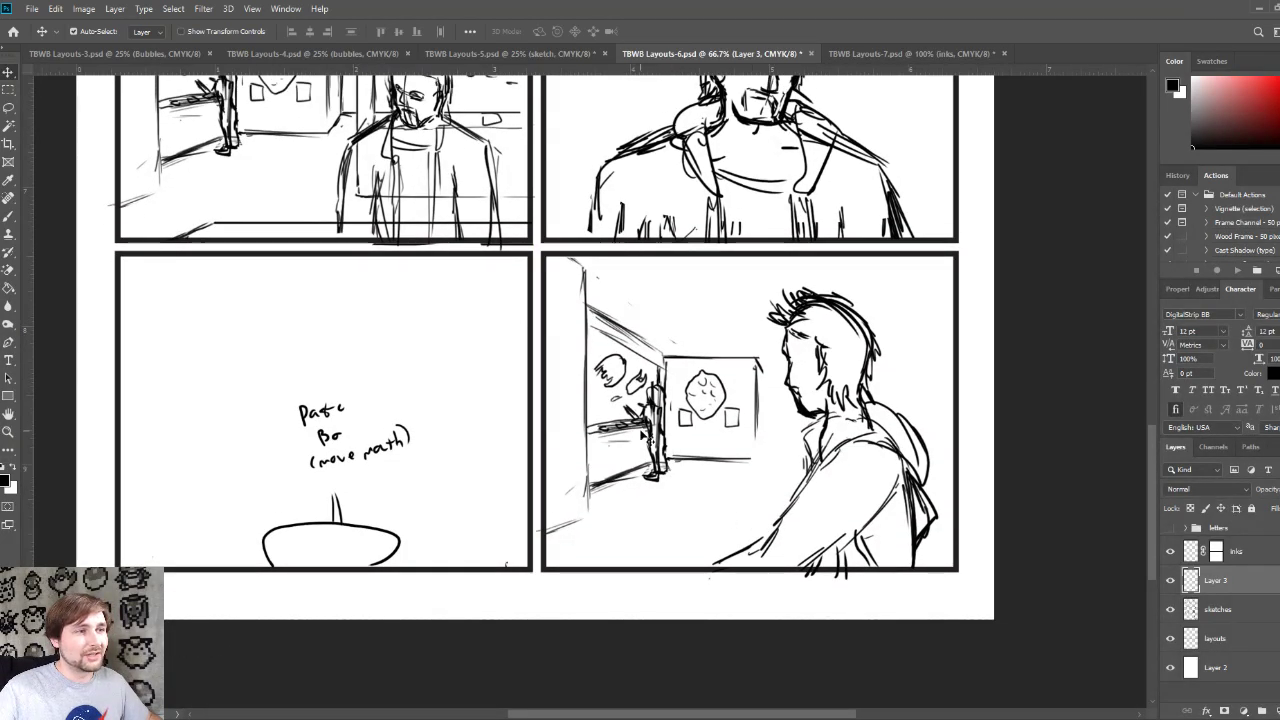
key(ctrl+t)
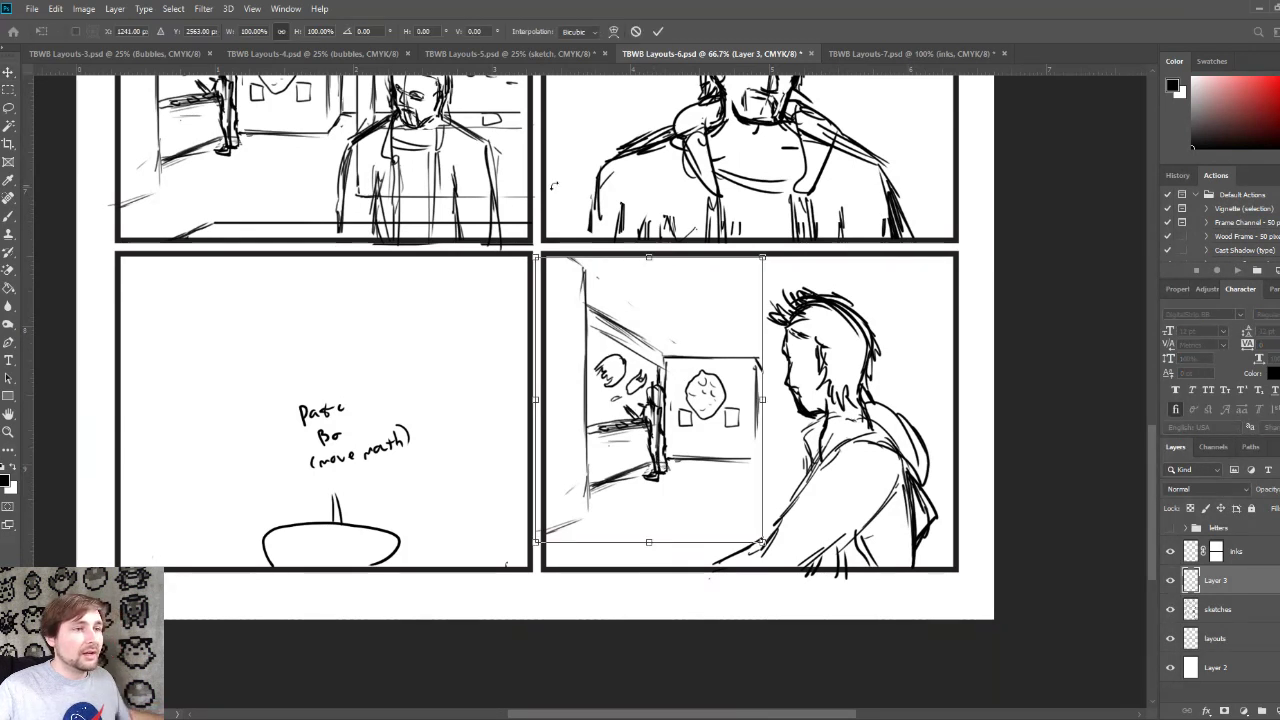
drag(534, 256, 458, 200)
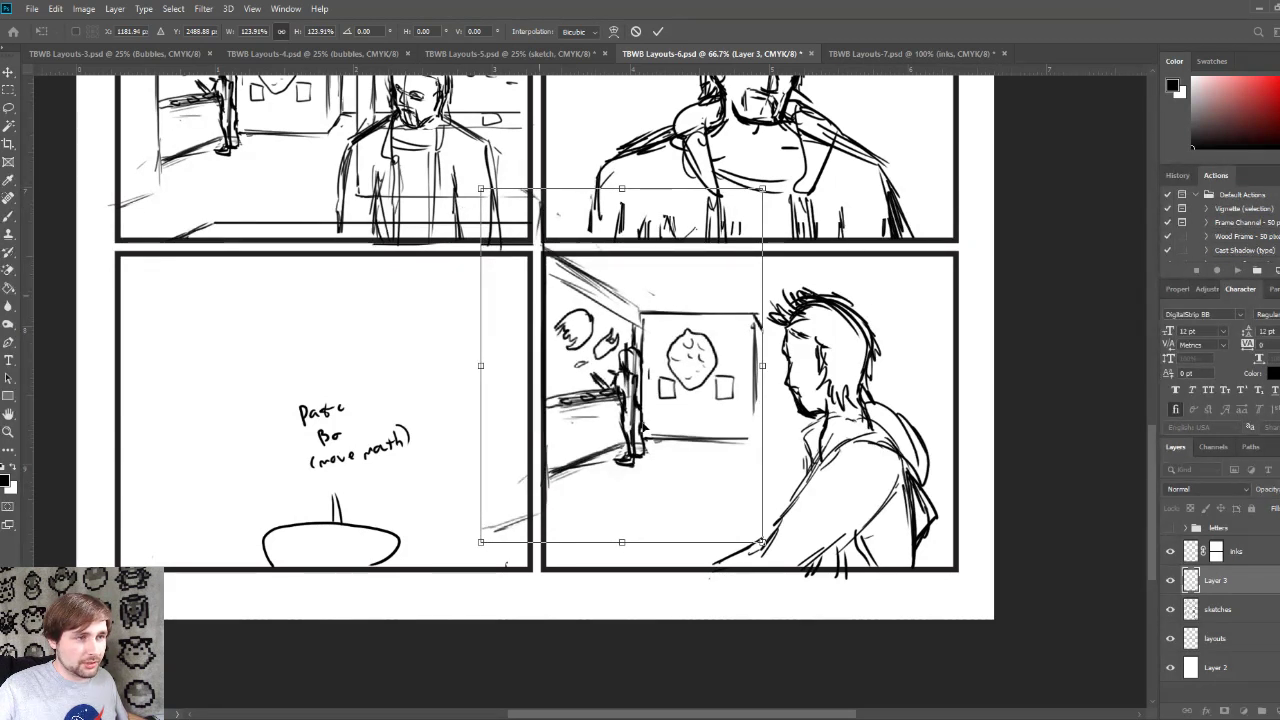
mouse_move(761, 541)
mouse_down()
mouse_move(793, 554)
mouse_move(793, 570)
mouse_up()
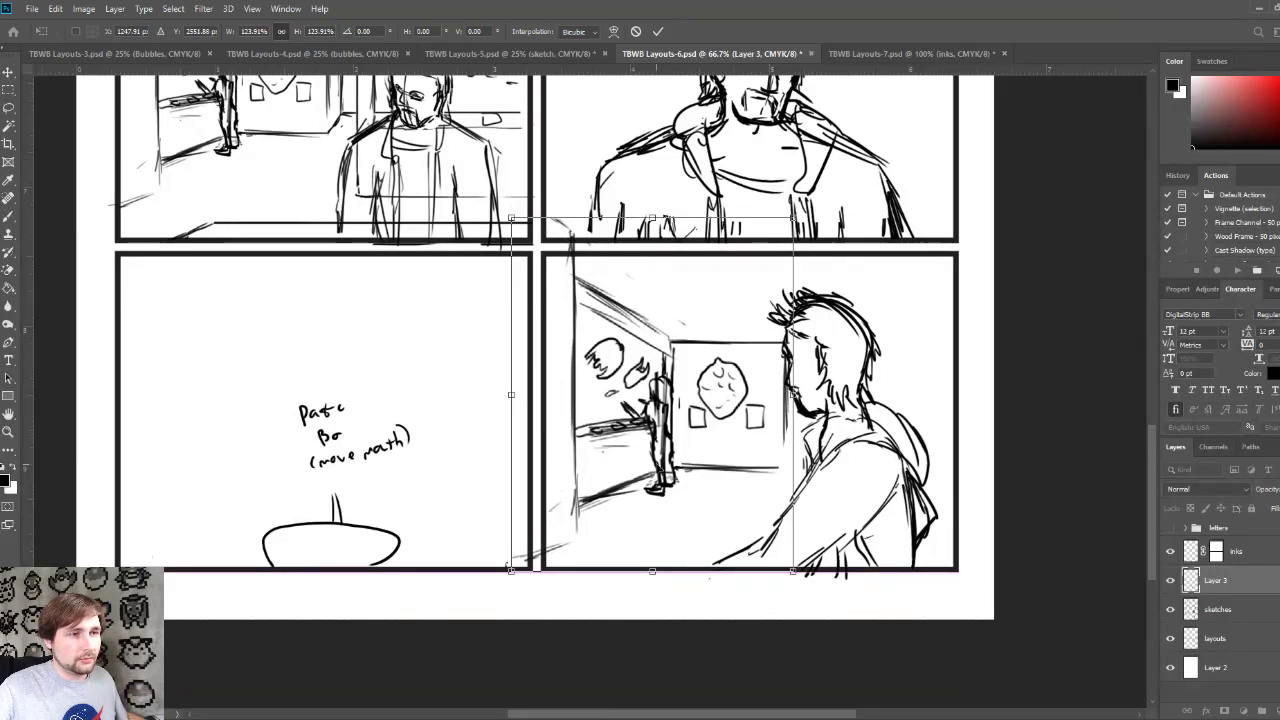
key(Return)
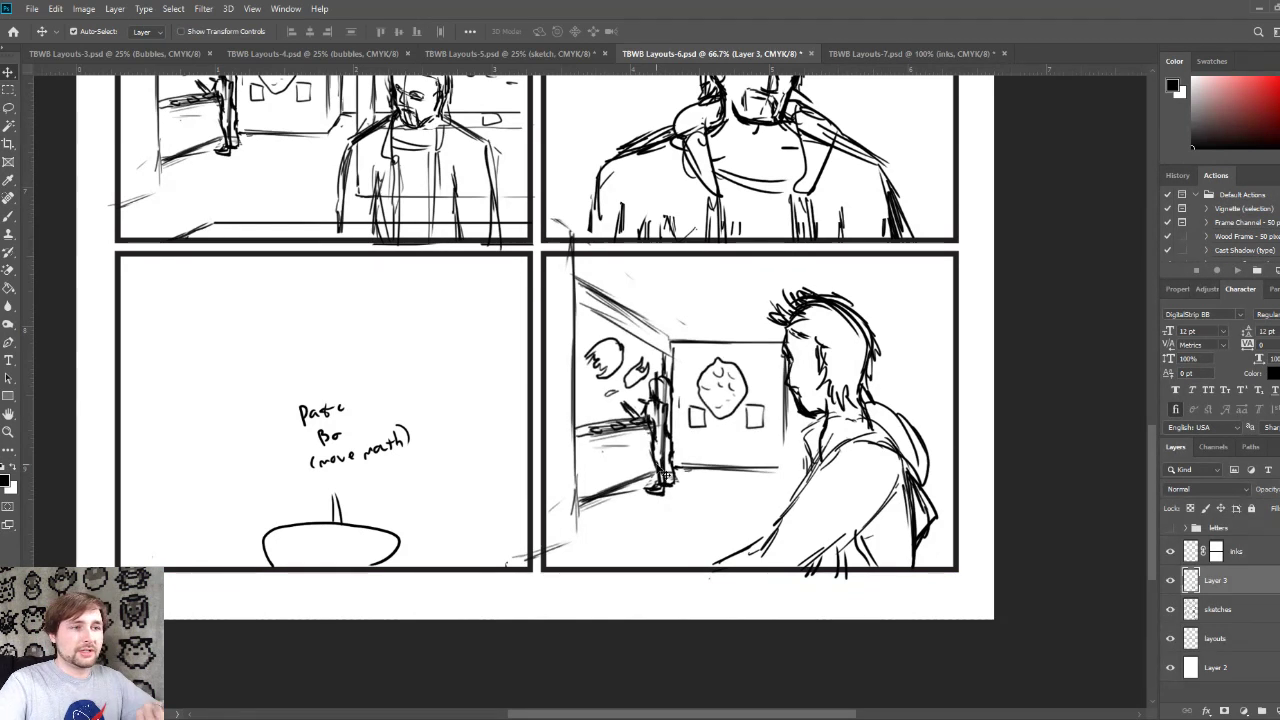
Step: Slide the room copy left, erase stray strokes, and merge Layer 3 into the sketches layer
mouse_move(544, 563)
mouse_down()
mouse_move(513, 559)
mouse_move(577, 551)
mouse_move(503, 557)
mouse_move(556, 558)
mouse_move(565, 240)
mouse_up()
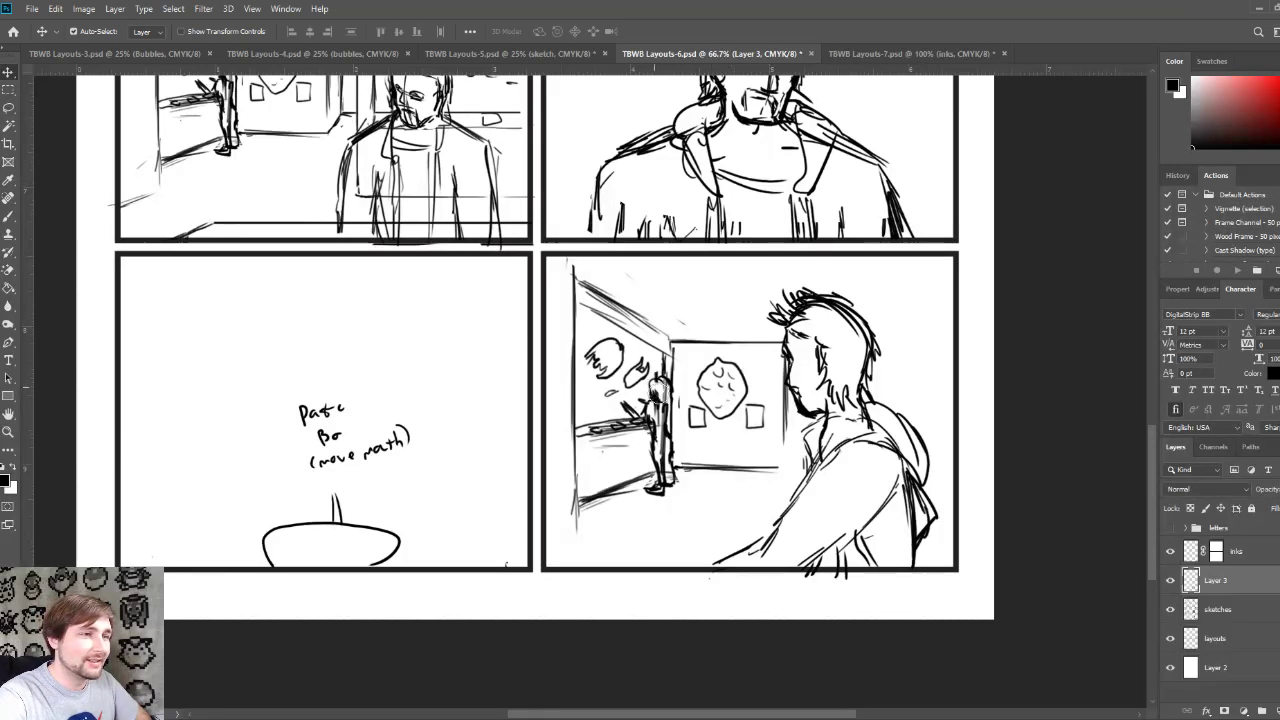
drag(658, 420, 662, 470)
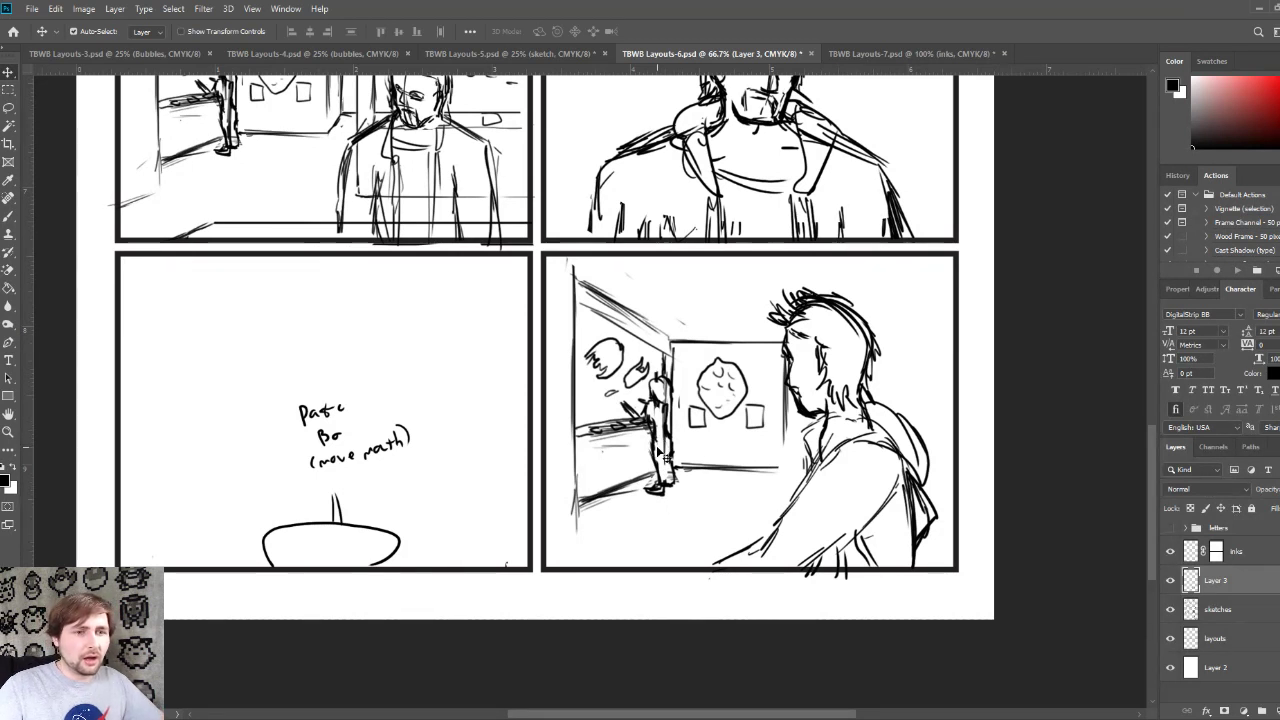
mouse_move(1230, 588)
mouse_down()
mouse_move(1245, 620)
mouse_move(1256, 606)
mouse_up()
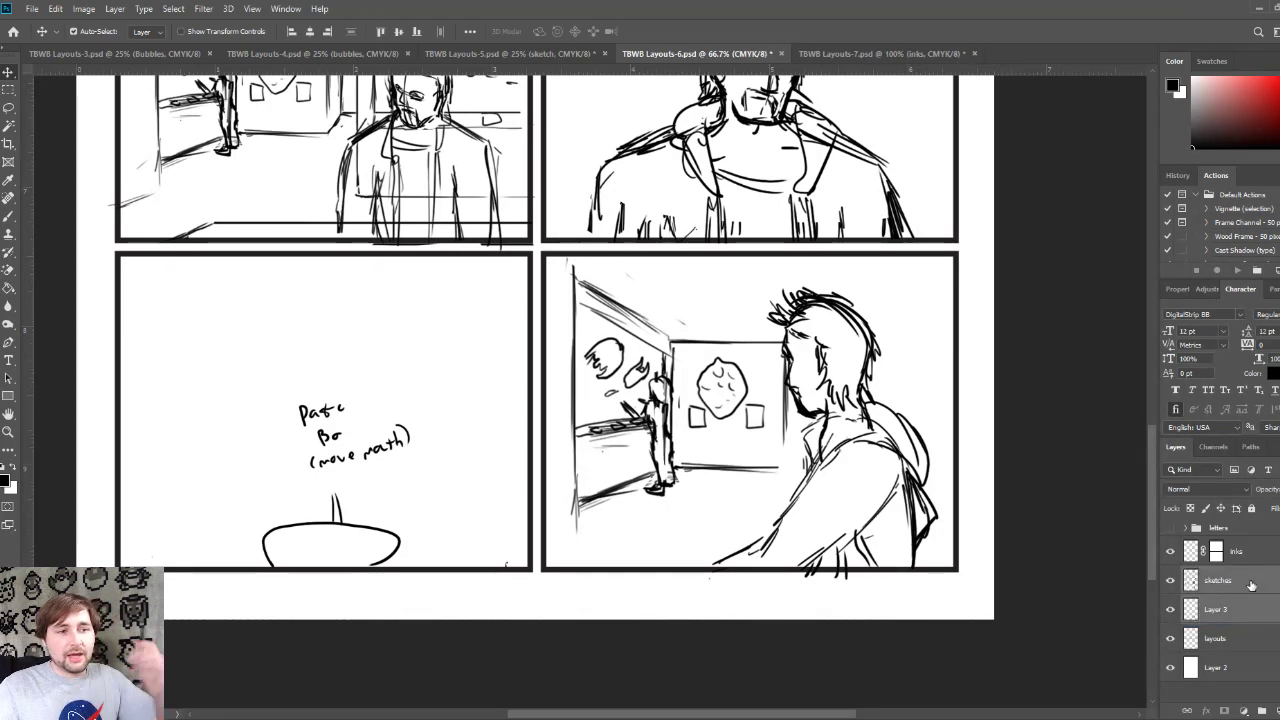
key(Delete)
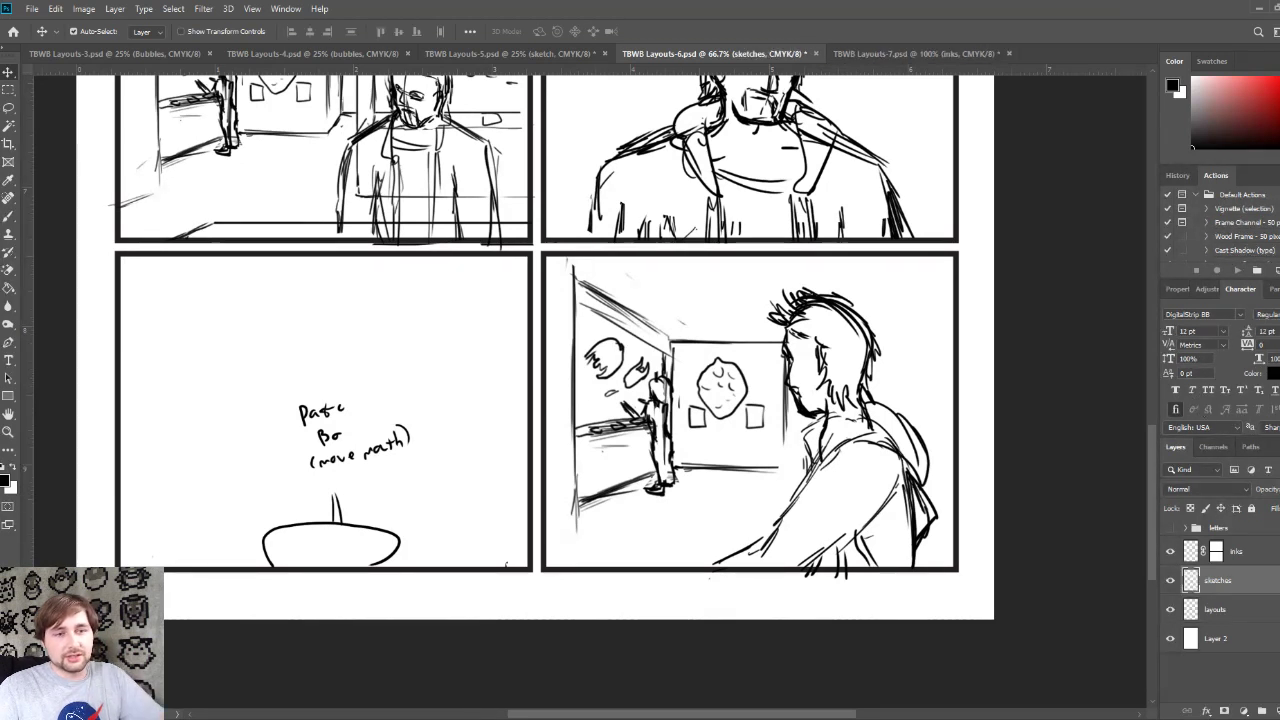
Step: Fade the sketches layer back to light grey at 50% opacity
key(5)
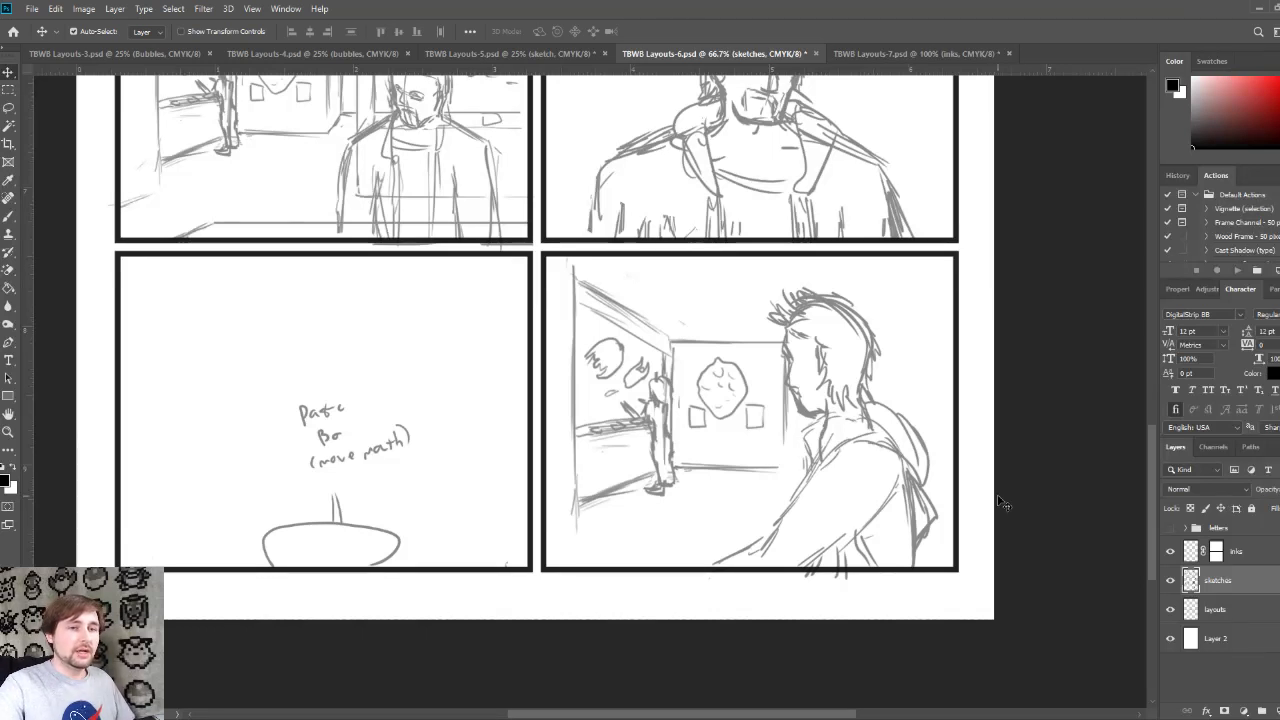
click(10, 218)
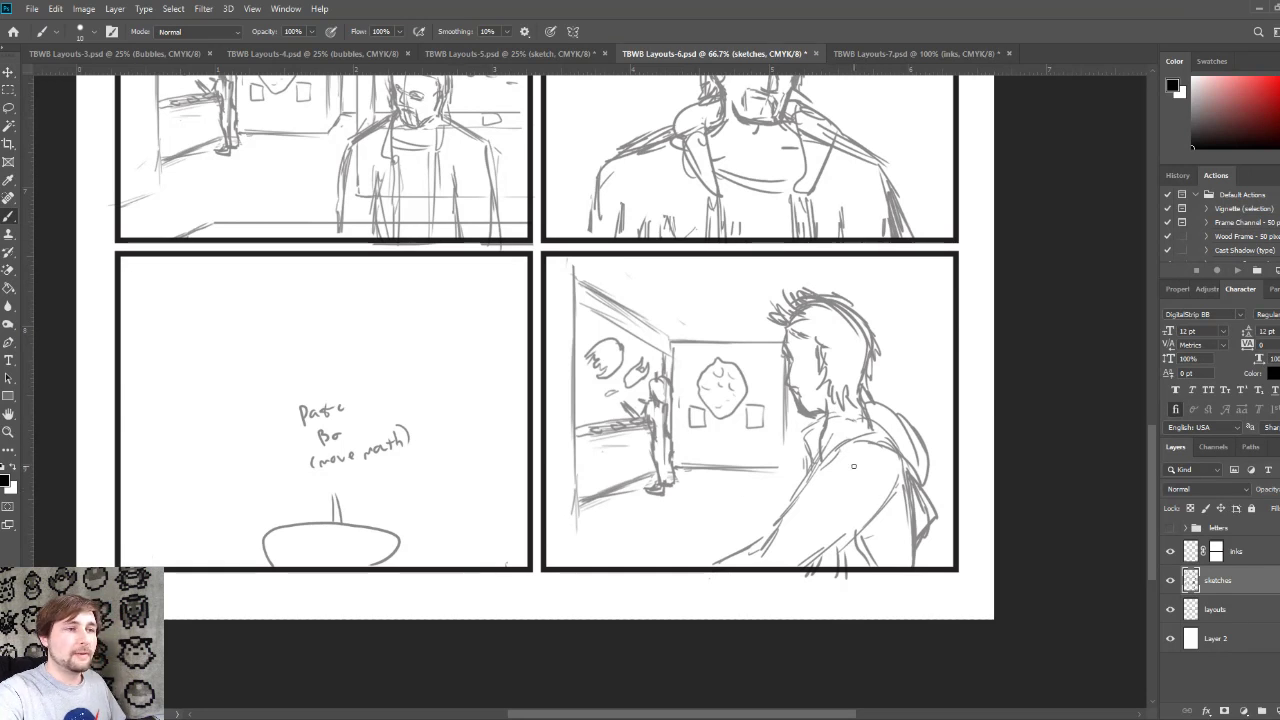
drag(724, 198, 720, 496)
scroll(720, 496, up, 5)
scroll(740, 492, down, 1)
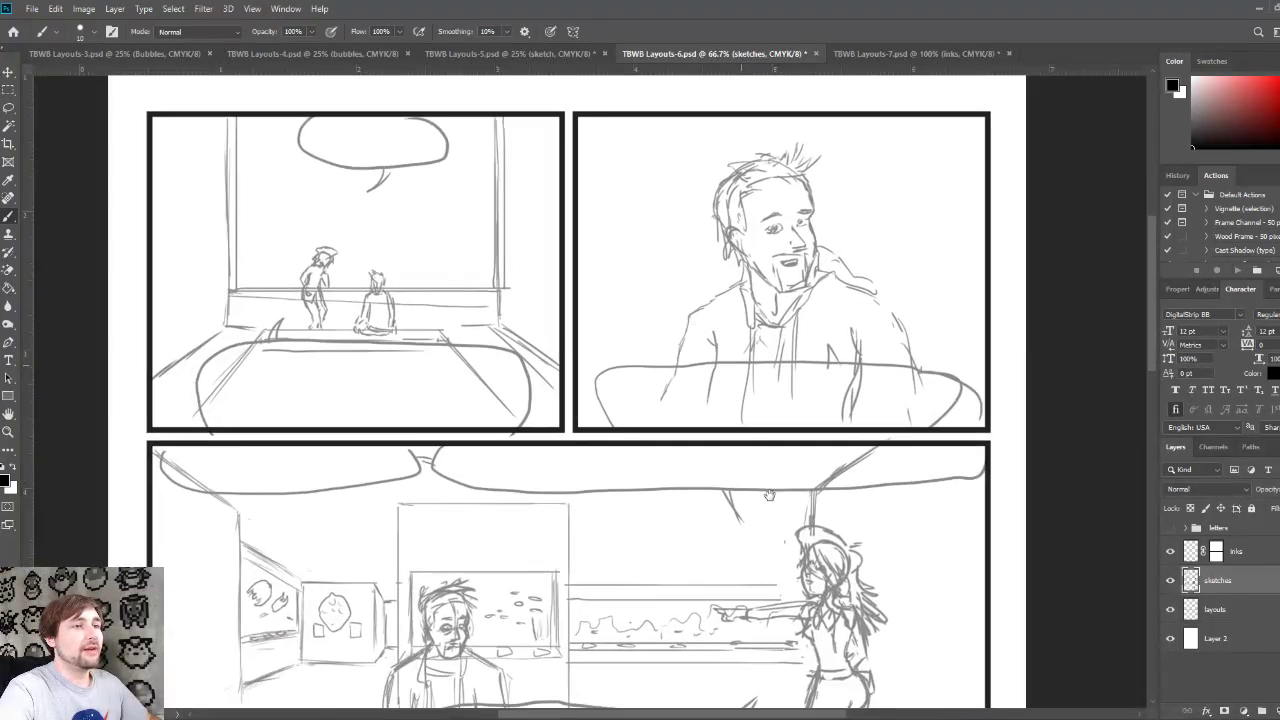
Step: On TBWB Layouts-7.psd, turn on the grey sketch layer over the inks
click(914, 54)
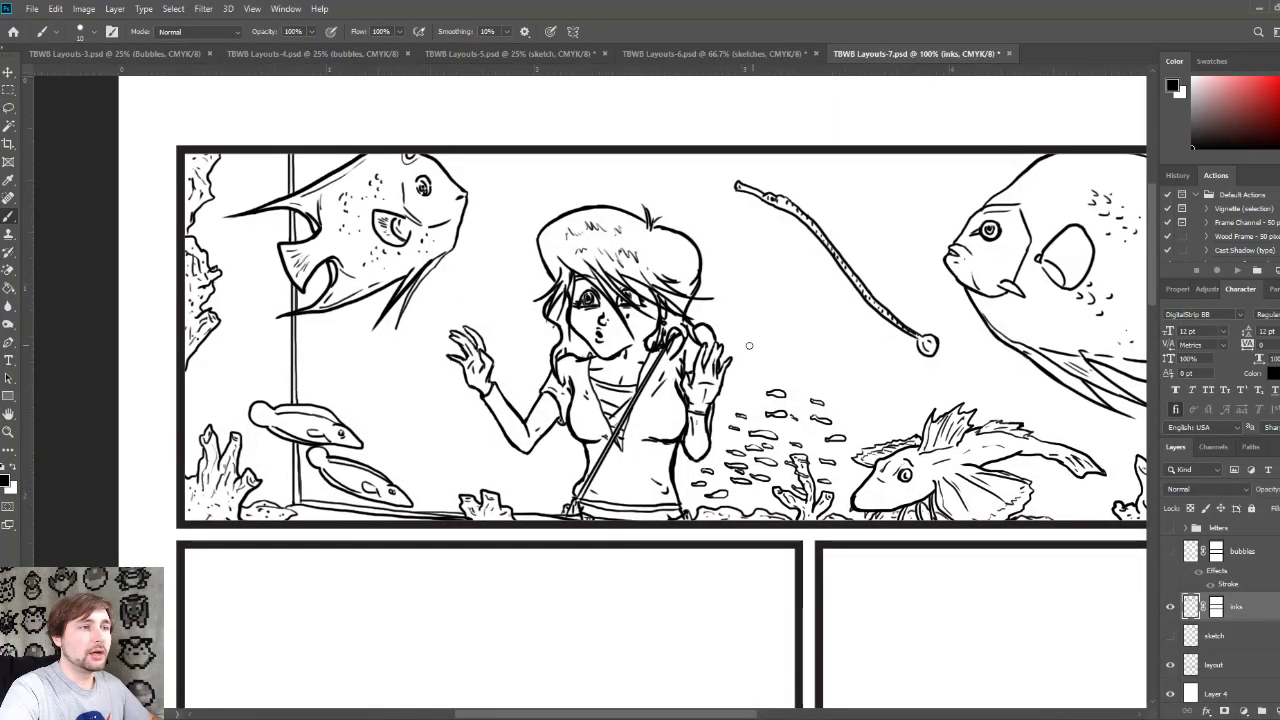
drag(830, 500, 693, 443)
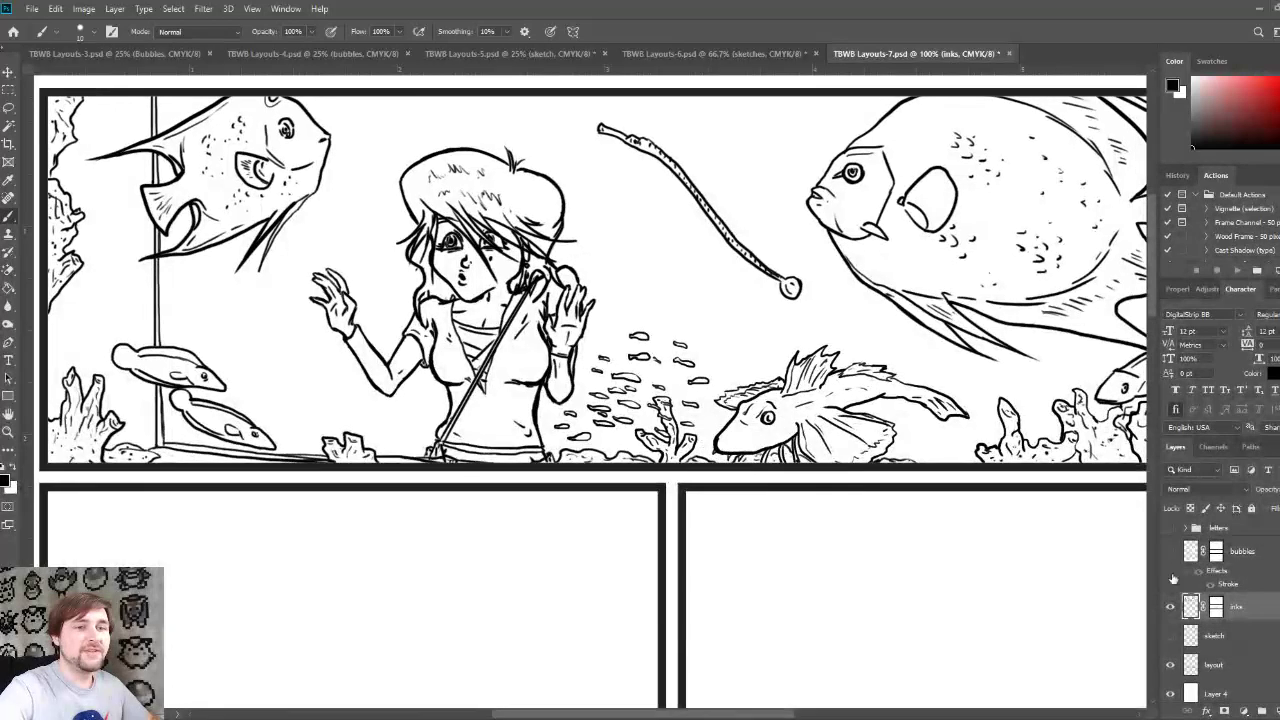
click(1170, 636)
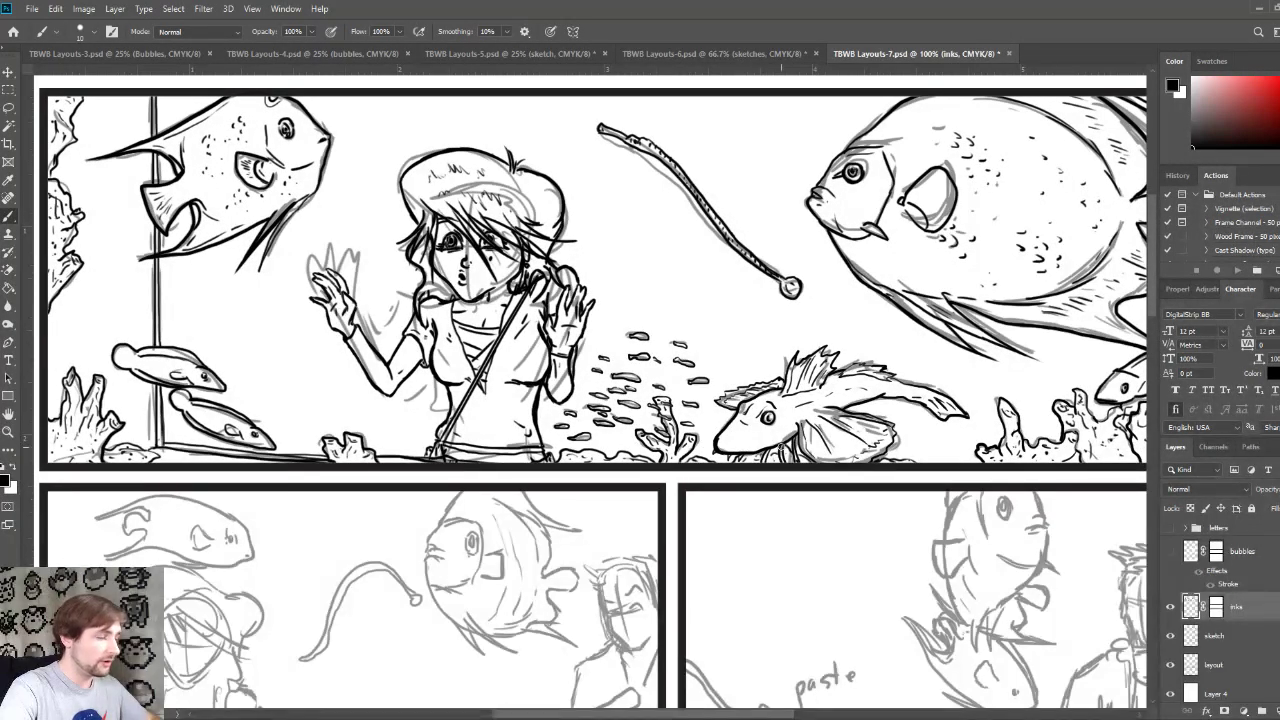
Step: Pan back across the fish panels and turn on the bubbles layer
mouse_move(768, 429)
mouse_down()
mouse_move(616, 479)
mouse_move(501, 468)
mouse_move(668, 474)
mouse_move(749, 406)
mouse_move(792, 398)
mouse_move(780, 426)
mouse_up()
scroll(783, 427, down, 10)
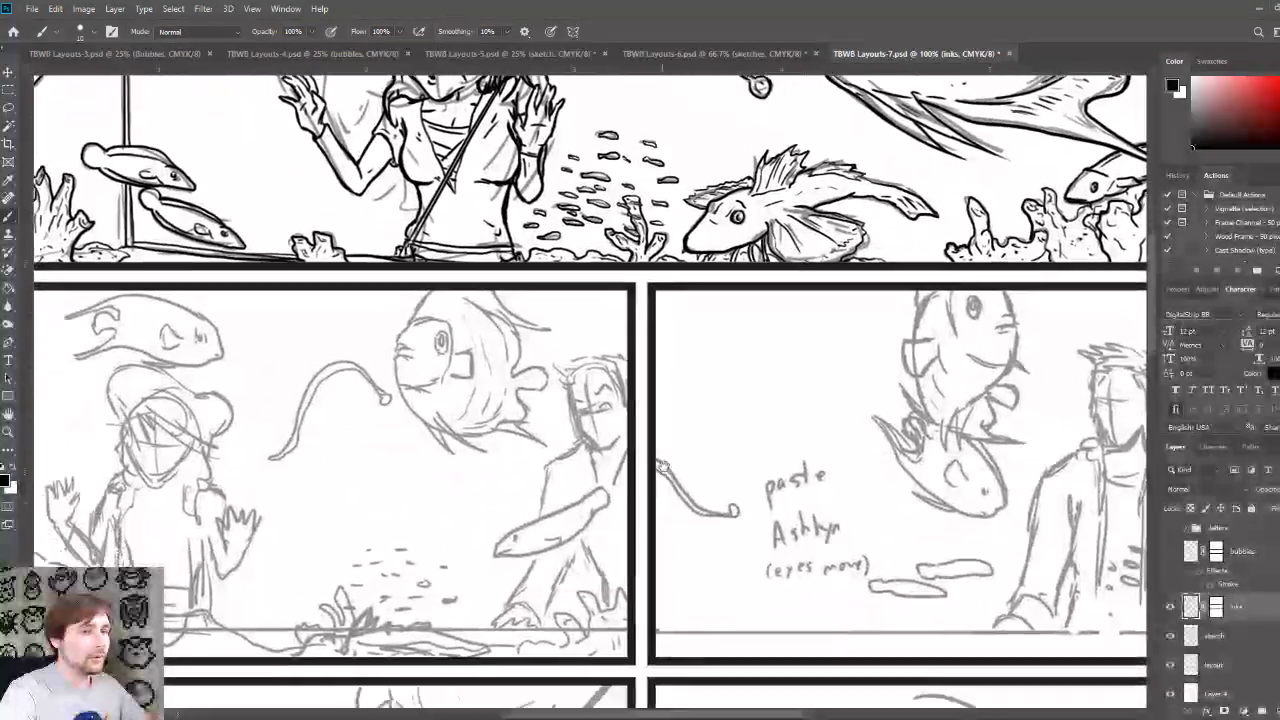
scroll(616, 536, down, 12)
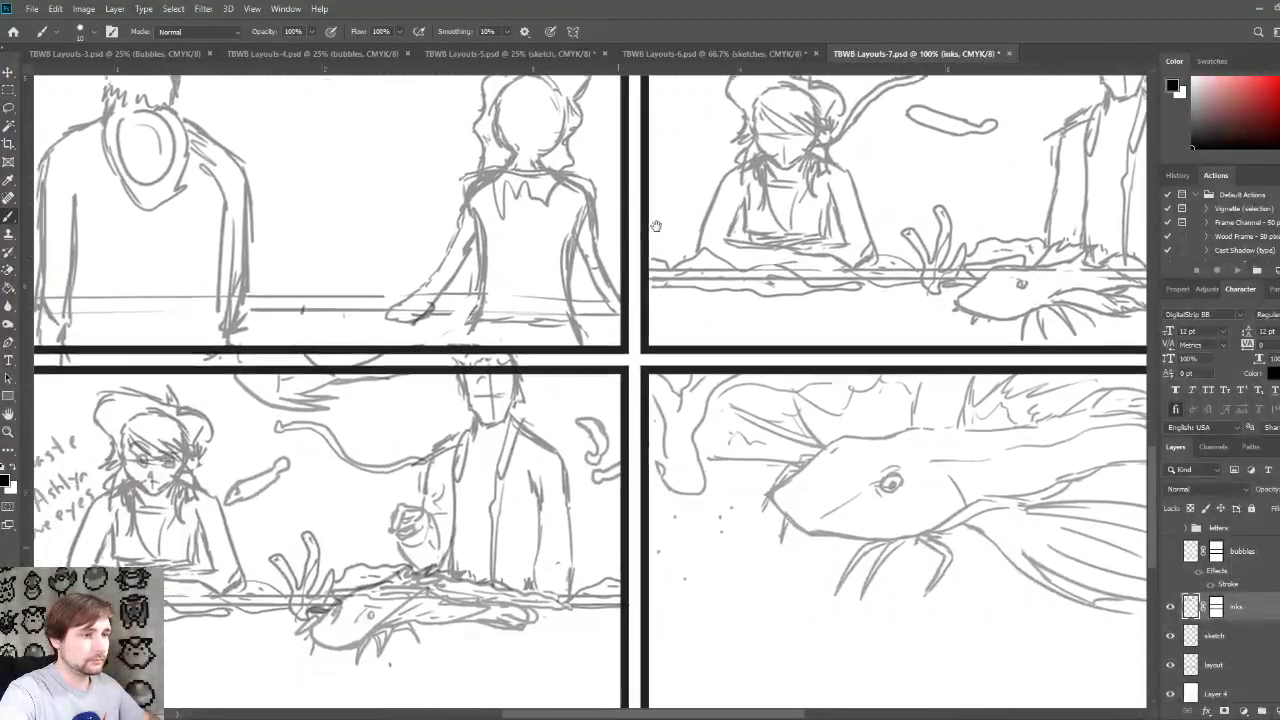
drag(655, 225, 651, 457)
scroll(657, 302, up, 10)
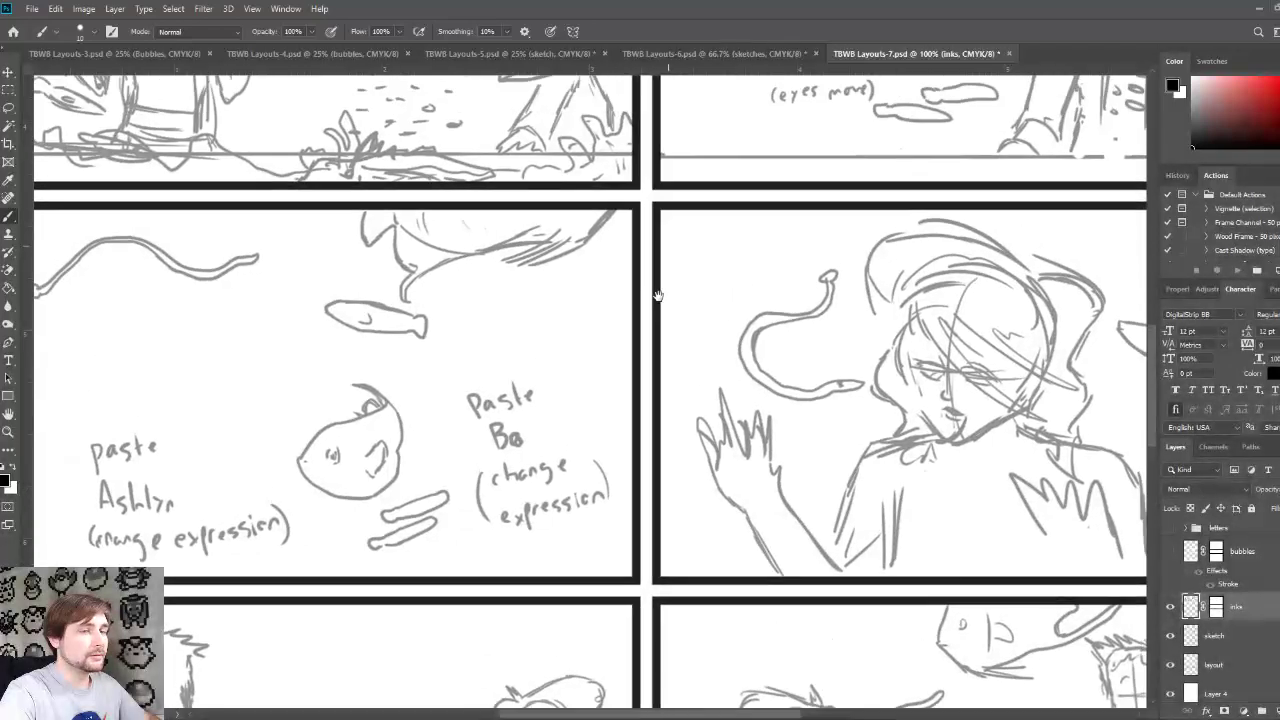
scroll(657, 302, up, 6)
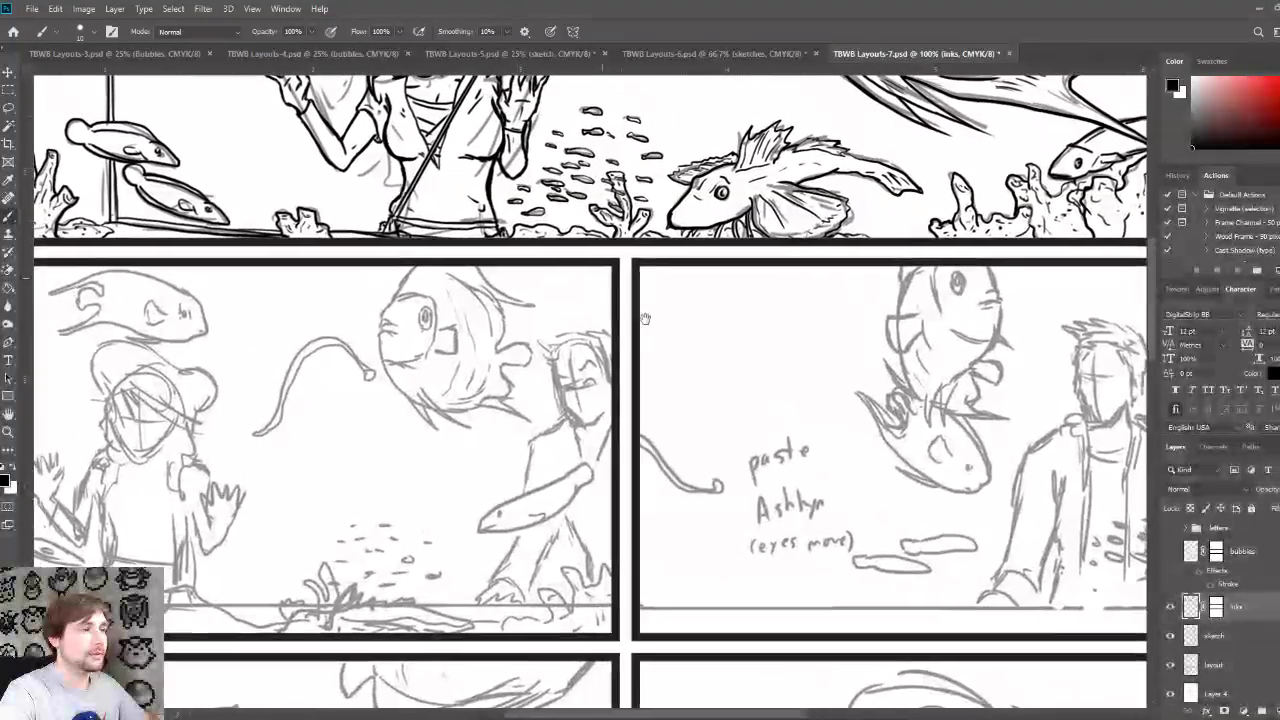
scroll(625, 289, right, 1)
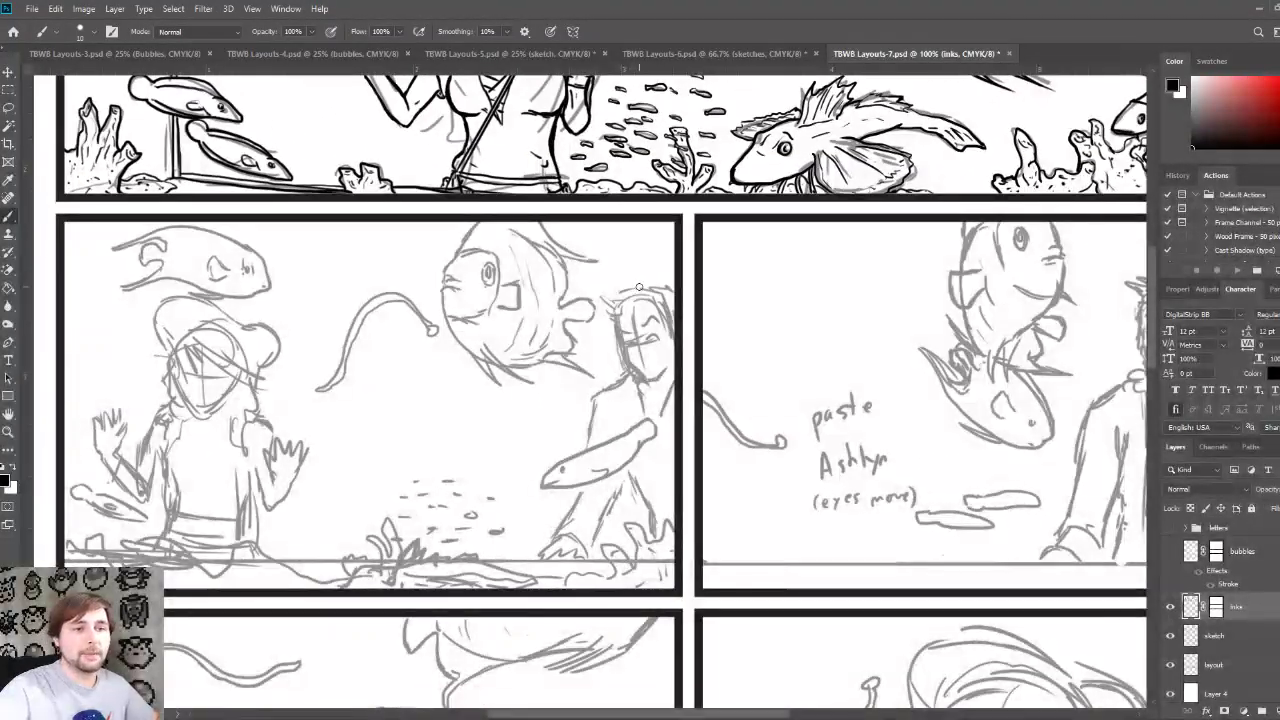
click(1171, 551)
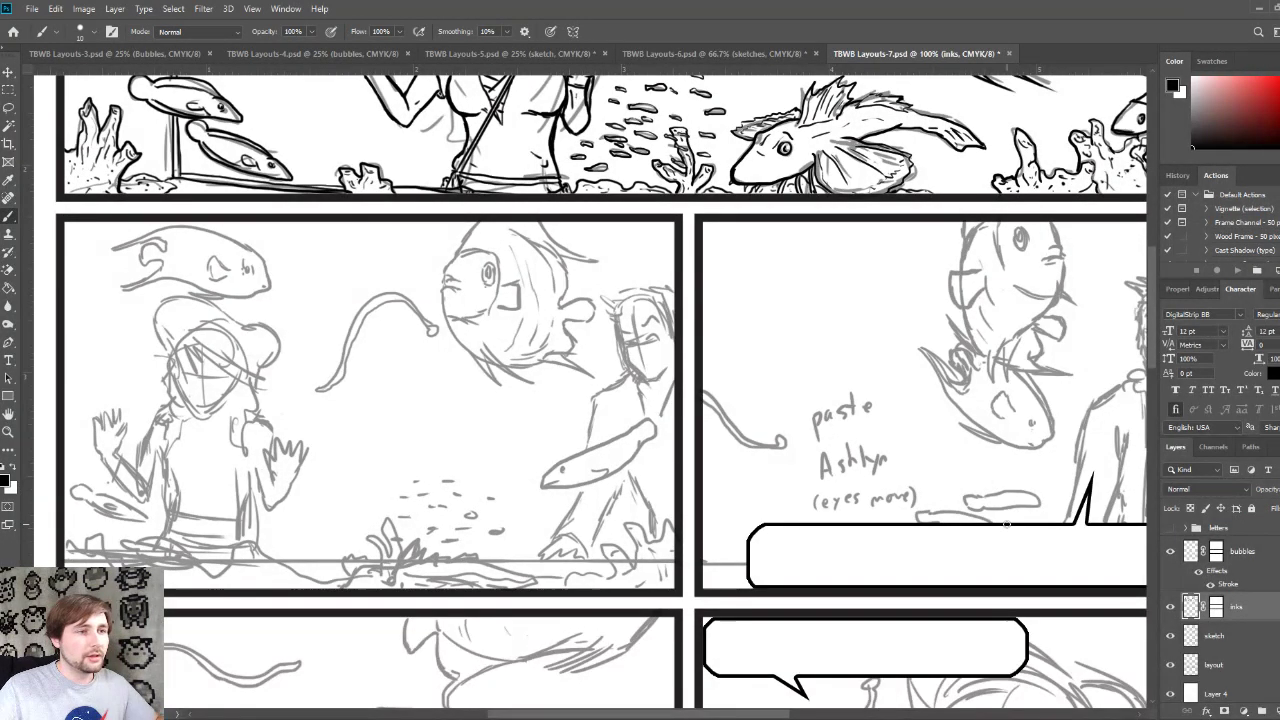
Step: Frame the lower-left panel's fish and ink two bold black lines over its mouth
mouse_move(709, 303)
mouse_down()
mouse_move(709, 390)
mouse_move(715, 304)
mouse_up()
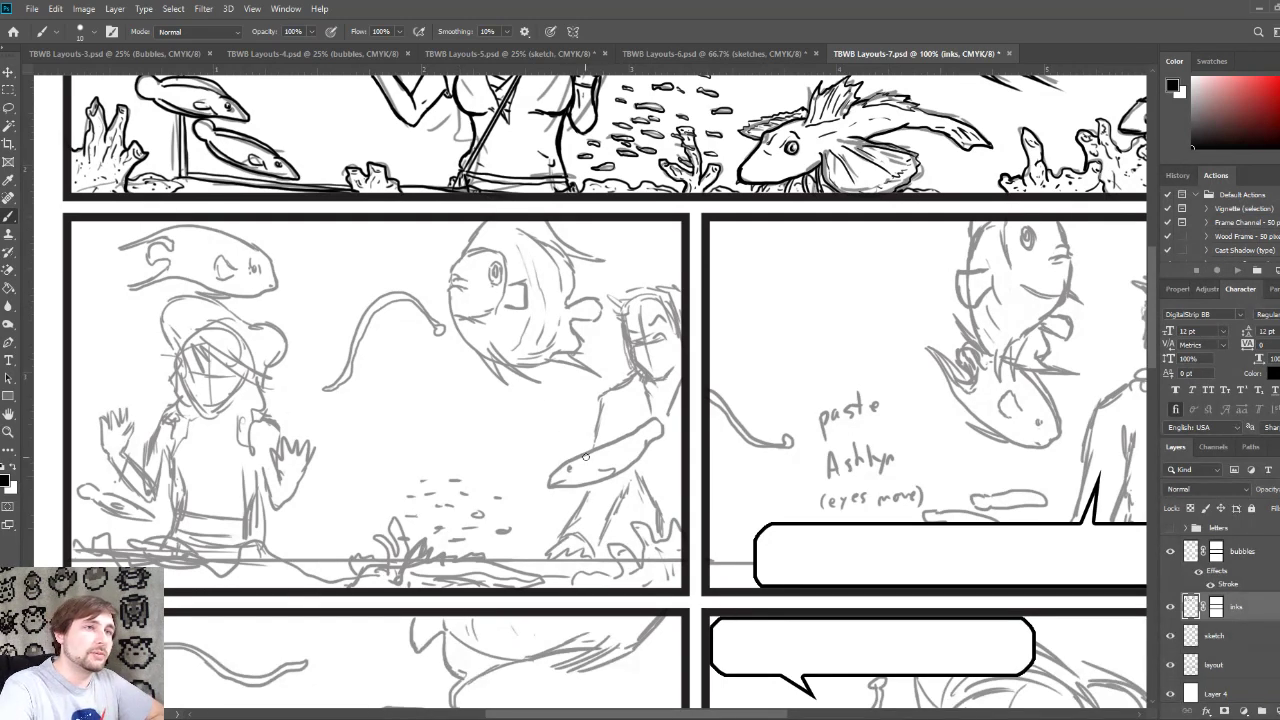
mouse_move(612, 370)
mouse_down()
mouse_move(541, 519)
mouse_move(454, 562)
mouse_move(474, 453)
mouse_move(441, 451)
mouse_up()
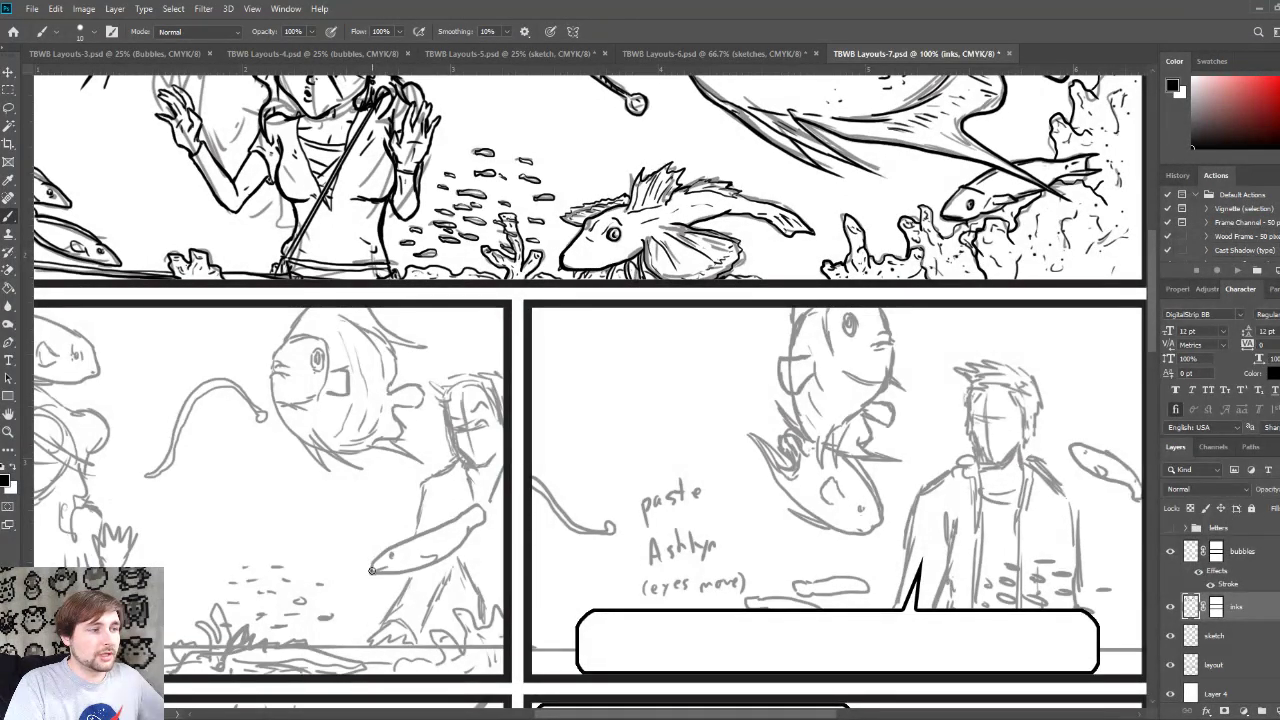
drag(384, 550, 408, 559)
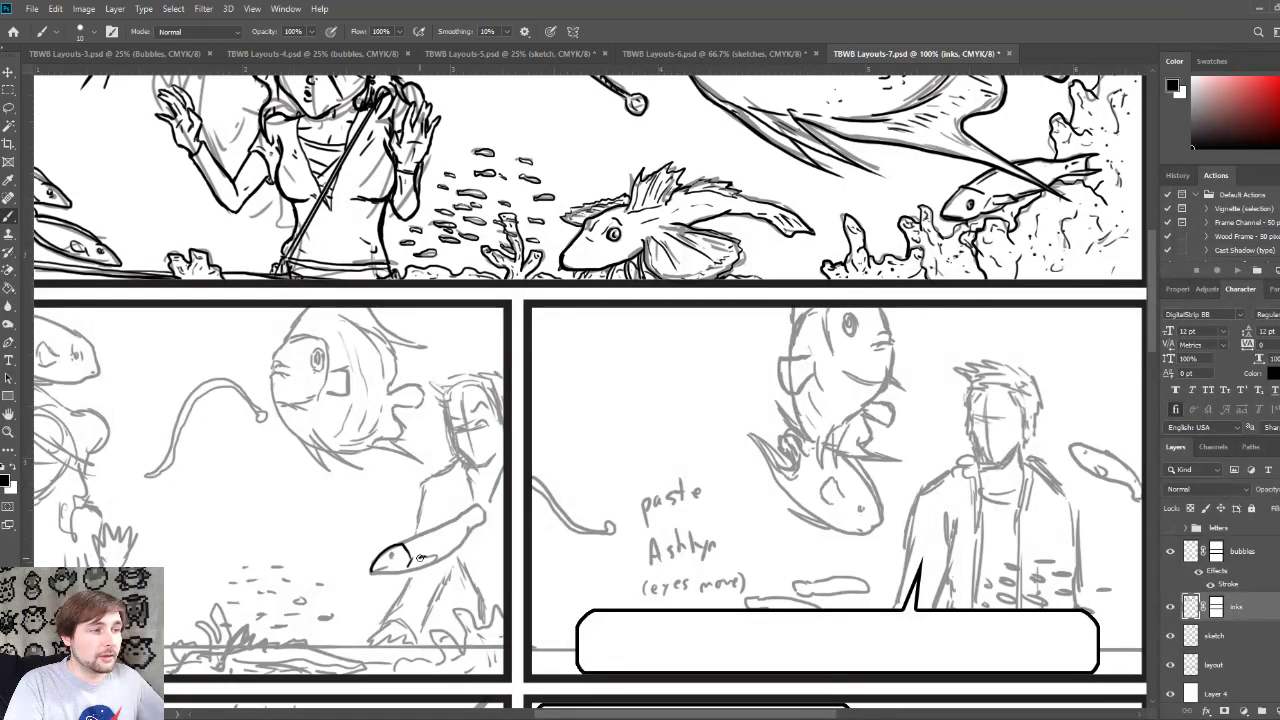
drag(418, 555, 448, 556)
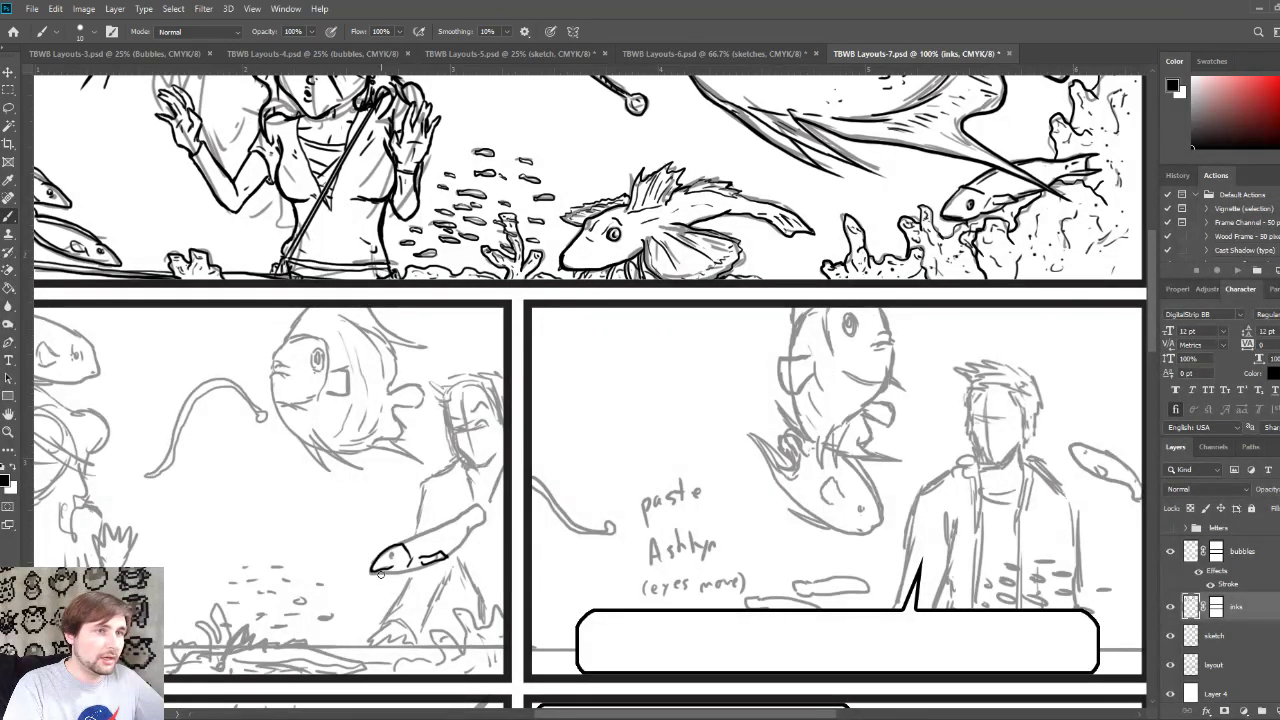
Step: Ink the fish's lower jaw, eye, body line and top edge in bold black
drag(372, 572, 409, 566)
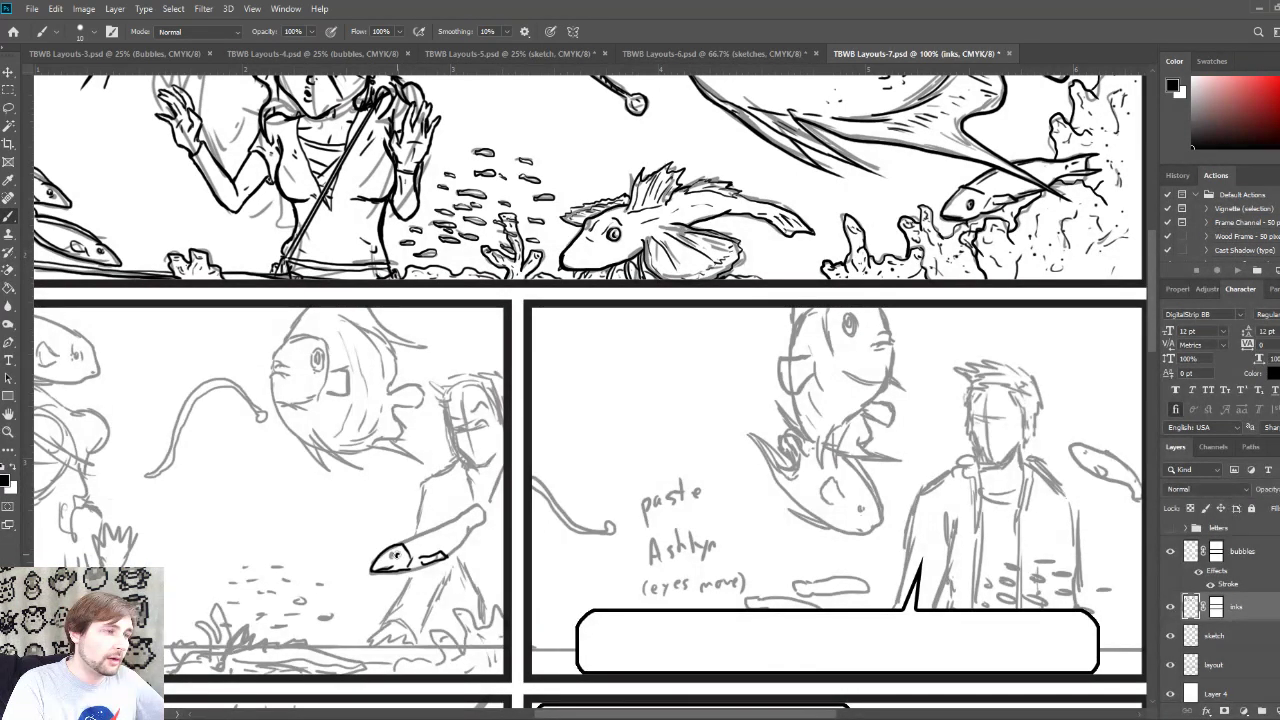
drag(398, 553, 402, 558)
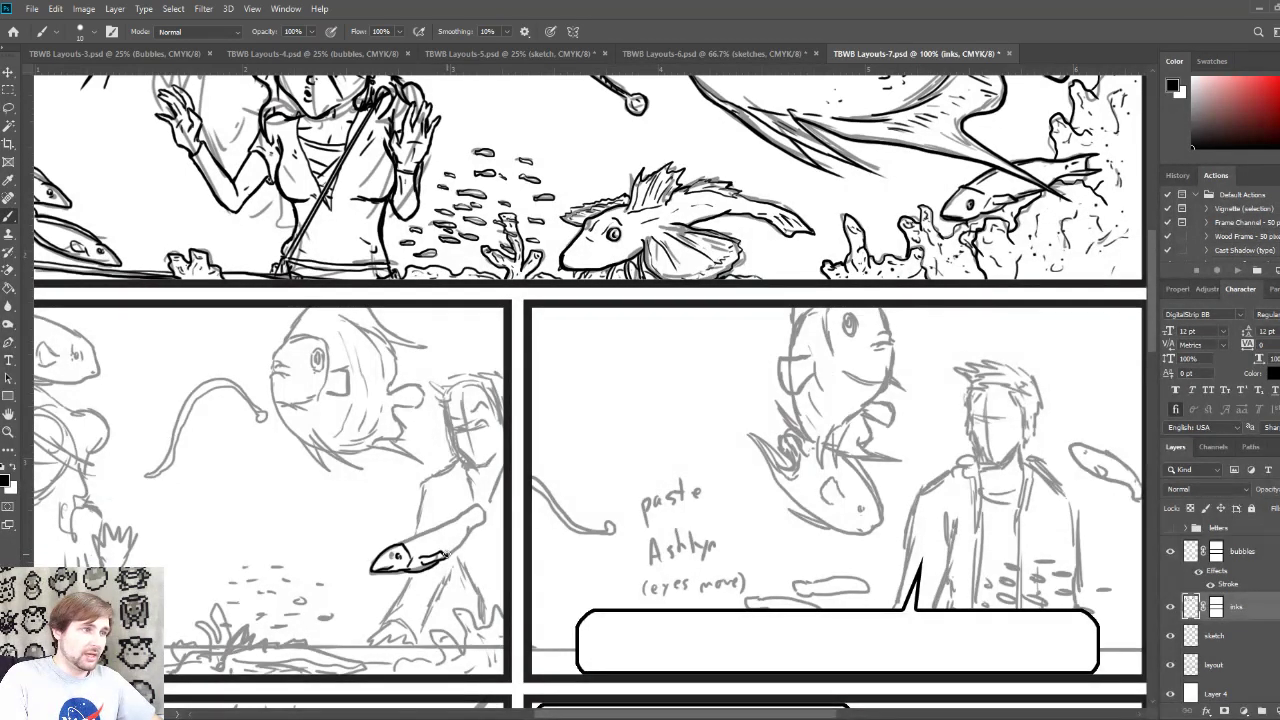
mouse_move(447, 553)
mouse_down()
mouse_move(496, 518)
mouse_move(478, 524)
mouse_up()
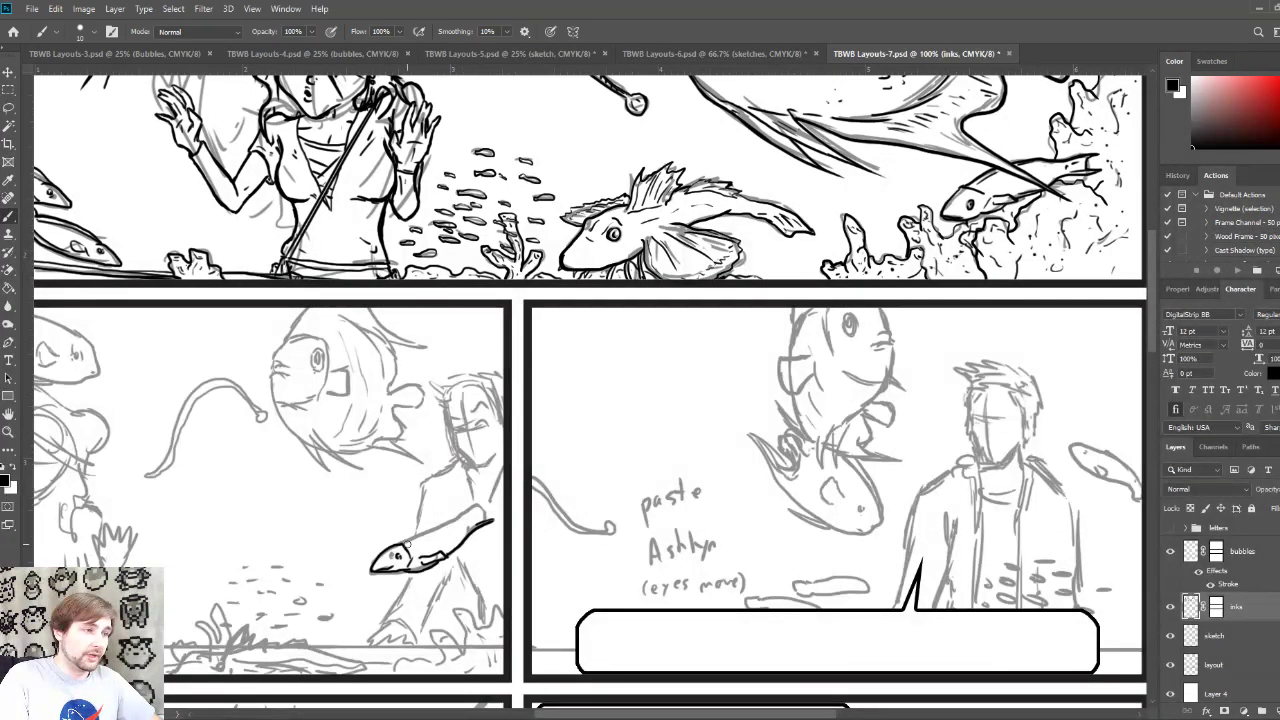
mouse_move(403, 545)
mouse_down()
mouse_move(485, 505)
mouse_move(470, 514)
mouse_move(490, 507)
mouse_move(484, 516)
mouse_up()
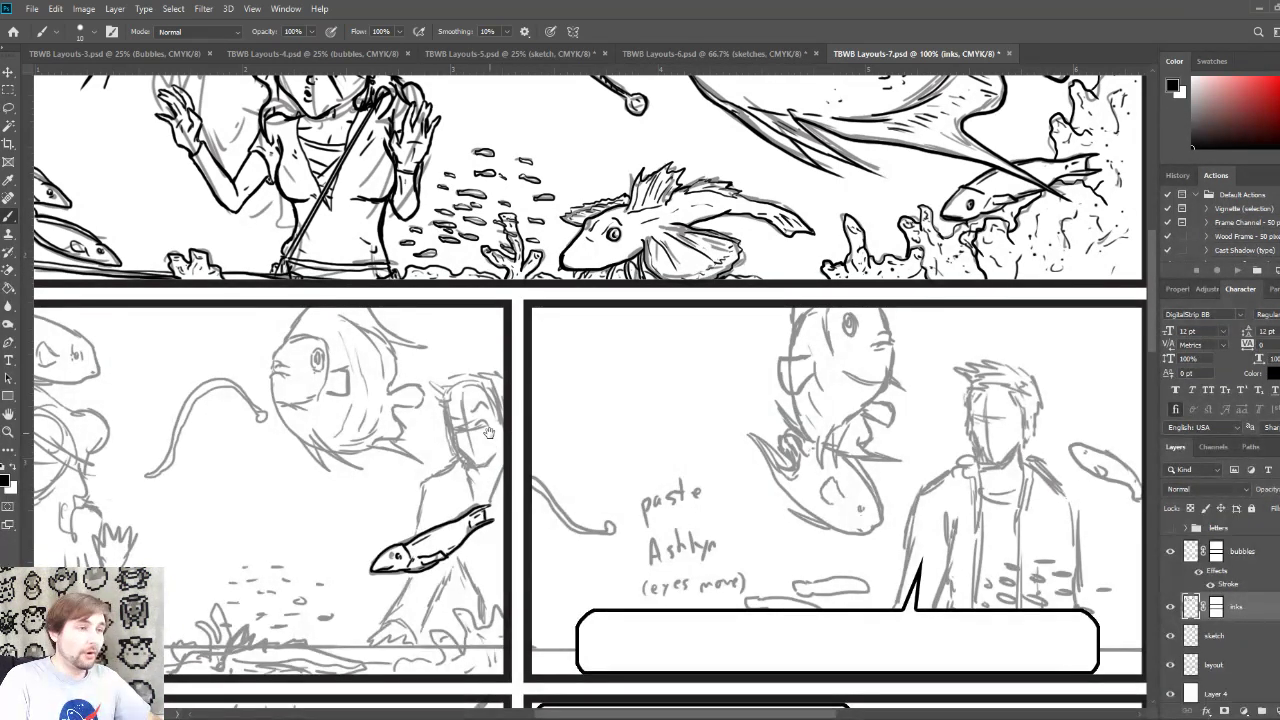
drag(458, 507, 563, 455)
scroll(563, 455, up, 2)
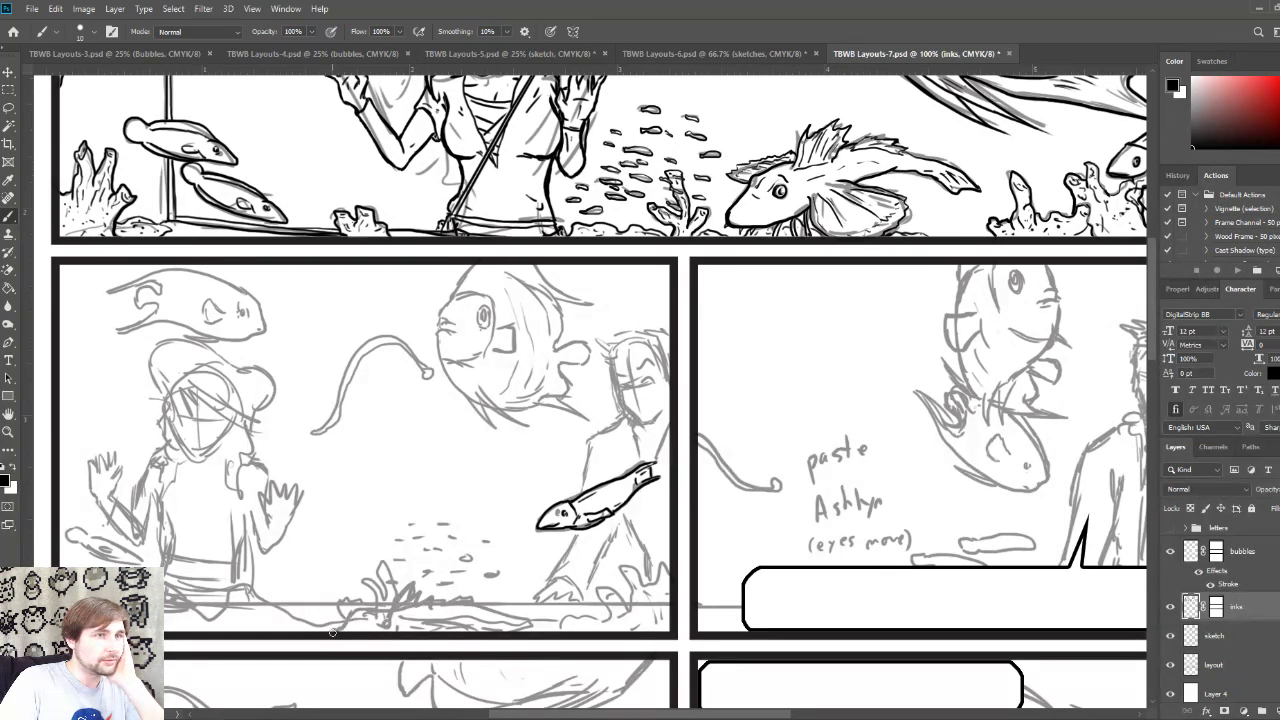
Step: Ink the seabed creature and the plant outline along the bottom of the lower-left panel
mouse_move(334, 632)
mouse_down()
mouse_move(387, 611)
mouse_move(387, 589)
mouse_move(386, 621)
mouse_move(417, 584)
mouse_move(417, 605)
mouse_up()
mouse_move(410, 603)
mouse_down()
mouse_move(420, 592)
mouse_move(484, 602)
mouse_up()
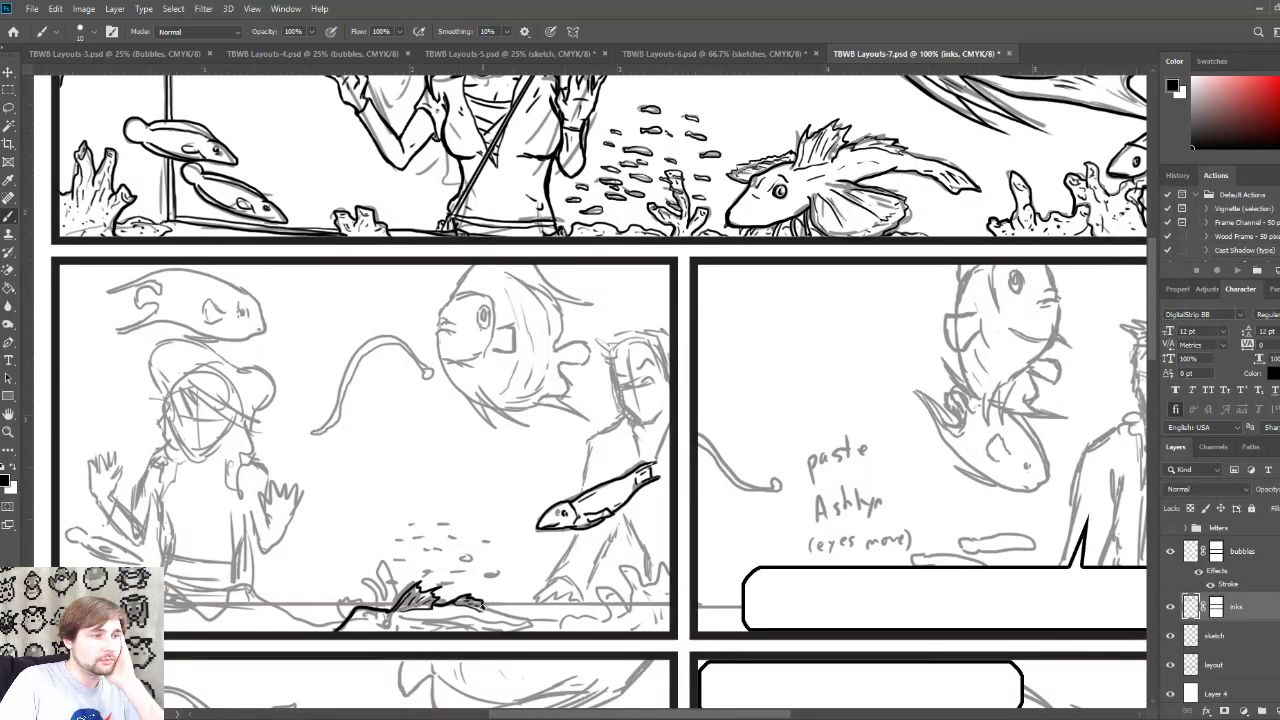
drag(486, 606, 536, 628)
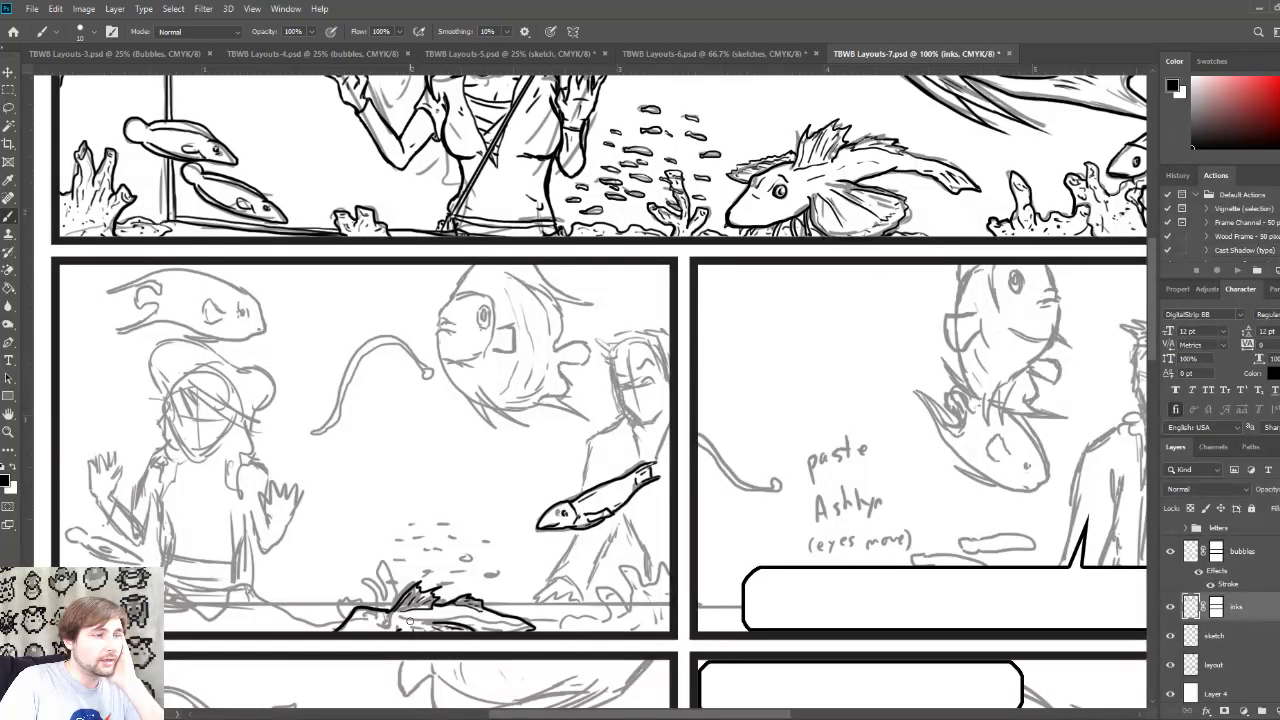
mouse_move(423, 617)
mouse_down()
mouse_move(455, 624)
mouse_move(470, 610)
mouse_move(532, 636)
mouse_up()
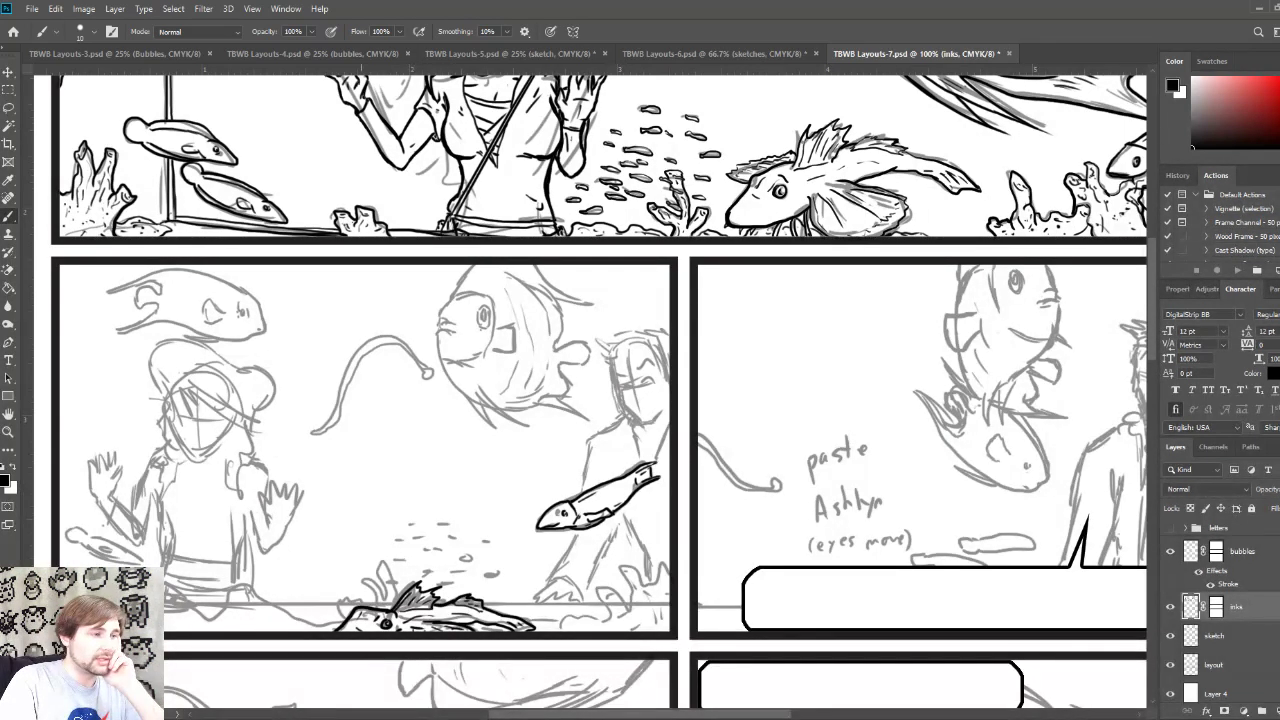
Step: Ink the bottom fish's body, its right end, a back spine and a bubble above it
mouse_move(330, 610)
mouse_down()
mouse_move(375, 601)
mouse_move(336, 614)
mouse_up()
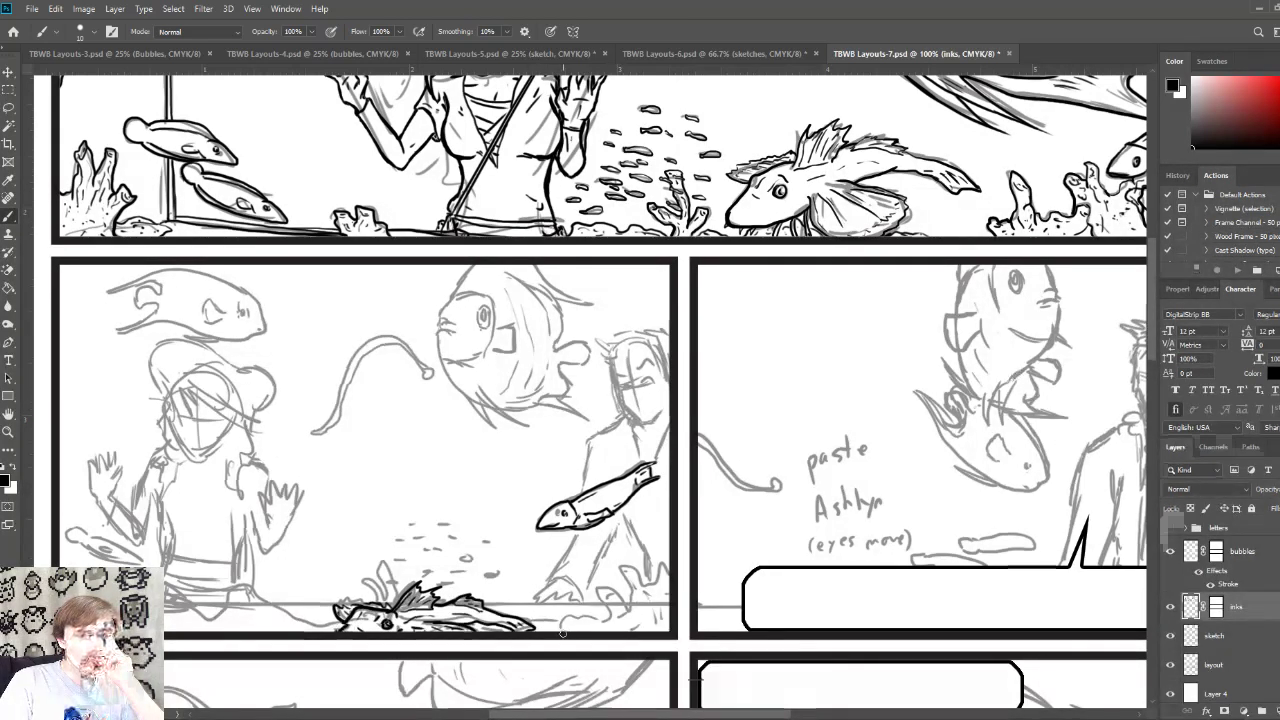
mouse_move(564, 637)
mouse_down()
mouse_move(557, 610)
mouse_move(602, 628)
mouse_move(604, 588)
mouse_move(634, 622)
mouse_move(626, 562)
mouse_move(645, 606)
mouse_move(664, 564)
mouse_move(672, 588)
mouse_up()
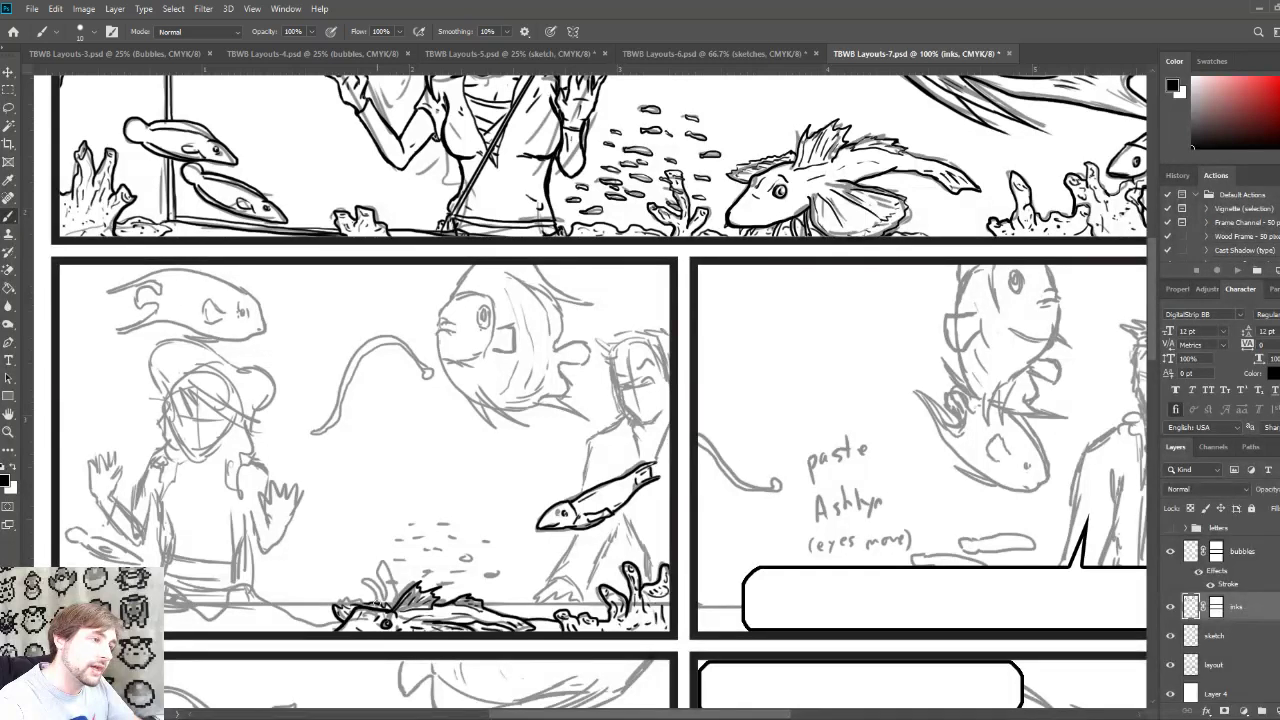
mouse_move(381, 606)
mouse_down()
mouse_move(365, 572)
mouse_move(390, 582)
mouse_move(390, 560)
mouse_move(398, 596)
mouse_move(418, 584)
mouse_move(370, 574)
mouse_up()
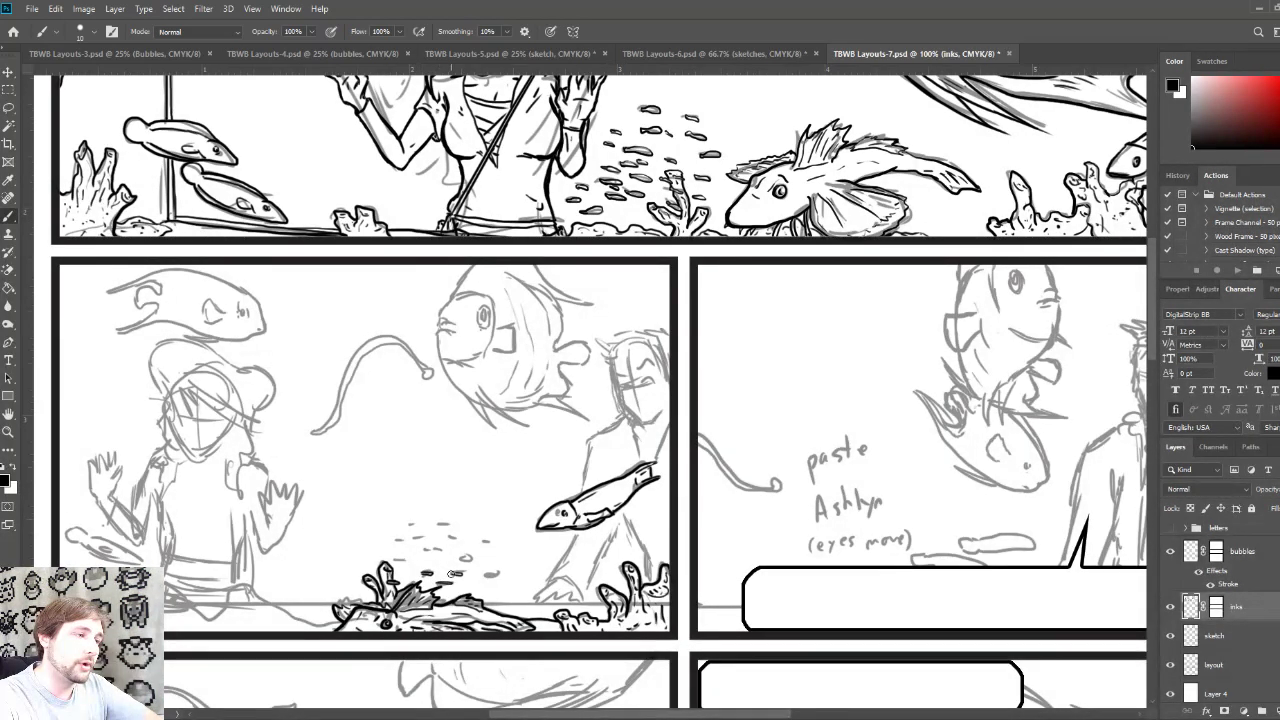
mouse_move(463, 559)
mouse_down()
mouse_move(498, 574)
mouse_move(489, 542)
mouse_move(427, 551)
mouse_move(456, 537)
mouse_up()
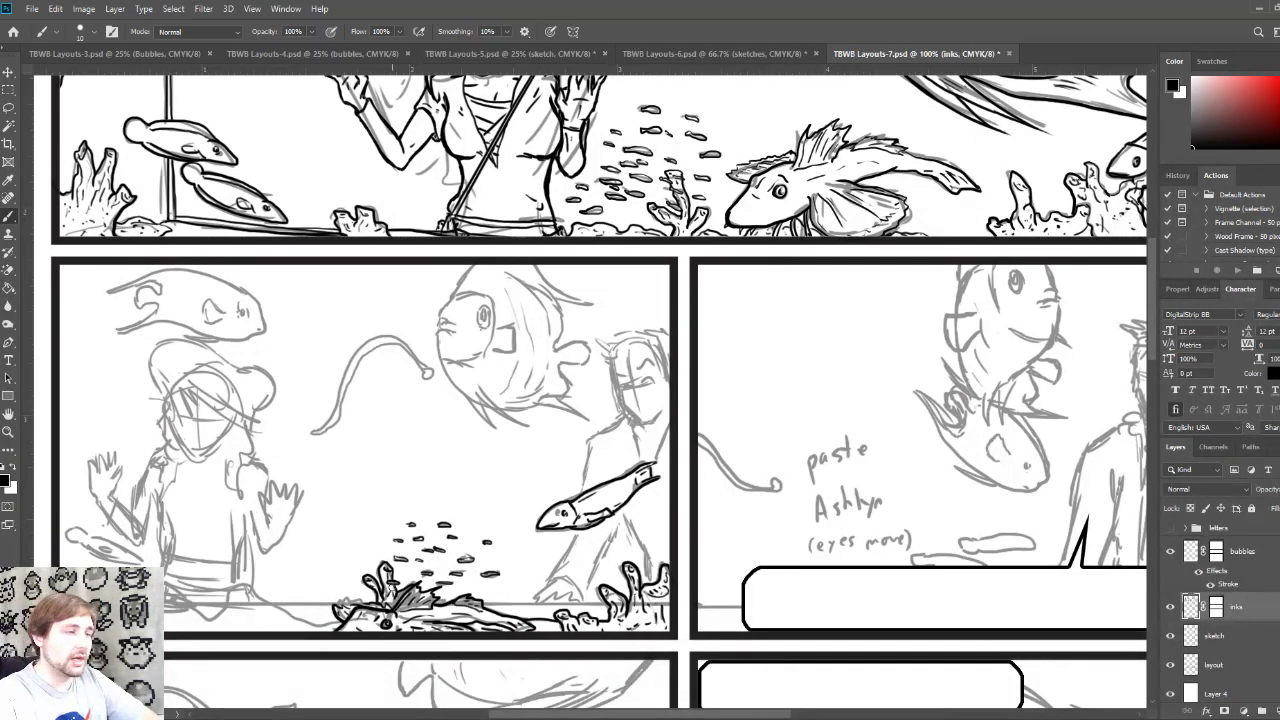
Step: Trace the wavy seabed in bold black strokes across the lower-left panel's bottom edge, curving up leftward
drag(417, 443, 473, 448)
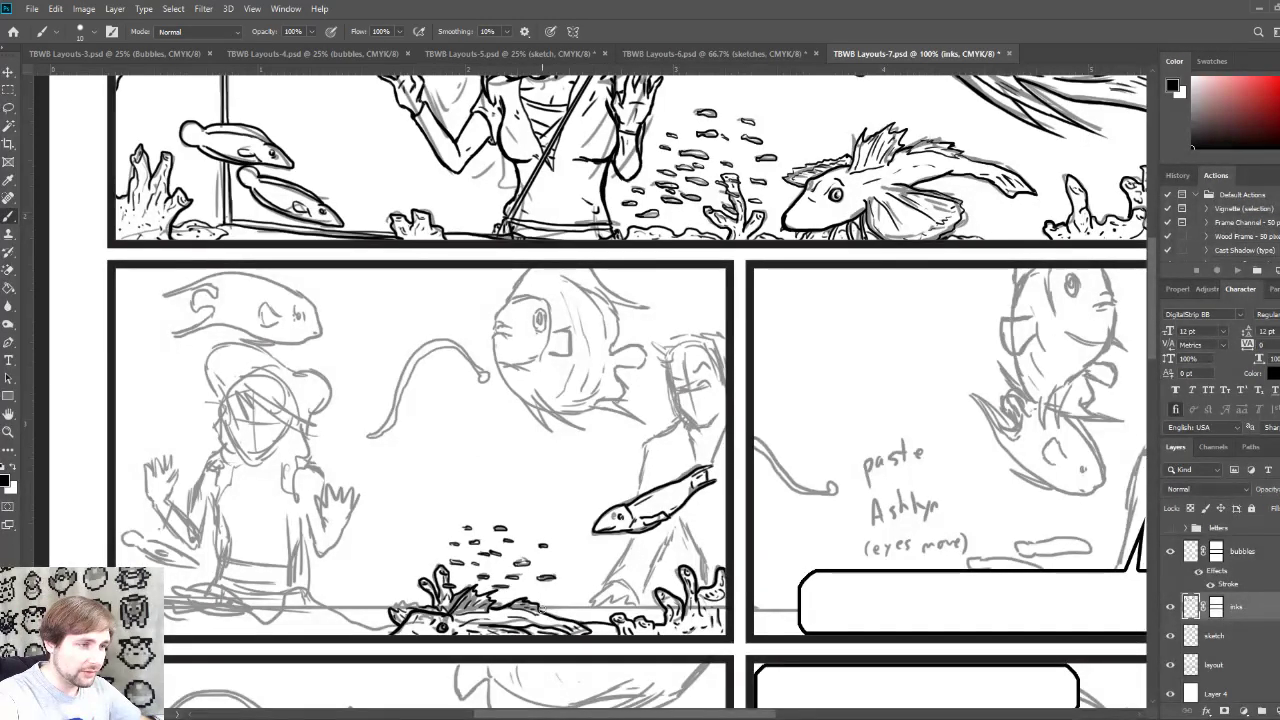
drag(537, 608, 652, 610)
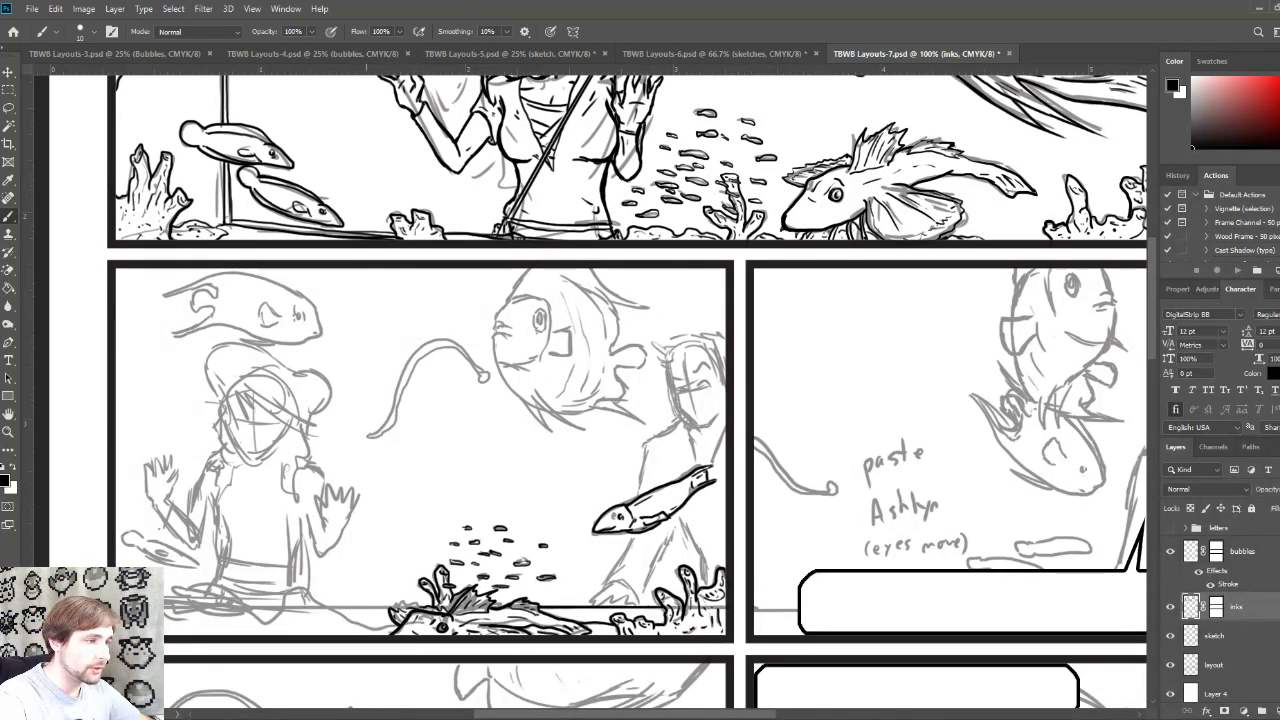
mouse_move(400, 626)
mouse_down()
mouse_move(286, 592)
mouse_move(262, 622)
mouse_move(222, 600)
mouse_move(178, 606)
mouse_up()
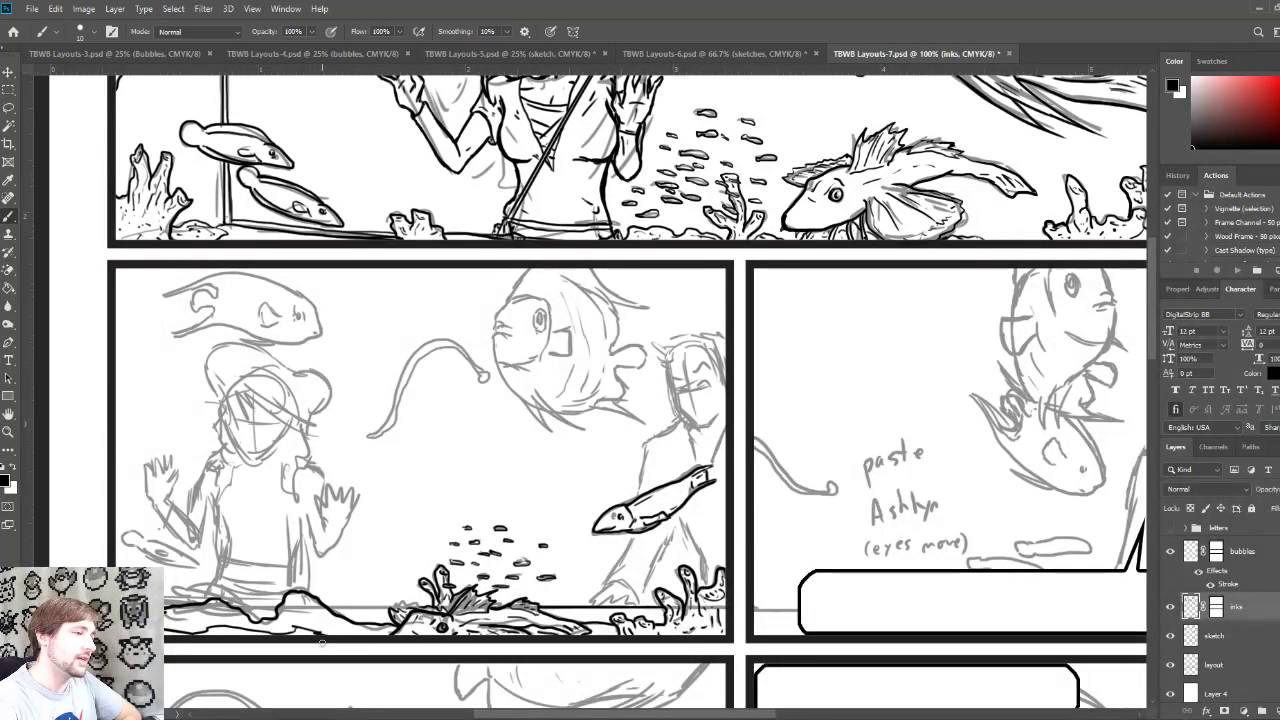
drag(328, 636, 390, 632)
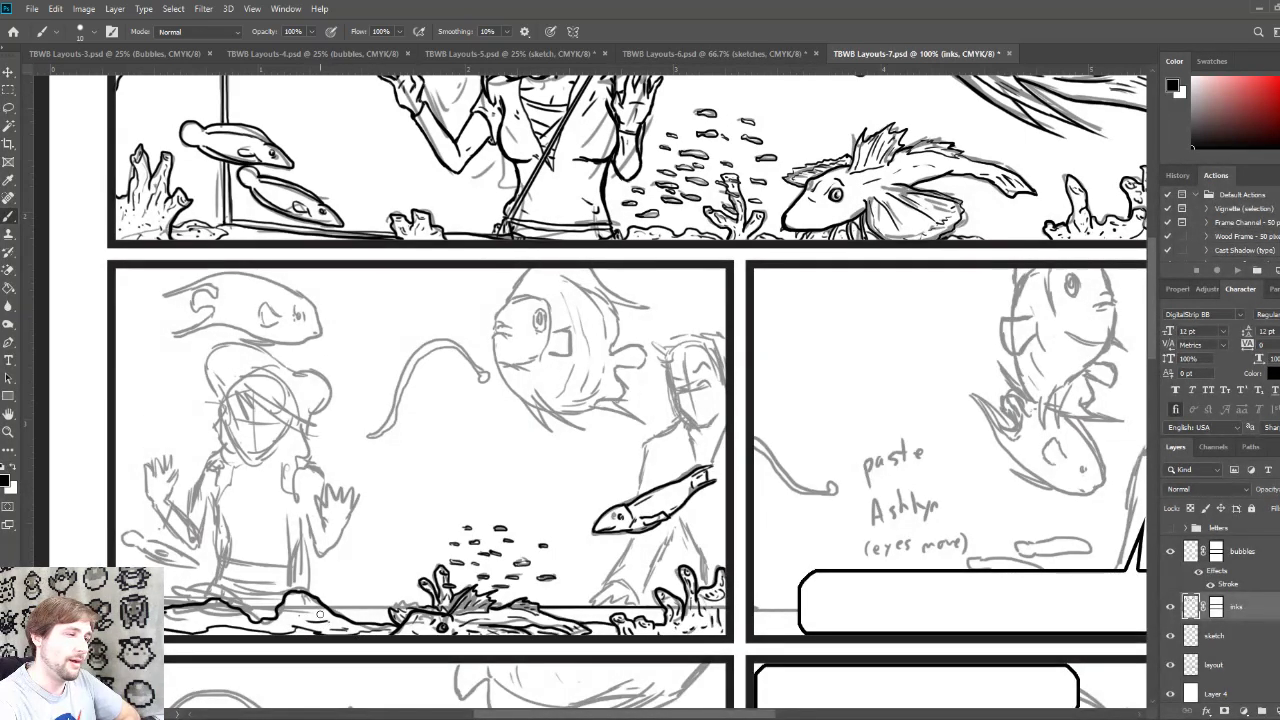
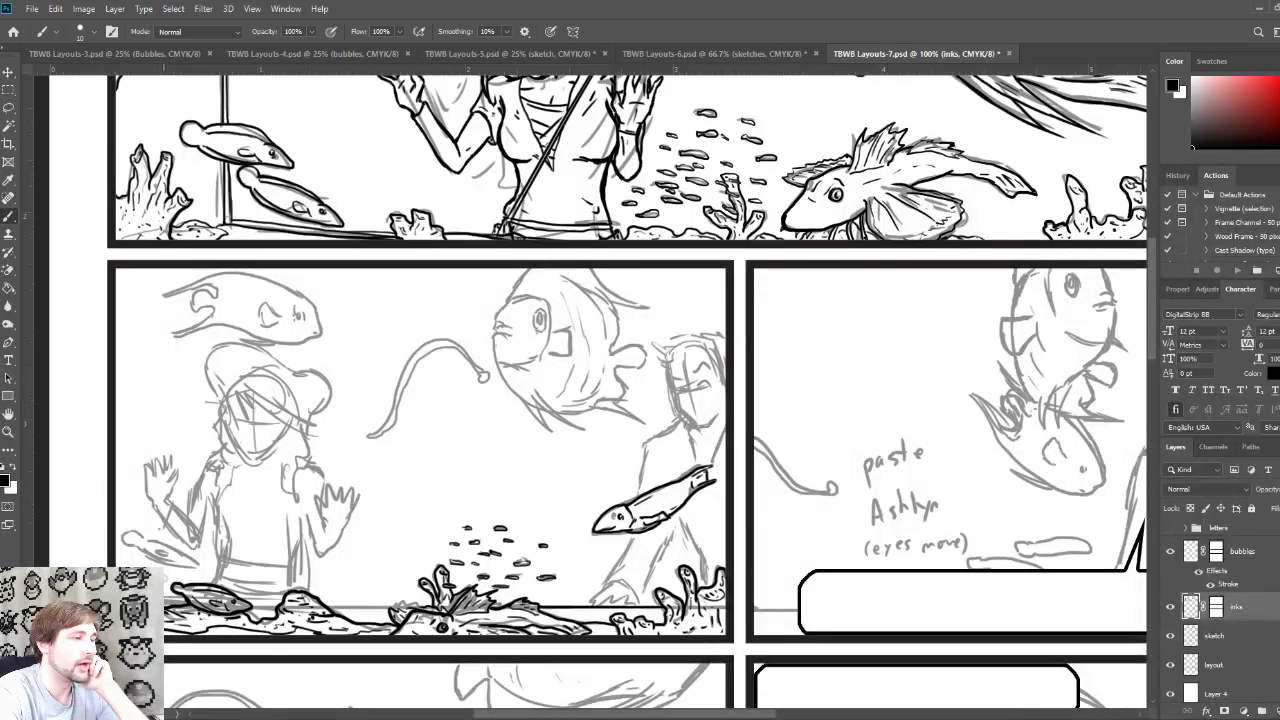
Step: Ink a short horizontal stroke beside the girl's lower-left hand in panel two
mouse_move(137, 546)
mouse_down()
mouse_move(200, 563)
mouse_move(130, 534)
mouse_move(186, 549)
mouse_up()
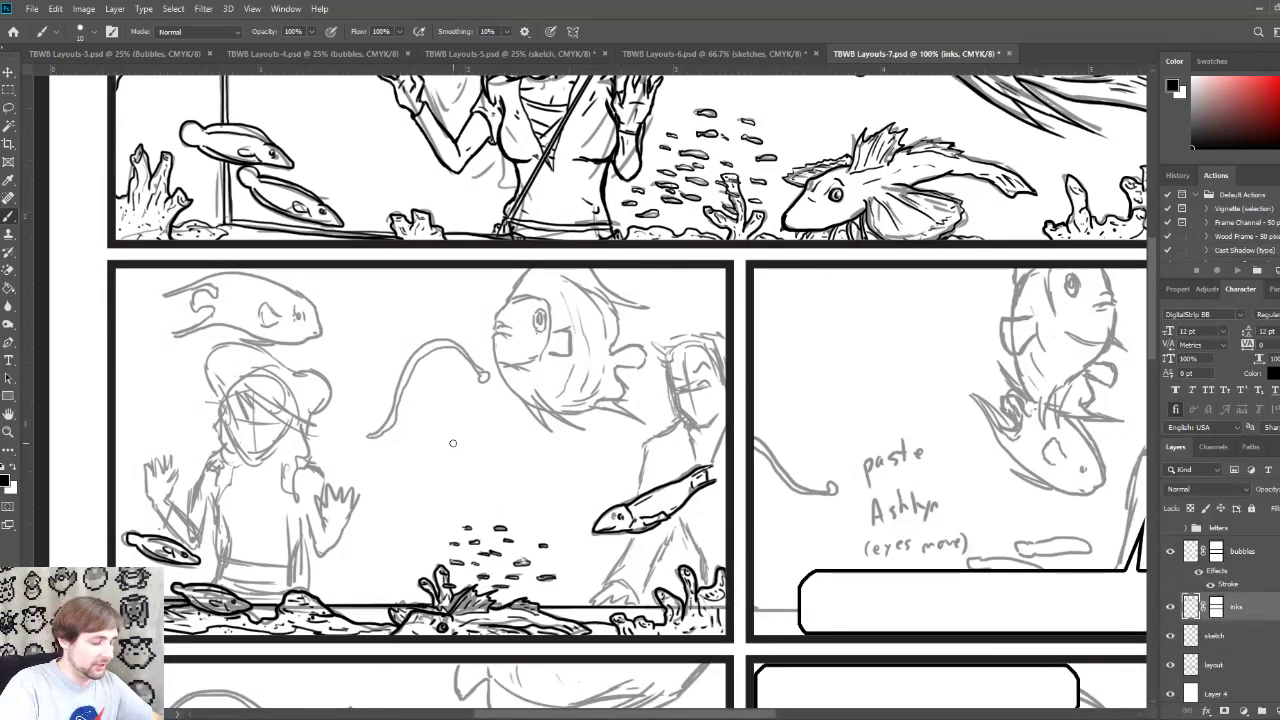
Step: Trace the anglerfish's lure in ink from its thickened base up and over to the bulb
drag(449, 420, 447, 613)
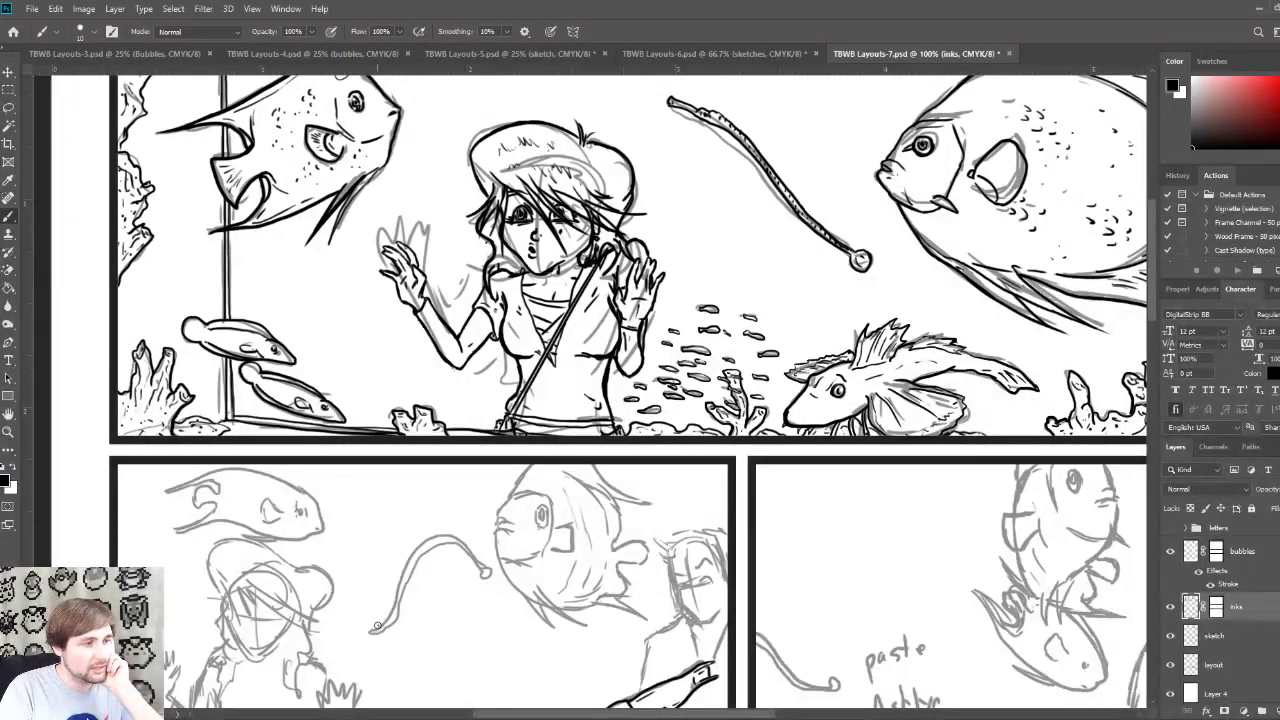
drag(377, 625, 368, 631)
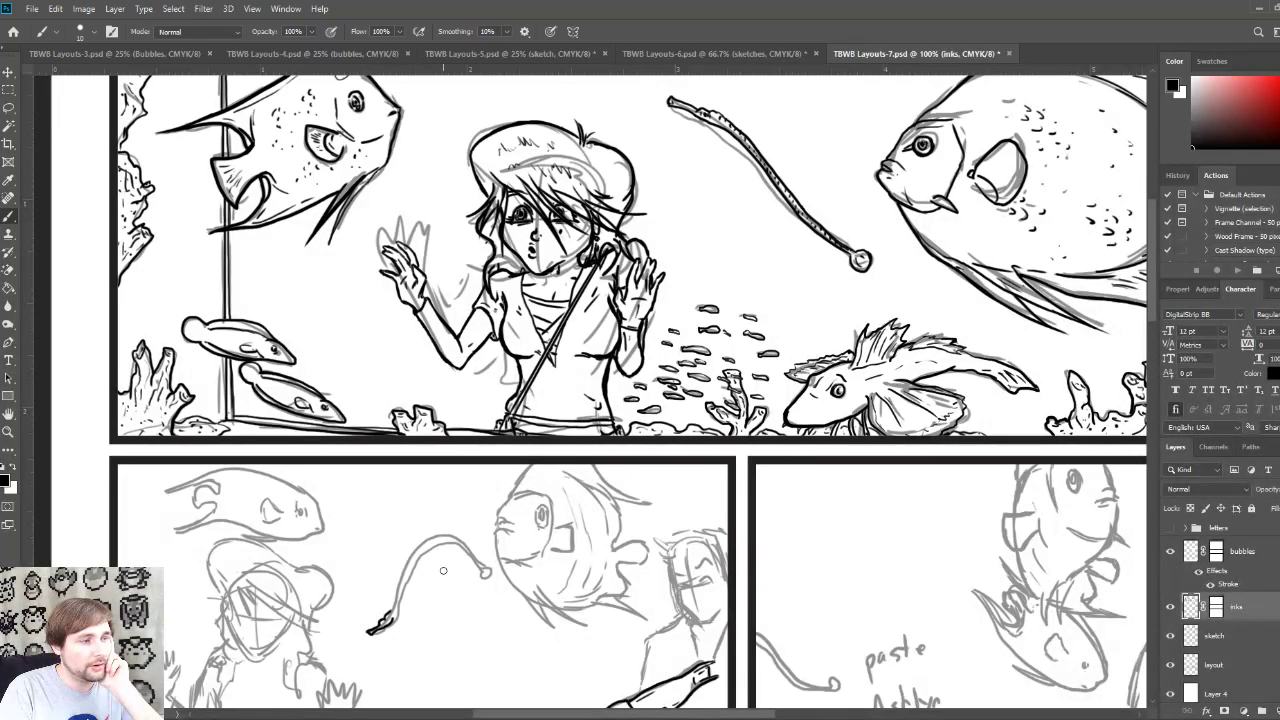
mouse_move(390, 618)
mouse_down()
mouse_move(420, 553)
mouse_move(450, 540)
mouse_move(487, 570)
mouse_up()
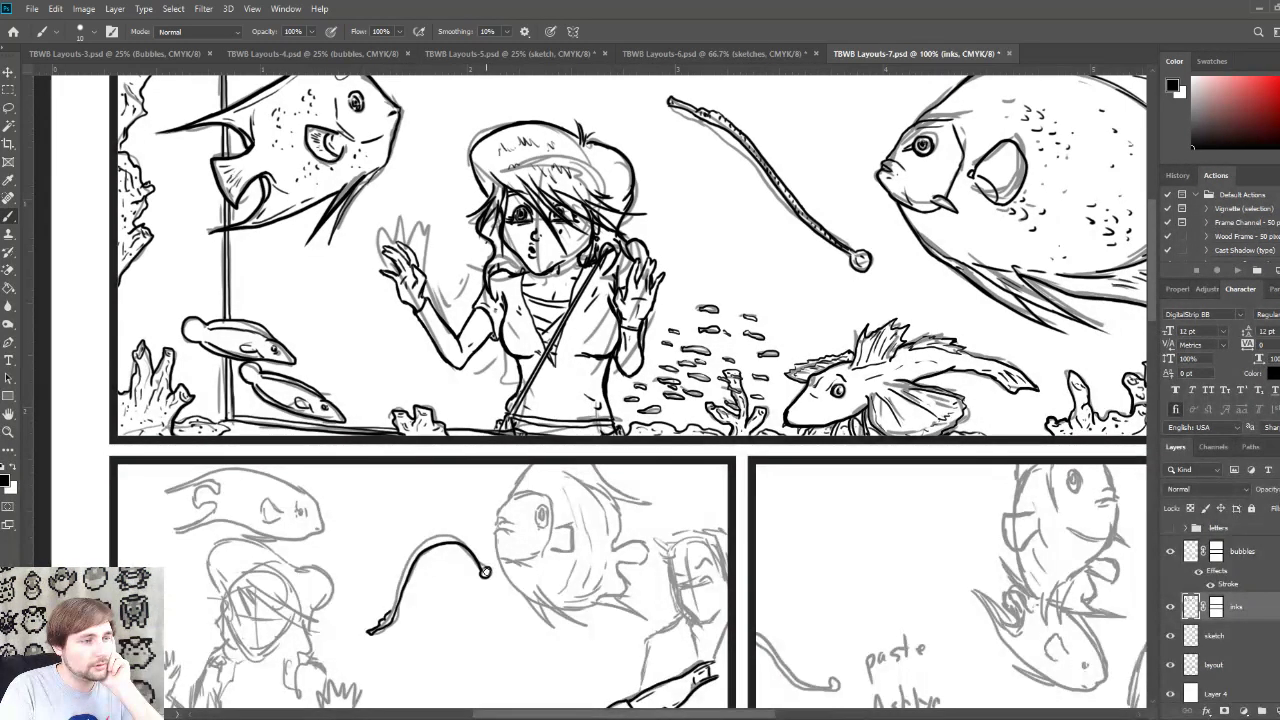
mouse_move(380, 618)
mouse_down()
mouse_move(415, 553)
mouse_move(472, 543)
mouse_up()
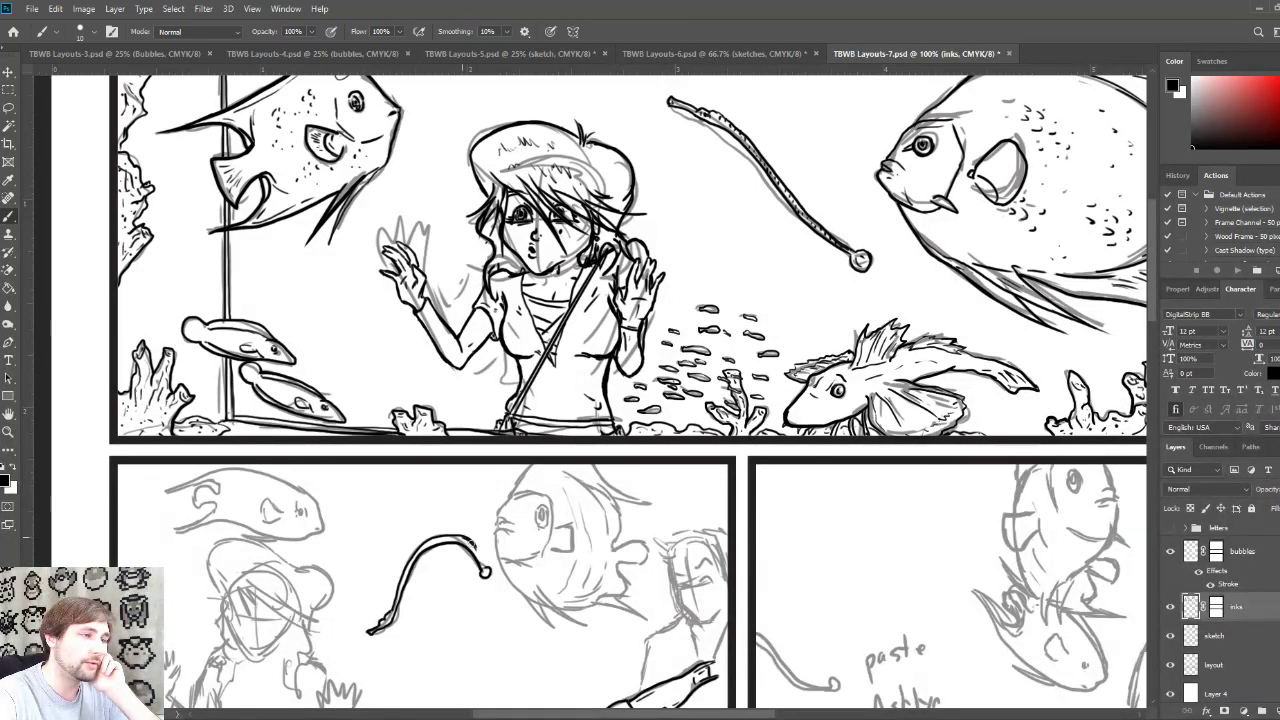
drag(472, 541, 481, 567)
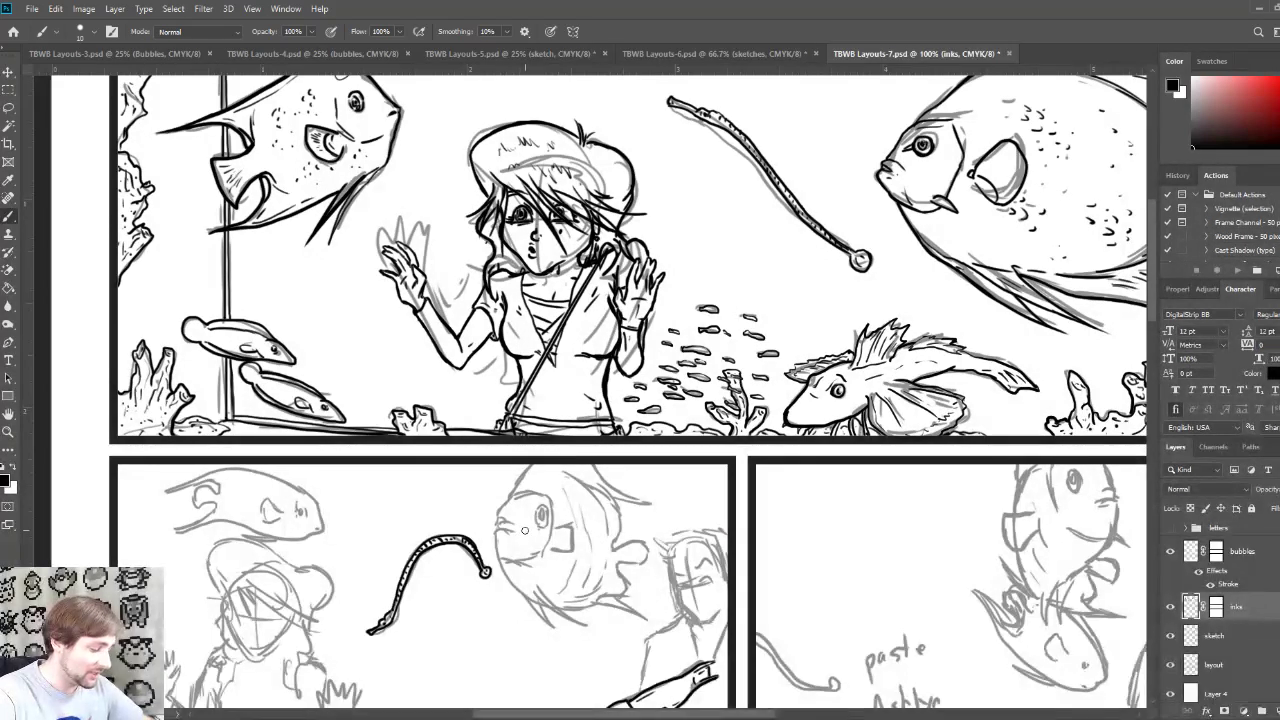
drag(548, 568, 423, 537)
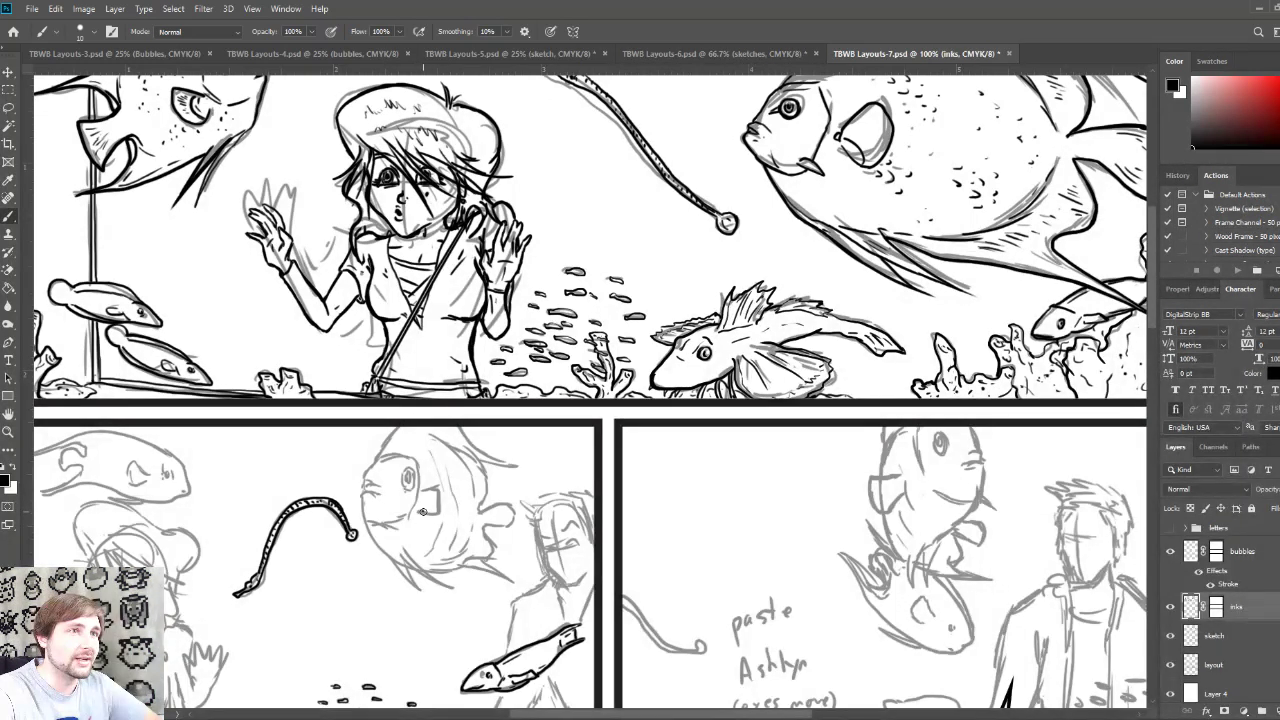
Step: Ink the big fish's eye and fill it black, erasing a stray stroke tail
drag(424, 511, 441, 528)
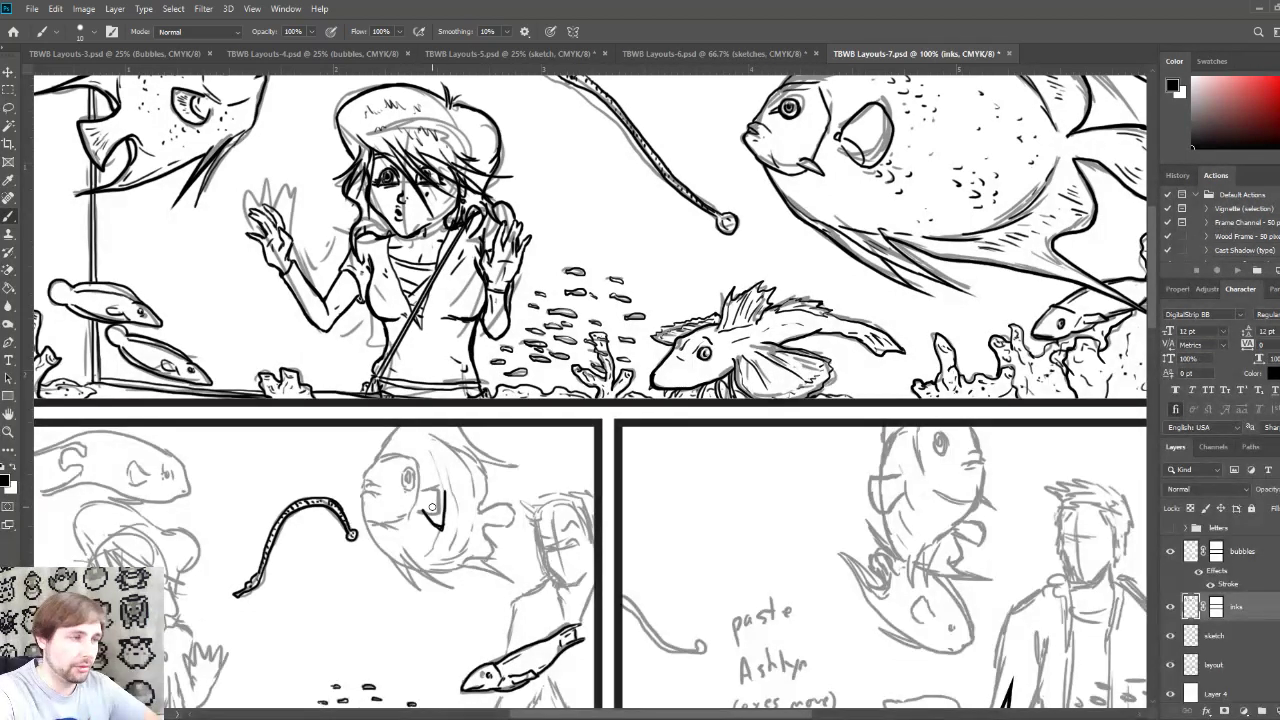
key(bracketright)
key(bracketright)
key(bracketright)
key(bracketright)
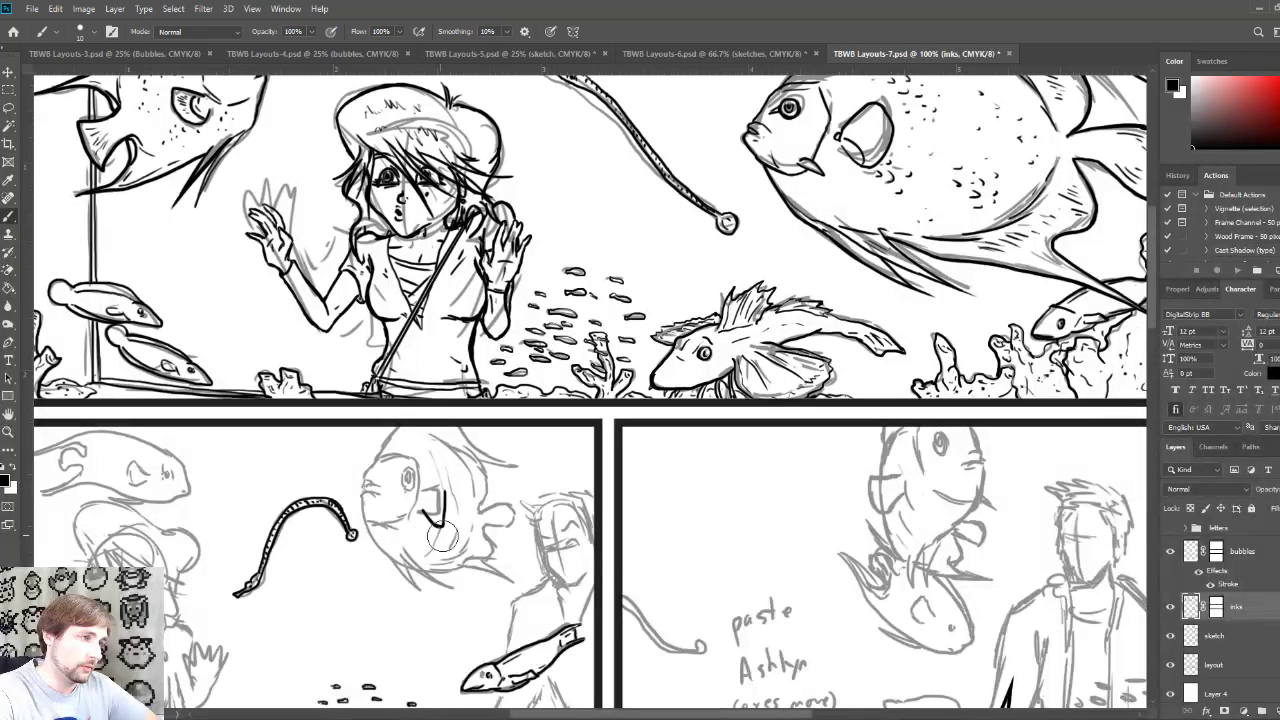
drag(447, 537, 410, 533)
key(bracketleft)
key(bracketleft)
key(bracketleft)
key(bracketleft)
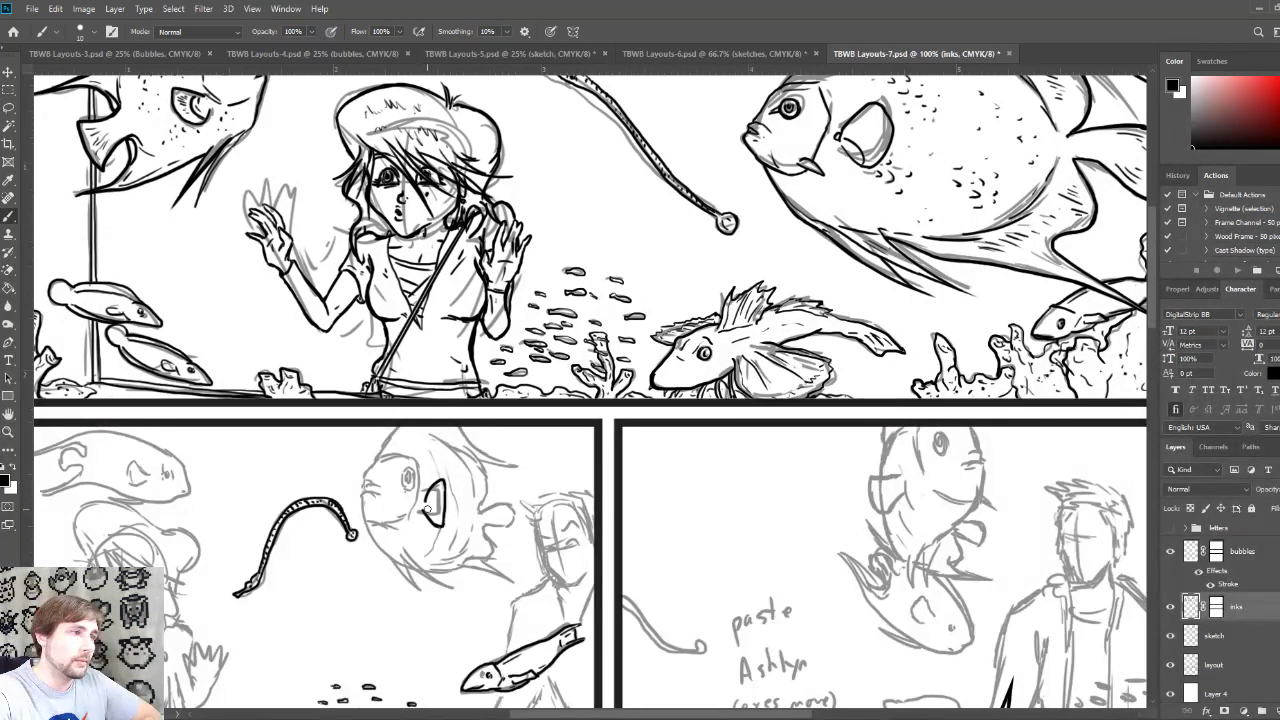
drag(436, 507, 434, 517)
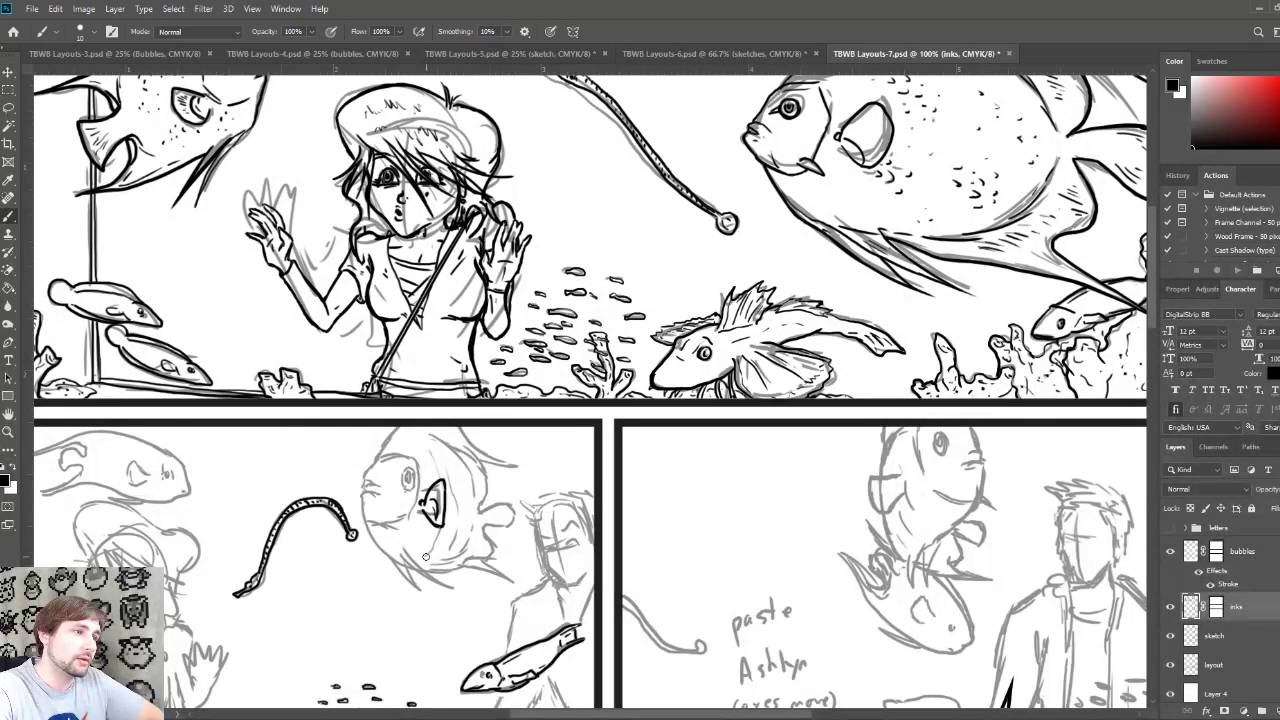
Step: Ink the fish's face, head top and right edge, plus its mouth and chin line
mouse_move(427, 557)
mouse_down()
mouse_move(441, 525)
mouse_move(433, 453)
mouse_up()
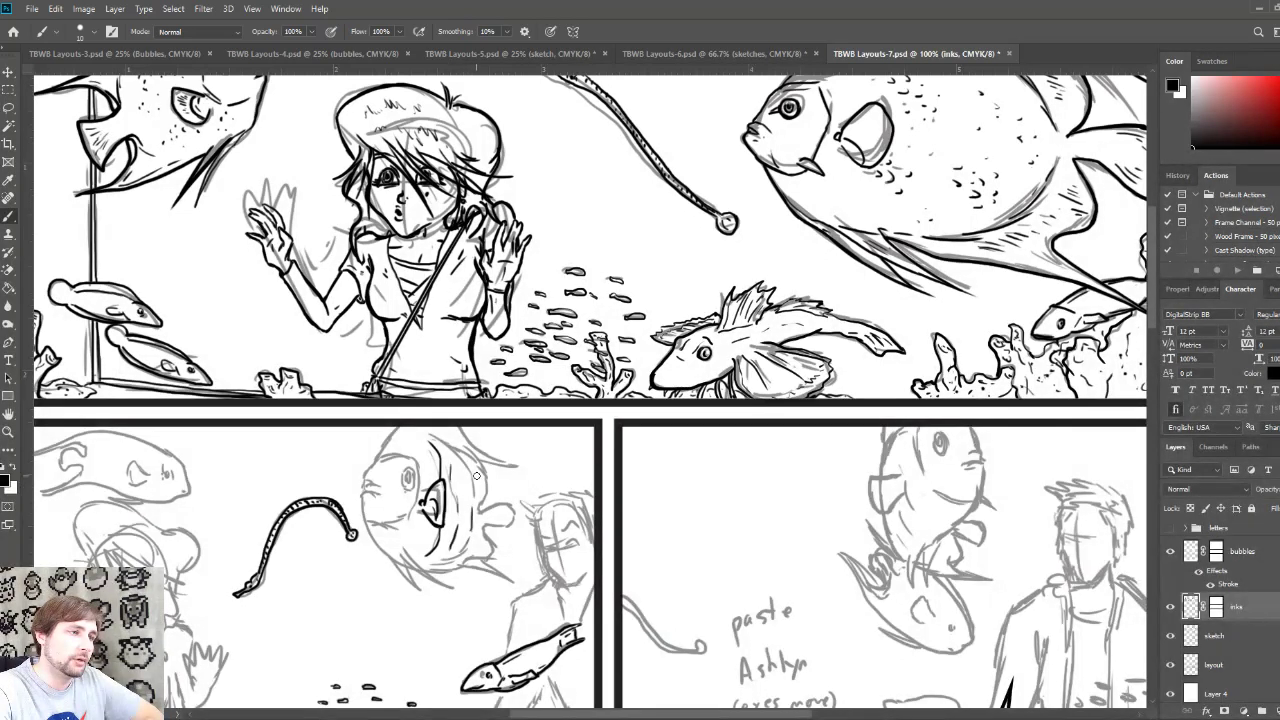
drag(432, 436, 476, 477)
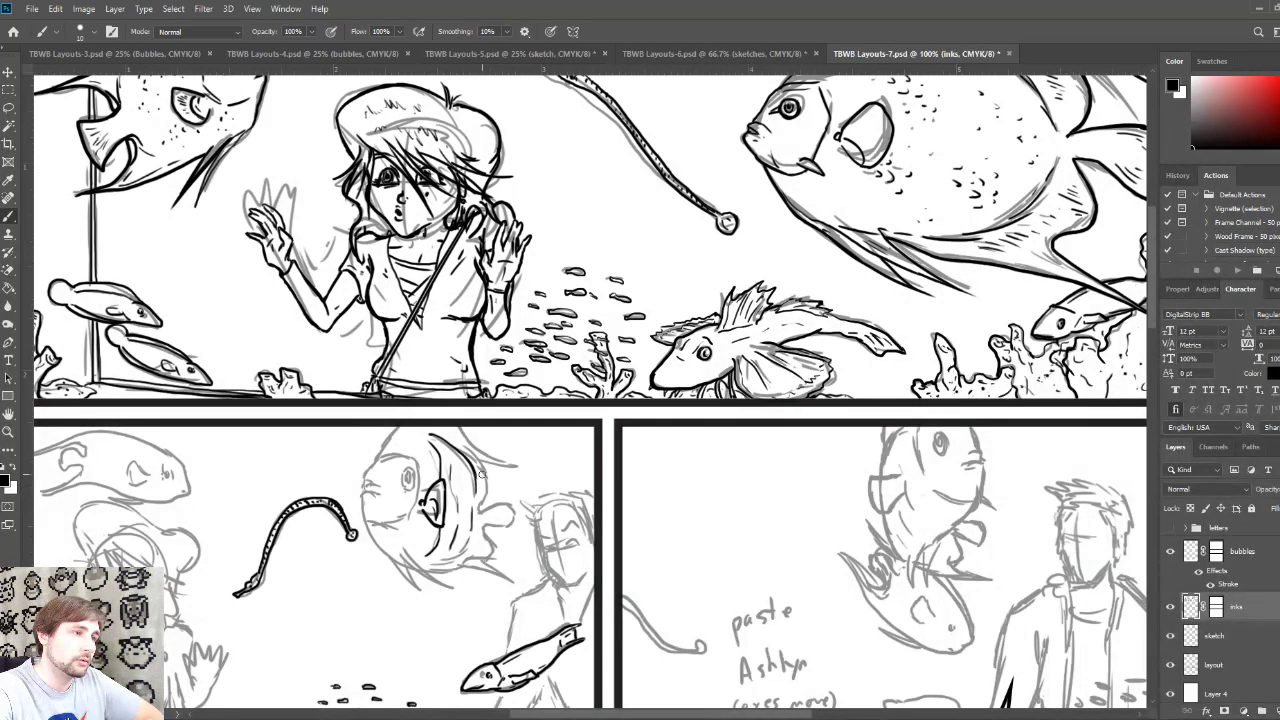
drag(480, 510, 481, 469)
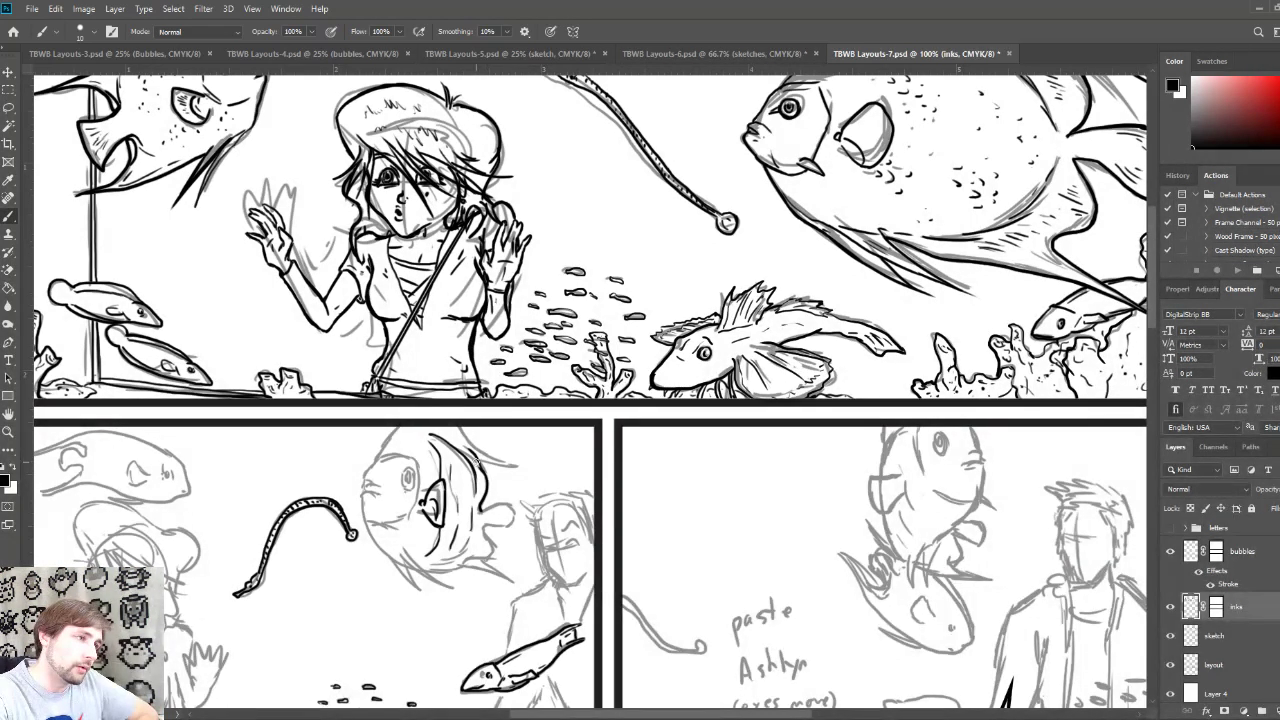
mouse_move(478, 461)
mouse_down()
mouse_move(516, 466)
mouse_move(455, 425)
mouse_up()
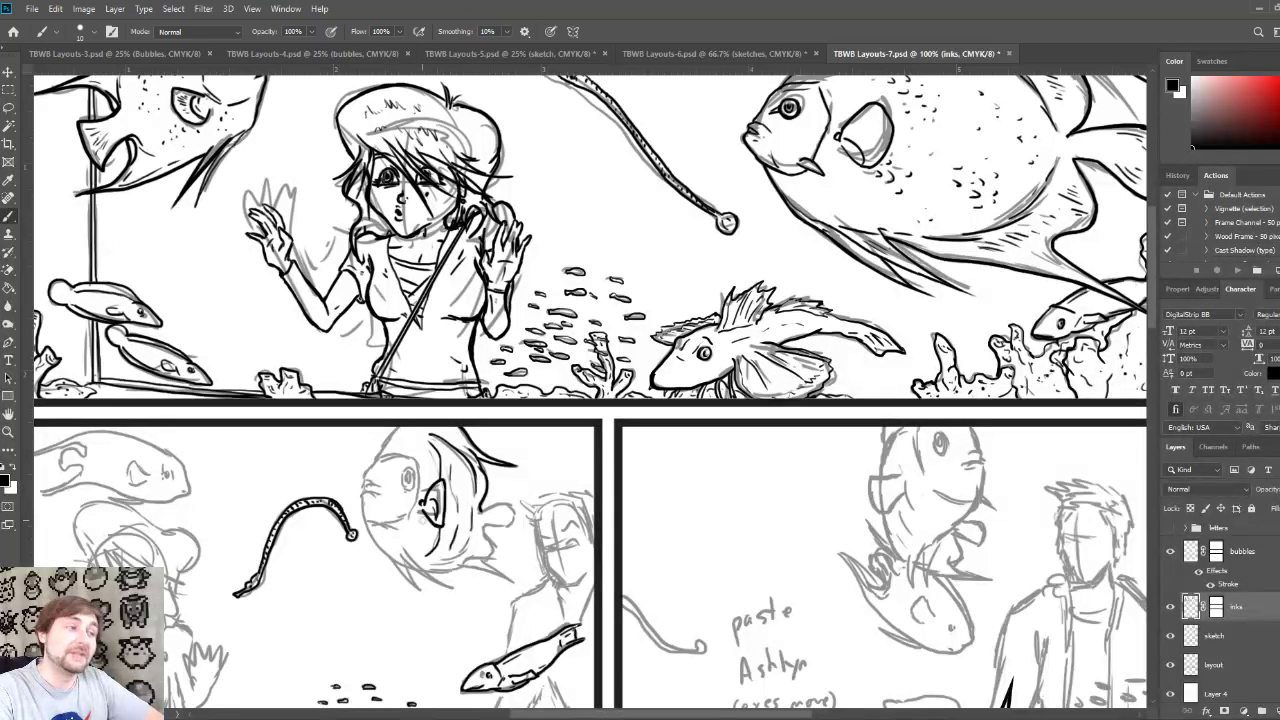
drag(404, 514, 408, 518)
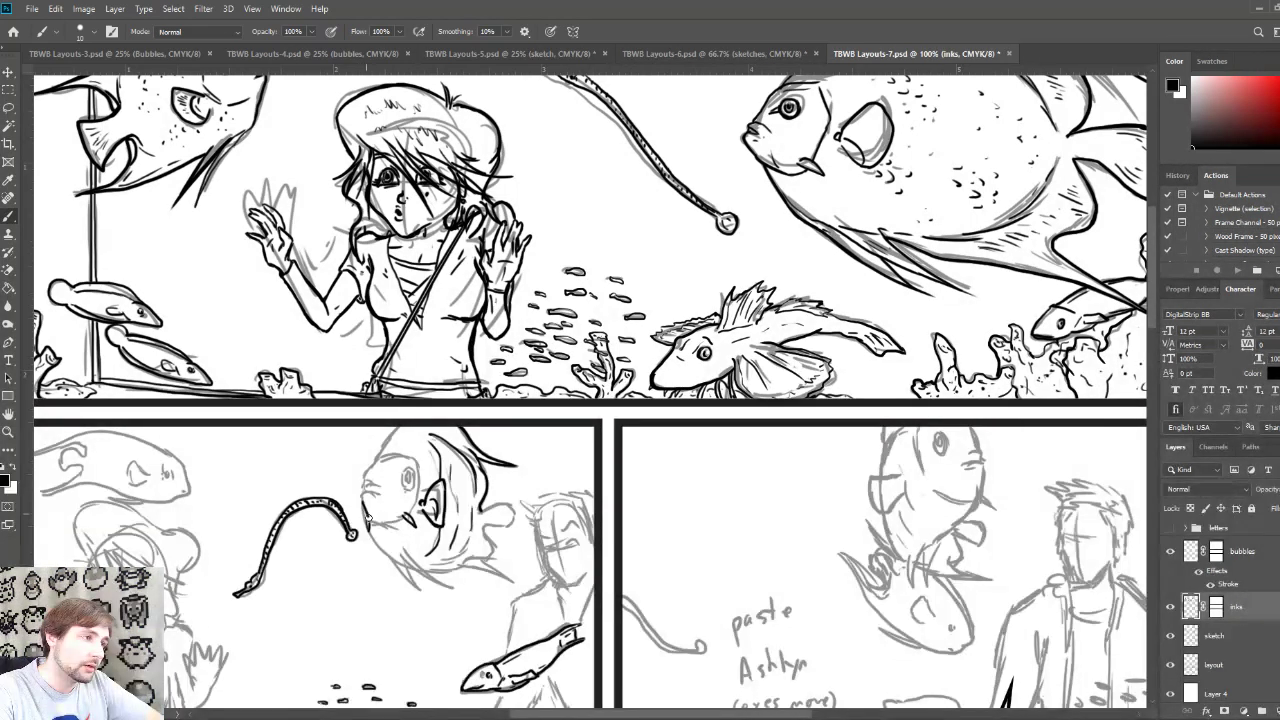
drag(363, 508, 397, 566)
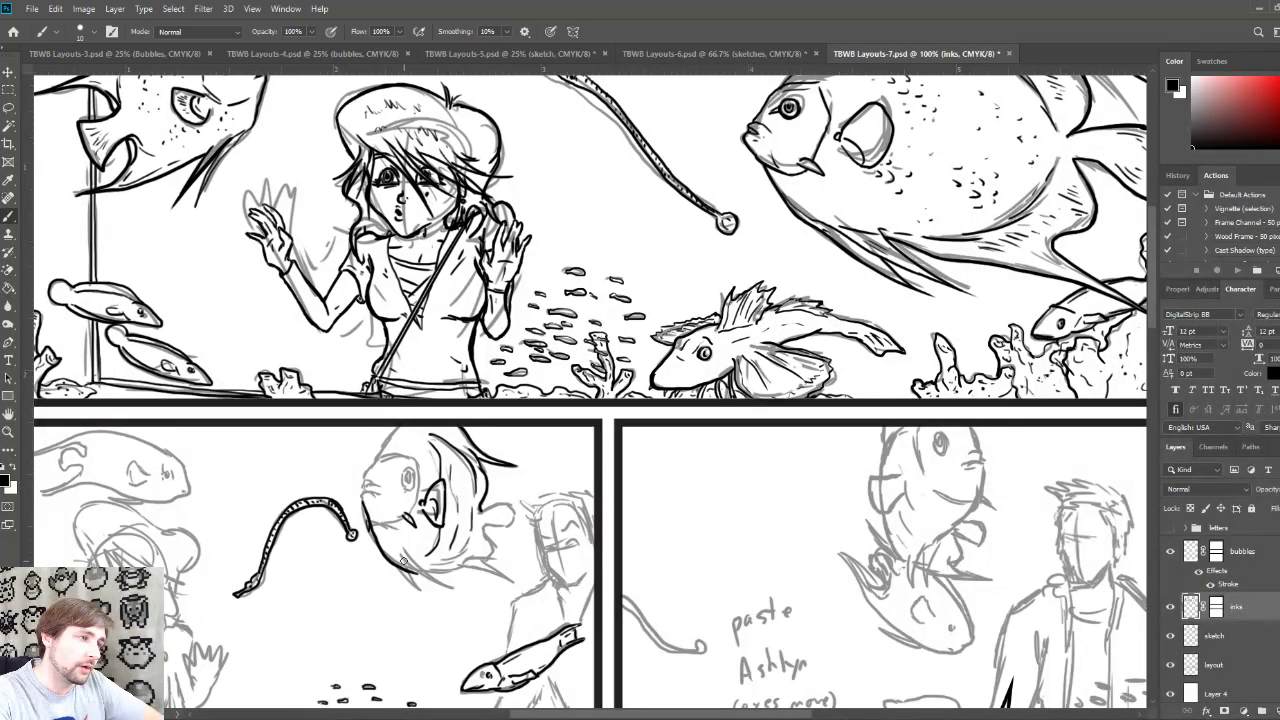
drag(400, 563, 442, 587)
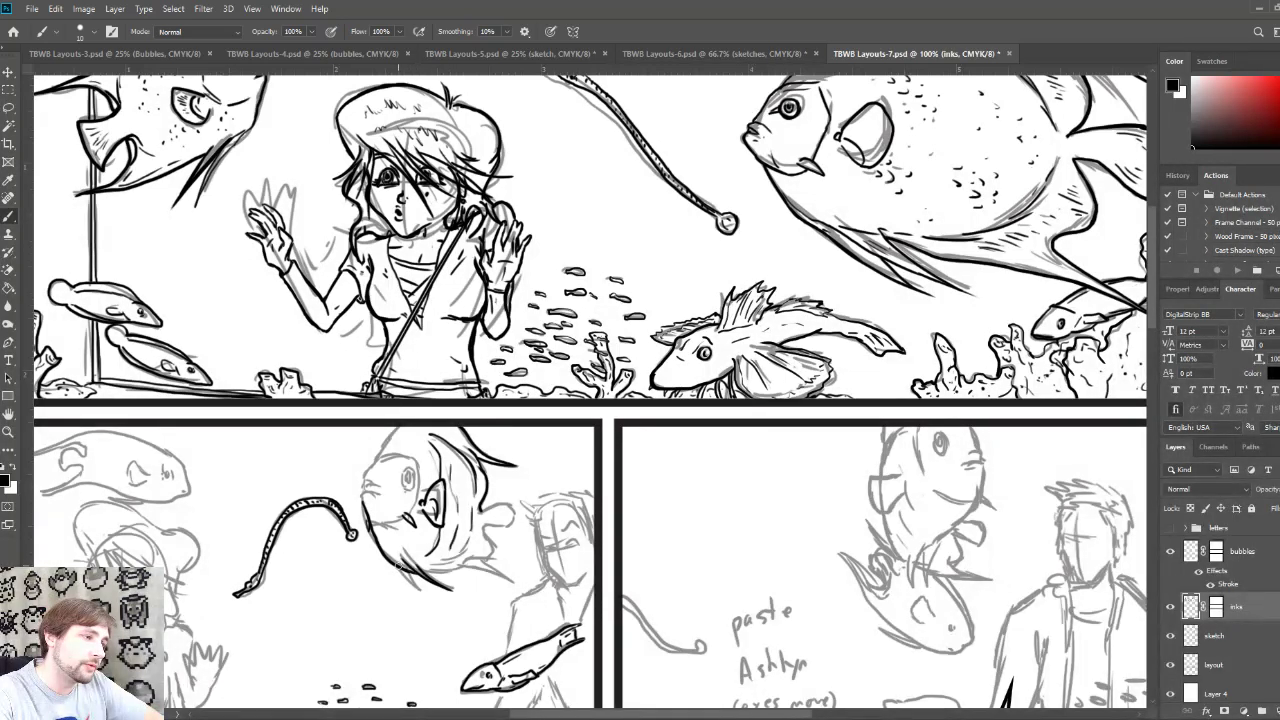
Step: Redraw the fish's chin contour, add mouth details and ink around its eye
mouse_move(398, 562)
mouse_down()
mouse_move(424, 592)
mouse_move(410, 559)
mouse_up()
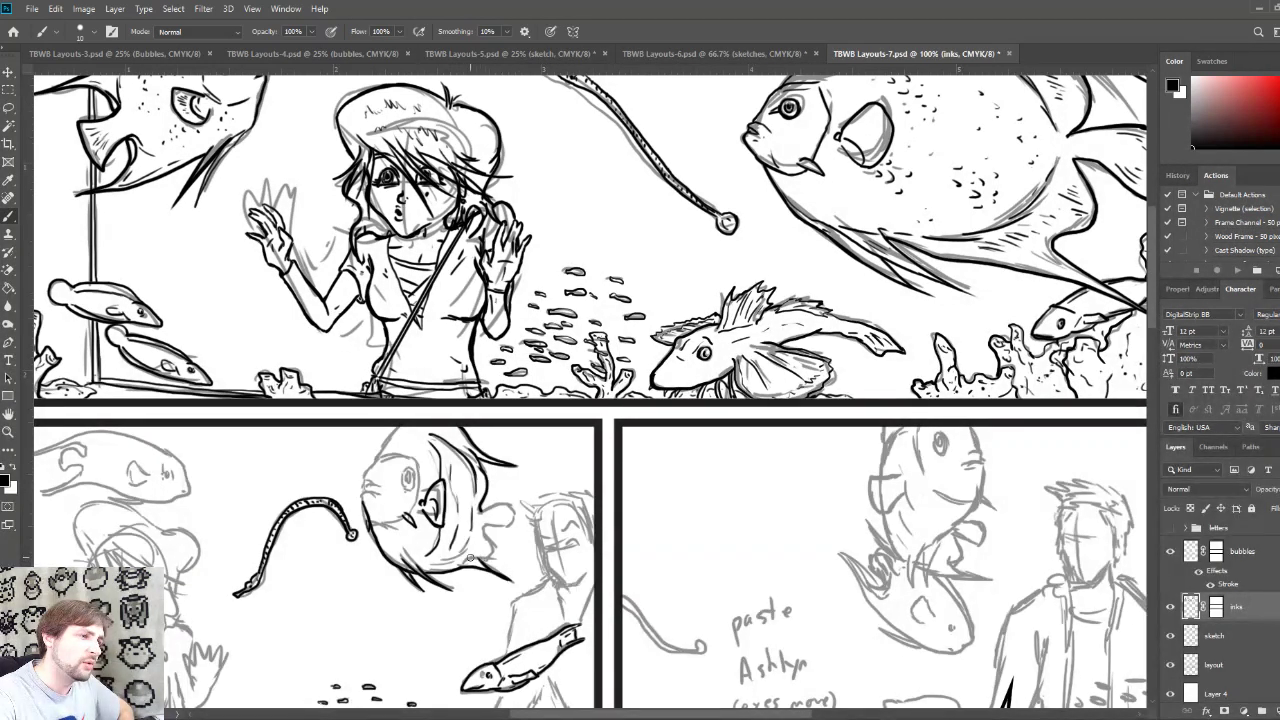
mouse_move(492, 552)
mouse_down()
mouse_move(486, 521)
mouse_move(516, 517)
mouse_move(481, 508)
mouse_move(508, 514)
mouse_up()
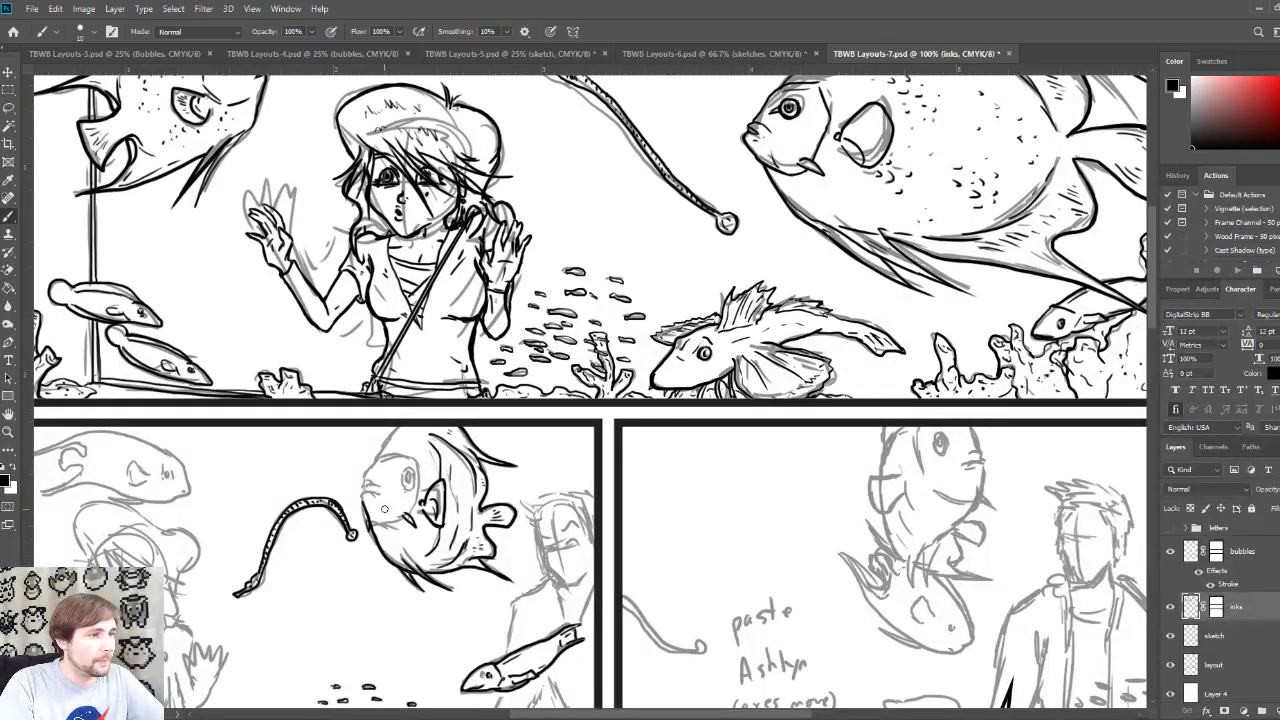
drag(385, 519, 395, 517)
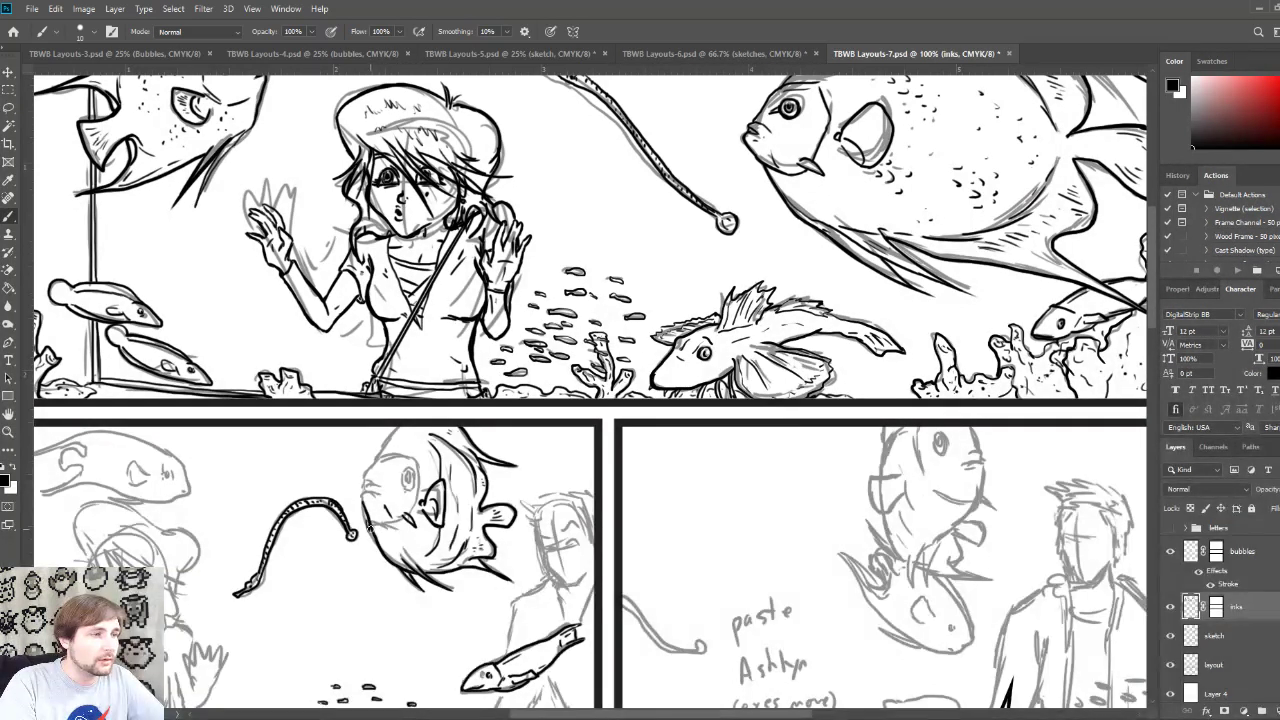
drag(368, 528, 386, 519)
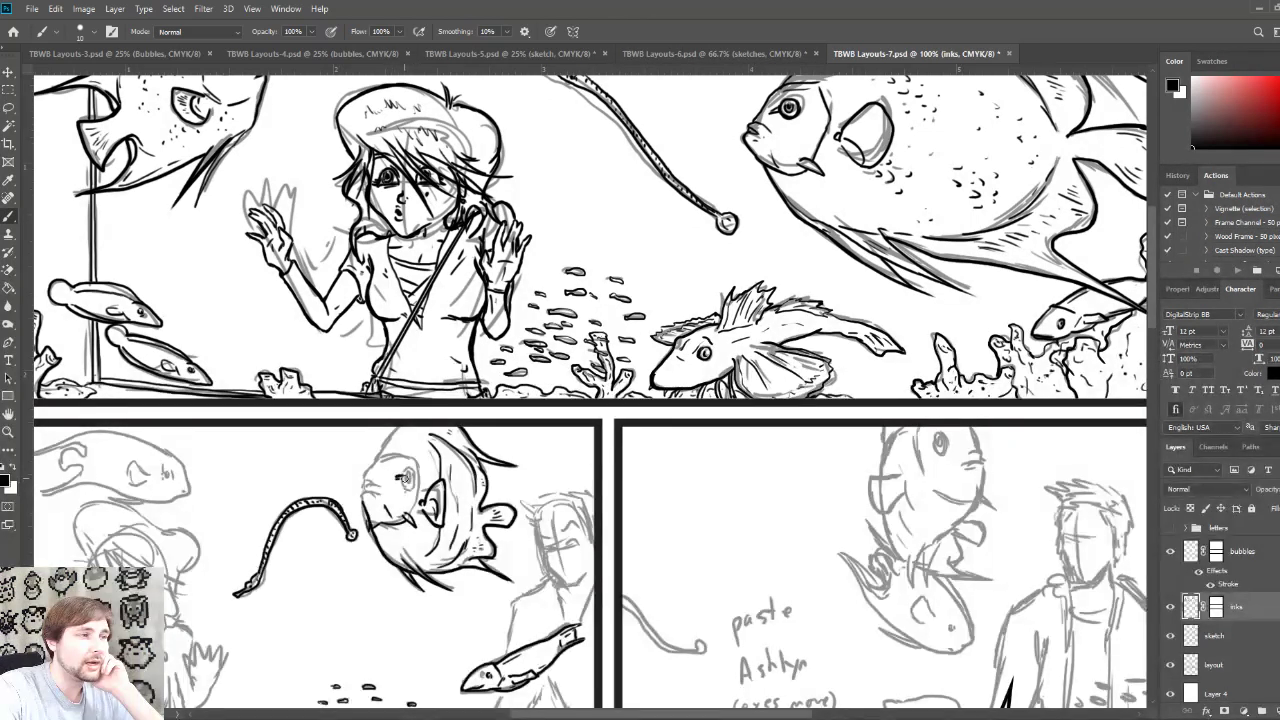
drag(400, 479, 406, 486)
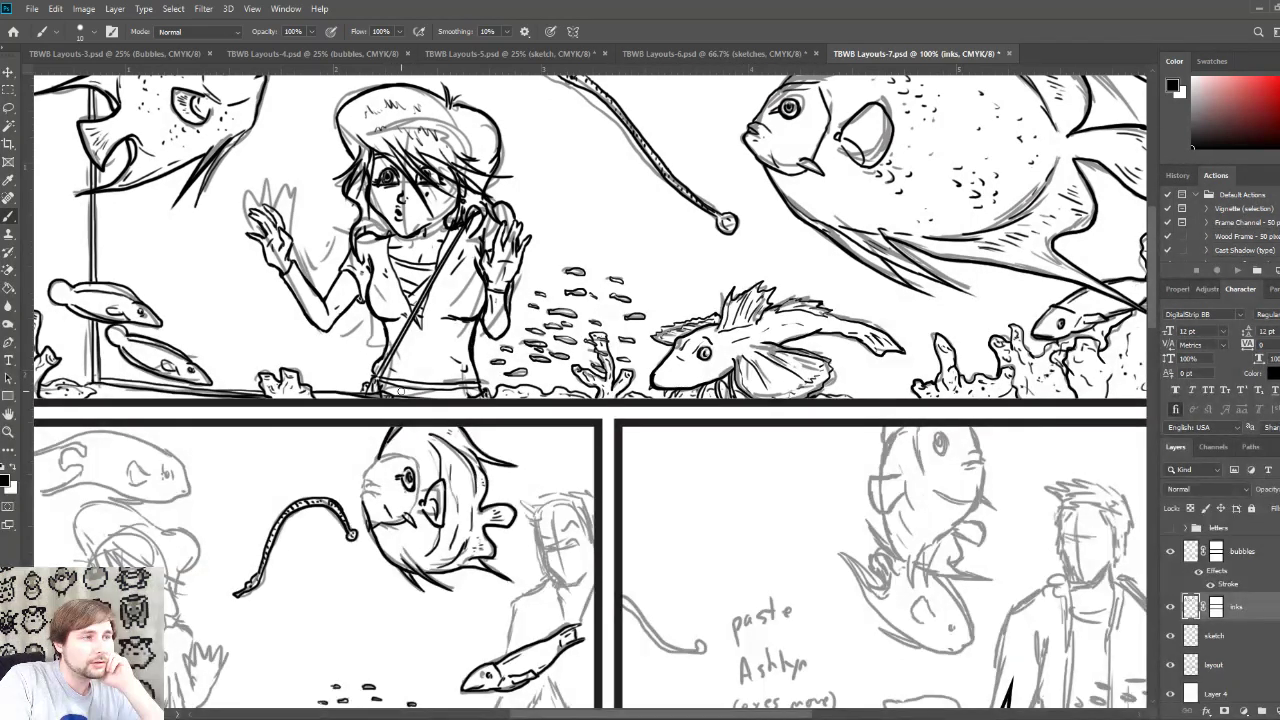
Step: Extend the big fish's head outline in ink using a tiny brush
key(bracketright)
key(bracketright)
key(bracketright)
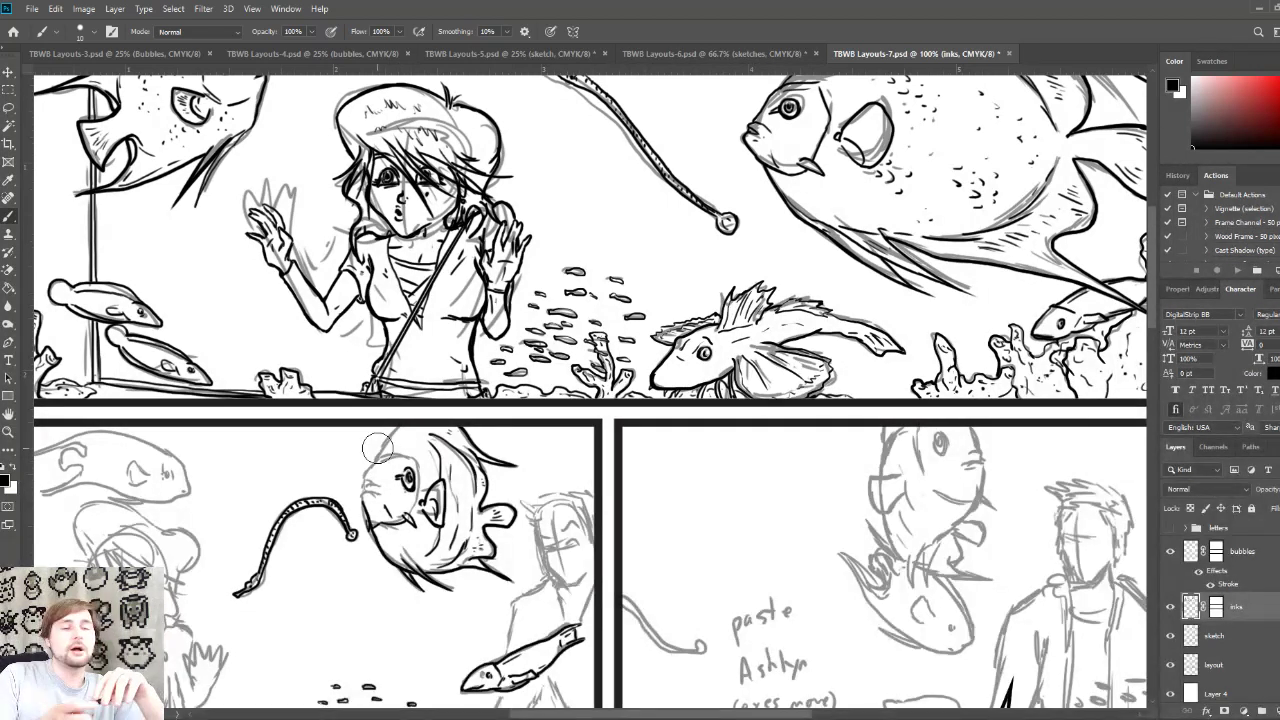
key(bracketleft)
key(bracketleft)
key(bracketleft)
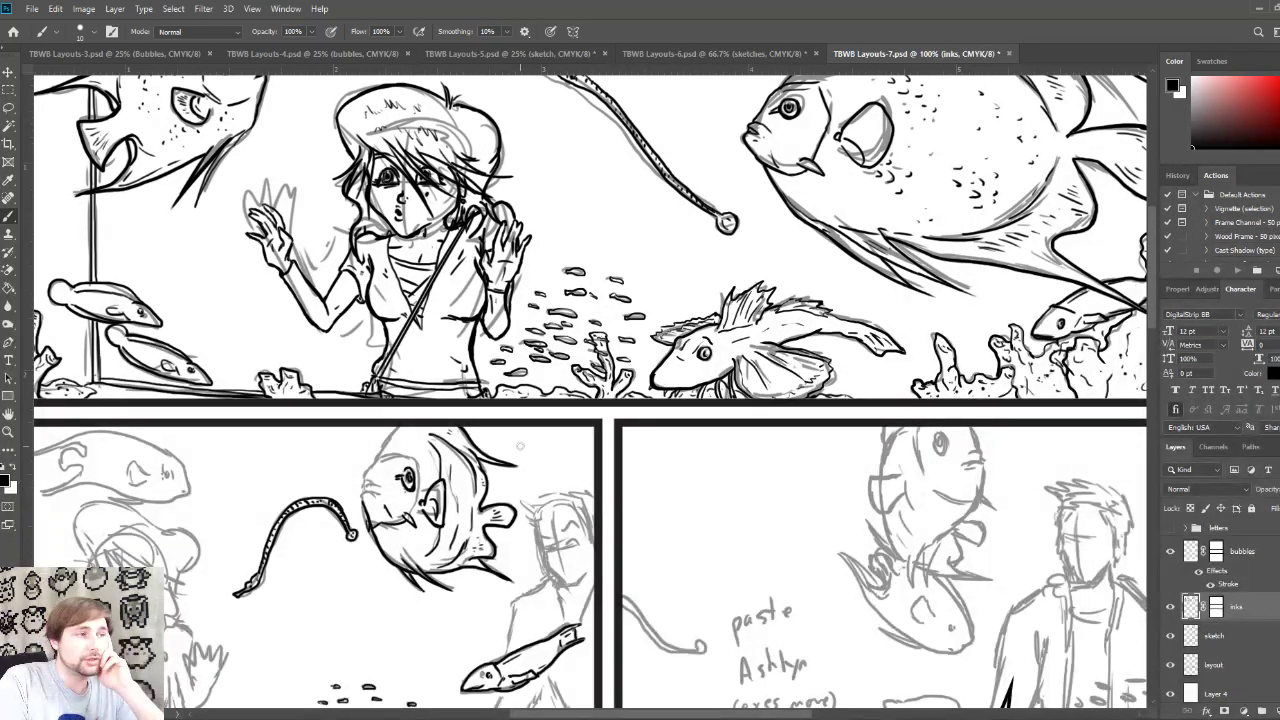
drag(387, 441, 400, 432)
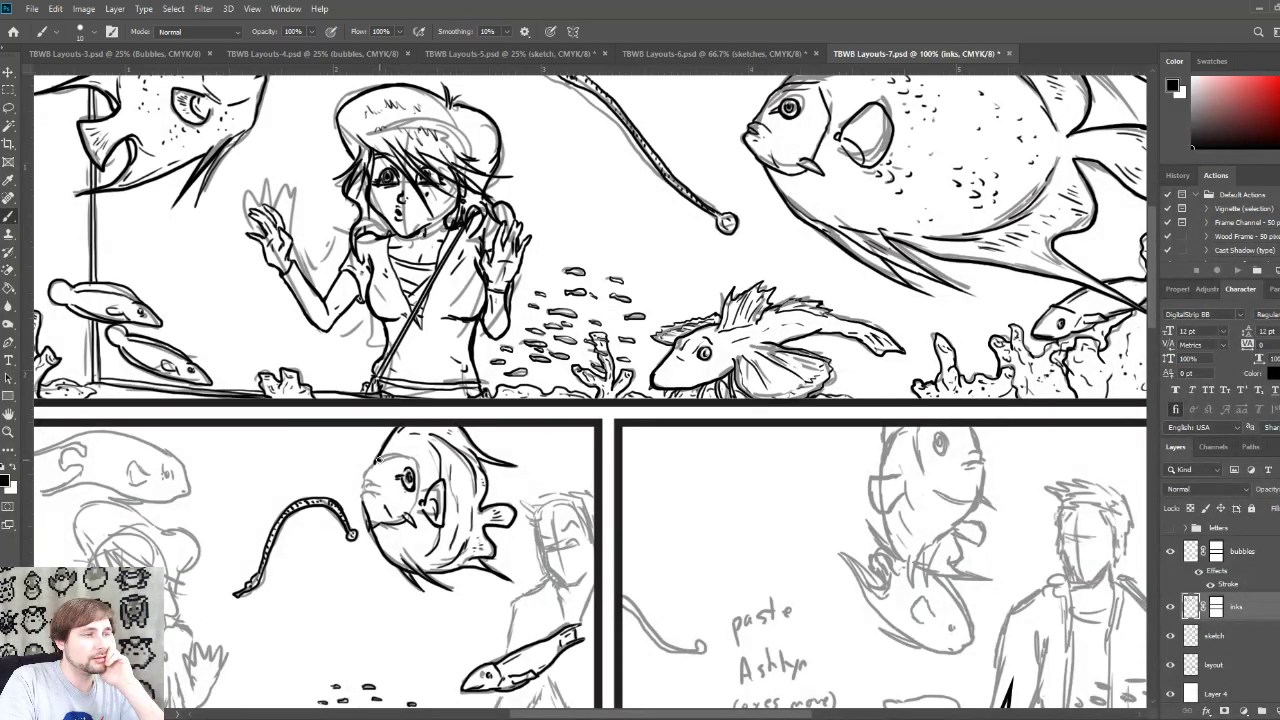
drag(384, 462, 412, 457)
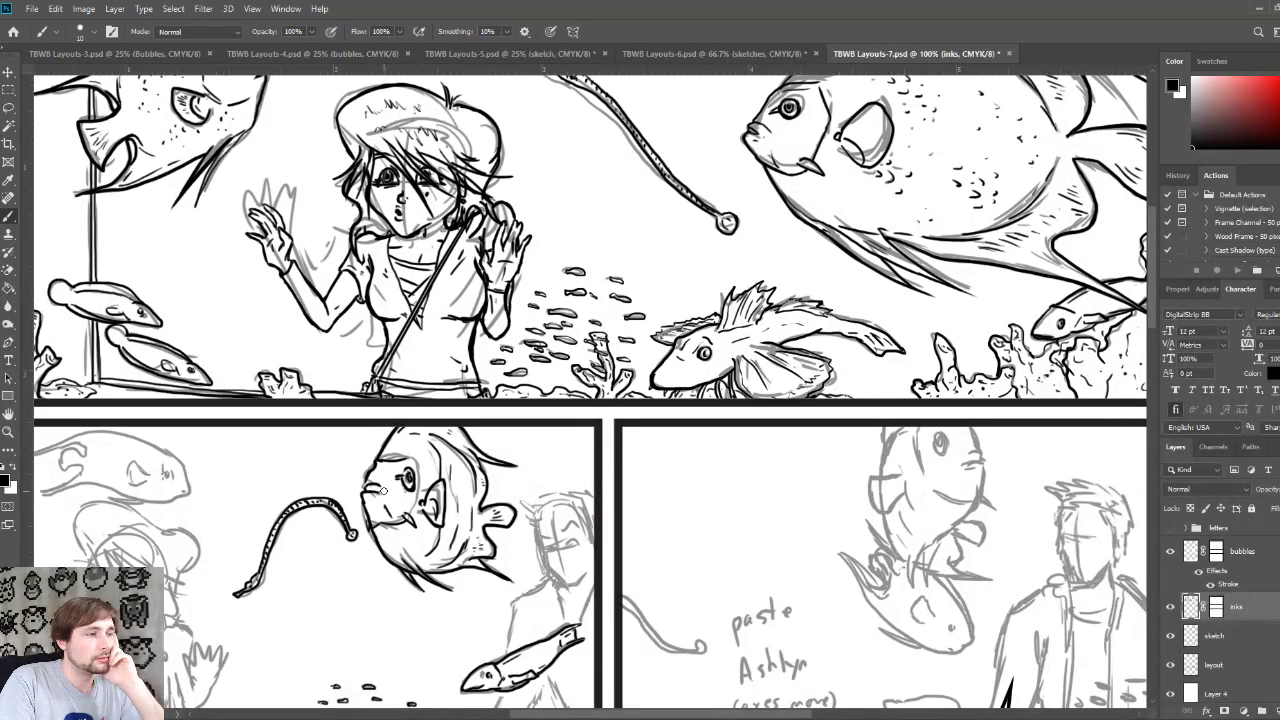
key(bracketright)
key(bracketright)
key(bracketright)
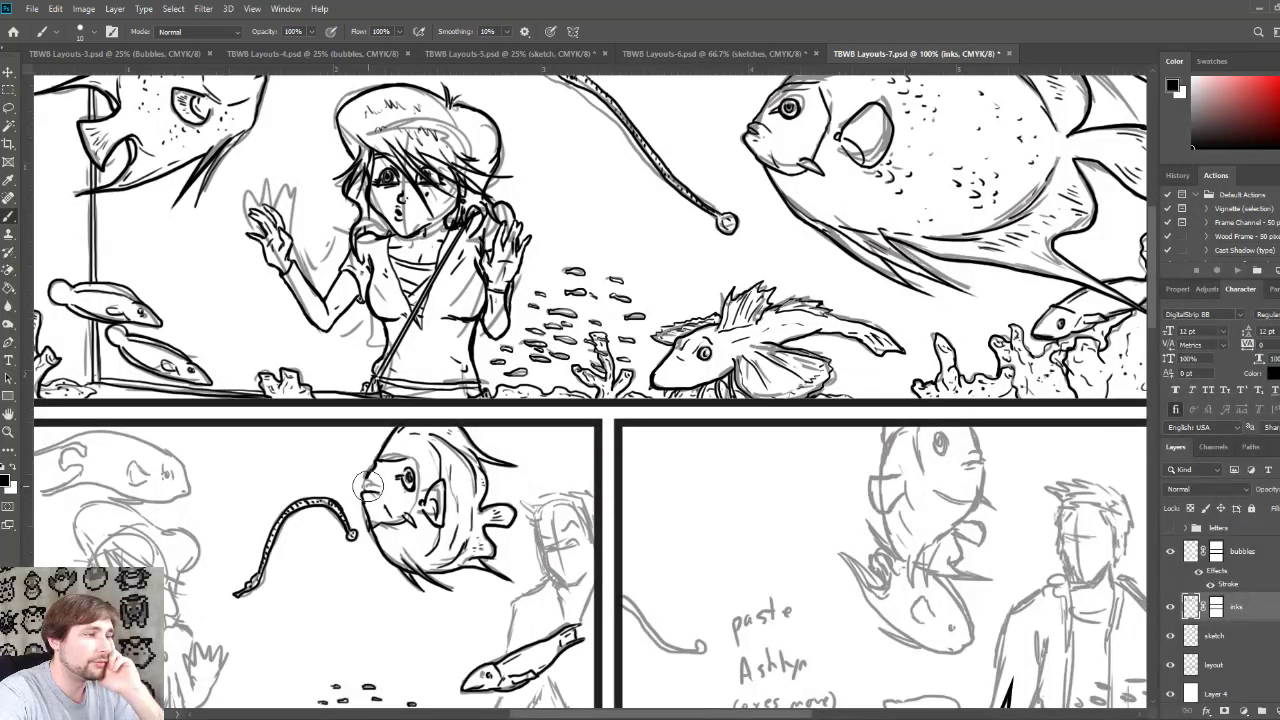
key(bracketleft)
key(bracketleft)
key(bracketleft)
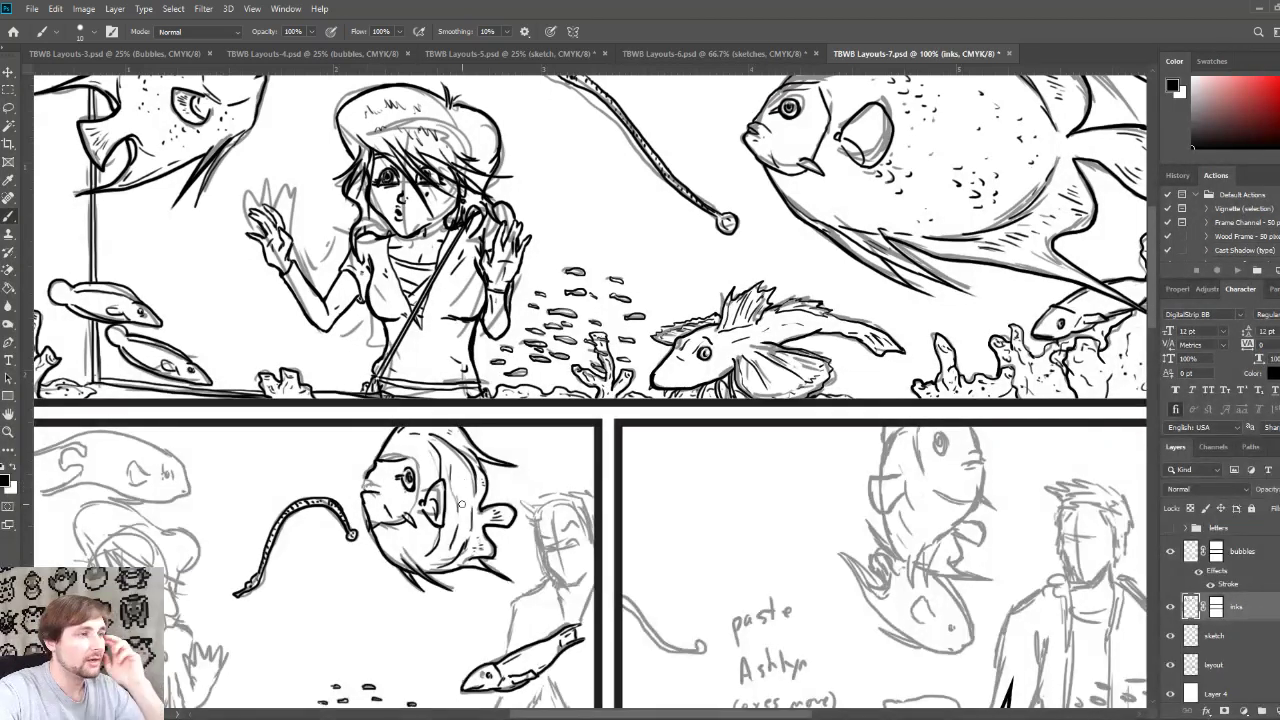
drag(412, 518, 412, 458)
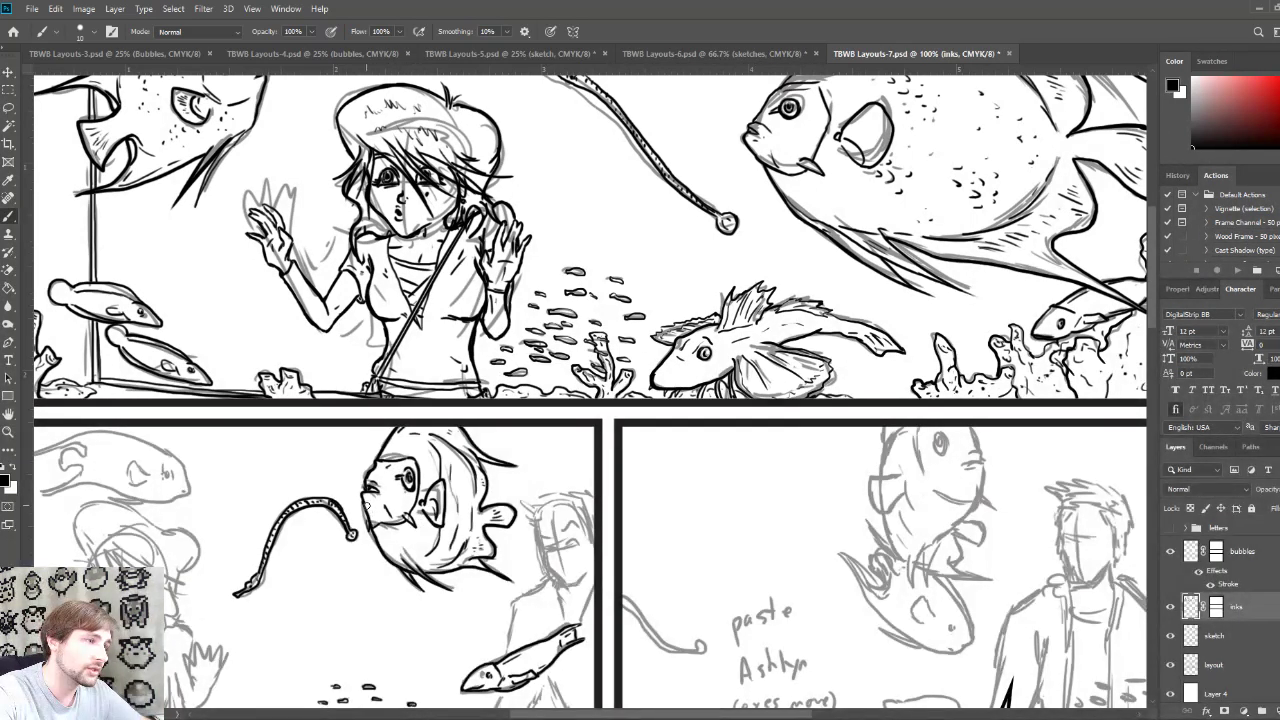
Step: Ink and darken the marks at the fish's mouth
drag(386, 508, 398, 516)
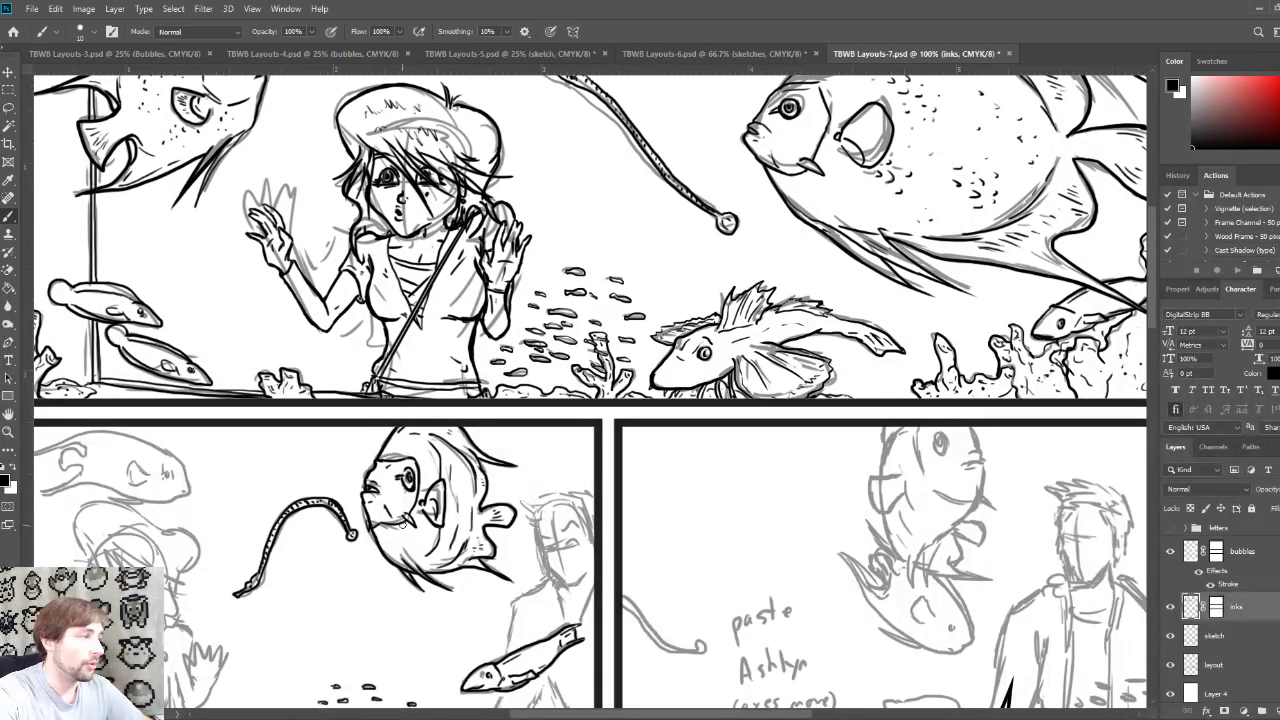
drag(414, 524, 408, 518)
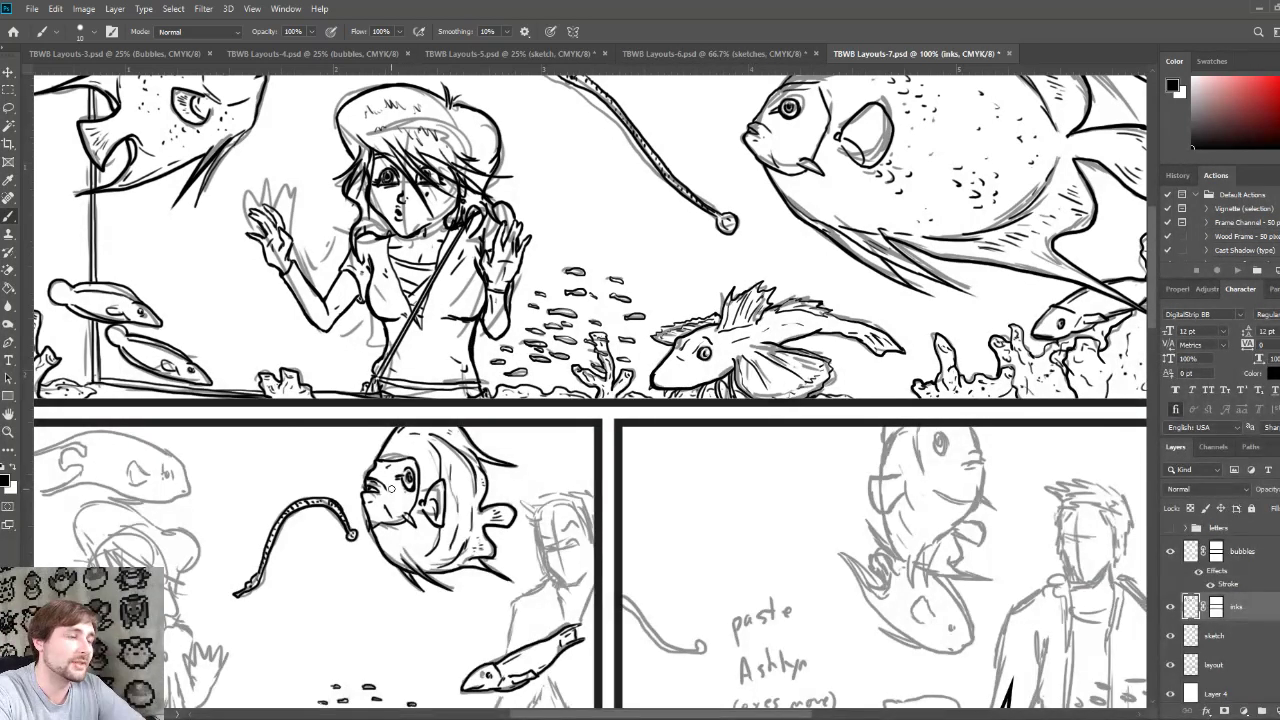
key(bracketright)
key(bracketright)
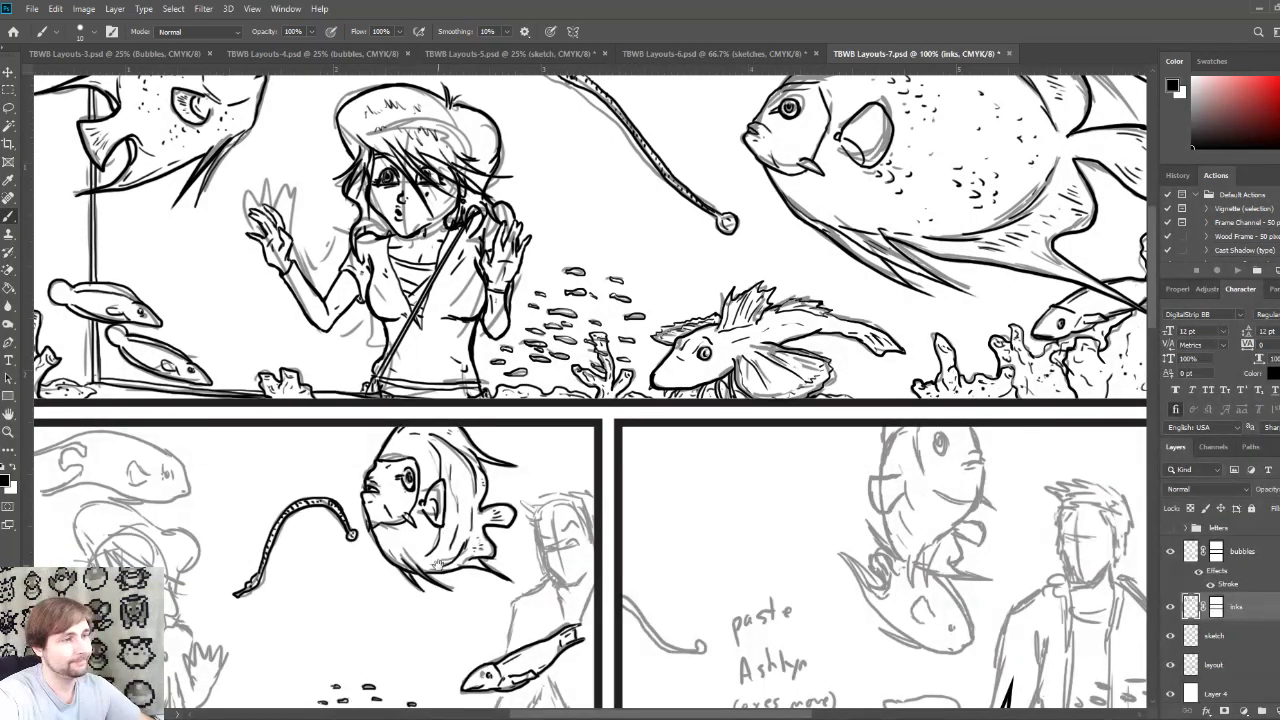
drag(420, 568, 636, 626)
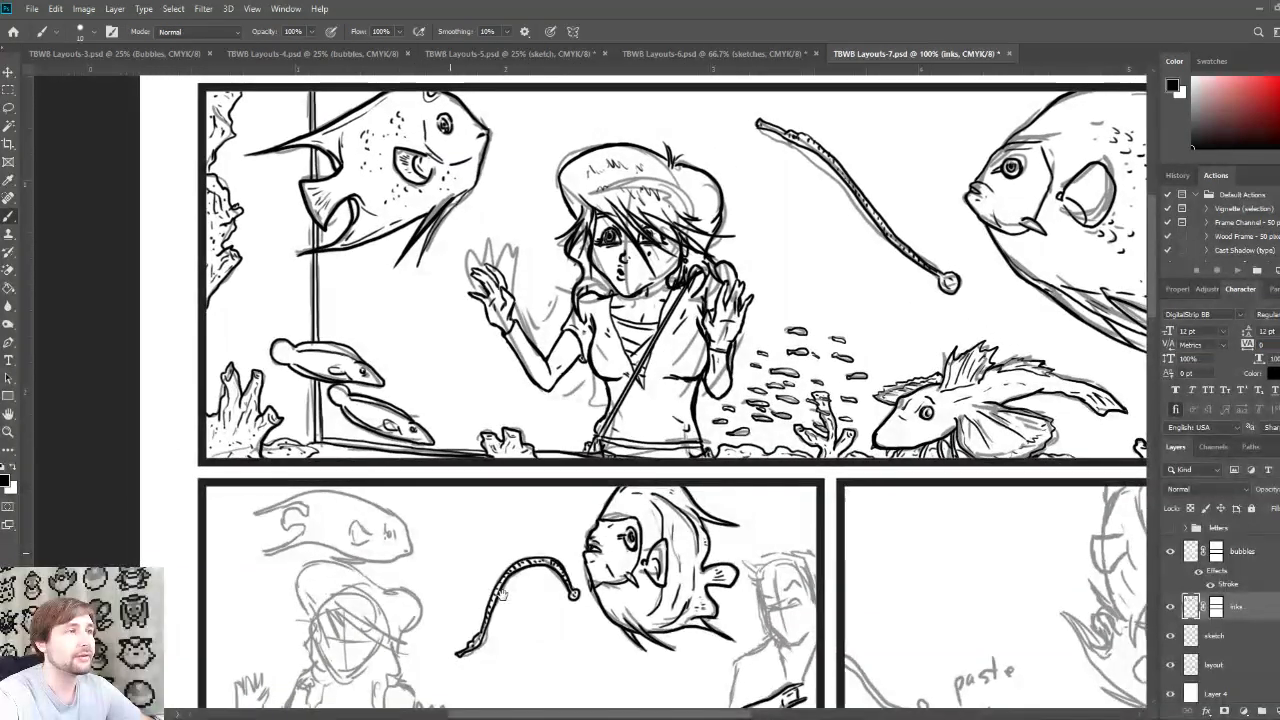
drag(502, 595, 550, 588)
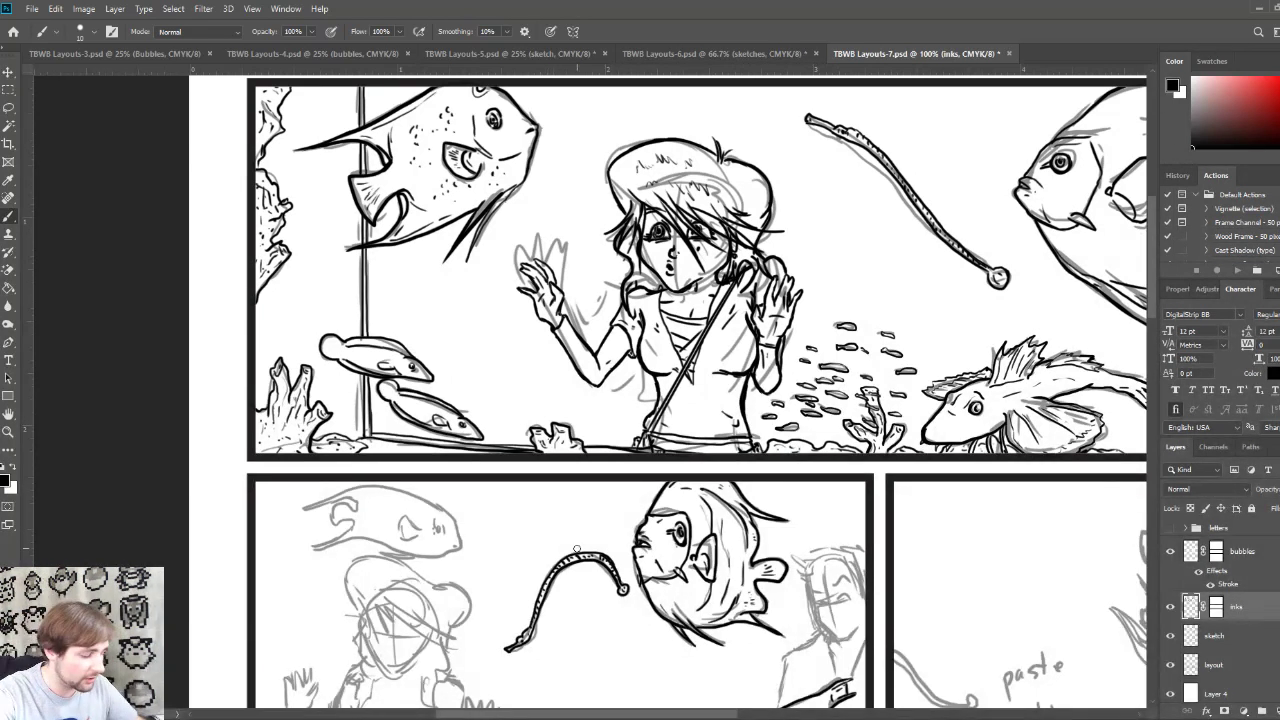
scroll(813, 398, up, 3)
scroll(813, 398, right, 5)
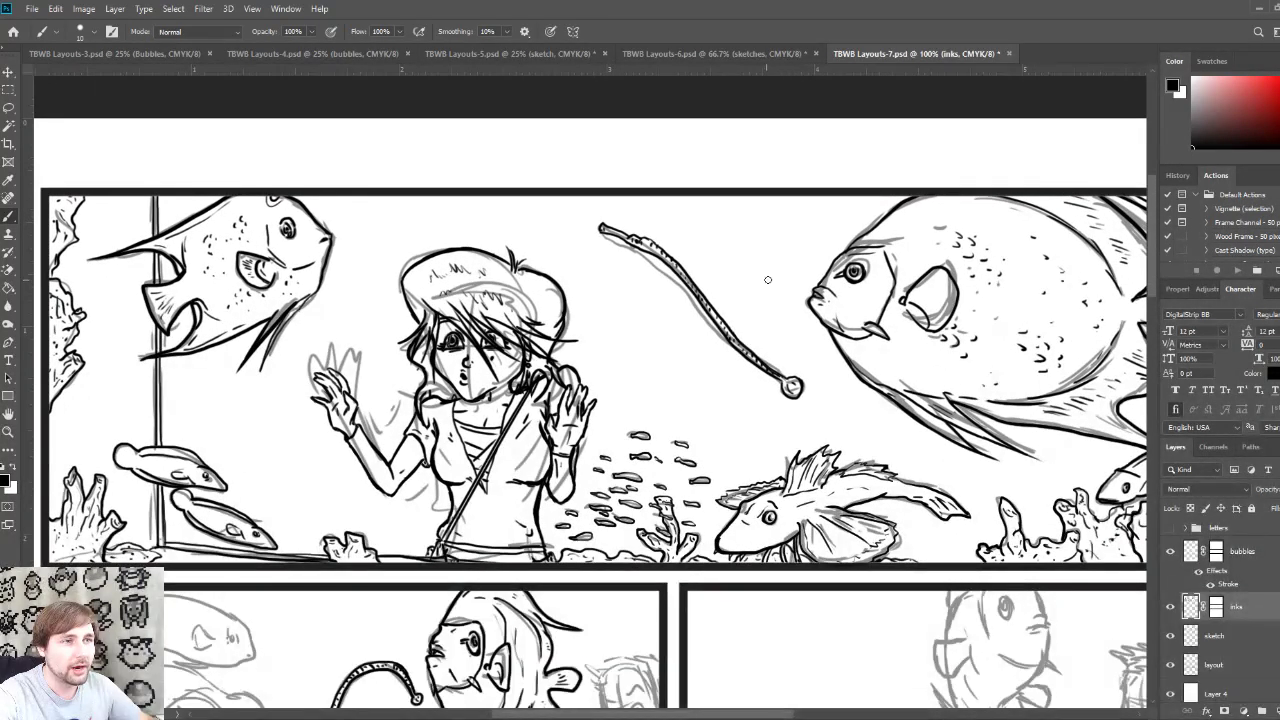
mouse_move(769, 292)
mouse_down()
mouse_move(806, 276)
mouse_move(770, 290)
mouse_move(788, 300)
mouse_up()
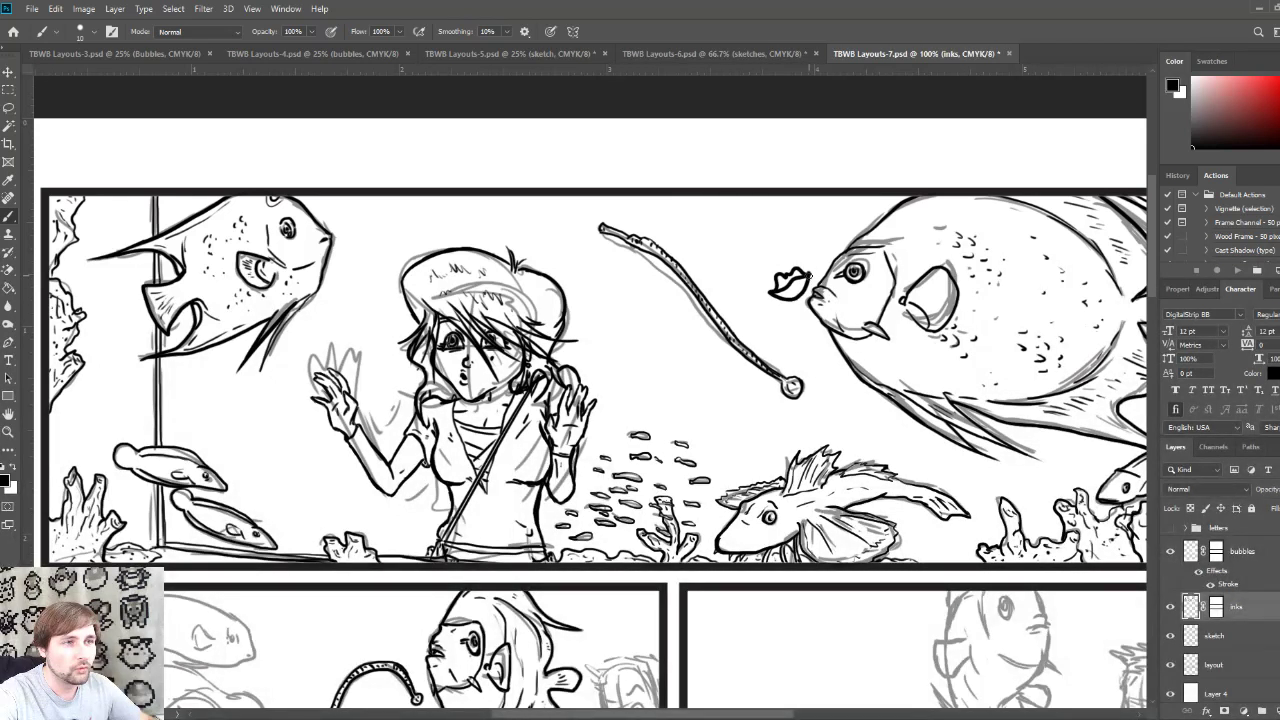
mouse_move(817, 243)
mouse_down()
mouse_move(813, 266)
mouse_move(815, 242)
mouse_up()
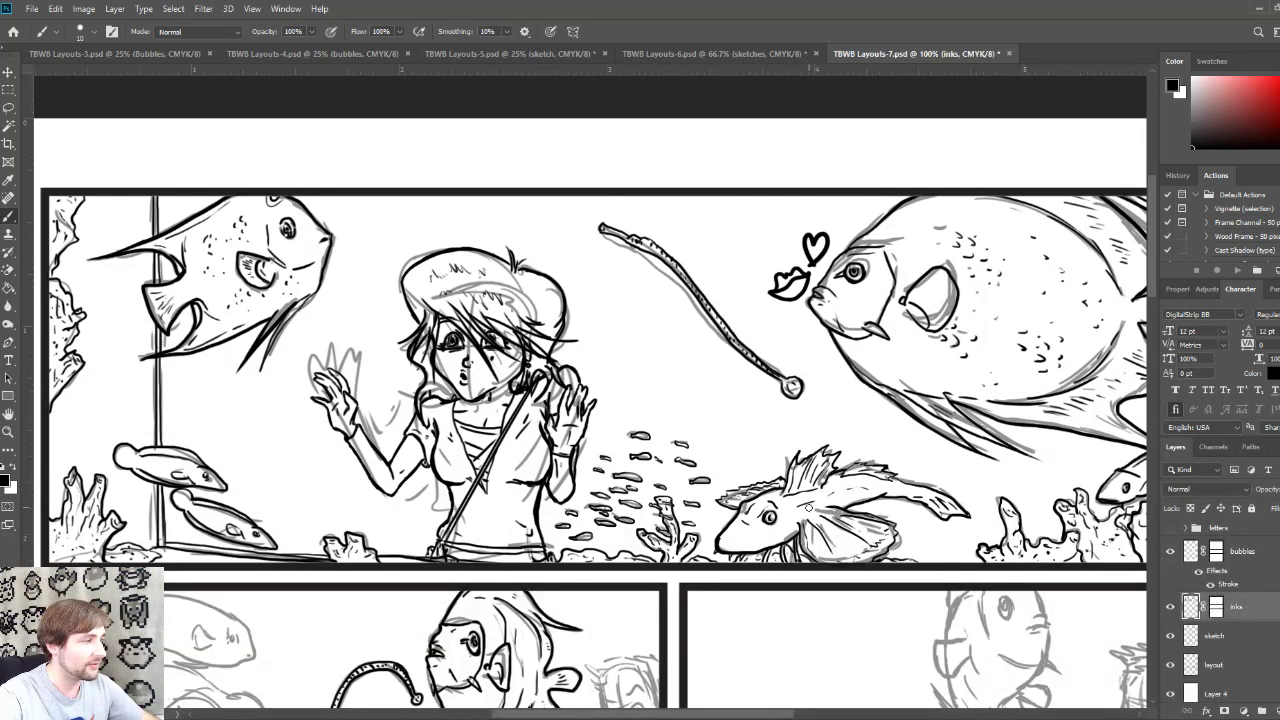
key(ctrl+z)
key(ctrl+z)
key(ctrl+z)
key(ctrl+z)
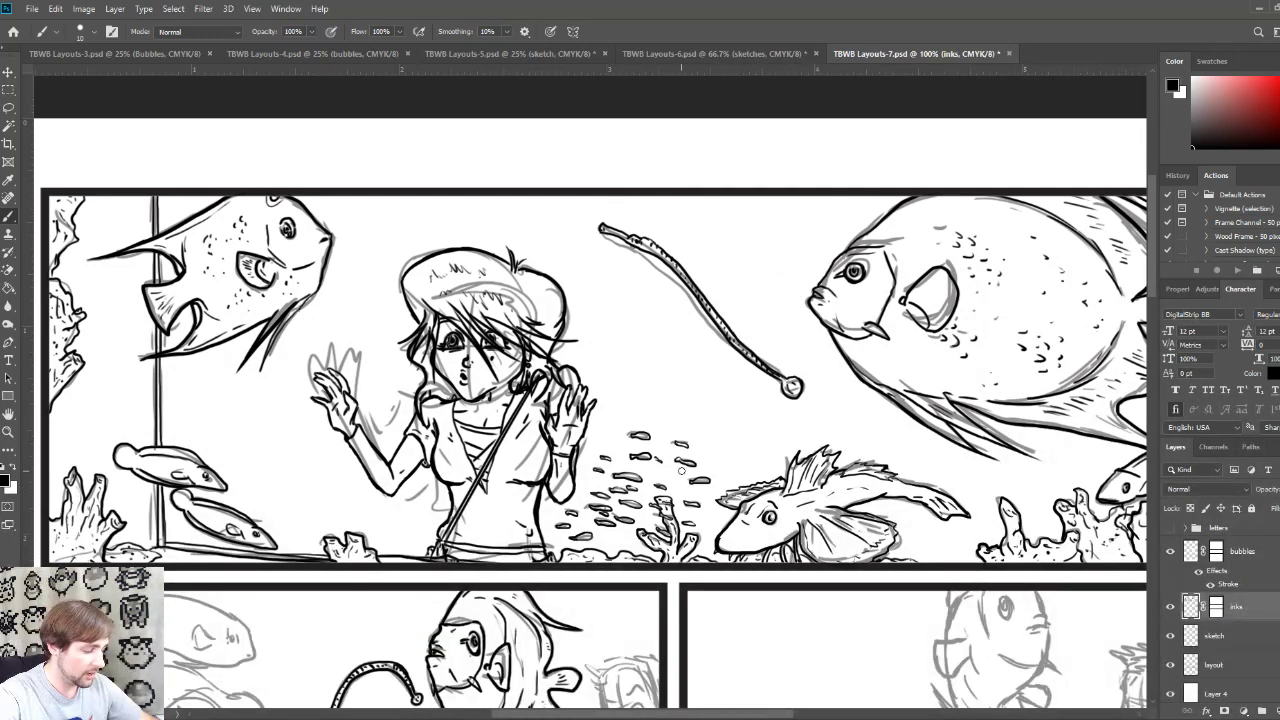
mouse_move(509, 560)
mouse_down()
mouse_move(553, 464)
mouse_move(549, 482)
mouse_up()
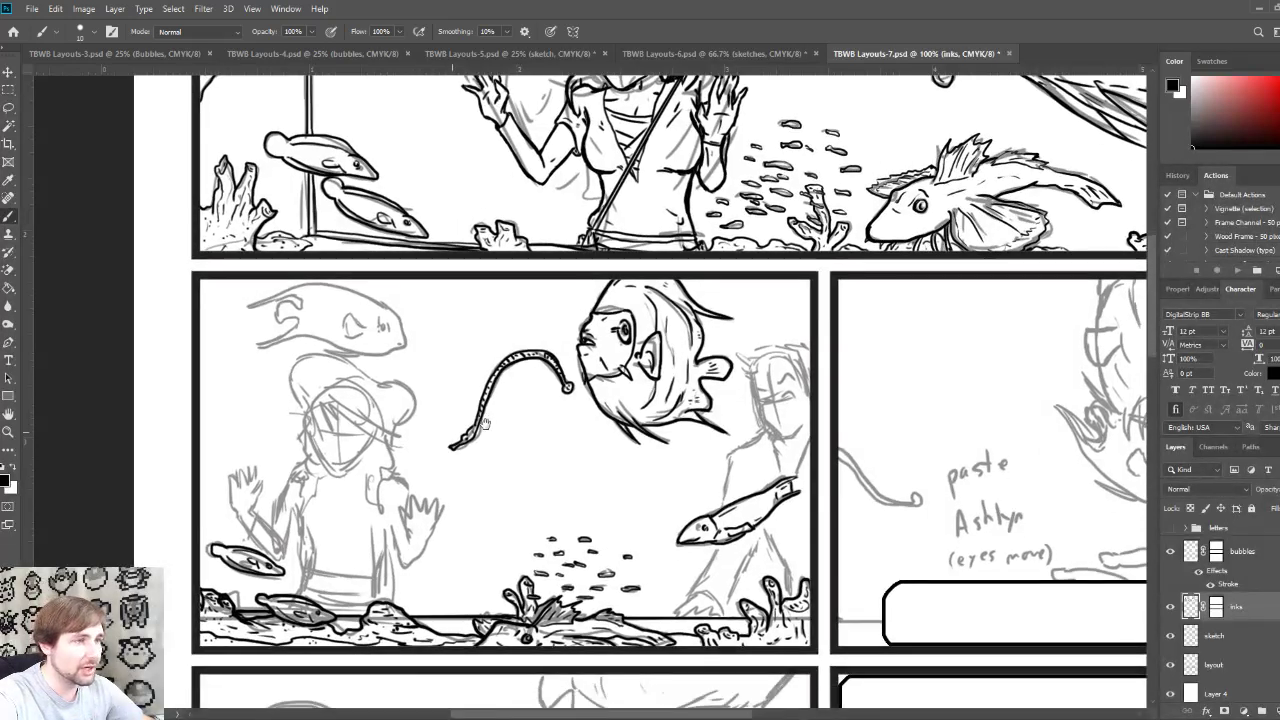
Step: Stroke a short ink line beneath the belly of the sketched fish above the girl
drag(455, 434, 486, 425)
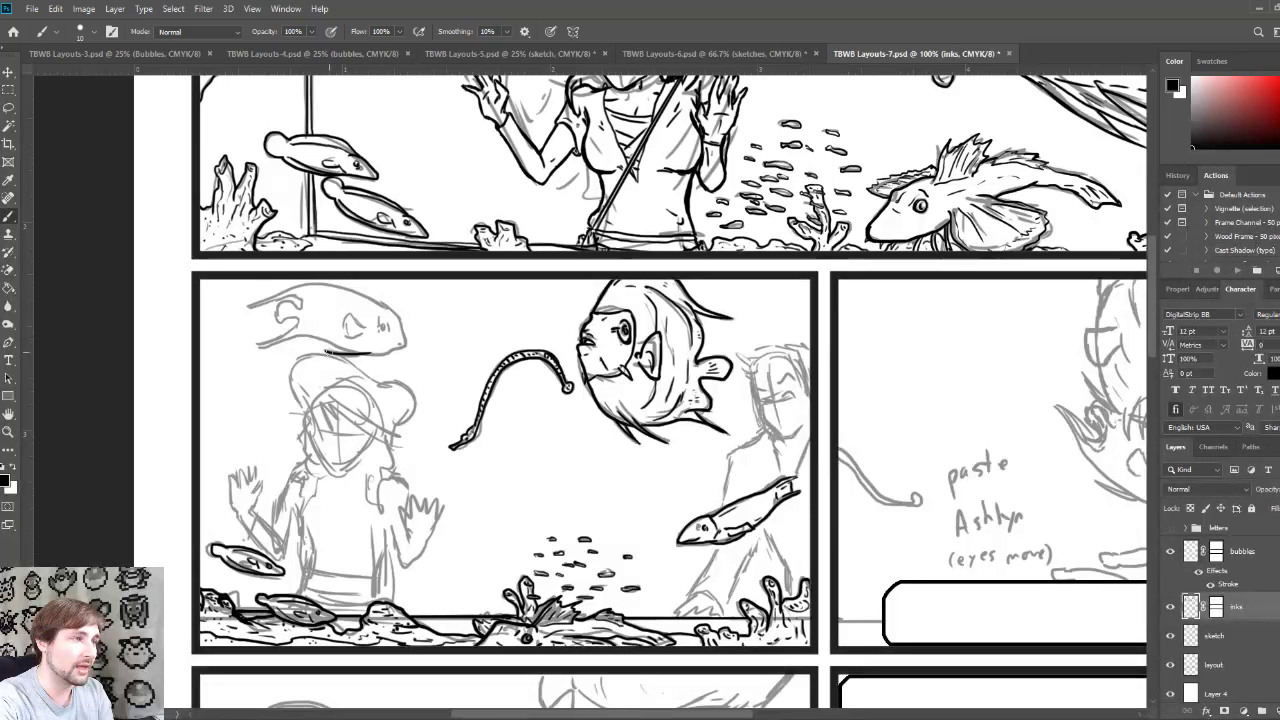
drag(325, 350, 359, 349)
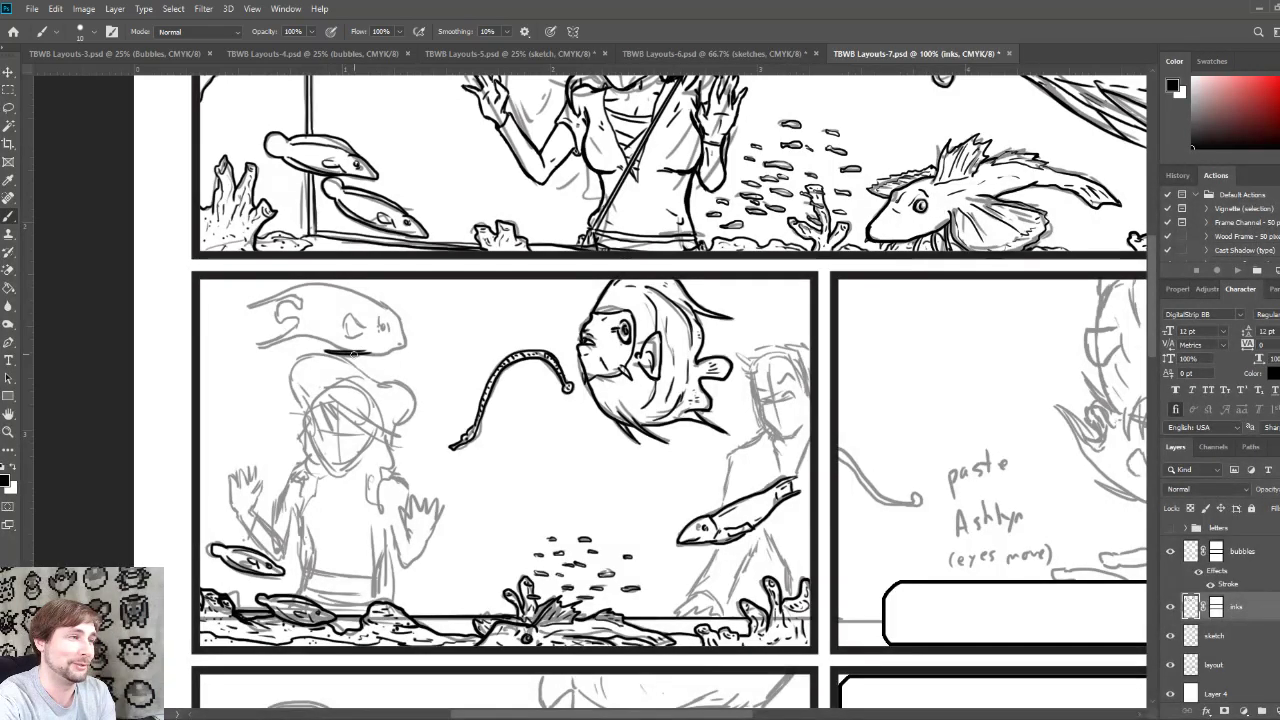
scroll(379, 356, up, 5)
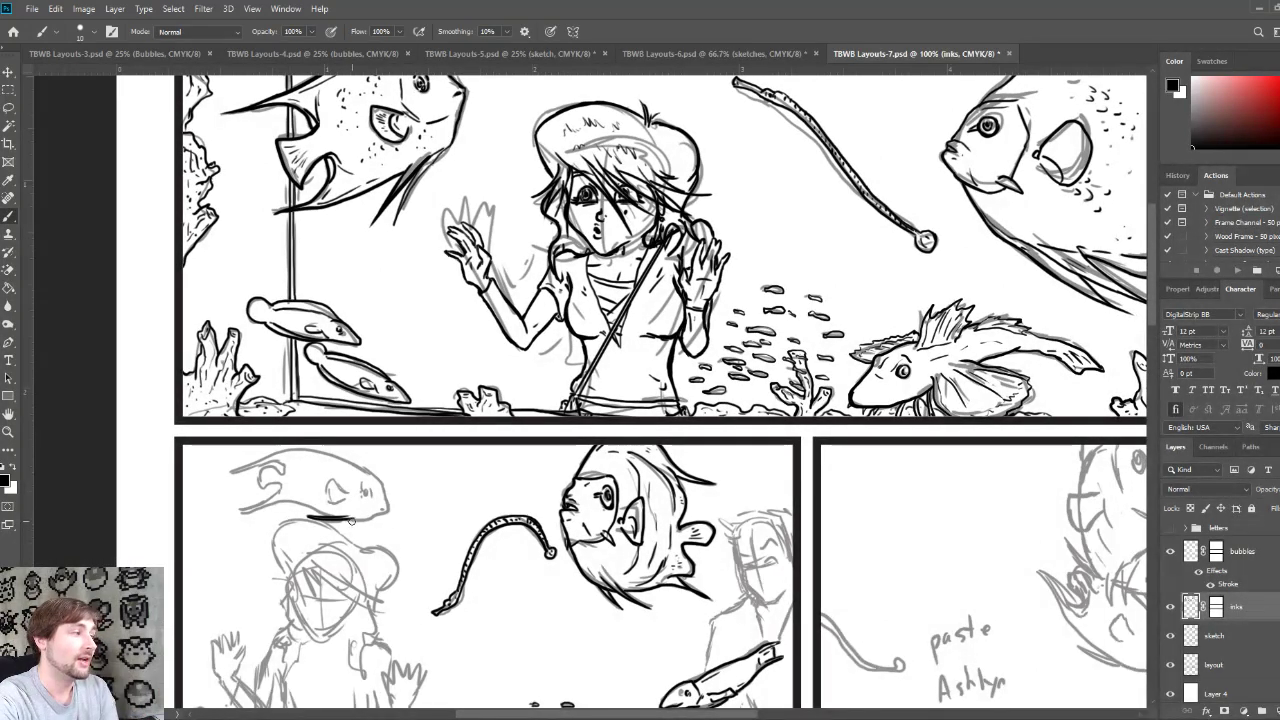
mouse_move(350, 517)
mouse_down()
mouse_move(378, 513)
mouse_move(380, 478)
mouse_up()
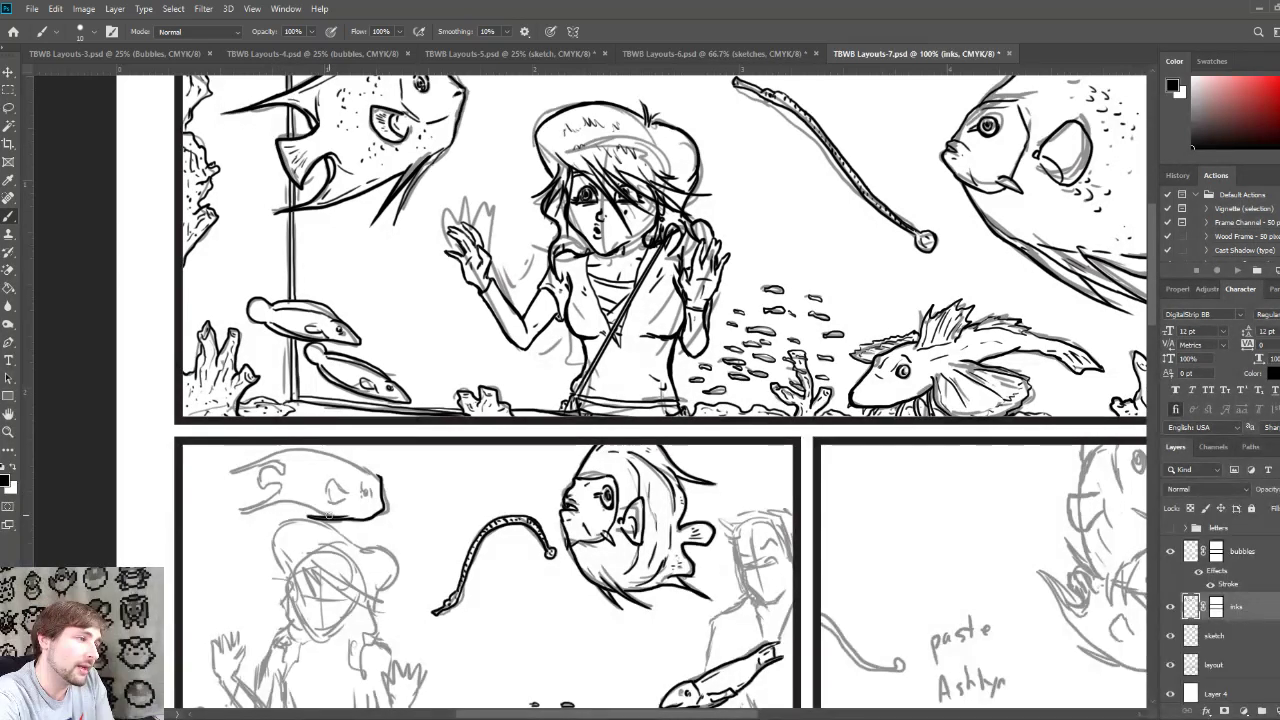
mouse_move(324, 514)
mouse_down()
mouse_move(213, 507)
mouse_move(262, 467)
mouse_move(229, 471)
mouse_move(276, 452)
mouse_move(383, 481)
mouse_up()
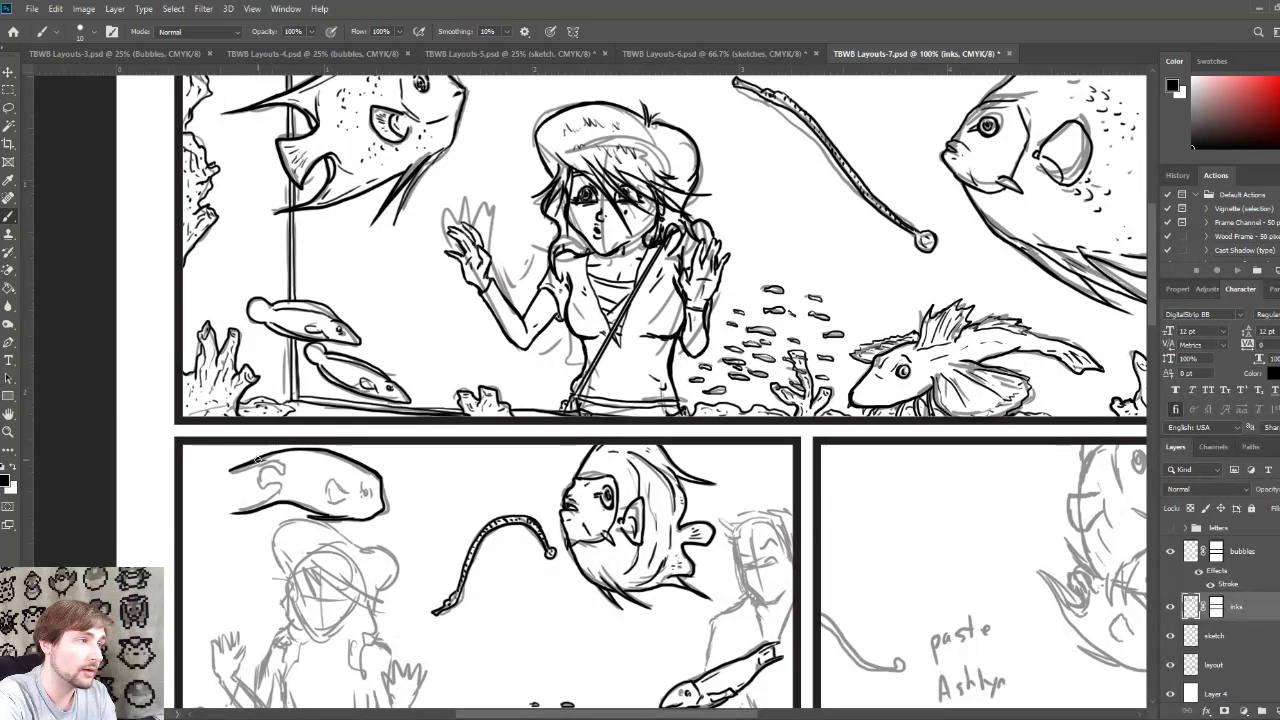
drag(236, 508, 256, 506)
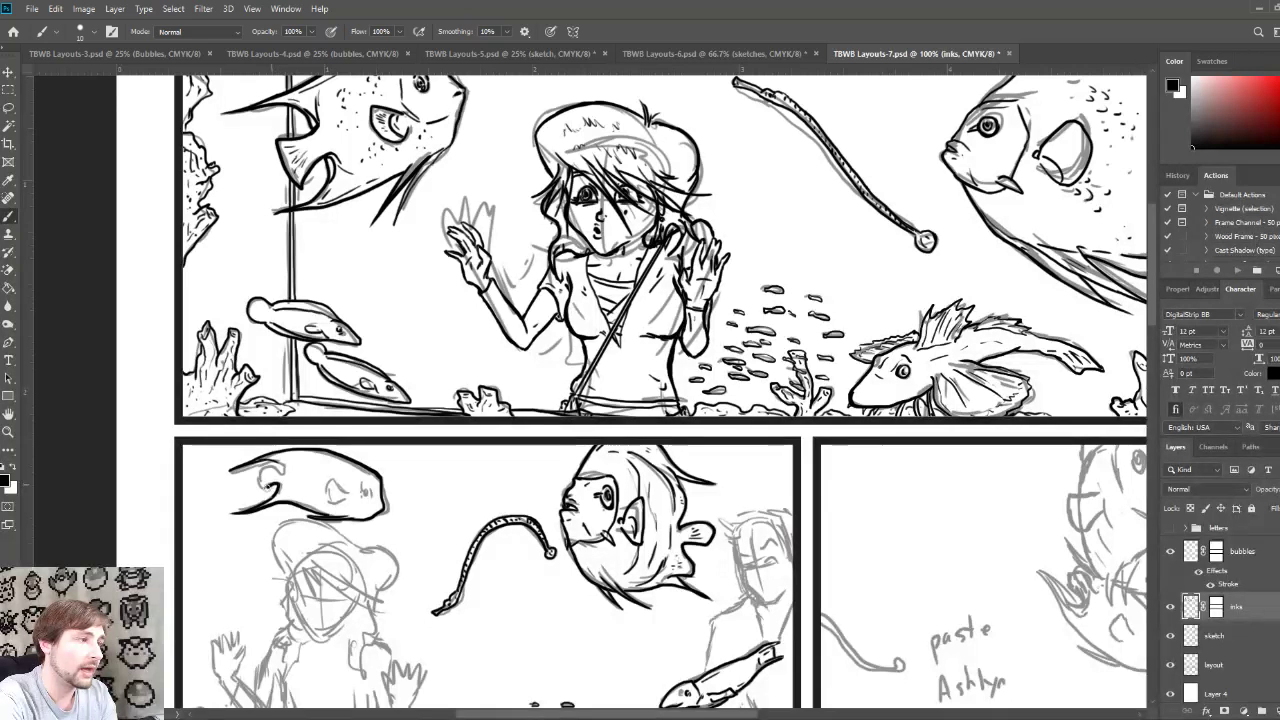
drag(262, 492, 264, 470)
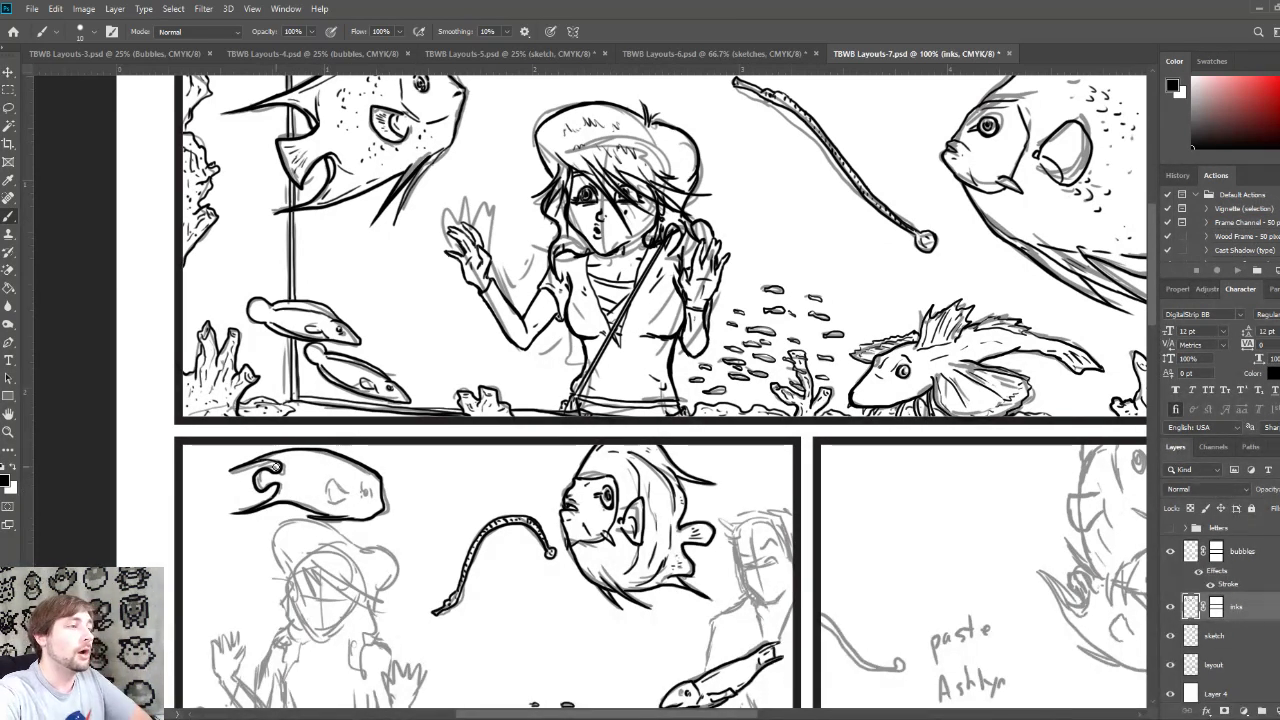
mouse_move(262, 480)
mouse_down()
mouse_move(248, 512)
mouse_move(248, 476)
mouse_up()
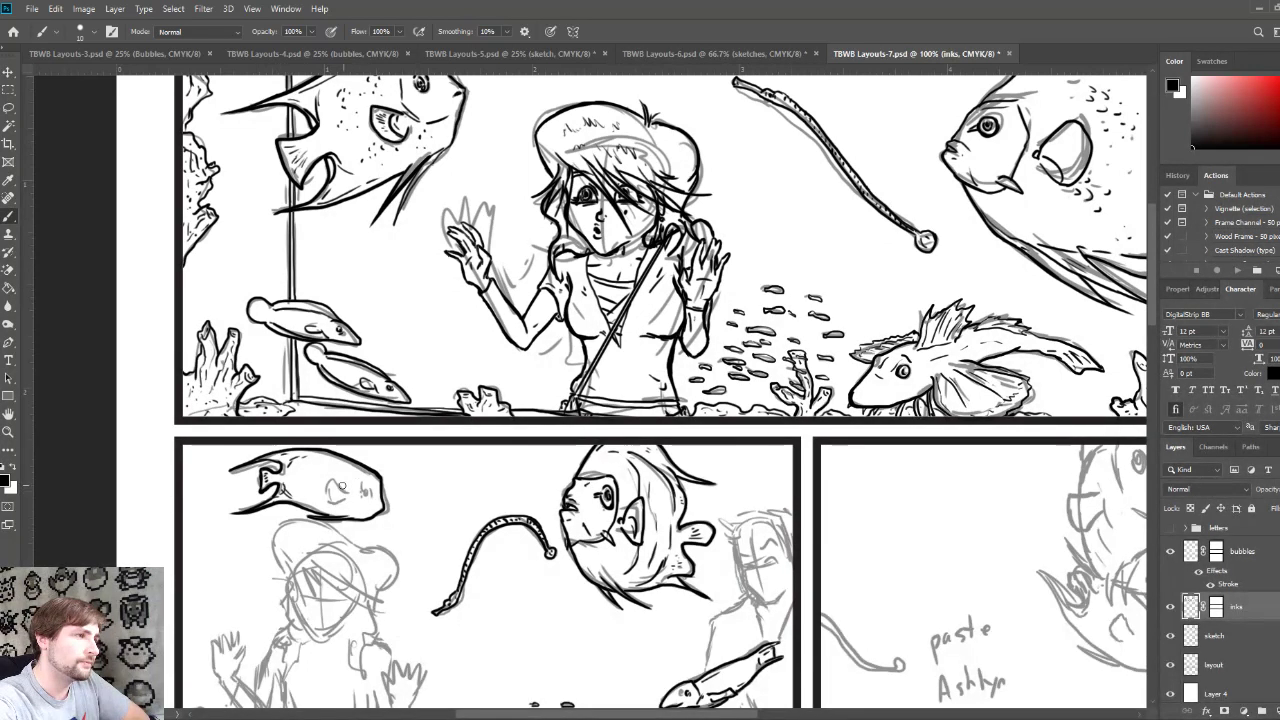
mouse_move(333, 478)
mouse_down()
mouse_move(330, 501)
mouse_move(340, 493)
mouse_up()
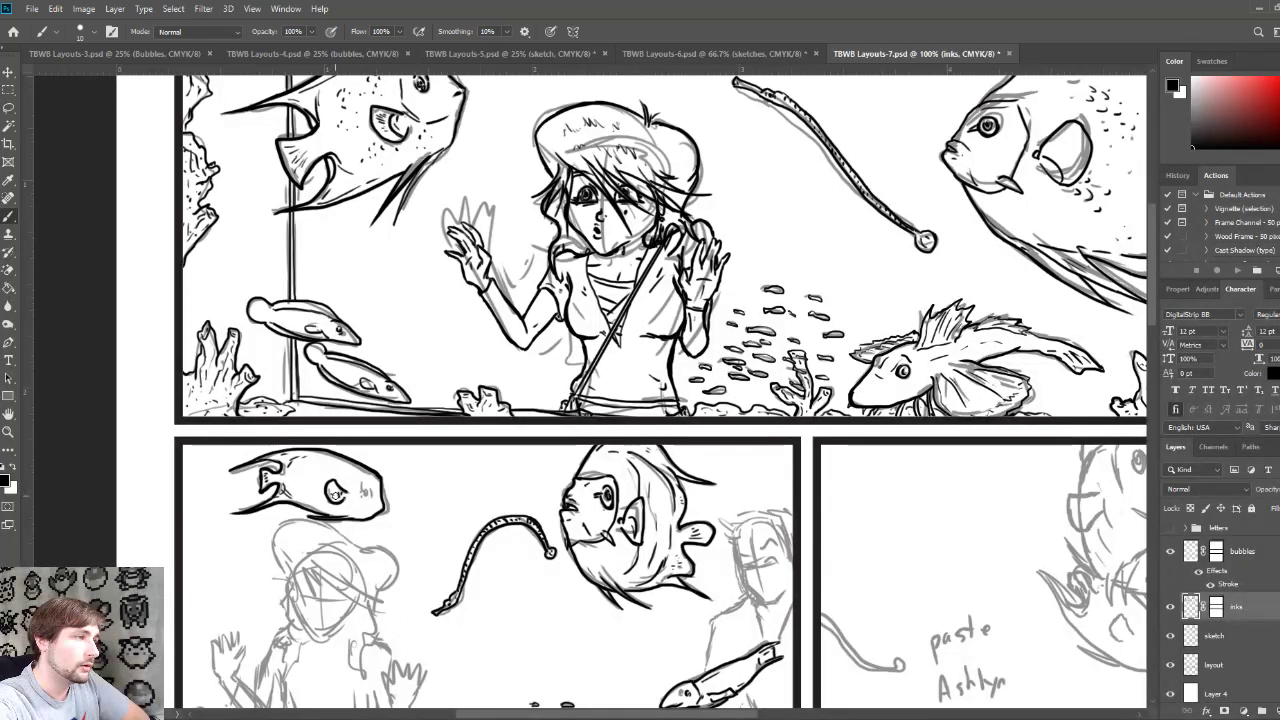
drag(358, 480, 356, 494)
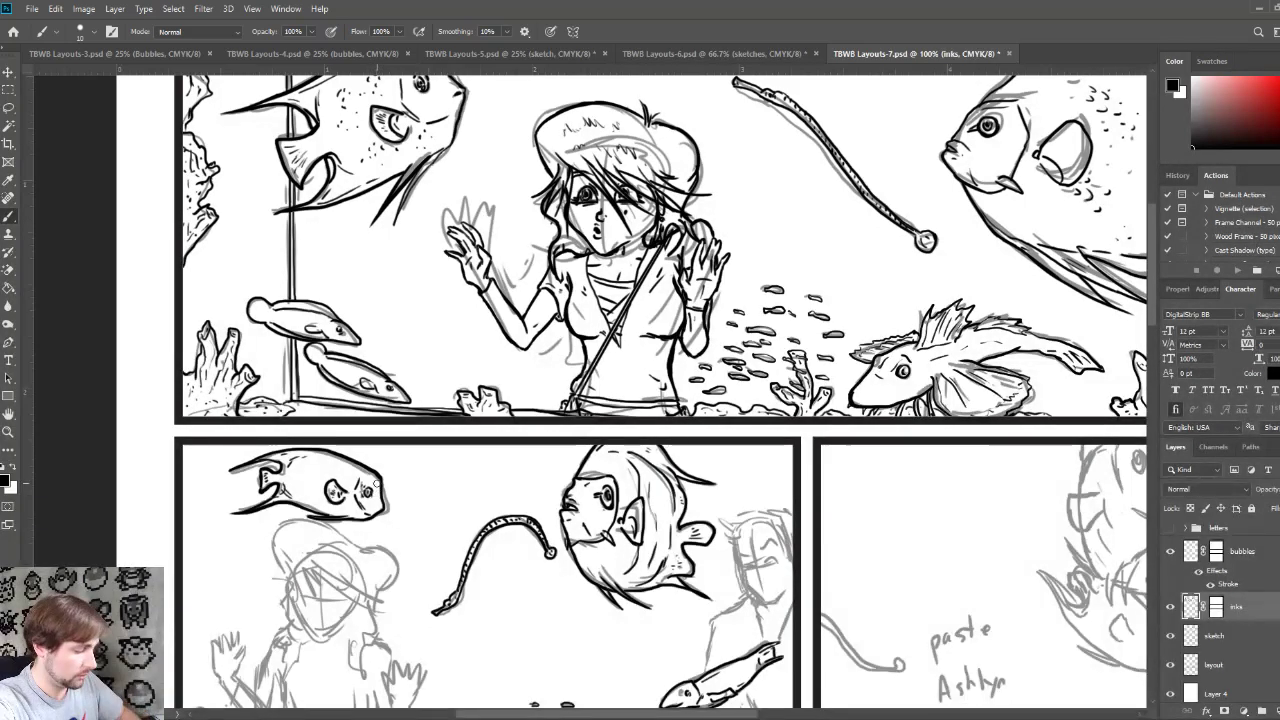
drag(385, 505, 371, 515)
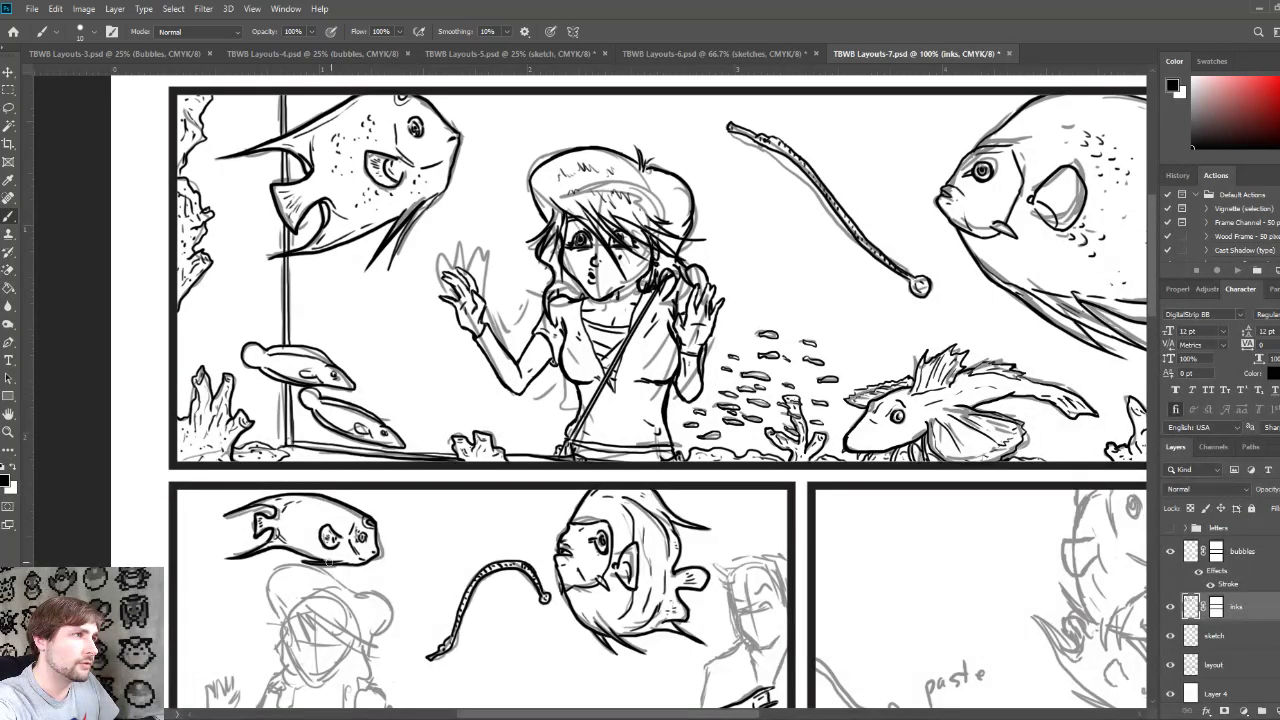
scroll(360, 570, down, 5)
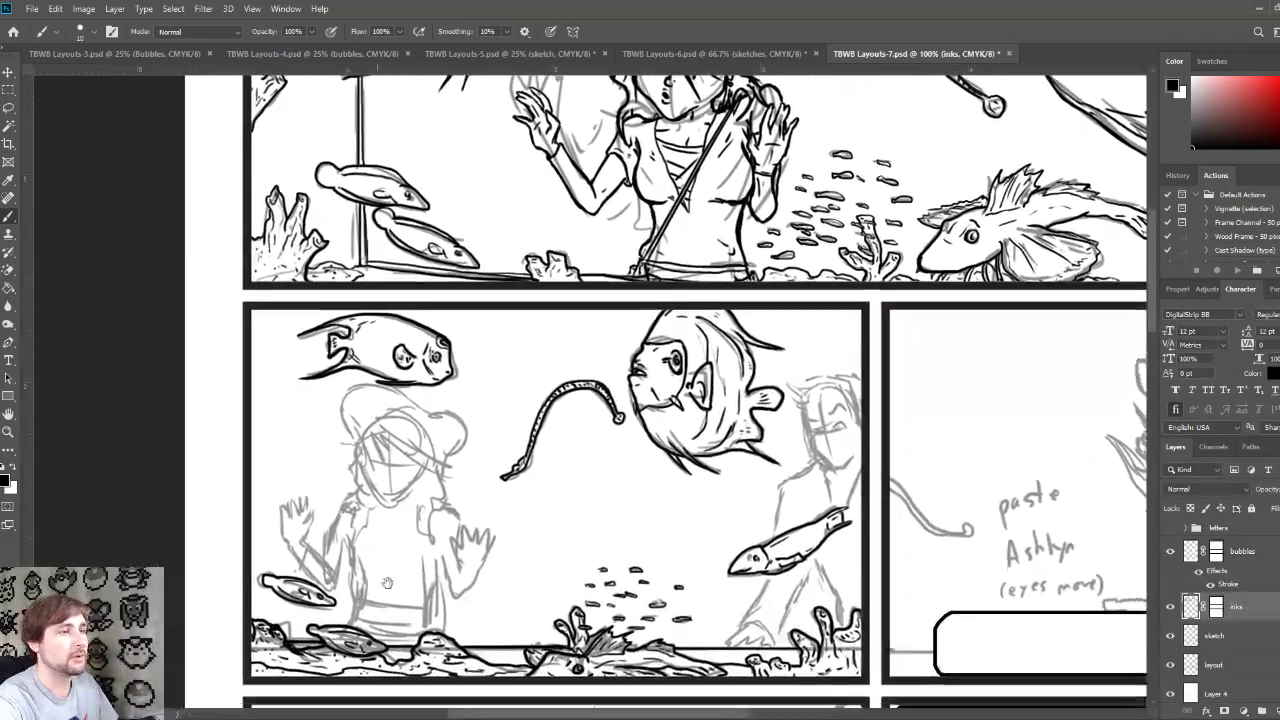
mouse_move(387, 582)
mouse_down()
mouse_move(364, 526)
mouse_move(330, 513)
mouse_up()
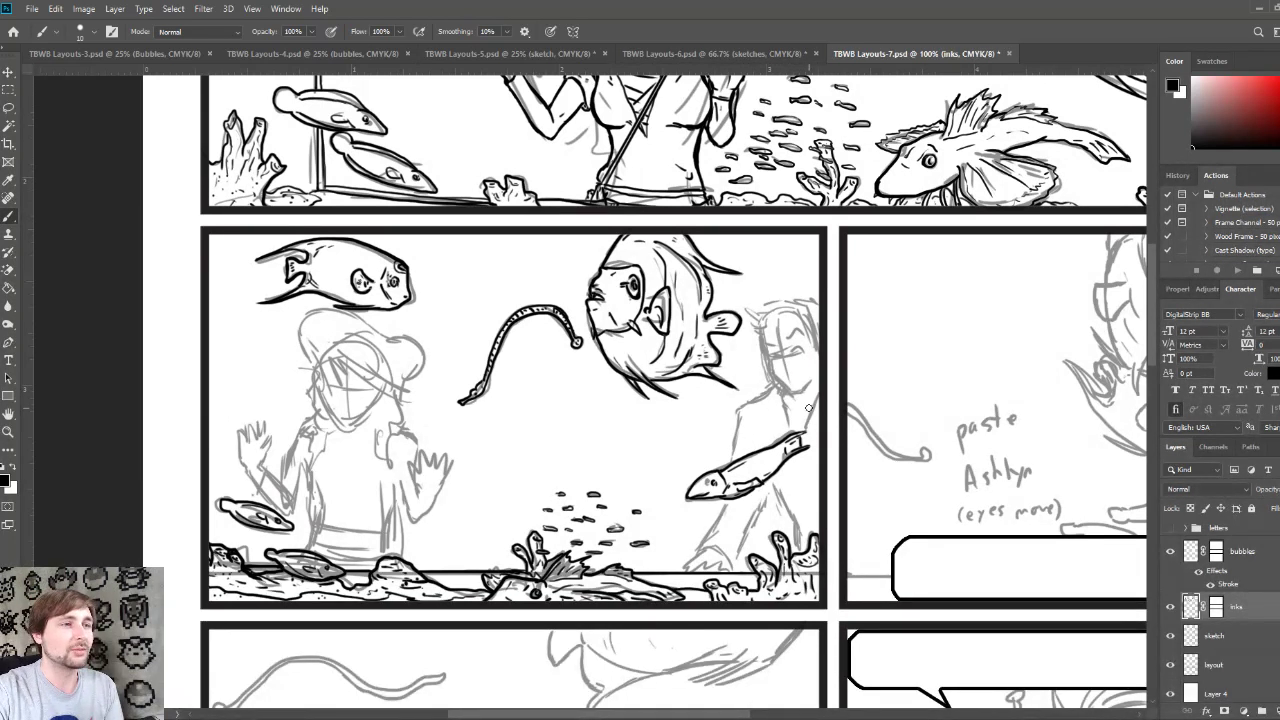
drag(741, 184, 613, 528)
scroll(614, 524, up, 1)
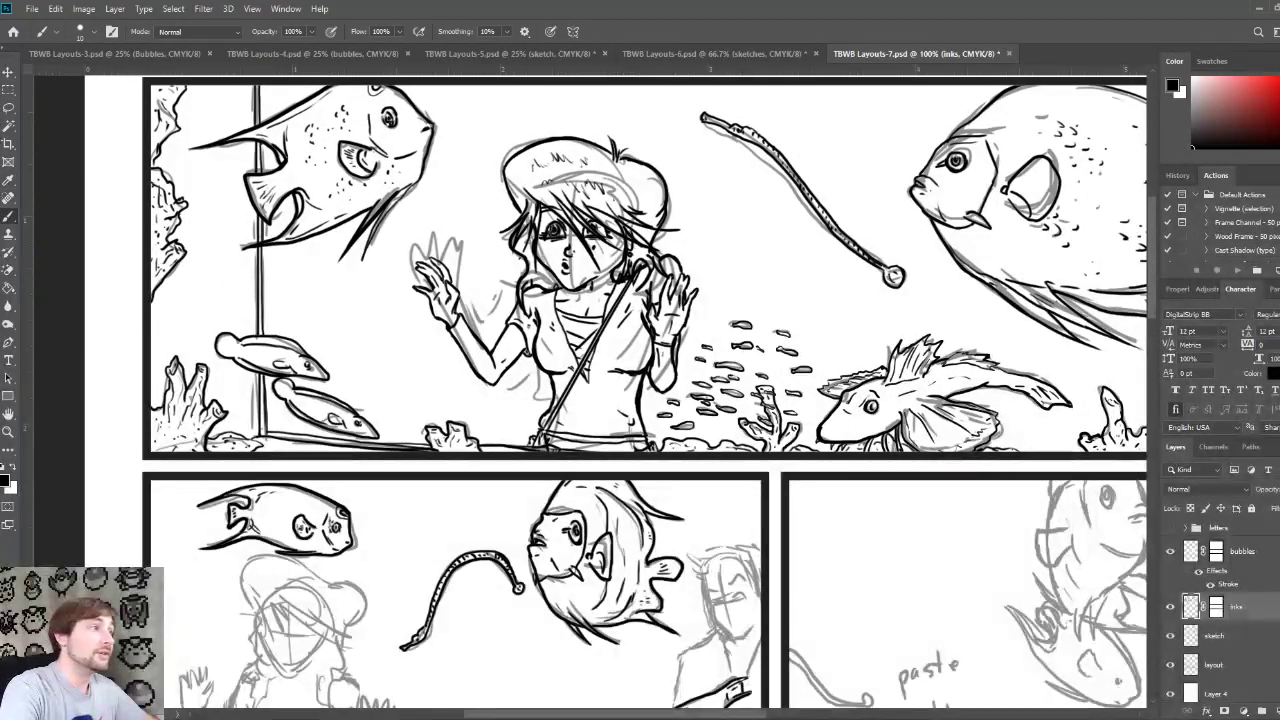
Step: Lasso the inked girl in the top panel and copy her onto Layer 5
click(8, 108)
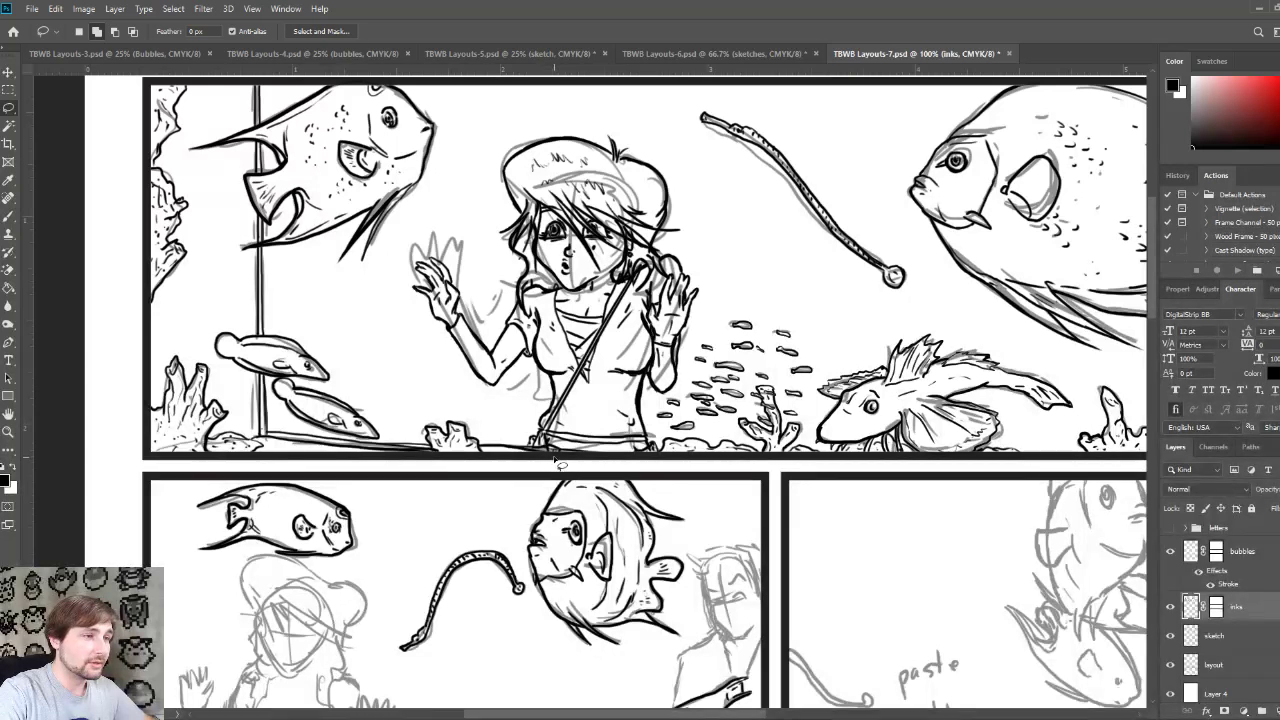
mouse_move(526, 454)
mouse_down()
mouse_move(462, 382)
mouse_move(406, 260)
mouse_move(494, 141)
mouse_move(554, 112)
mouse_move(608, 118)
mouse_move(693, 160)
mouse_move(715, 288)
mouse_up()
drag(686, 356, 666, 402)
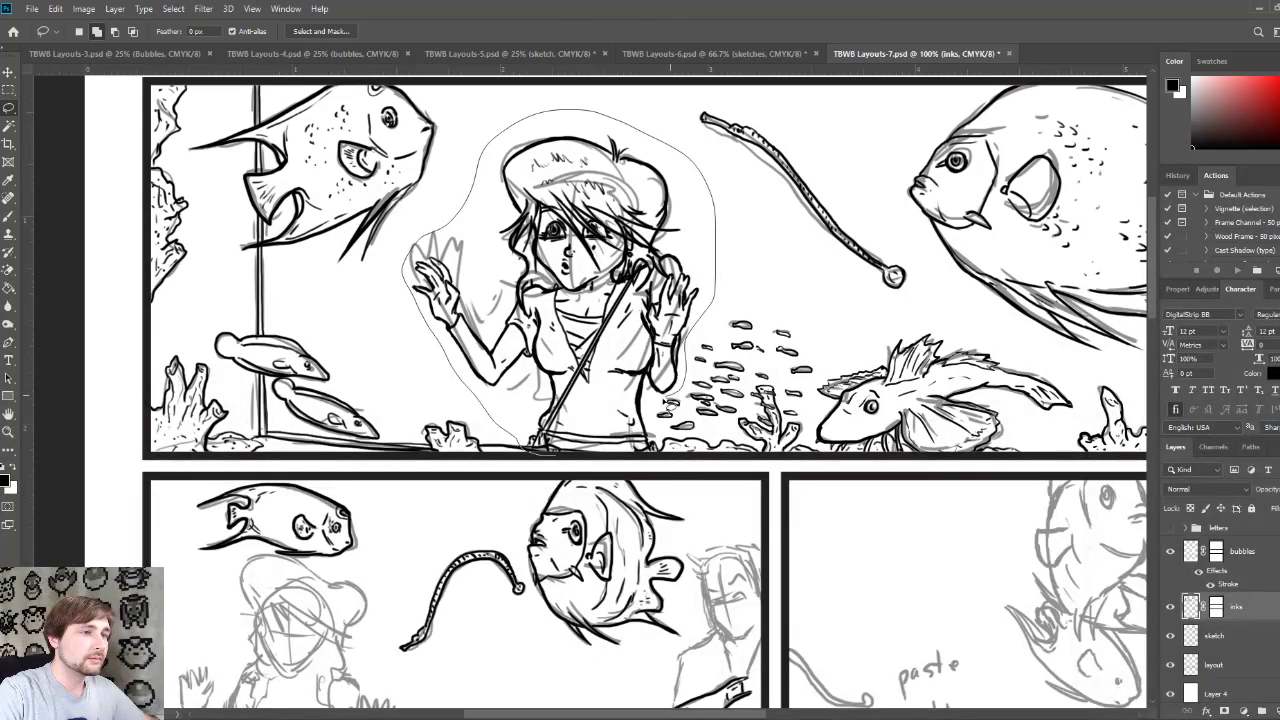
drag(662, 454, 660, 456)
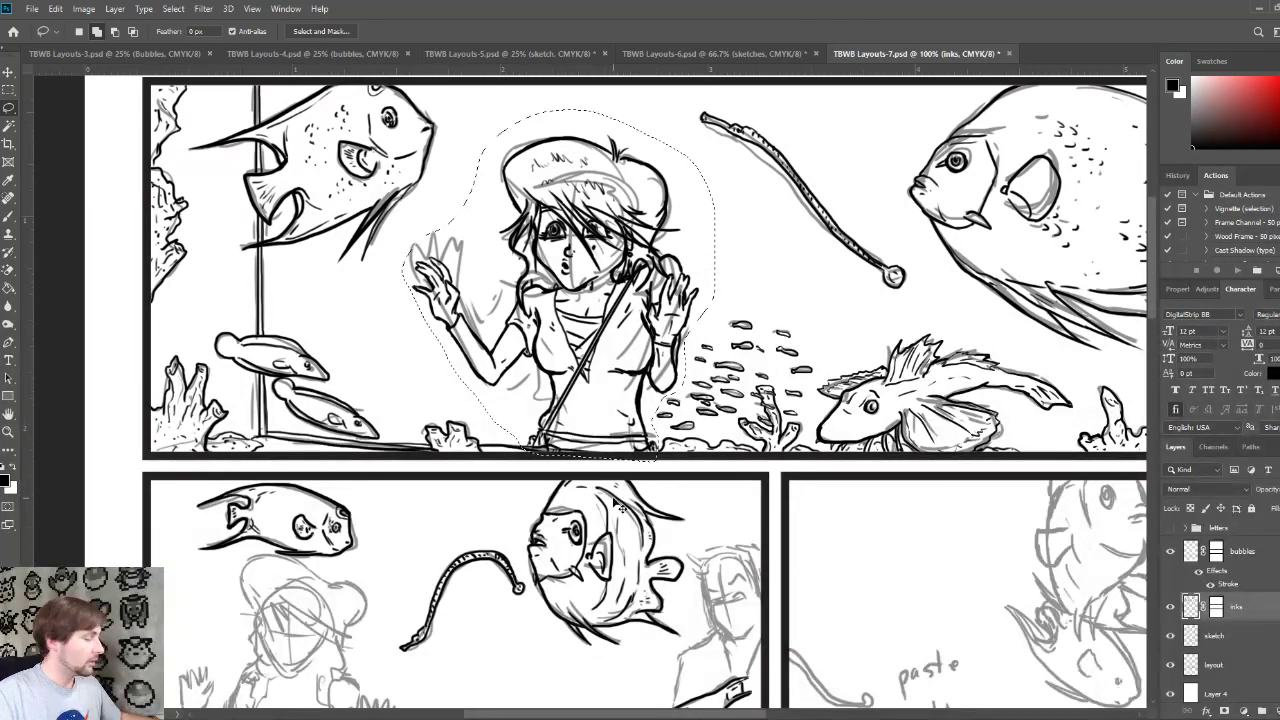
key(ctrl+v)
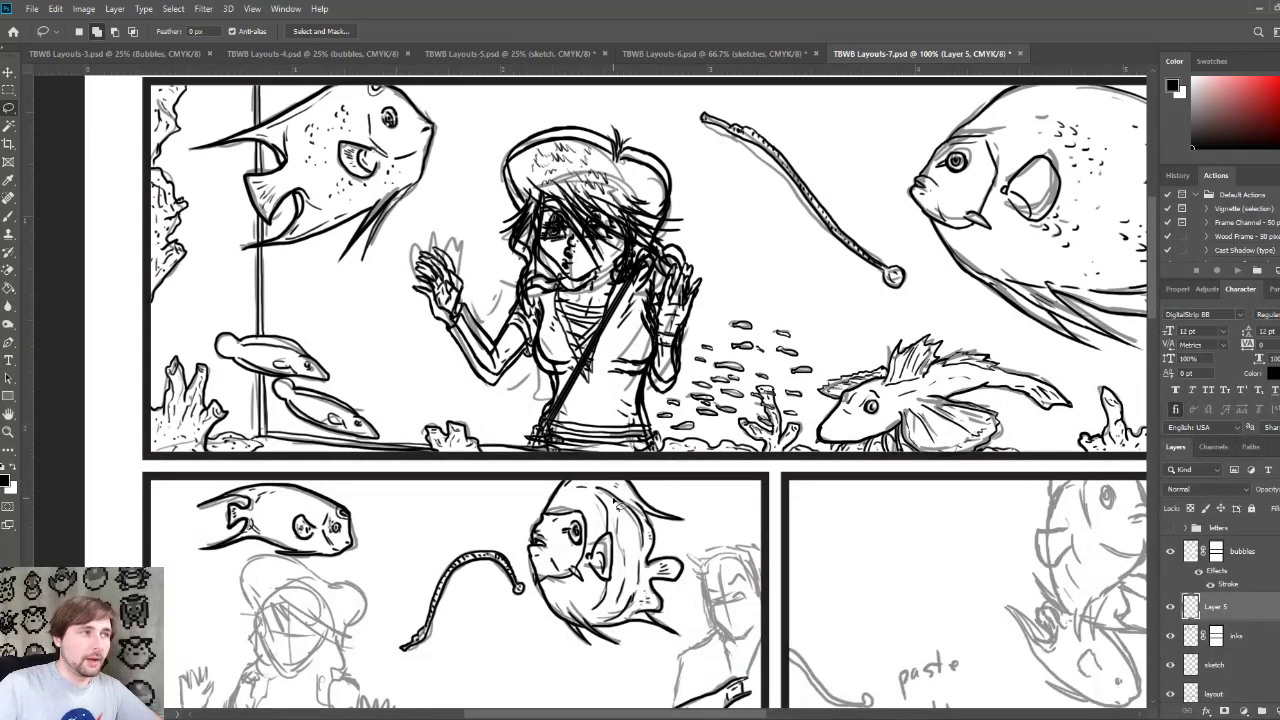
Step: Switch to the Move tool and undo an accidental move of the inks
key(v)
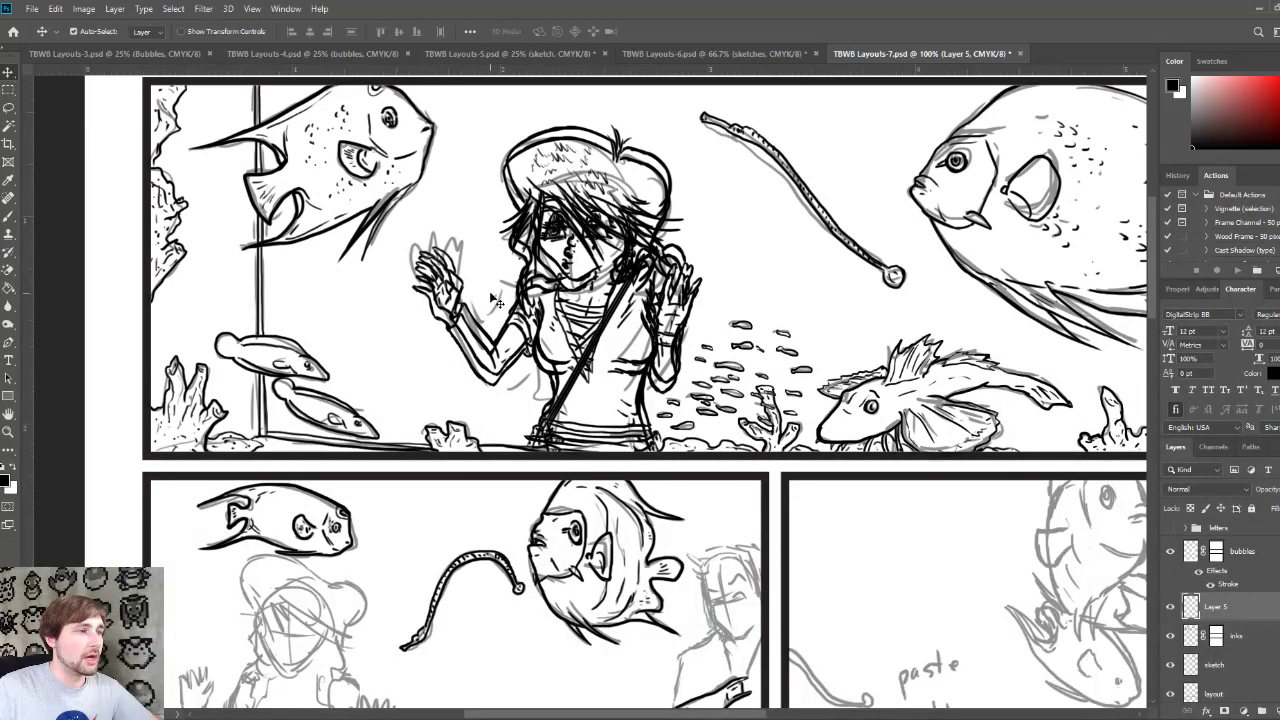
drag(552, 538, 628, 403)
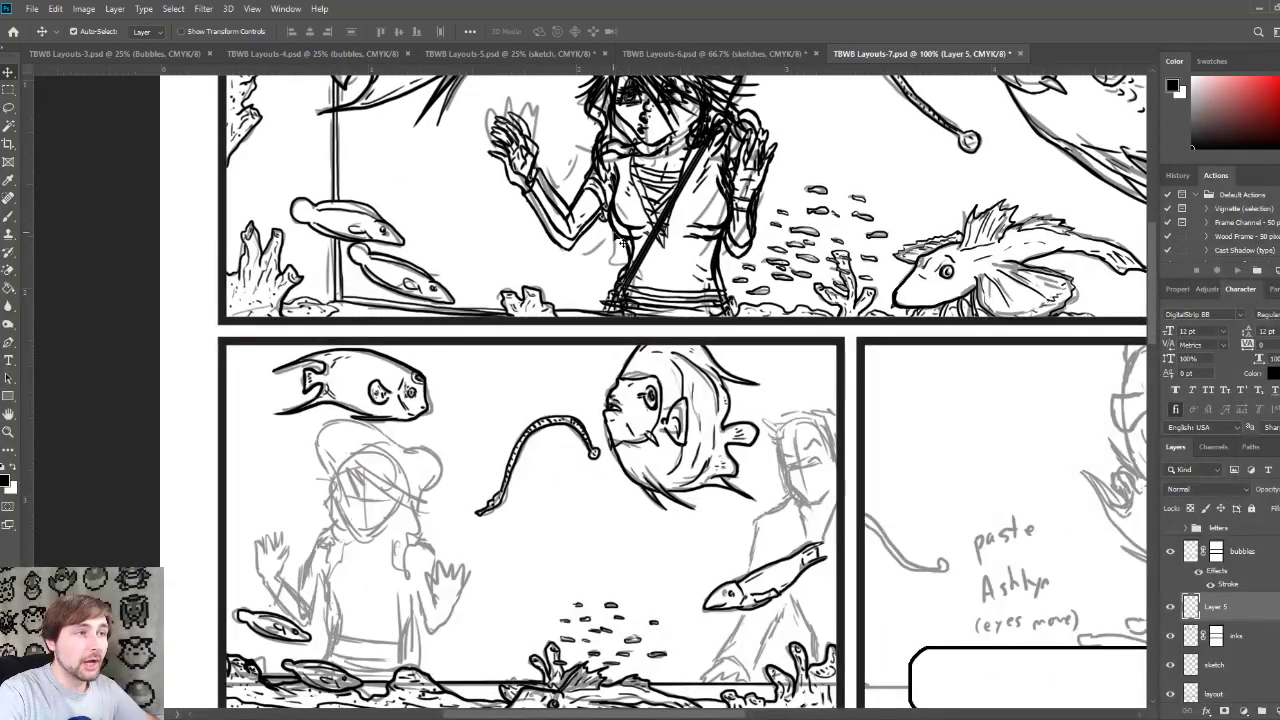
mouse_move(611, 220)
mouse_down()
mouse_move(543, 350)
mouse_move(550, 335)
mouse_up()
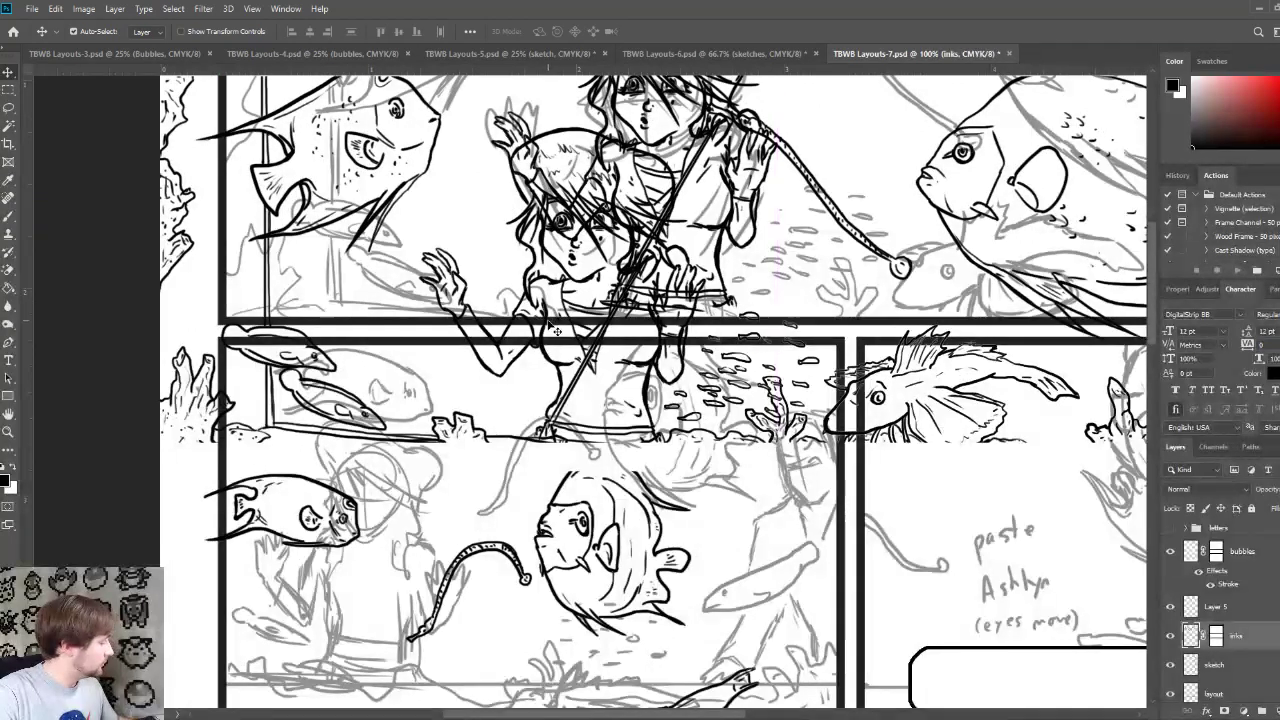
key(ctrl+z)
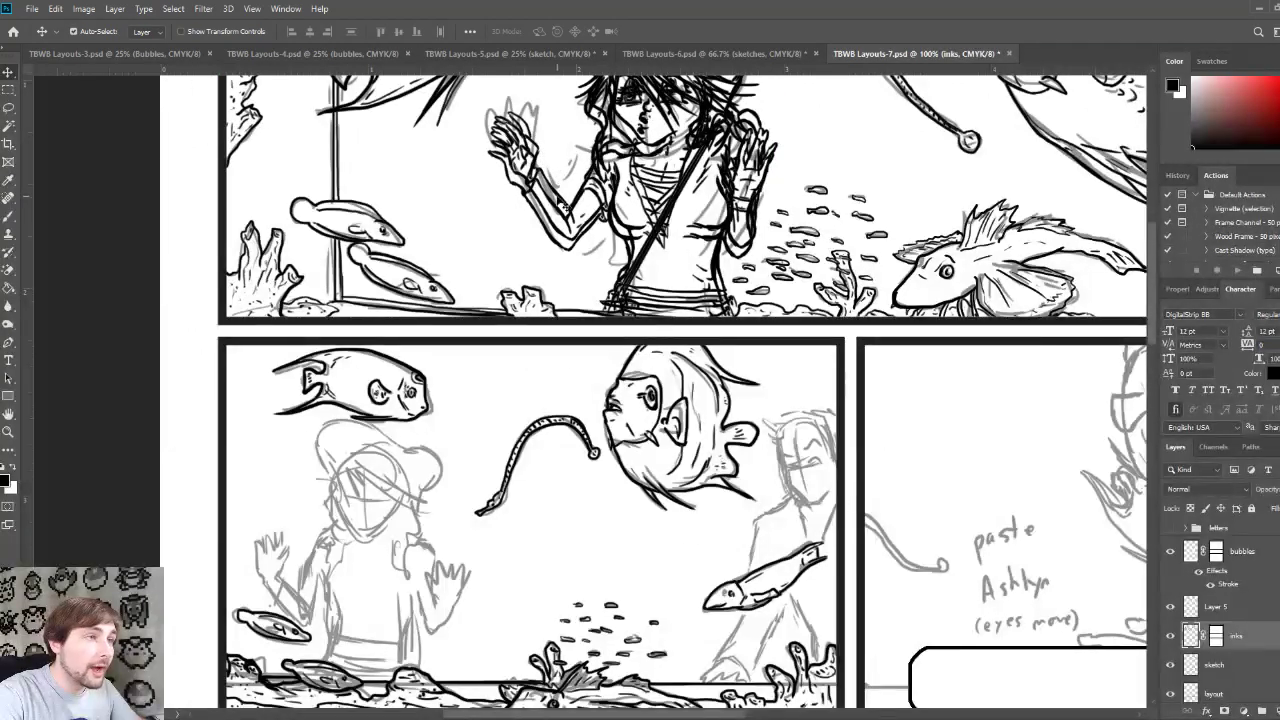
Step: Move Layer 5's girl into the lower-left panel, scale to about 82–84%, and nudge over her sketch
key(alt+bracketright)
mouse_move(564, 199)
mouse_down()
mouse_move(560, 185)
mouse_move(460, 420)
mouse_move(290, 540)
mouse_move(314, 576)
mouse_up()
key(ctrl+t)
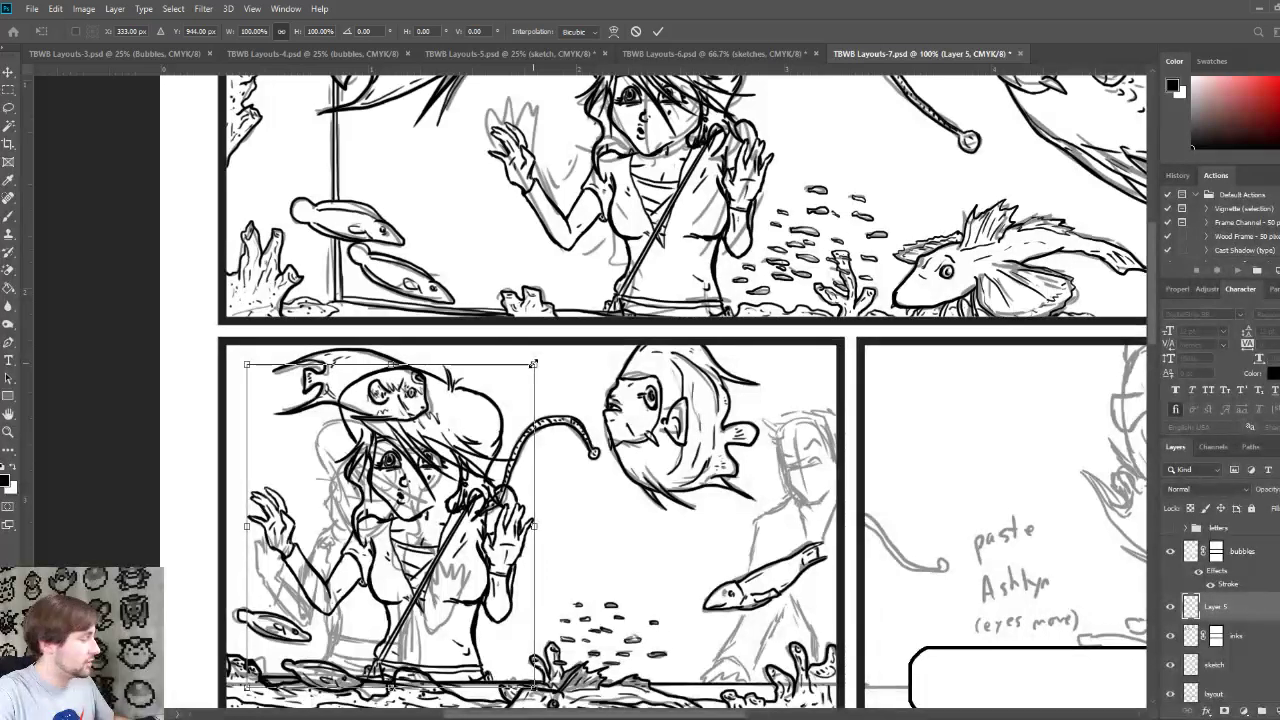
drag(535, 365, 481, 417)
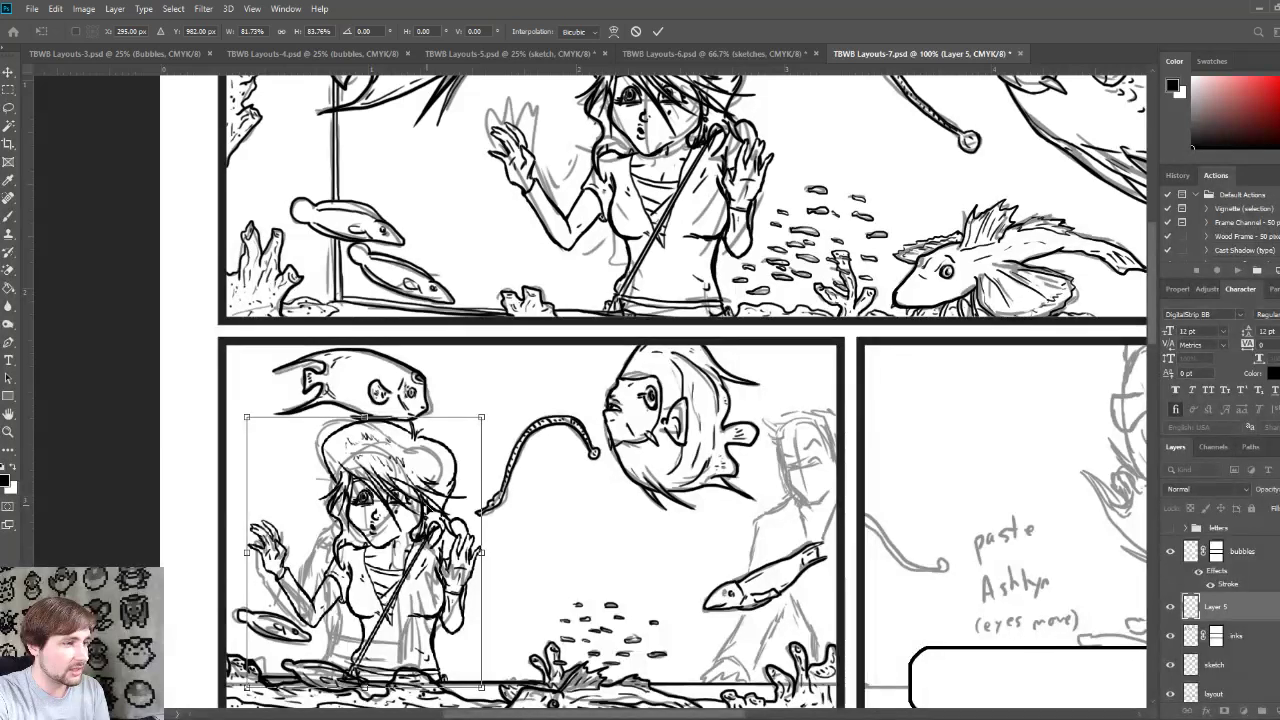
mouse_move(424, 507)
mouse_down()
mouse_move(406, 506)
mouse_move(419, 504)
mouse_up()
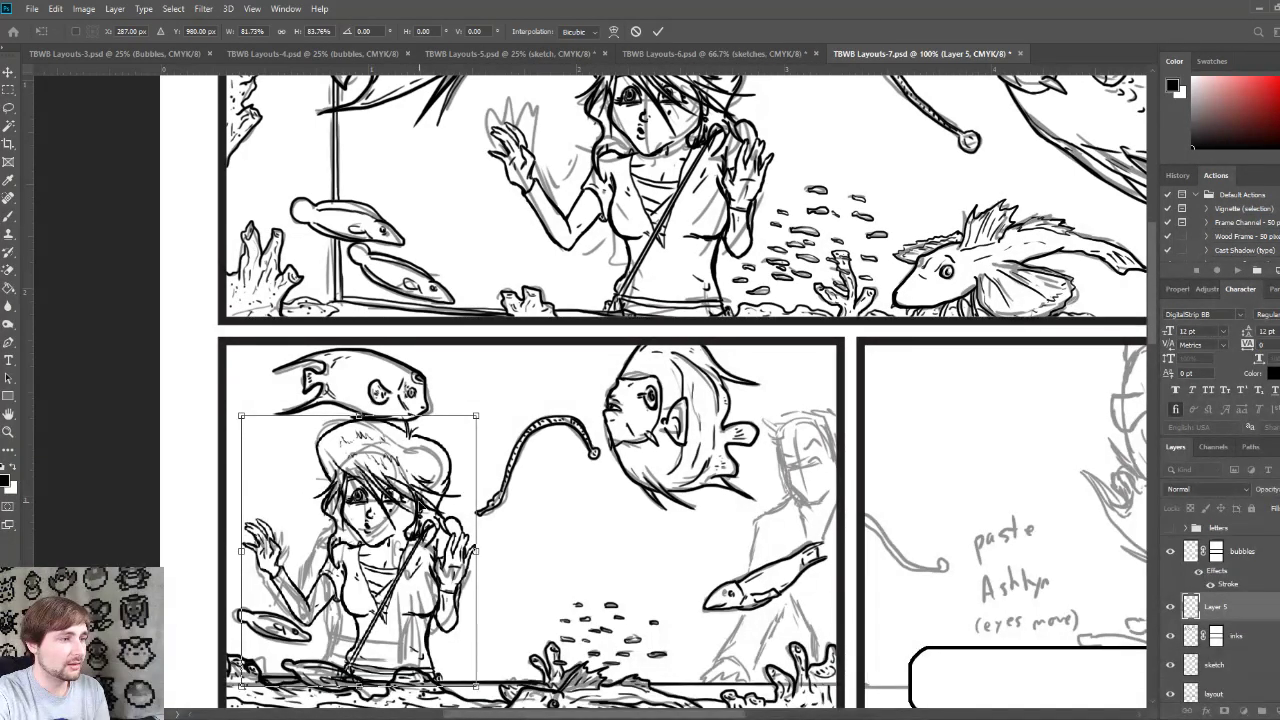
drag(419, 504, 423, 506)
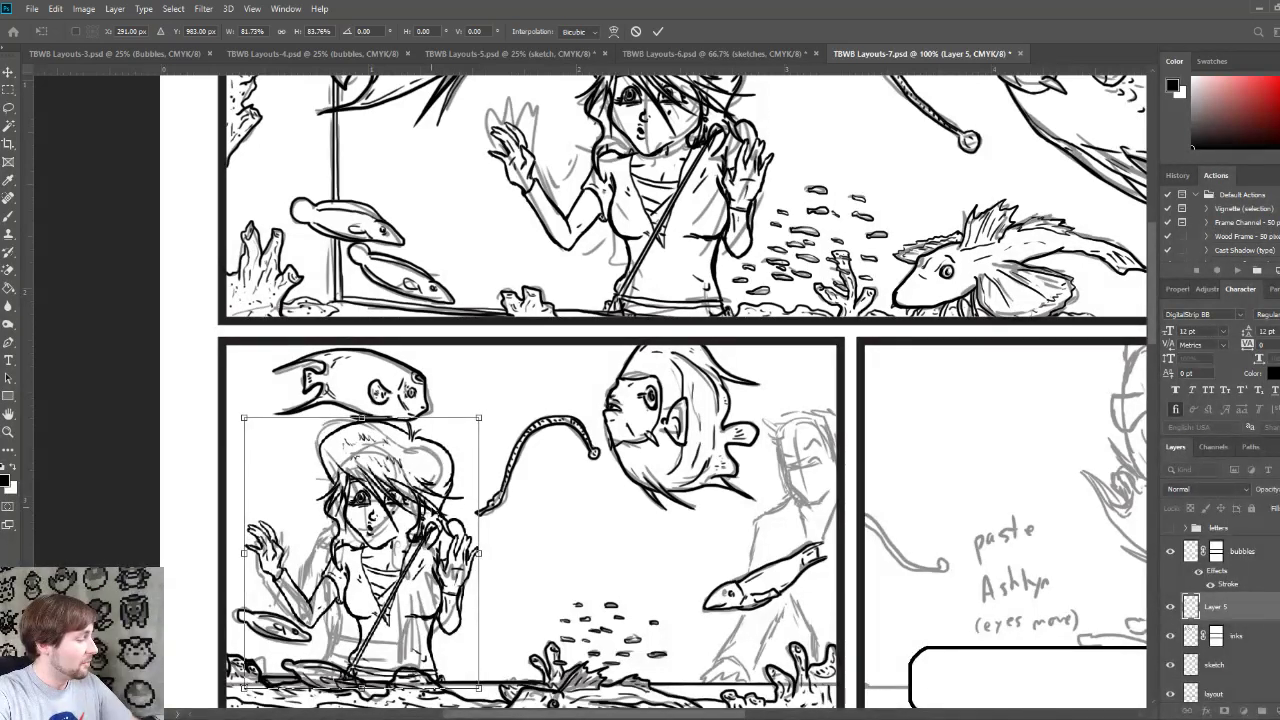
key(Return)
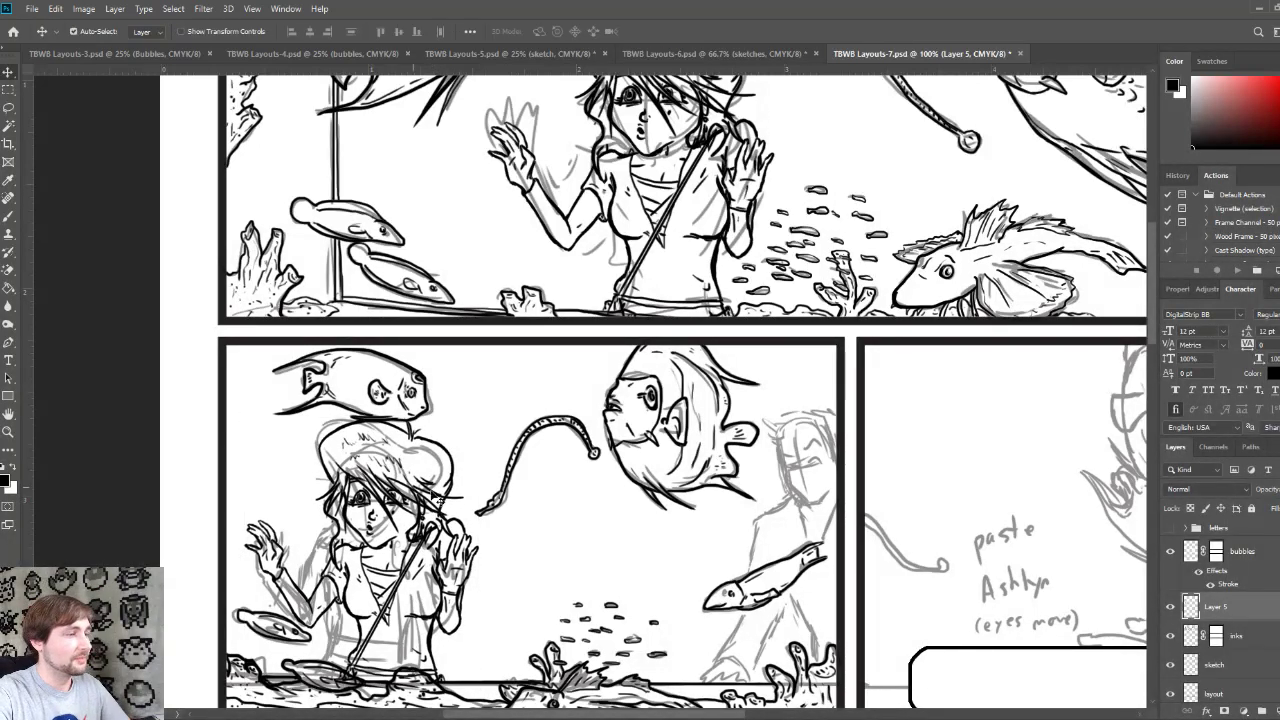
Step: Use the Eraser on the pasted girl's old eyes, then return to the Brush for new ones
click(10, 270)
click(10, 270)
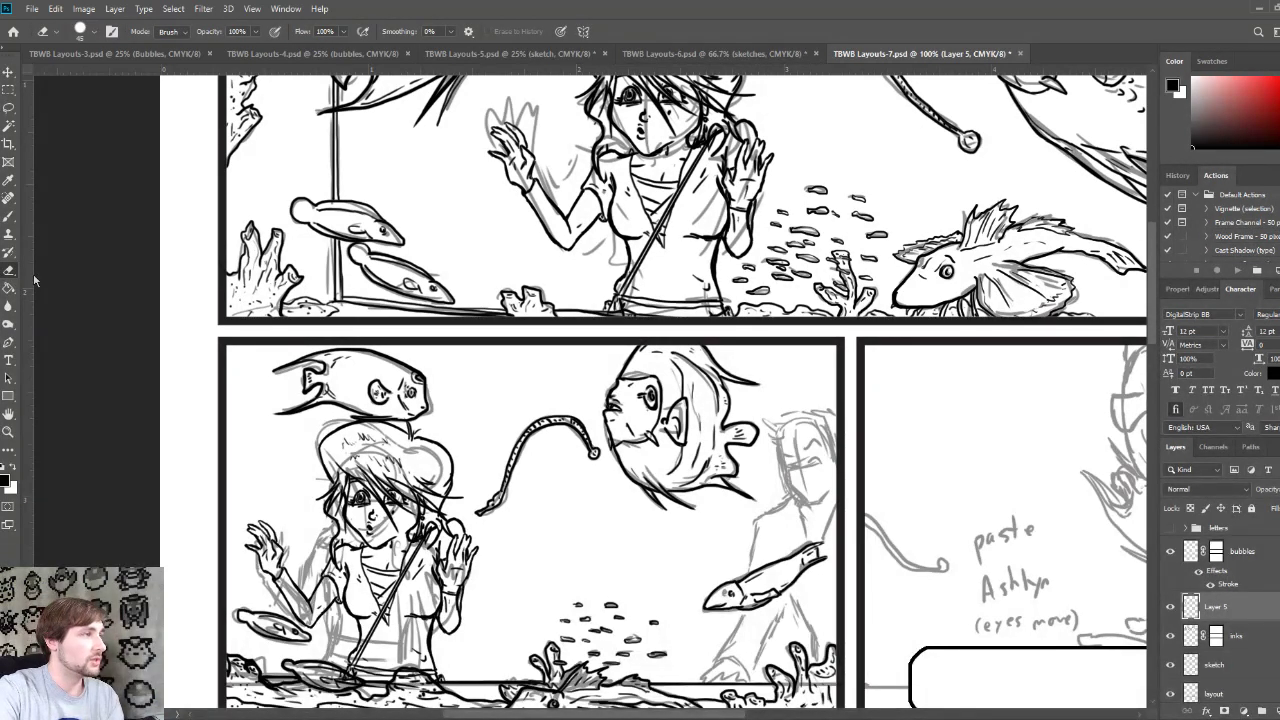
key(b)
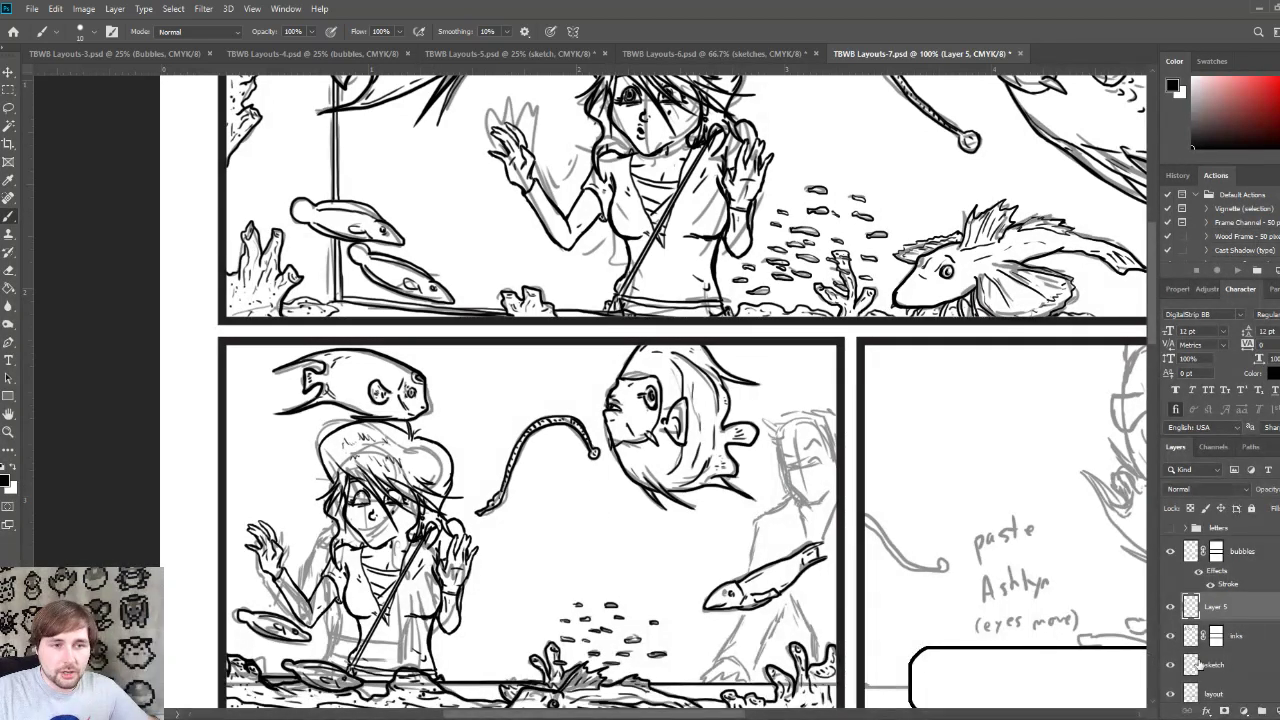
Step: Move Layer 5 below inks and merge them into a single inks layer
scroll(1236, 596, down, 1)
drag(1243, 577, 1252, 615)
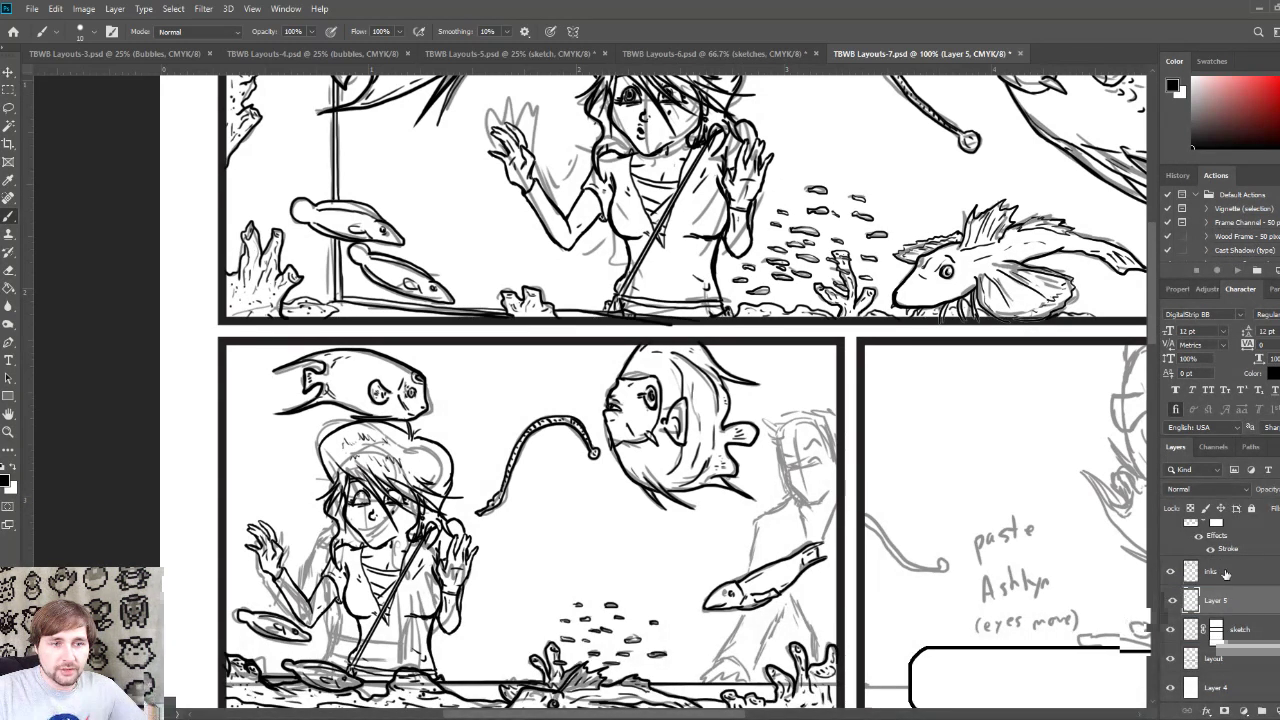
drag(1225, 572, 1249, 602)
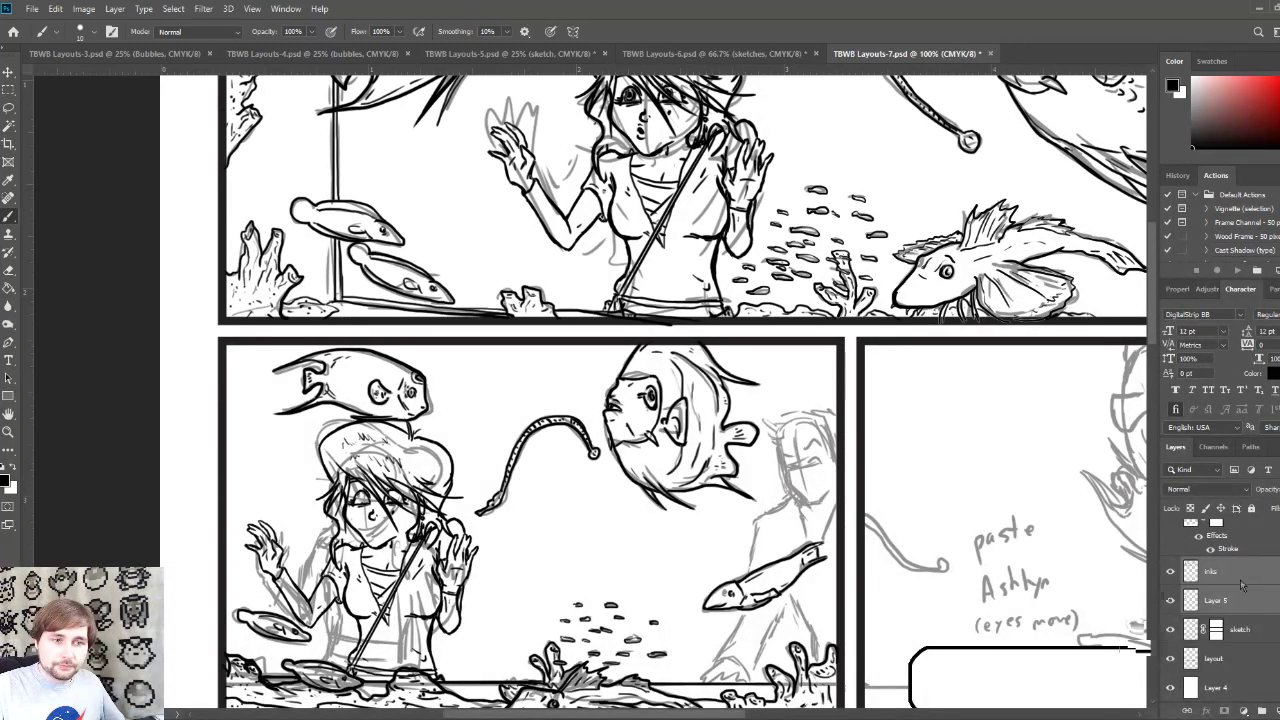
key(Delete)
click(1240, 600)
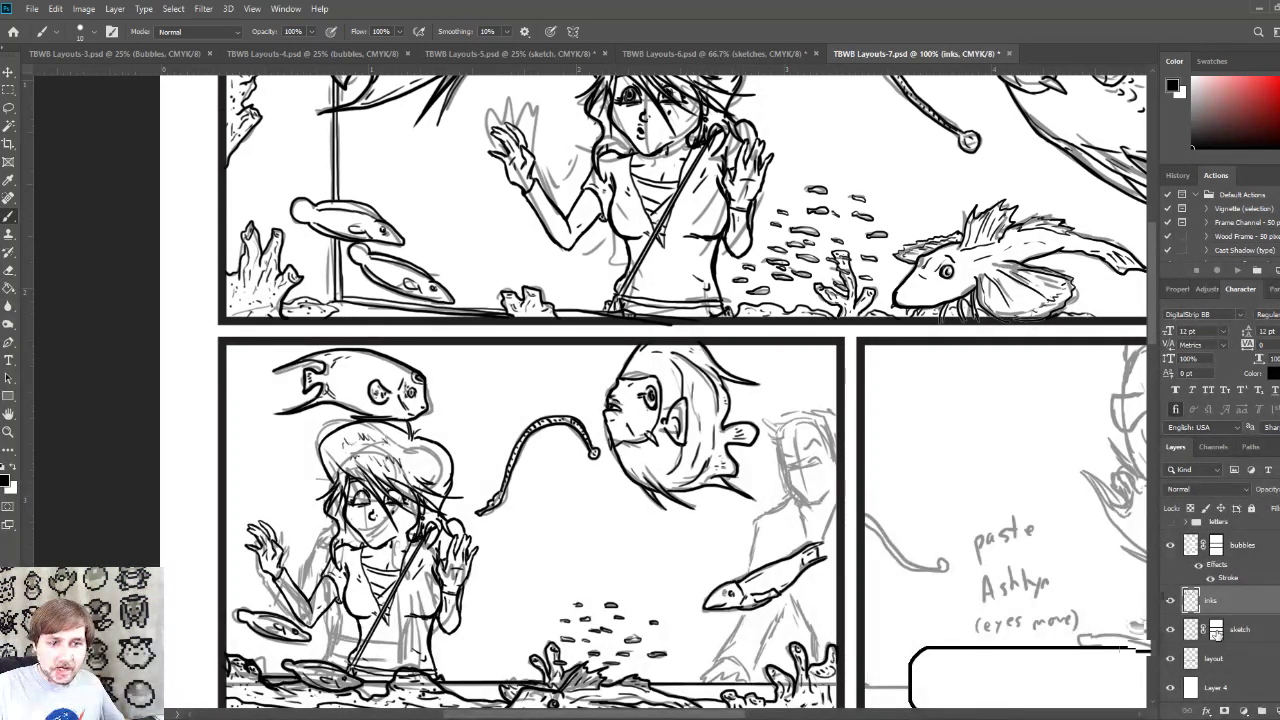
drag(1216, 629, 1246, 603)
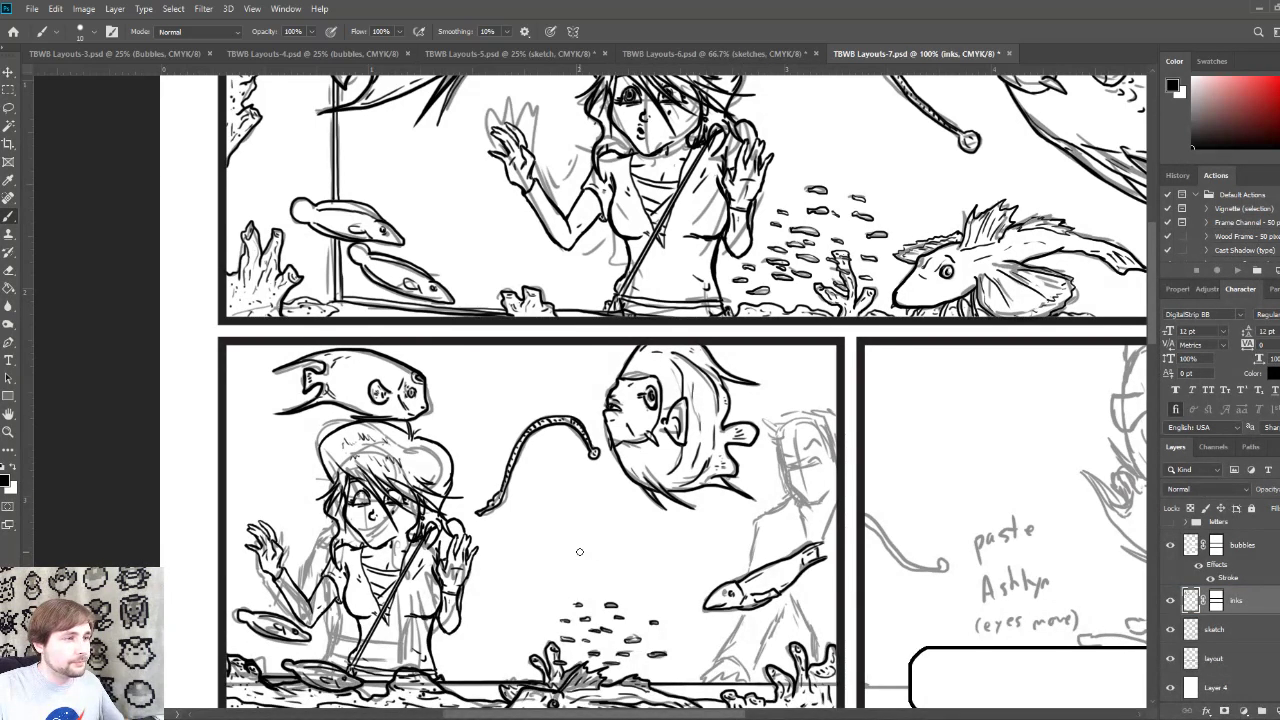
Step: Toggle the sketch layer's visibility on and off to compare it with the inks
click(1171, 629)
click(1171, 629)
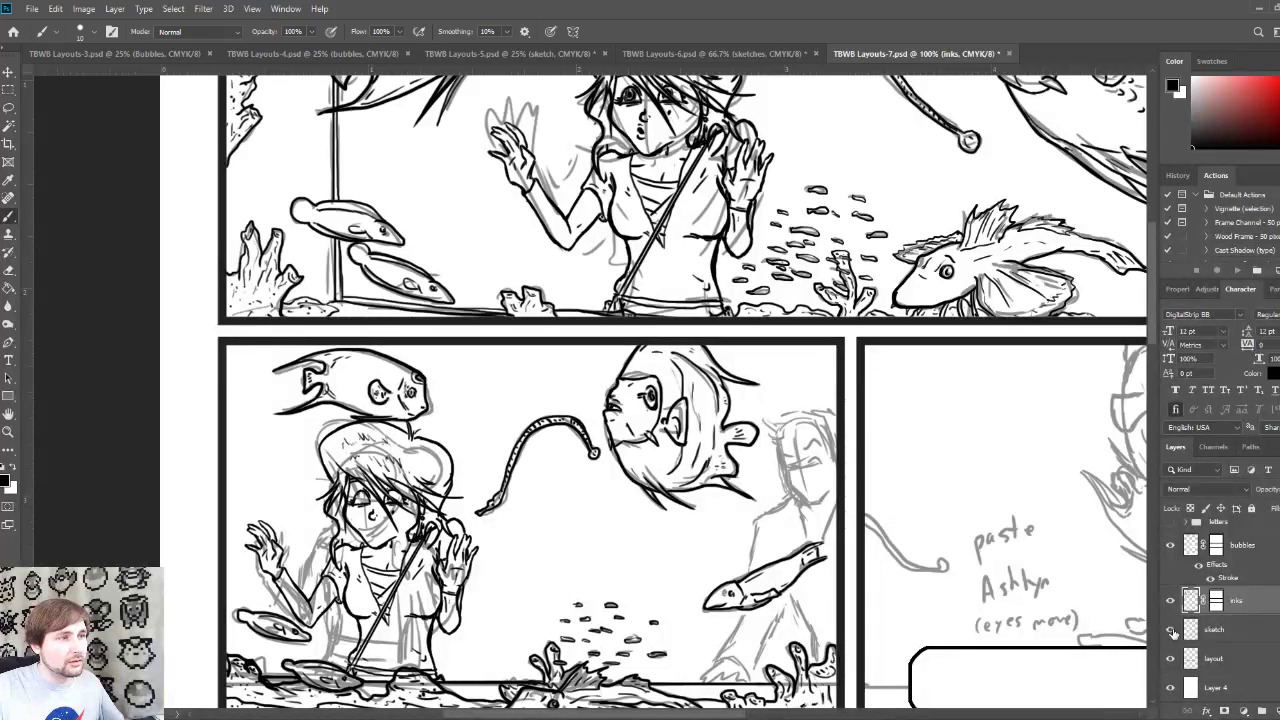
click(1171, 629)
click(1171, 629)
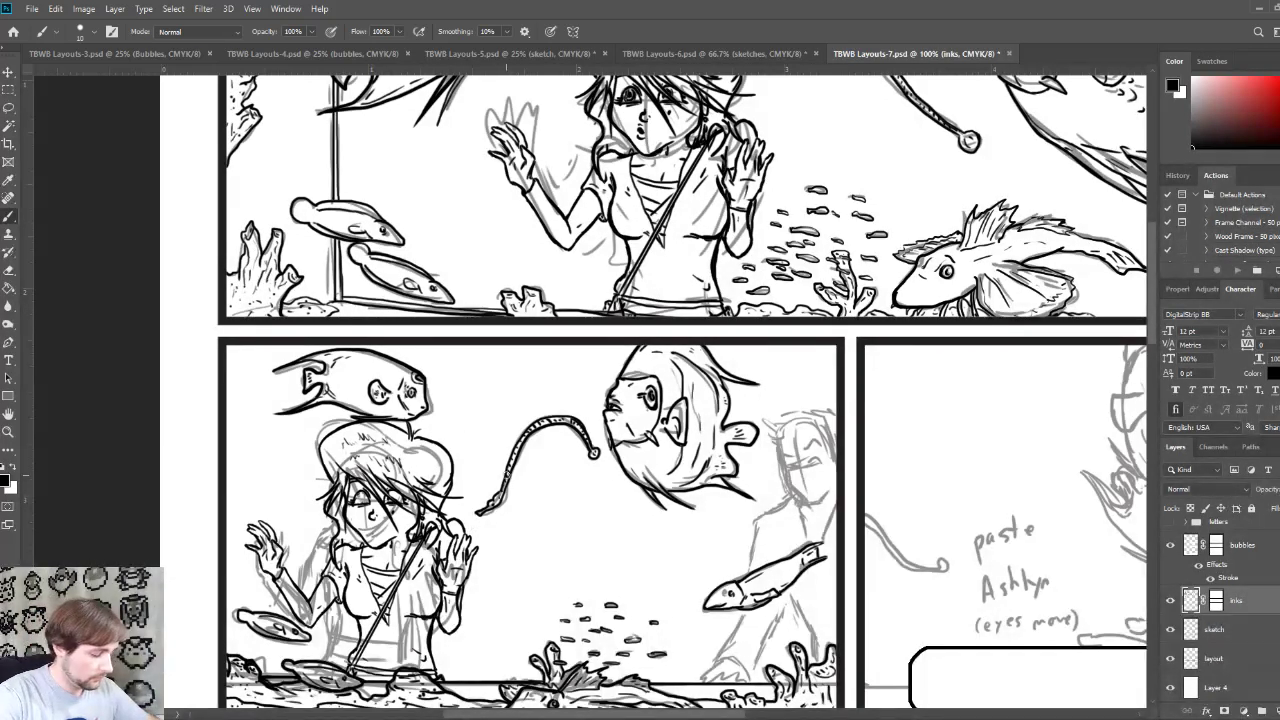
Step: Draw an inked 'mmm' speech bubble in the open water above the anglerfish lure
key(ctrl+plus)
key(ctrl+minus)
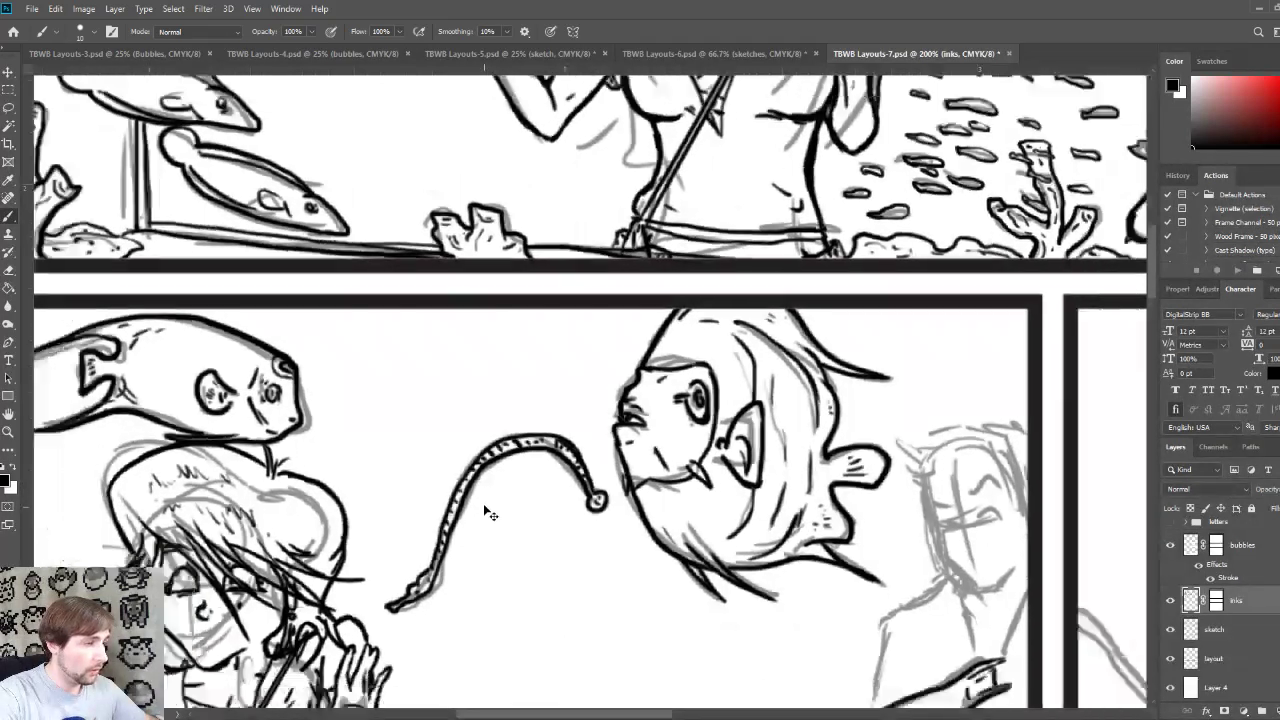
drag(463, 534, 500, 477)
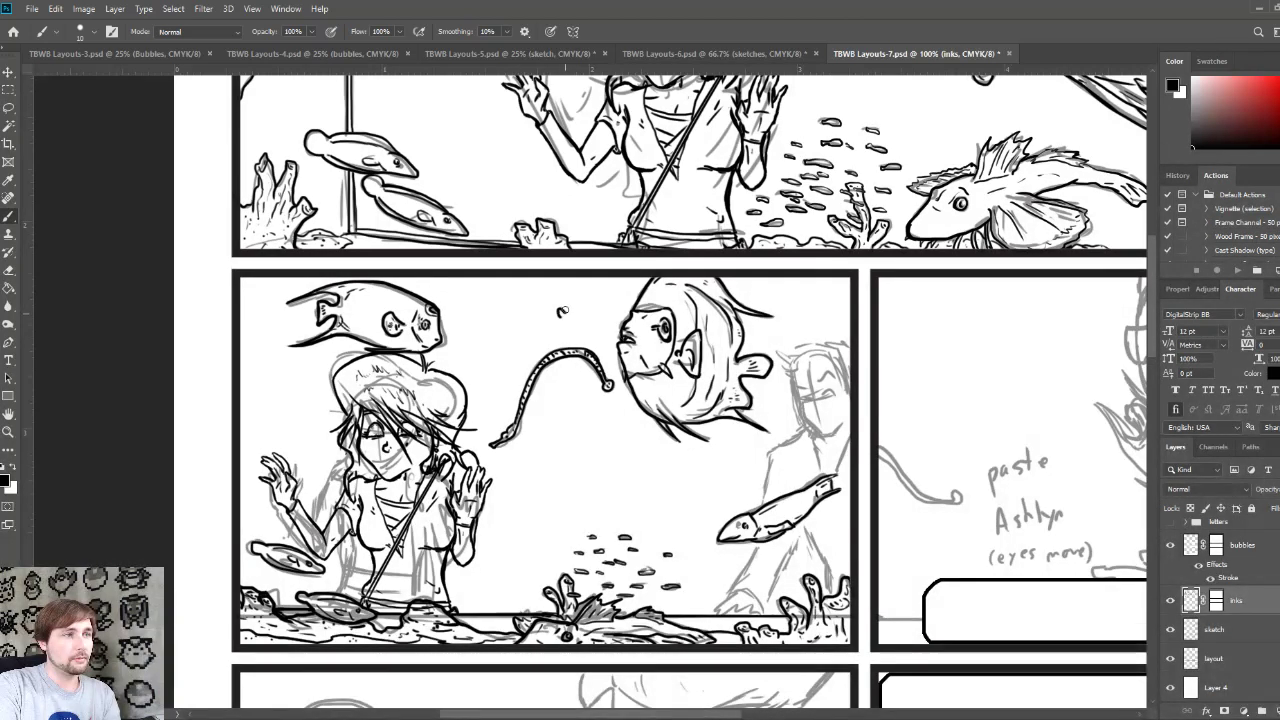
mouse_move(570, 310)
mouse_down()
mouse_move(607, 298)
mouse_move(556, 312)
mouse_move(607, 332)
mouse_move(574, 296)
mouse_up()
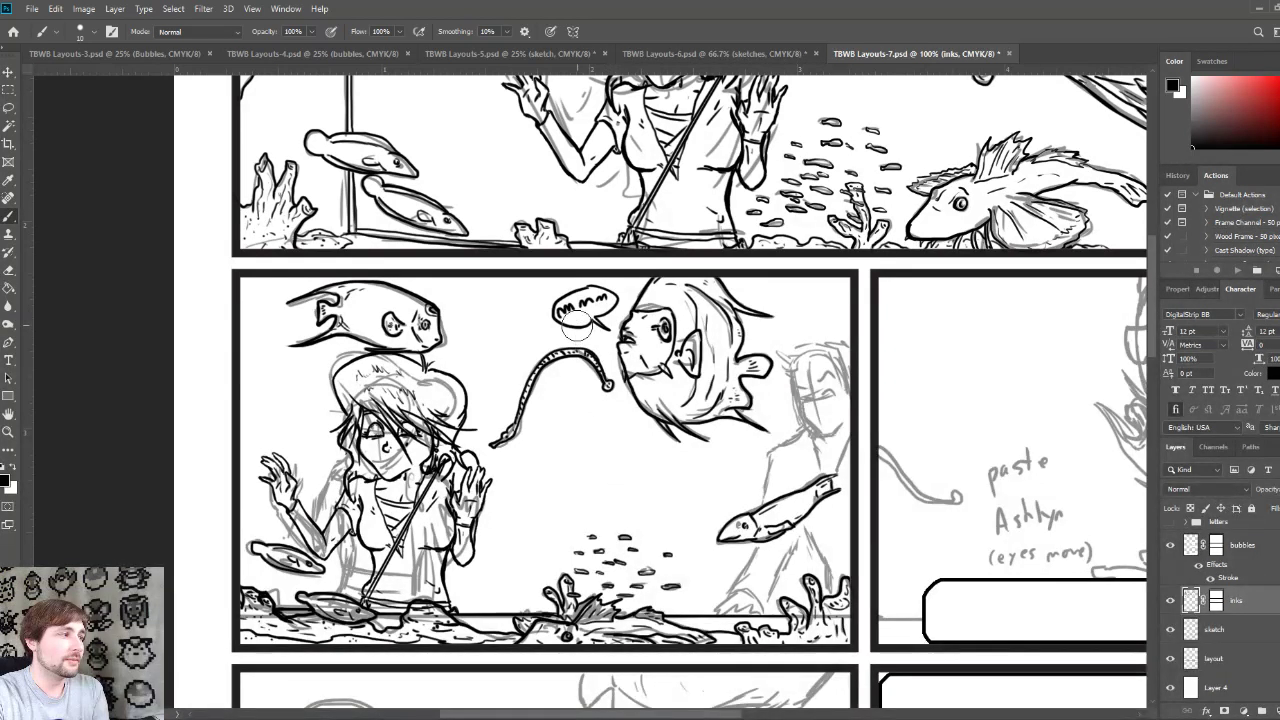
Step: Erase the 'mmm' speech bubble above the anglerfish lure on the inks layer
mouse_move(582, 320)
mouse_down()
mouse_move(552, 316)
mouse_move(606, 326)
mouse_move(605, 301)
mouse_move(571, 289)
mouse_up()
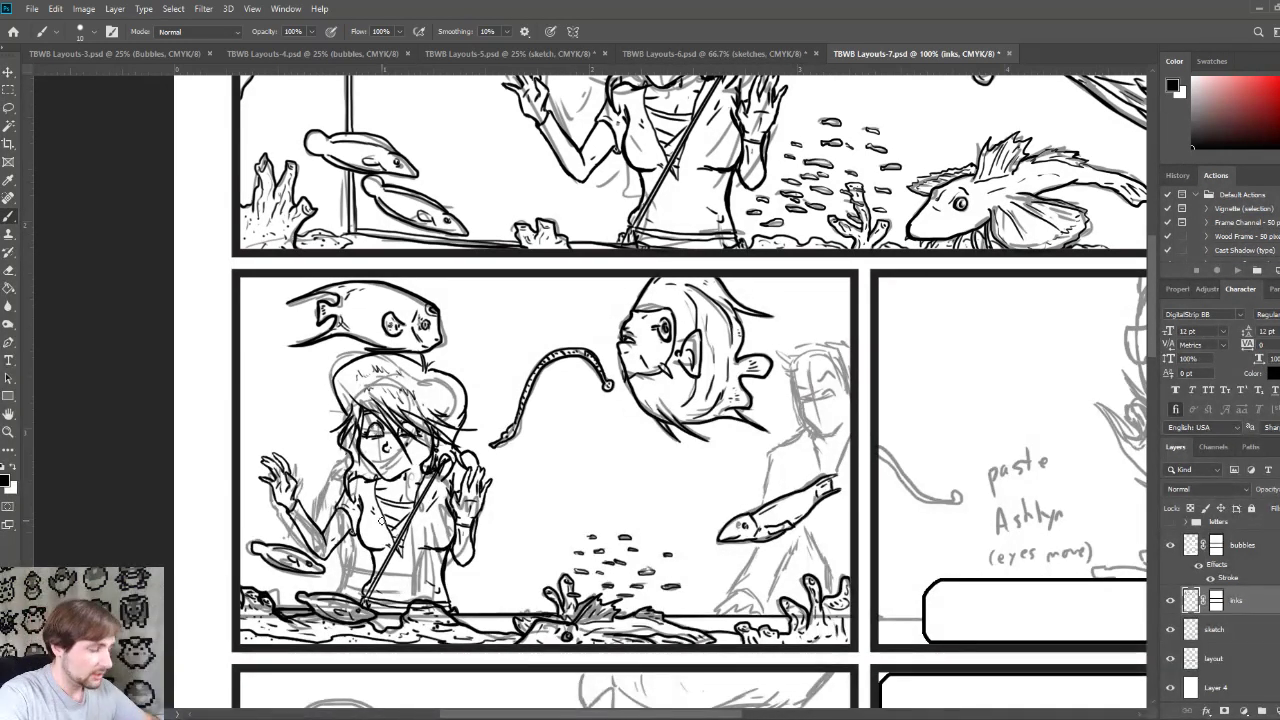
scroll(500, 440, up, 3)
Step: Bring the panel-two girl's face into view and darken the ink on her right eye
drag(540, 418, 685, 384)
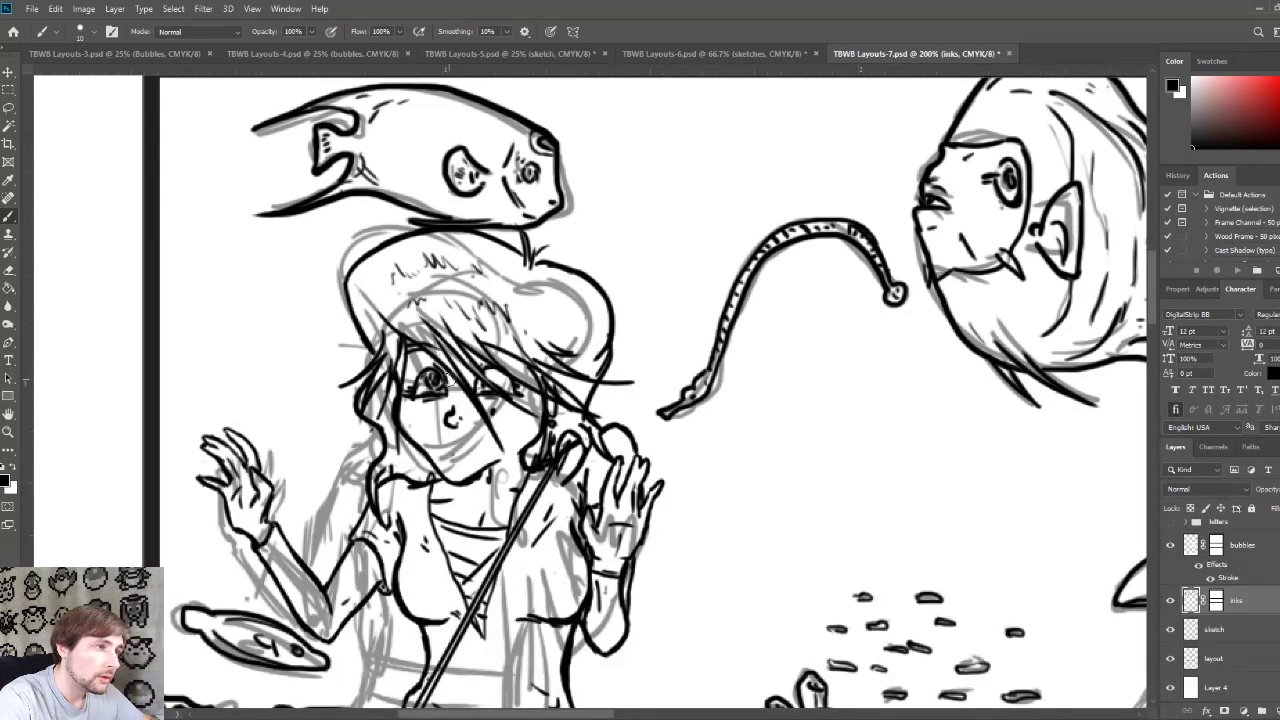
drag(492, 371, 503, 377)
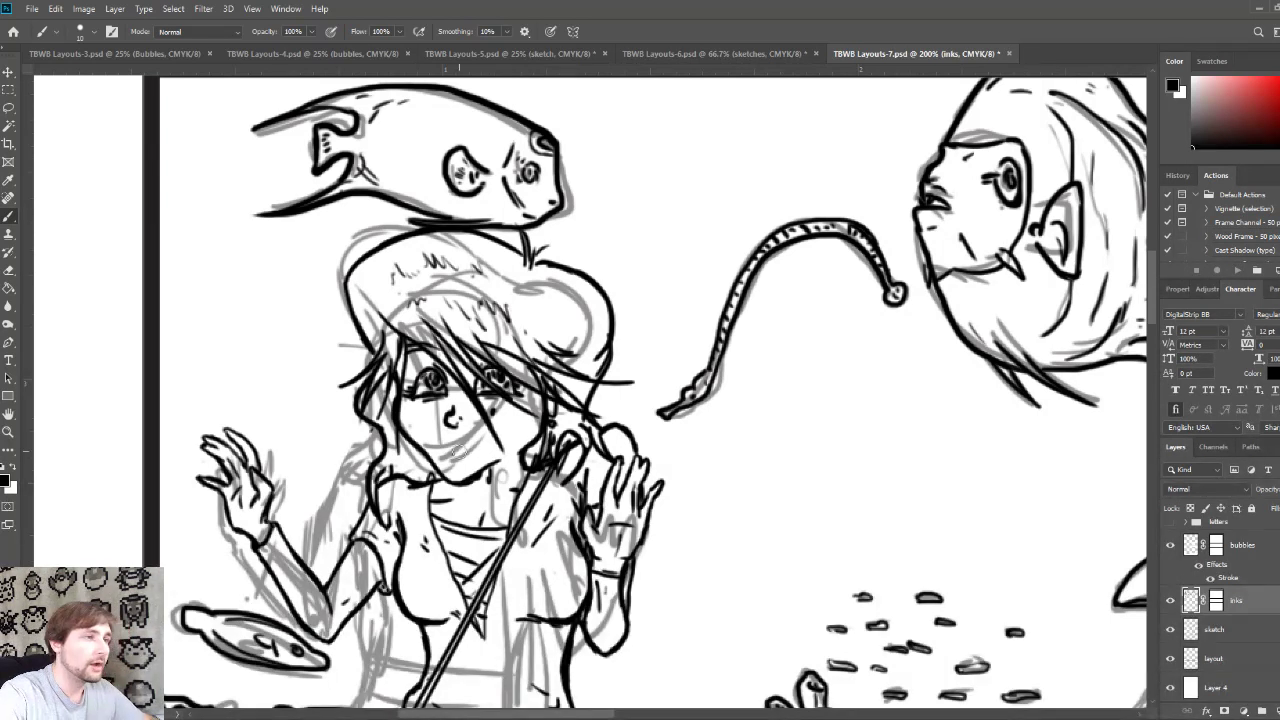
mouse_move(486, 464)
mouse_down()
mouse_move(480, 434)
mouse_move(445, 404)
mouse_move(456, 399)
mouse_move(441, 408)
mouse_move(457, 411)
mouse_up()
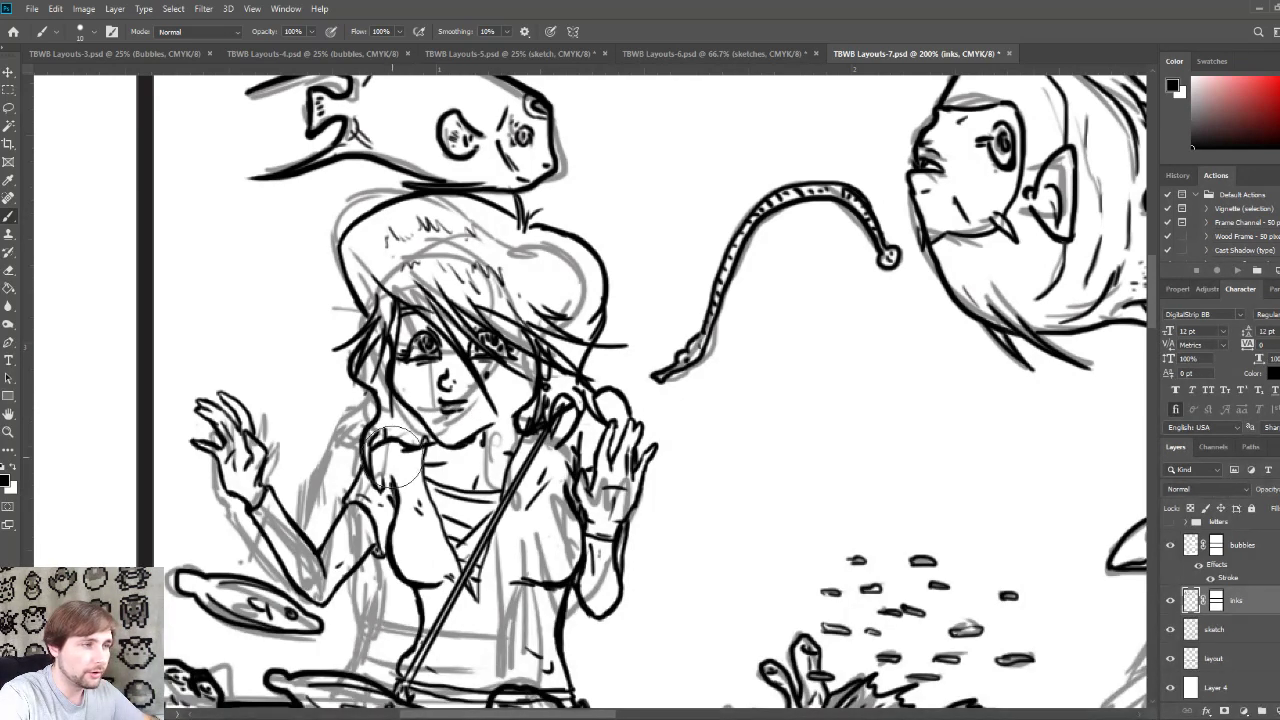
scroll(475, 415, up, 1)
scroll(475, 415, down, 1)
scroll(475, 415, down, 1)
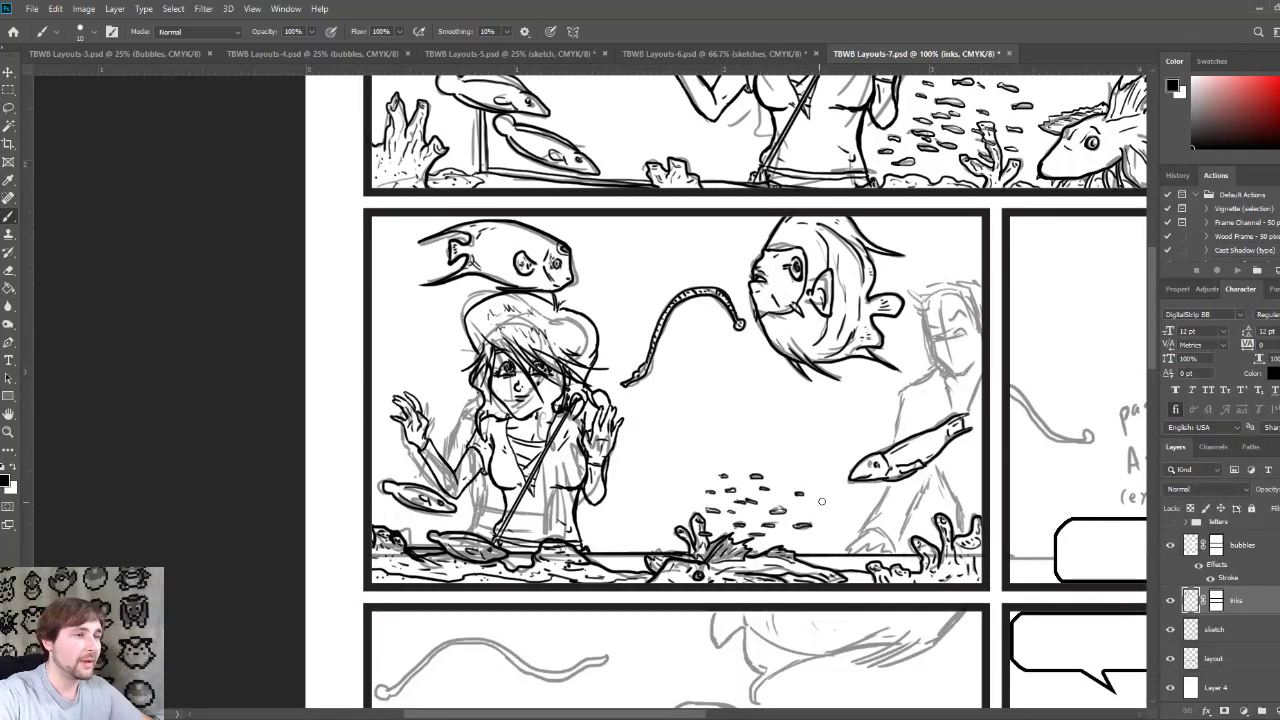
drag(900, 458, 755, 488)
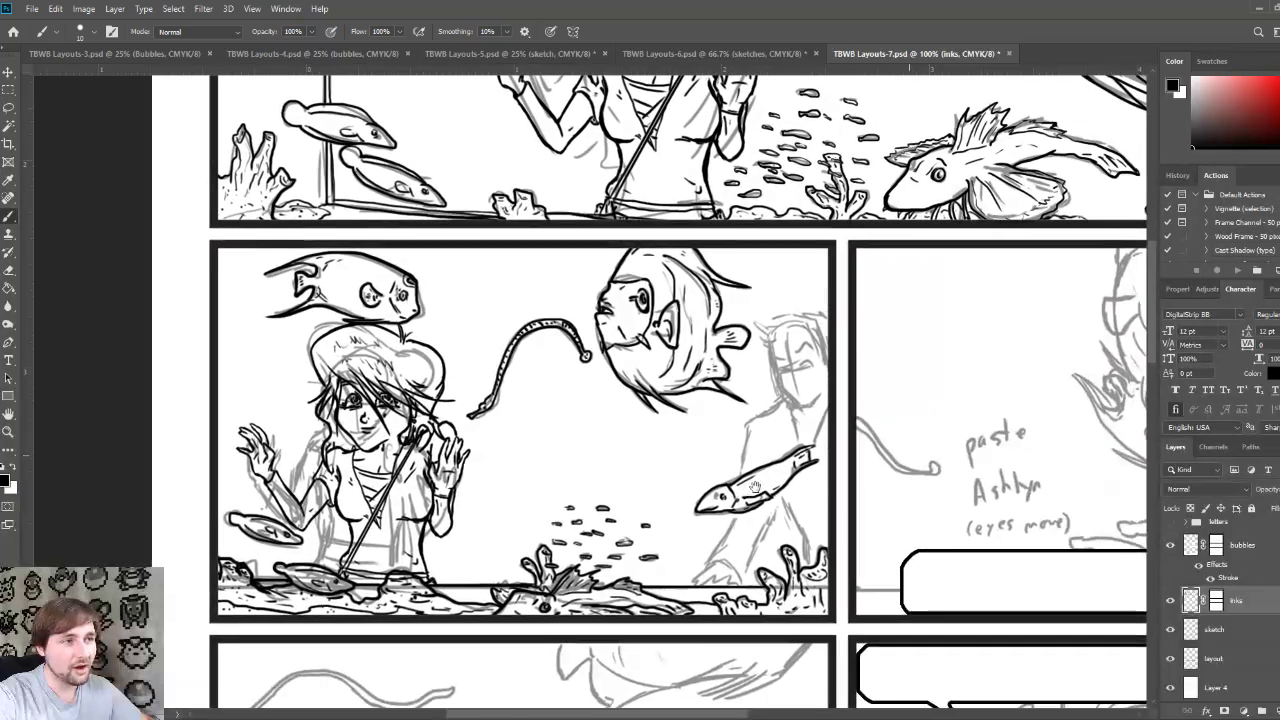
drag(812, 545, 769, 505)
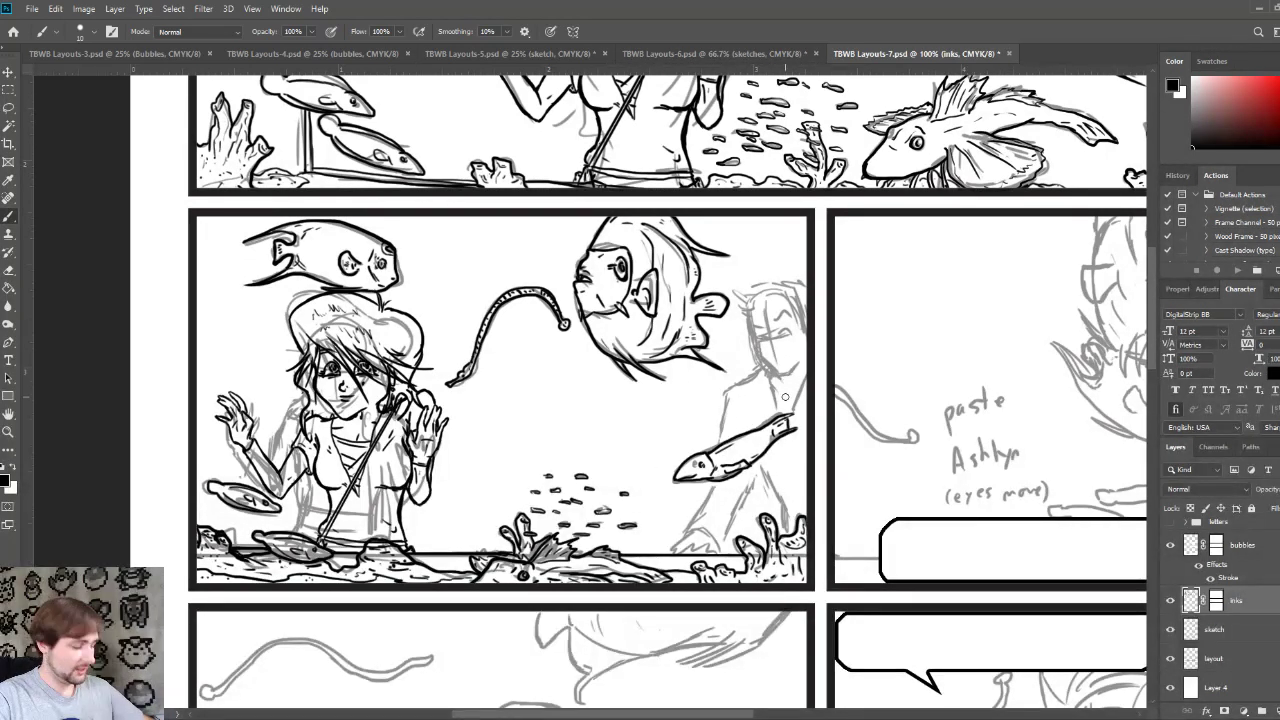
drag(774, 358, 742, 393)
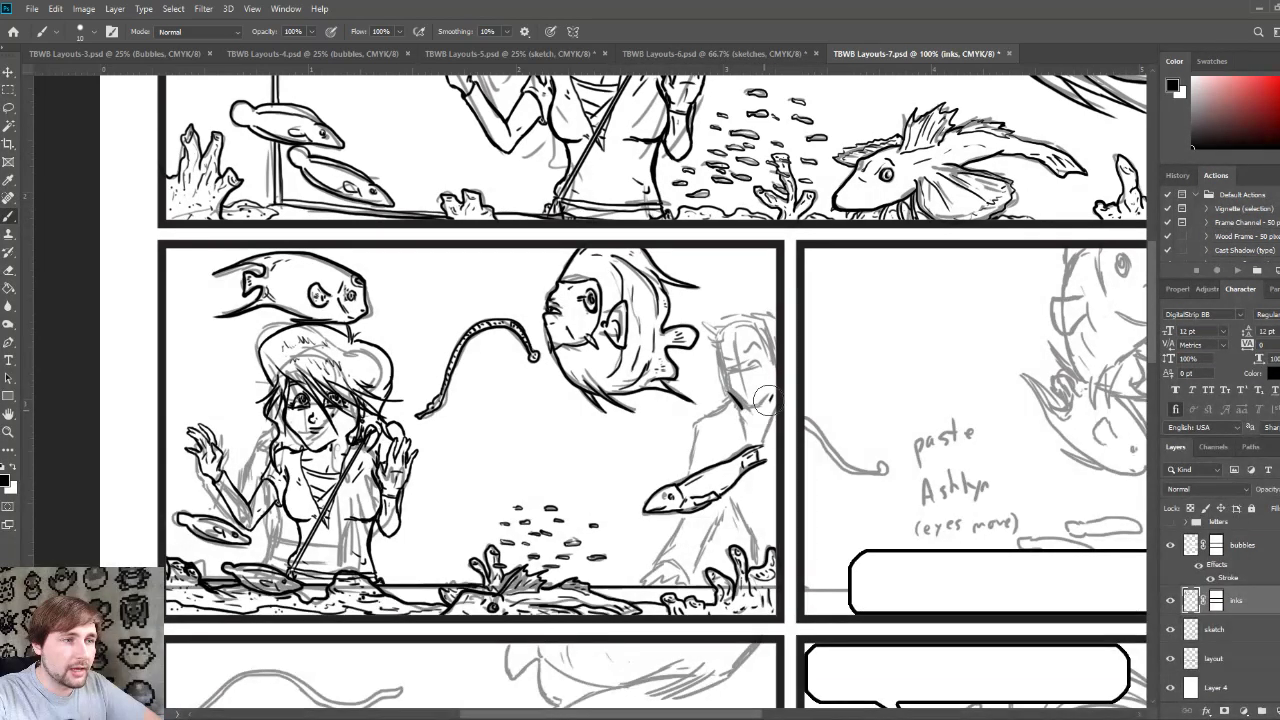
Step: Ink the man's closed eye, face edge and spiky hair, undoing stray cheek strokes
key(bracketright)
key(bracketright)
key(bracketleft)
key(bracketleft)
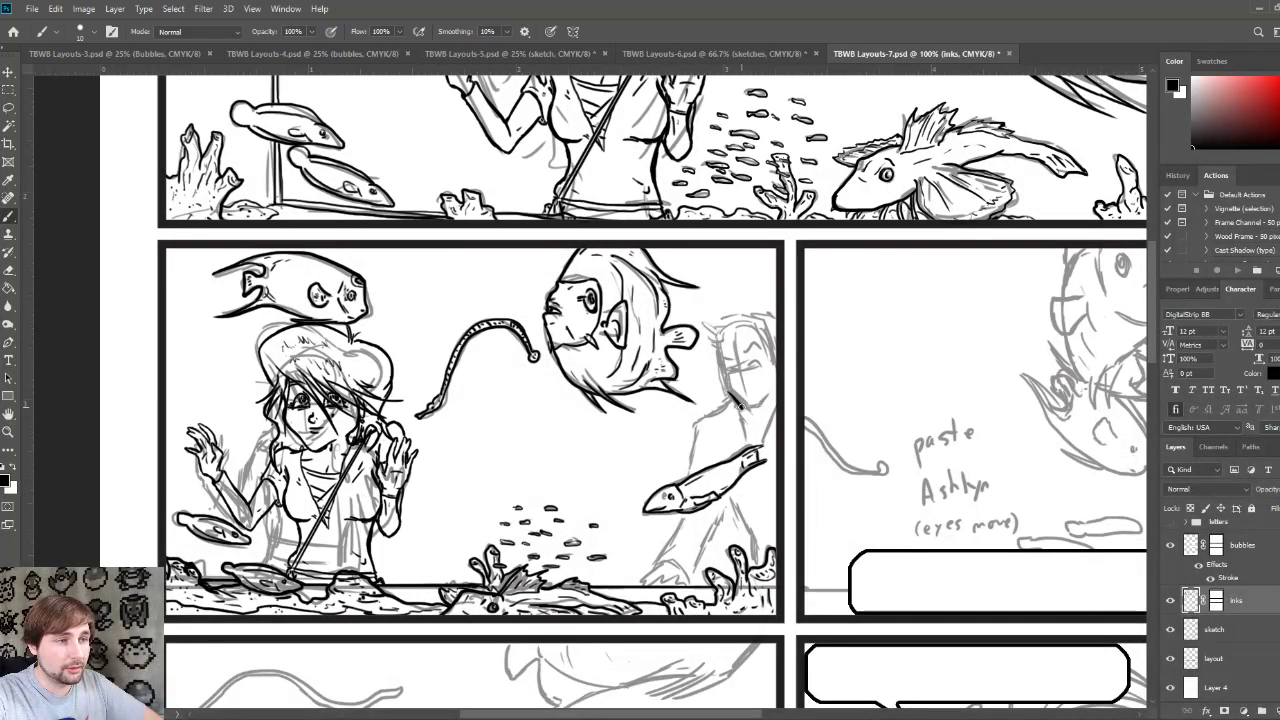
drag(740, 400, 761, 405)
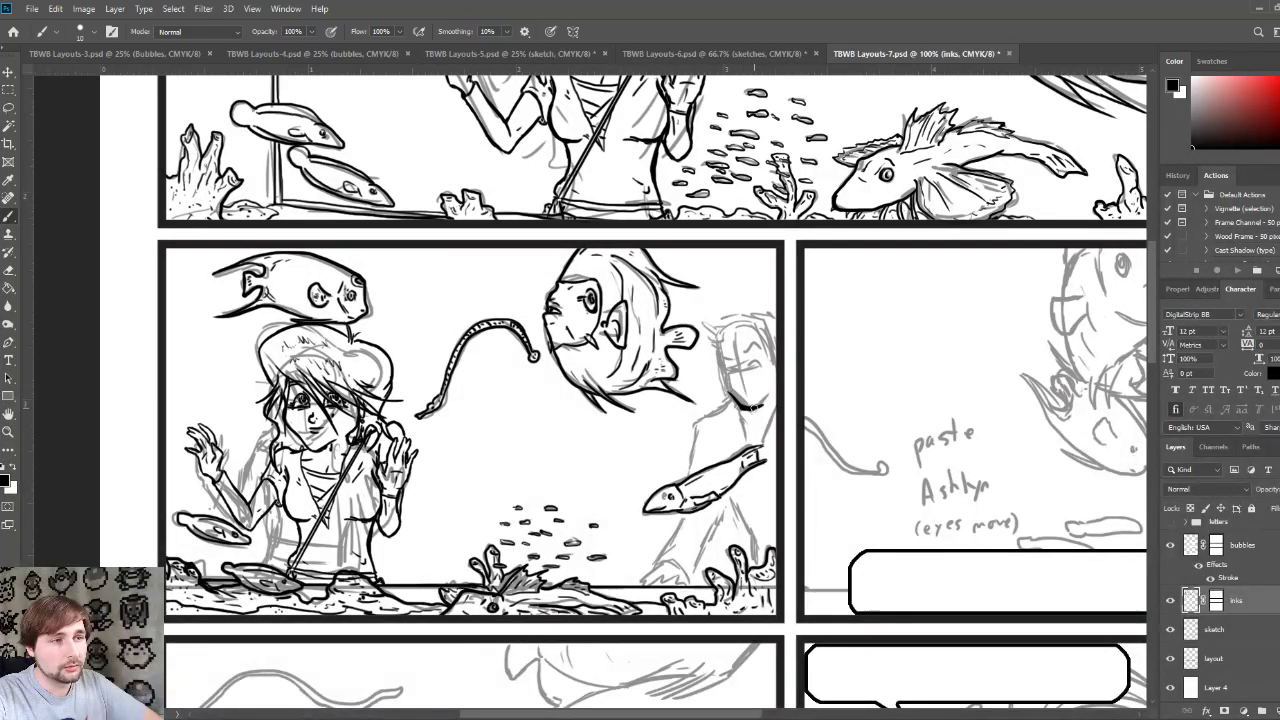
drag(771, 360, 775, 383)
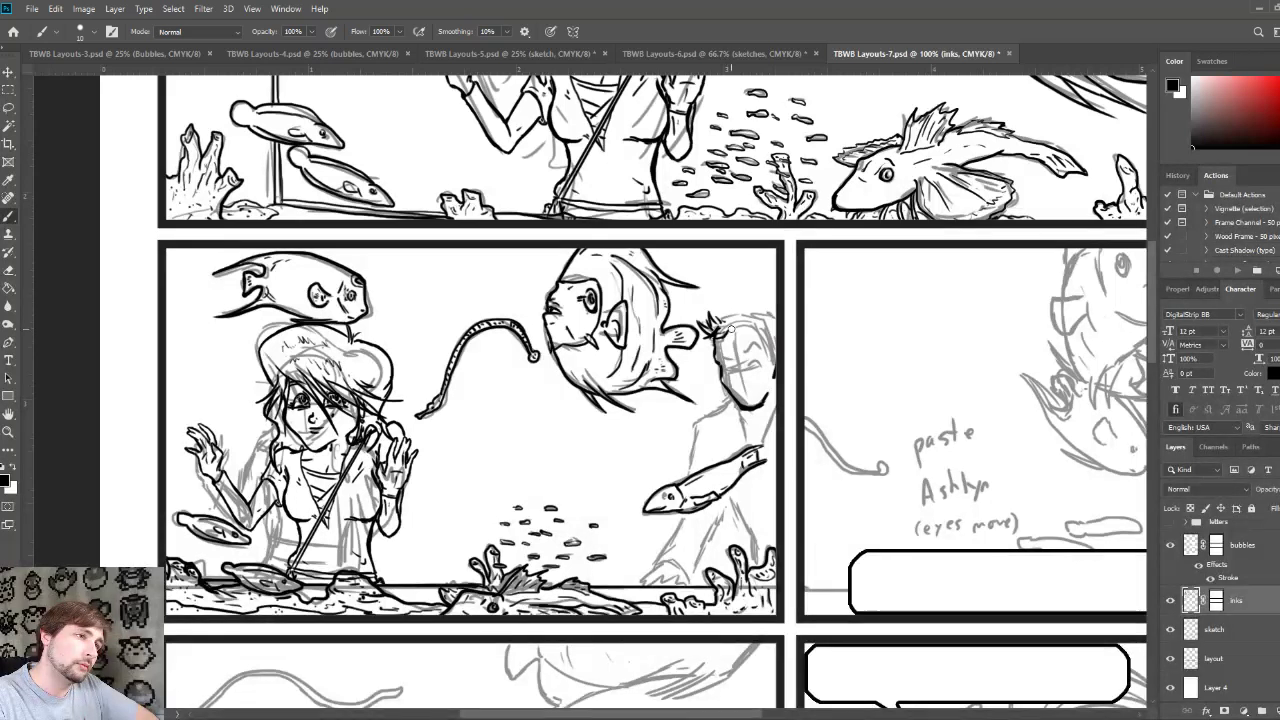
drag(724, 322, 746, 308)
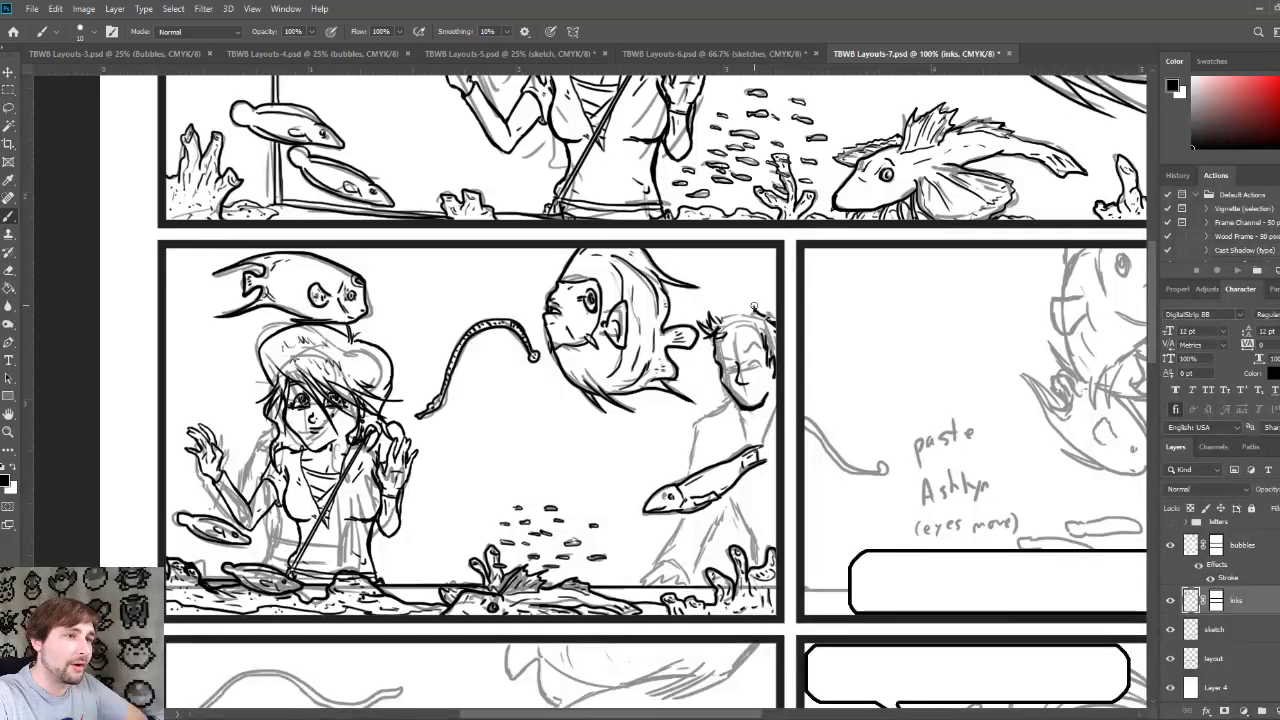
mouse_move(734, 320)
mouse_down()
mouse_move(716, 314)
mouse_move(728, 324)
mouse_up()
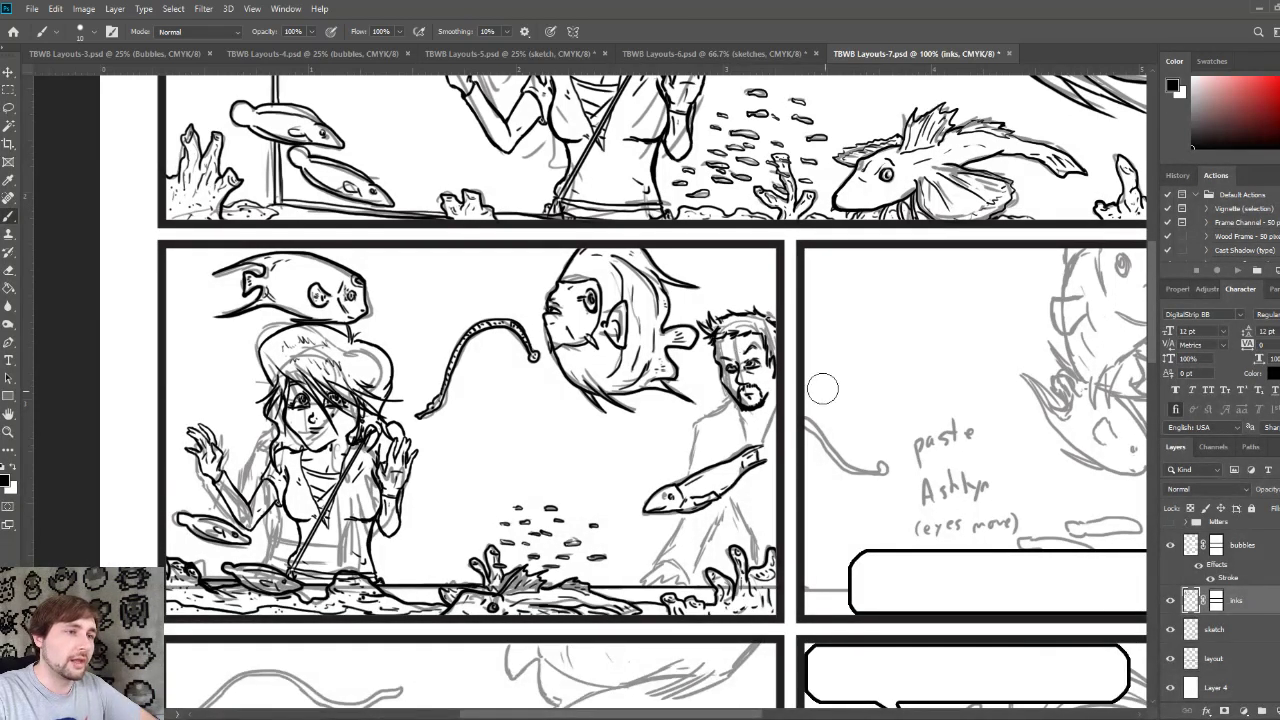
drag(736, 352, 725, 385)
key(ctrl+z)
key(ctrl+z)
key(ctrl+z)
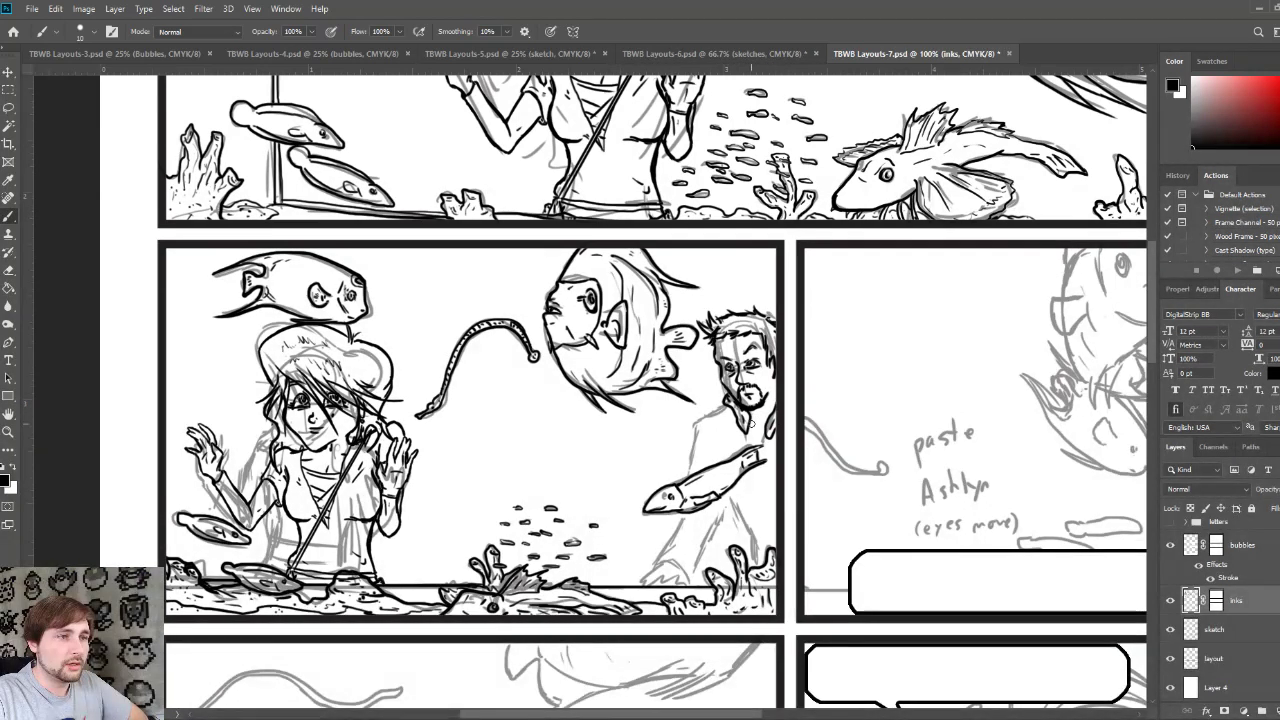
Step: Trace the man's back down to the rocks and ink the folds of his coat
mouse_move(762, 452)
mouse_down()
mouse_move(768, 540)
mouse_move(764, 464)
mouse_move(776, 457)
mouse_move(777, 474)
mouse_up()
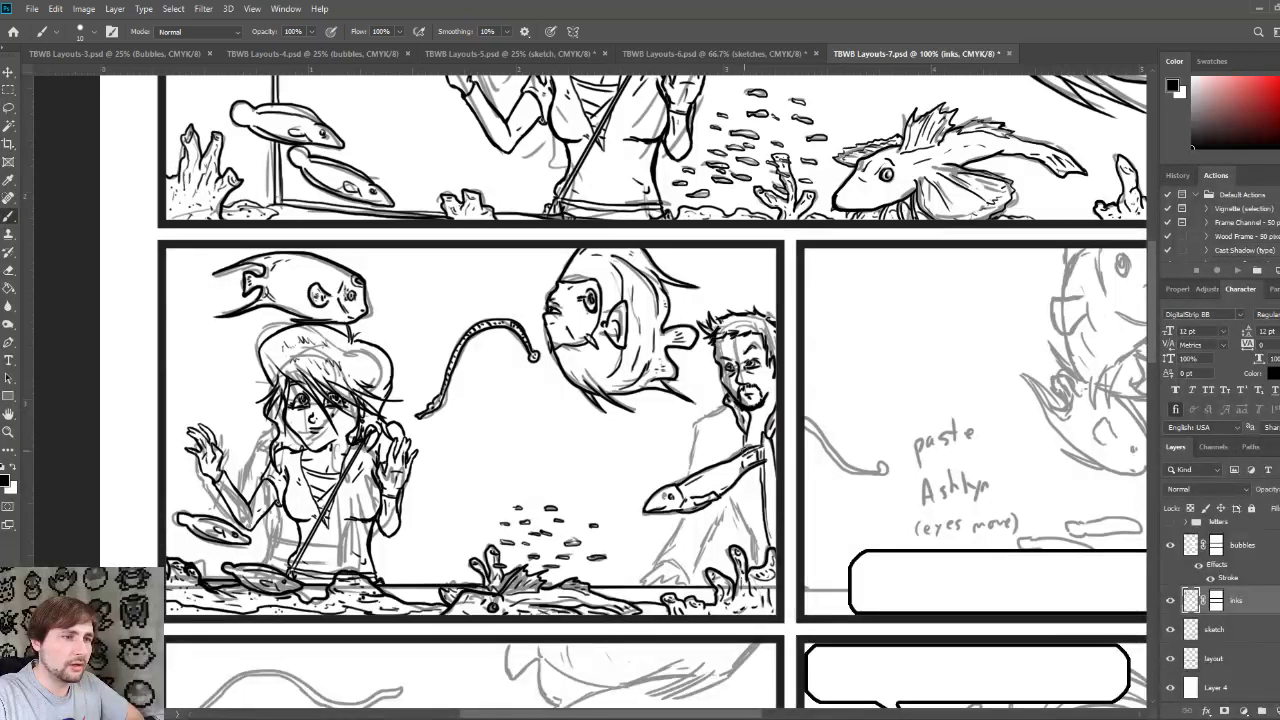
mouse_move(746, 446)
mouse_down()
mouse_move(747, 553)
mouse_move(742, 472)
mouse_up()
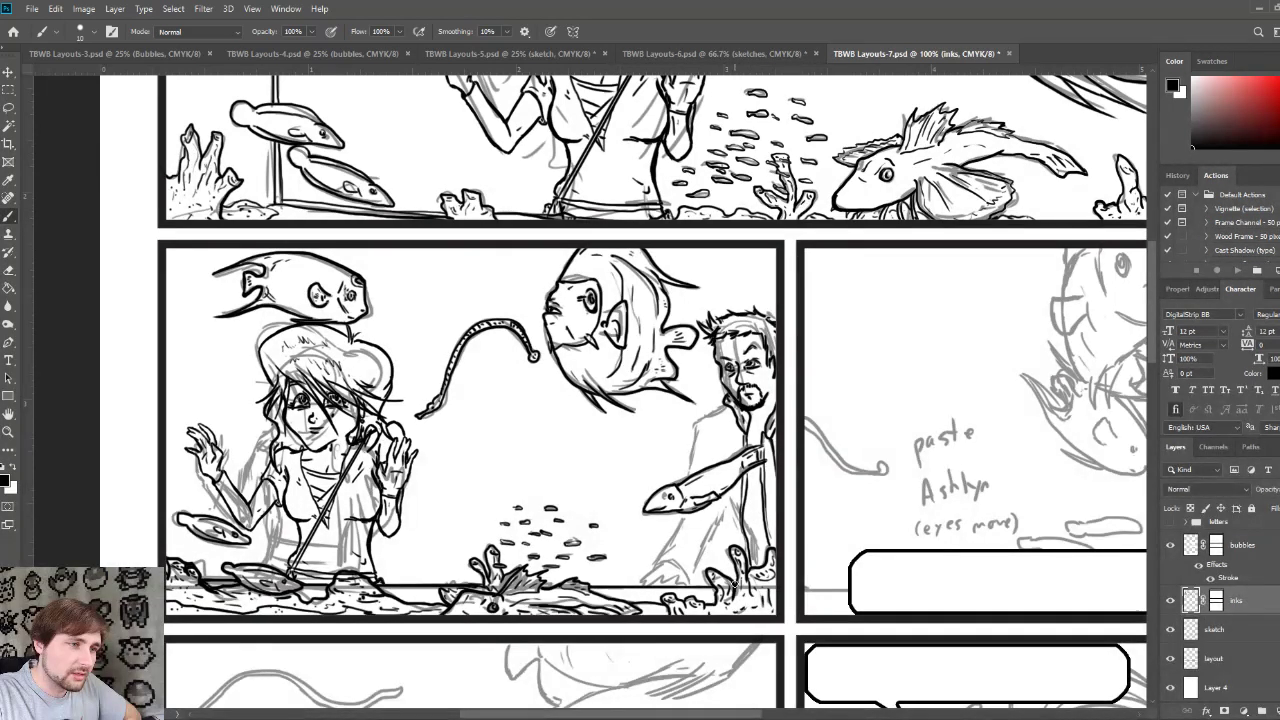
drag(735, 584, 722, 520)
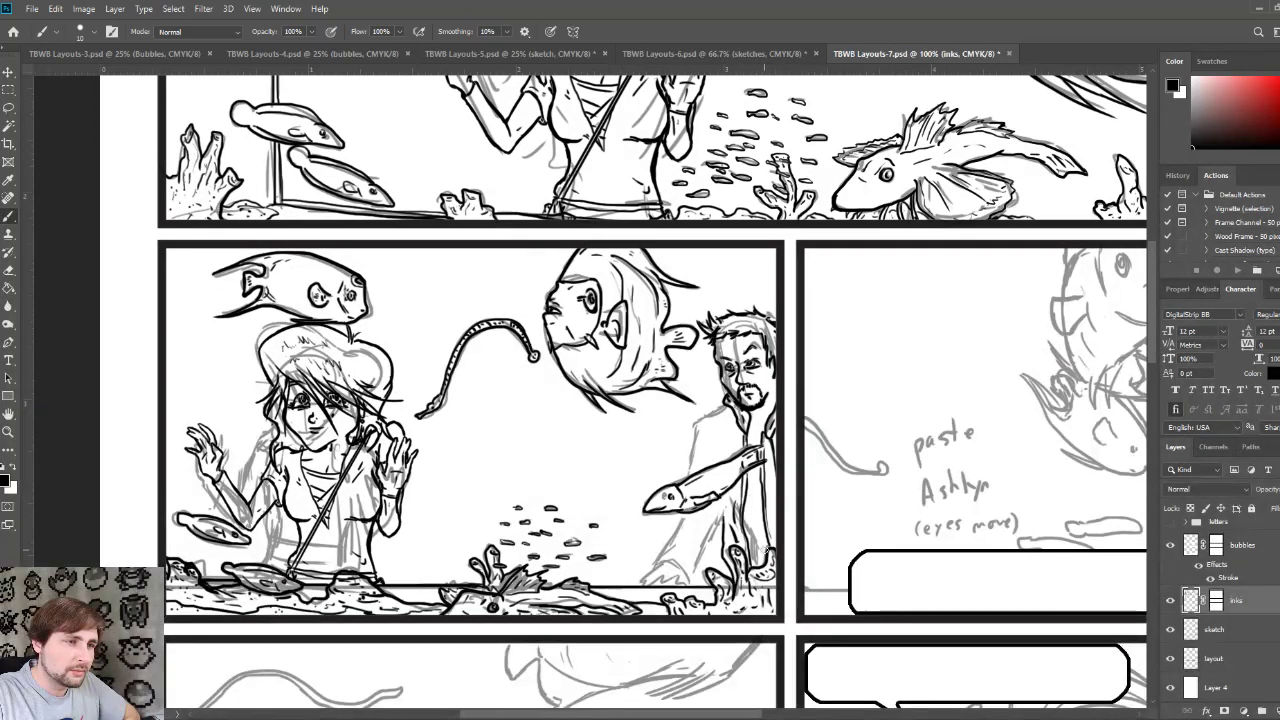
drag(742, 524, 776, 552)
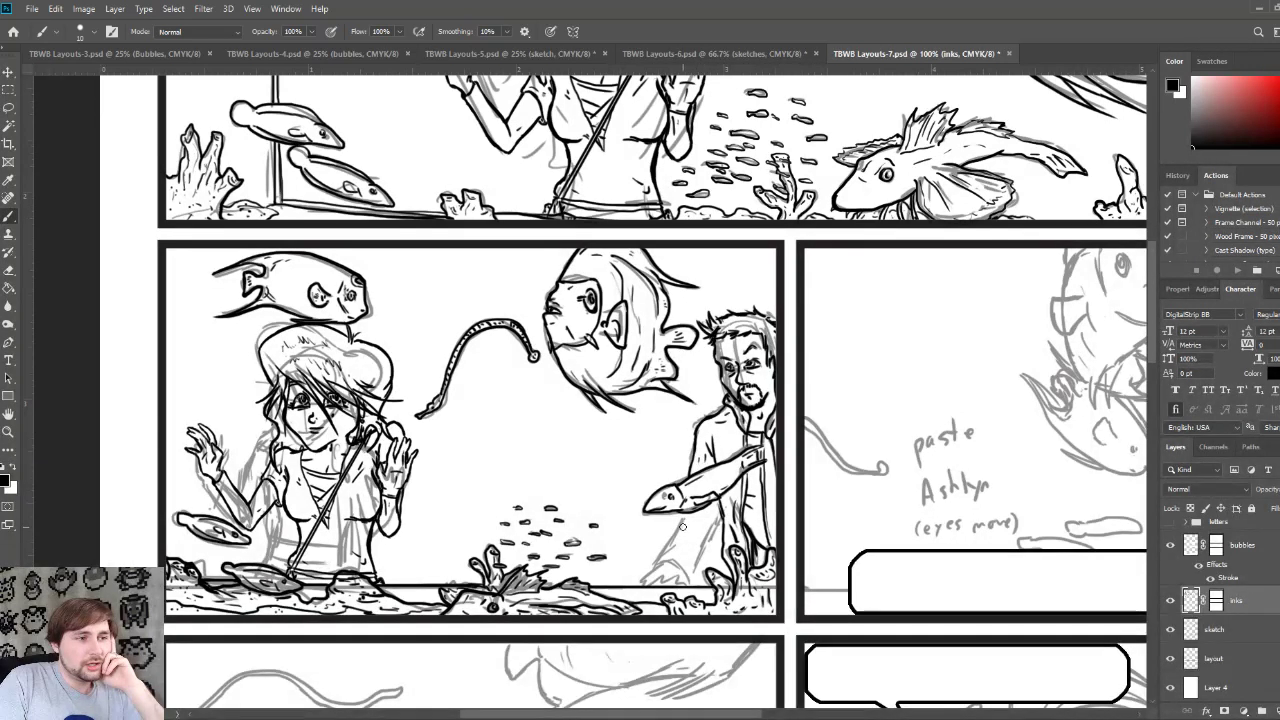
mouse_move(683, 513)
mouse_down()
mouse_move(662, 562)
mouse_move(676, 568)
mouse_up()
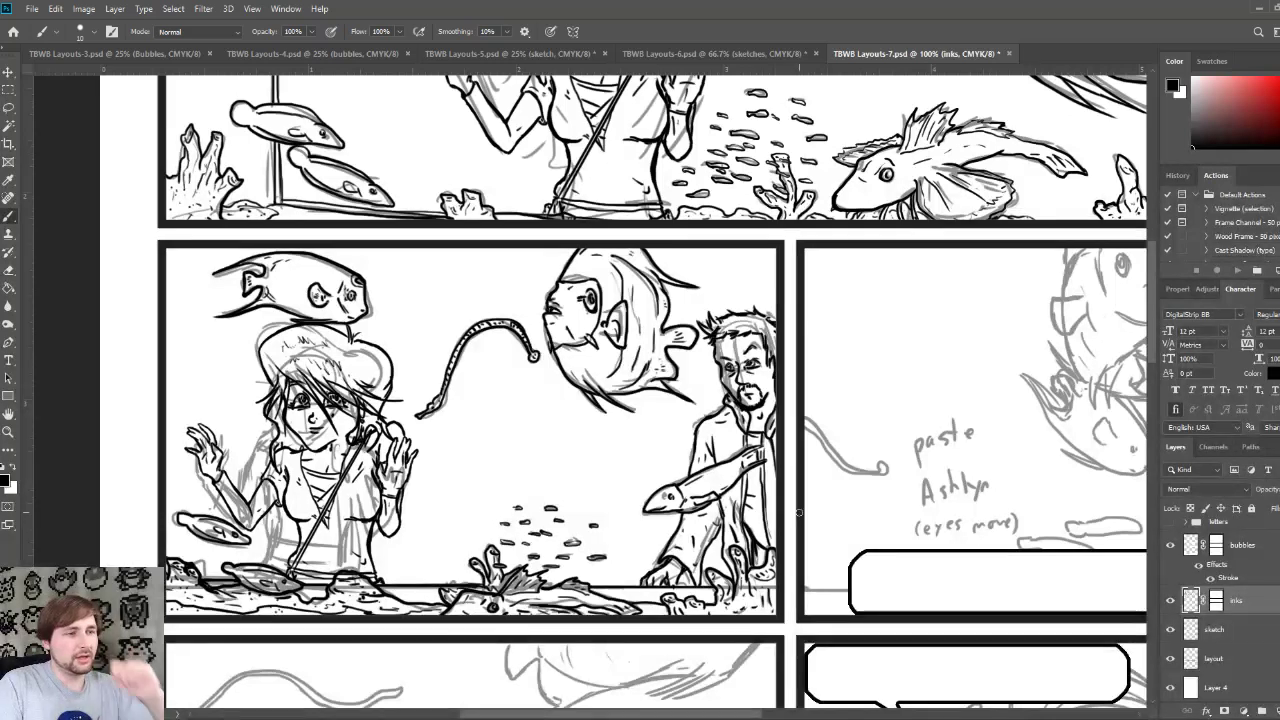
key(ctrl+minus)
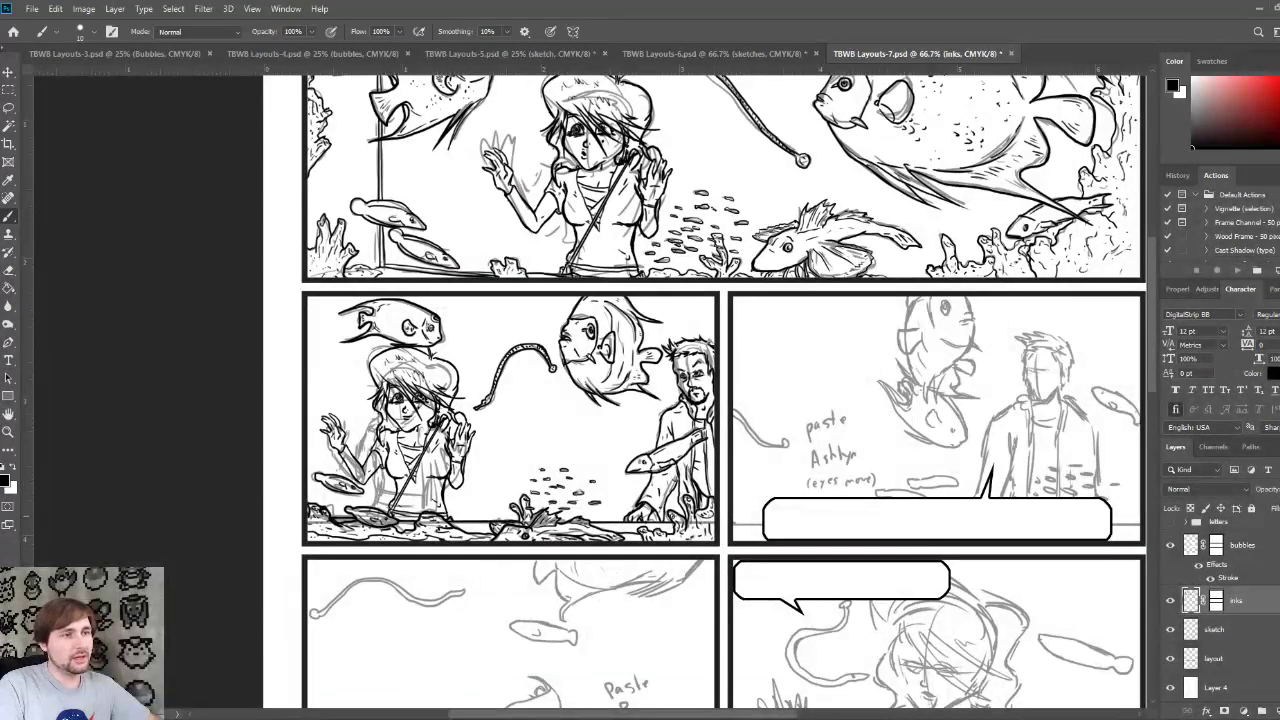
click(1171, 630)
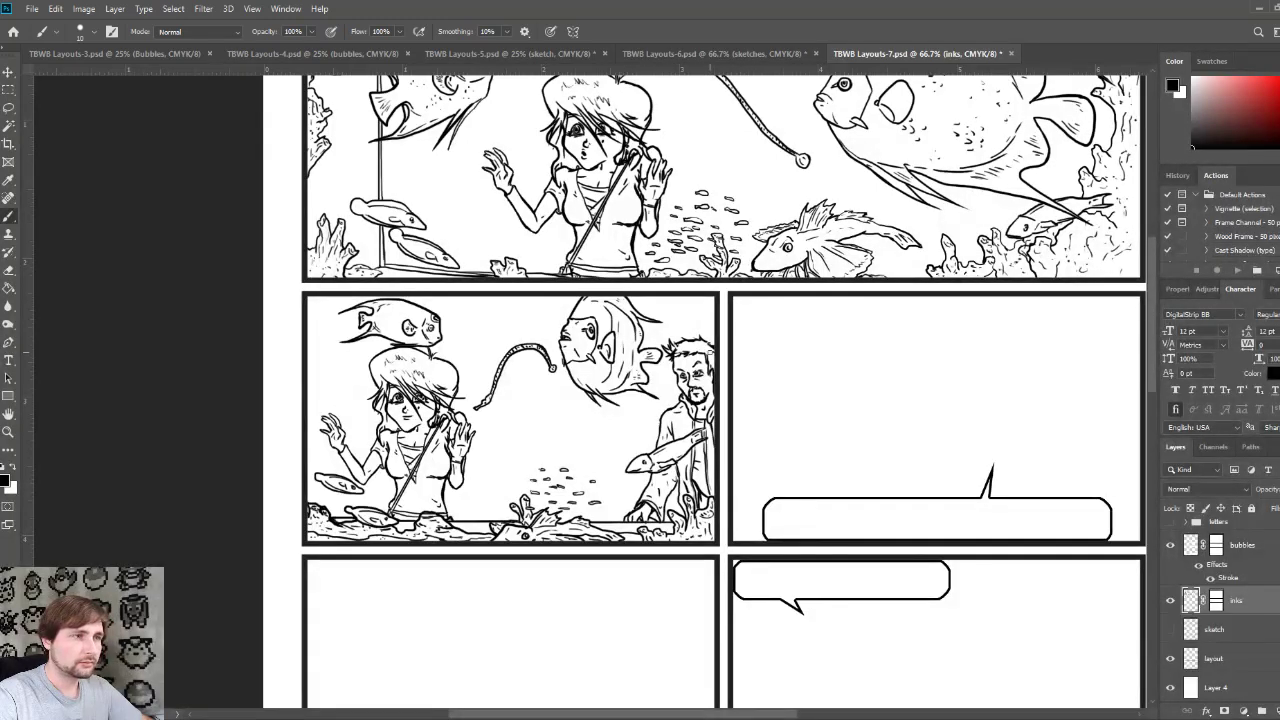
click(1171, 629)
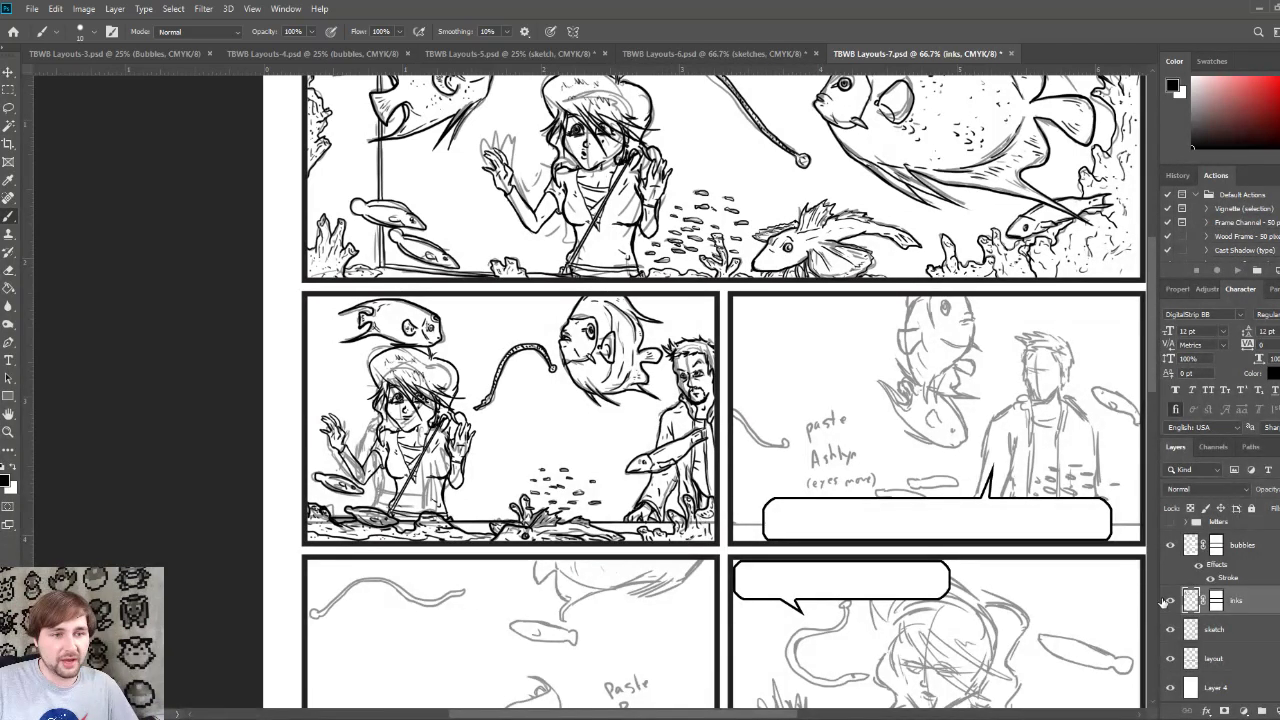
Step: Toggle the inks layer off and on to compare, then paste the inked girl as Layer 5
click(1171, 600)
click(1171, 600)
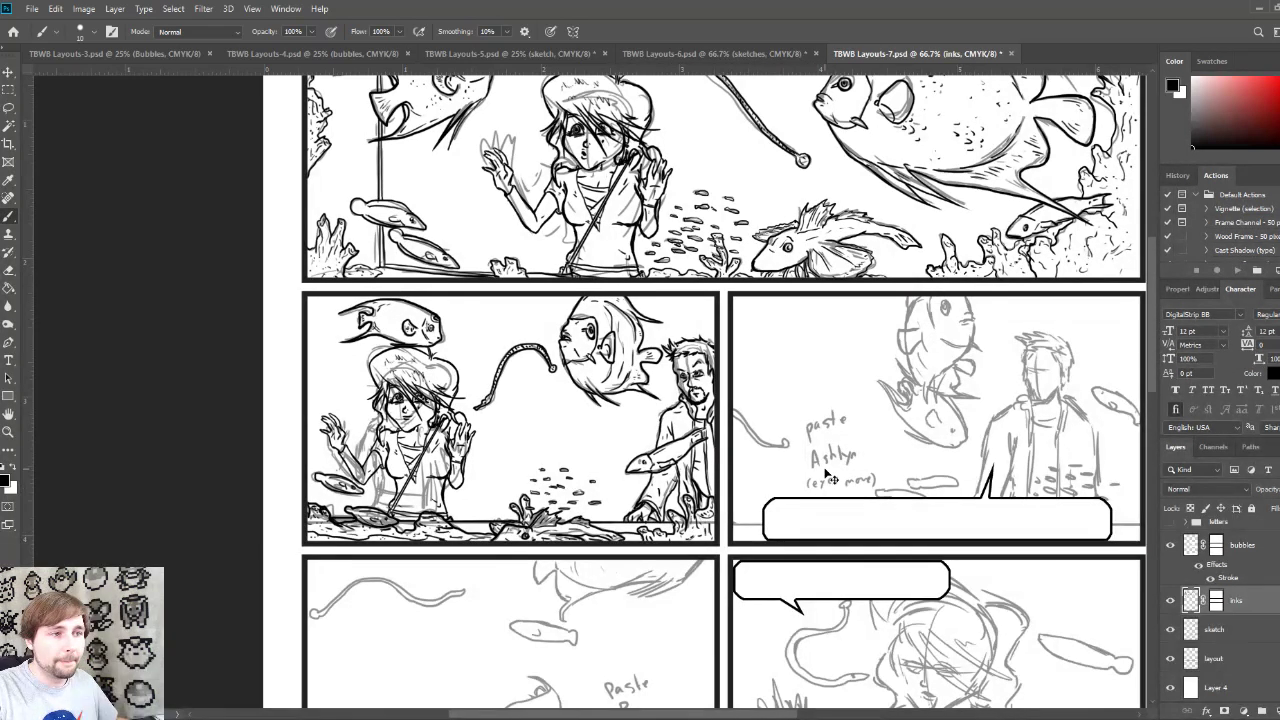
key(ctrl+v)
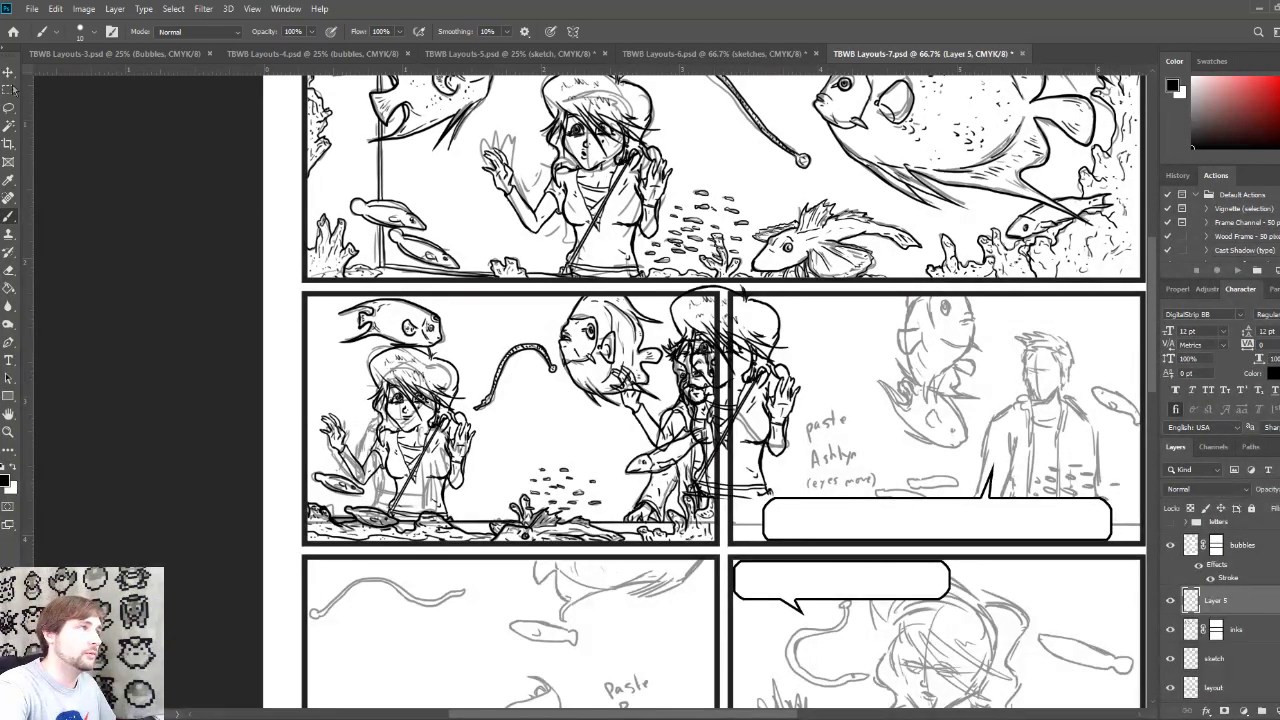
Step: Scale the pasted girl to 85.2% and place her in panel three beside the sketched man
key(v)
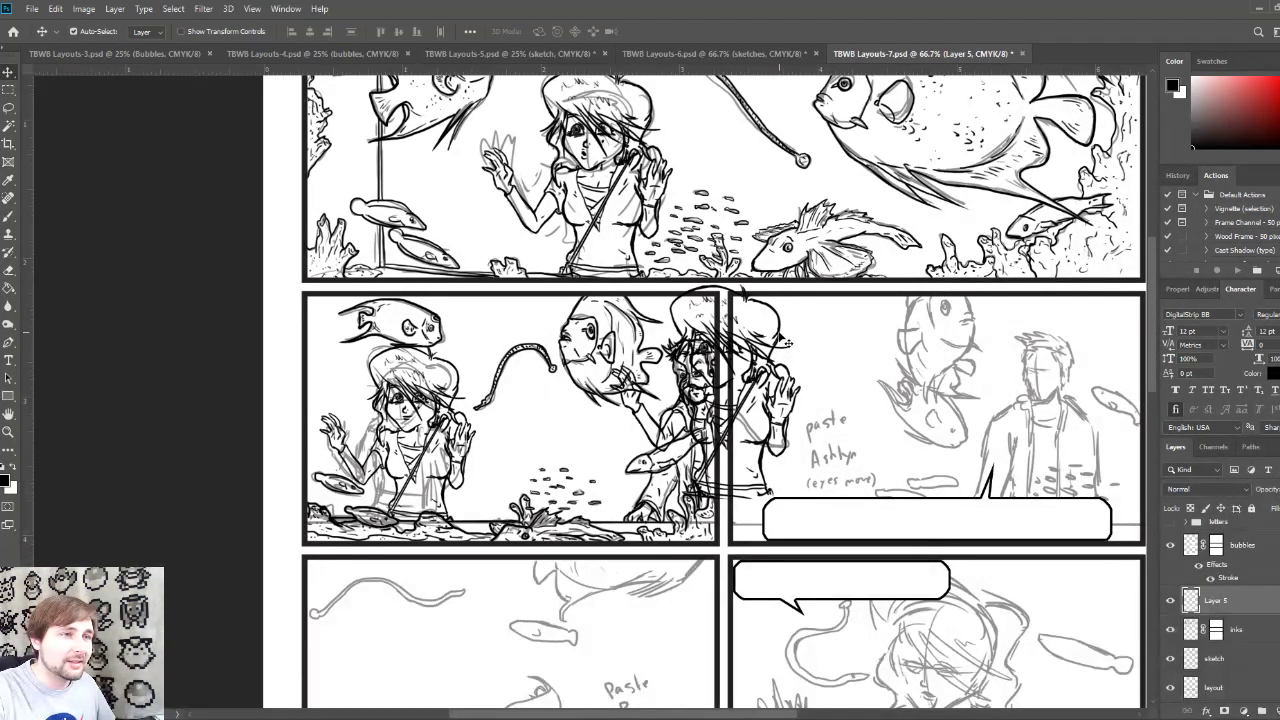
drag(785, 346, 485, 400)
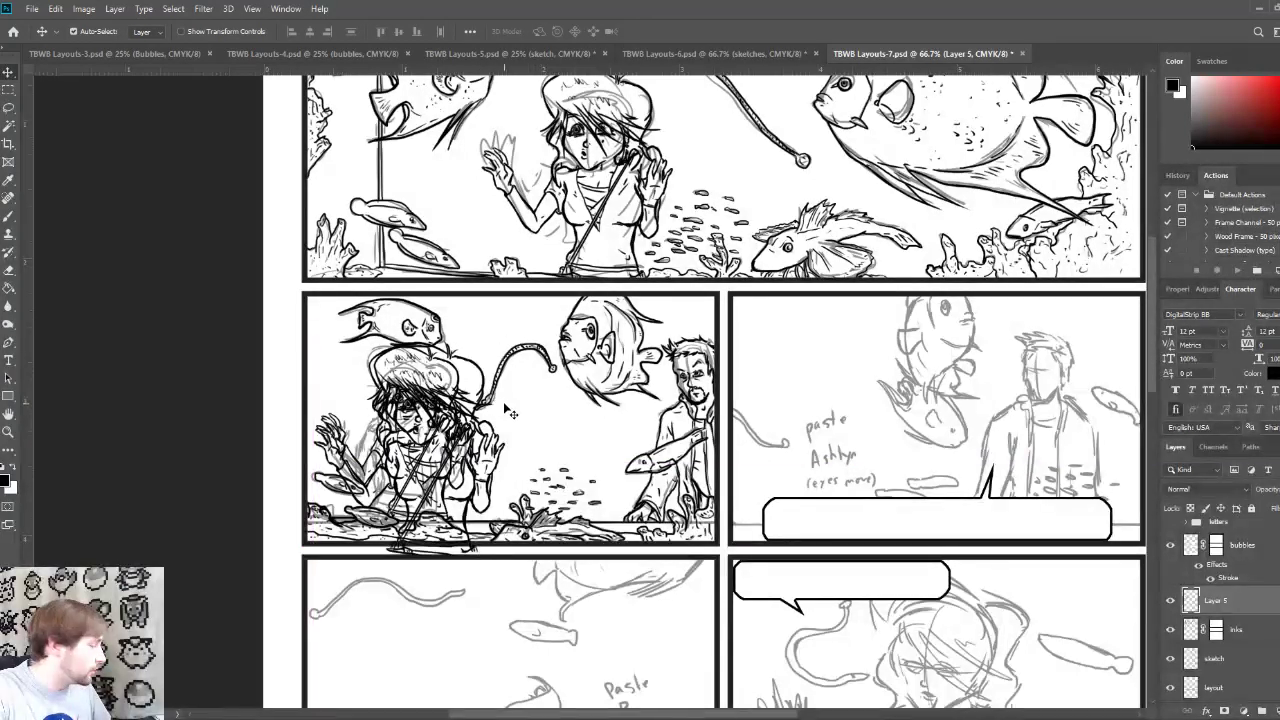
key(ctrl+t)
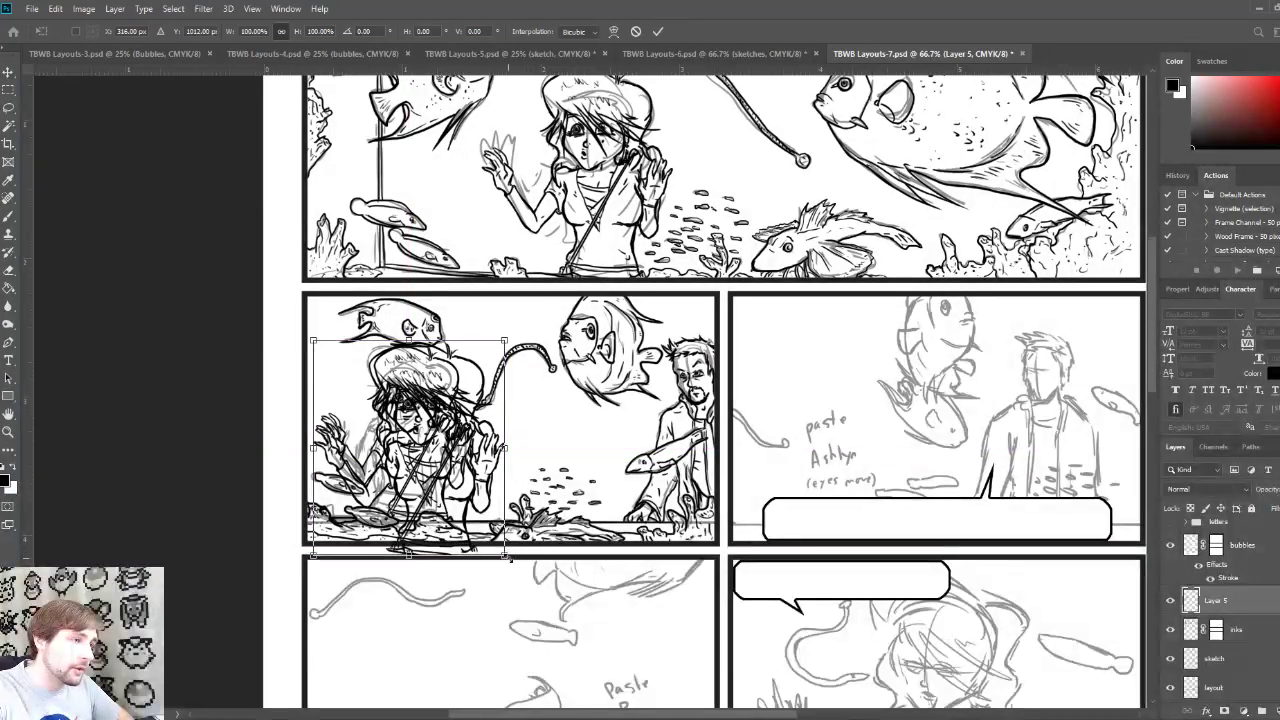
drag(498, 545, 475, 518)
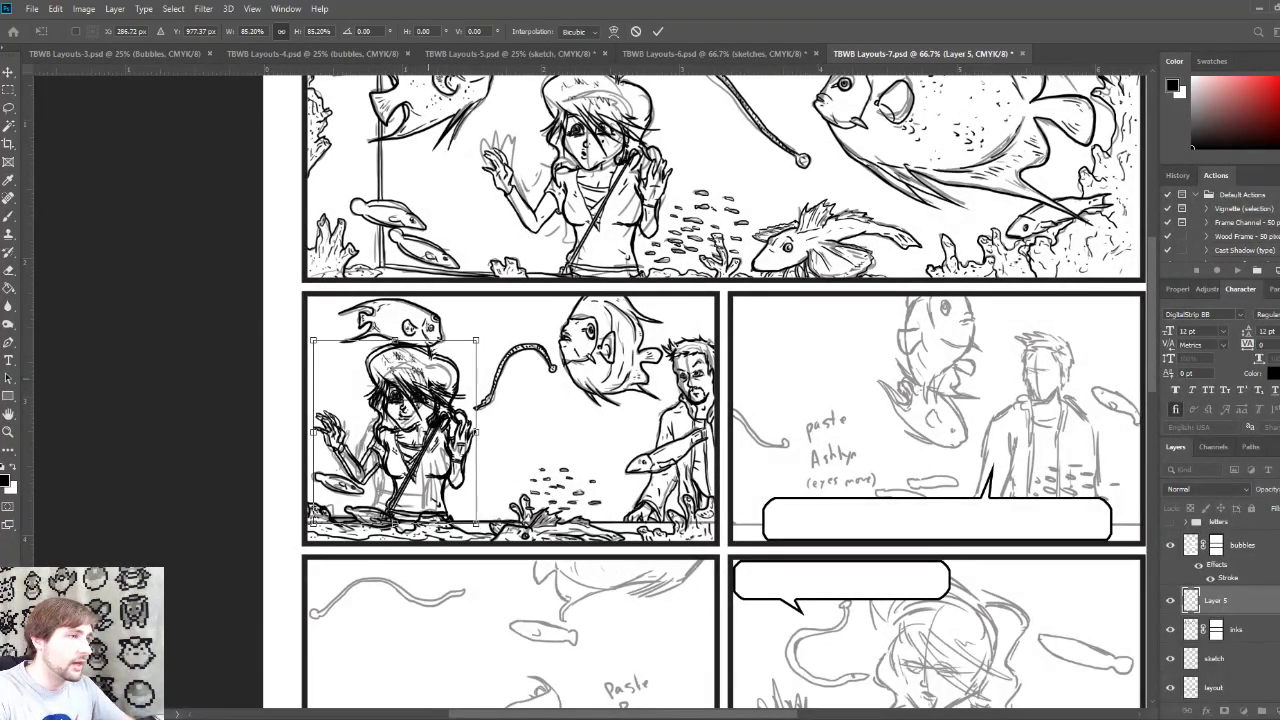
drag(432, 383, 436, 383)
key(shift+Right)
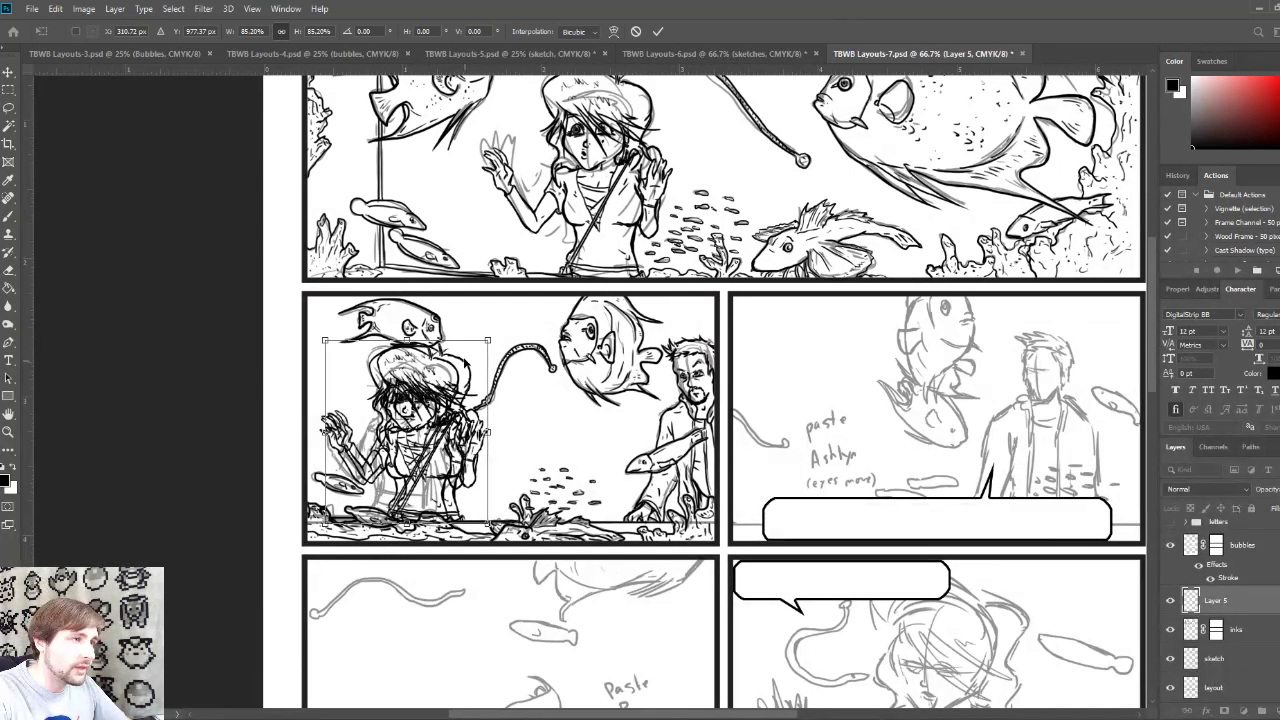
drag(473, 363, 891, 365)
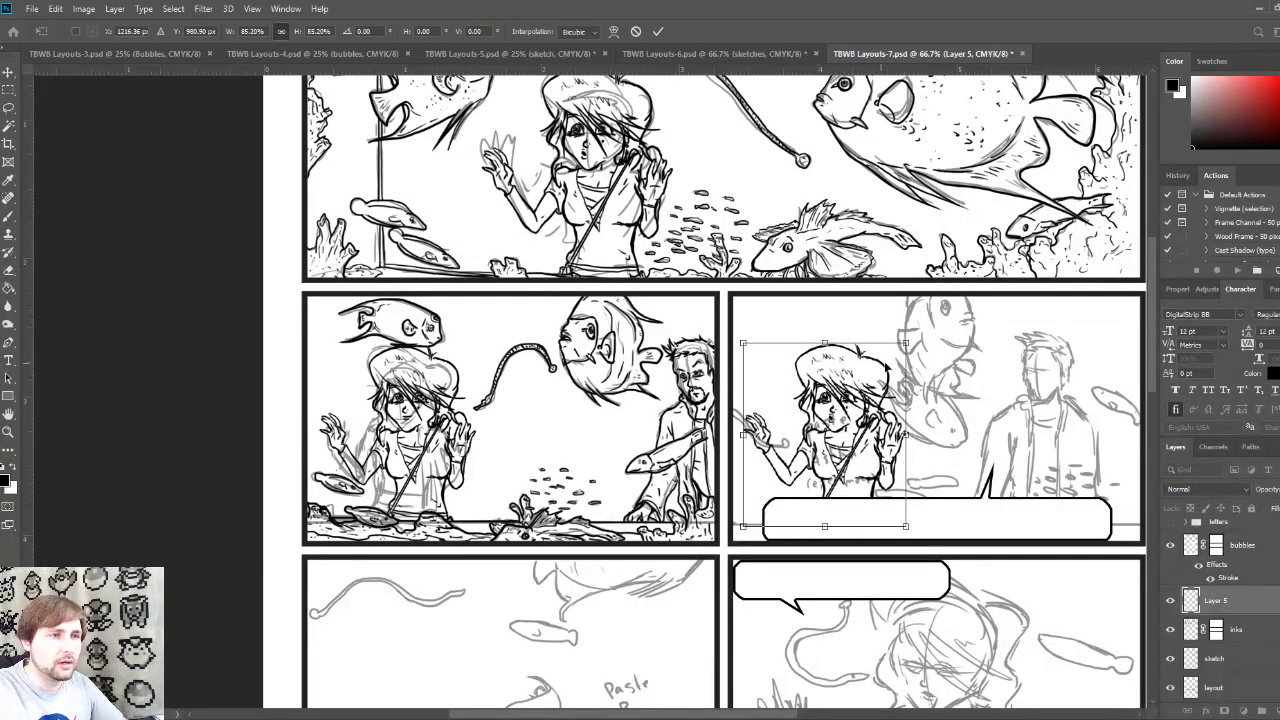
drag(885, 372, 886, 377)
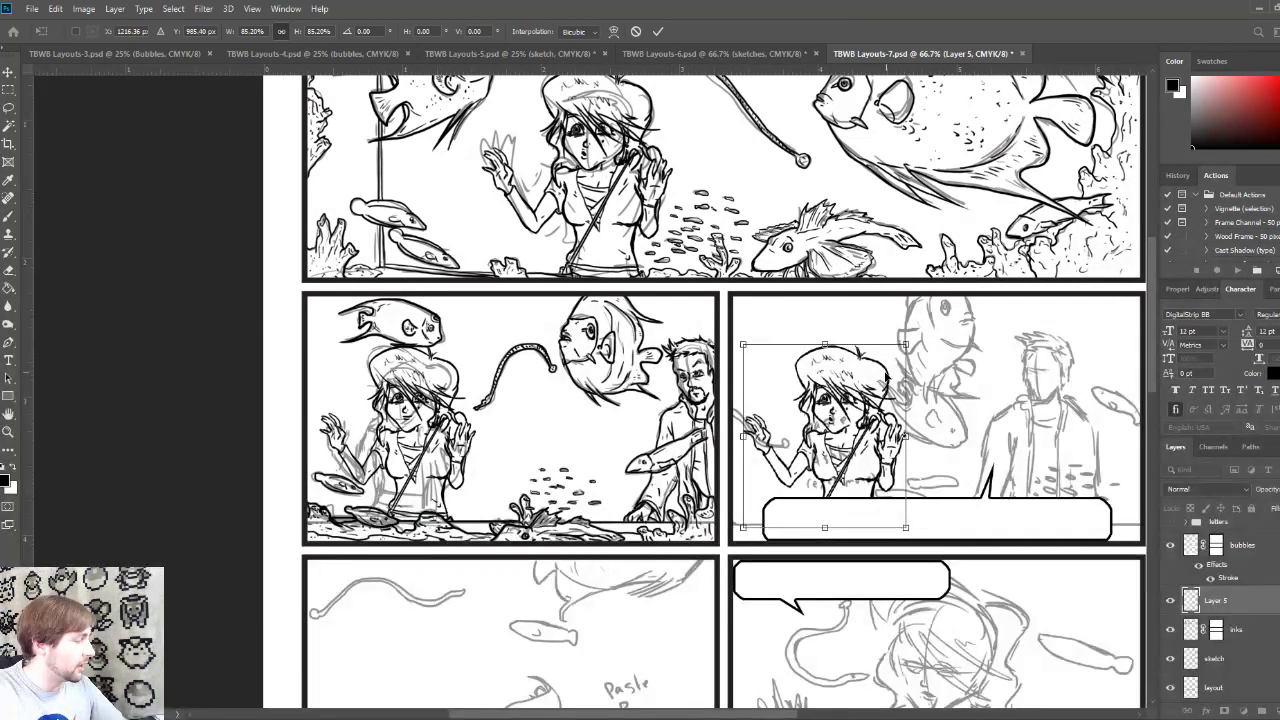
key(Return)
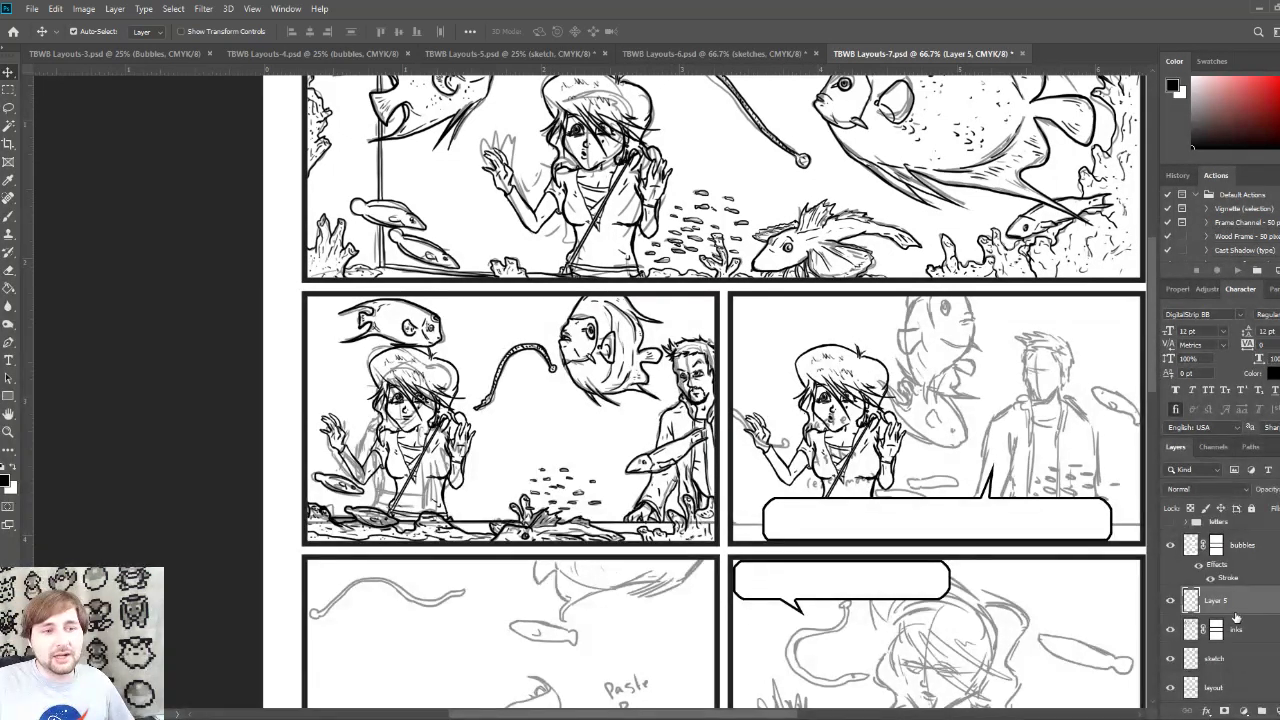
Step: Move Layer 5 below inks, select both layers, and merge them with Ctrl+E
mouse_move(1274, 607)
mouse_down()
mouse_move(1265, 645)
mouse_move(1222, 652)
mouse_up()
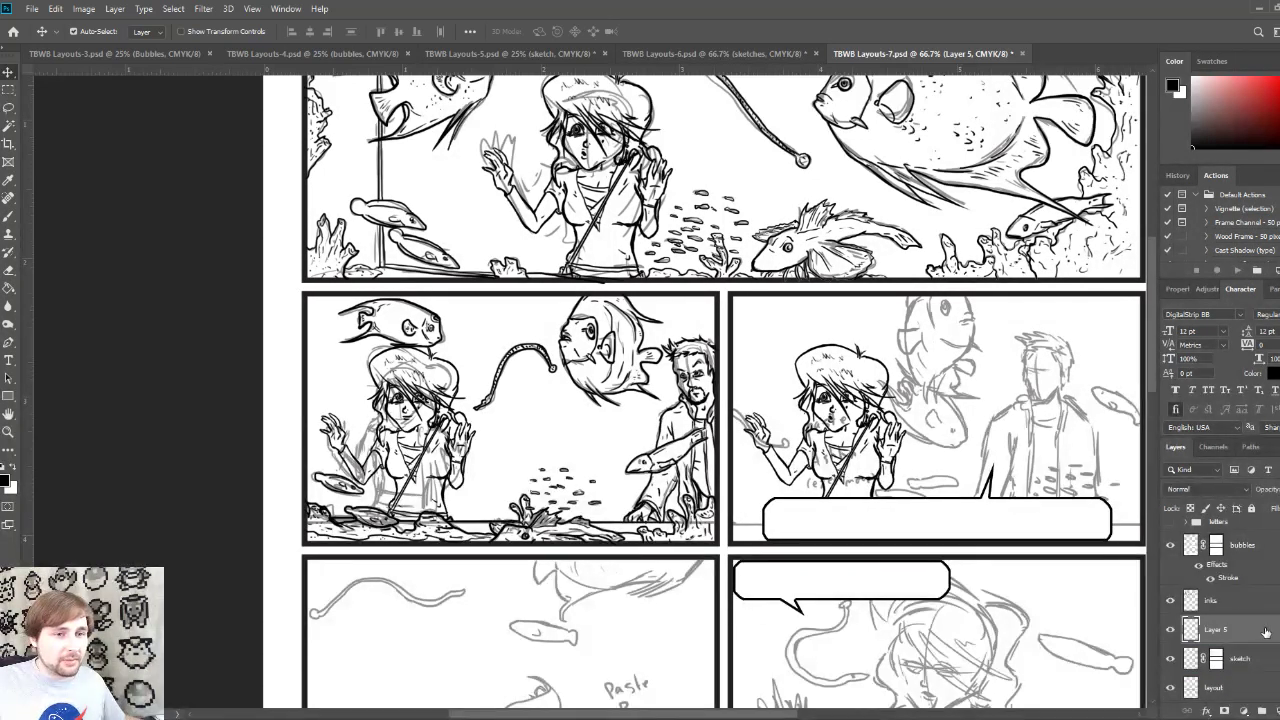
shift+click(1245, 605)
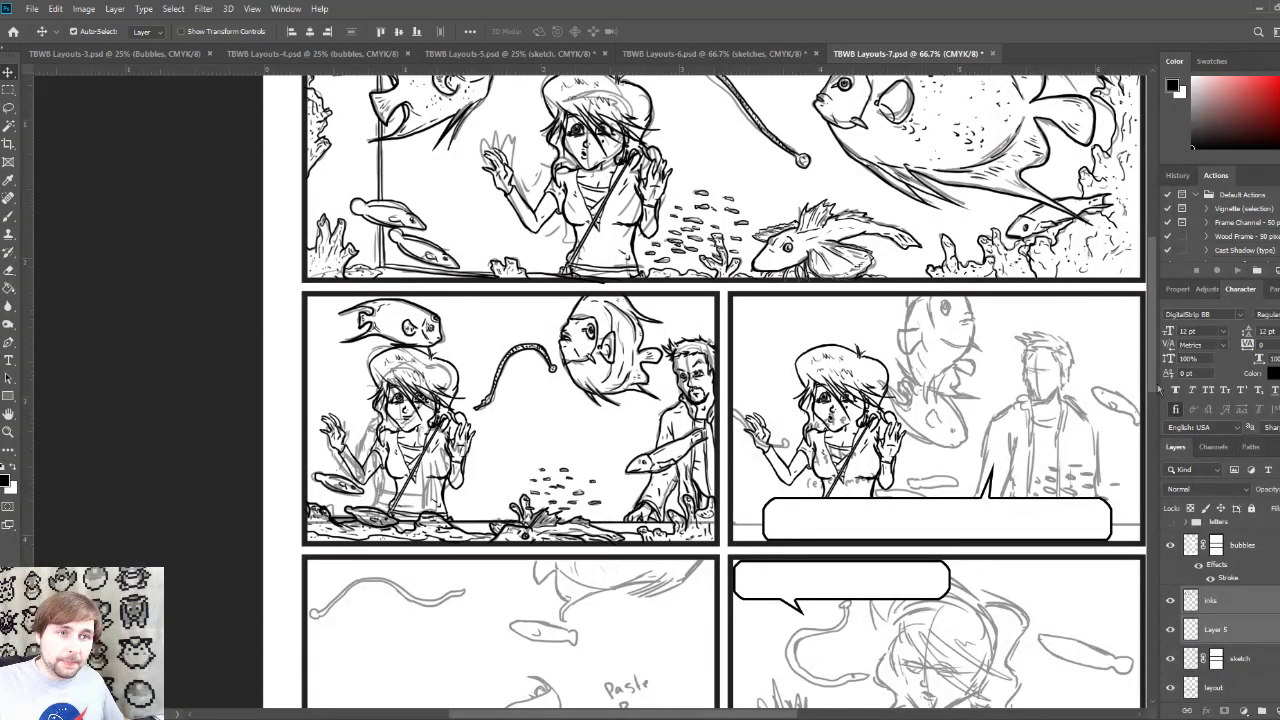
key(ctrl+e)
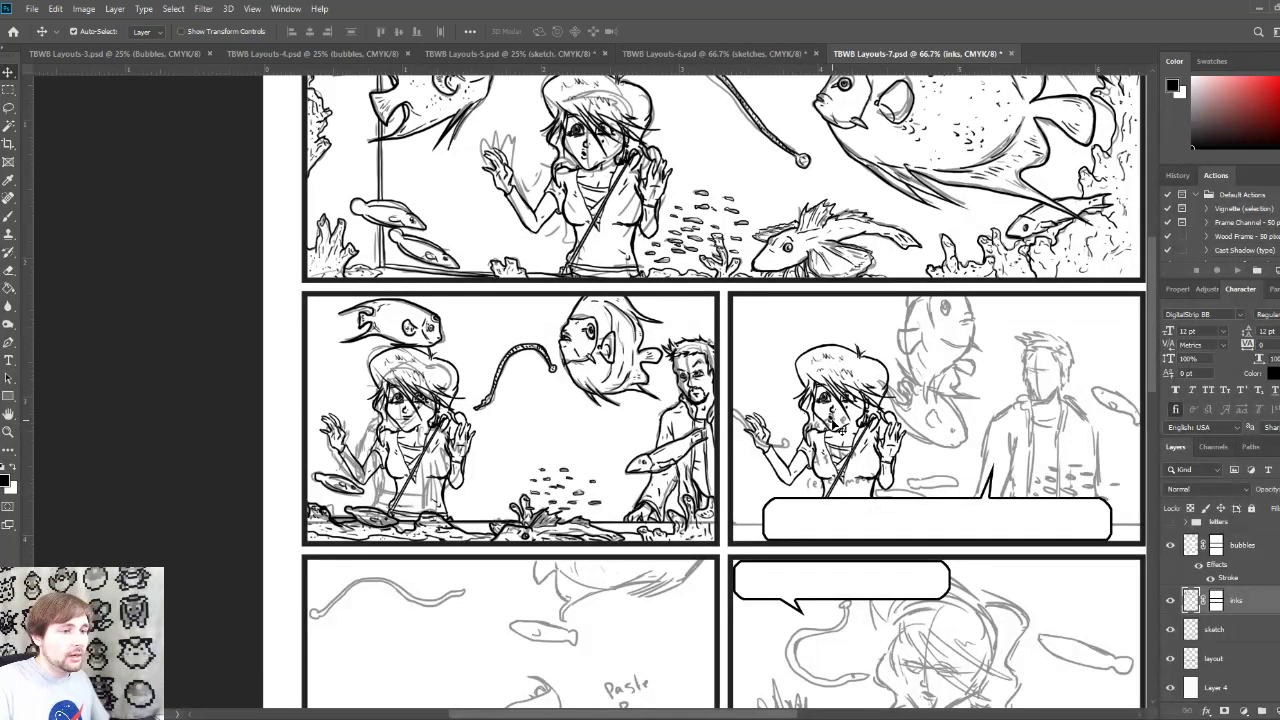
scroll(850, 460, down, 2)
scroll(855, 465, down, 4)
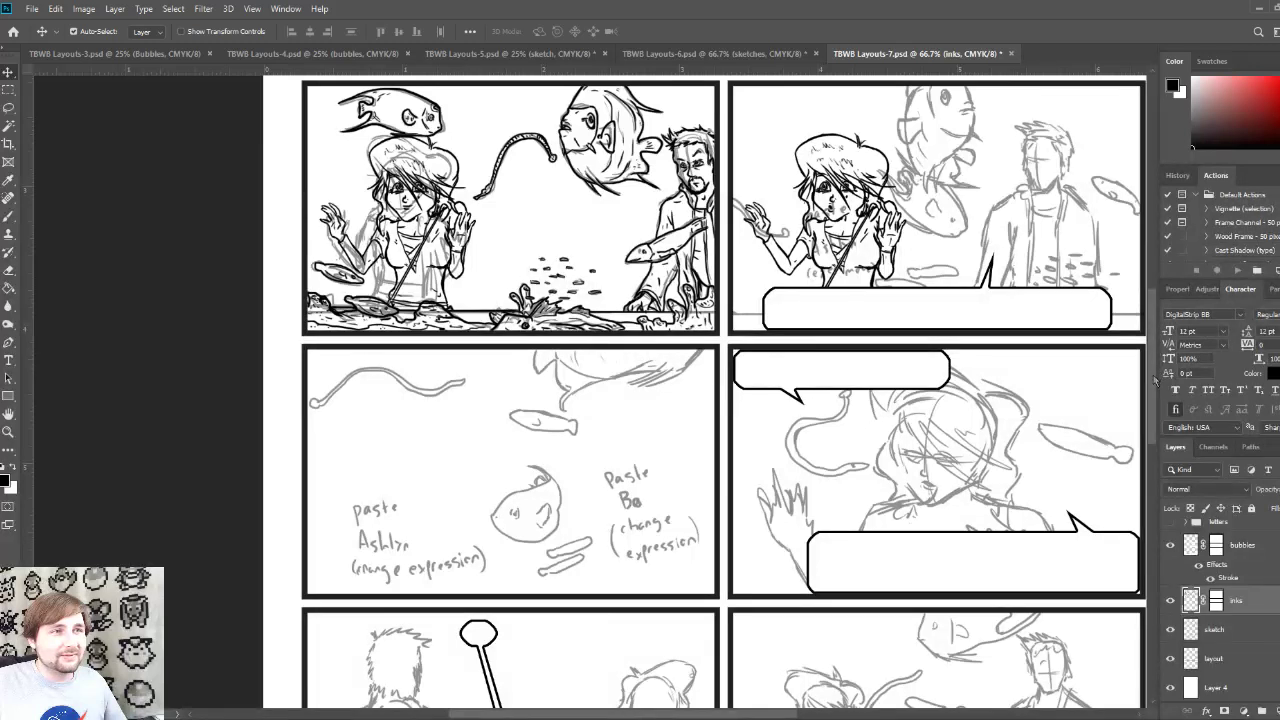
scroll(1150, 350, up, 5)
scroll(1147, 340, up, 2)
scroll(1147, 342, down, 2)
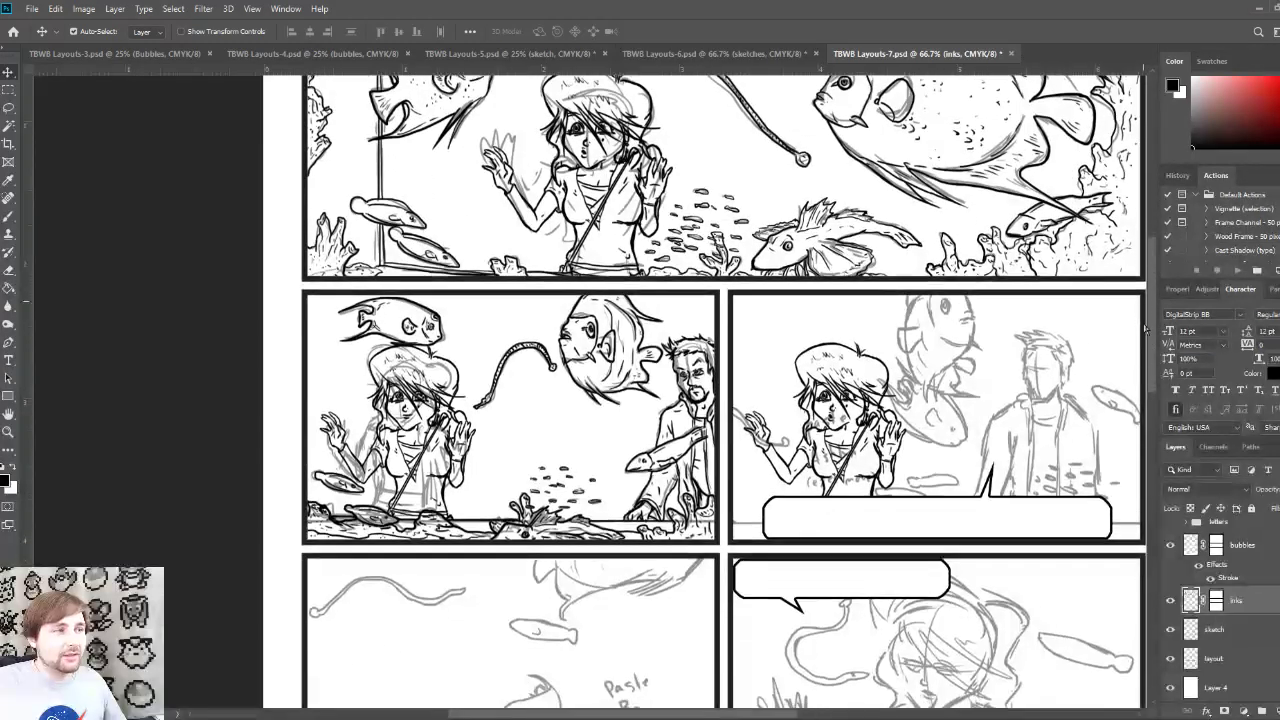
scroll(1147, 343, up, 3)
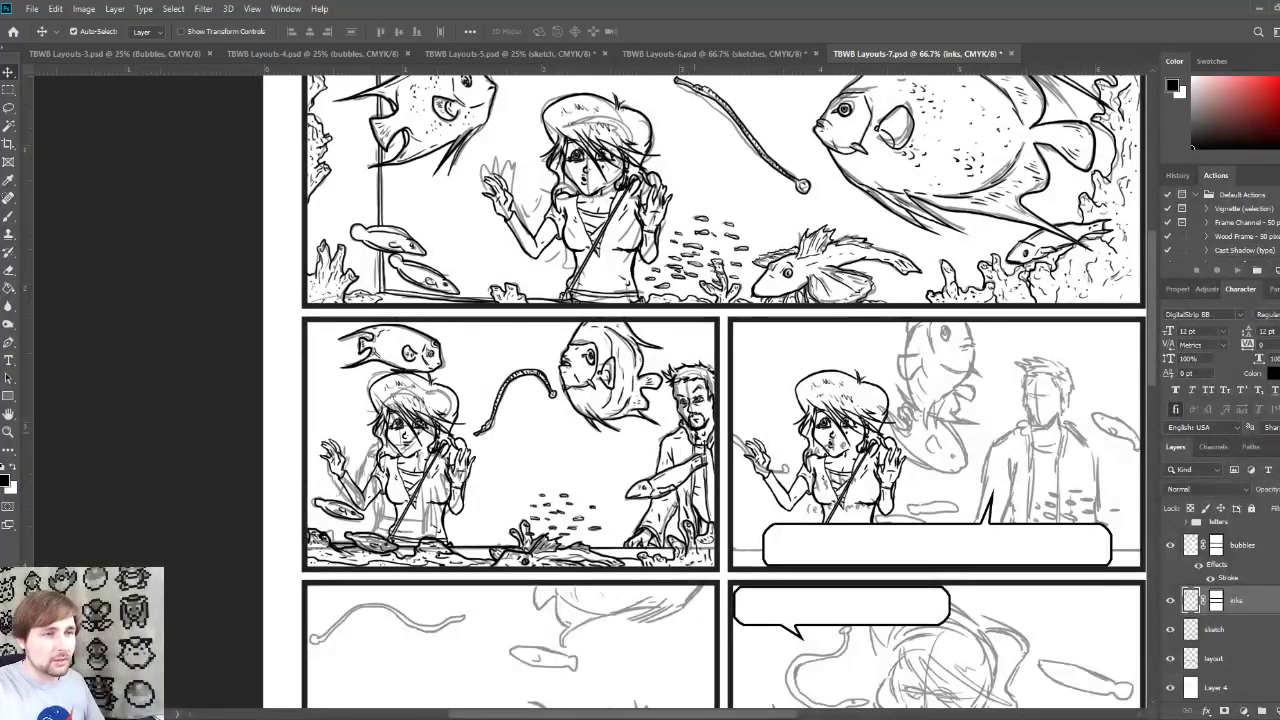
scroll(600, 400, up, 2)
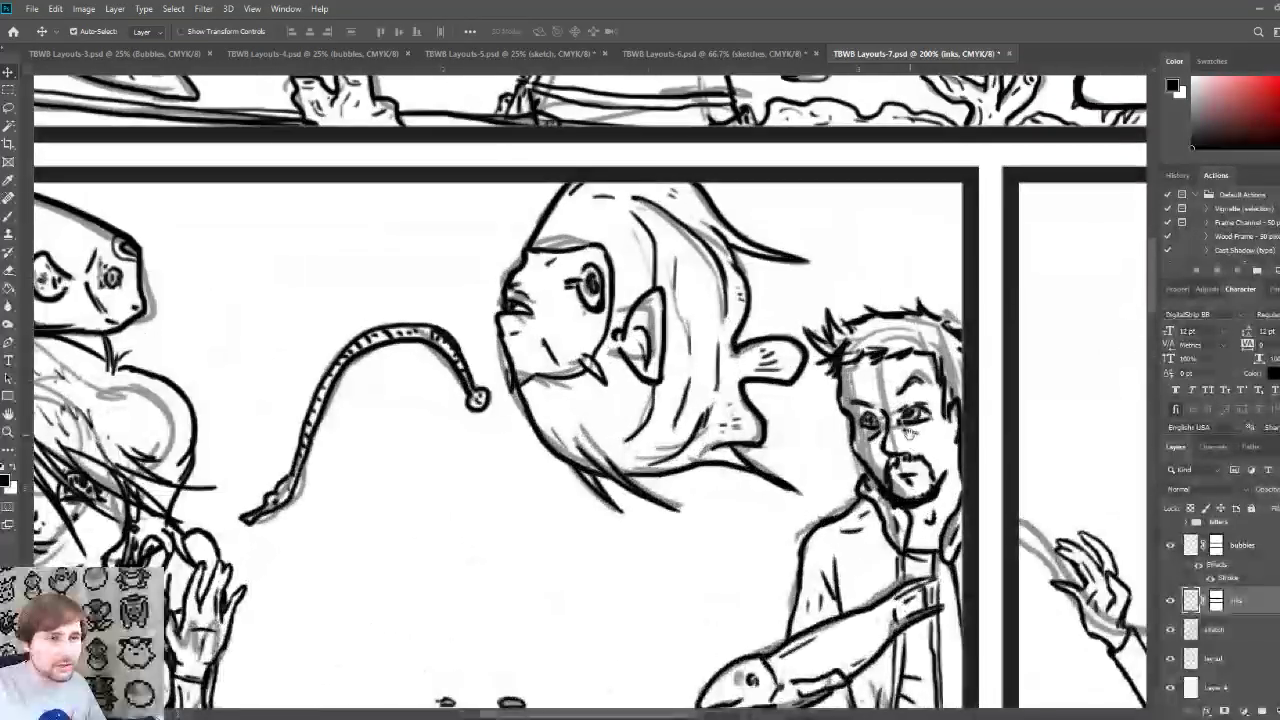
Step: Zoom to 200% on panel three's girl, erase her eyes and mouth, then return to 100% with the Brush
drag(924, 443, 439, 332)
scroll(400, 300, down, 1)
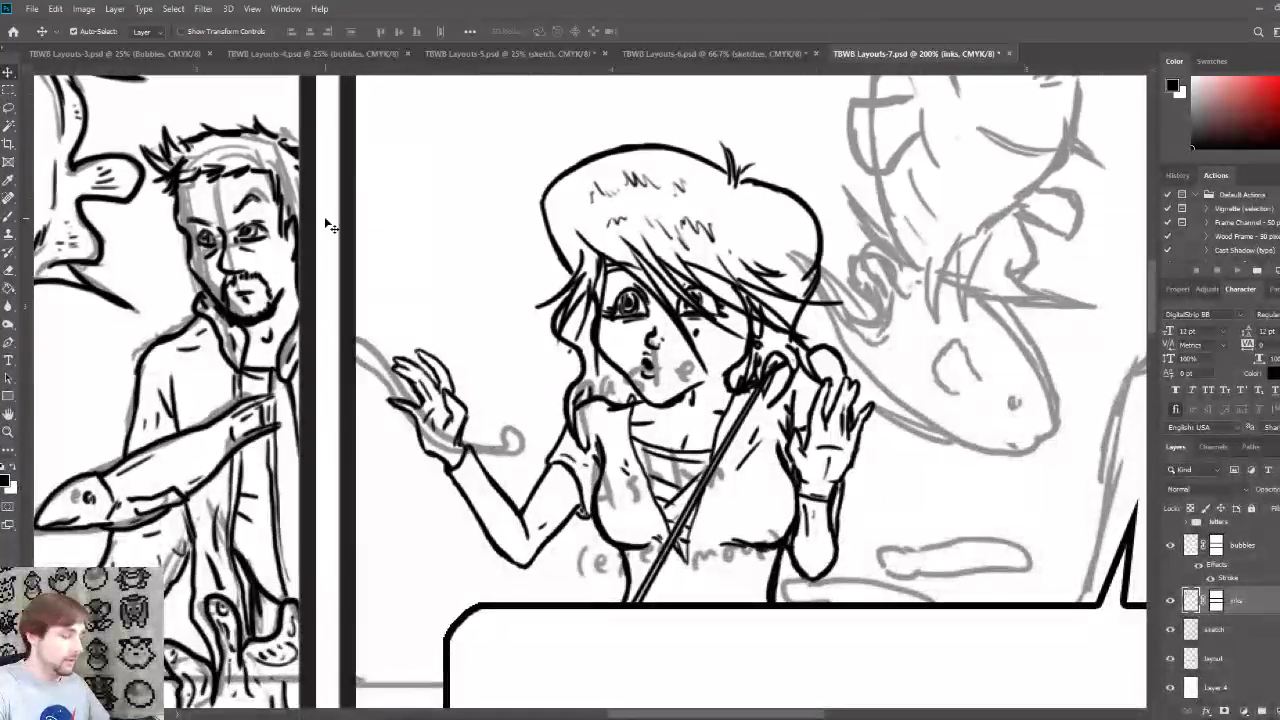
scroll(324, 216, down, 1)
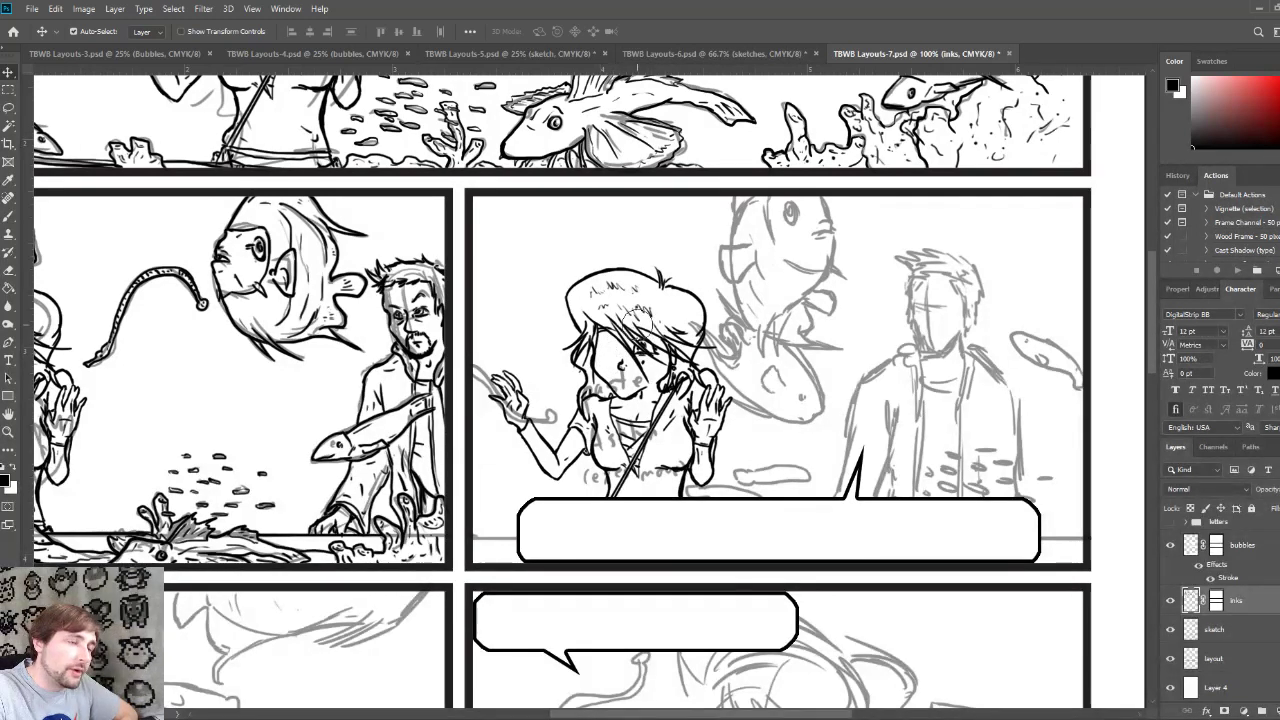
key(ctrl+plus)
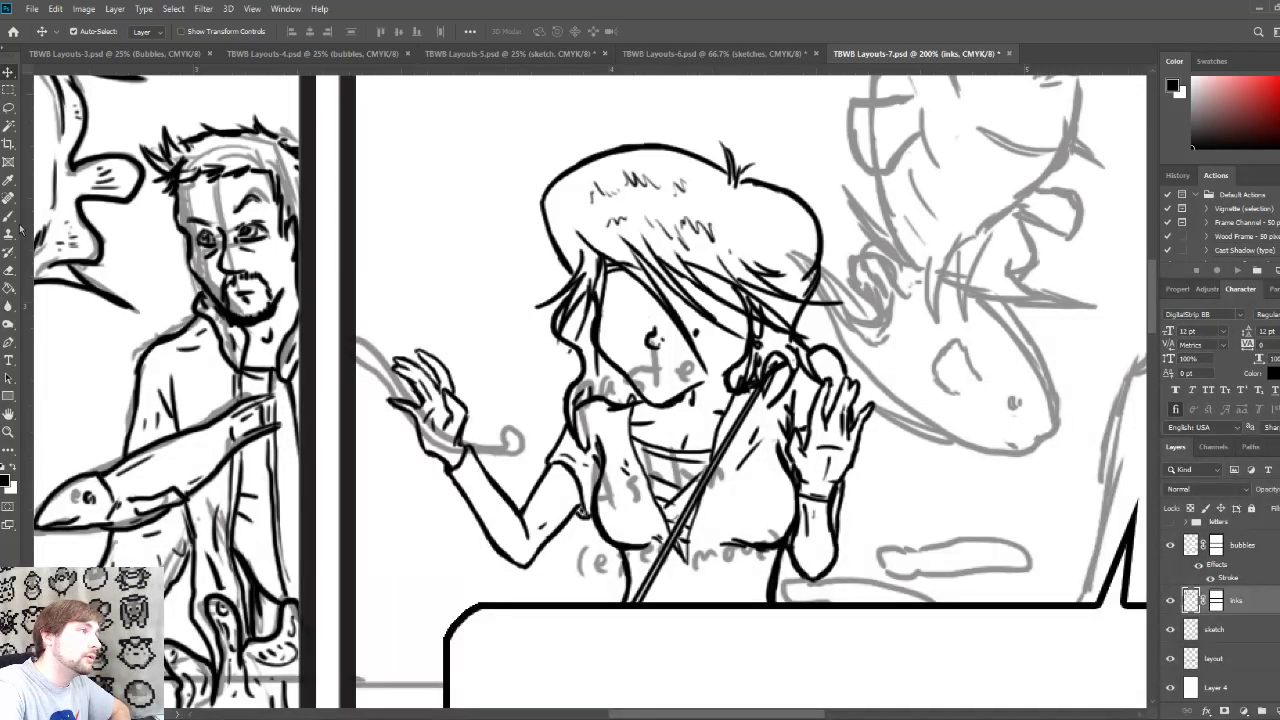
key(b)
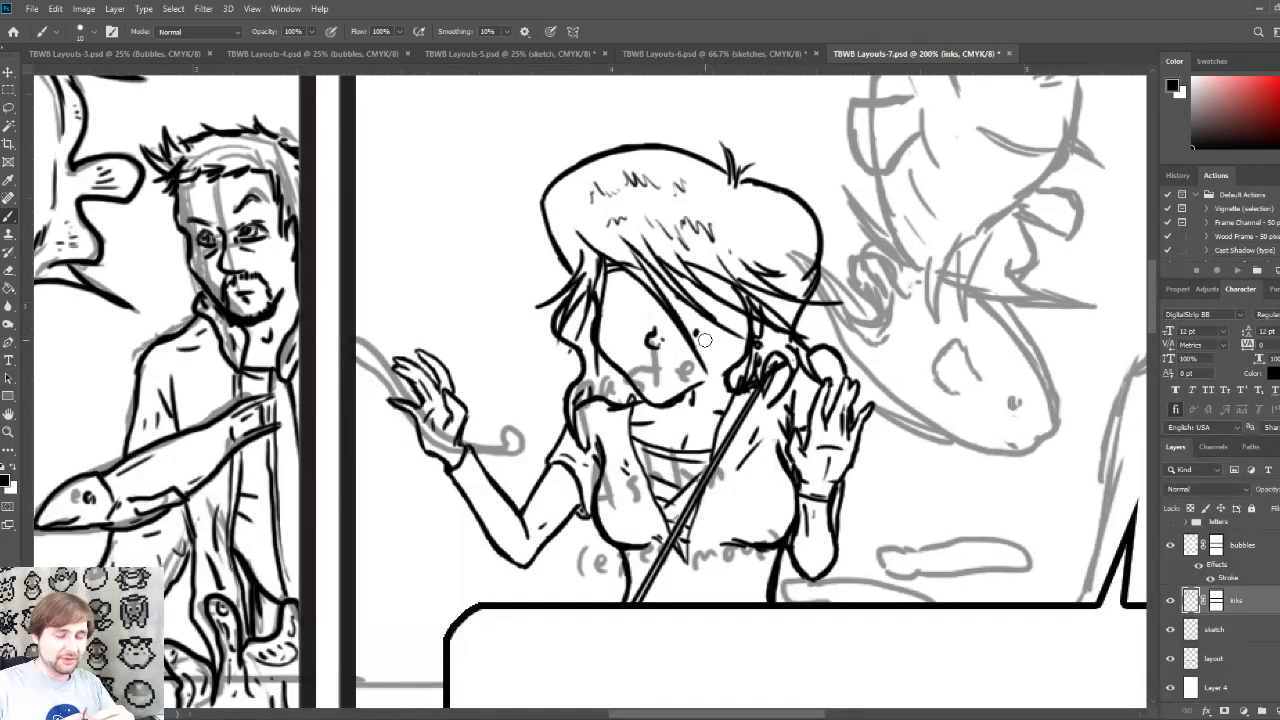
key(ctrl+minus)
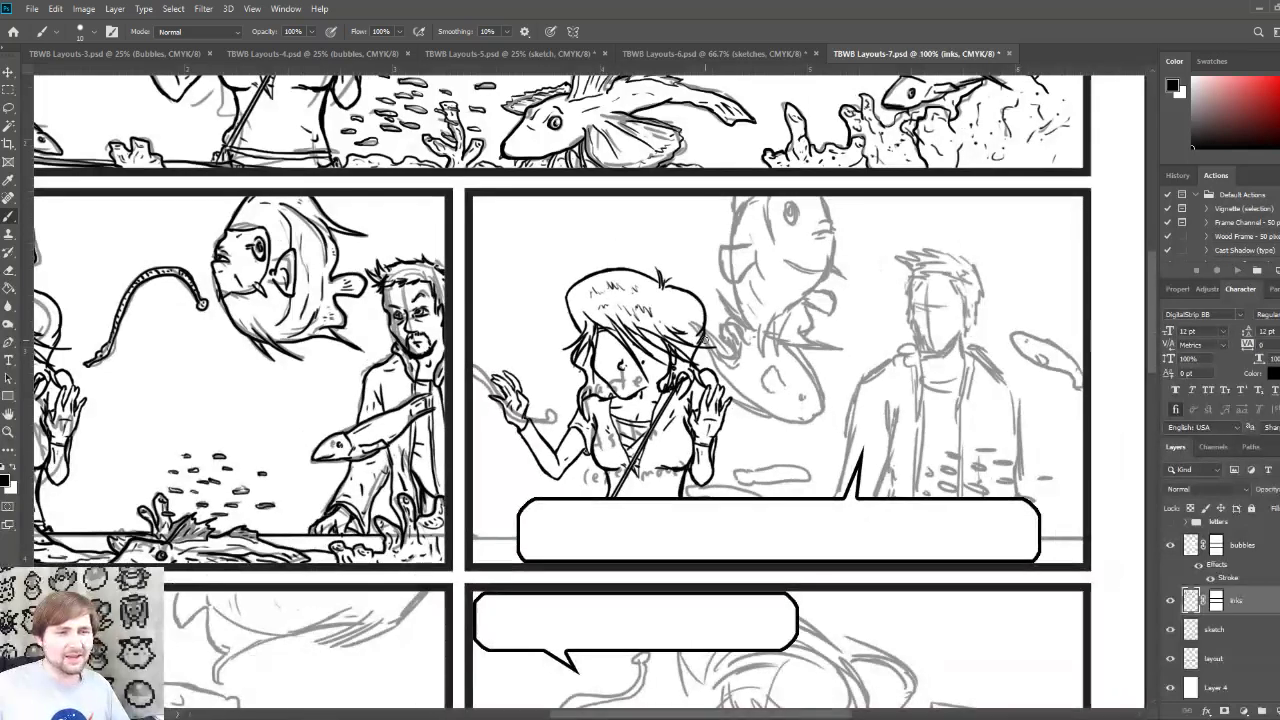
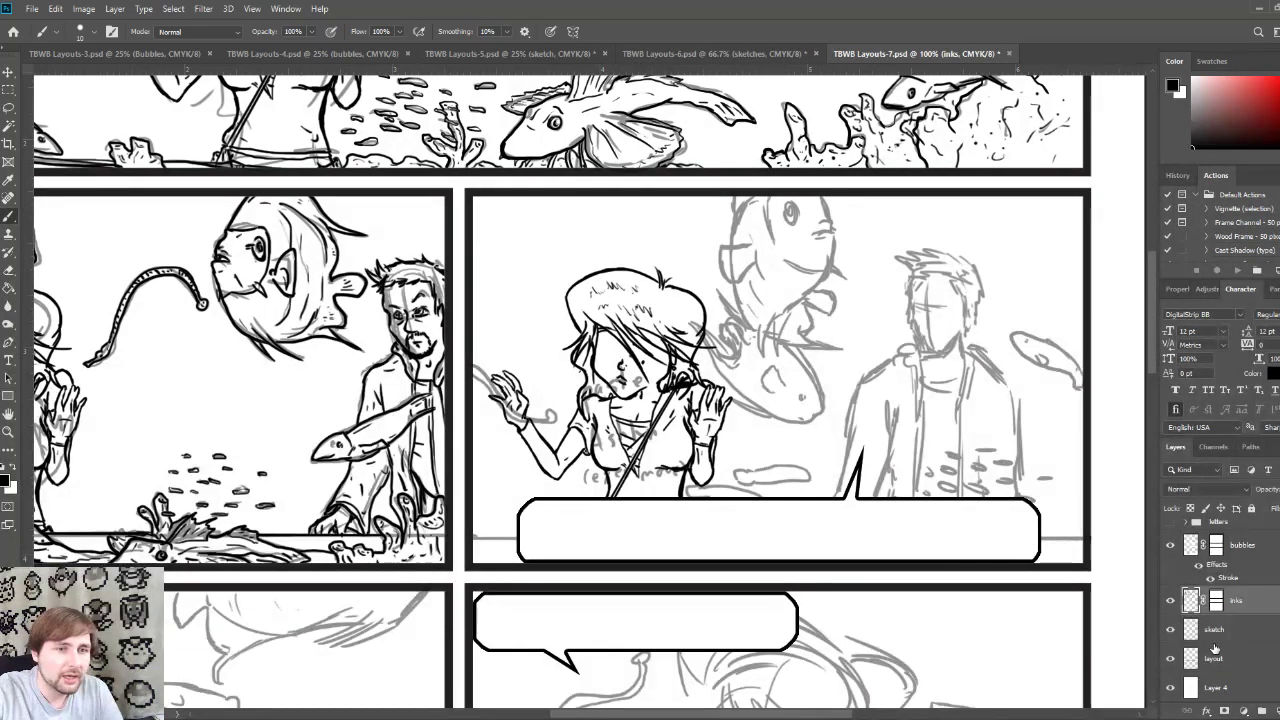
Step: Make the sketch layer the active layer in the Layers panel
click(1214, 629)
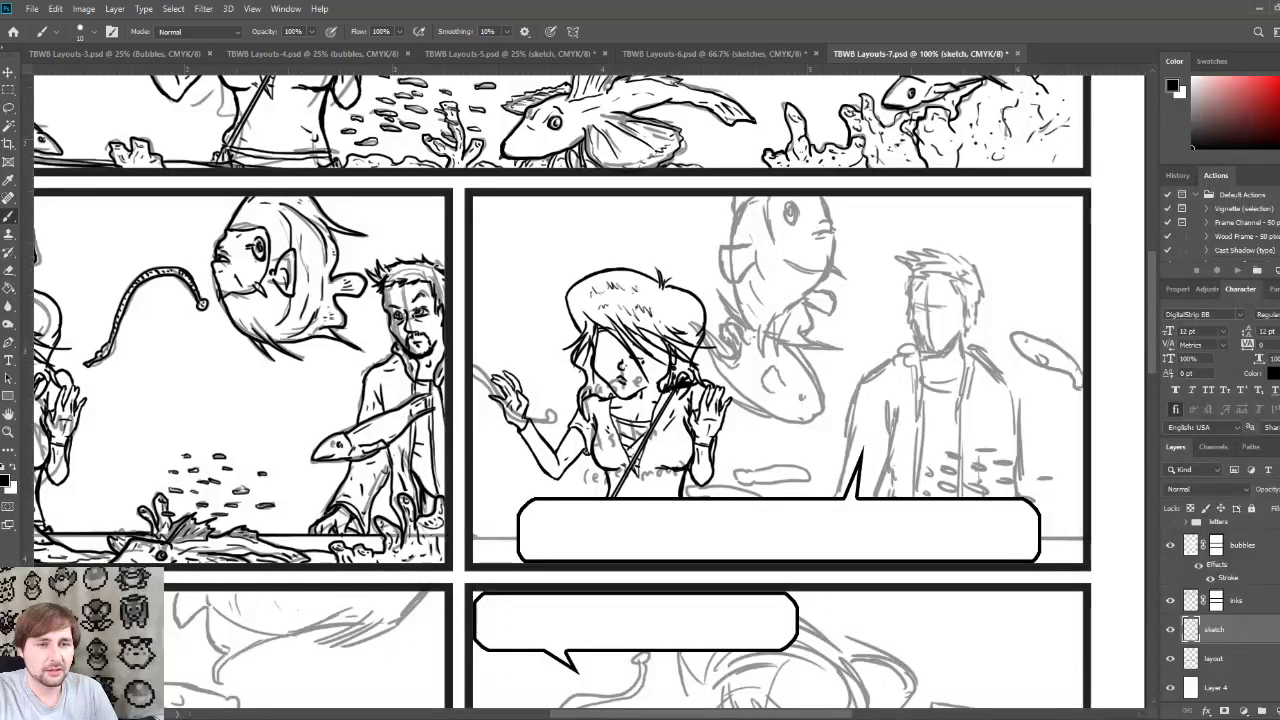
Step: Hide the sketch layer to check the inks alone, then make it visible again
click(1171, 630)
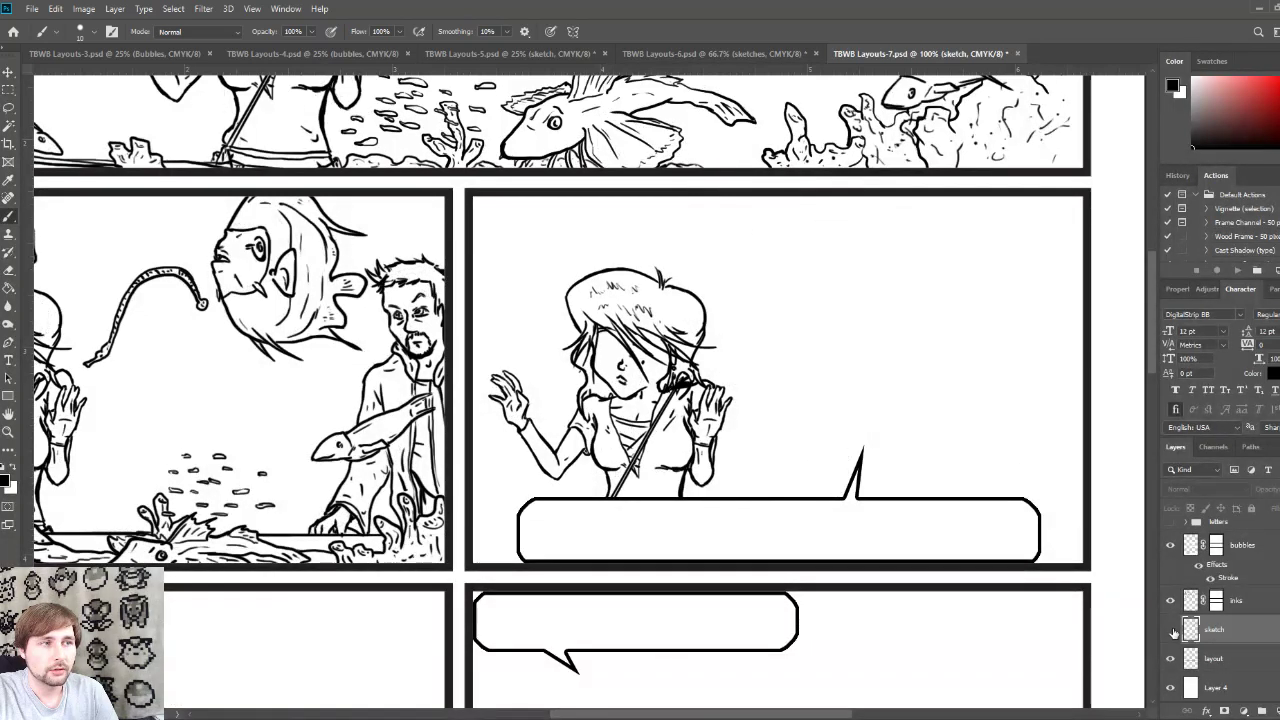
click(1171, 630)
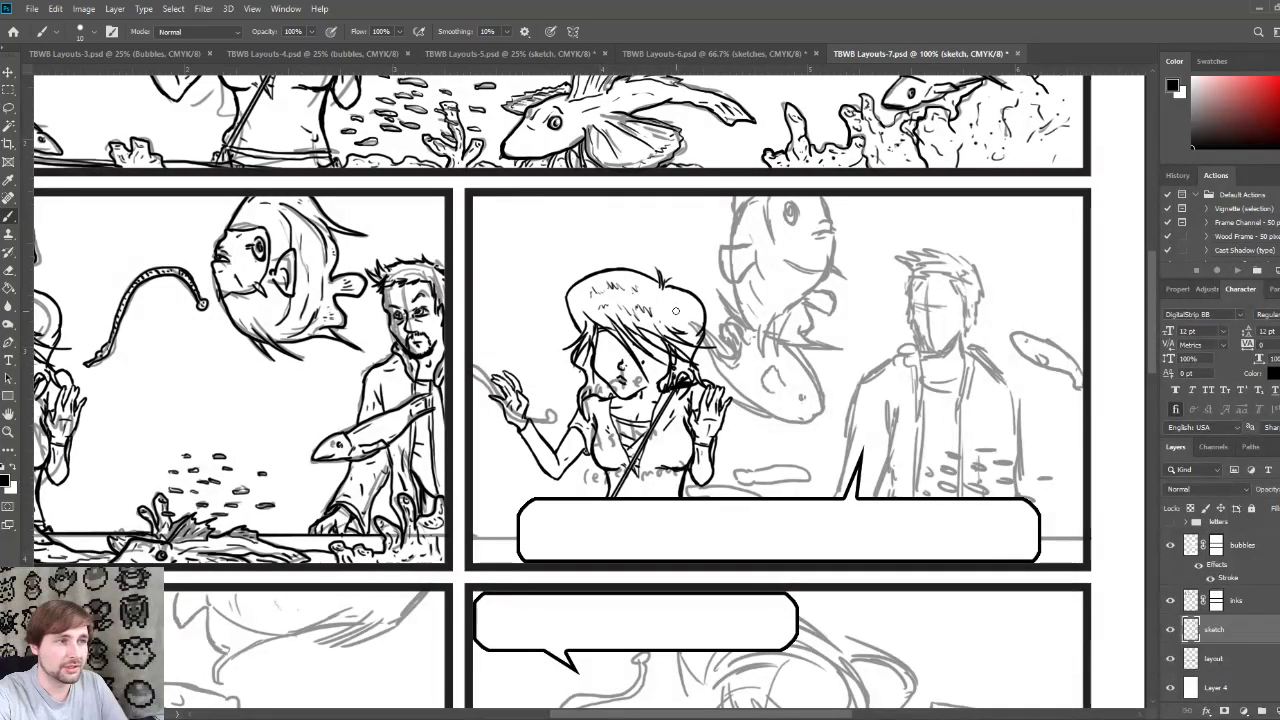
Step: Add a new empty Layer 5 above the sketch for redrawing the girl's face
click(1258, 710)
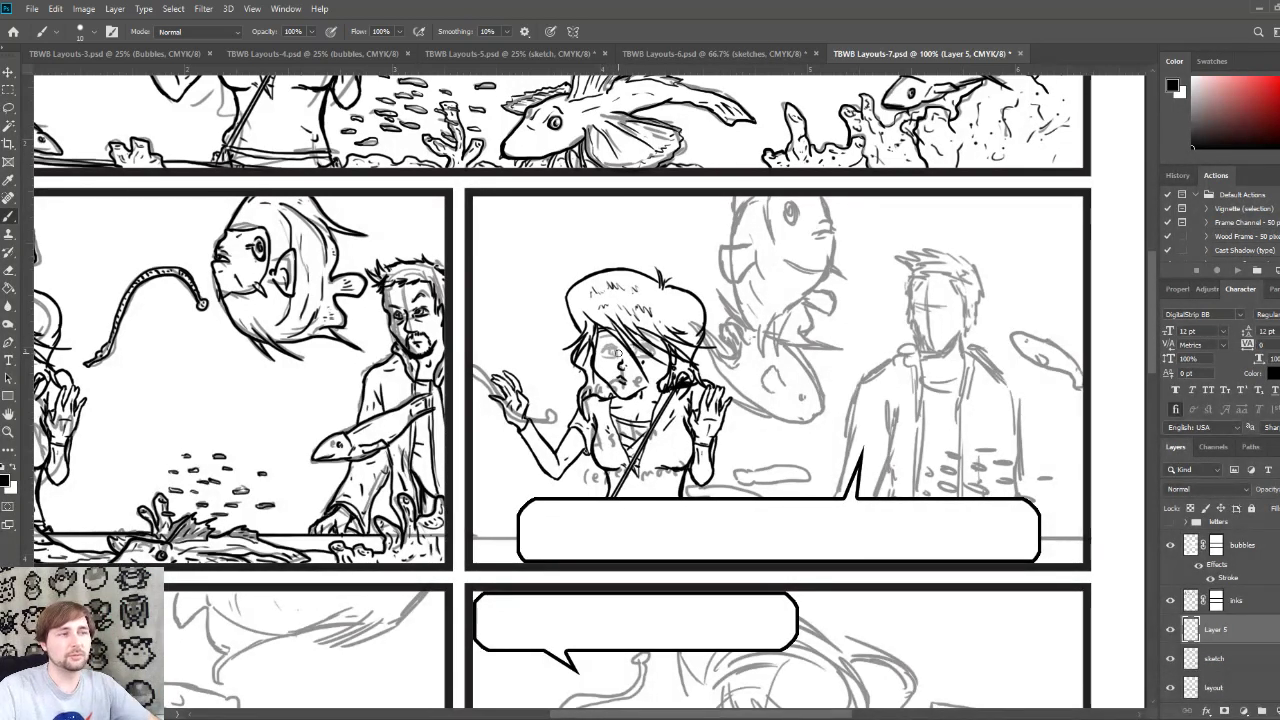
Step: Switch back to the inks layer to ink over the redrawn face
click(1238, 602)
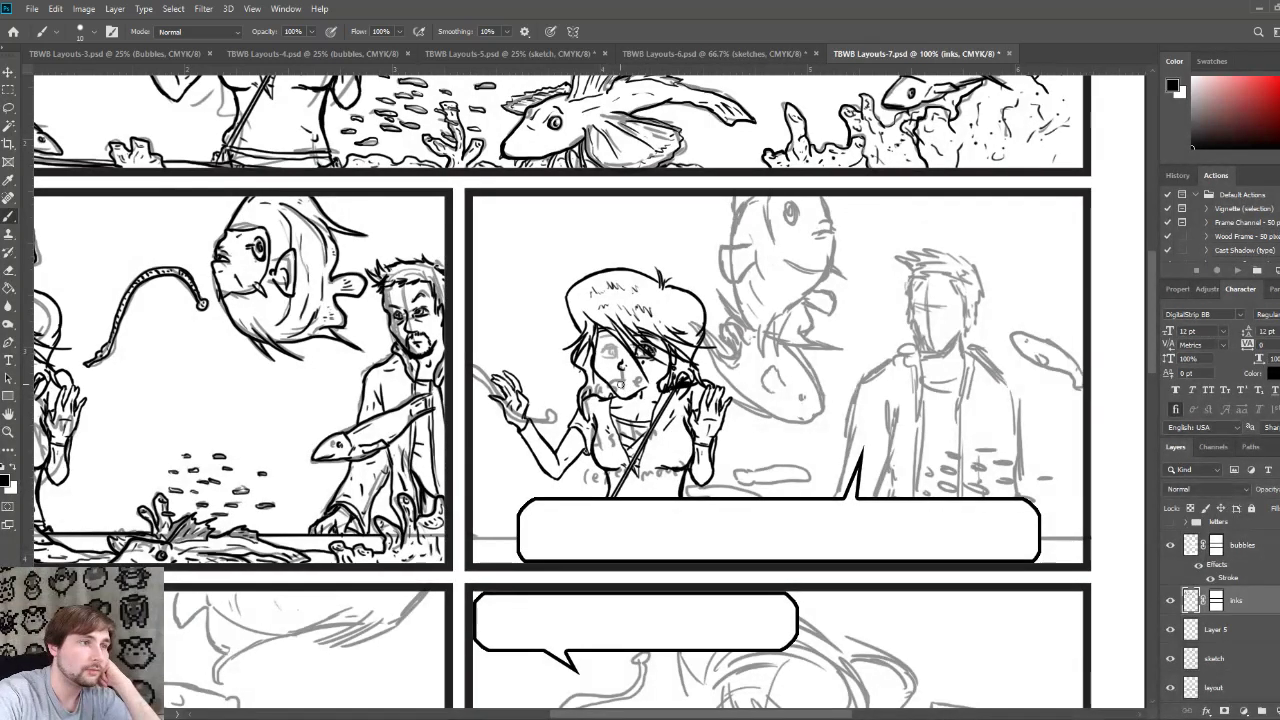
Step: Shift the page view left, then ink the girl's nose, mouth and cheek detail
drag(686, 459, 568, 426)
drag(577, 366, 581, 394)
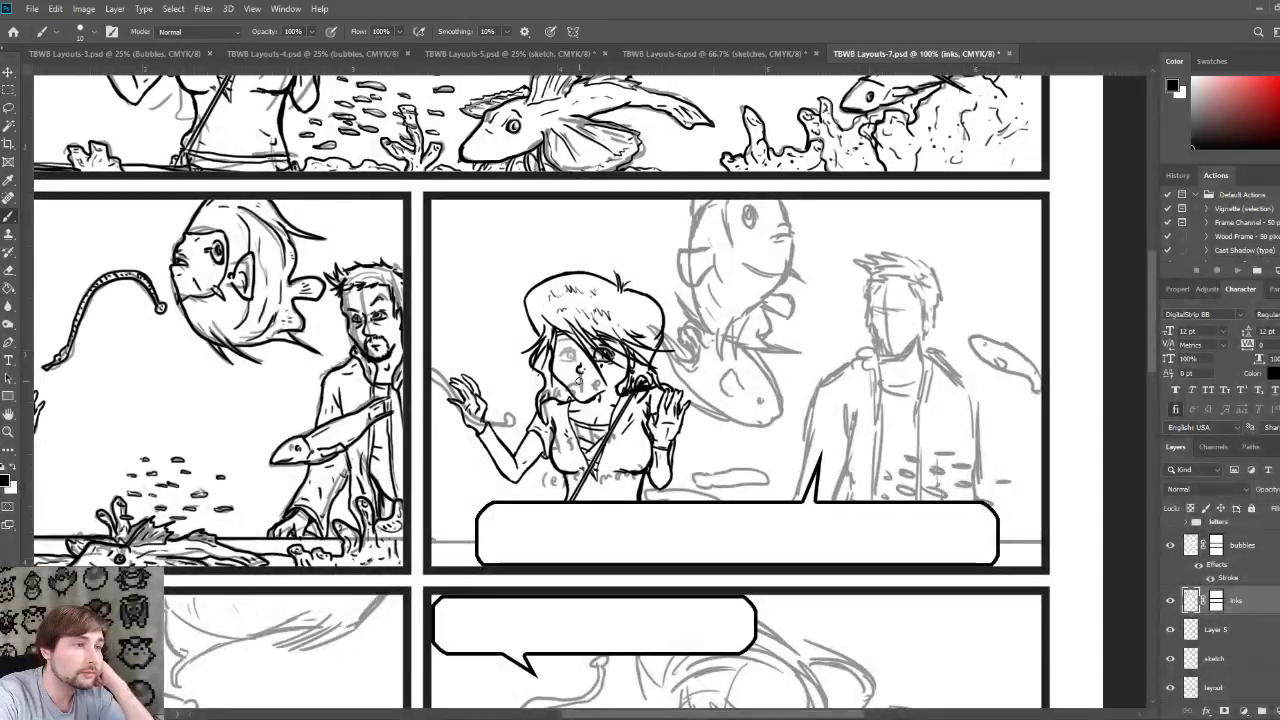
drag(589, 380, 581, 380)
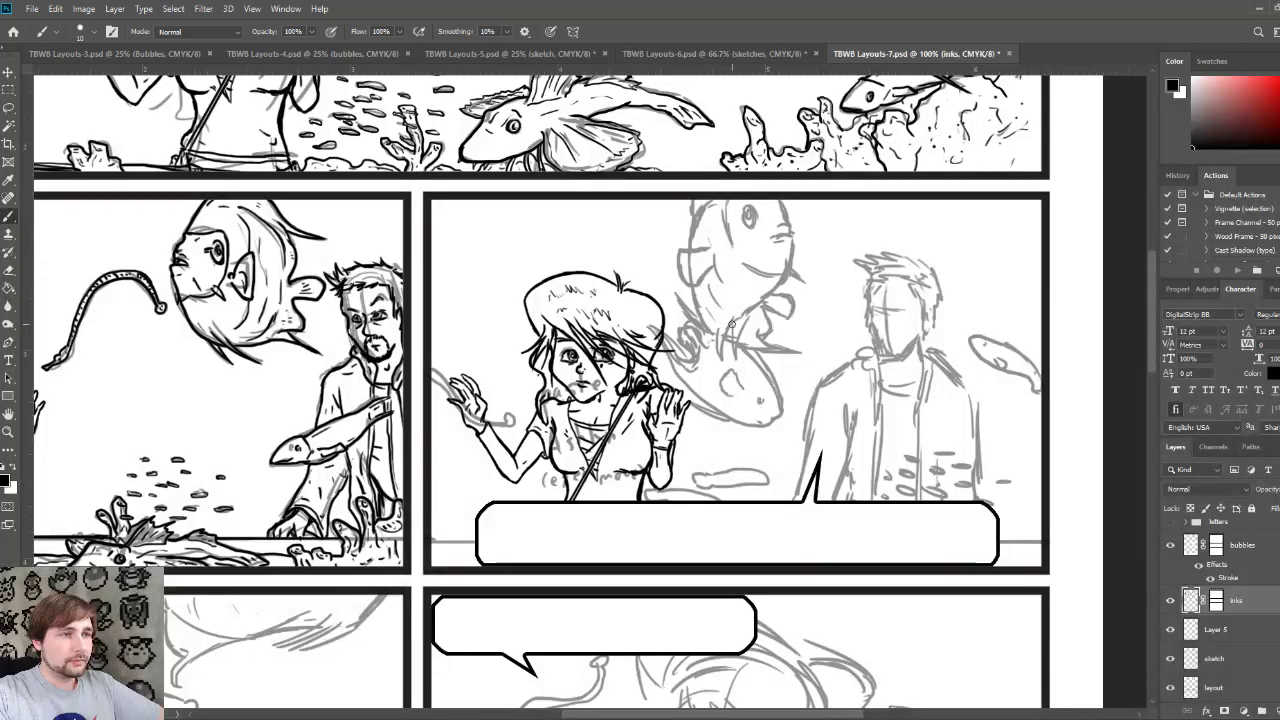
Step: Ink the fish's face outline from the chin, its mouth curve, upper lip and a mouth stroke
mouse_move(731, 325)
mouse_down()
mouse_move(787, 272)
mouse_move(793, 244)
mouse_up()
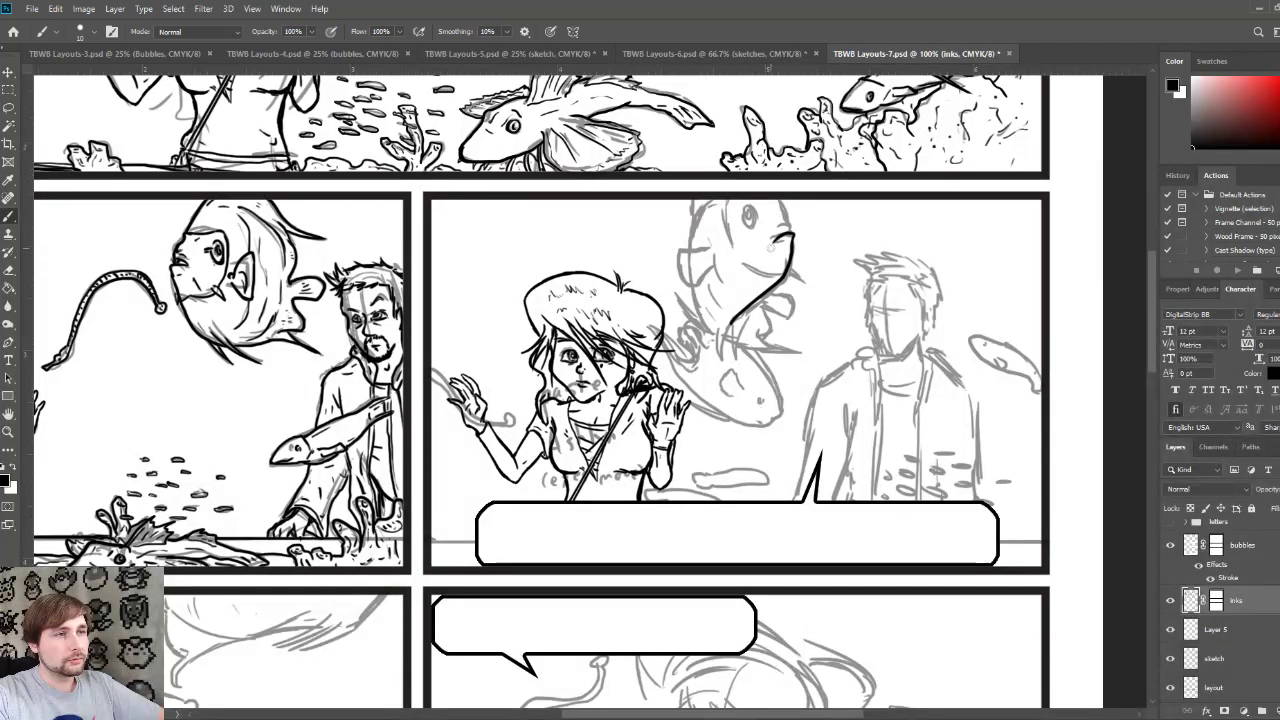
drag(796, 240, 786, 238)
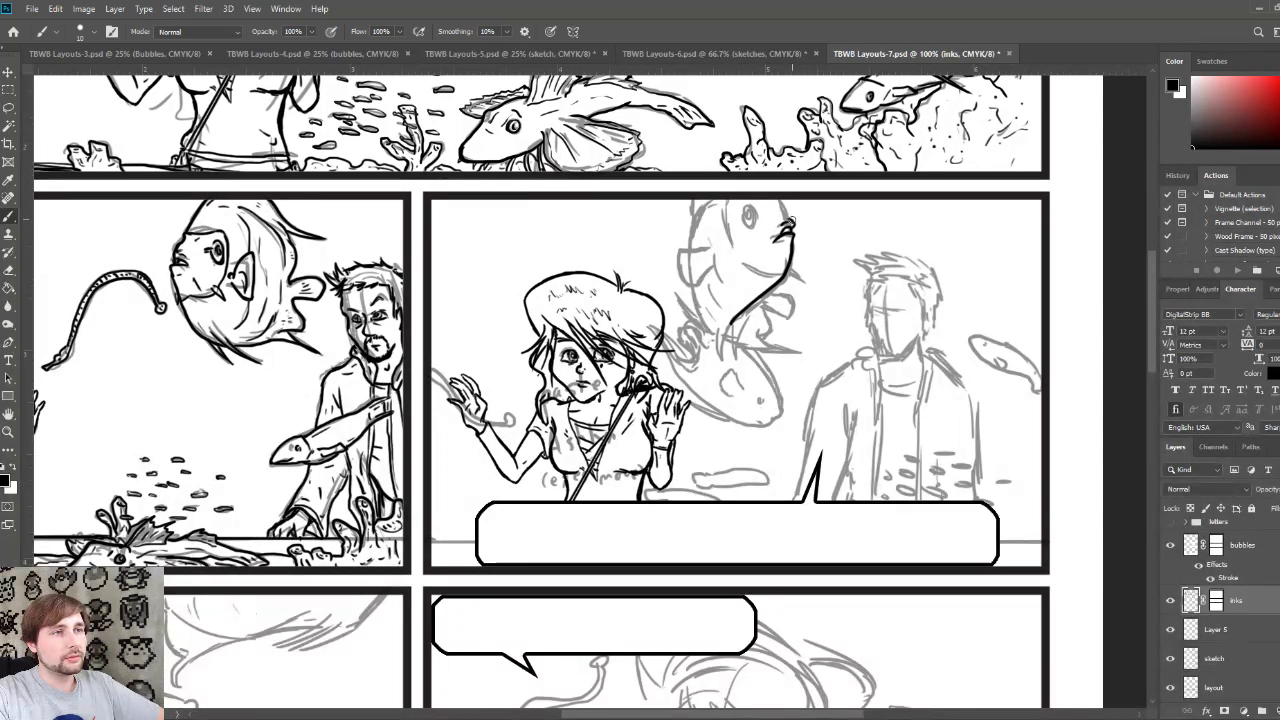
drag(790, 222, 778, 200)
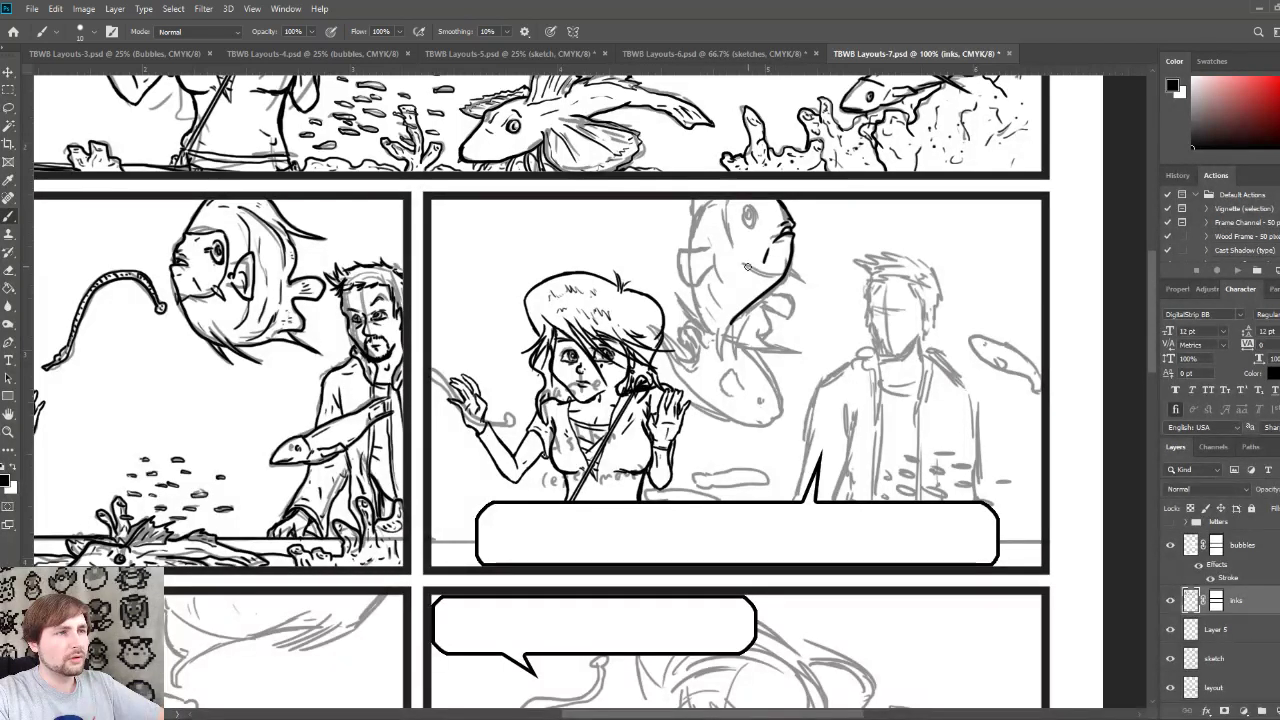
drag(746, 275, 776, 270)
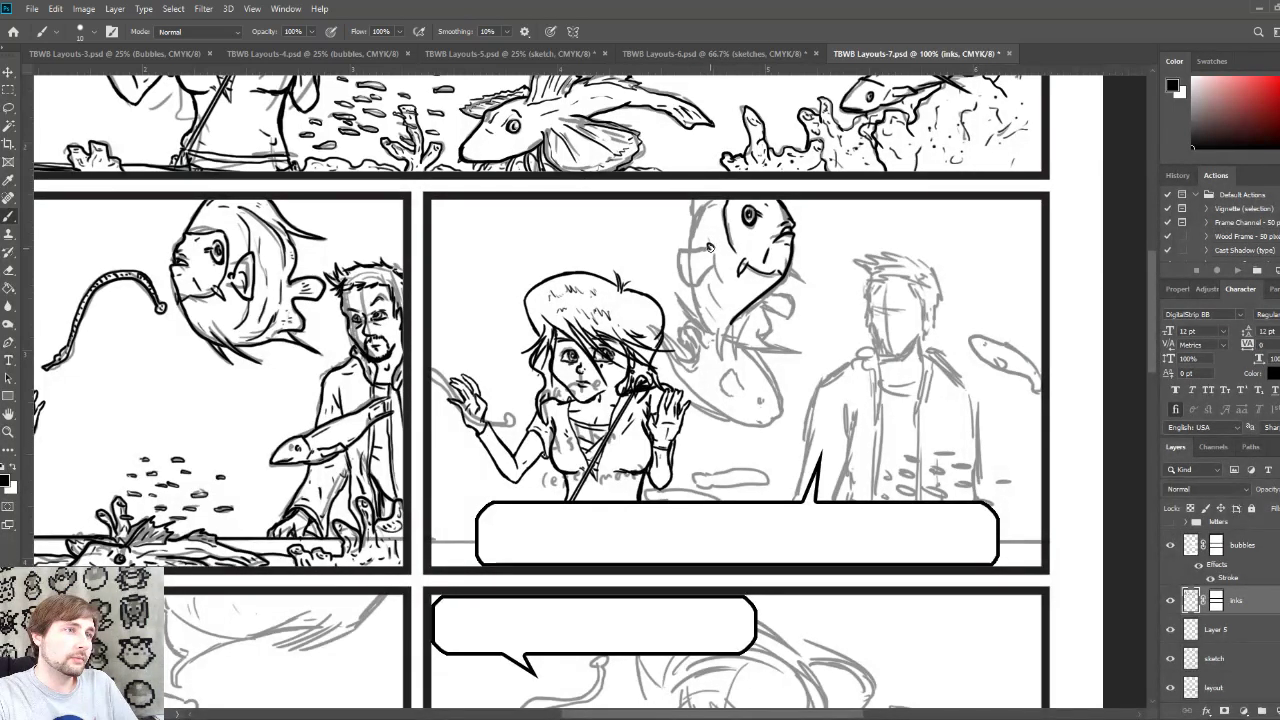
Step: Ink the fish's head top, left side, underside line and fin, undoing one stray side stroke
mouse_move(711, 247)
mouse_down()
mouse_move(684, 244)
mouse_move(682, 276)
mouse_move(715, 268)
mouse_up()
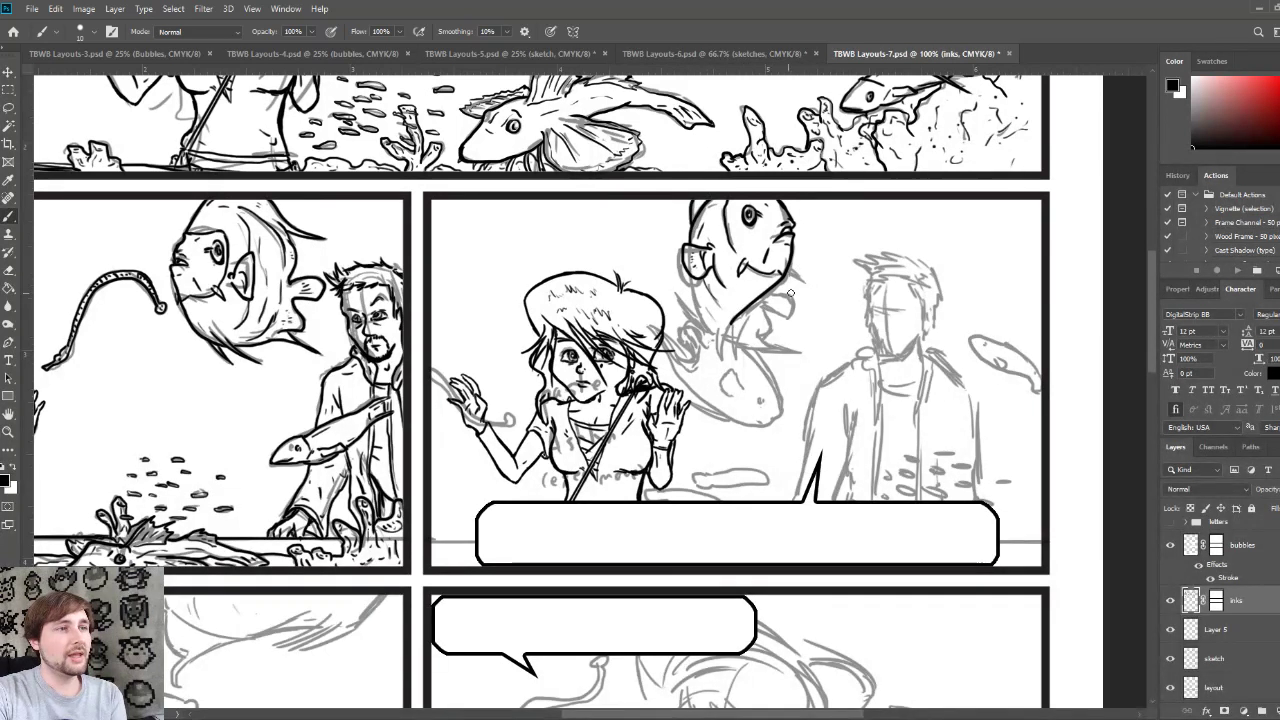
drag(786, 271, 811, 291)
key(ctrl+z)
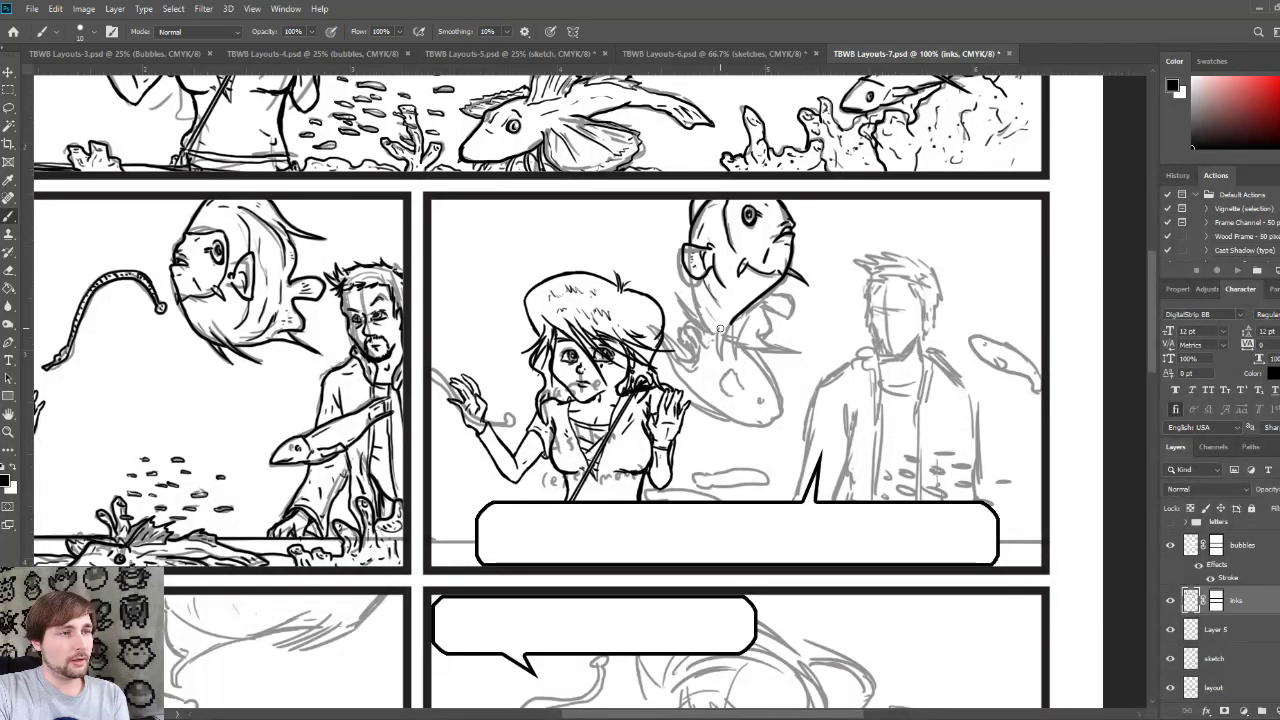
drag(719, 330, 722, 360)
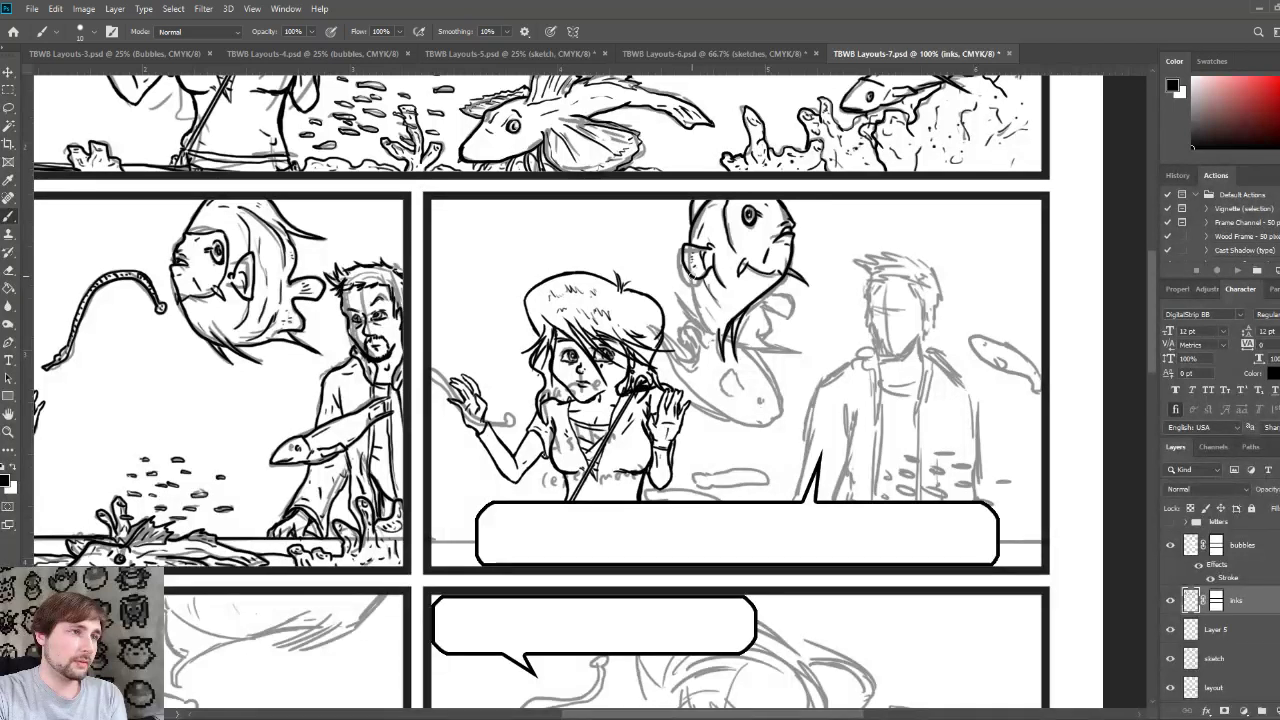
drag(690, 274, 712, 336)
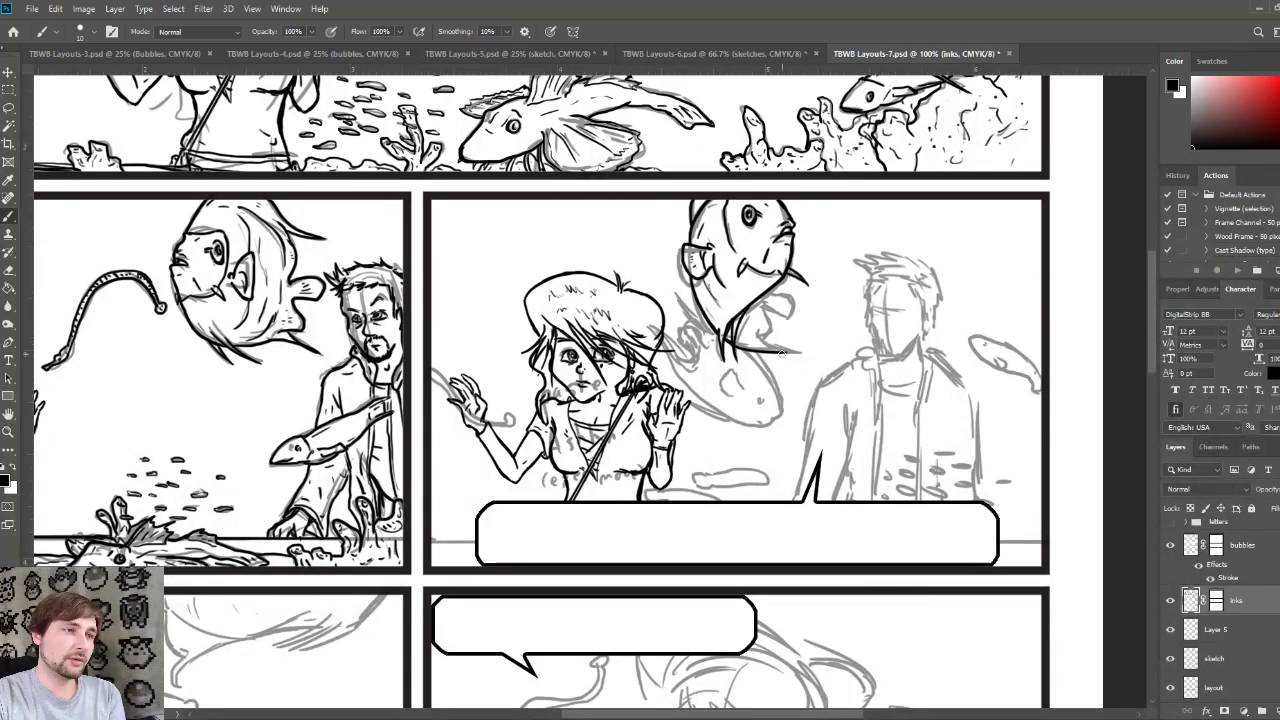
drag(740, 347, 806, 354)
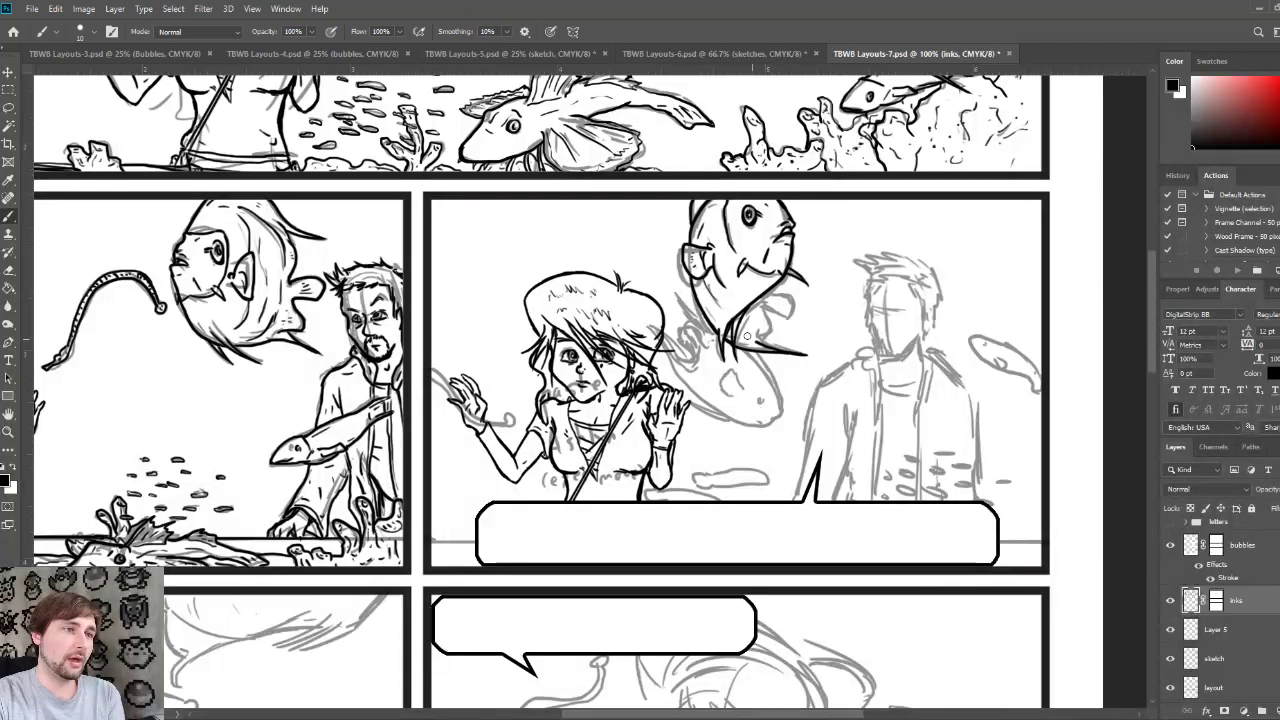
mouse_move(756, 336)
mouse_down()
mouse_move(775, 318)
mouse_move(766, 310)
mouse_move(798, 322)
mouse_move(804, 304)
mouse_move(770, 288)
mouse_move(791, 283)
mouse_up()
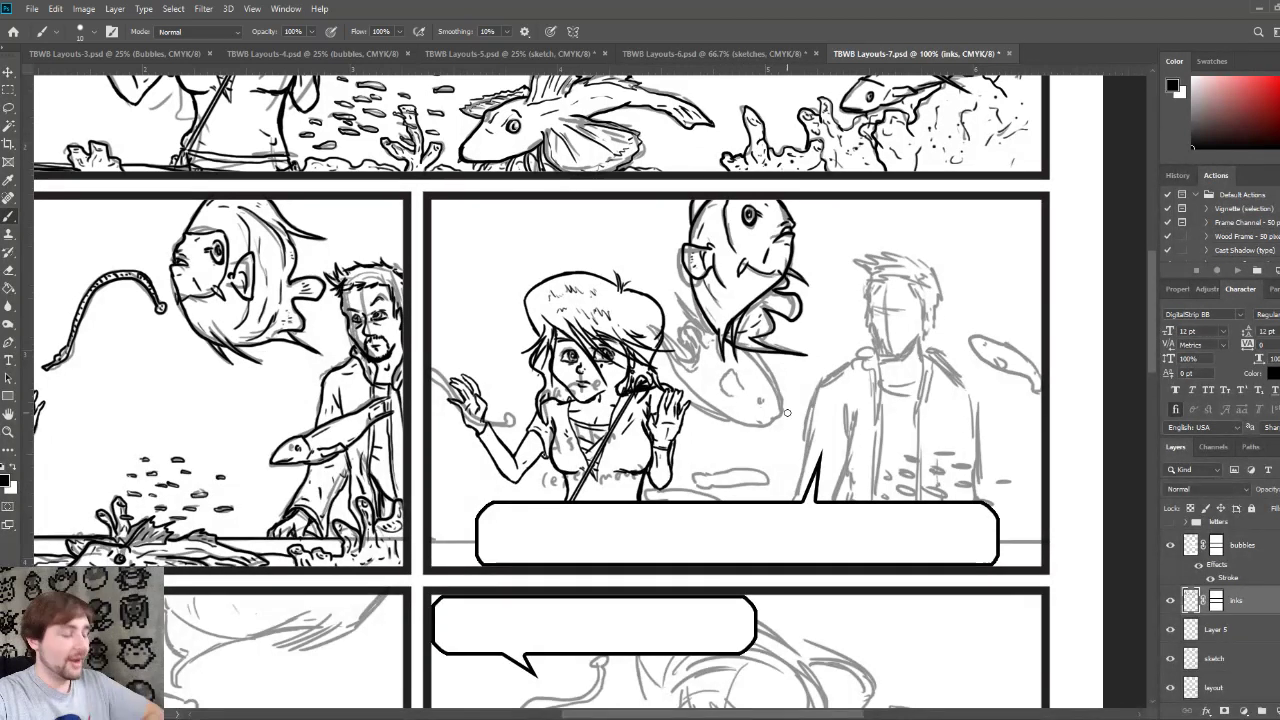
Step: Dab three ink marks on the man's belt and add hatch strokes to his shirt
click(882, 497)
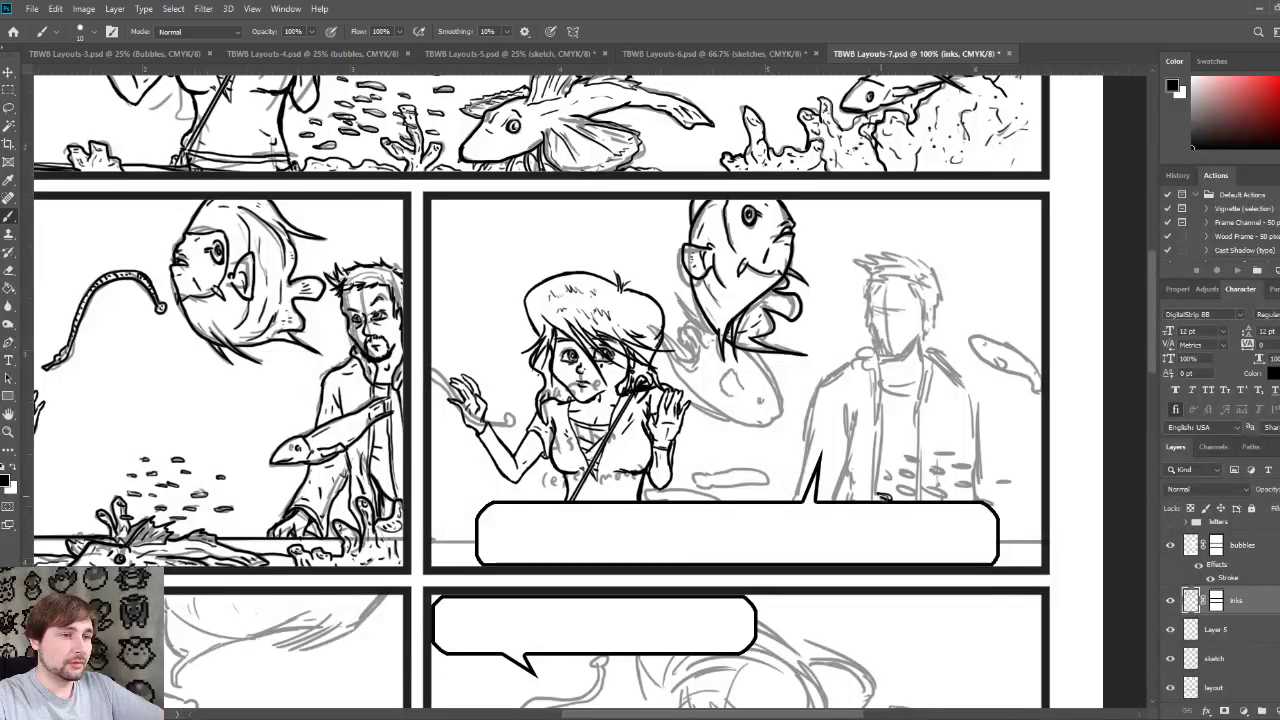
click(884, 481)
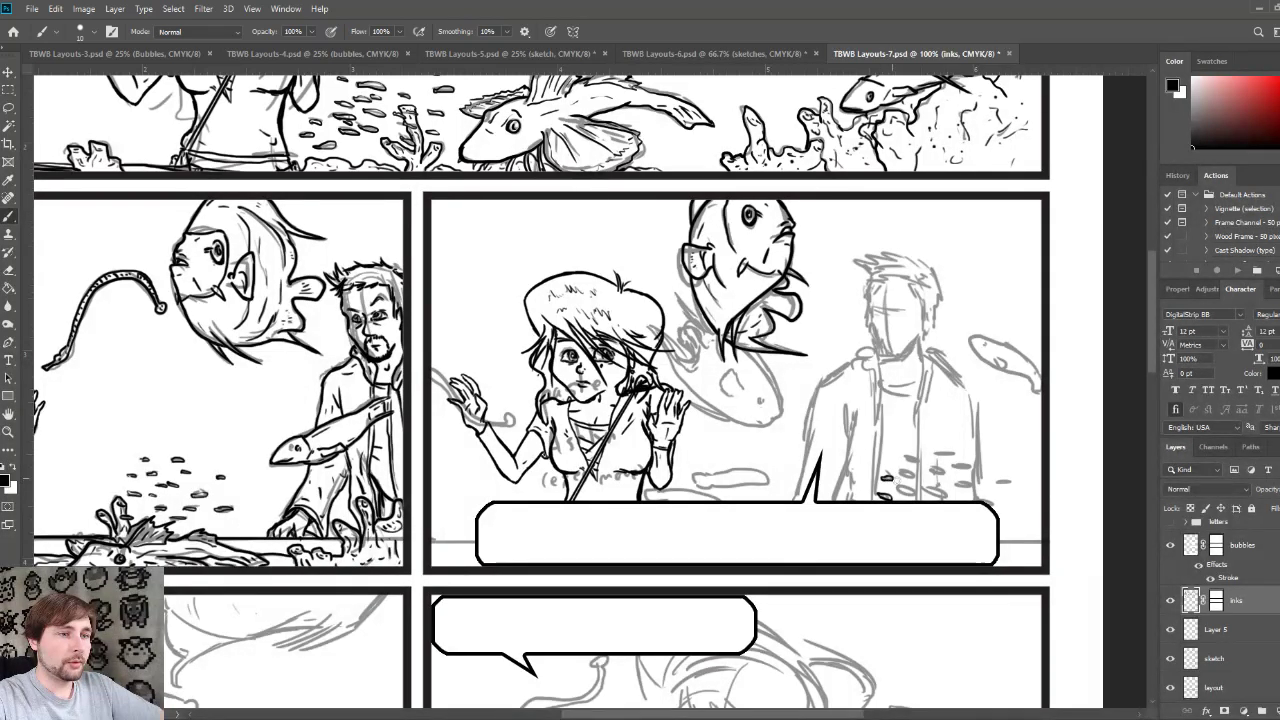
click(901, 489)
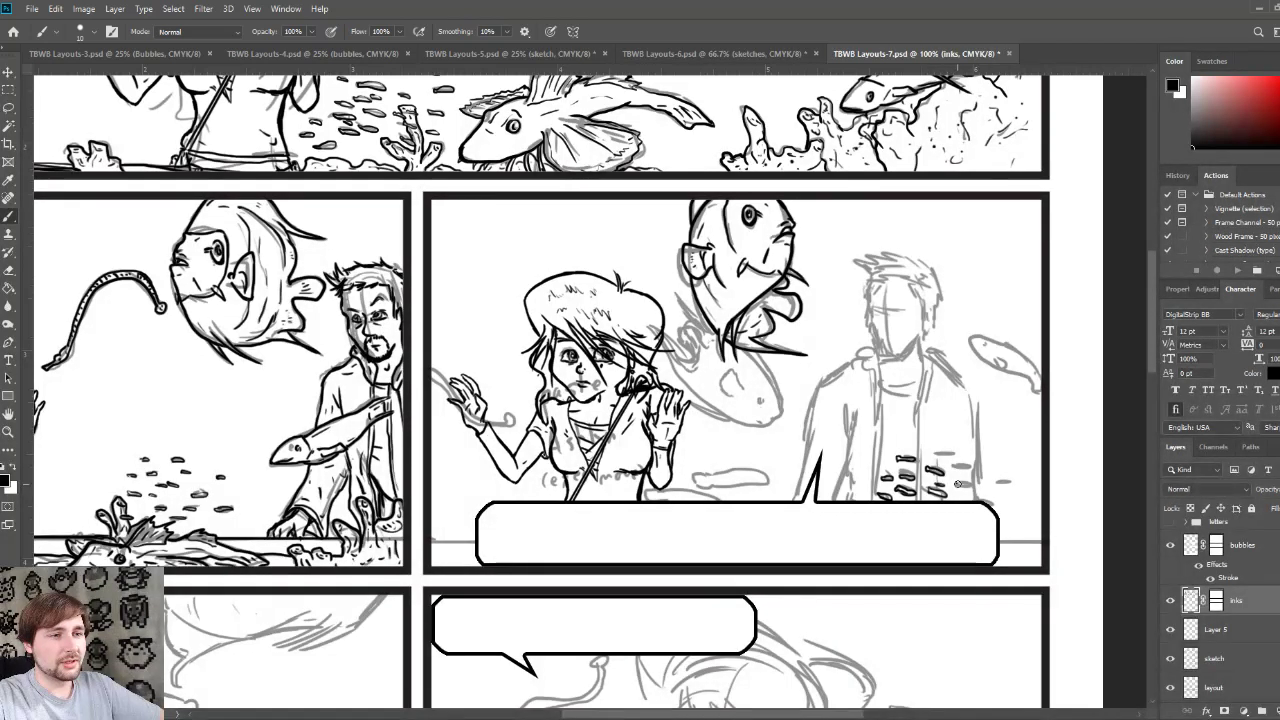
mouse_move(956, 484)
mouse_down()
mouse_move(978, 490)
mouse_move(964, 488)
mouse_move(972, 468)
mouse_up()
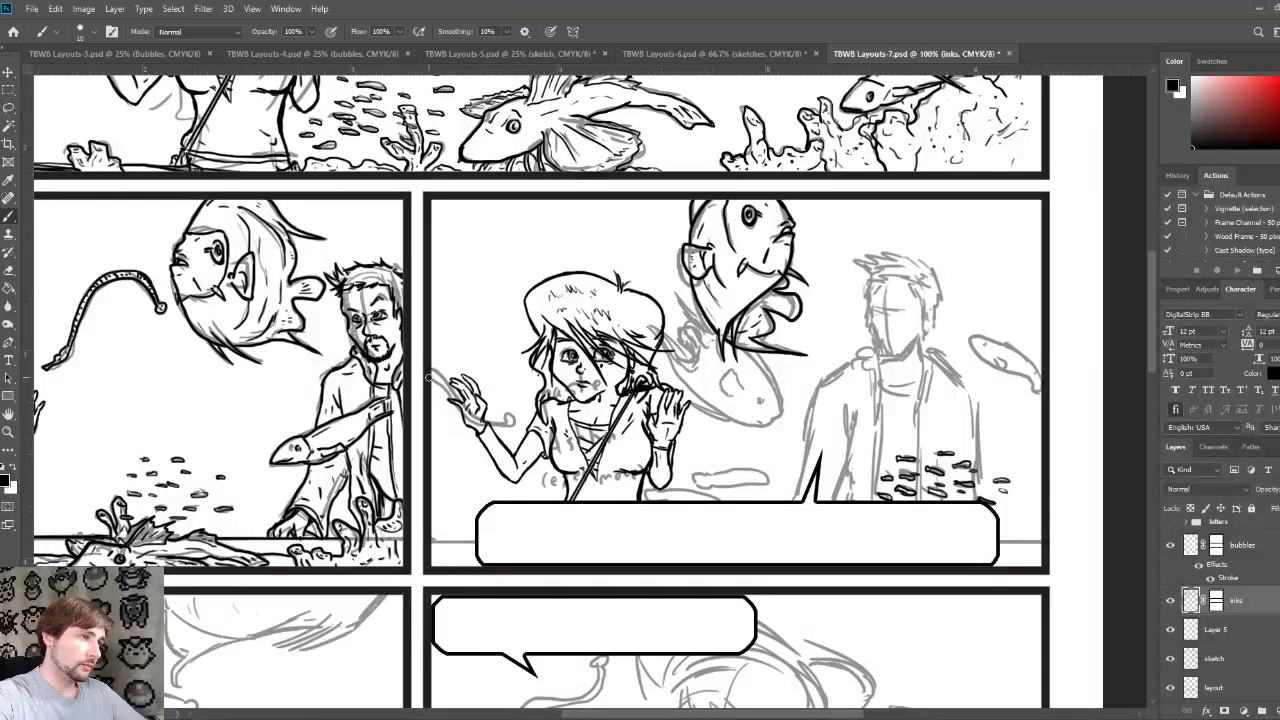
Step: Ink the lines around the girl's raised hand and darken her pointing stick's tip
mouse_move(427, 375)
mouse_down()
mouse_move(486, 425)
mouse_move(508, 431)
mouse_move(521, 420)
mouse_move(508, 414)
mouse_up()
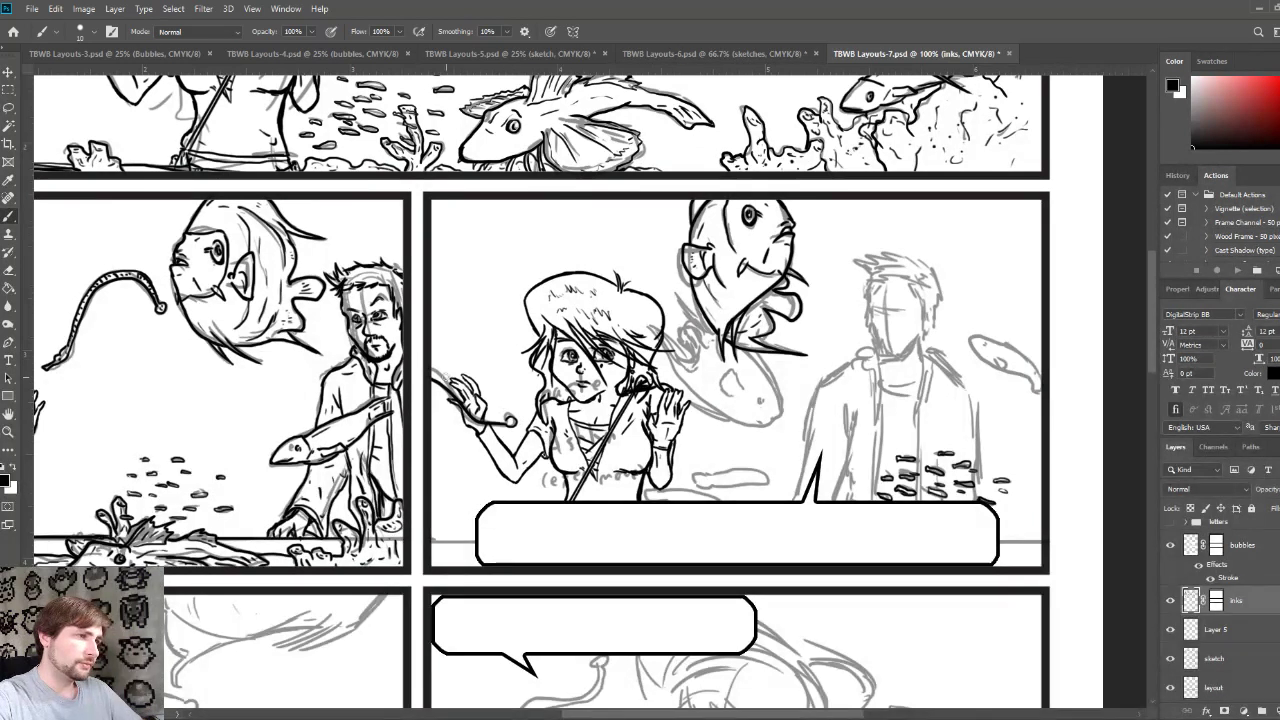
drag(432, 372, 497, 420)
click(507, 421)
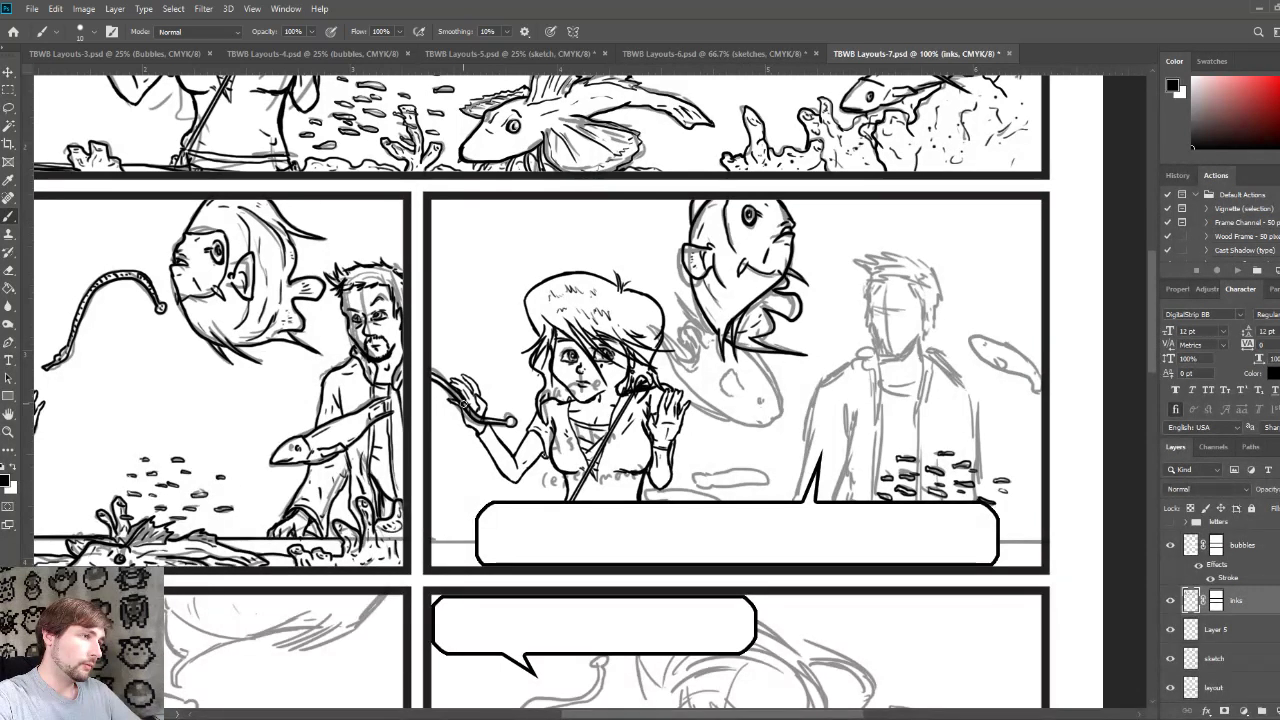
drag(447, 387, 435, 379)
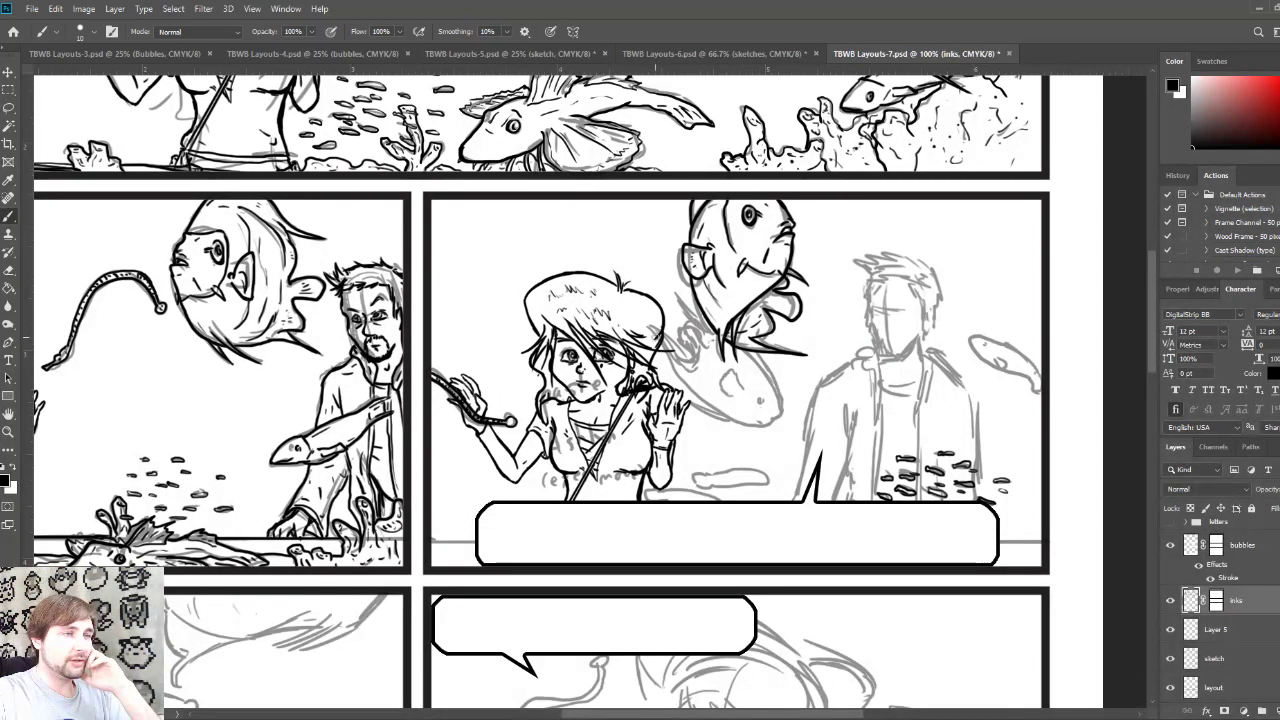
Step: Ink the stroke down to the fish's belly, its curling fin and lower right outline
drag(648, 326, 732, 418)
mouse_move(673, 379)
mouse_down()
mouse_move(694, 405)
mouse_move(740, 419)
mouse_up()
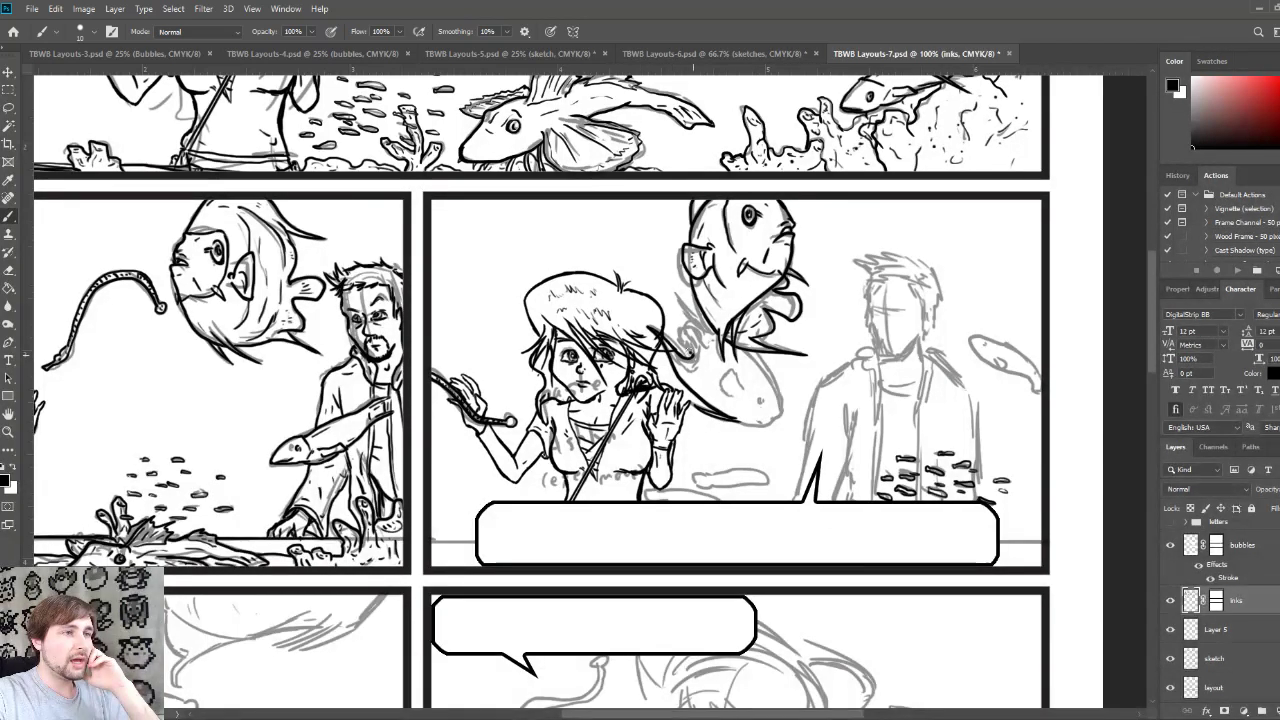
mouse_move(680, 343)
mouse_down()
mouse_move(692, 328)
mouse_move(700, 350)
mouse_up()
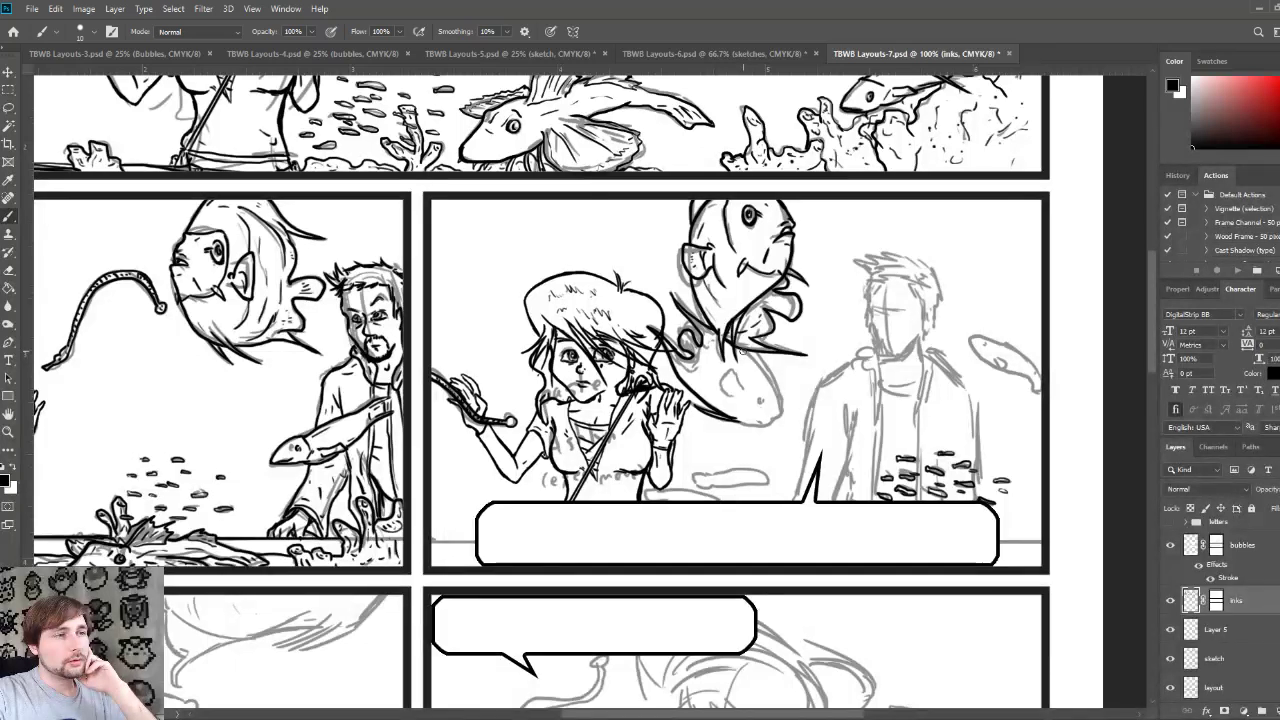
drag(781, 388, 771, 424)
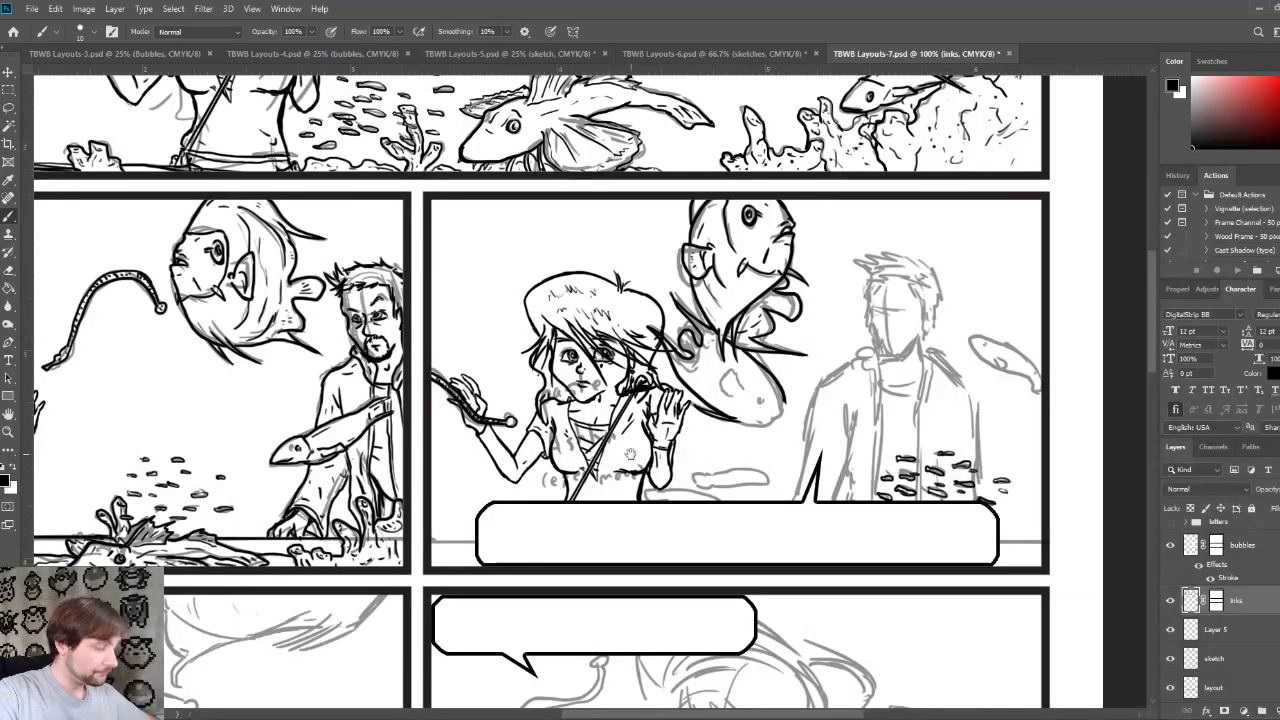
Step: Add small ink marks on the fish's body, panning to compare against the top panel
scroll(770, 422, up, 5)
scroll(692, 456, down, 5)
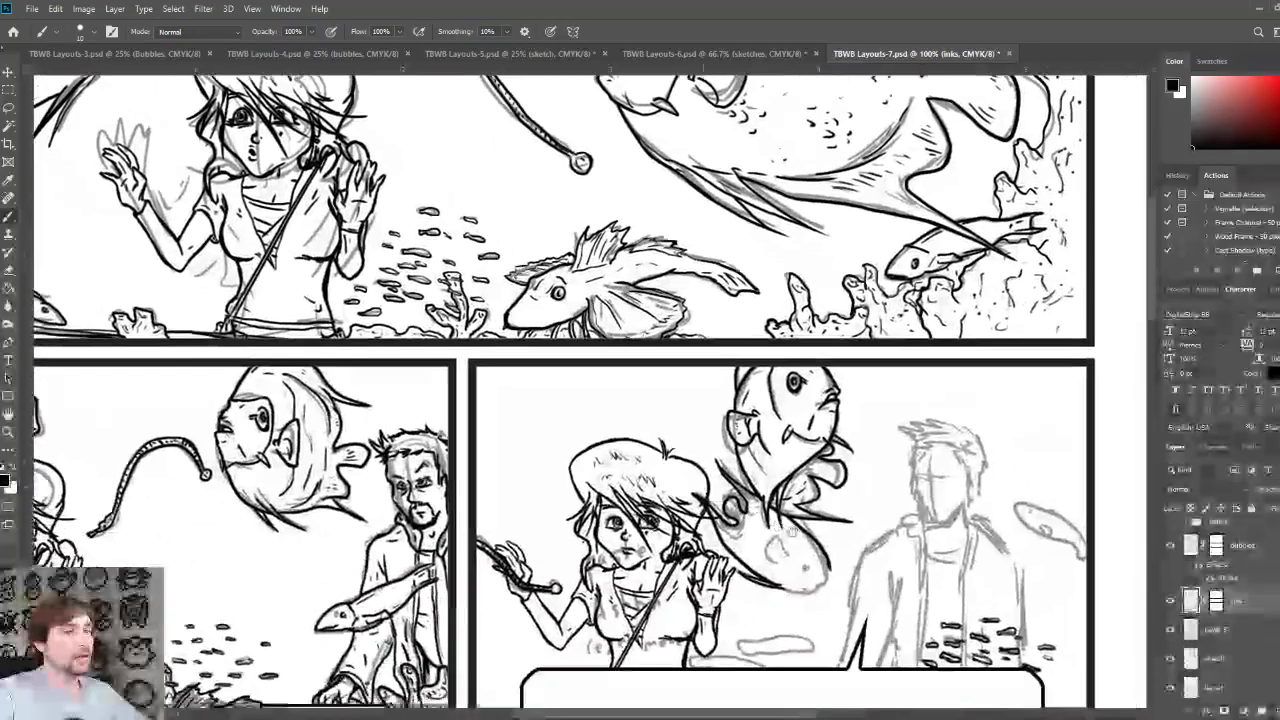
scroll(790, 375, down, 1)
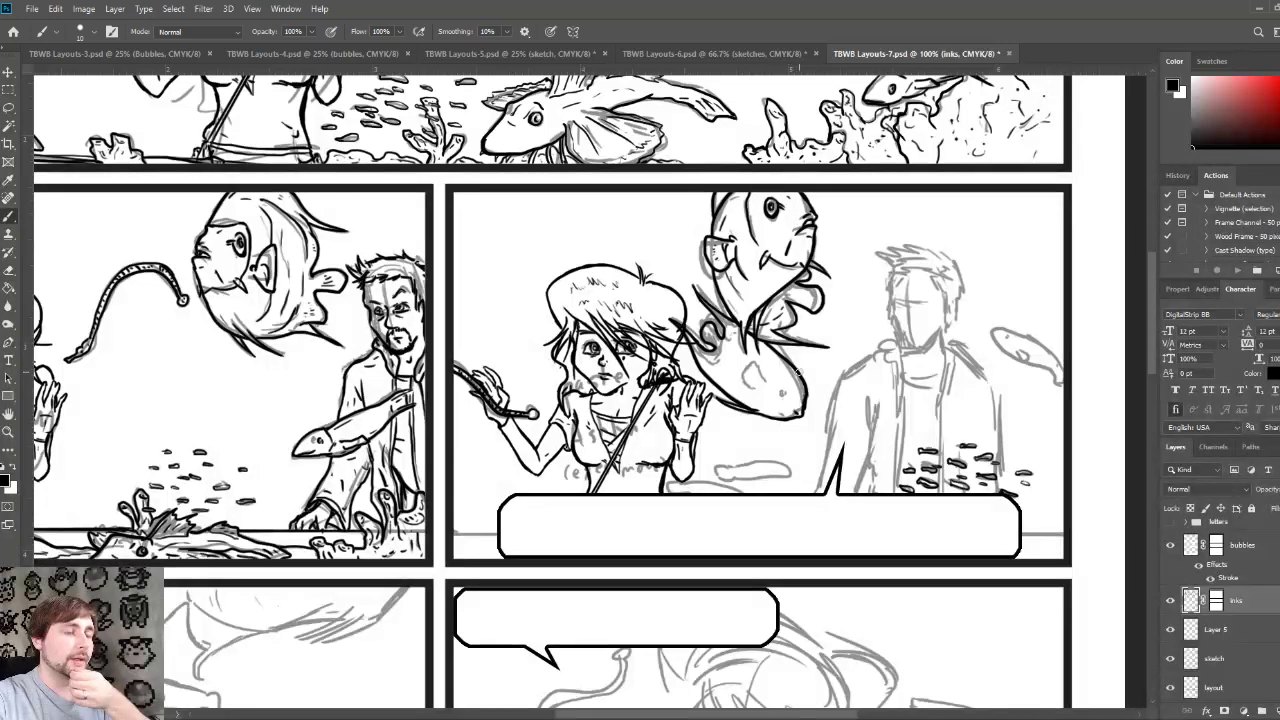
scroll(757, 487, up, 5)
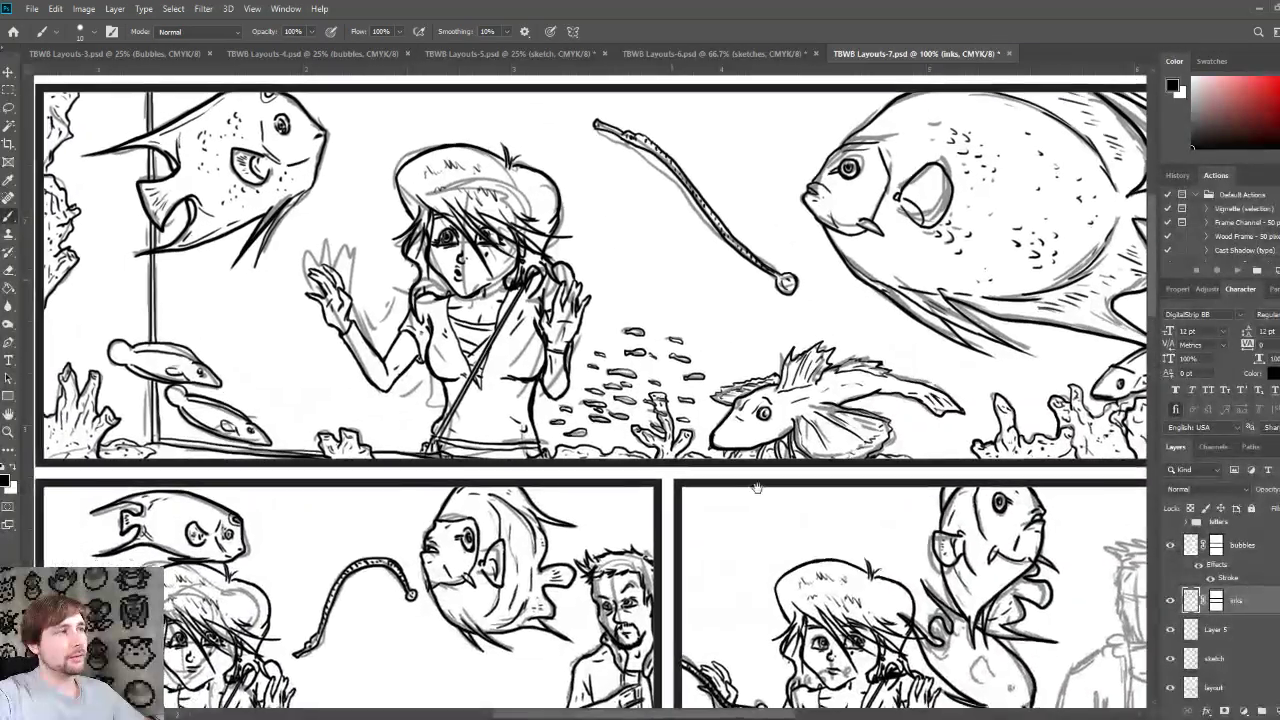
drag(757, 487, 539, 207)
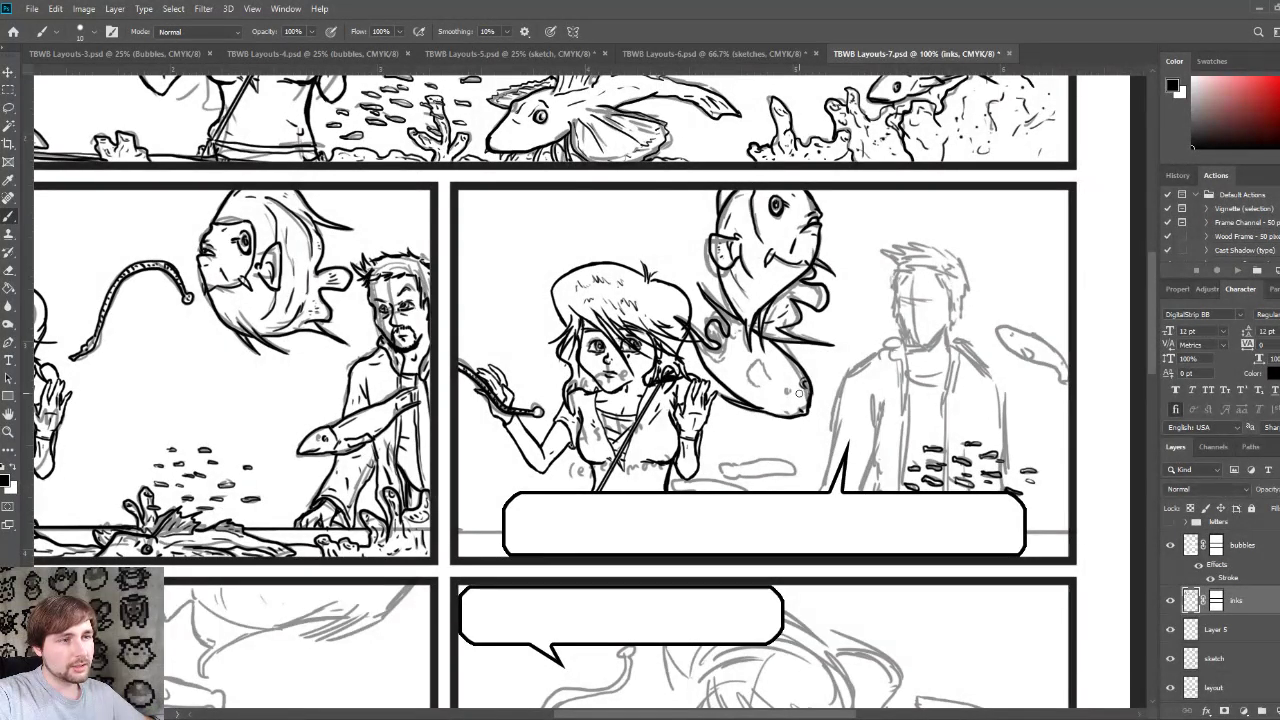
drag(796, 393, 801, 387)
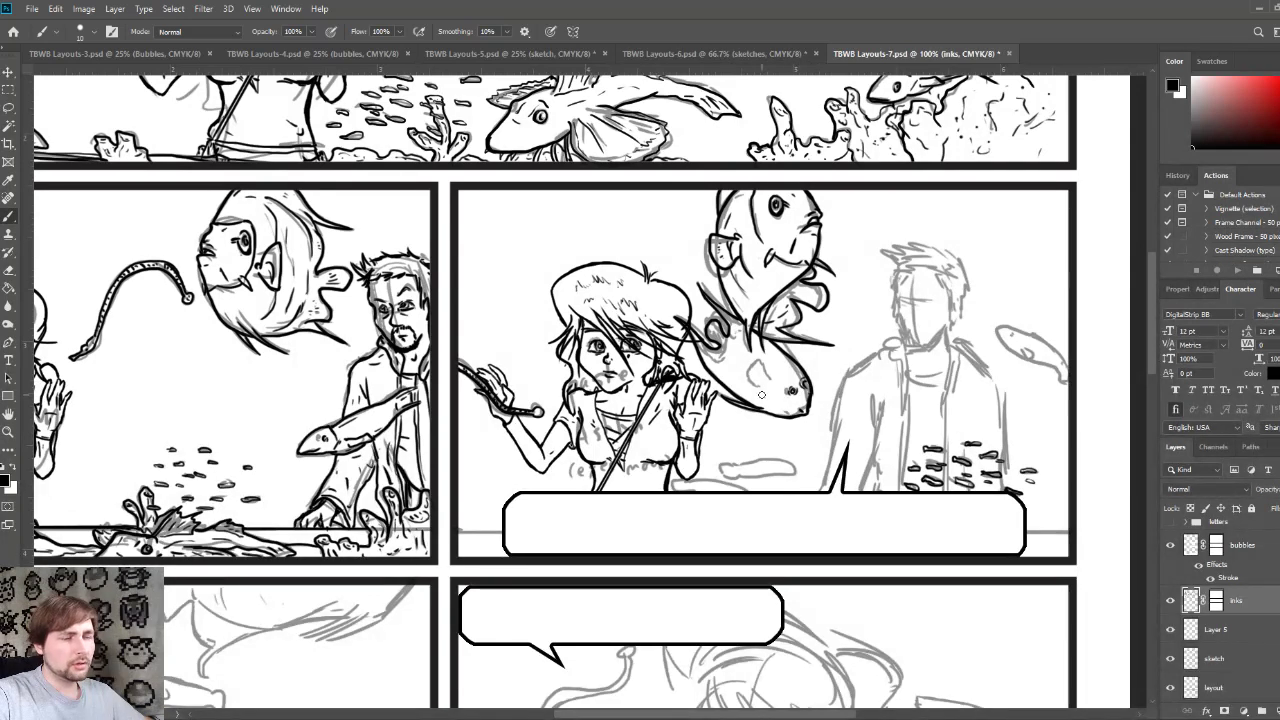
scroll(613, 268, up, 5)
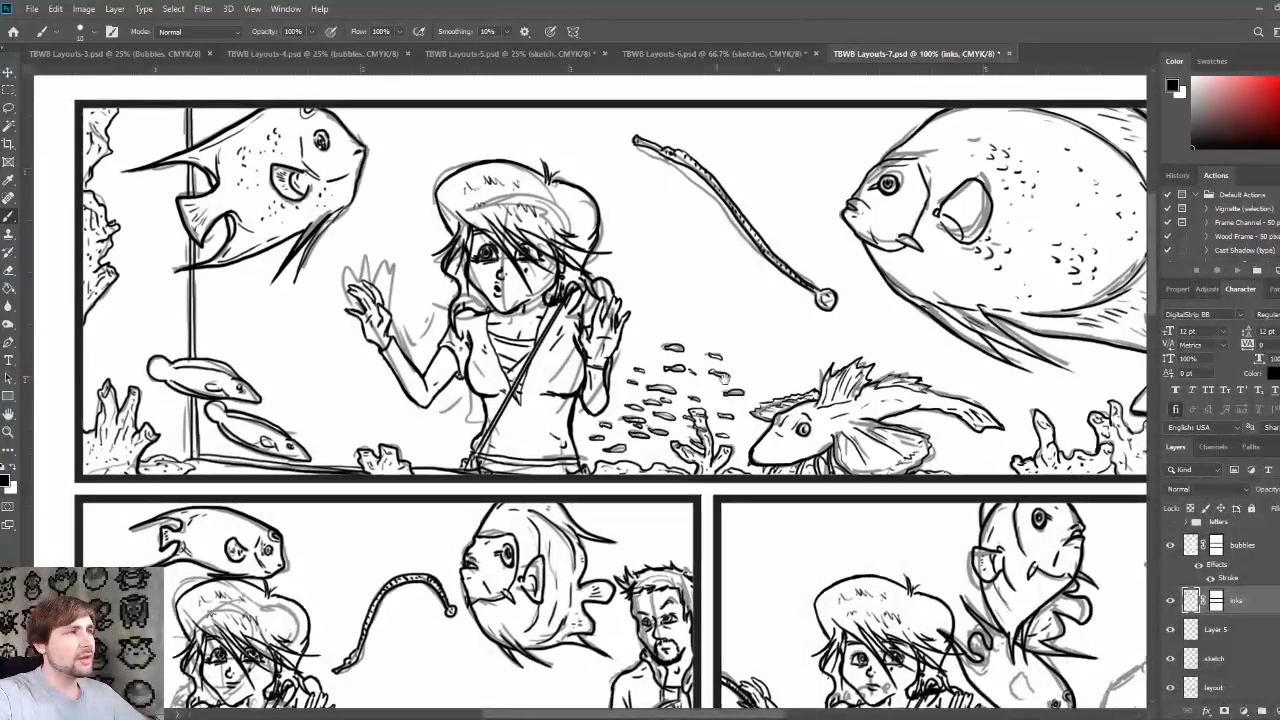
scroll(613, 268, down, 5)
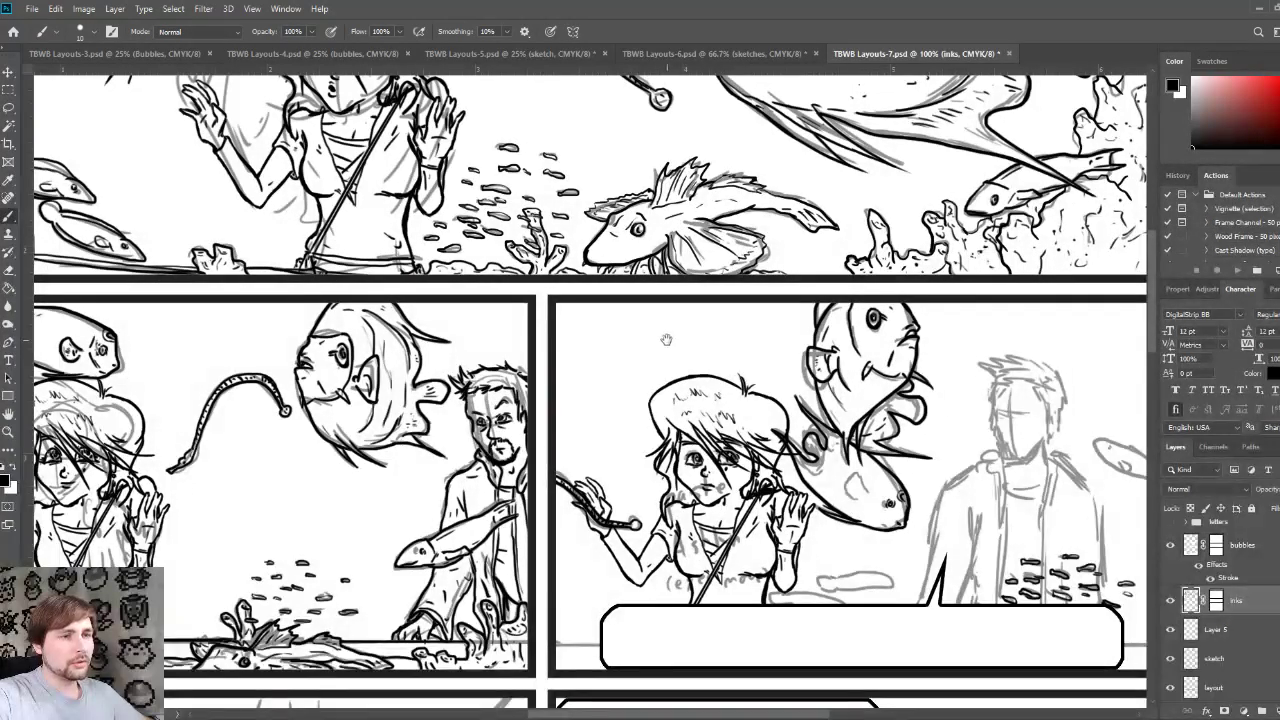
mouse_move(666, 337)
mouse_down()
mouse_move(875, 562)
mouse_move(850, 350)
mouse_move(837, 523)
mouse_move(653, 351)
mouse_move(776, 523)
mouse_move(643, 328)
mouse_up()
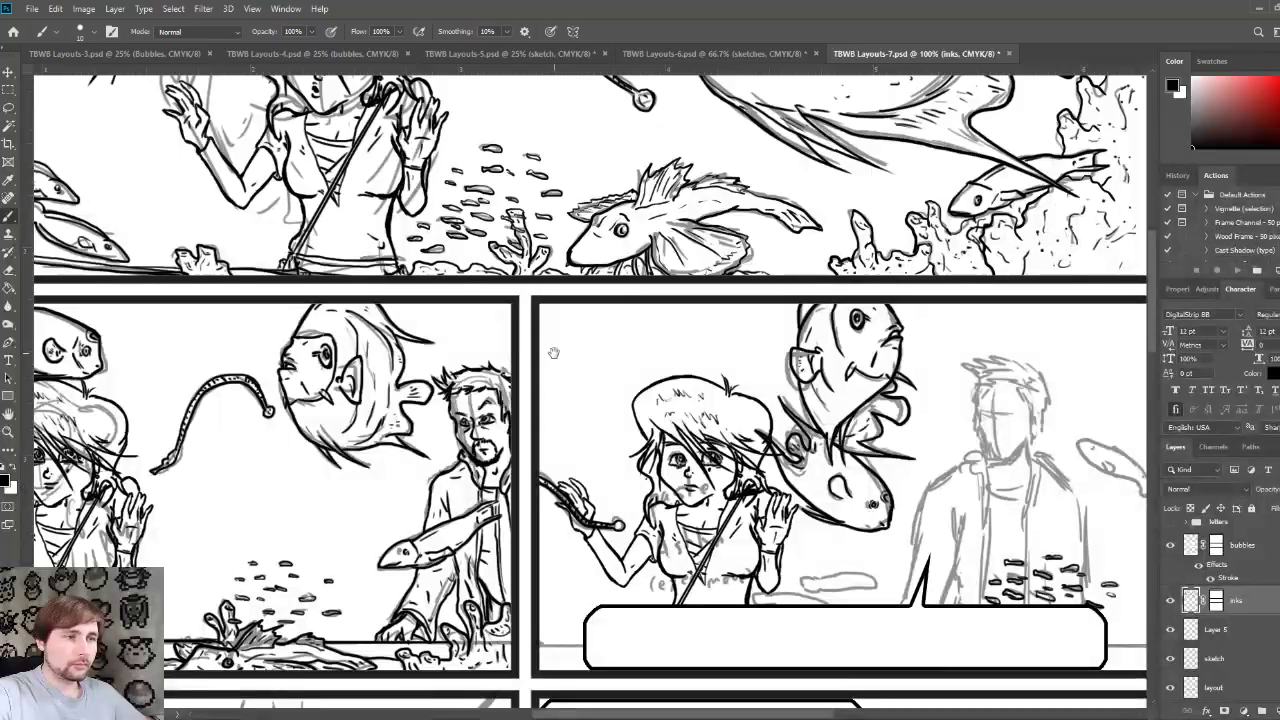
drag(551, 349, 592, 267)
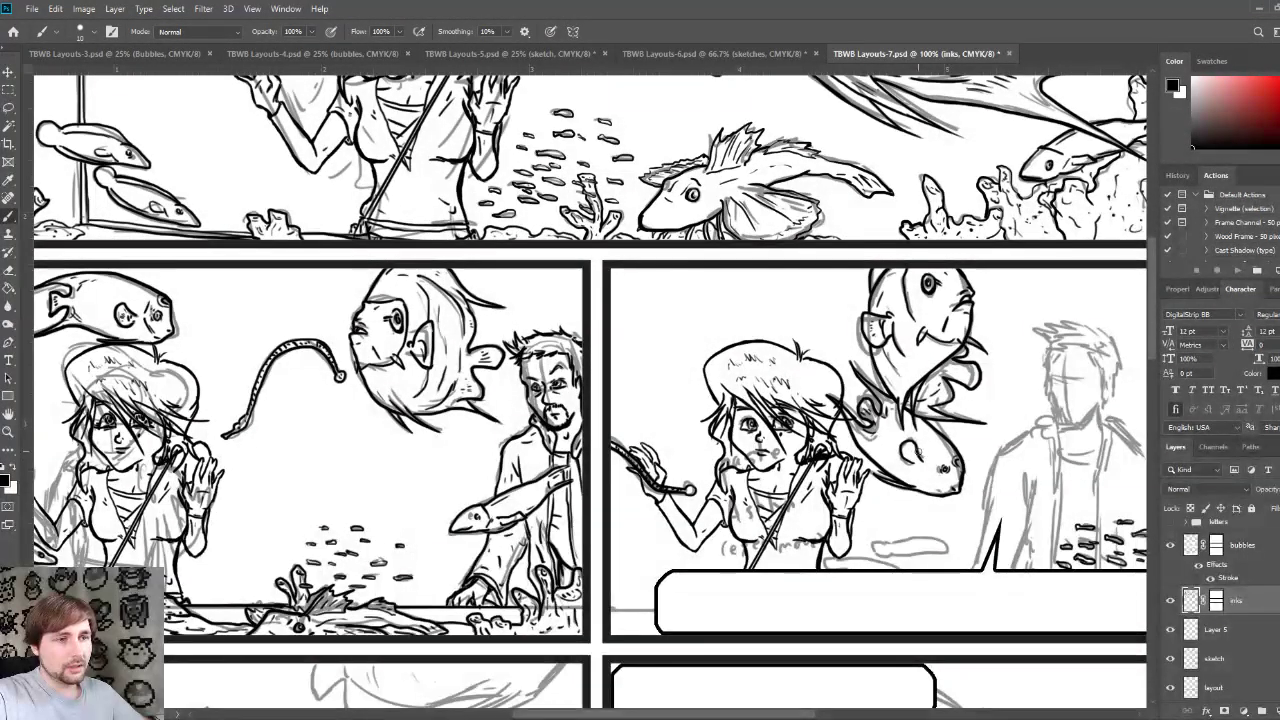
drag(721, 379, 753, 367)
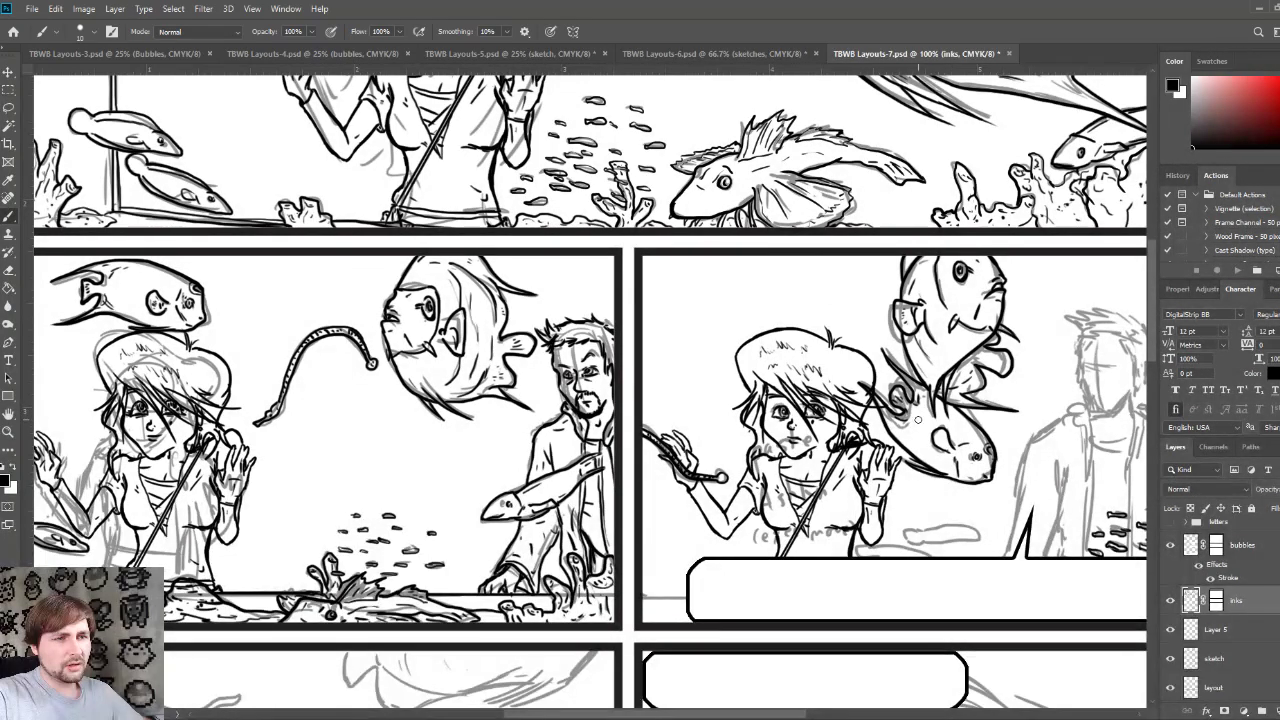
drag(945, 457, 1125, 677)
drag(1077, 627, 938, 512)
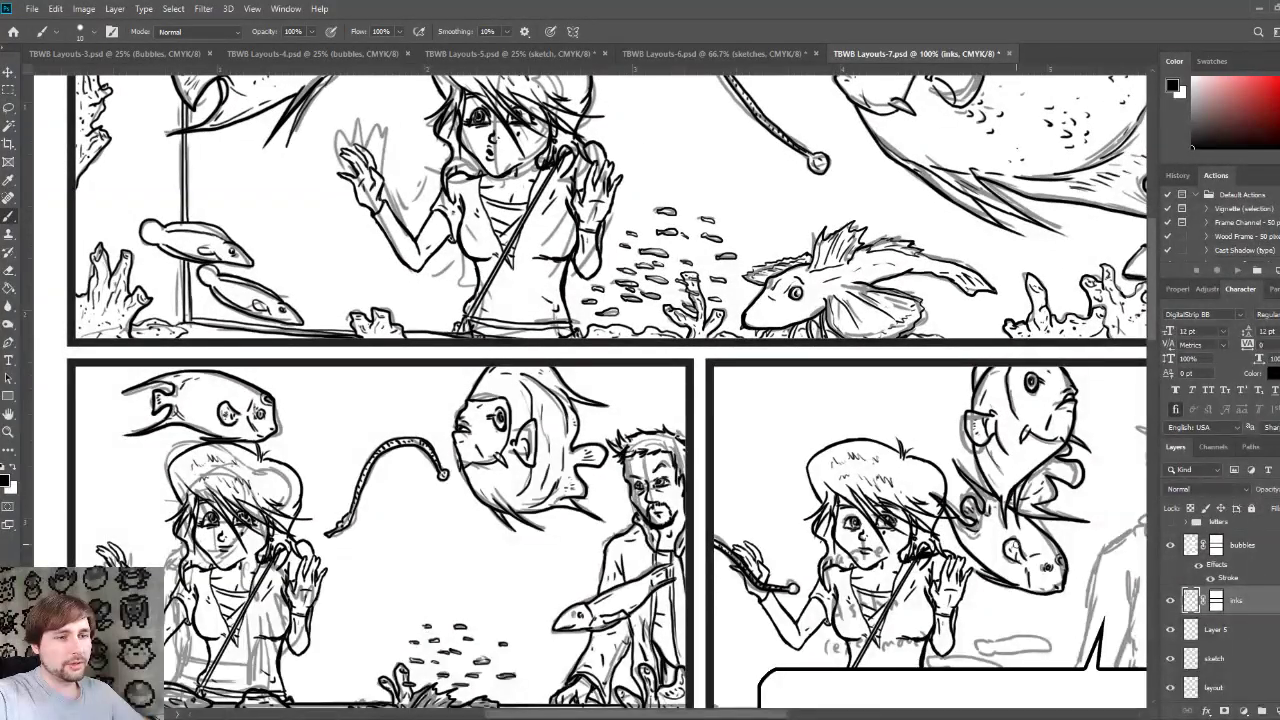
drag(1009, 538, 771, 325)
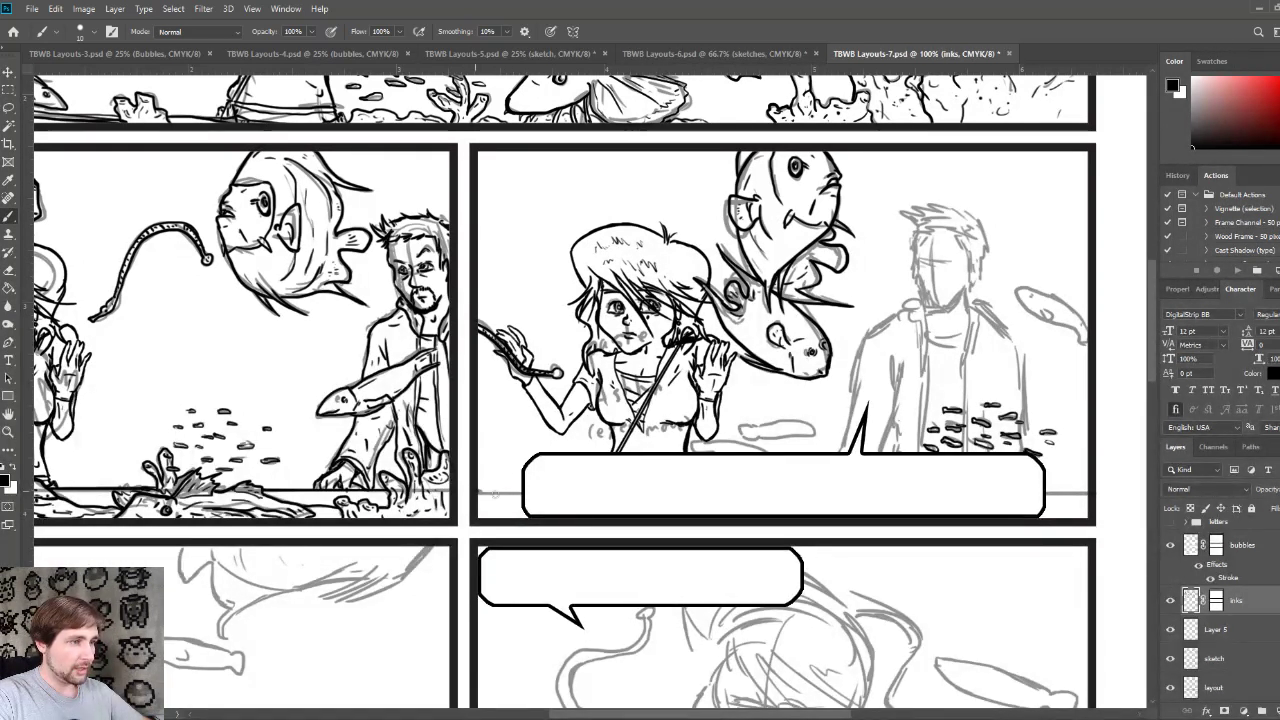
Step: Ink the panel's bottom border on both sides of the speech bubble, then bring both middle panels into view
drag(476, 491, 578, 496)
drag(1046, 491, 1103, 494)
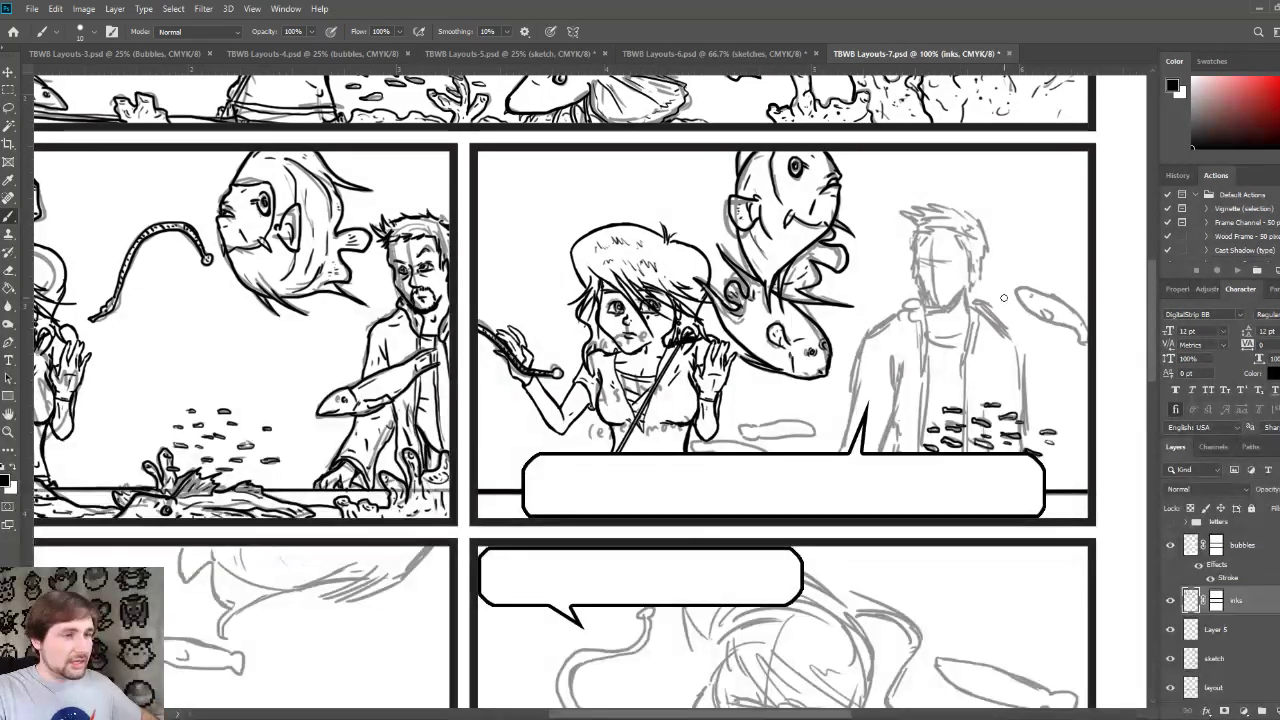
mouse_move(1005, 270)
mouse_down()
mouse_move(952, 306)
mouse_move(924, 406)
mouse_up()
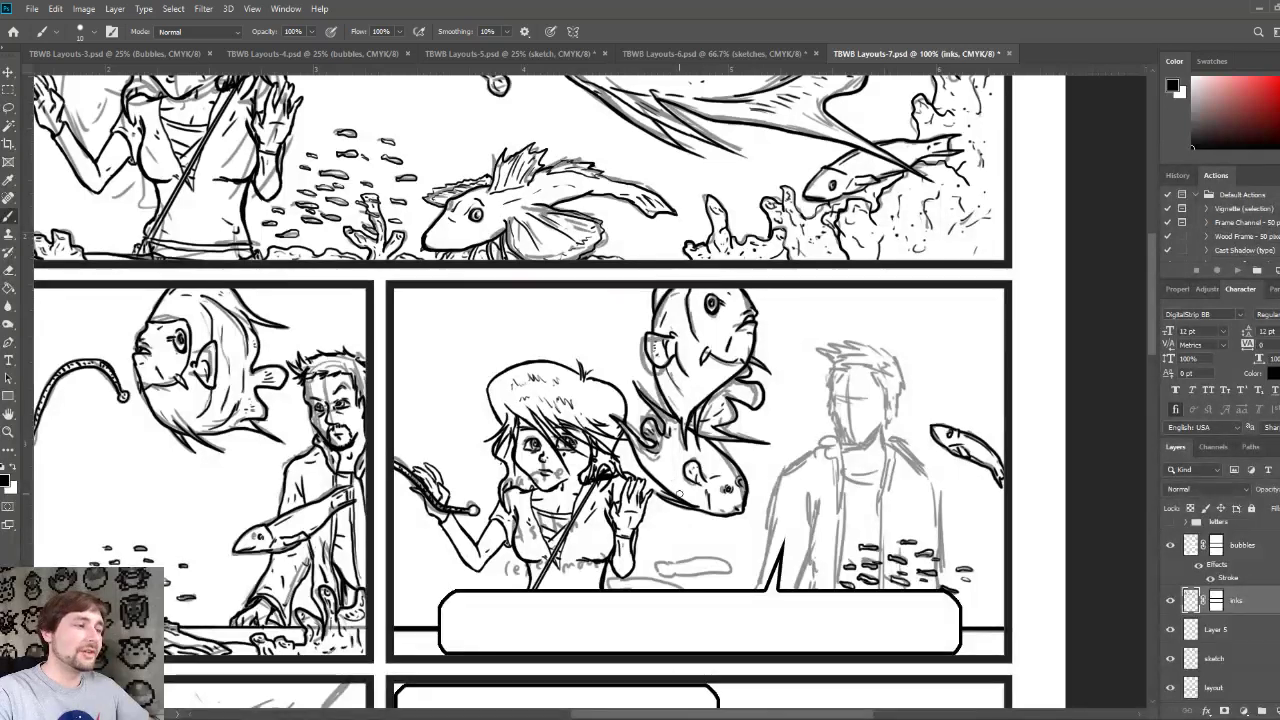
drag(700, 555, 707, 447)
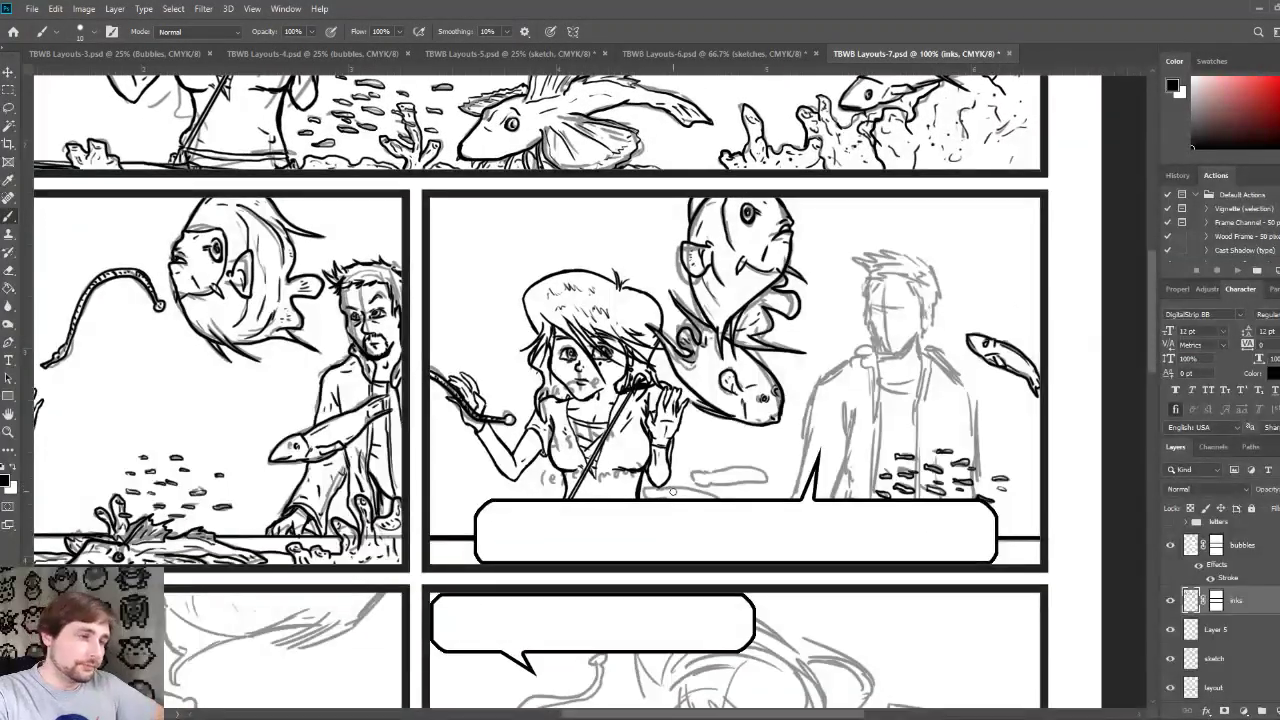
drag(669, 486, 820, 463)
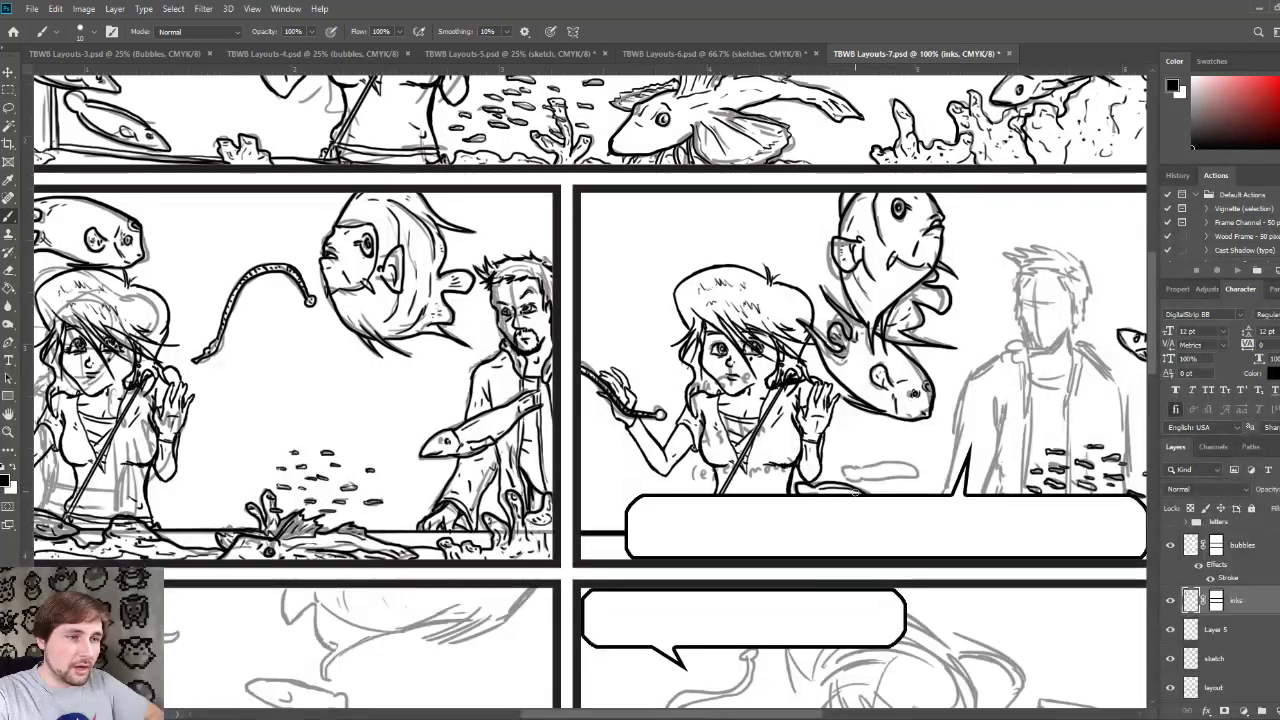
Step: Outline the small fish above the speech bubble, then recentre the view on the girl-and-man panel
mouse_move(860, 476)
mouse_down()
mouse_move(849, 481)
mouse_move(922, 478)
mouse_up()
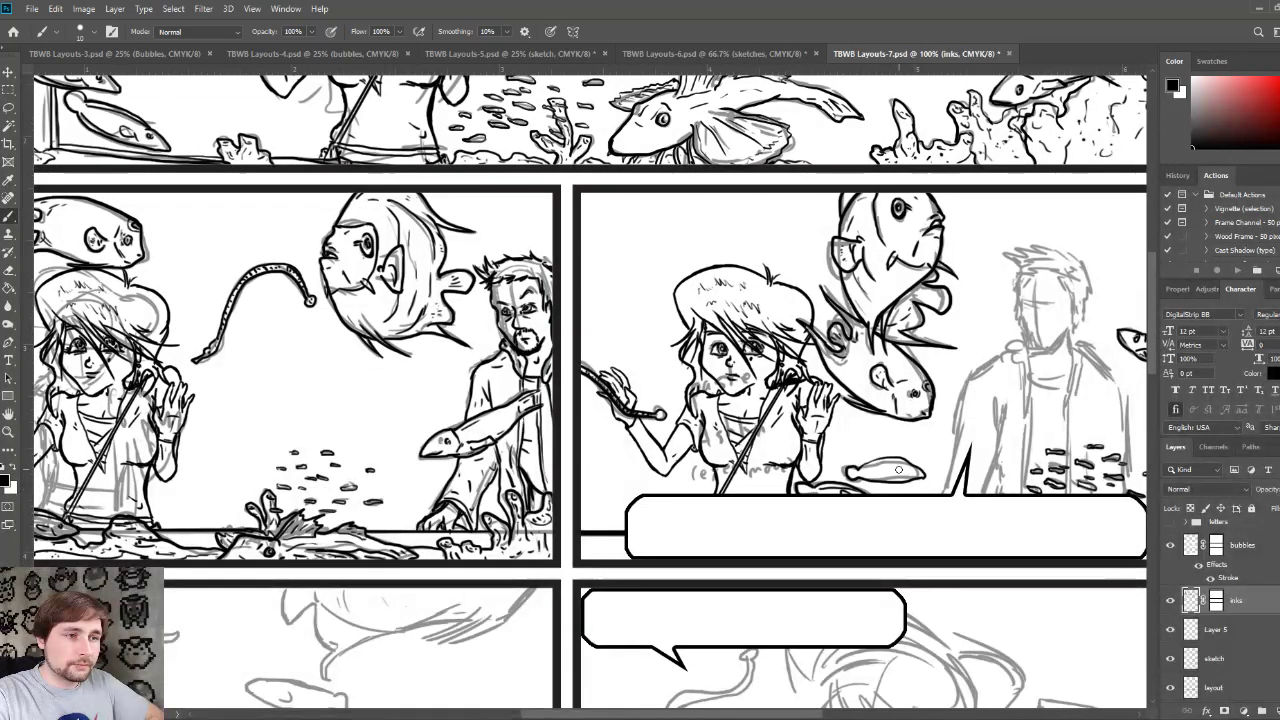
drag(901, 473, 917, 469)
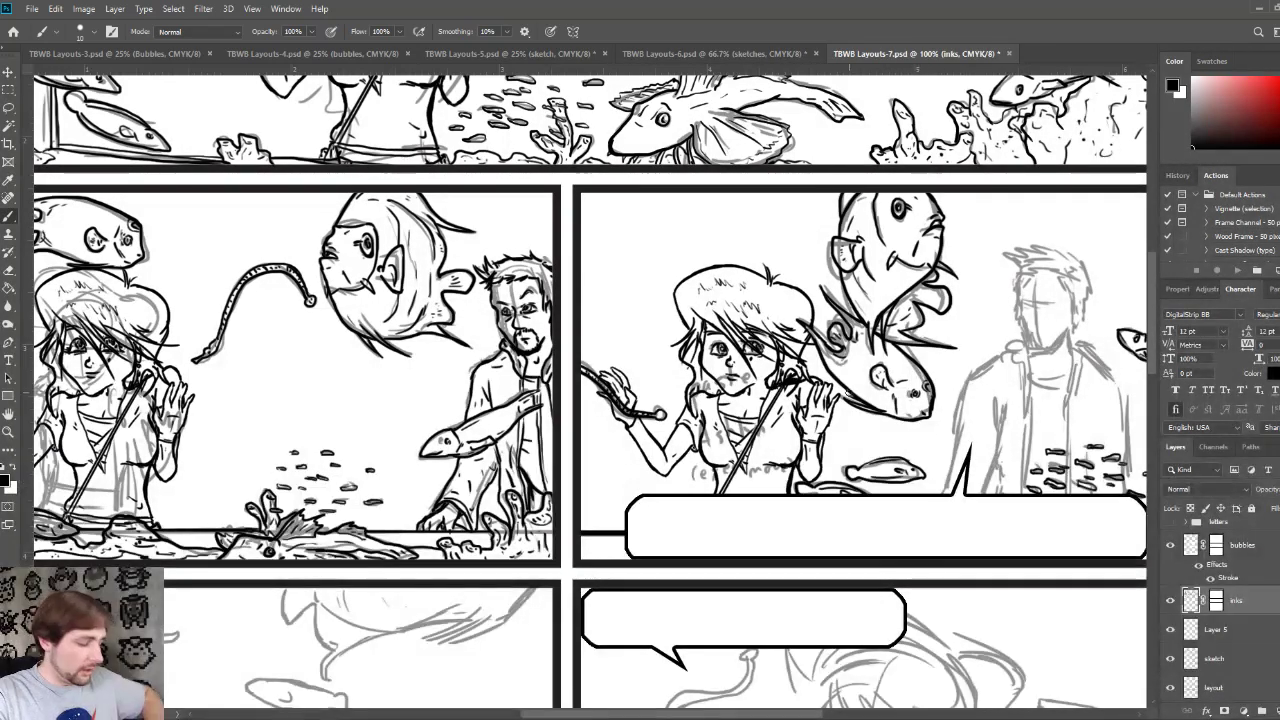
drag(630, 356, 680, 334)
drag(956, 442, 855, 492)
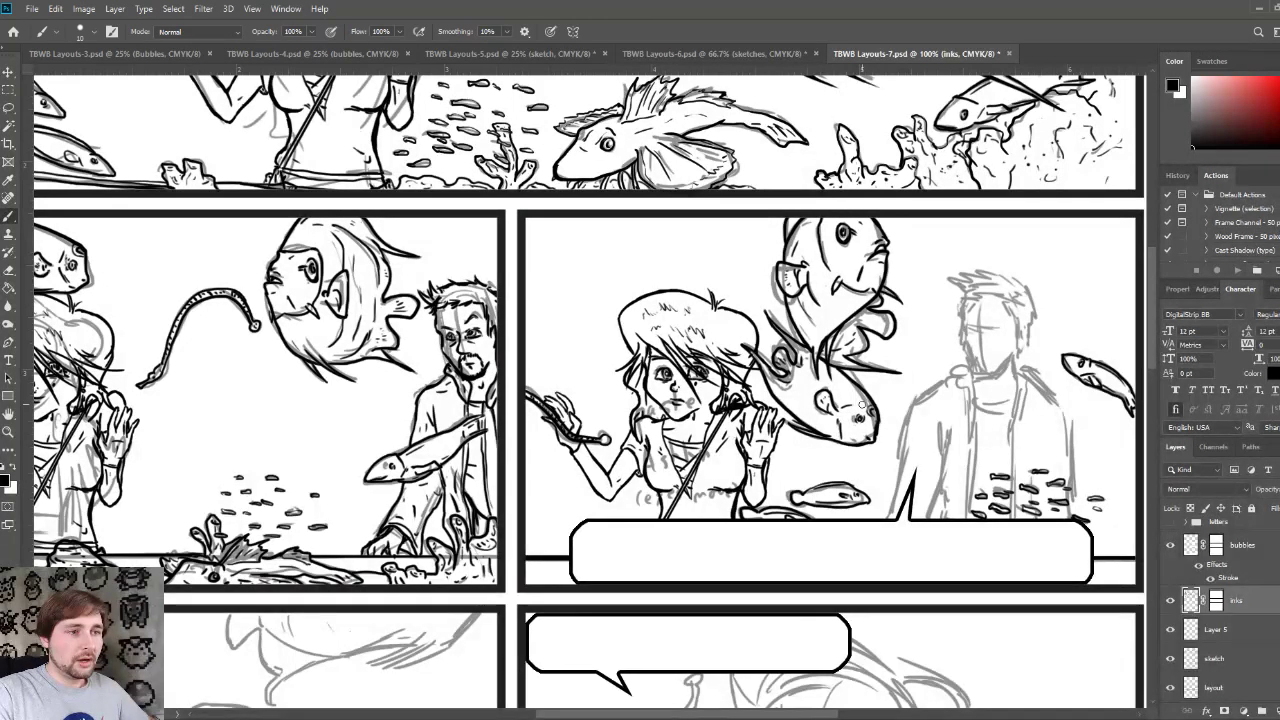
drag(921, 402, 718, 404)
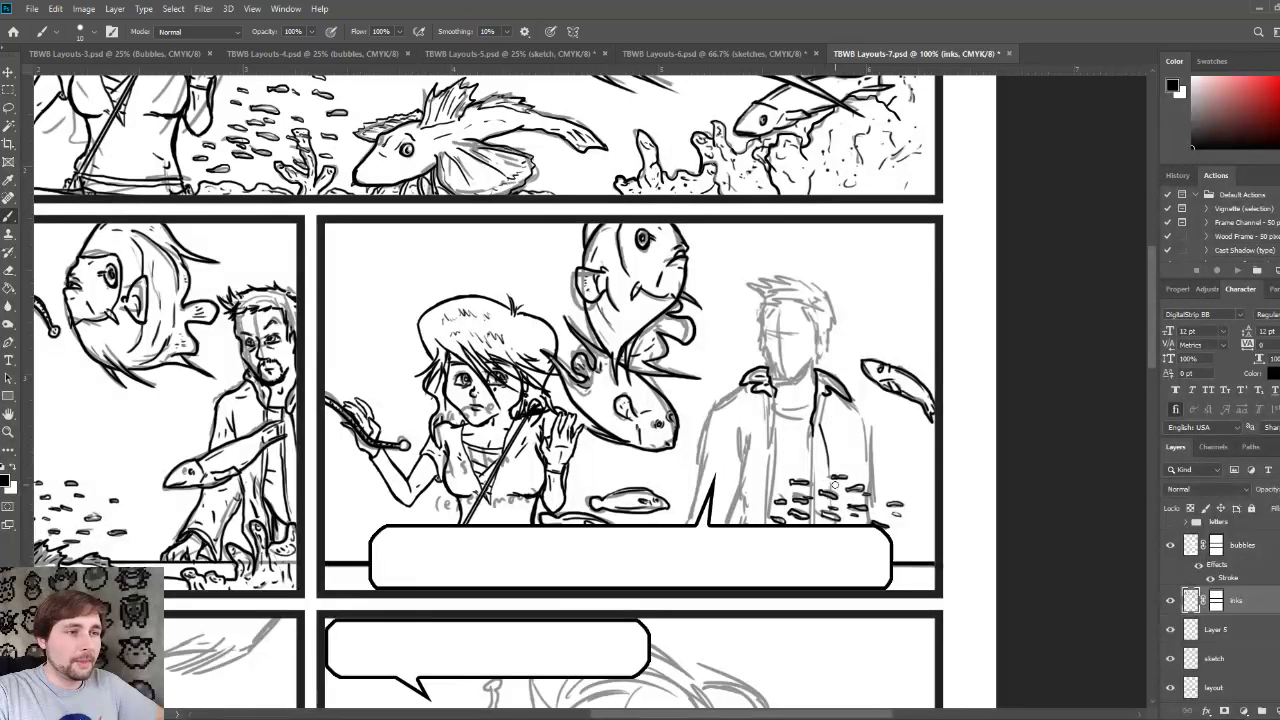
Step: Ink the man's jacket fold lines, shoulder contour, lapel and the line beside the zipper
drag(832, 496, 821, 418)
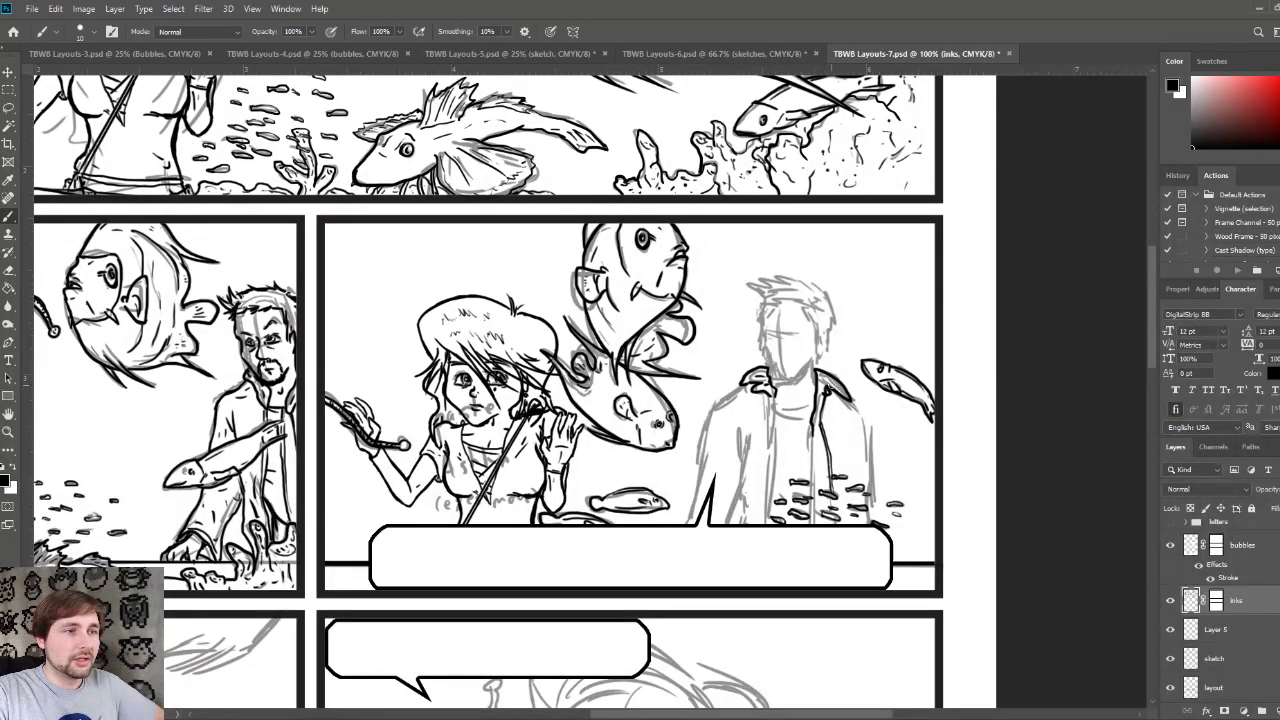
mouse_move(836, 383)
mouse_down()
mouse_move(850, 389)
mouse_move(819, 373)
mouse_up()
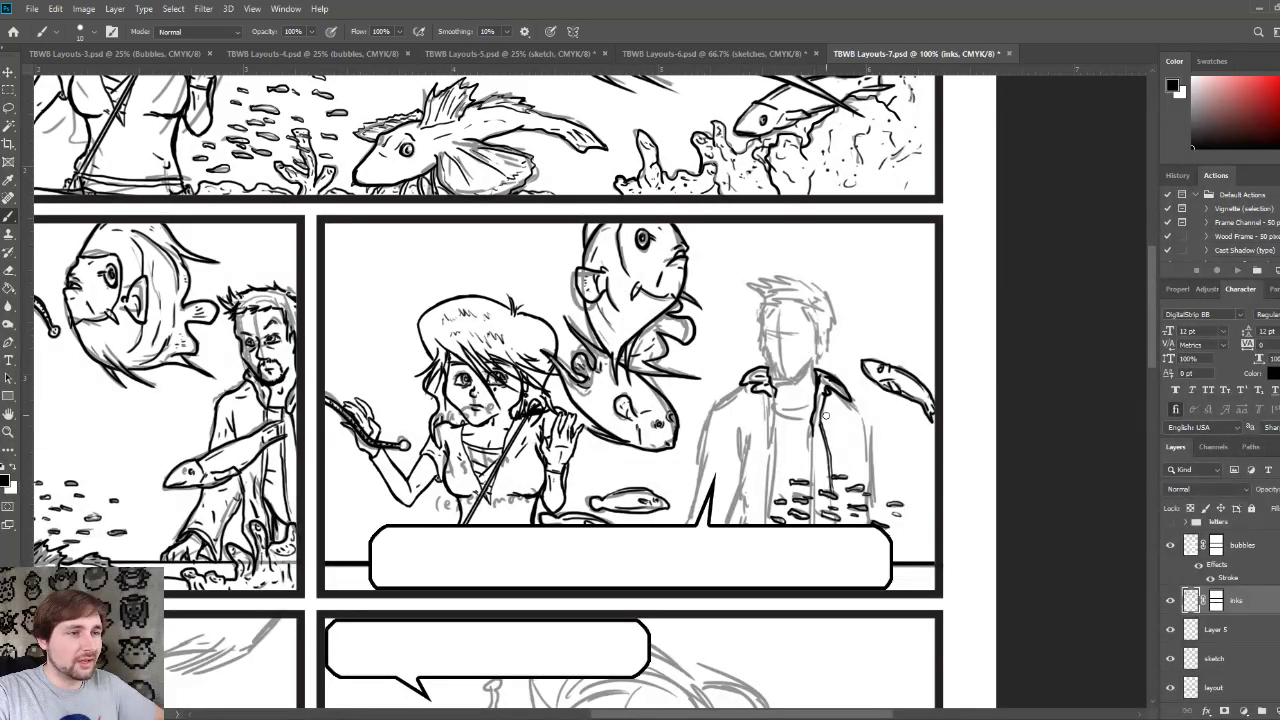
mouse_move(823, 390)
mouse_down()
mouse_move(817, 523)
mouse_move(818, 458)
mouse_up()
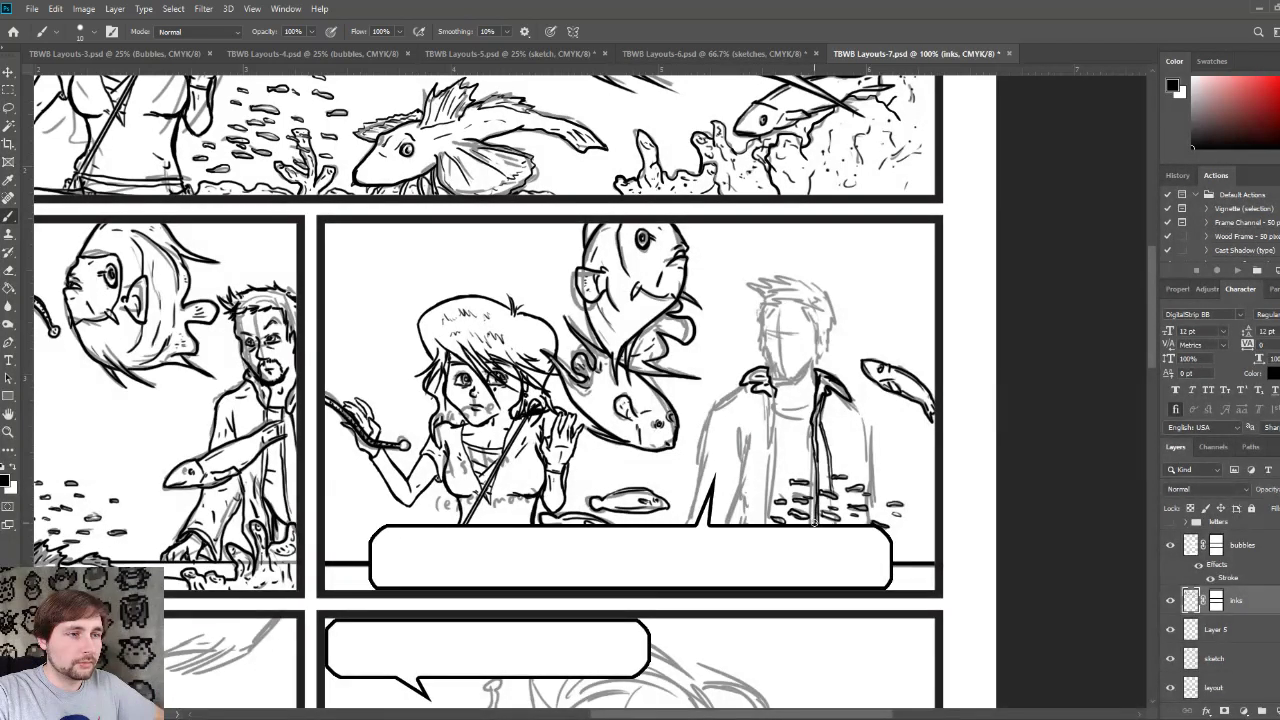
mouse_move(766, 520)
mouse_down()
mouse_move(770, 396)
mouse_move(772, 520)
mouse_up()
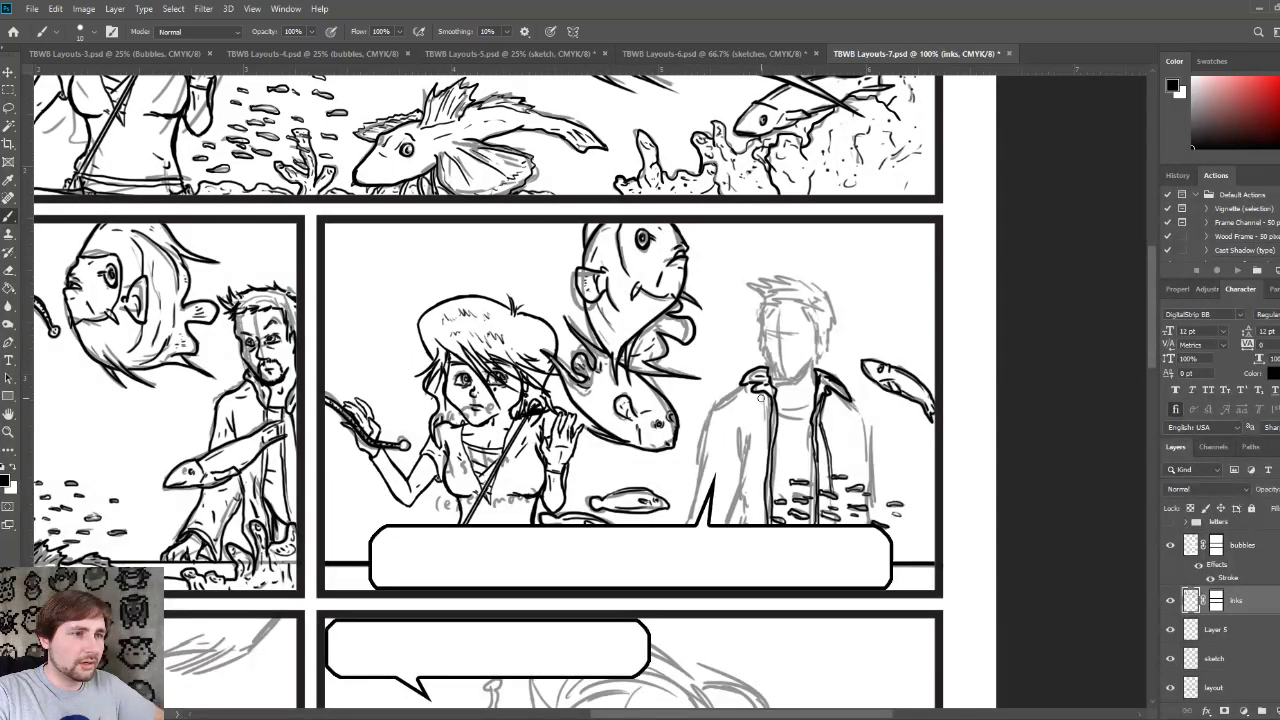
mouse_move(768, 395)
mouse_down()
mouse_move(760, 520)
mouse_move(765, 432)
mouse_up()
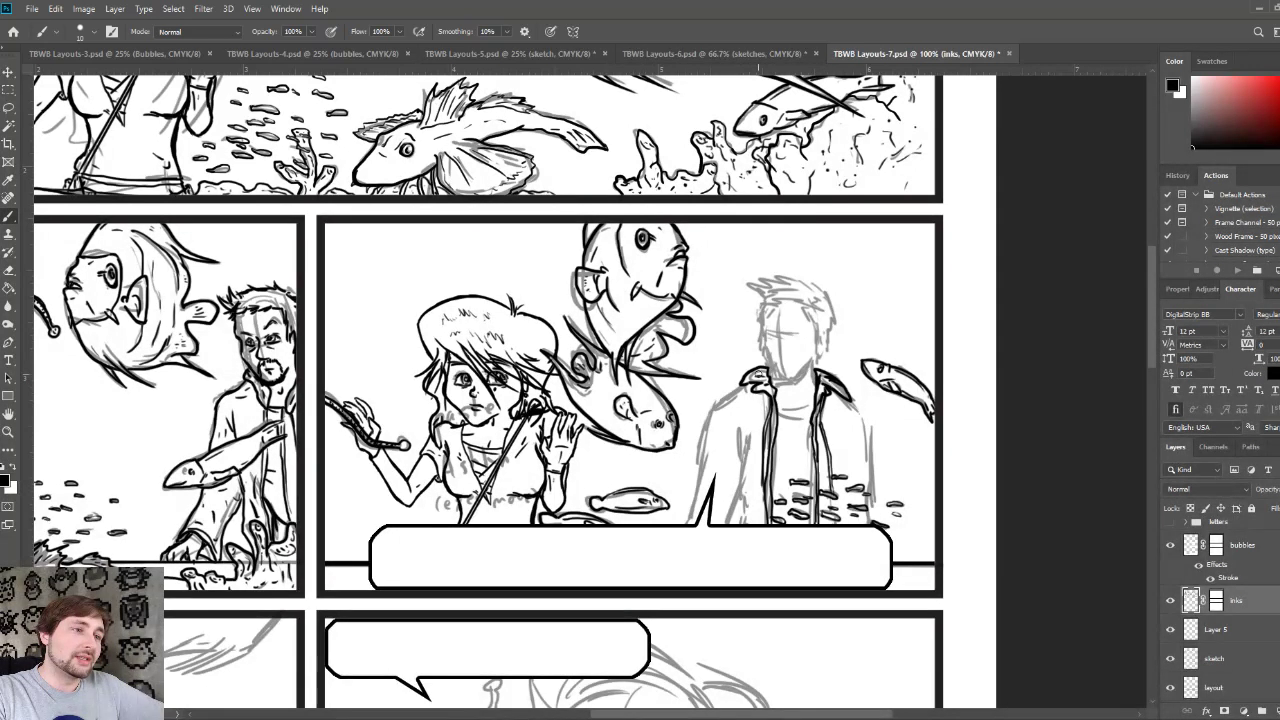
Step: Ink the man's collar, the jacket's left and right edges, and a short fold stroke
drag(778, 387, 755, 371)
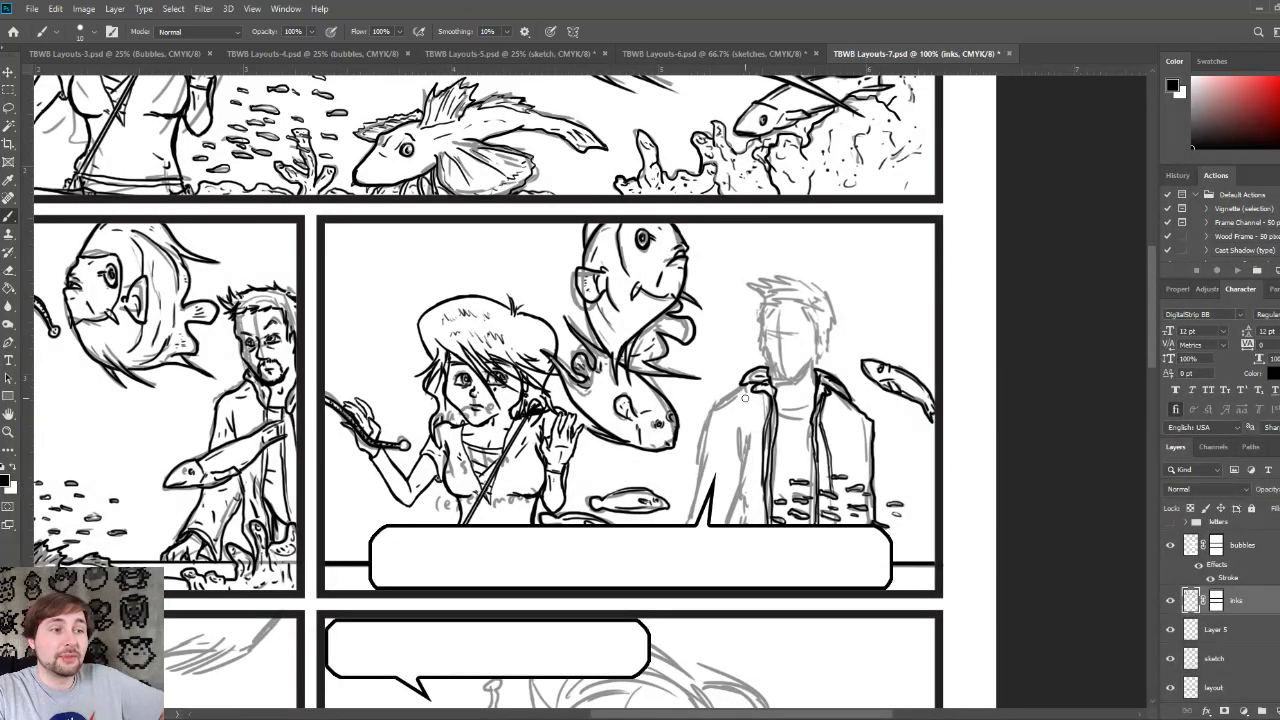
mouse_move(766, 378)
mouse_down()
mouse_move(706, 411)
mouse_move(692, 516)
mouse_move(746, 519)
mouse_move(728, 530)
mouse_move(750, 426)
mouse_up()
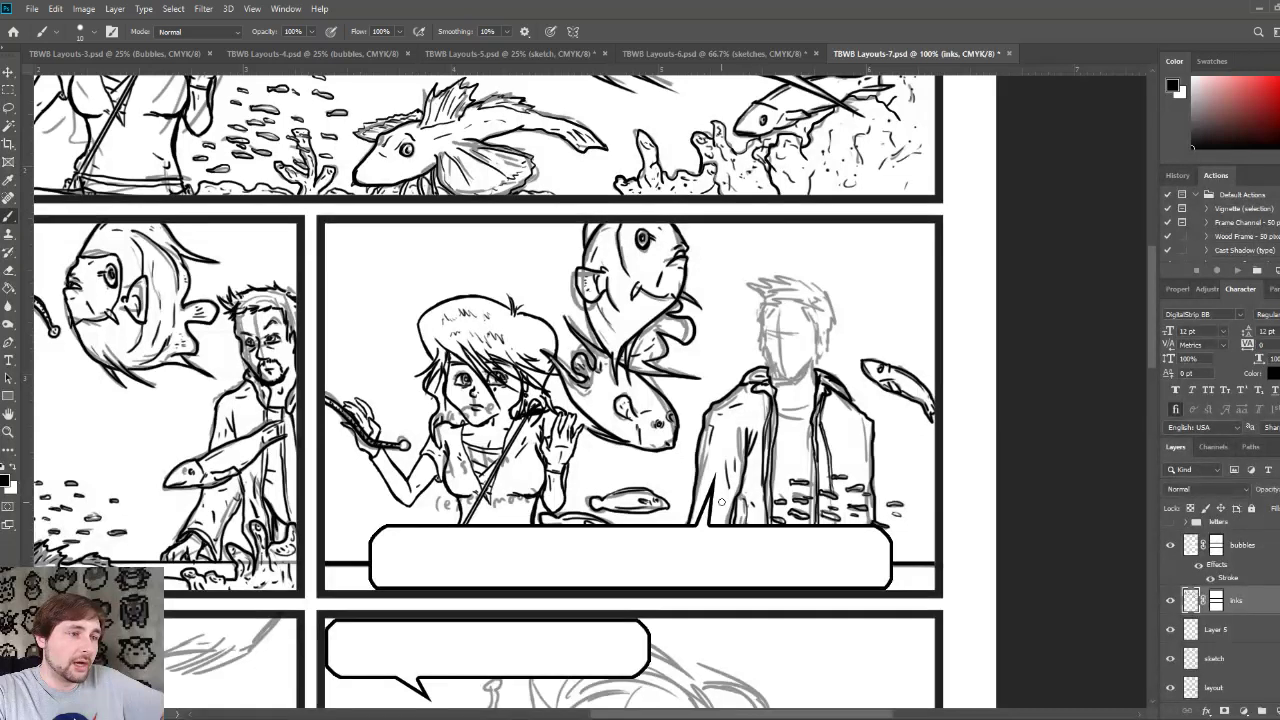
drag(691, 522, 703, 481)
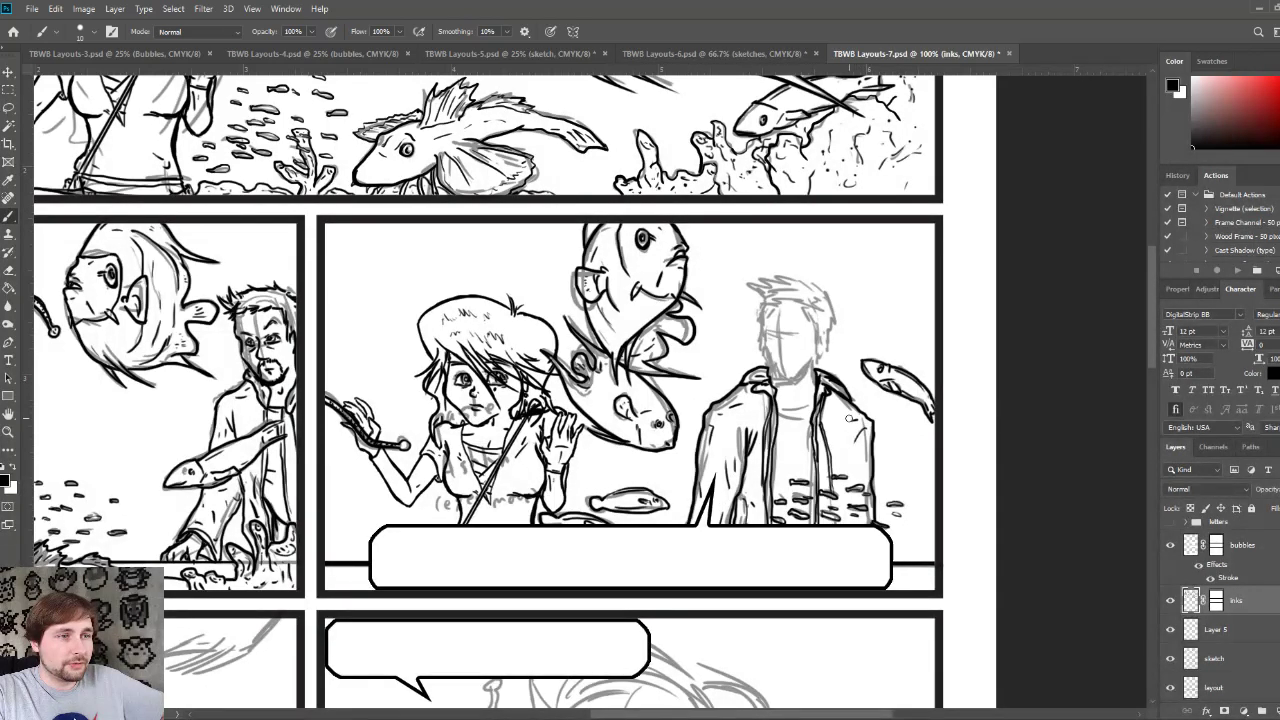
drag(860, 457, 861, 535)
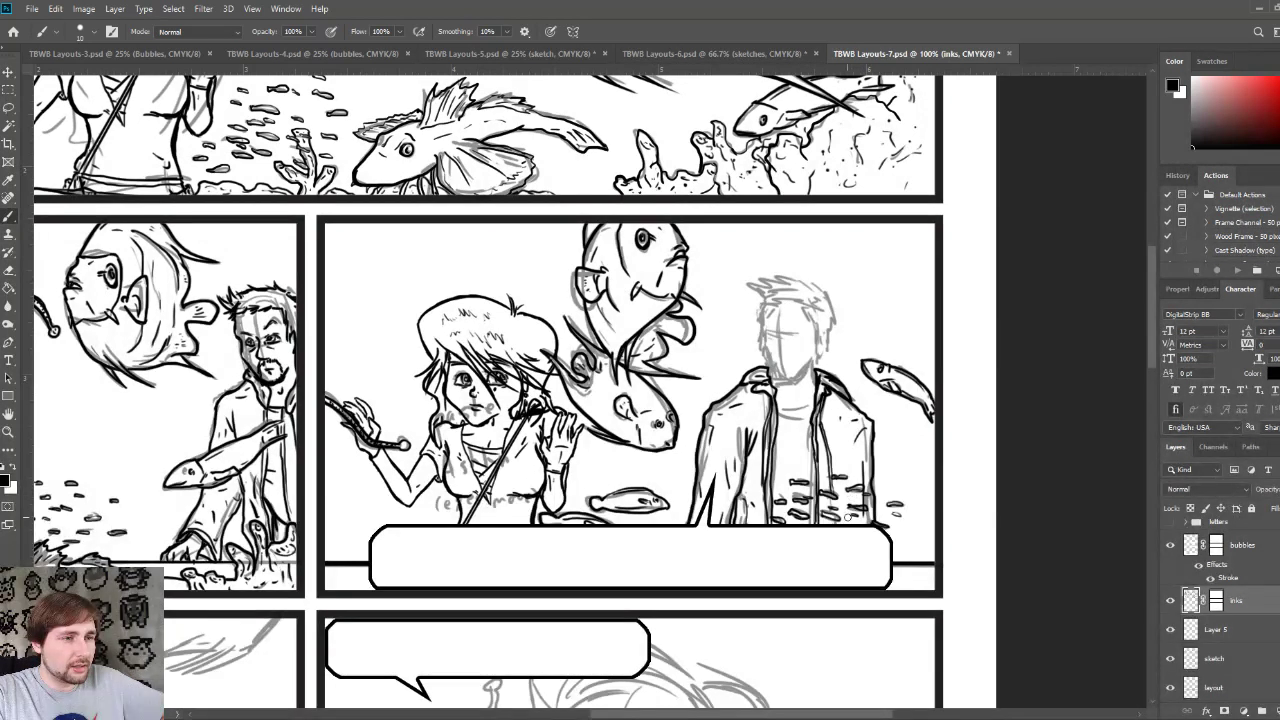
drag(840, 464, 840, 425)
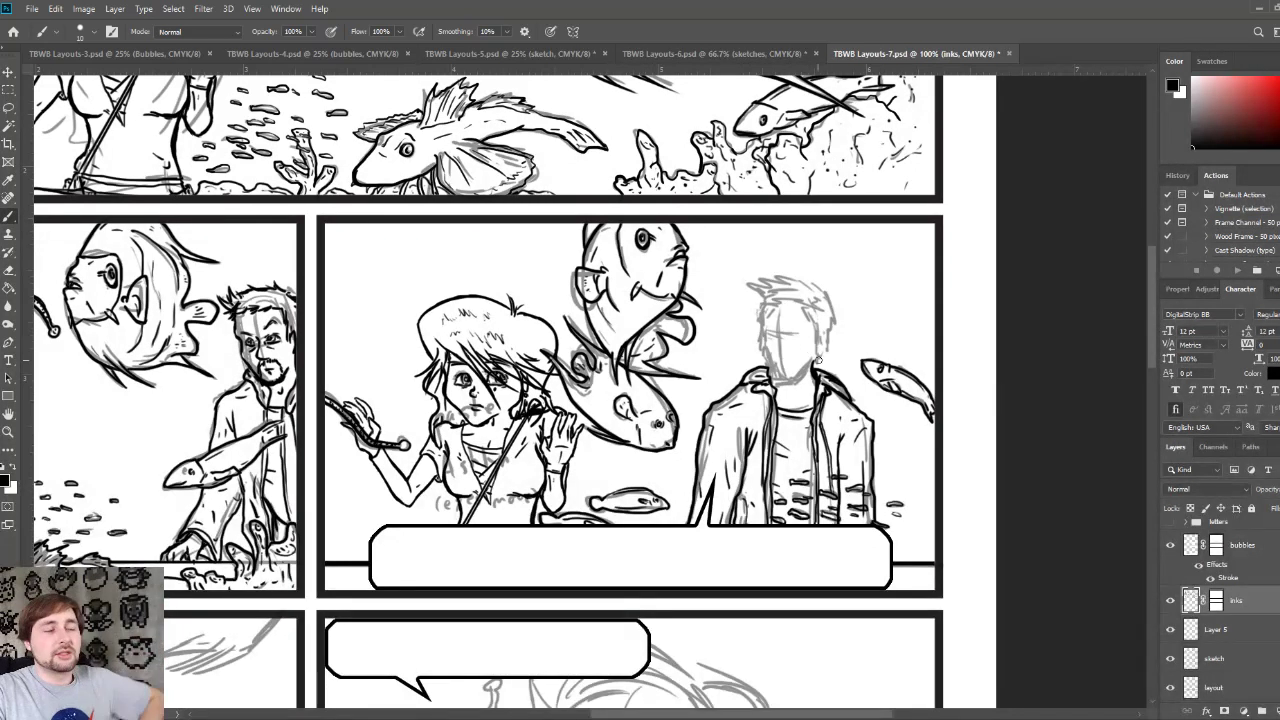
Step: Ink the man's cheek line and the left and right edges of his hair
drag(815, 333, 818, 347)
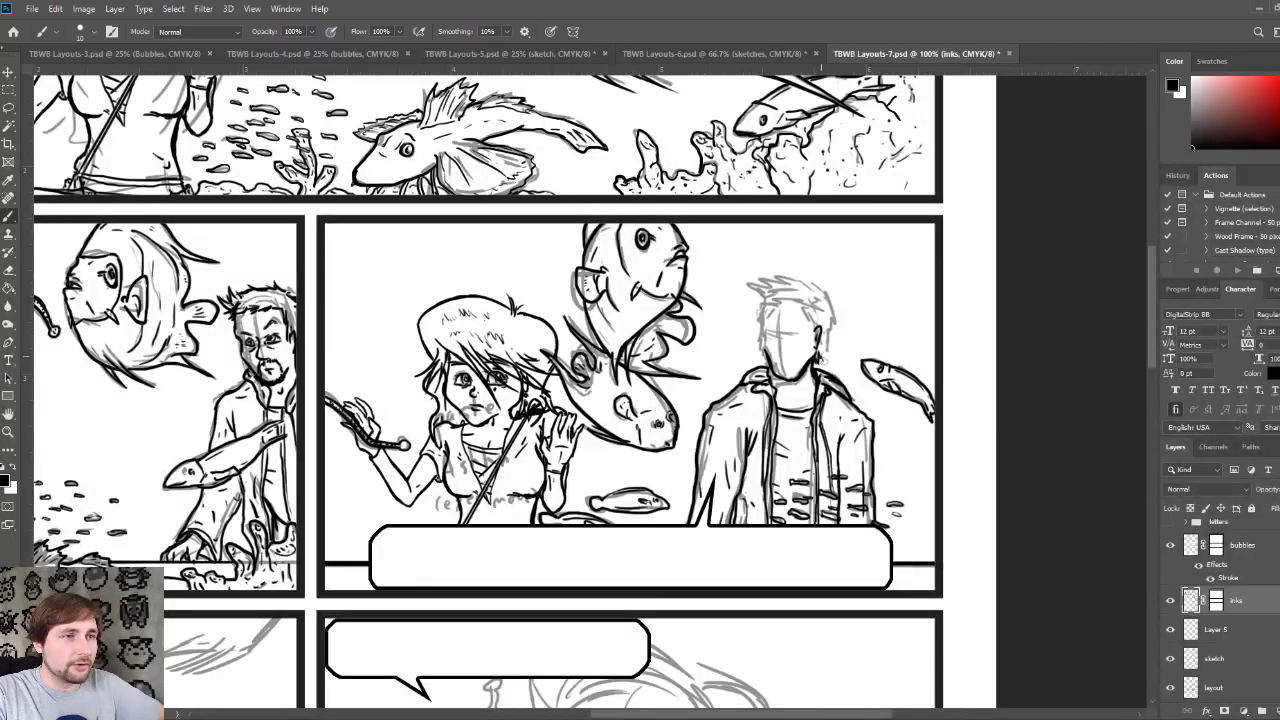
drag(826, 350, 838, 318)
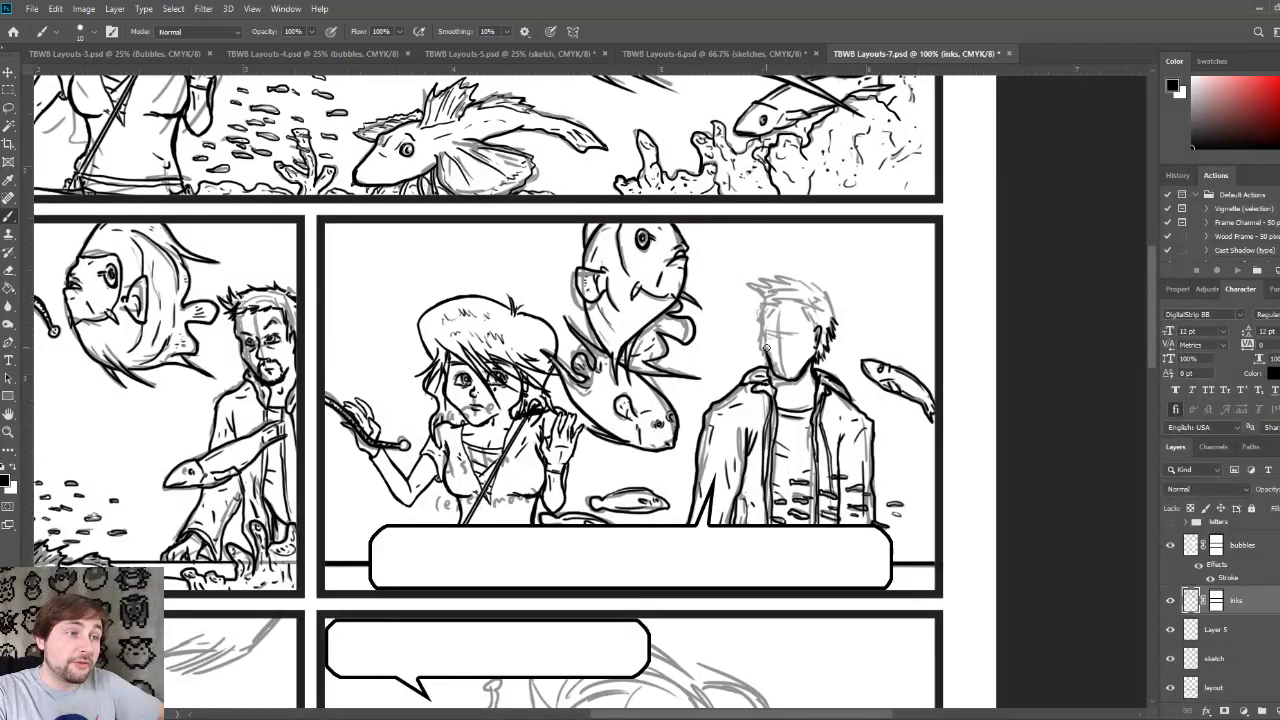
drag(767, 344, 765, 325)
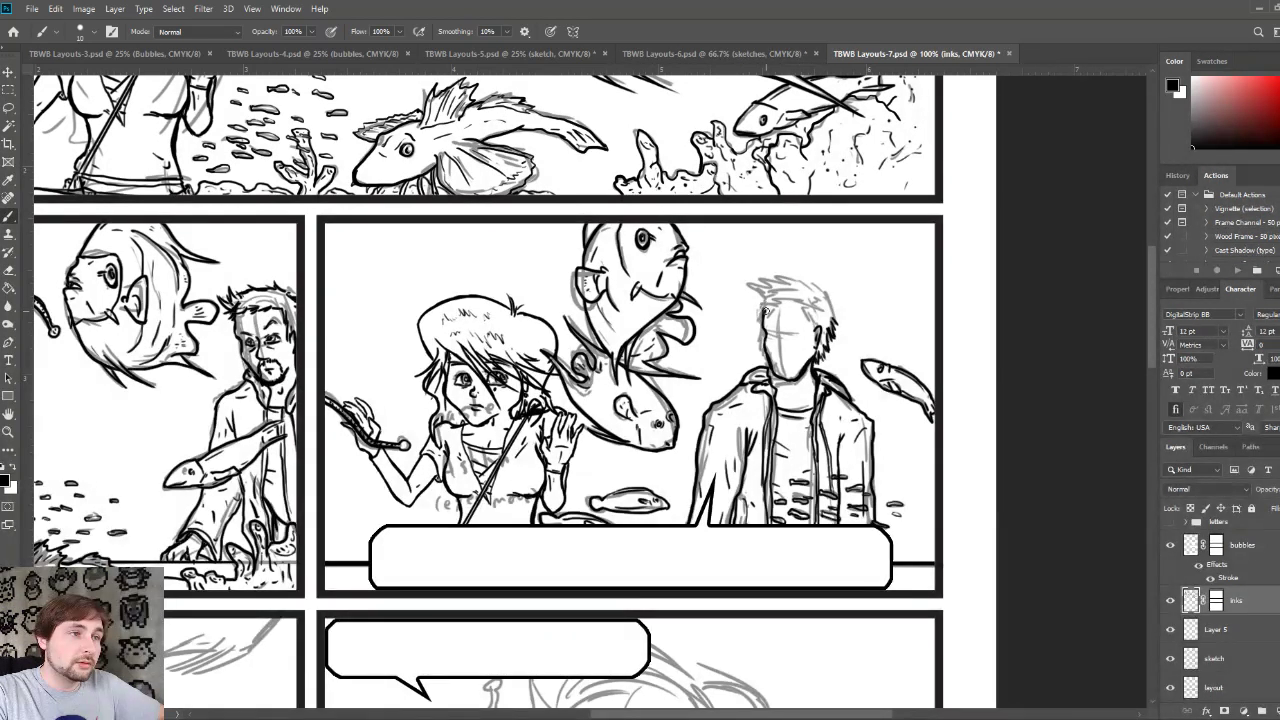
Step: Ink the man's spiky hair strands, touch up his collar, and draw his nose, mouth and eyes
mouse_move(767, 310)
mouse_down()
mouse_move(782, 273)
mouse_move(824, 288)
mouse_move(845, 334)
mouse_up()
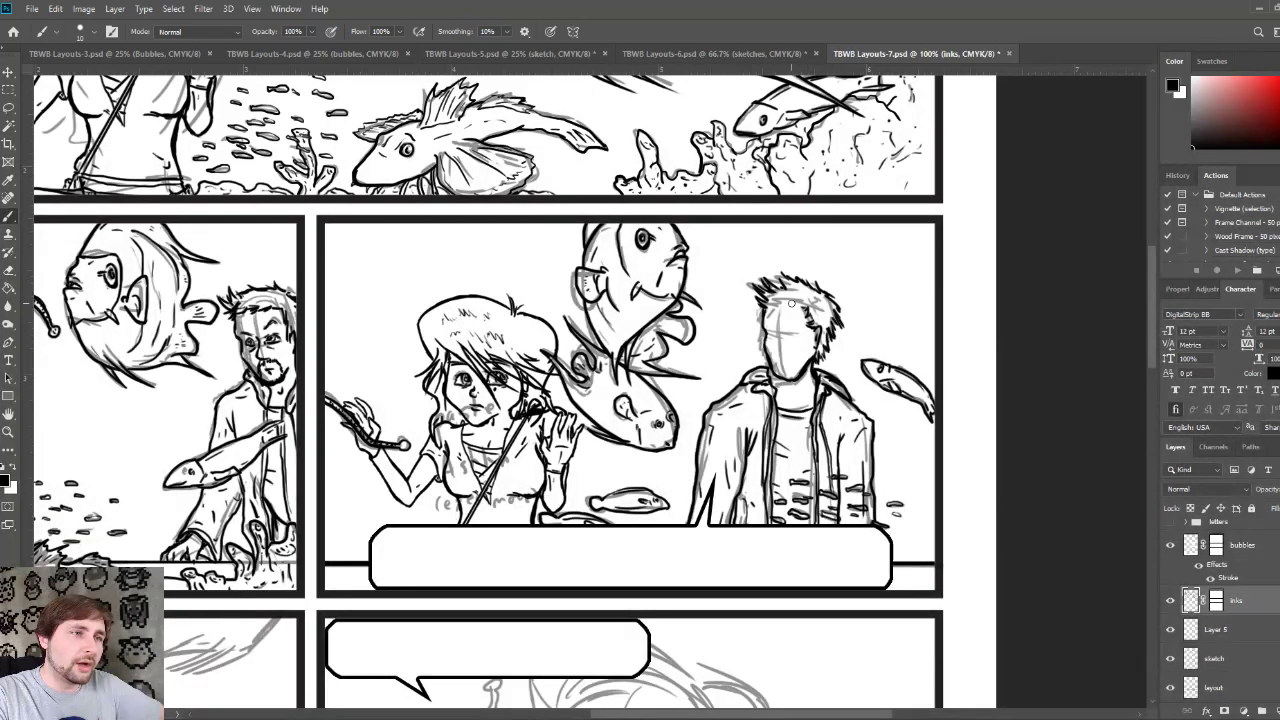
mouse_move(770, 302)
mouse_down()
mouse_move(758, 309)
mouse_move(790, 306)
mouse_up()
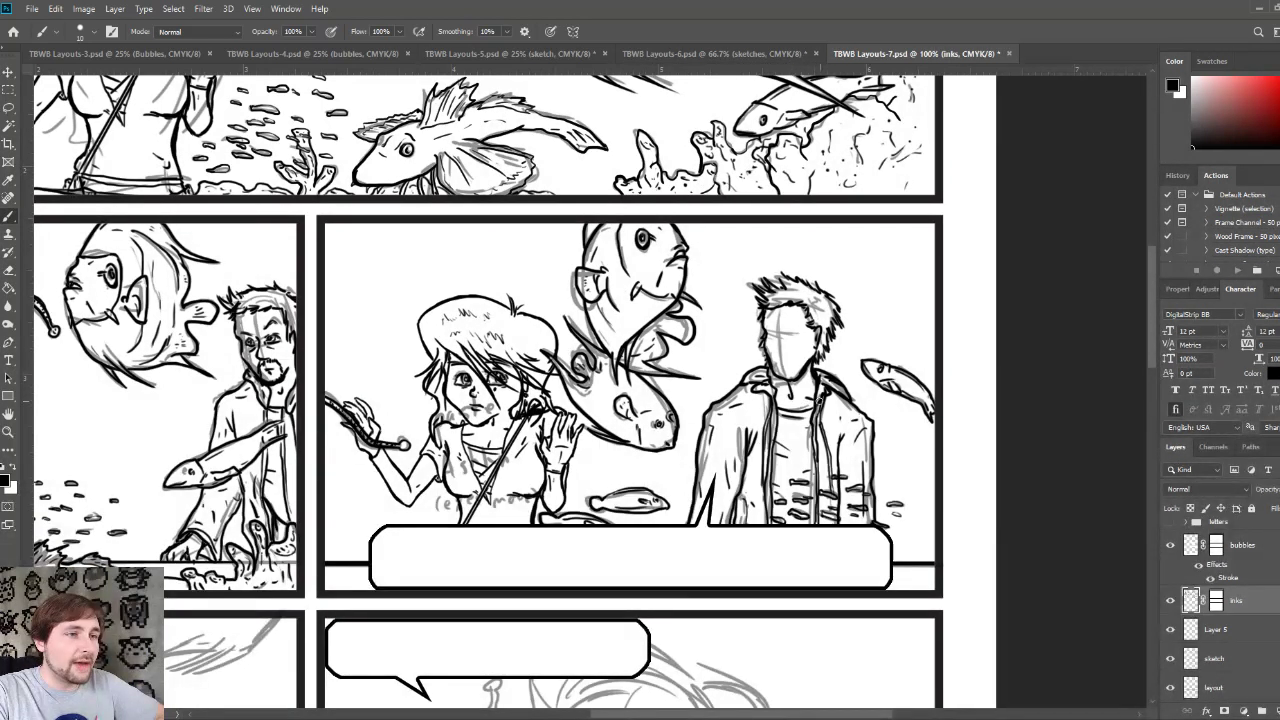
drag(772, 395, 790, 400)
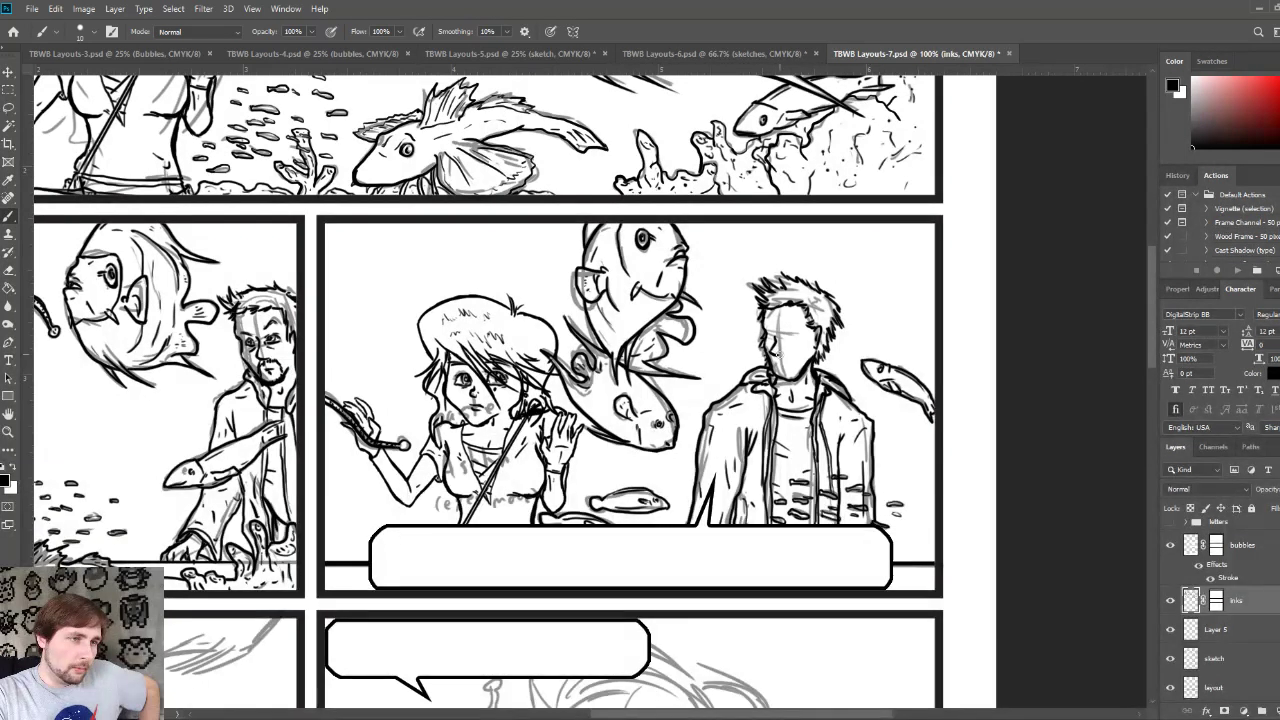
drag(771, 342, 776, 362)
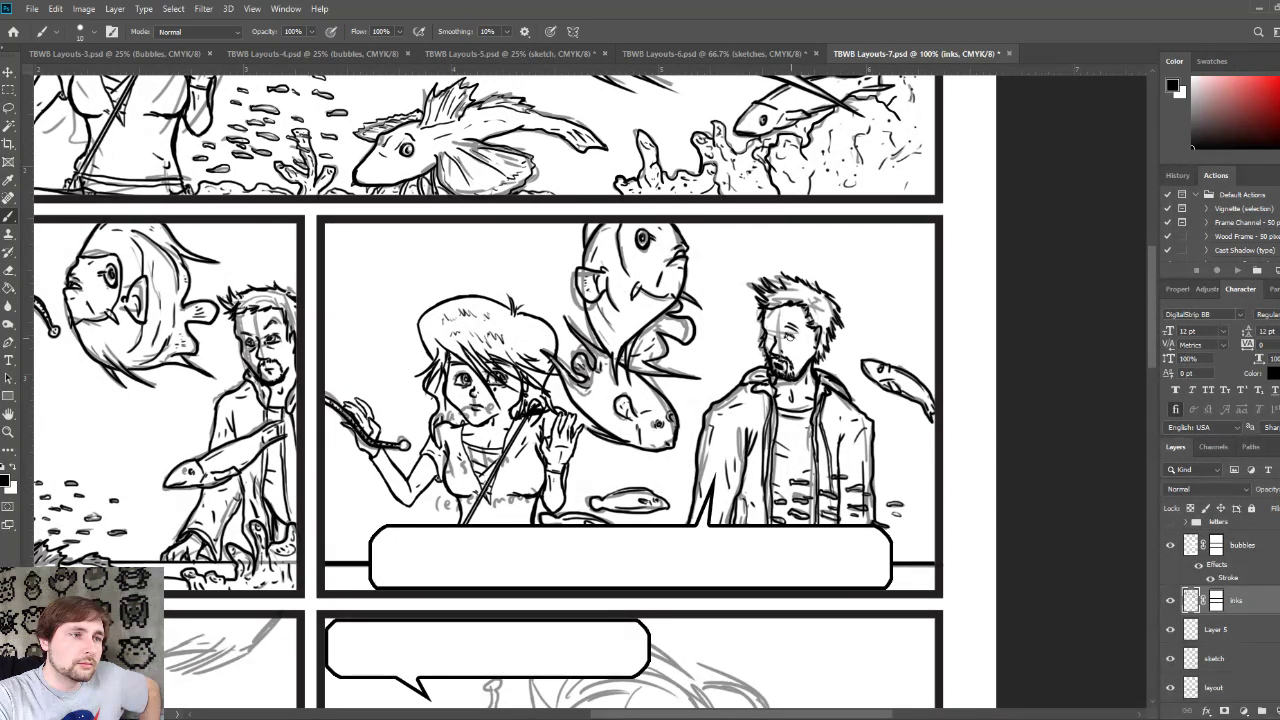
drag(779, 326, 801, 343)
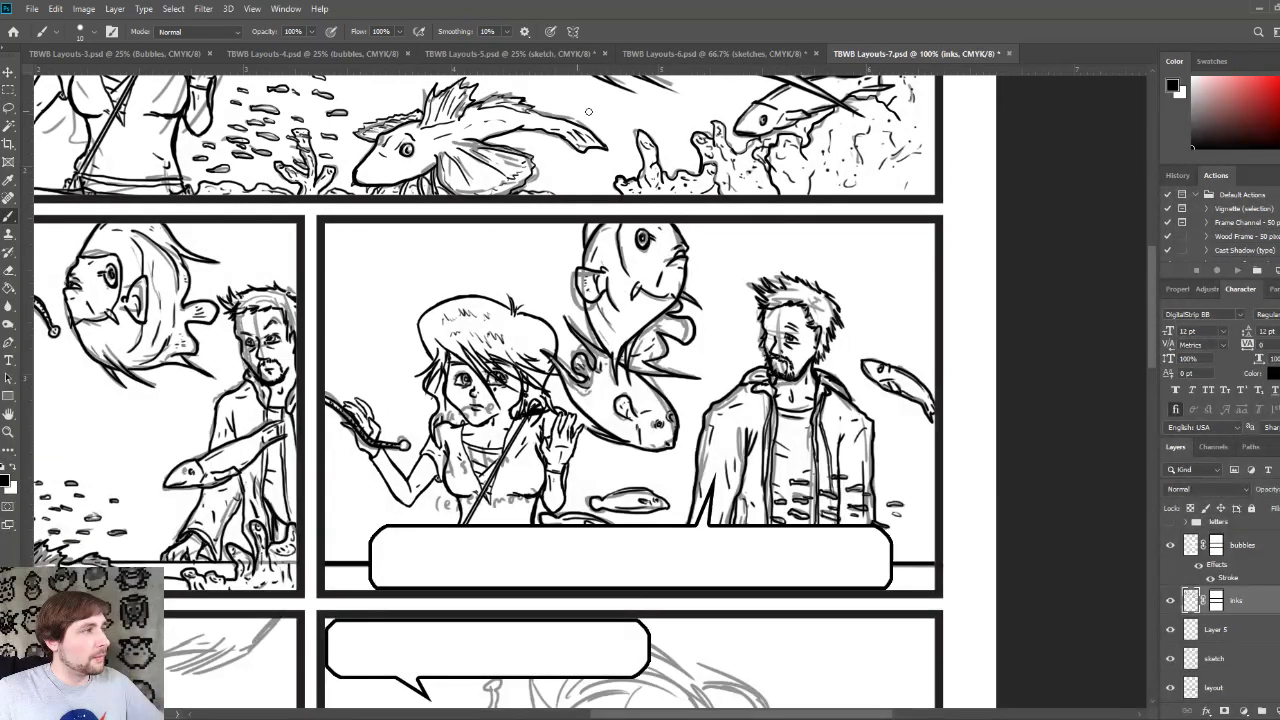
Step: Lasso the man's head, scale it to about 111.7%, and nudge it into place on his shoulders
key(l)
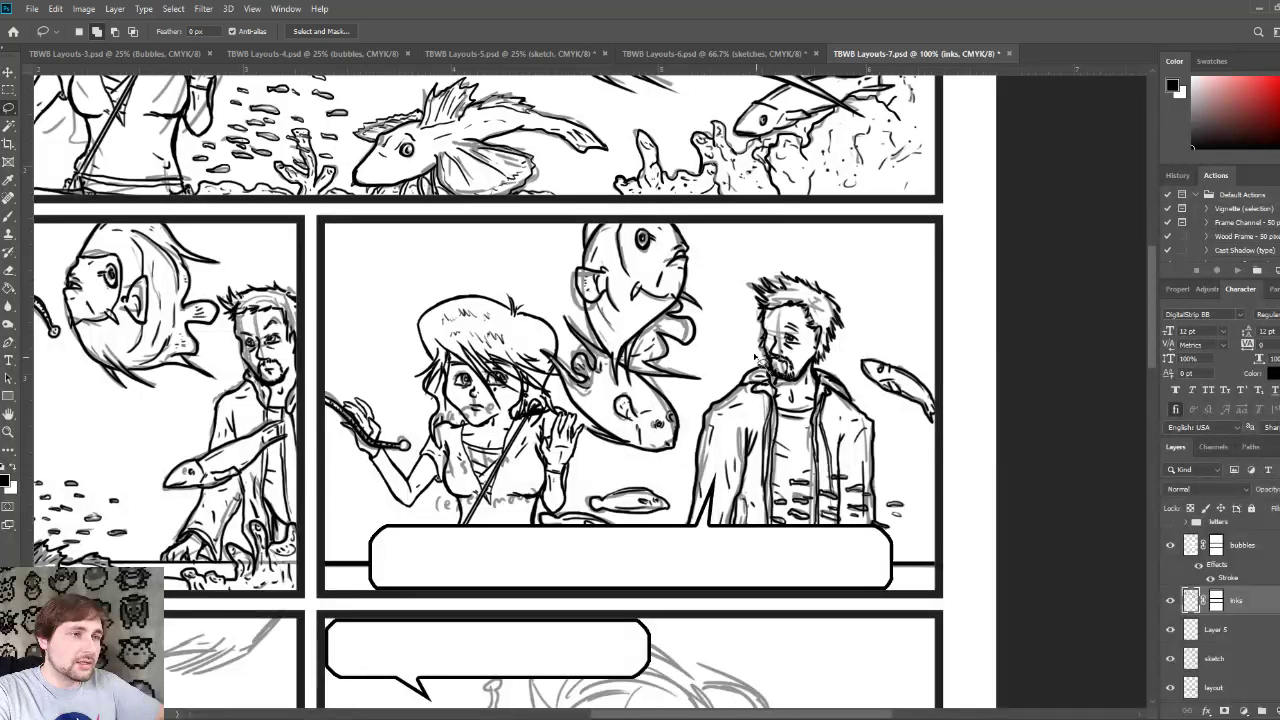
mouse_move(760, 352)
mouse_down()
mouse_move(744, 295)
mouse_move(764, 266)
mouse_move(855, 305)
mouse_move(845, 360)
mouse_up()
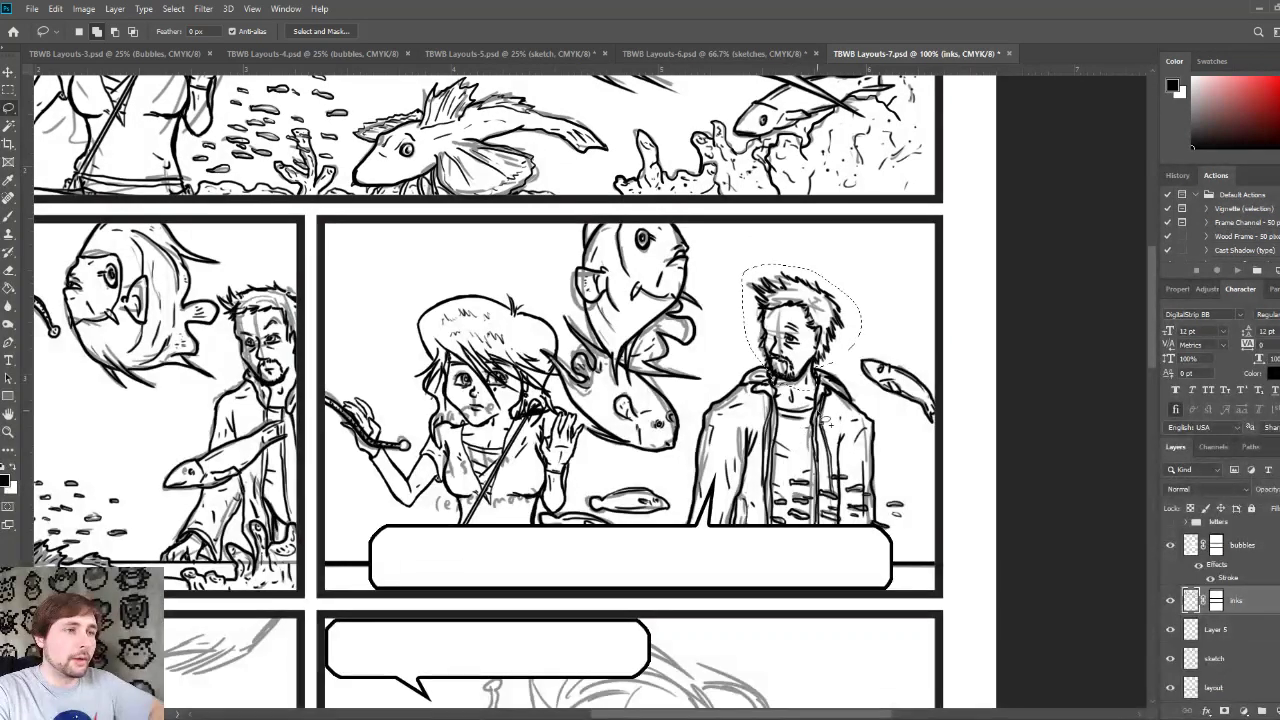
key(ctrl+t)
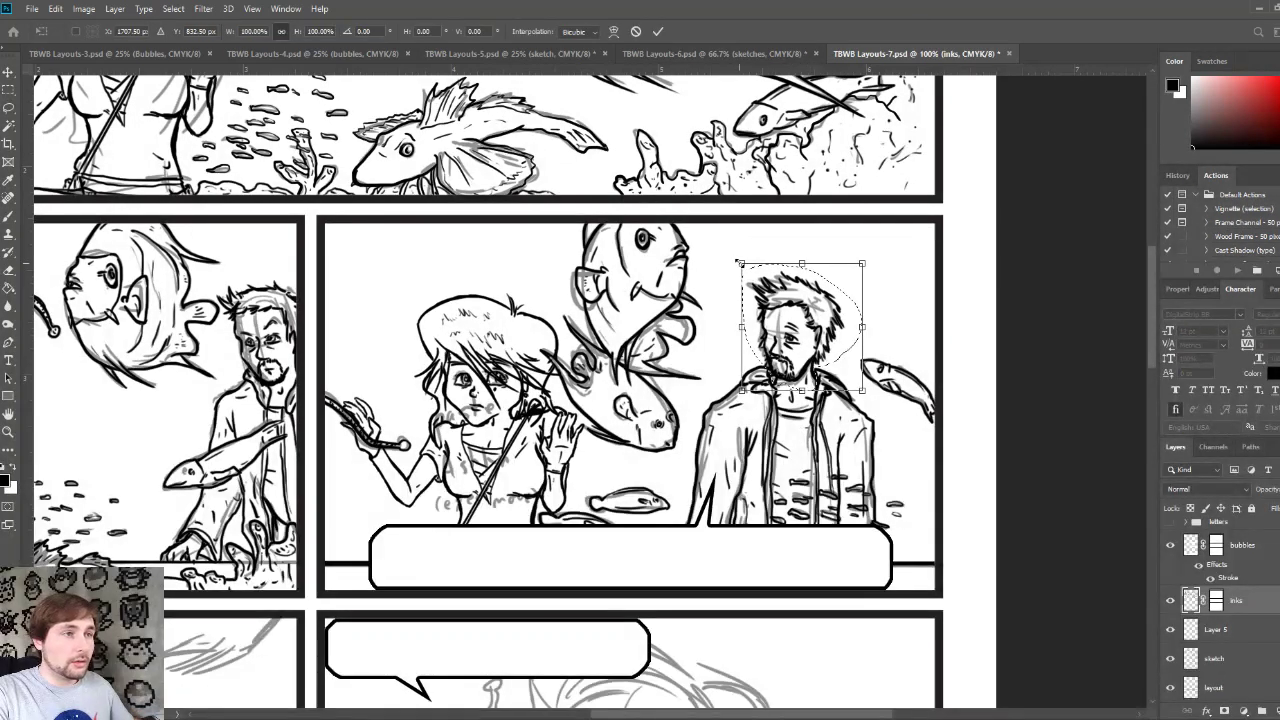
drag(729, 252, 722, 246)
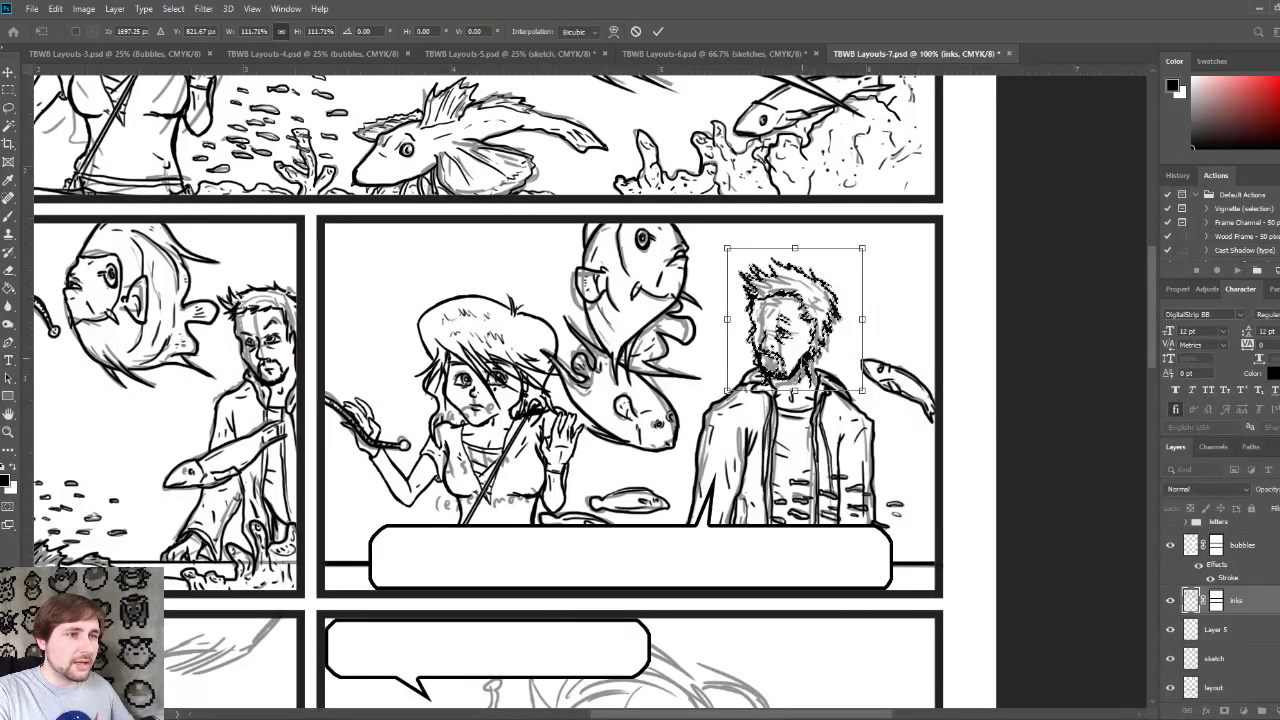
drag(795, 325, 802, 321)
key(Left)
key(Left)
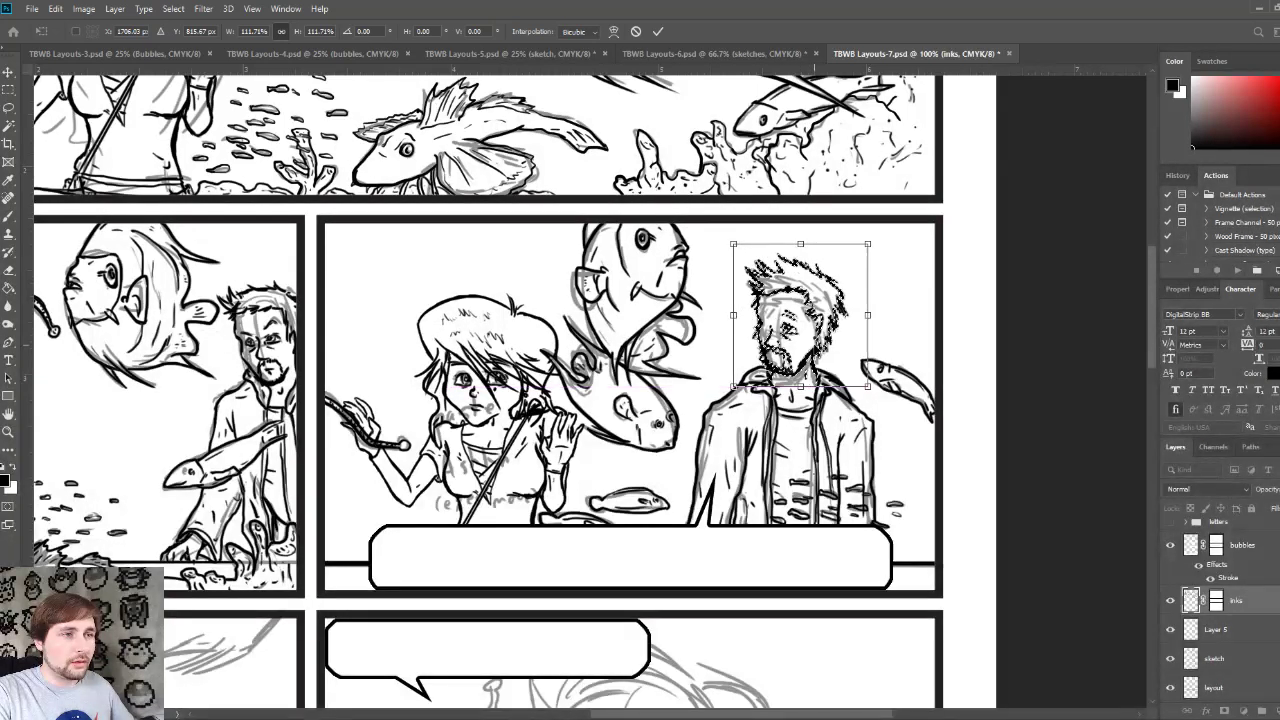
key(Left)
key(Down)
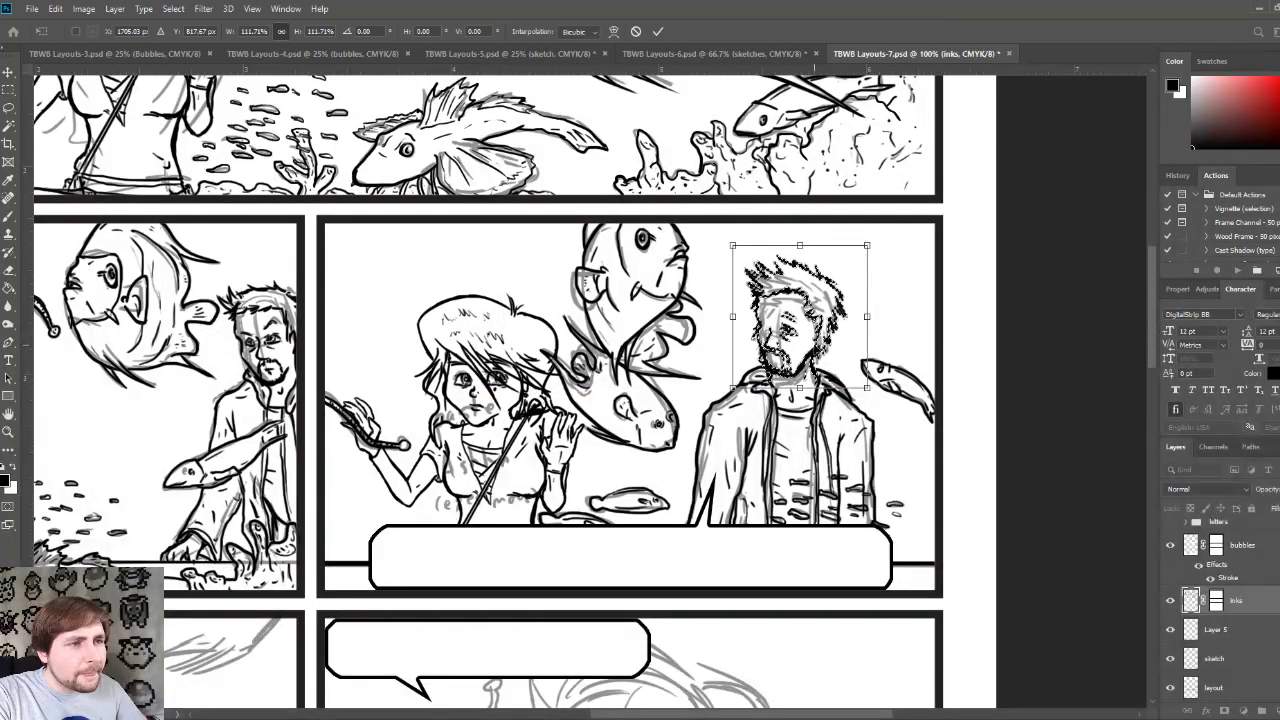
key(Down)
key(Down)
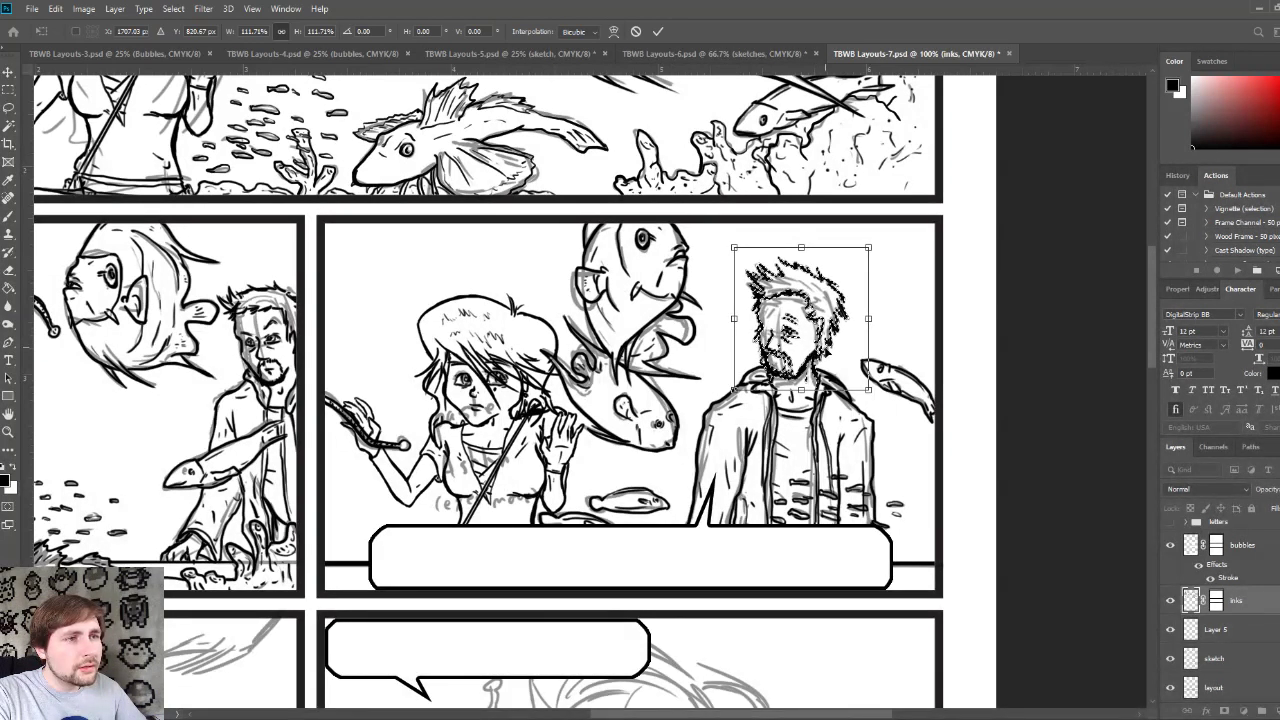
key(Return)
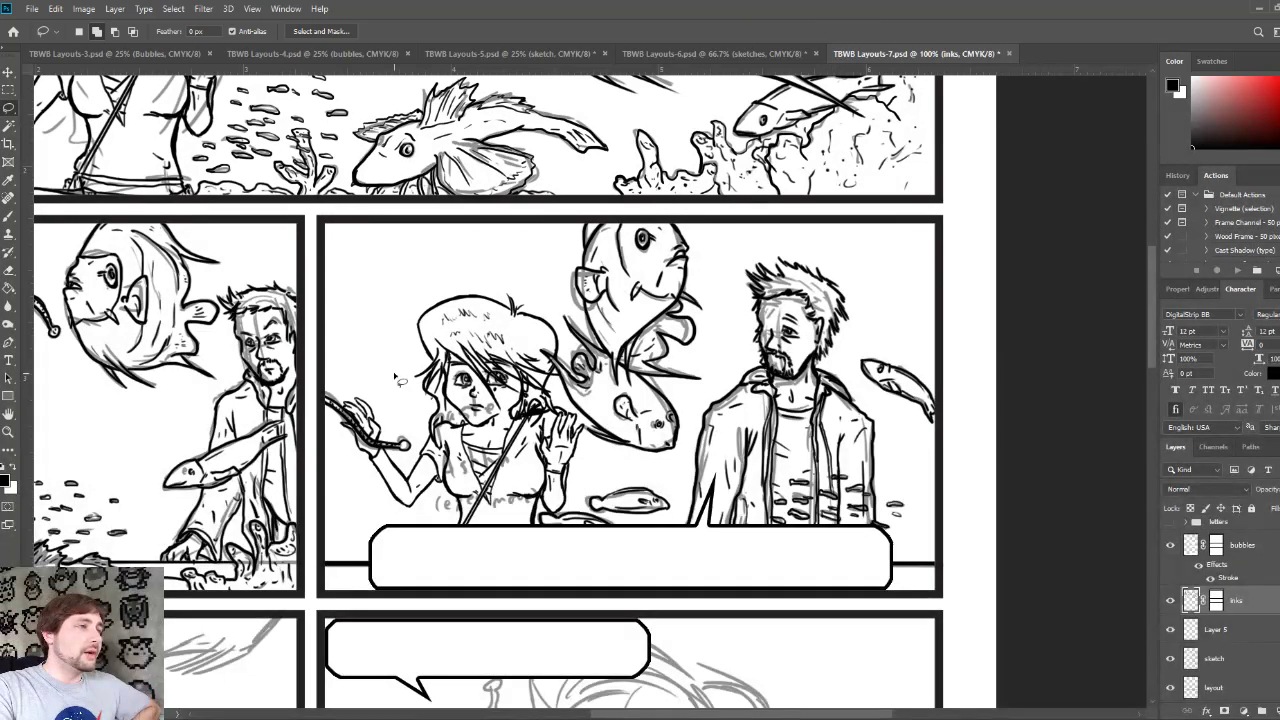
Step: Switch to the Brush at 10% opacity to refine the man's hair and face lines
click(9, 216)
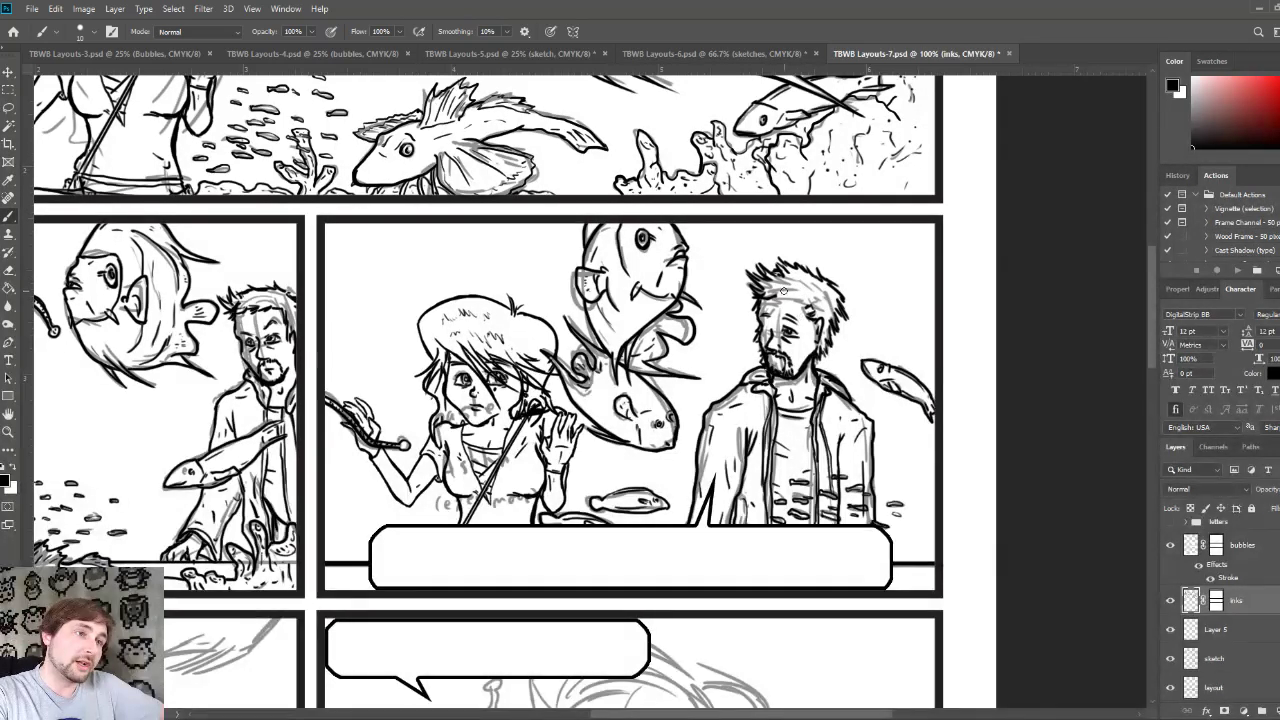
key(1)
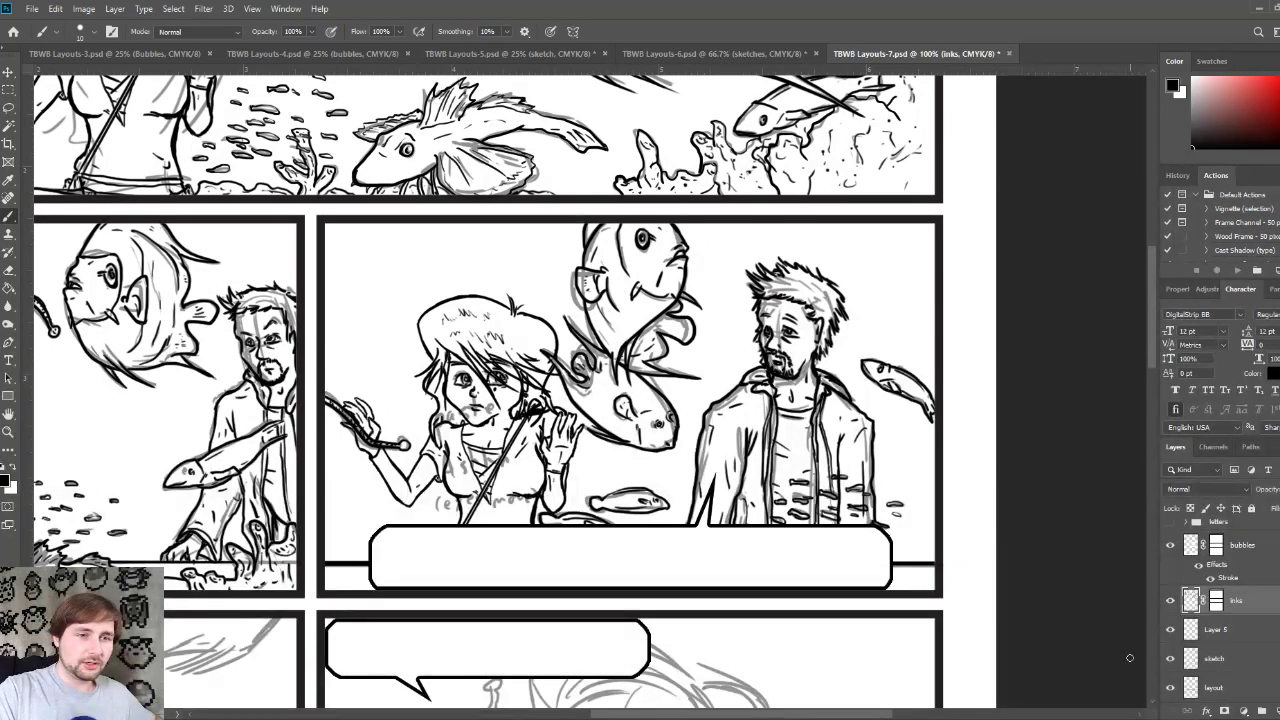
Step: Toggle the sketch layer on and off to check the inks, then zoom out to the top and middle panels
click(1170, 658)
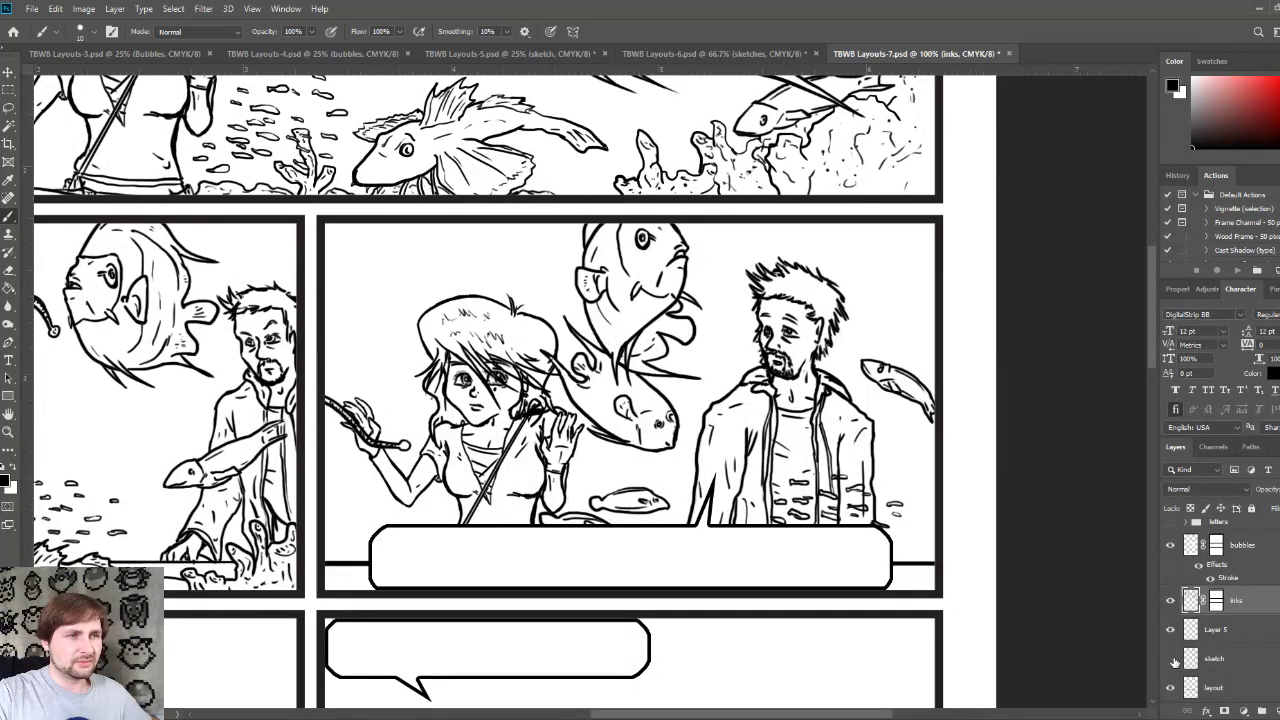
click(1170, 658)
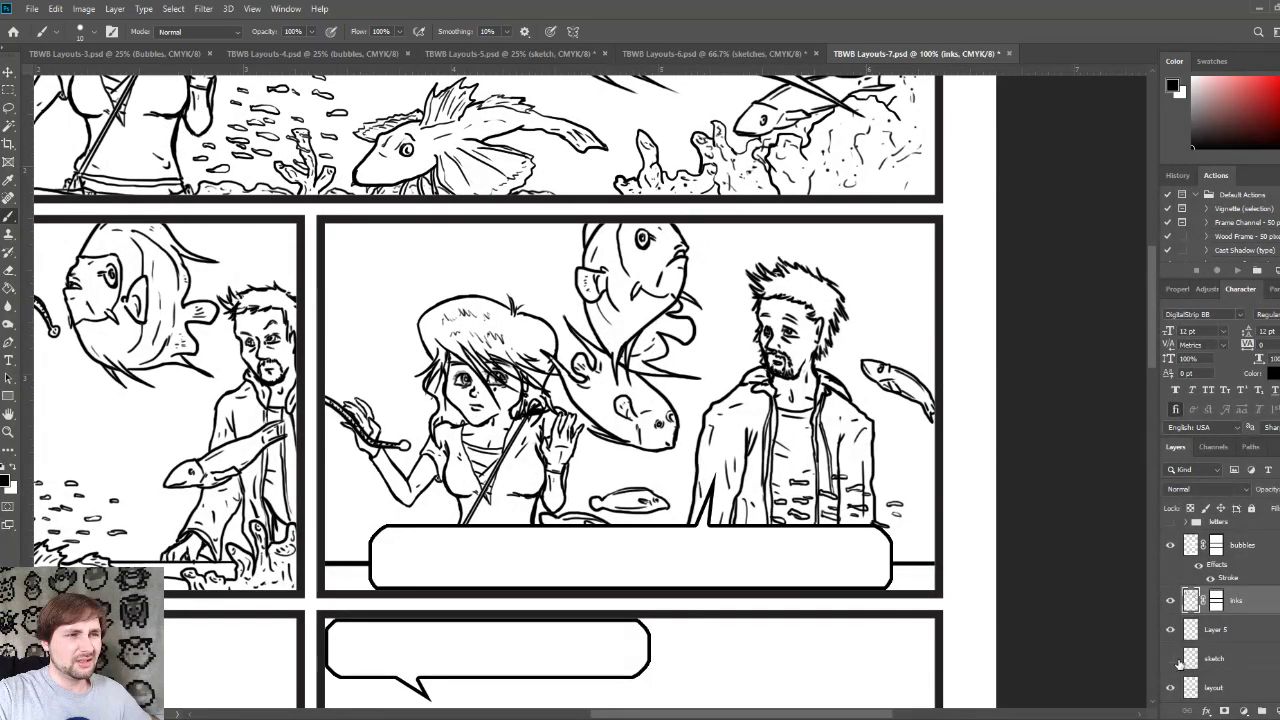
click(1172, 659)
click(1188, 658)
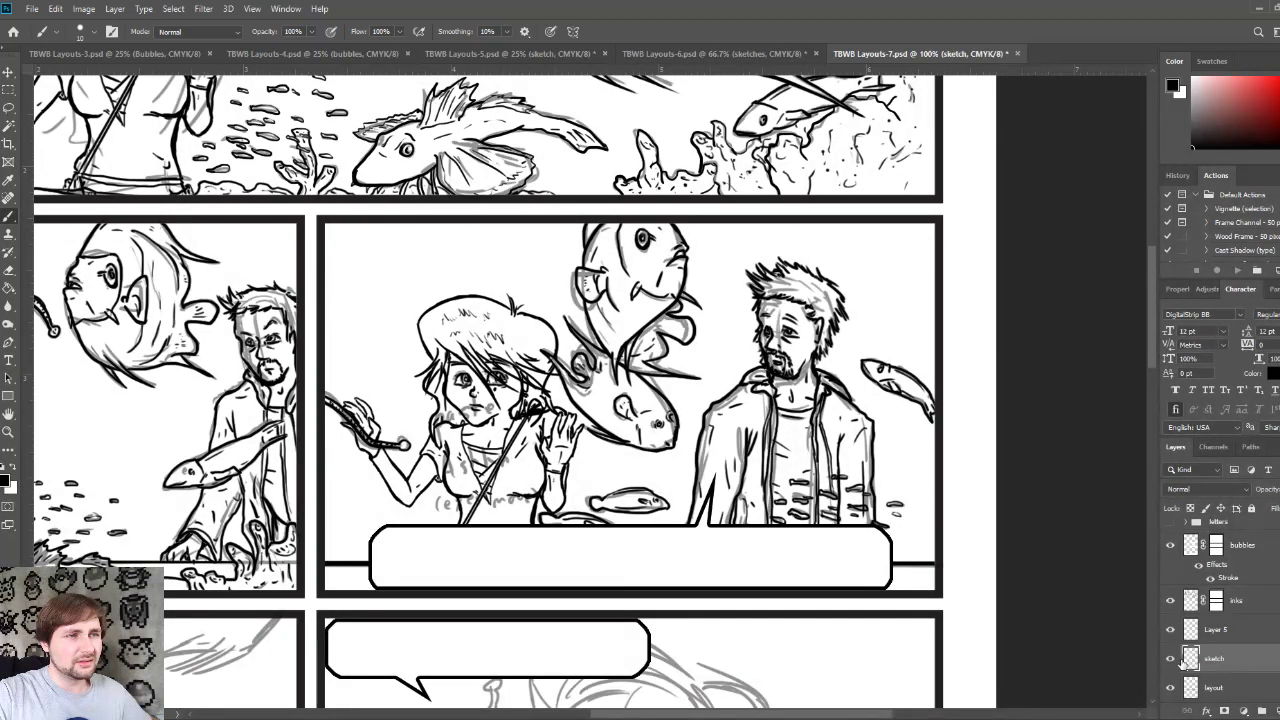
click(1171, 658)
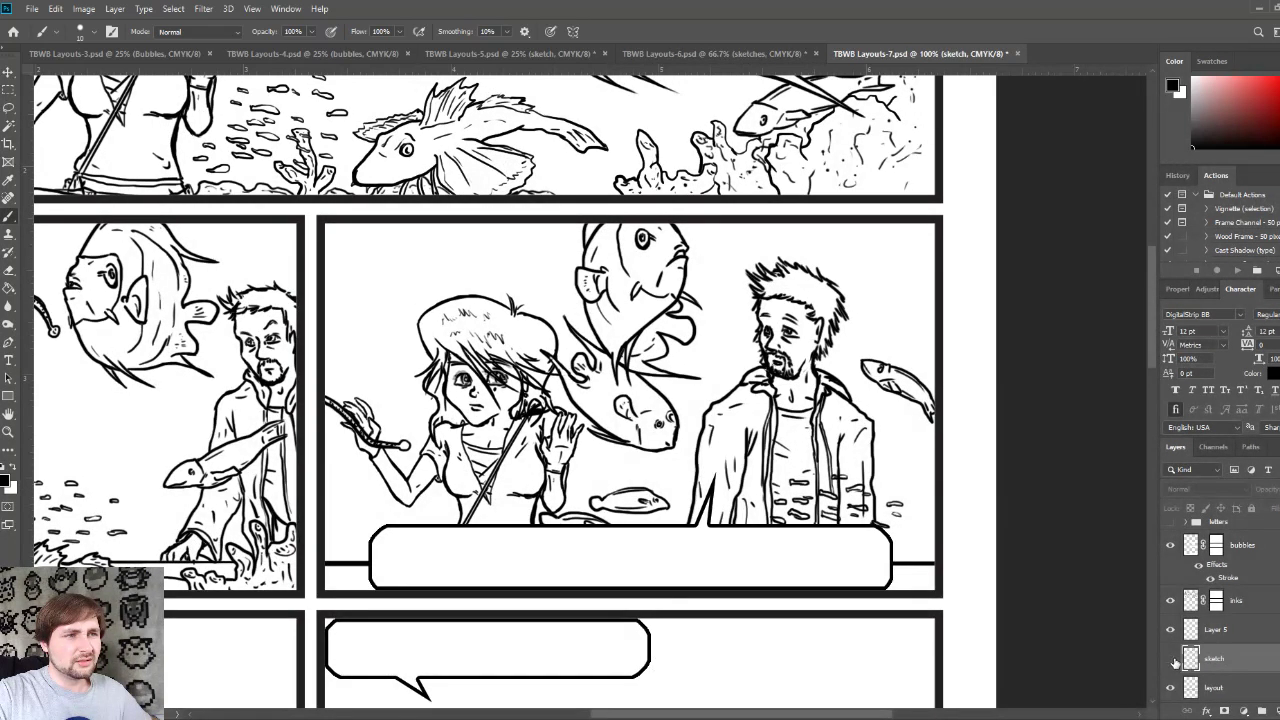
click(1171, 658)
key(ctrl+minus)
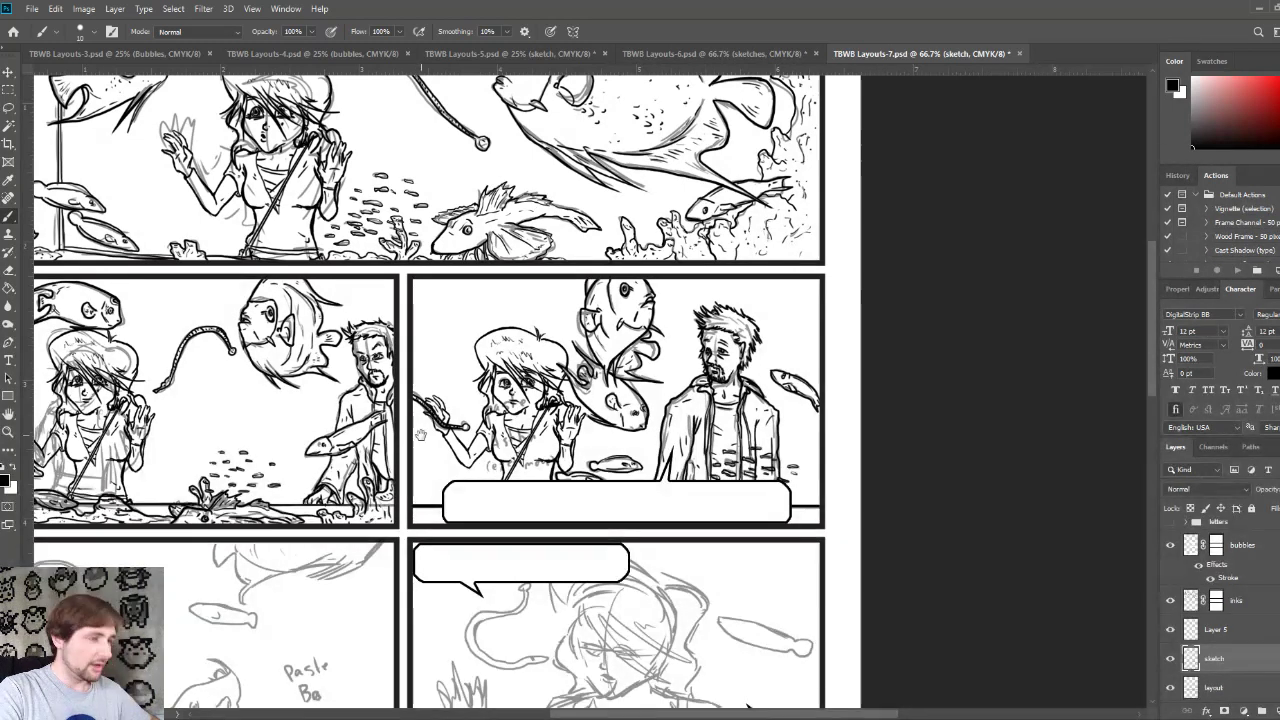
drag(412, 430, 544, 504)
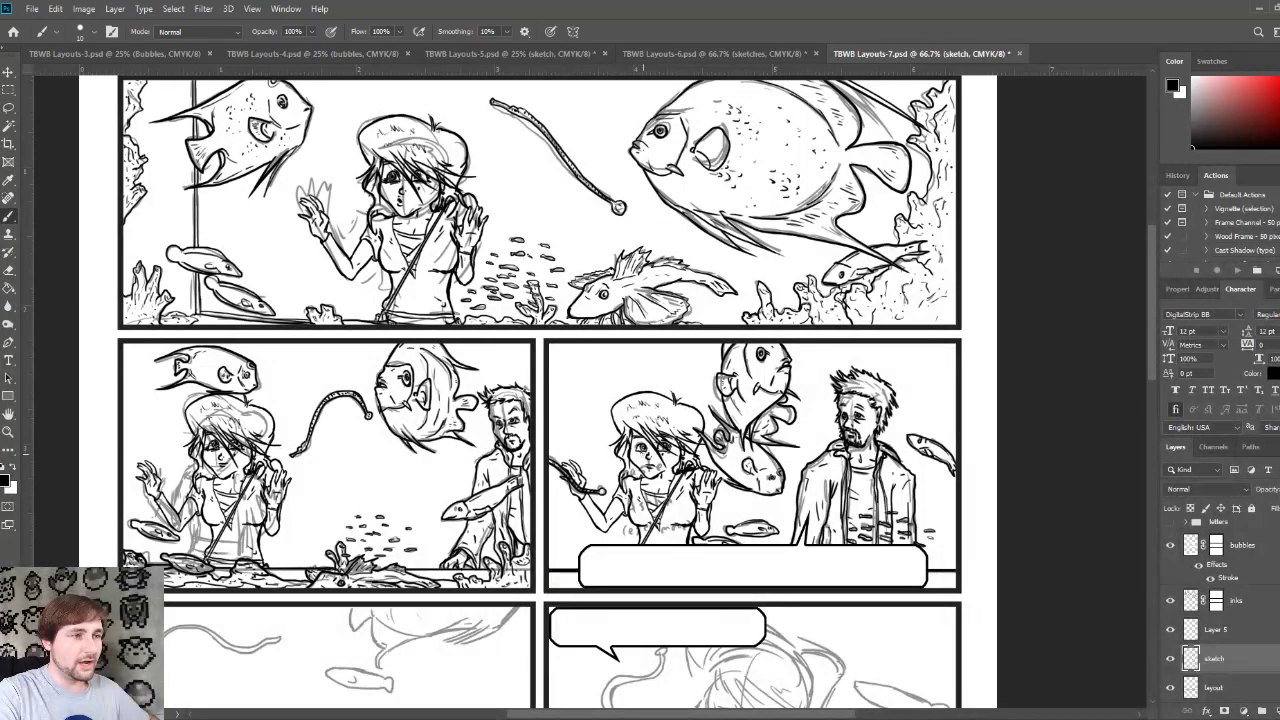
Step: Select the inks layer with the Lasso tool and zoom in close on the girl's face
click(8, 107)
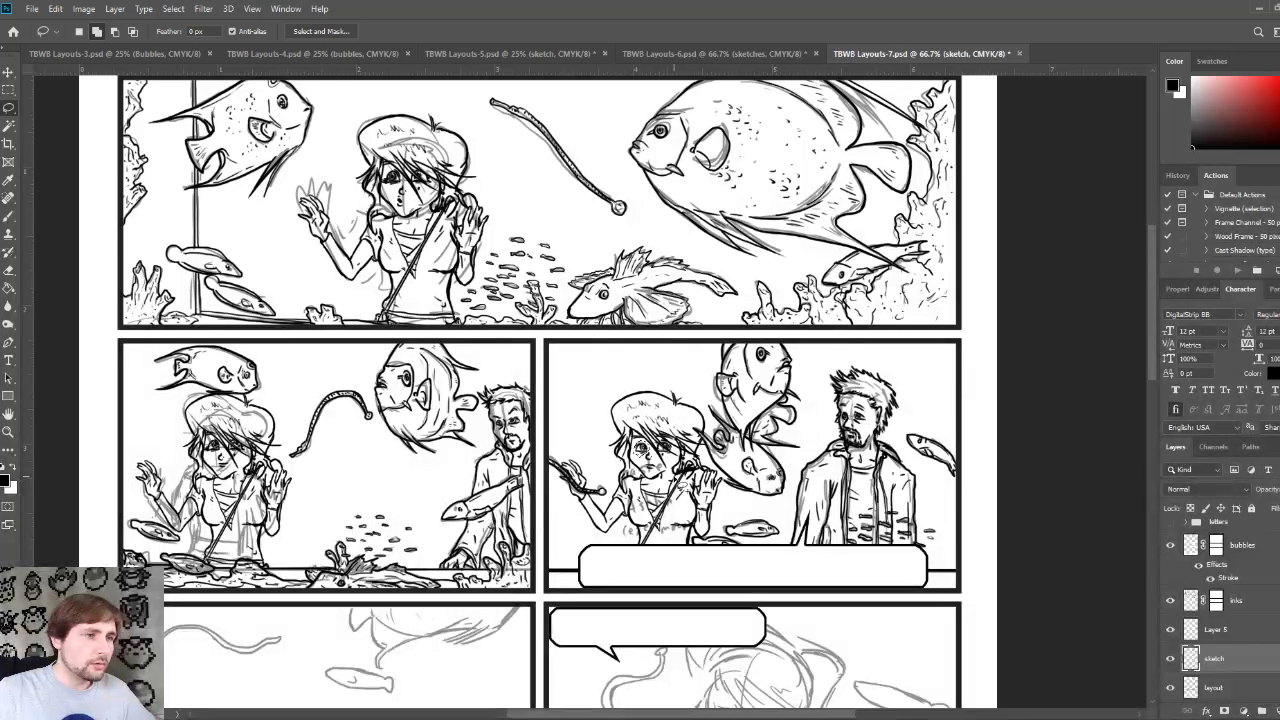
click(1250, 602)
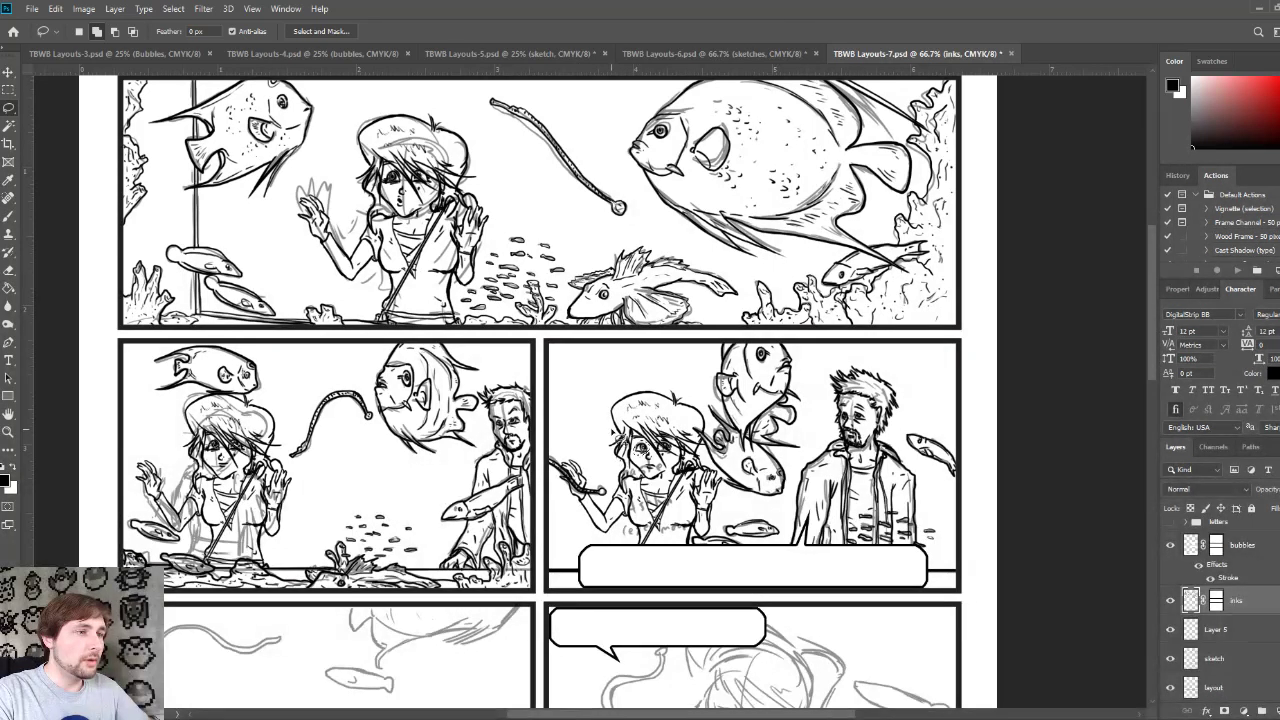
click(8, 73)
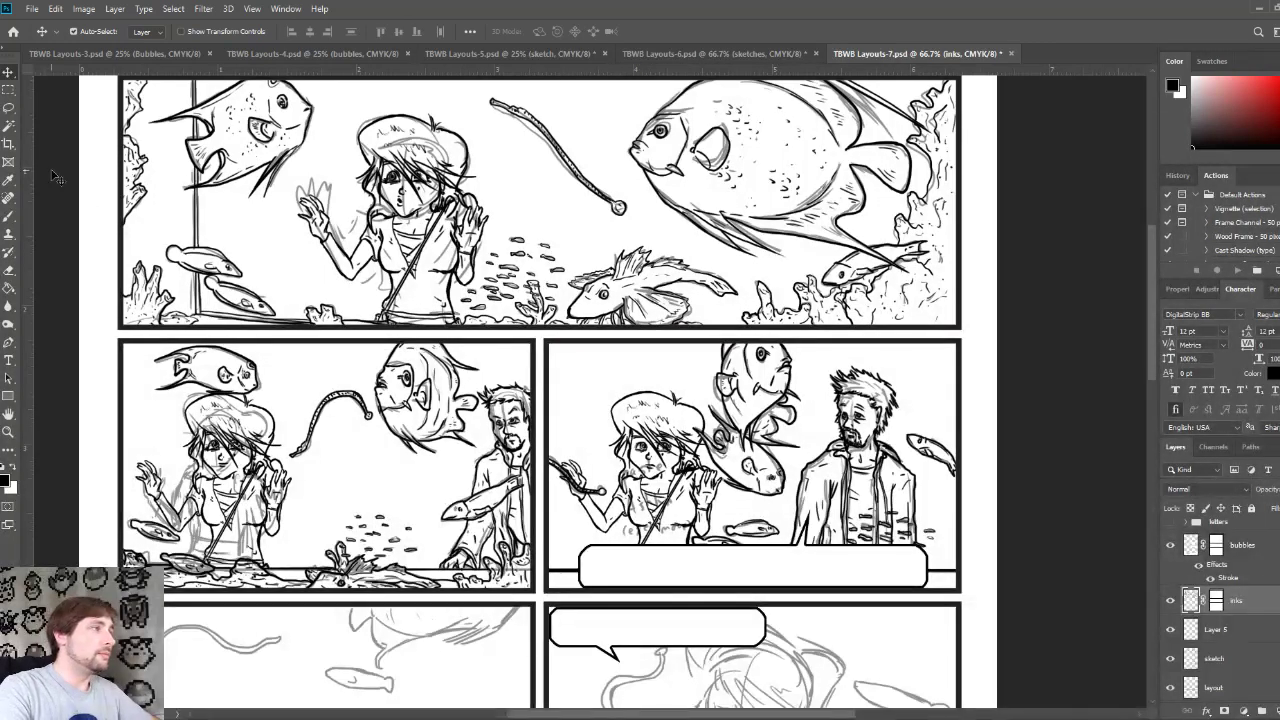
click(9, 108)
key(ctrl+plus)
key(ctrl+plus)
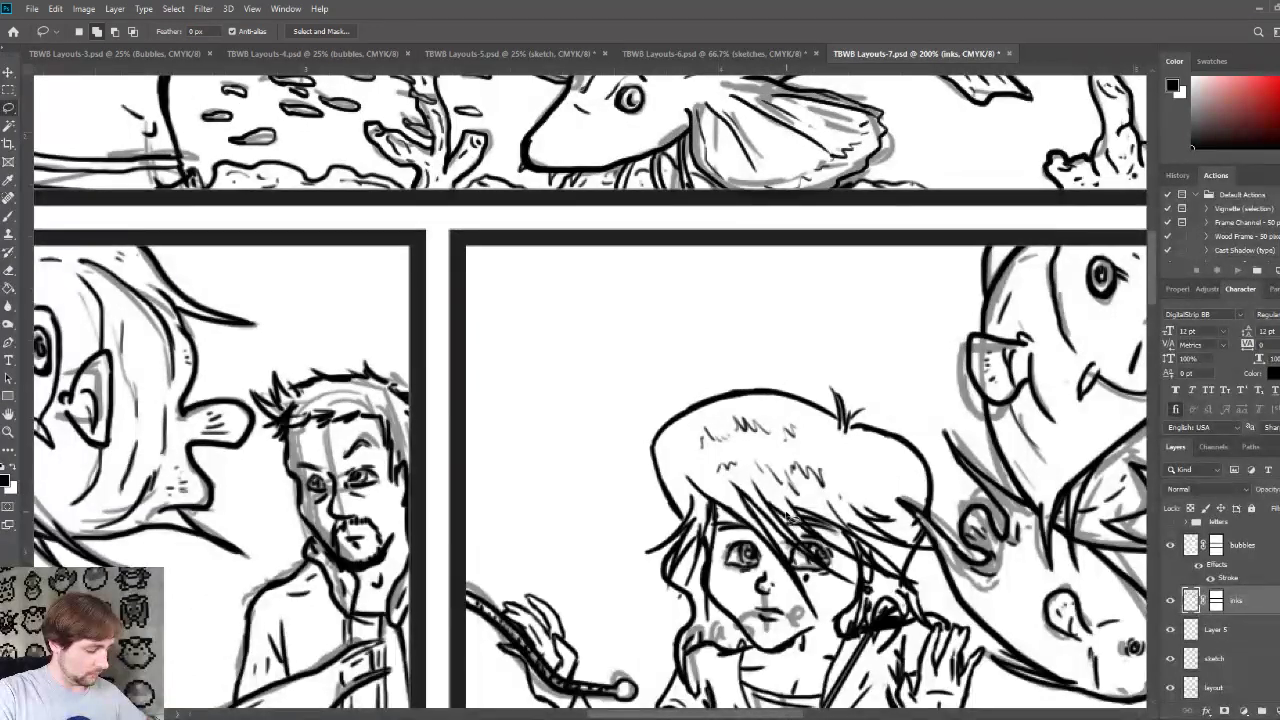
drag(783, 512, 733, 387)
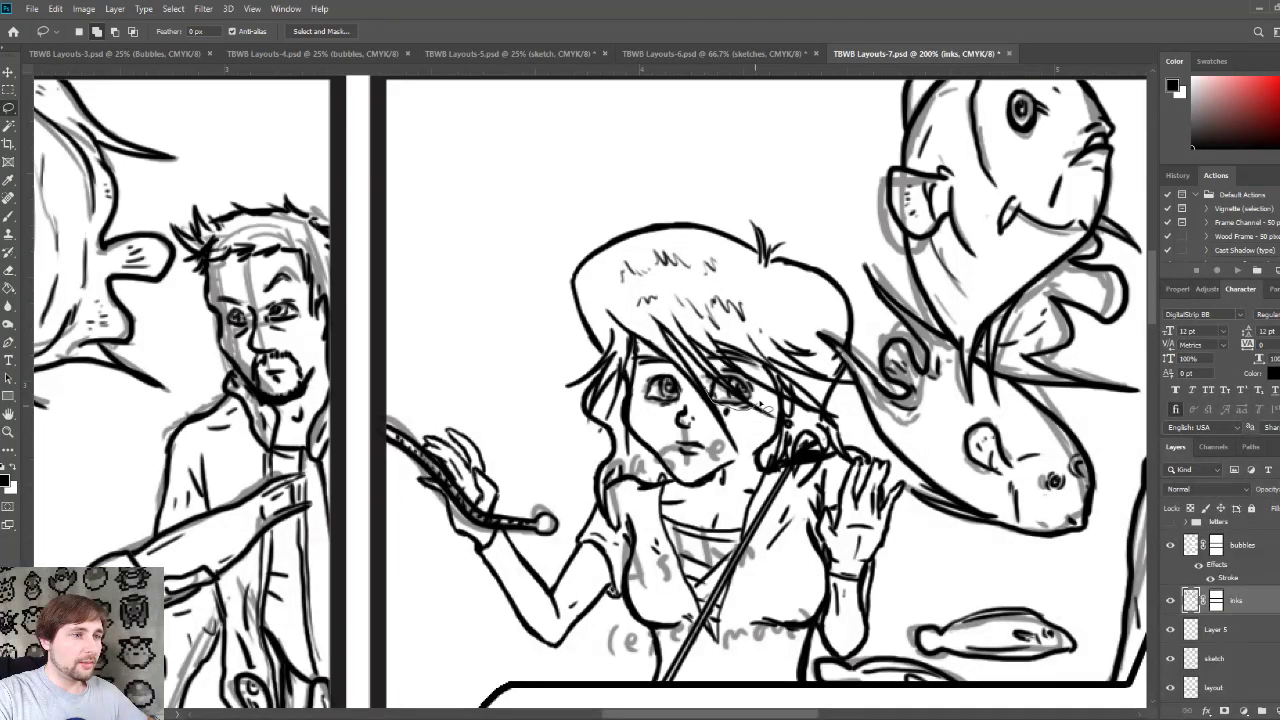
drag(745, 387, 714, 381)
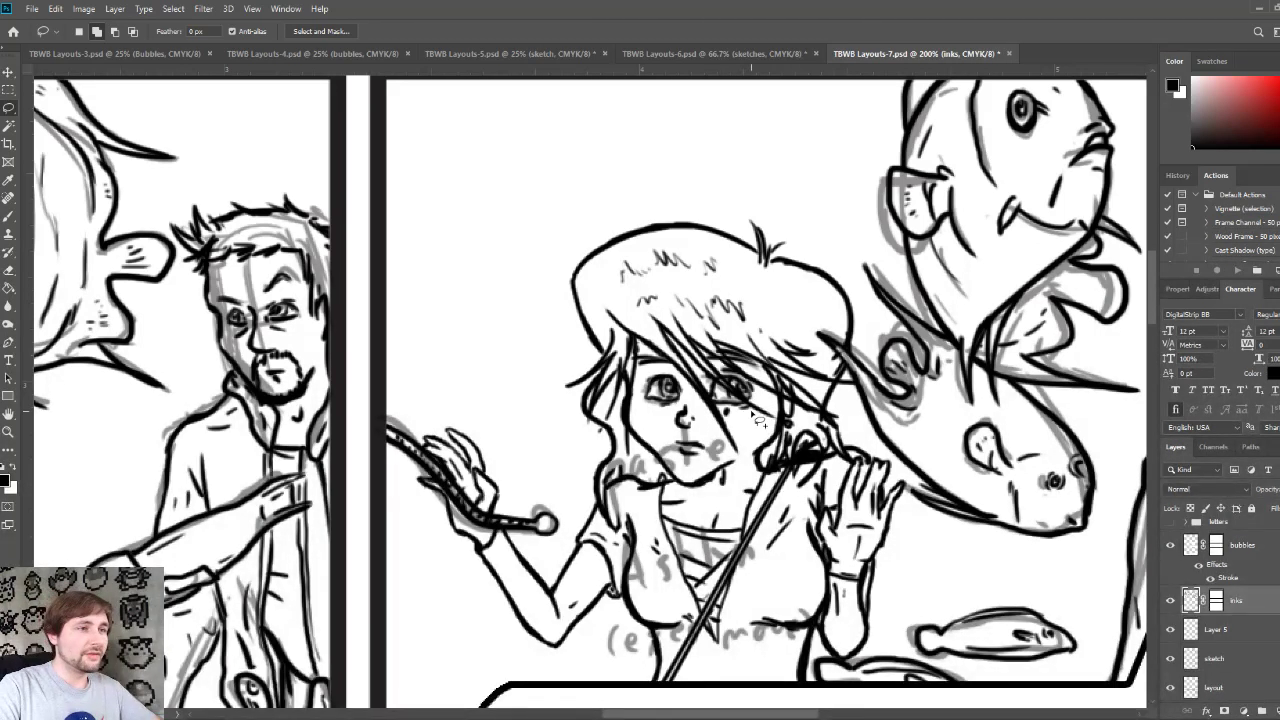
drag(680, 372, 668, 371)
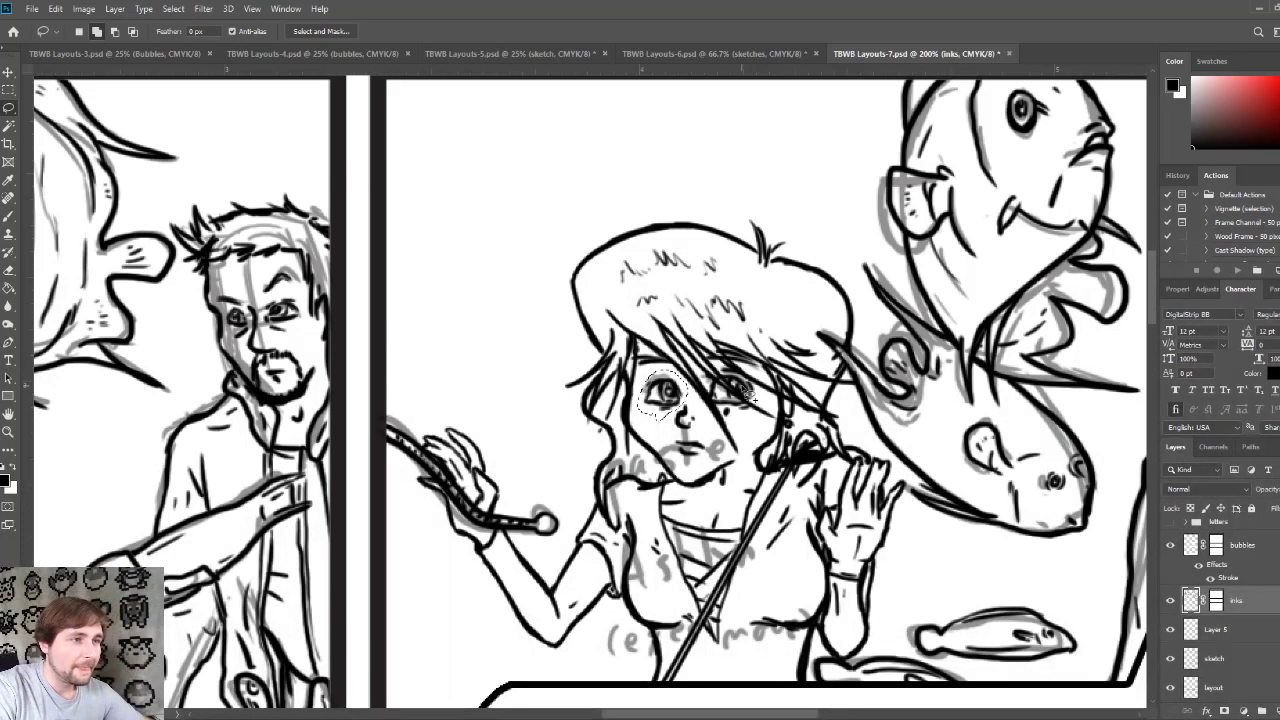
click(742, 386)
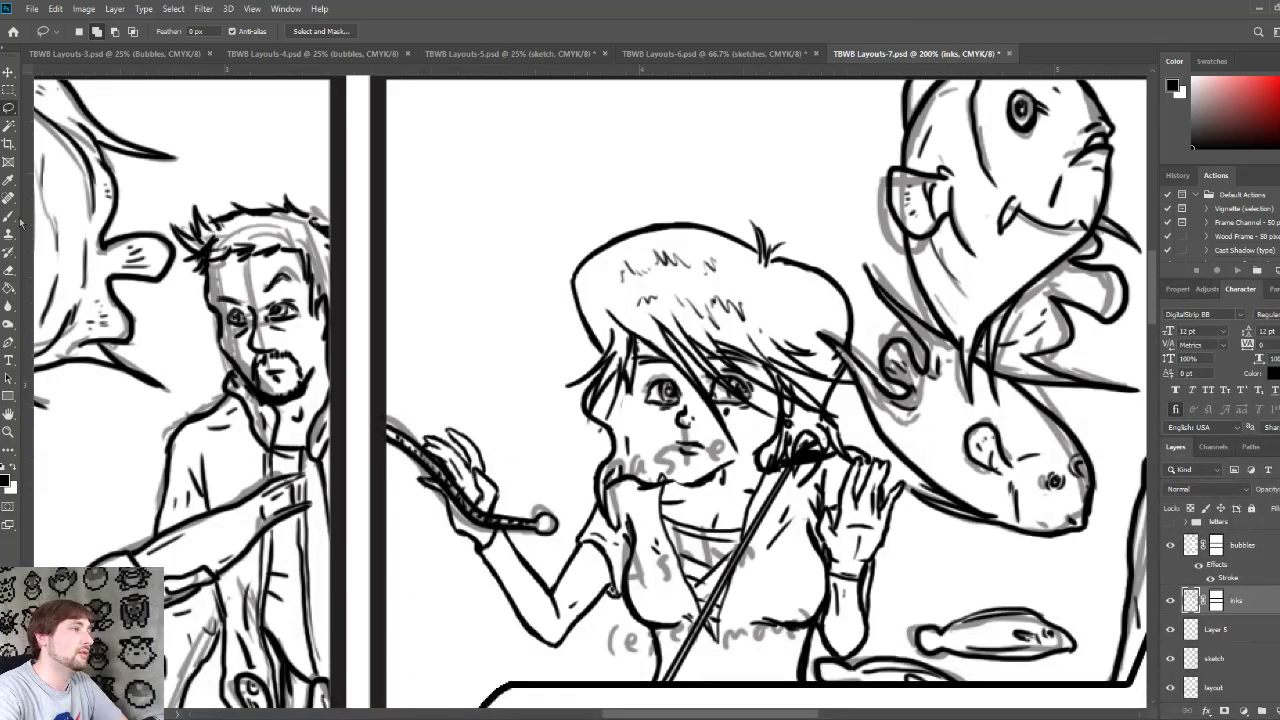
key(b)
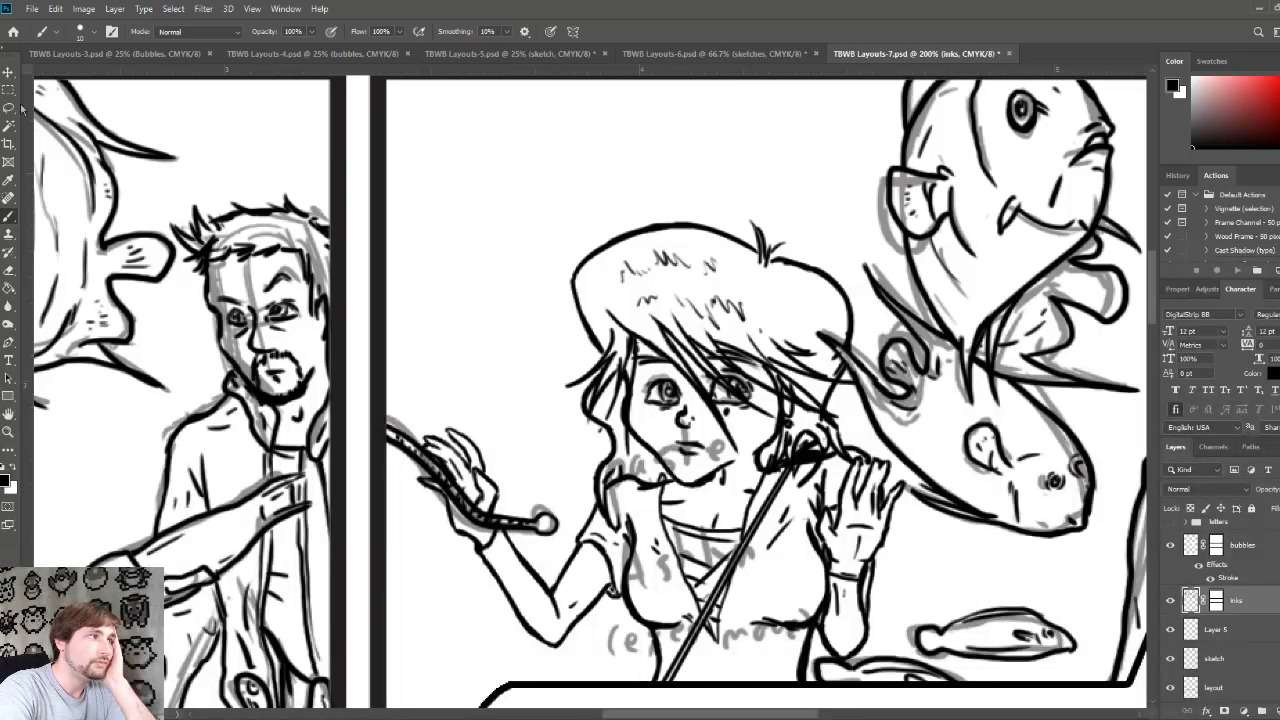
key(l)
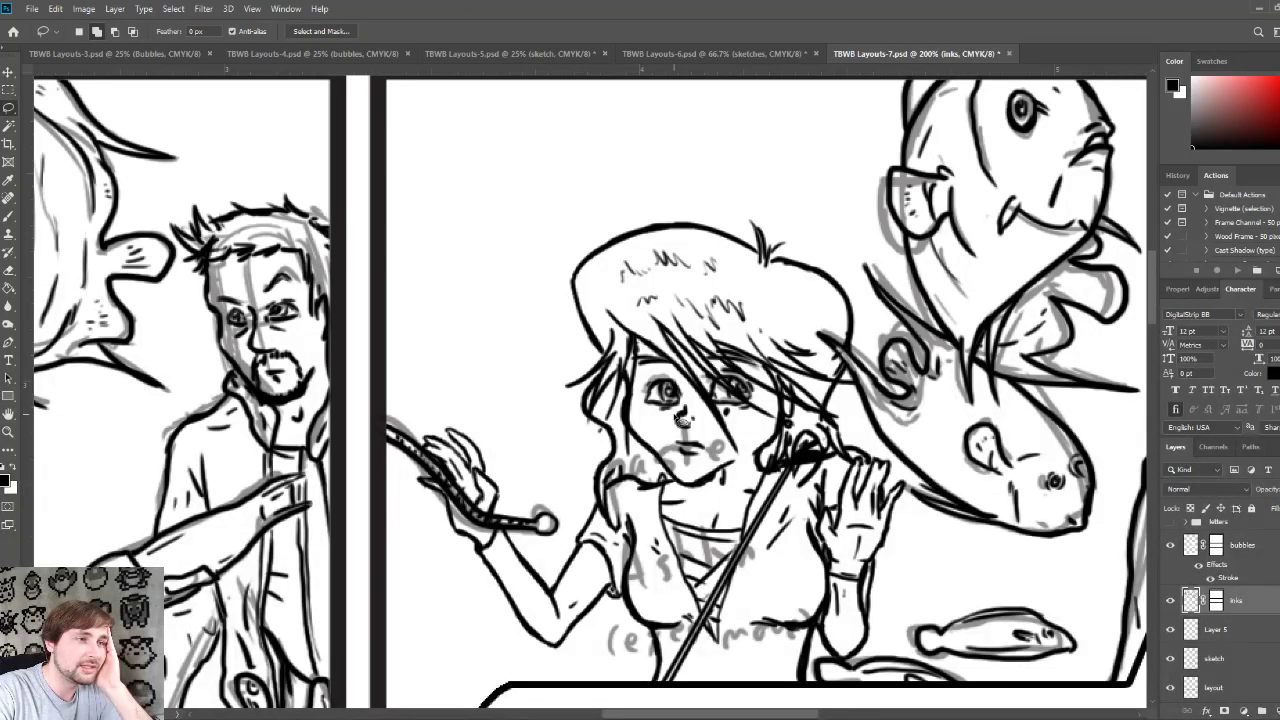
Step: Lasso the girl's left eye, scale it to about 112%, and nudge it into place
mouse_move(668, 375)
mouse_down()
mouse_move(638, 398)
mouse_move(660, 420)
mouse_move(689, 421)
mouse_up()
key(ctrl+t)
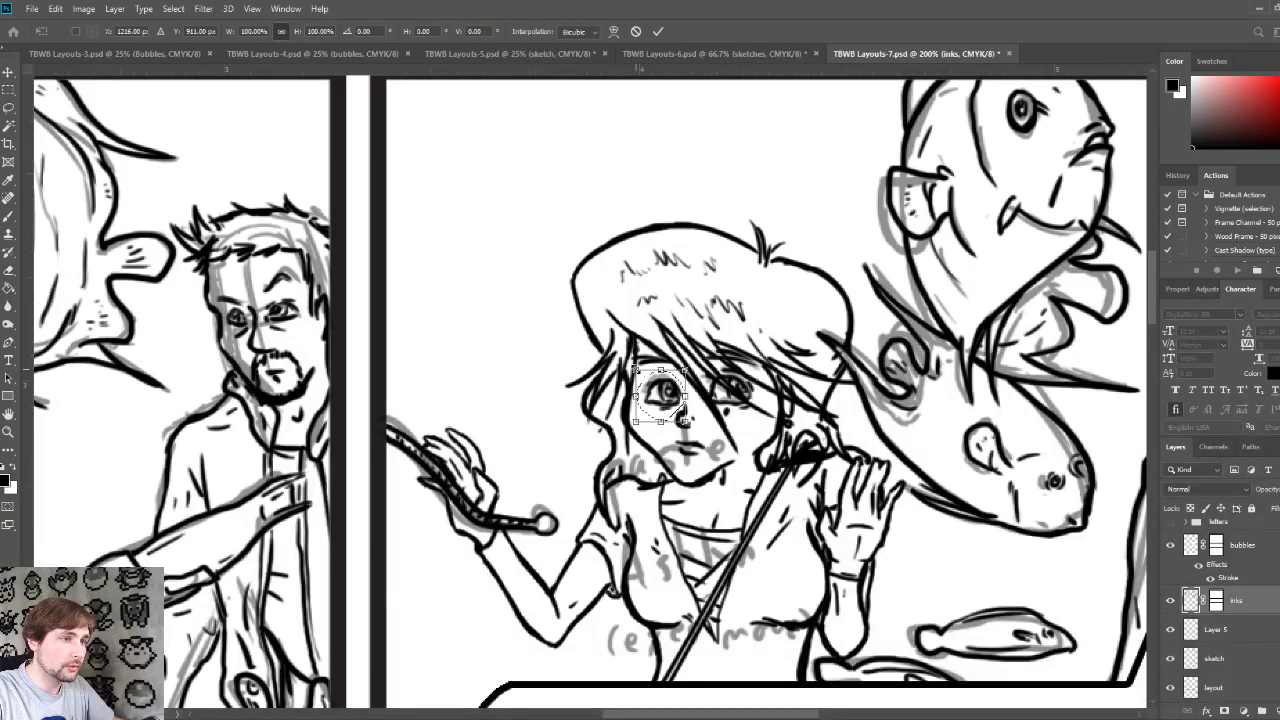
drag(684, 421, 685, 421)
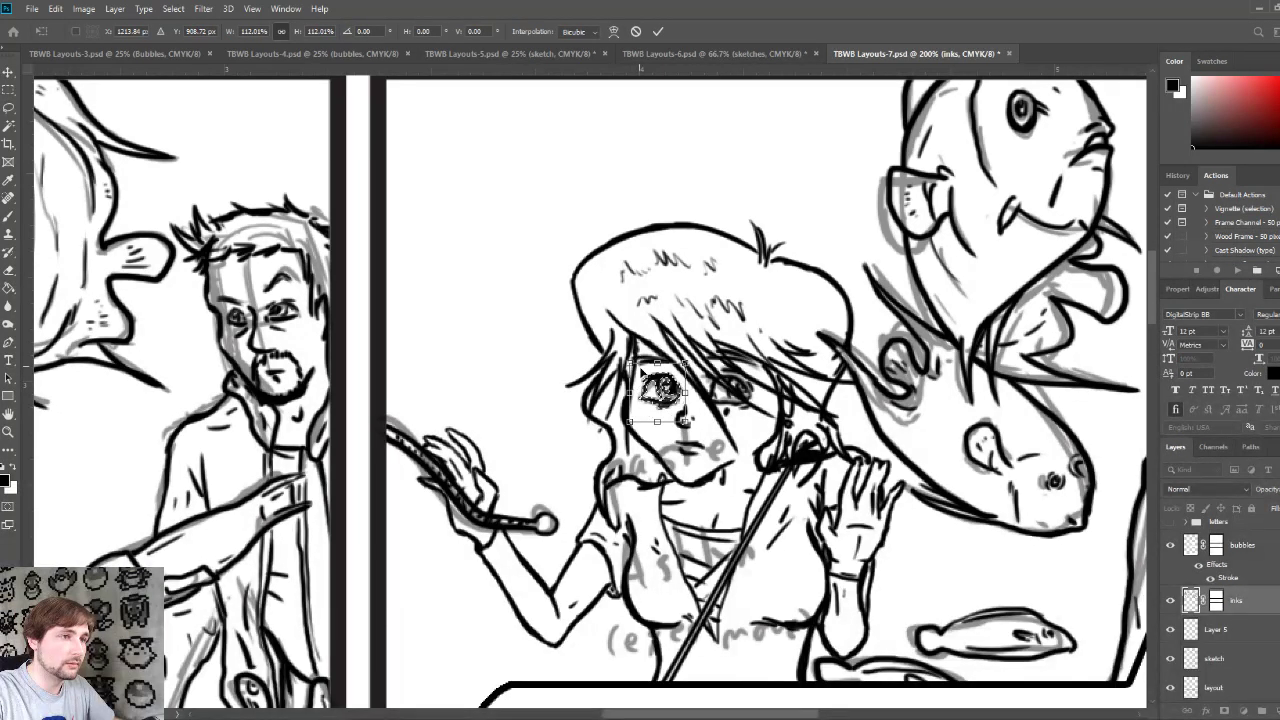
key(Left)
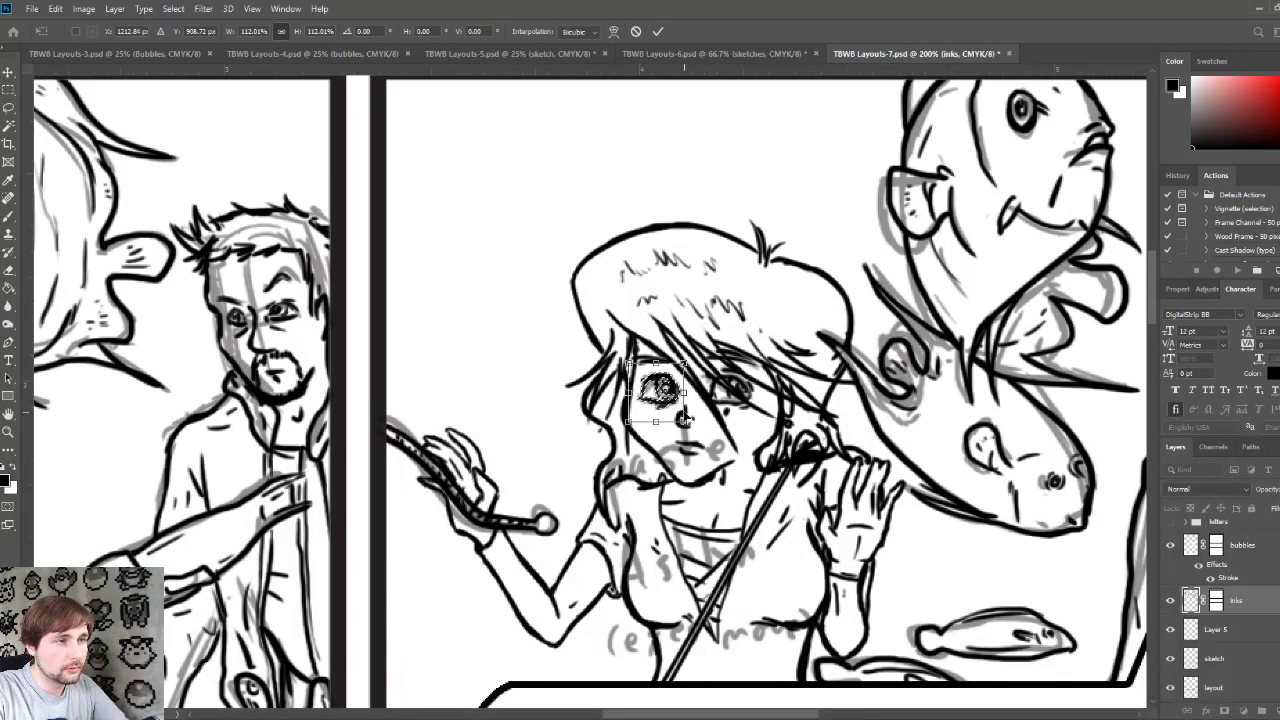
key(Down)
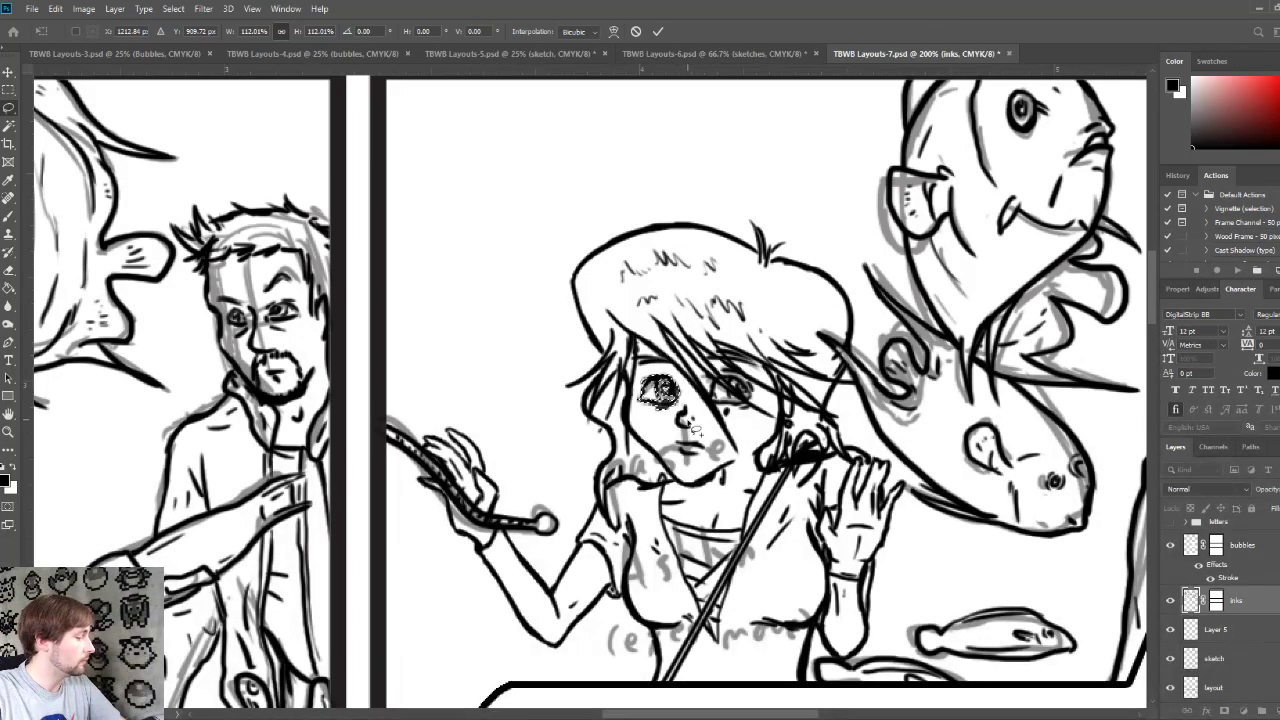
key(Return)
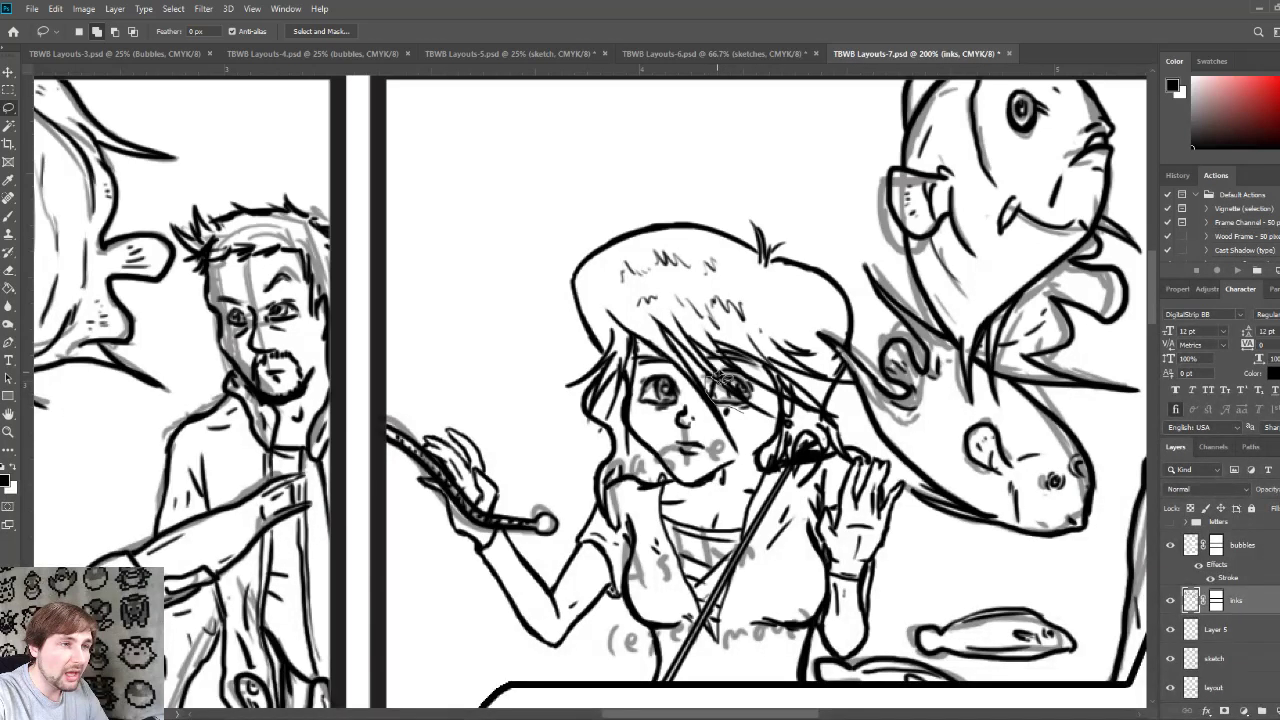
Step: Scale the girl's other eye to about 113.5%, shift it left and up, then toggle Layer 5 to compare
mouse_move(730, 381)
mouse_down()
mouse_move(773, 408)
mouse_move(753, 419)
mouse_move(780, 455)
mouse_up()
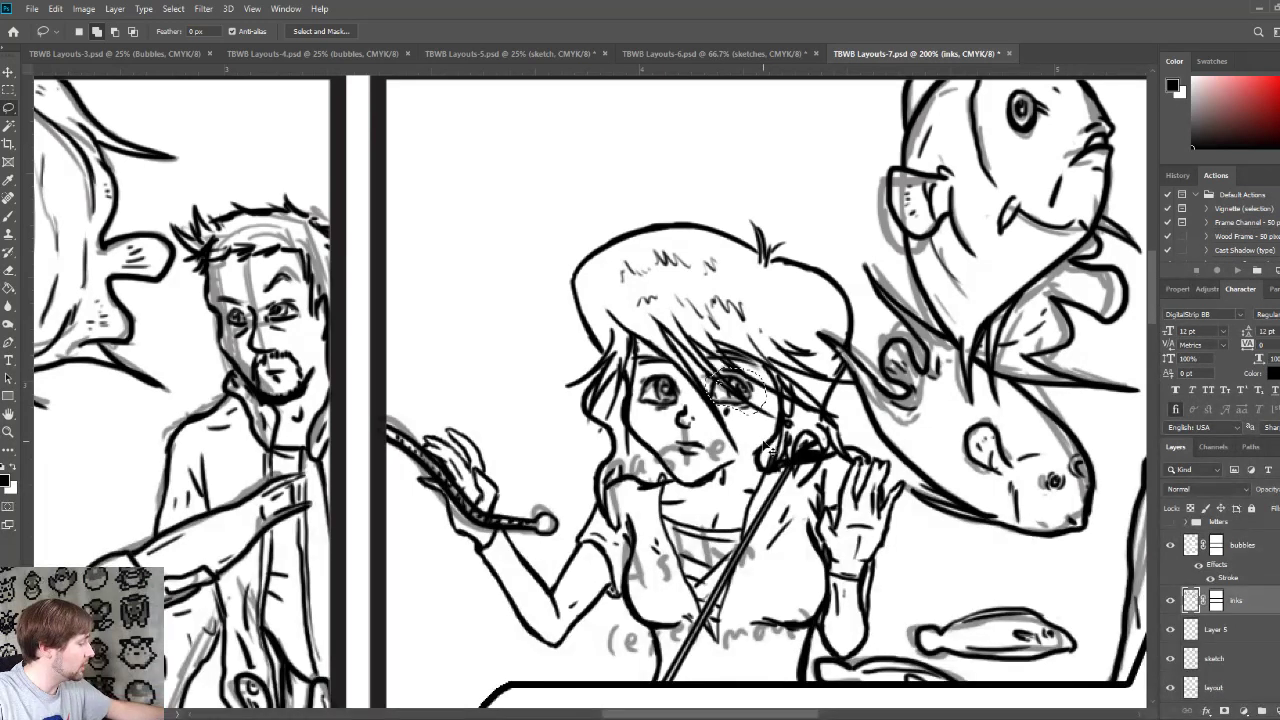
key(ctrl+t)
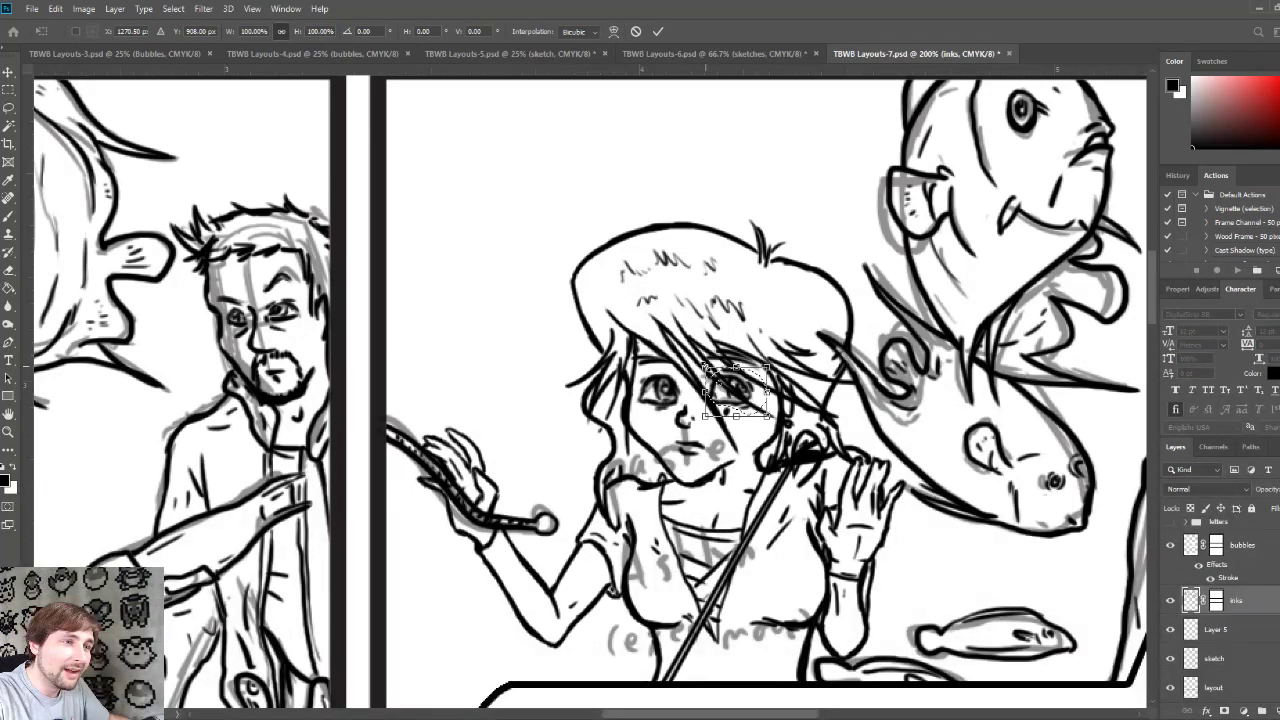
drag(768, 416, 770, 417)
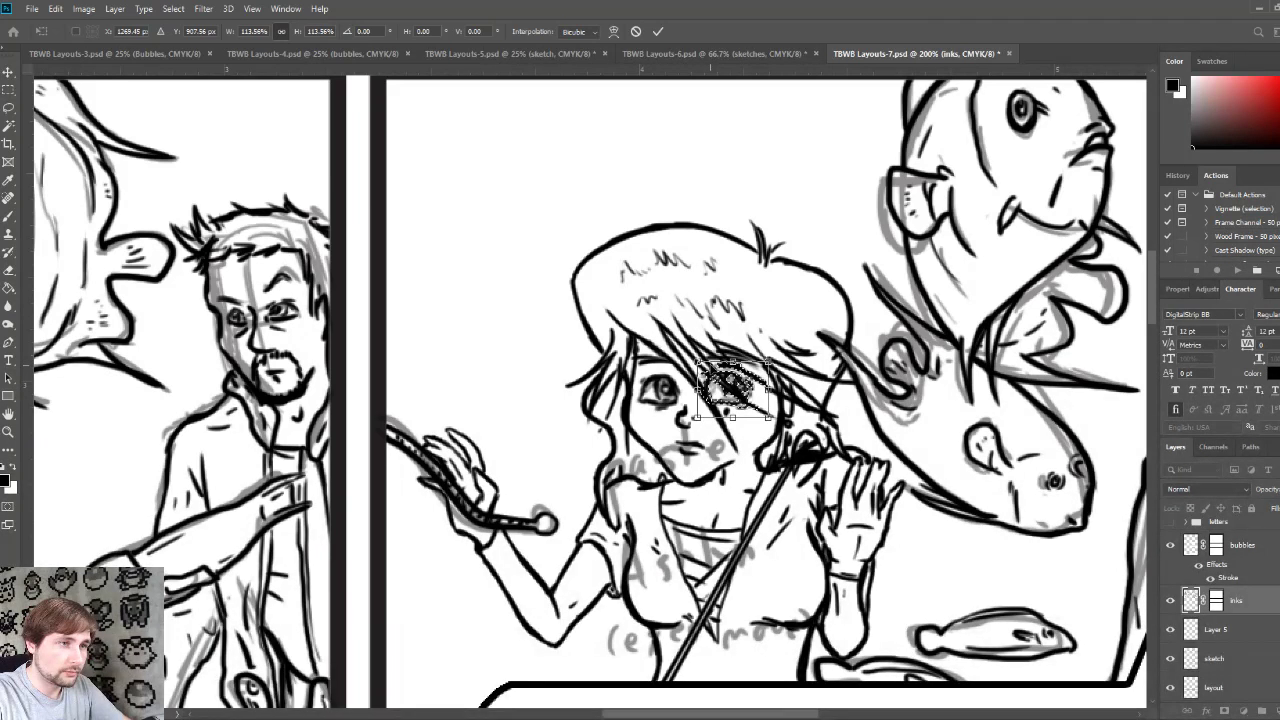
key(Left)
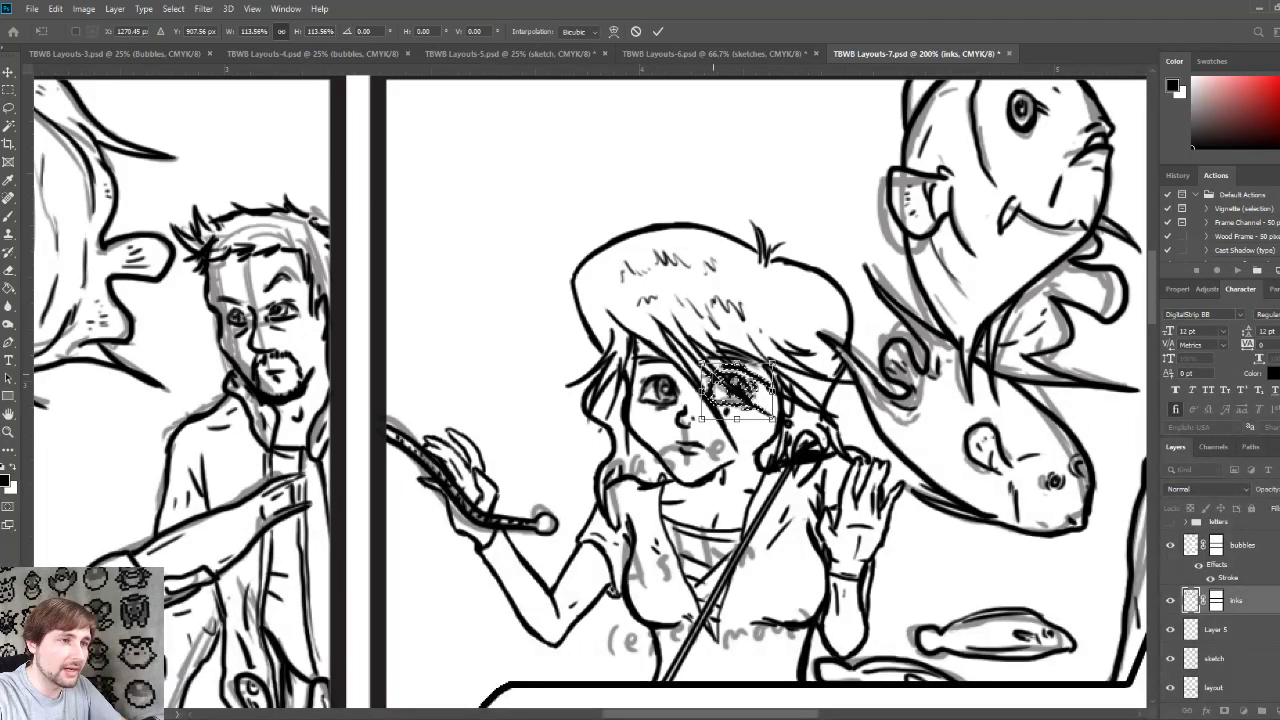
key(Left)
key(Up)
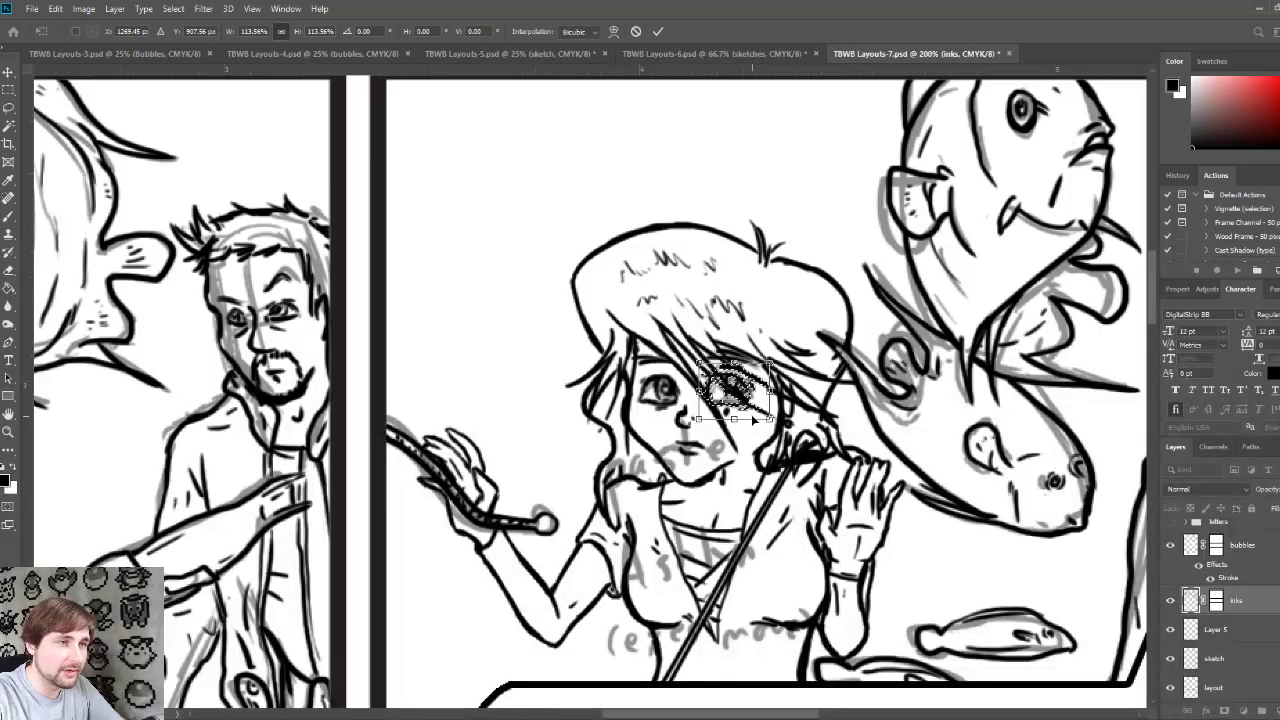
key(Return)
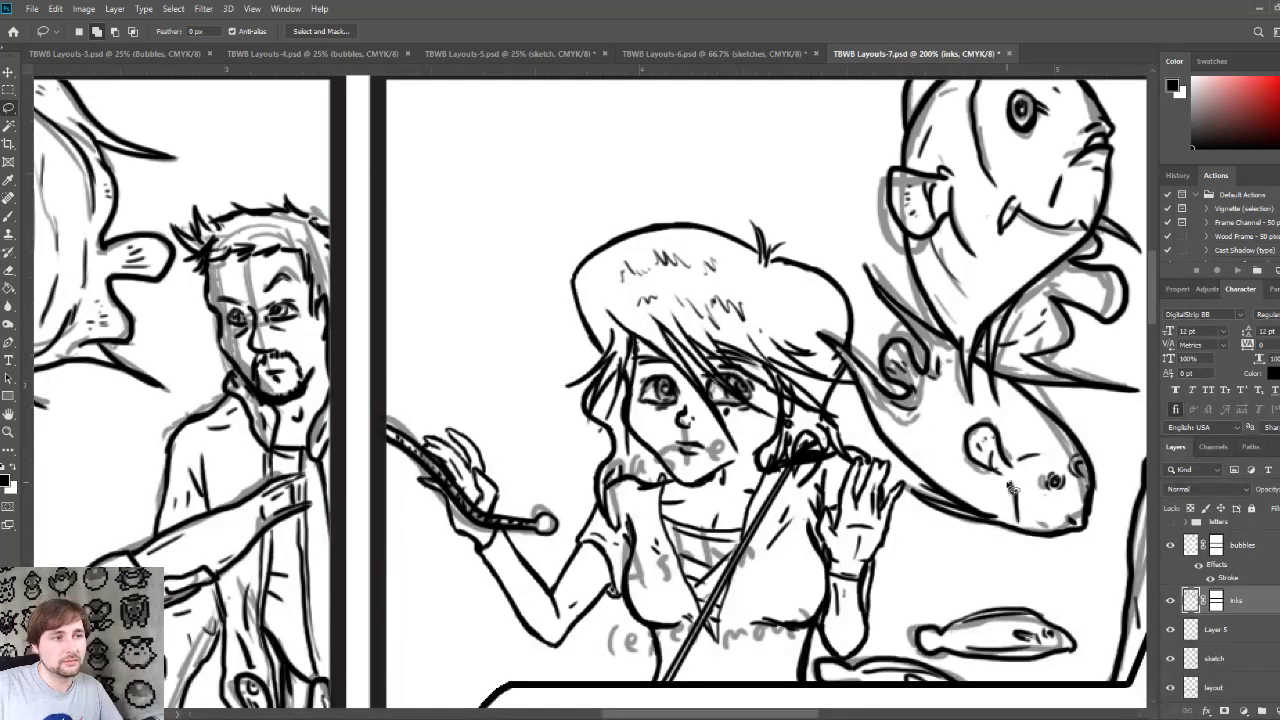
click(1170, 630)
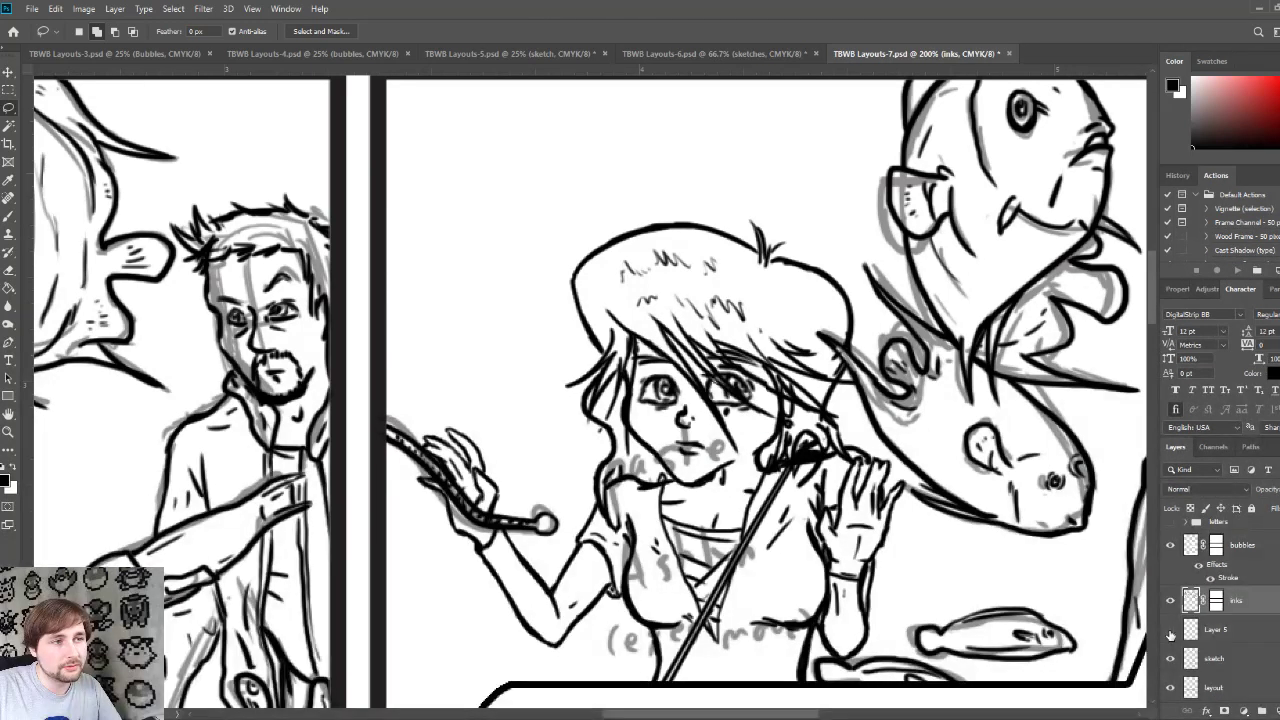
click(1170, 630)
Step: Compare with Layer 5 hidden and shown, then delete Layer 5
click(1170, 631)
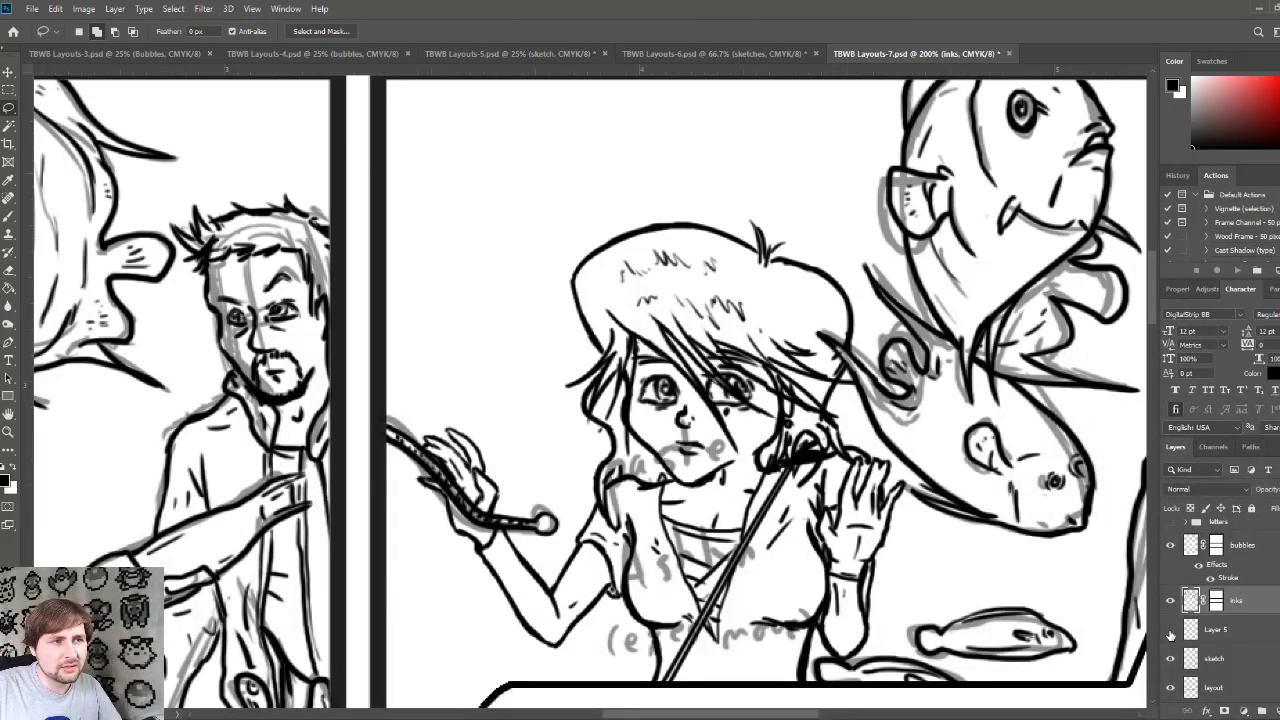
click(1170, 631)
click(1170, 632)
click(1275, 632)
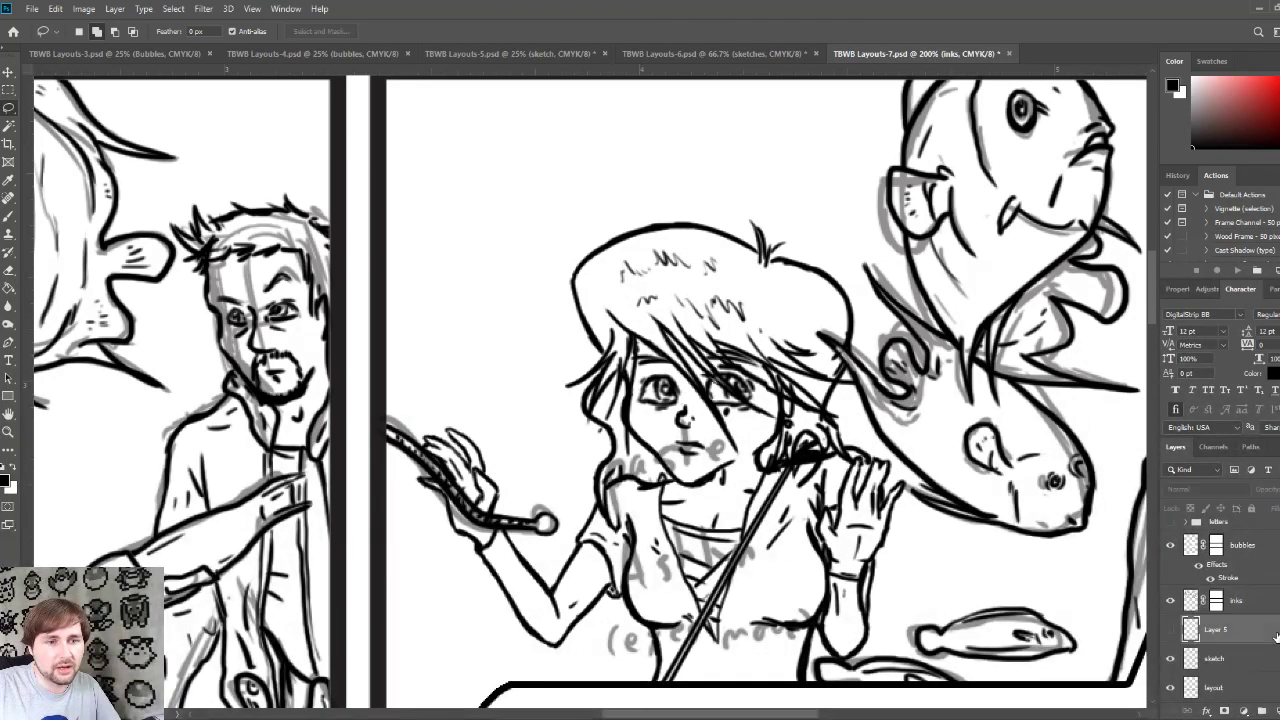
key(Delete)
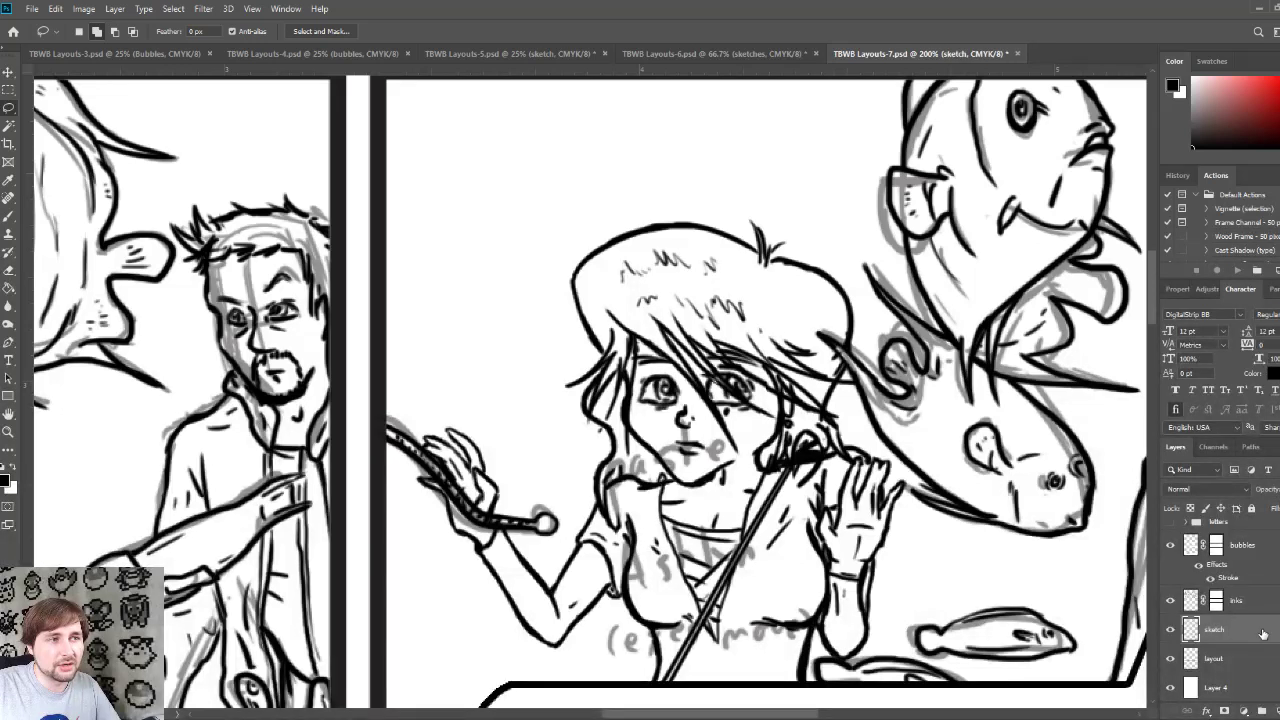
Step: Compare the inks against the pencil sketch, leaving the sketch layer hidden
click(1171, 601)
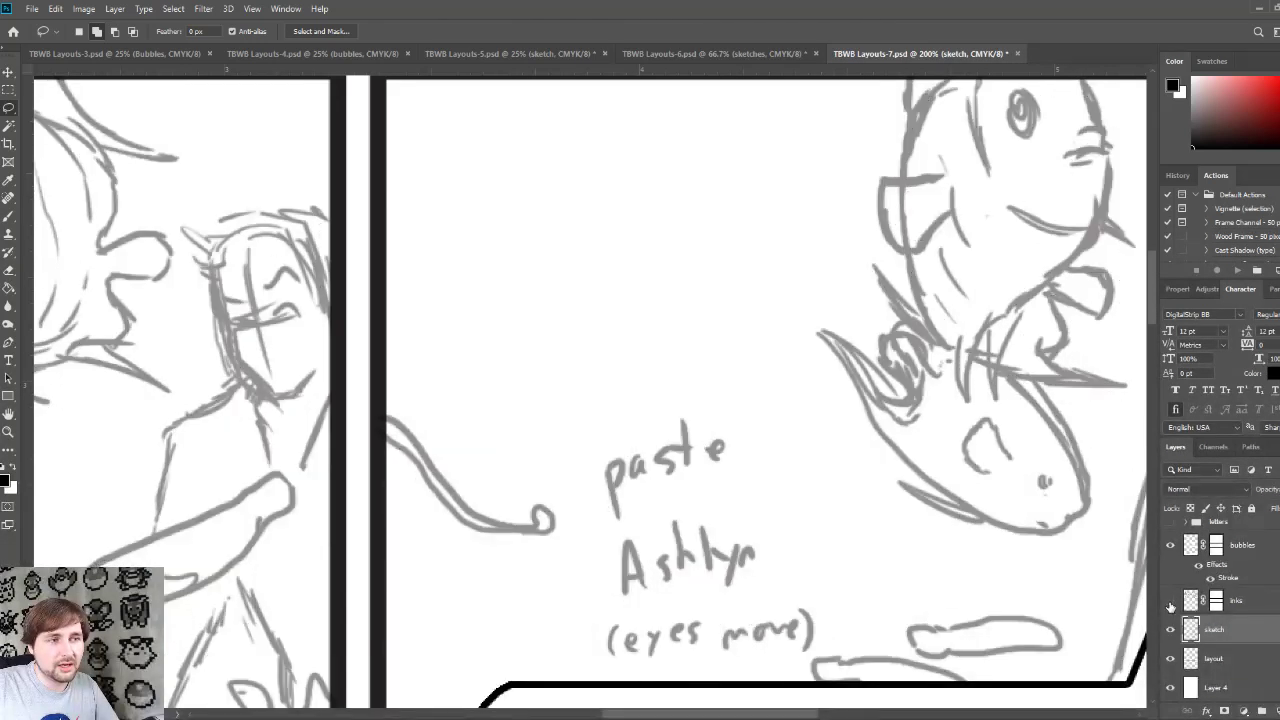
click(1171, 601)
click(1171, 630)
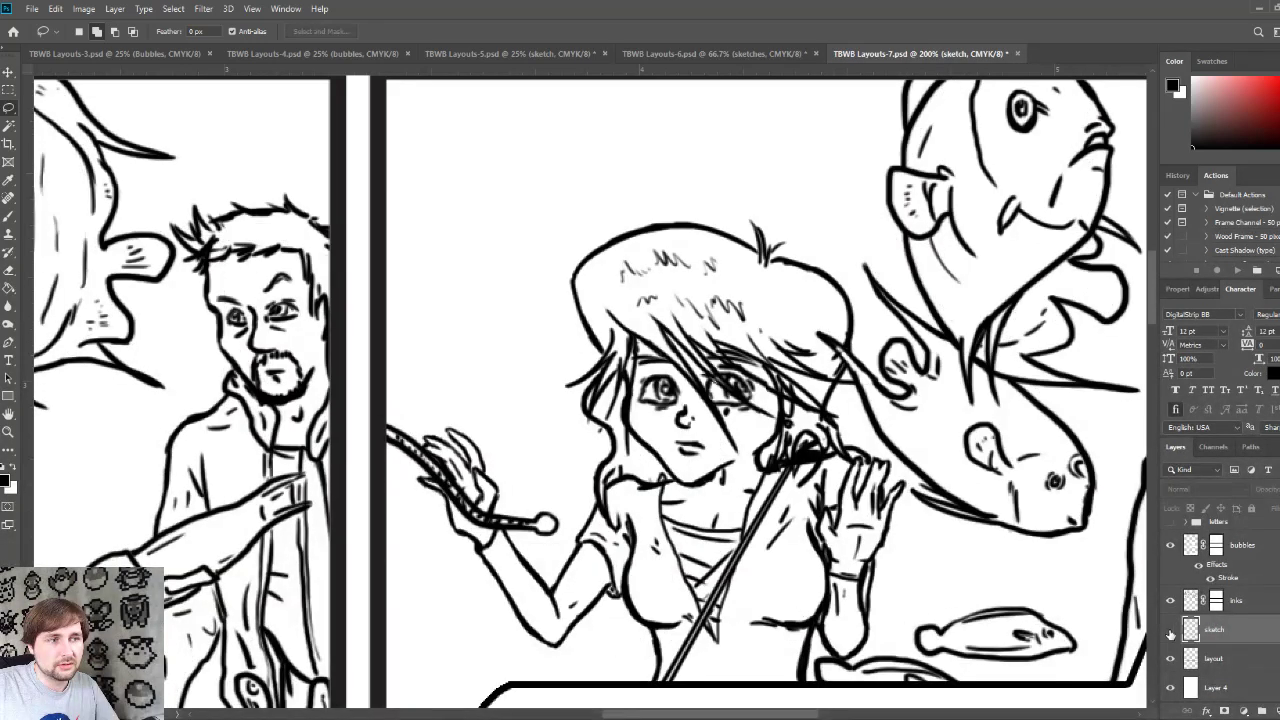
click(1171, 630)
click(1171, 630)
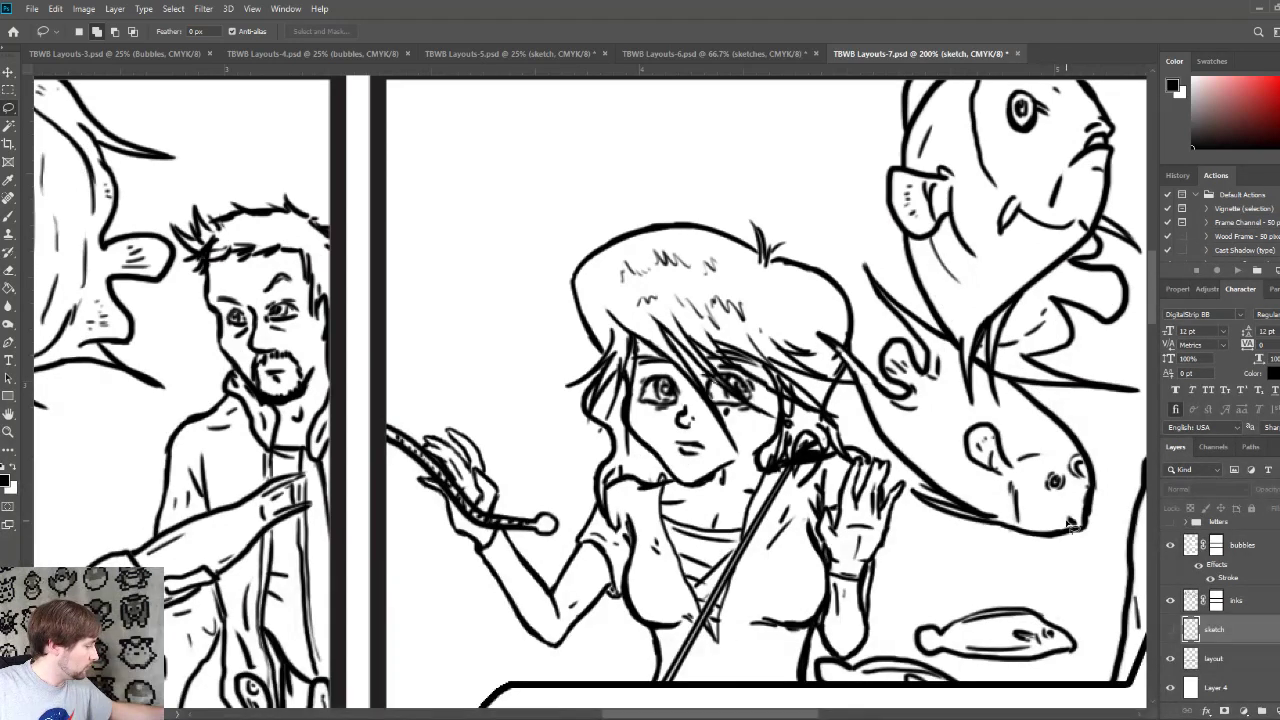
Step: Zoom out to 66.7%, select the inks layer, pan to the lower panels, and show the sketch layer
key(ctrl+minus)
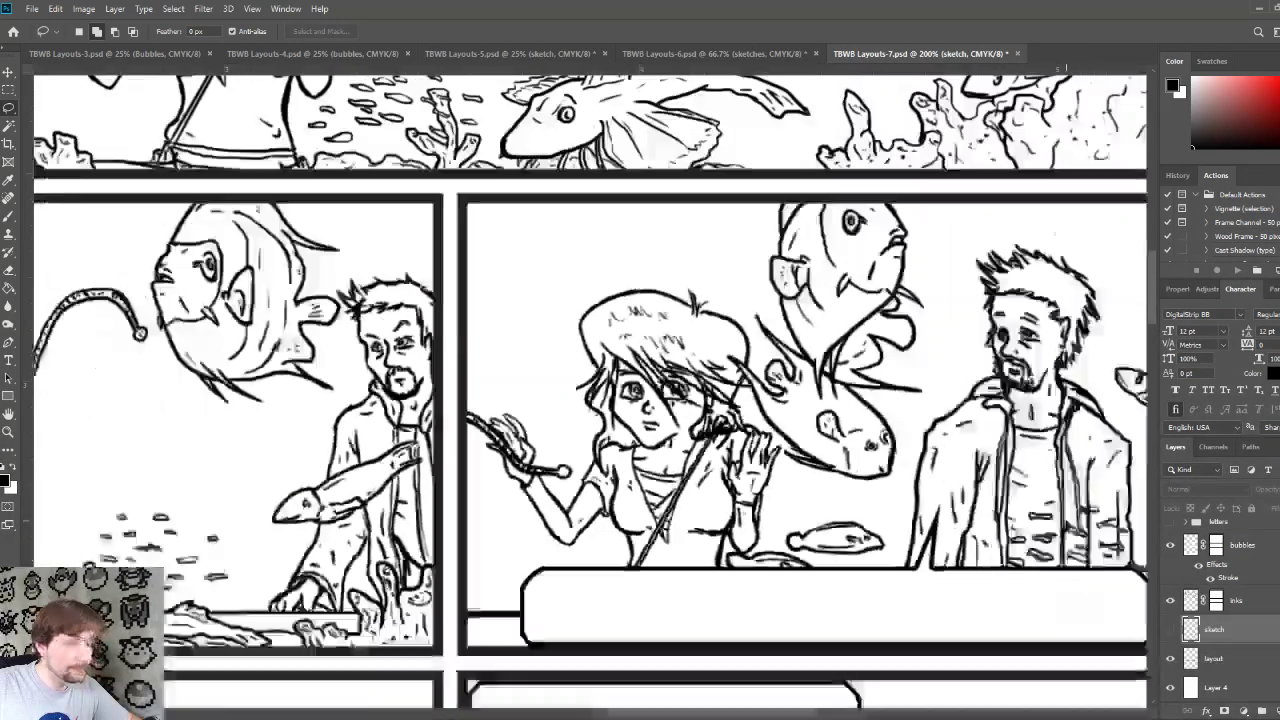
key(ctrl+minus)
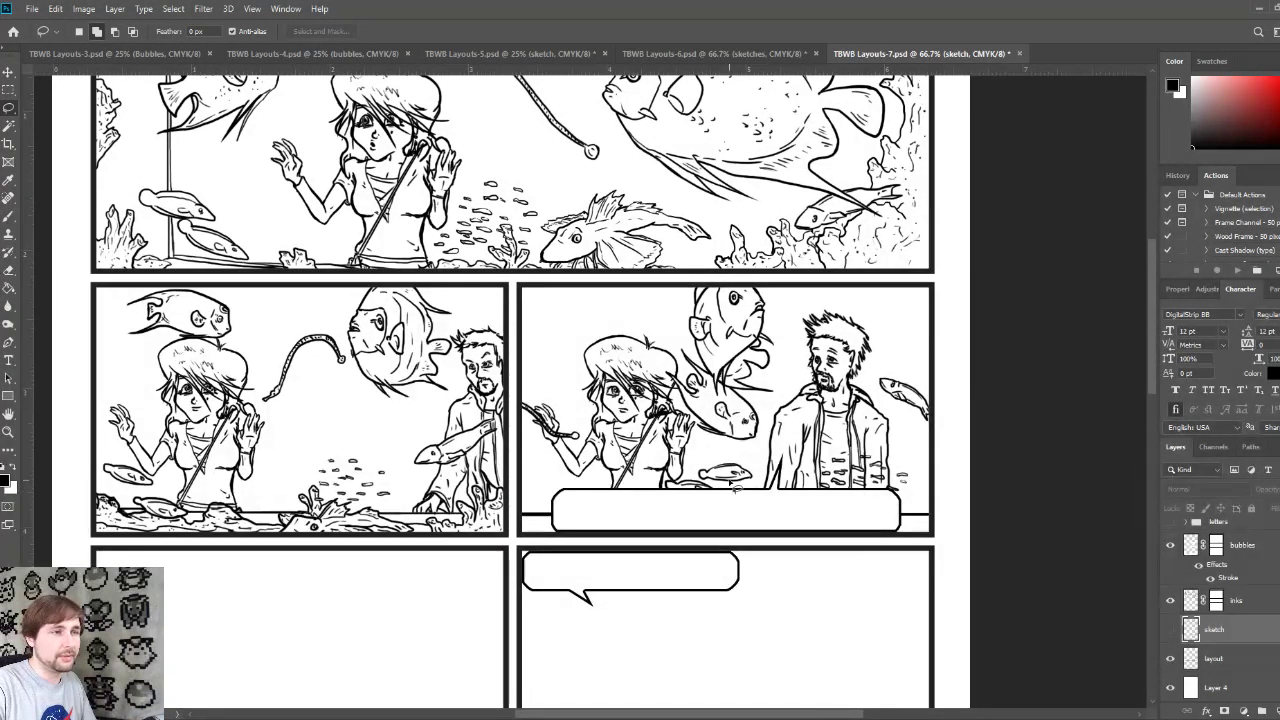
click(1198, 600)
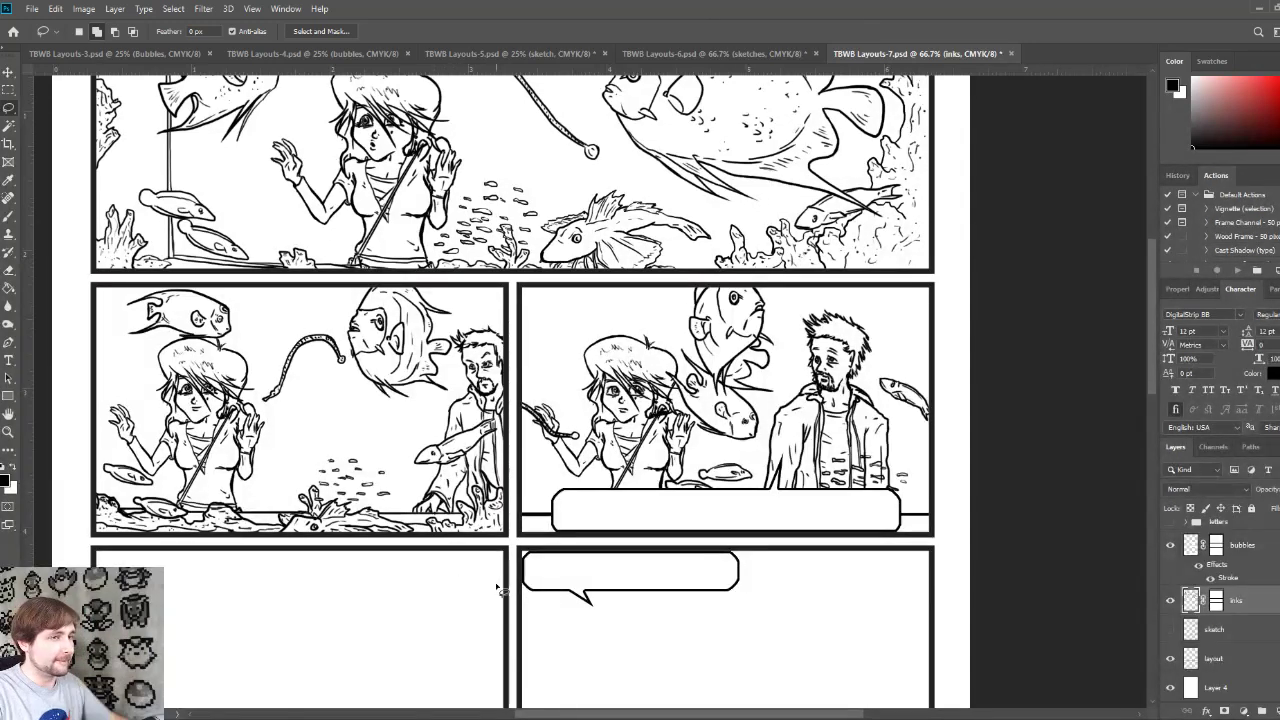
scroll(443, 571, up, 1)
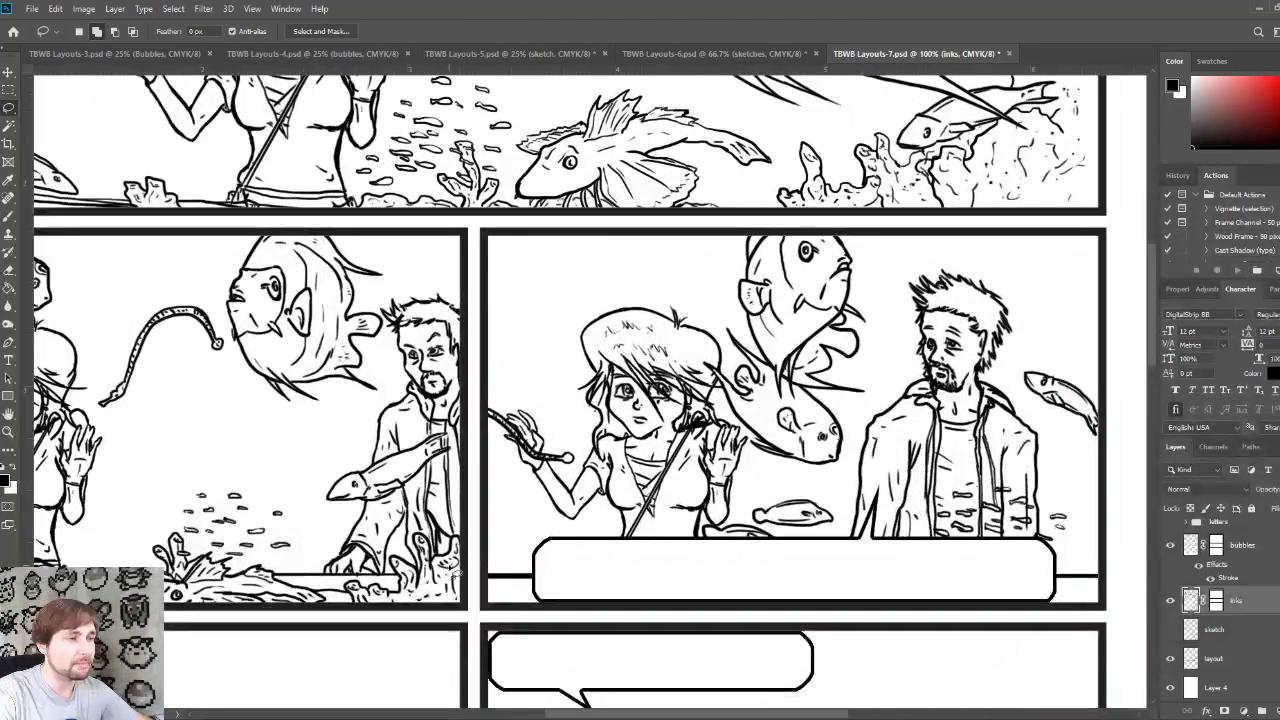
scroll(451, 571, down, 1)
drag(451, 571, 577, 386)
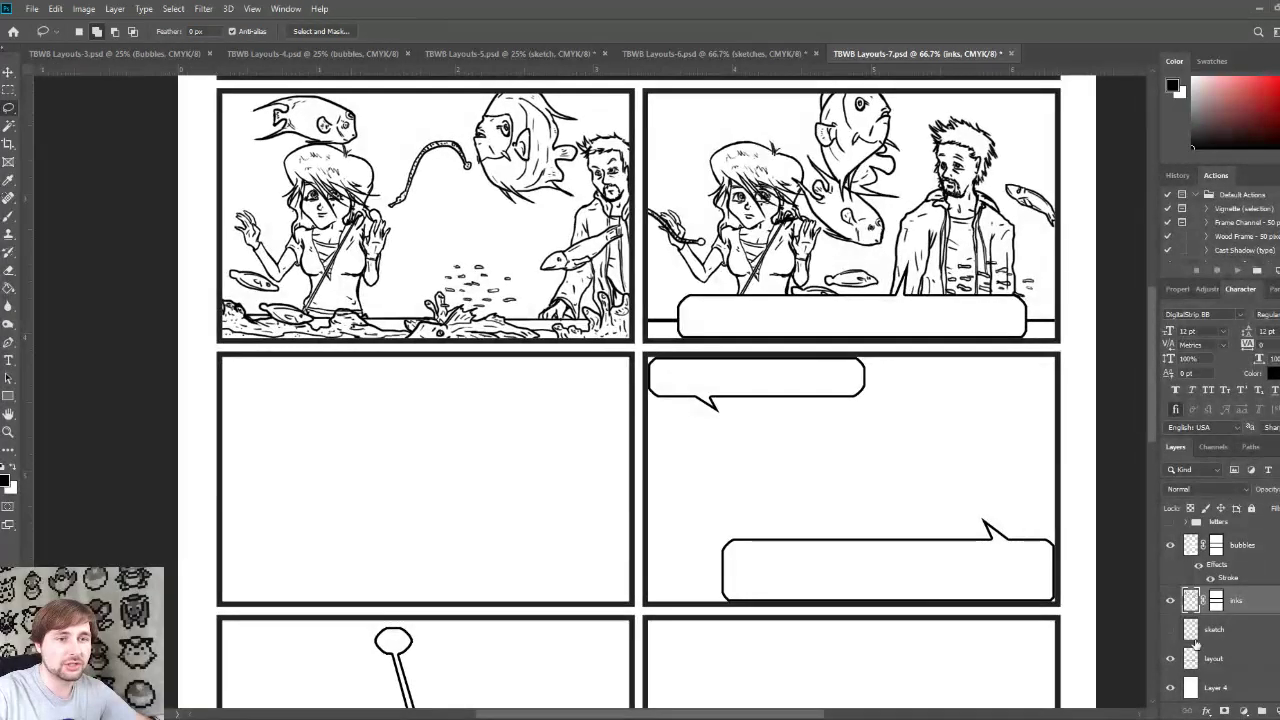
click(1170, 629)
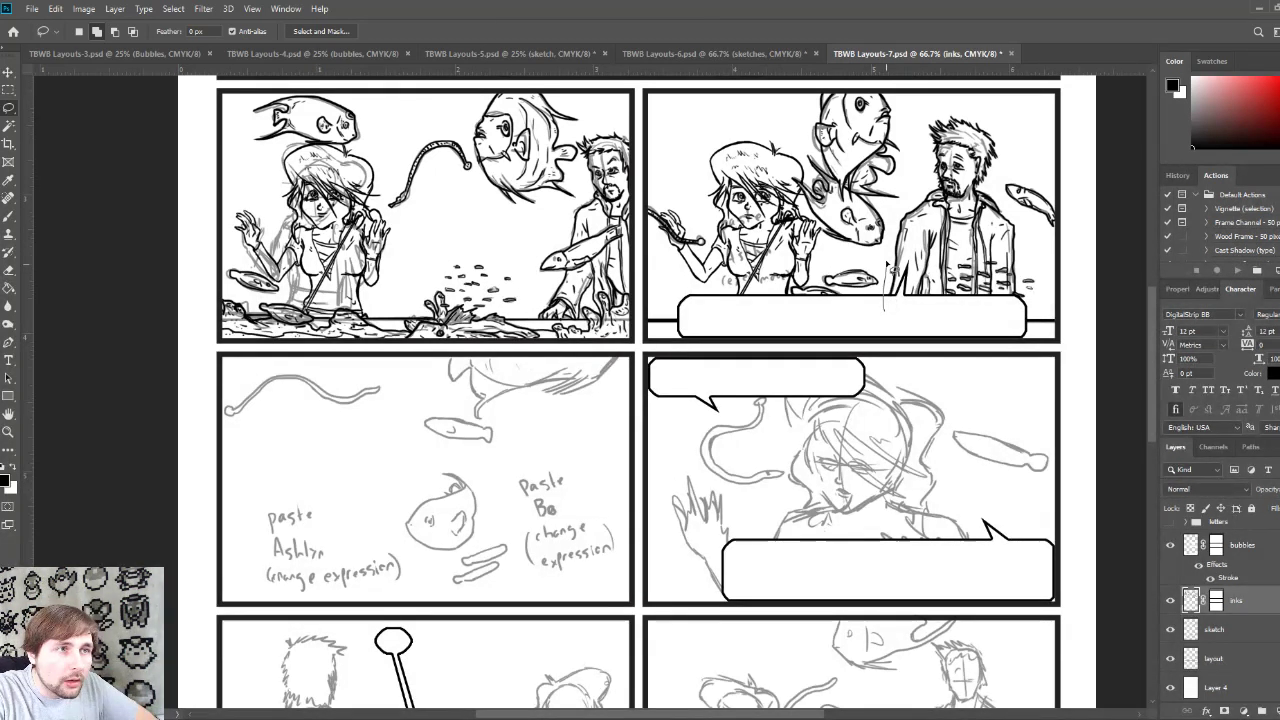
Step: Lasso-select the inked man in the upper-right panel
drag(886, 318, 916, 130)
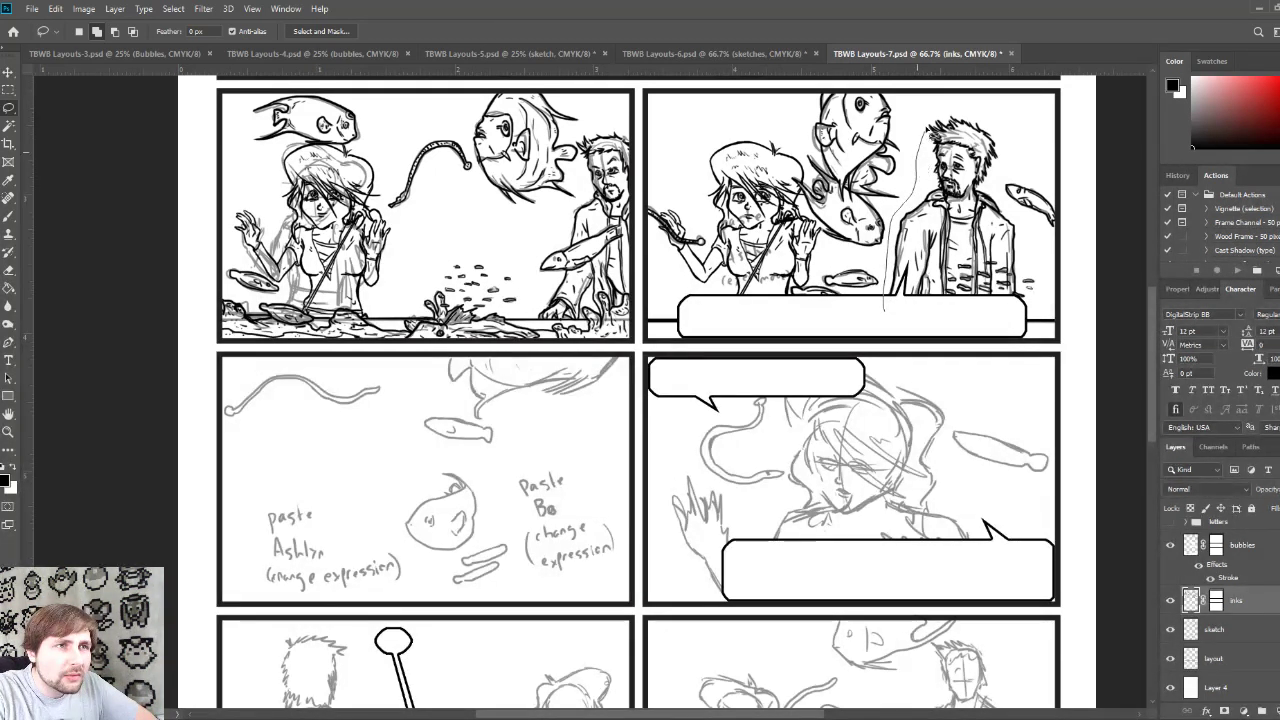
mouse_move(1005, 138)
mouse_down()
mouse_move(999, 190)
mouse_move(1028, 241)
mouse_move(1014, 323)
mouse_up()
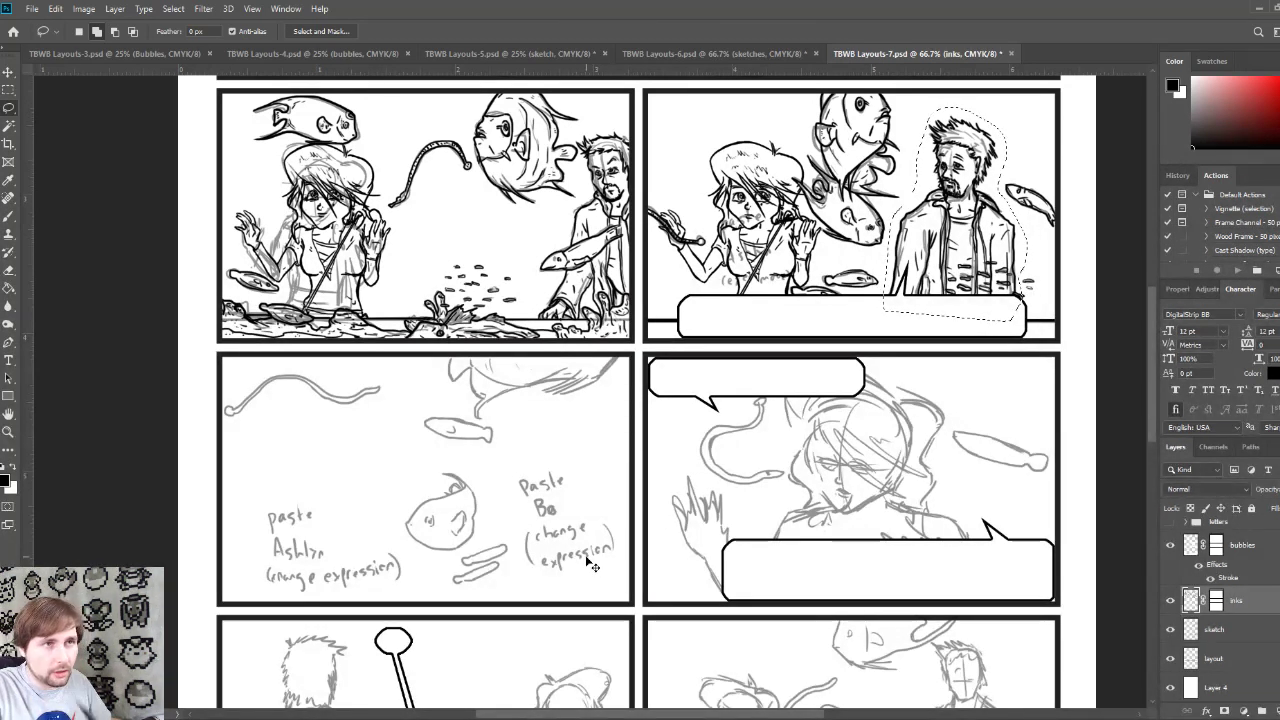
Step: Paste the inked man as a new layer and move it into the middle-left panel
key(ctrl+v)
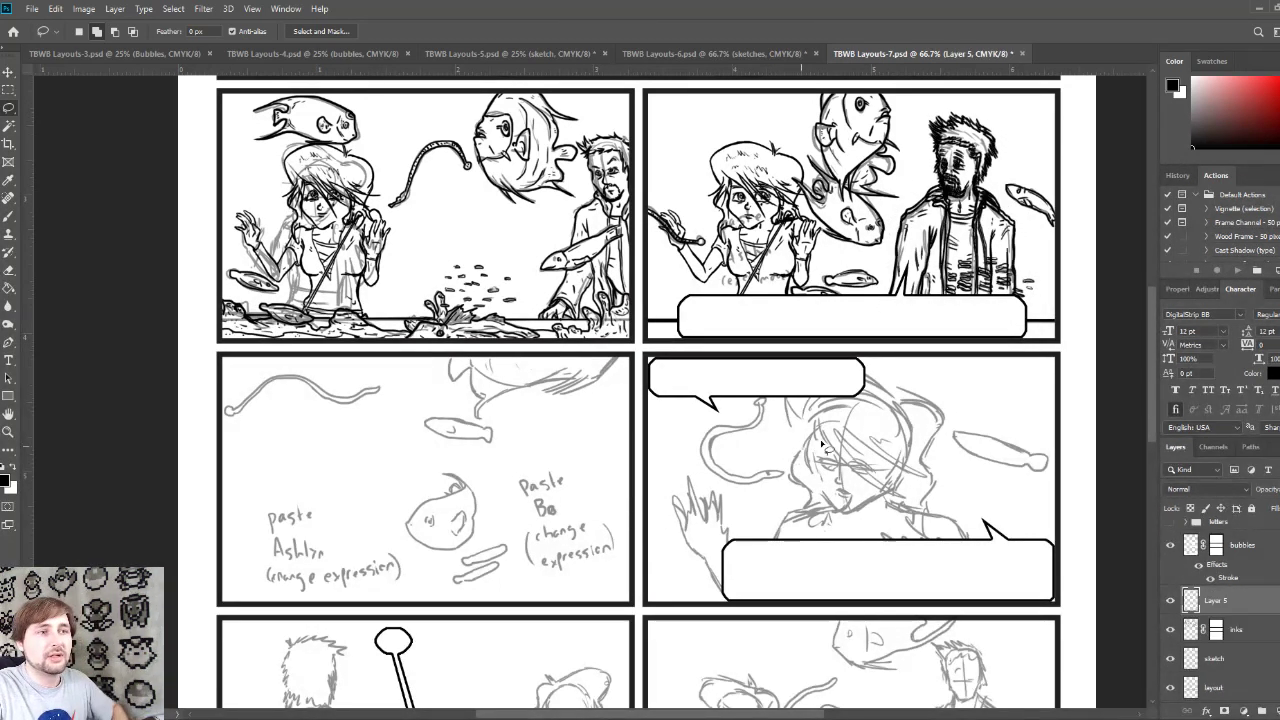
click(8, 72)
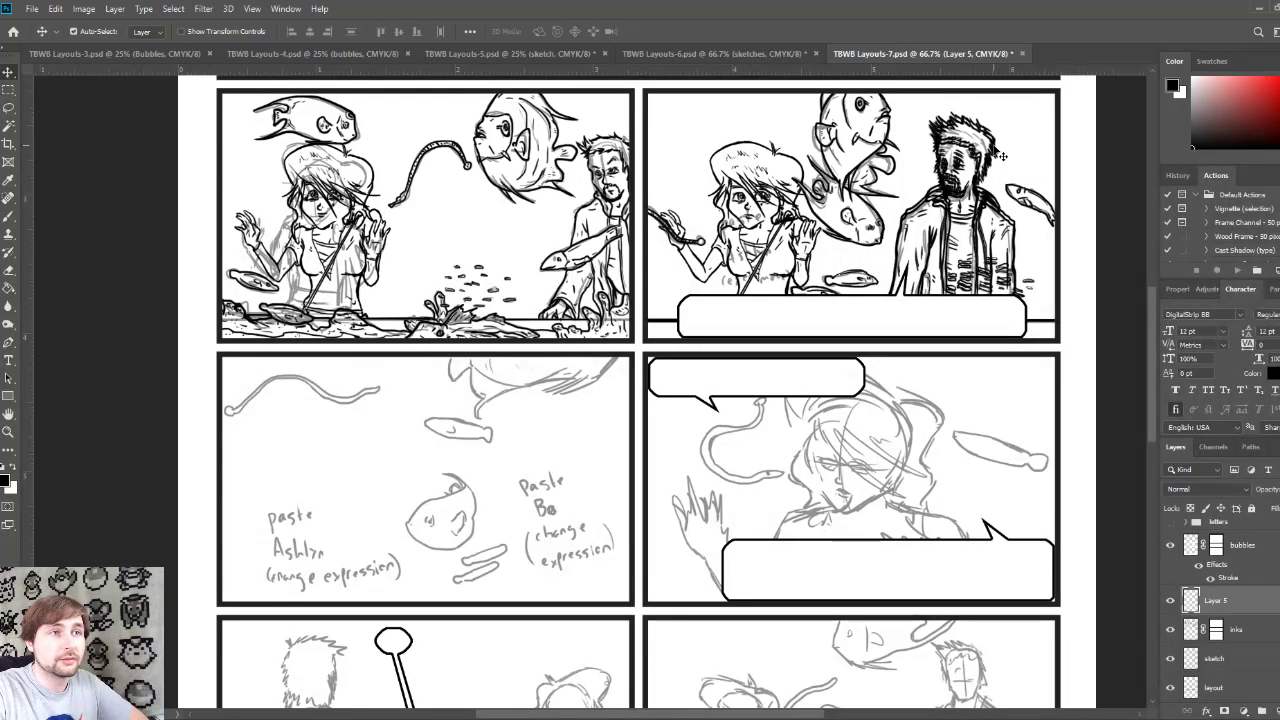
mouse_move(1000, 168)
mouse_down()
mouse_move(625, 340)
mouse_move(587, 472)
mouse_move(567, 452)
mouse_move(570, 420)
mouse_move(547, 420)
mouse_move(566, 434)
mouse_up()
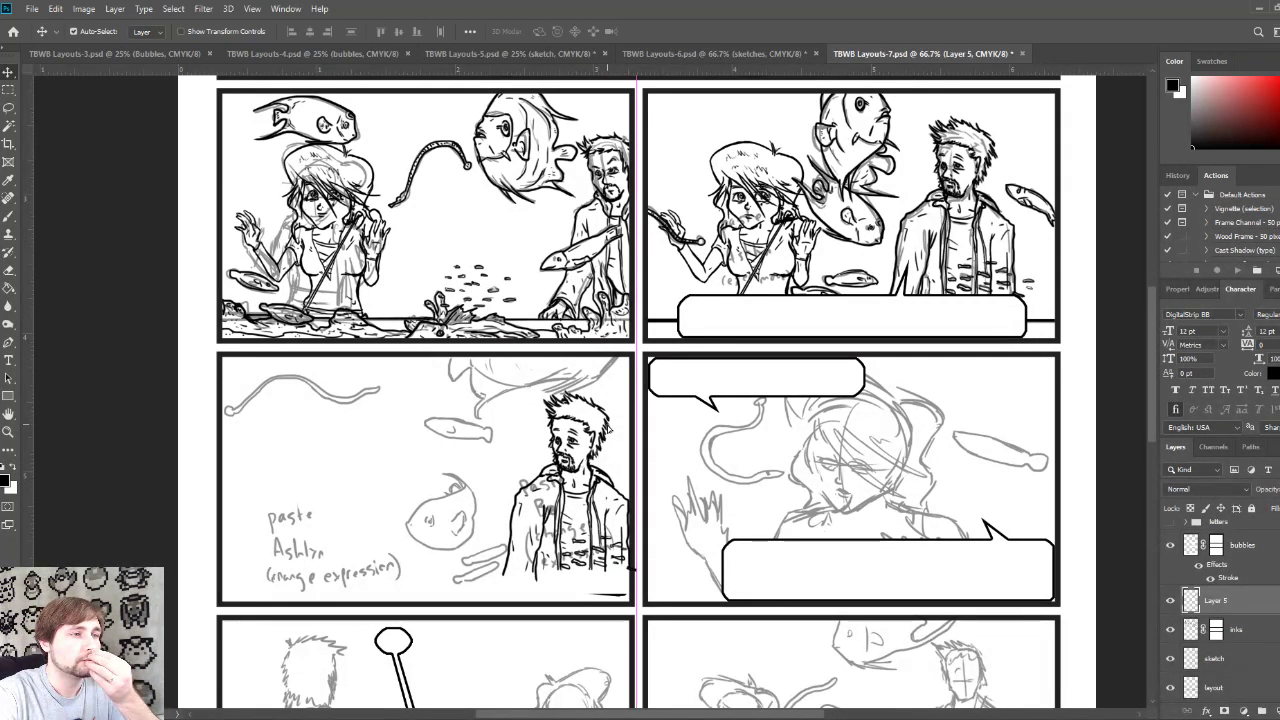
drag(566, 434, 596, 416)
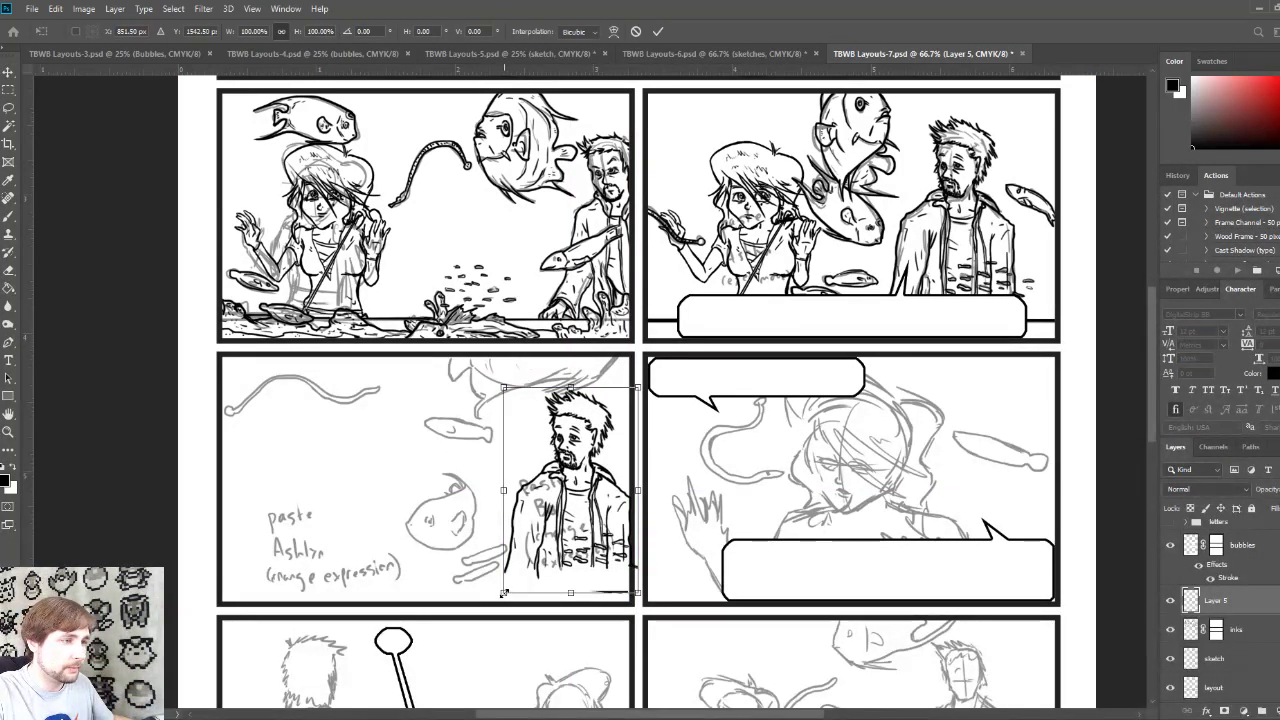
Step: Scale the pasted man to about 120% and nudge it into position
key(ctrl+t)
drag(502, 593, 460, 625)
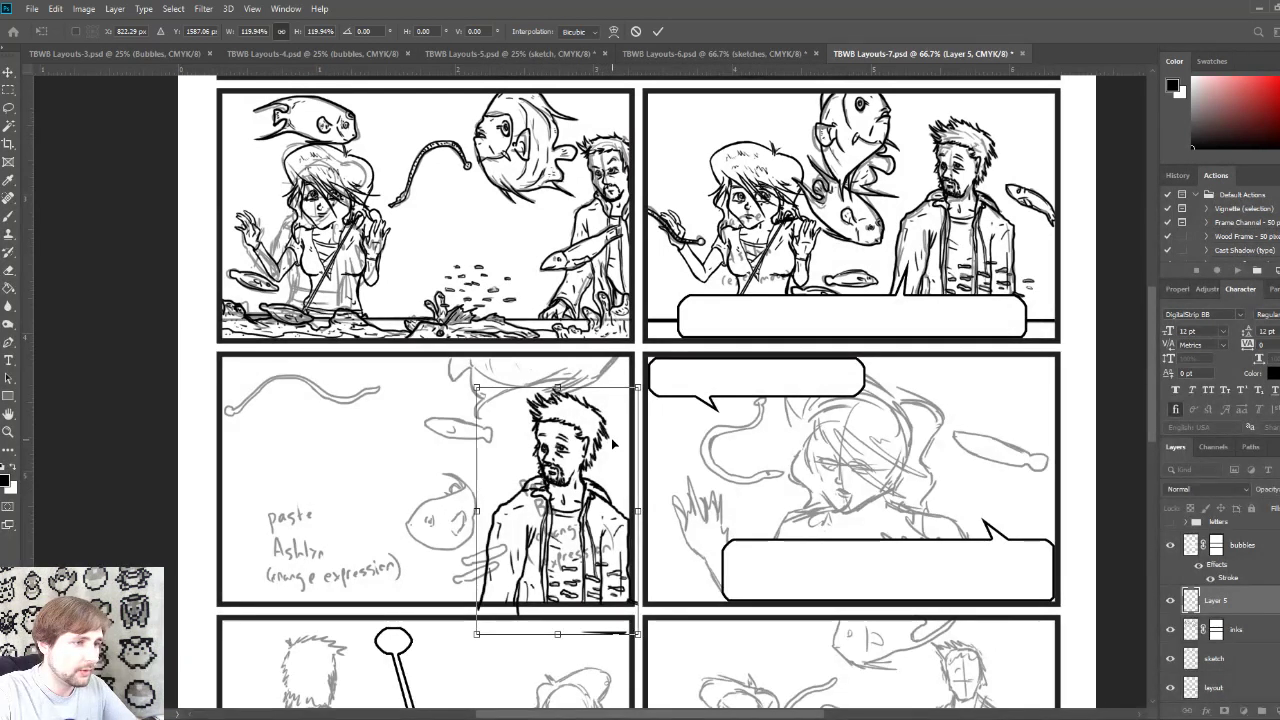
drag(608, 443, 607, 456)
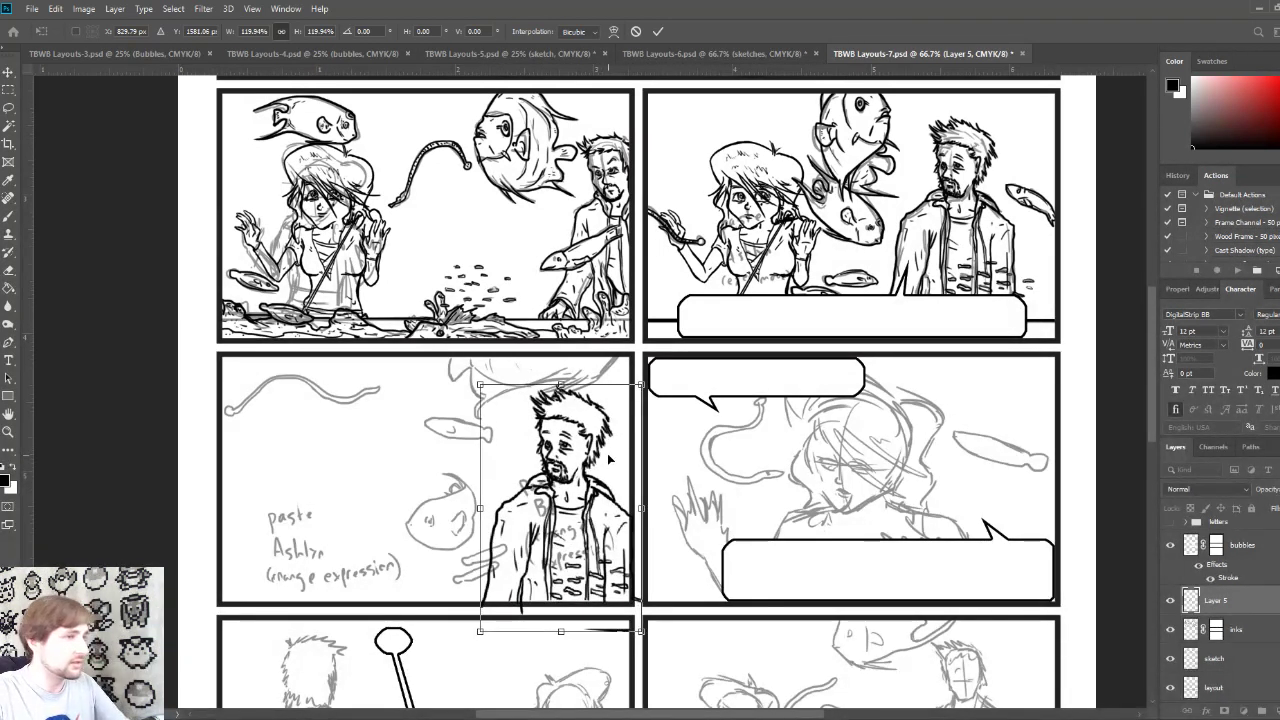
key(Return)
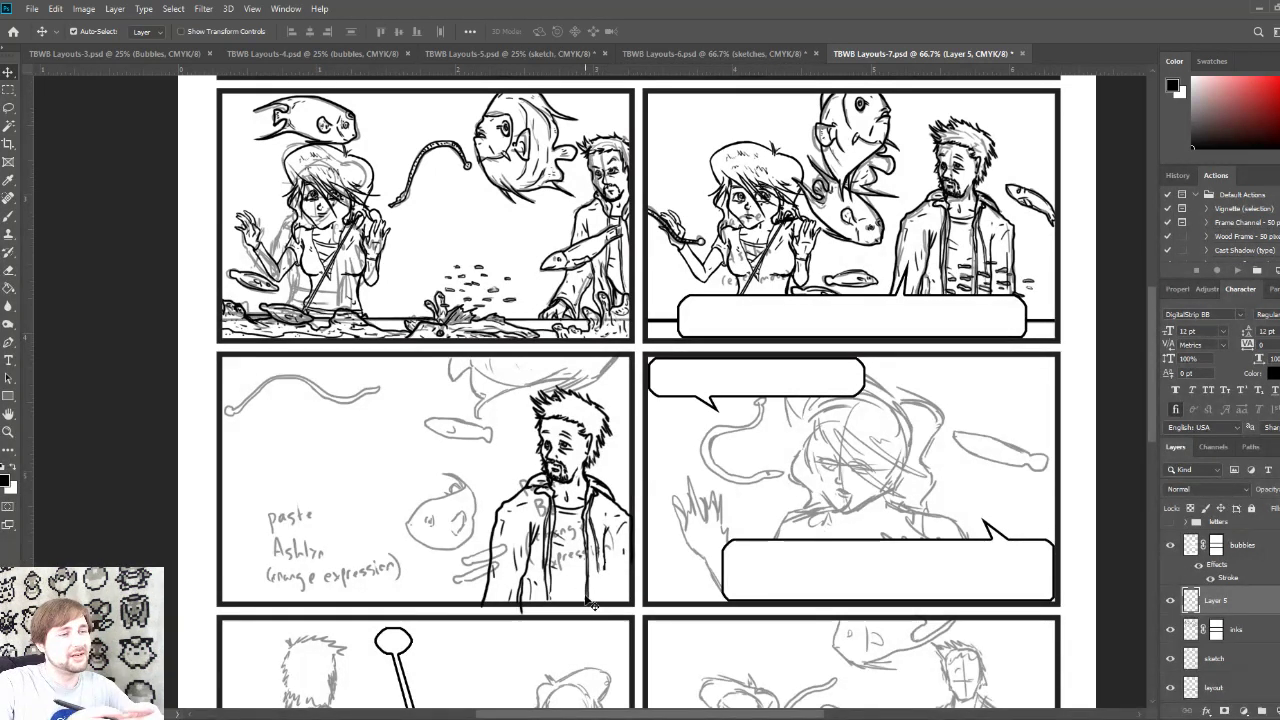
key(b)
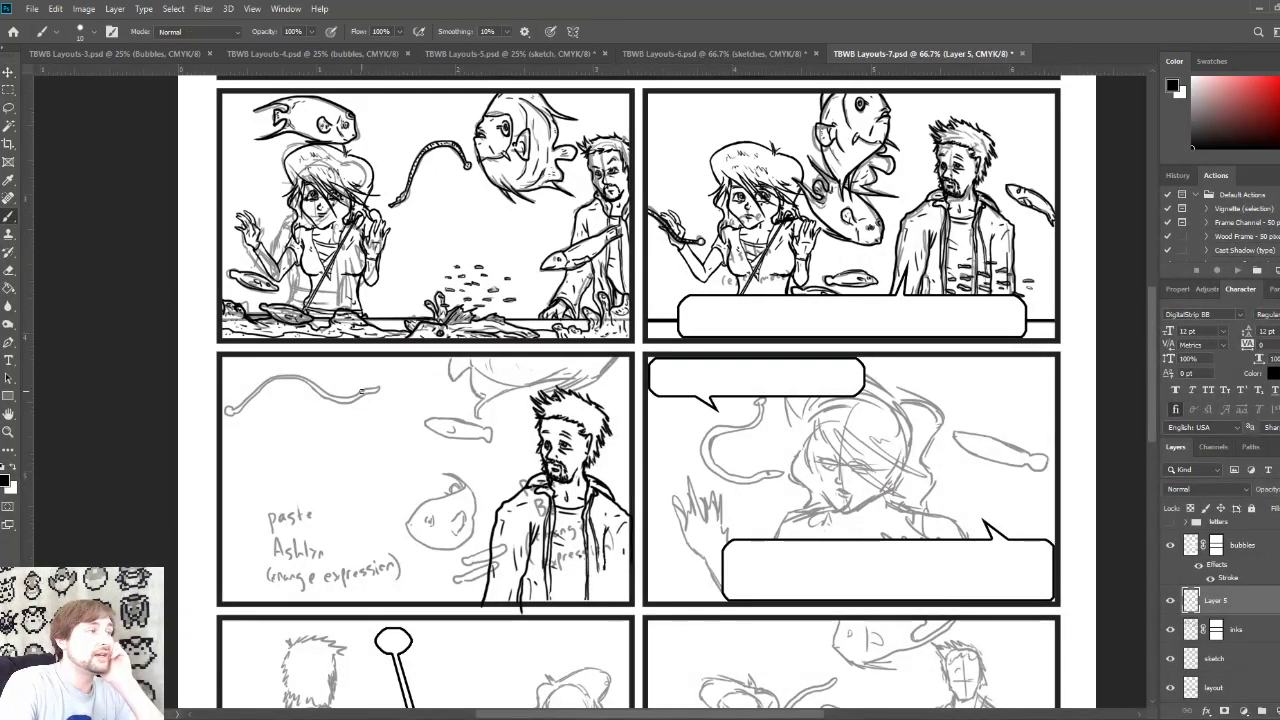
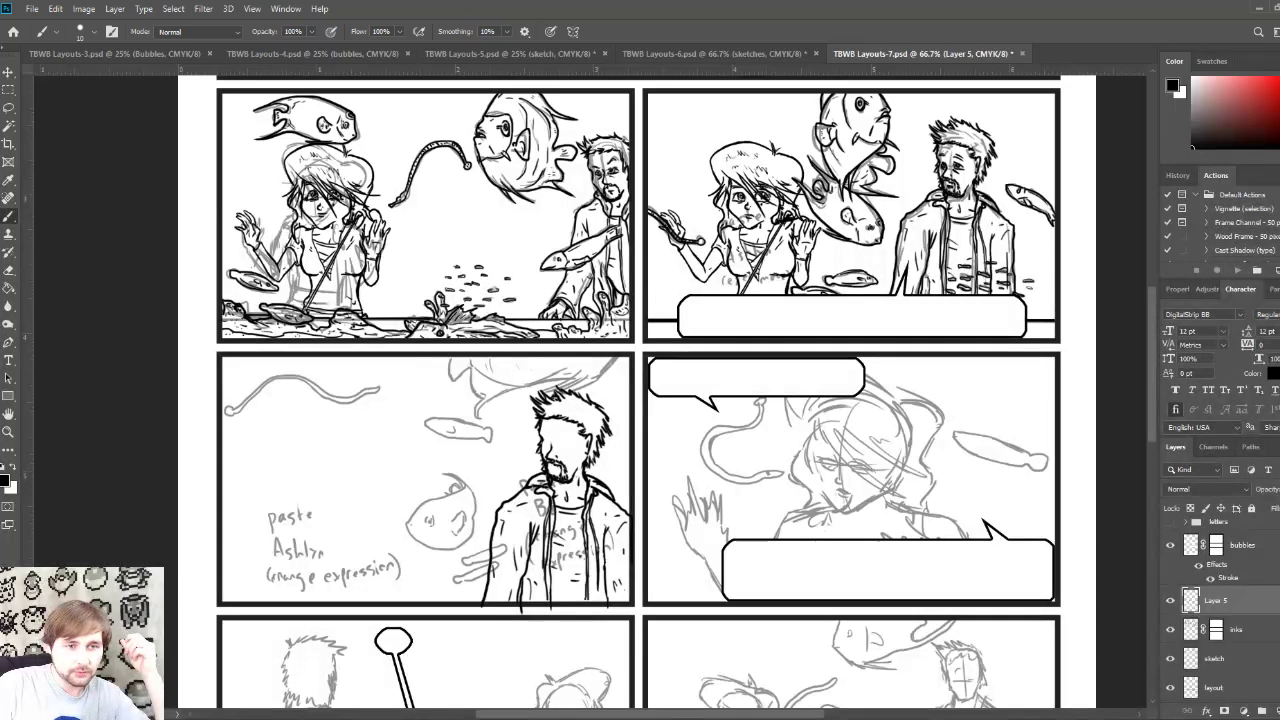
Step: Move the inks layer above Layer 5 and merge them into one inks layer
drag(1241, 625, 1236, 607)
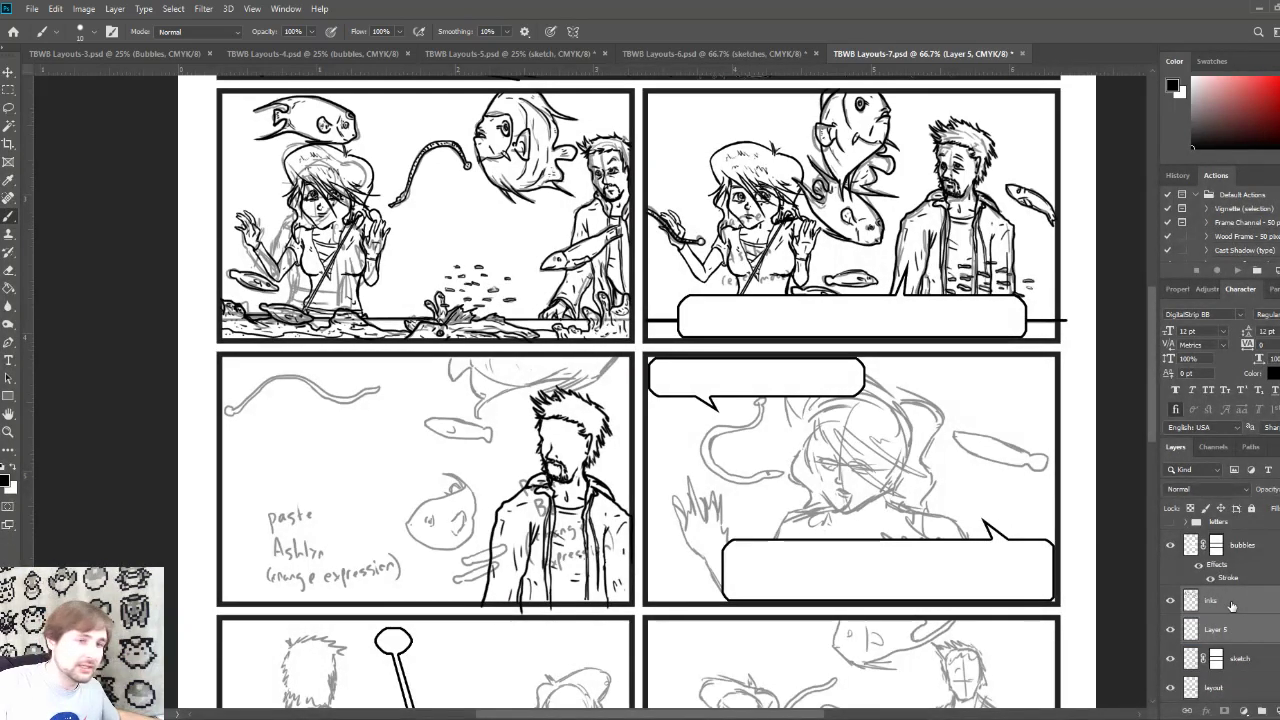
key(ctrl+e)
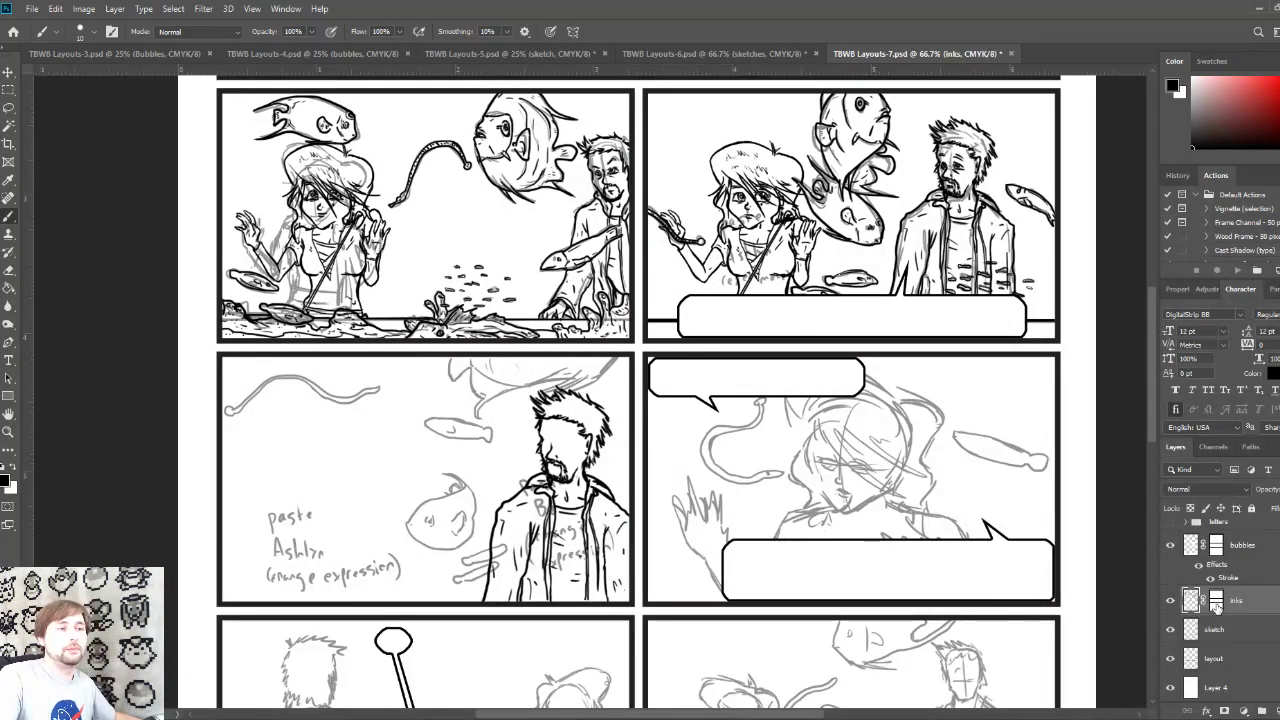
Step: Zoom in on the bearded man's face and ink his eyebrow and eyelid lines
scroll(566, 405, up, 1)
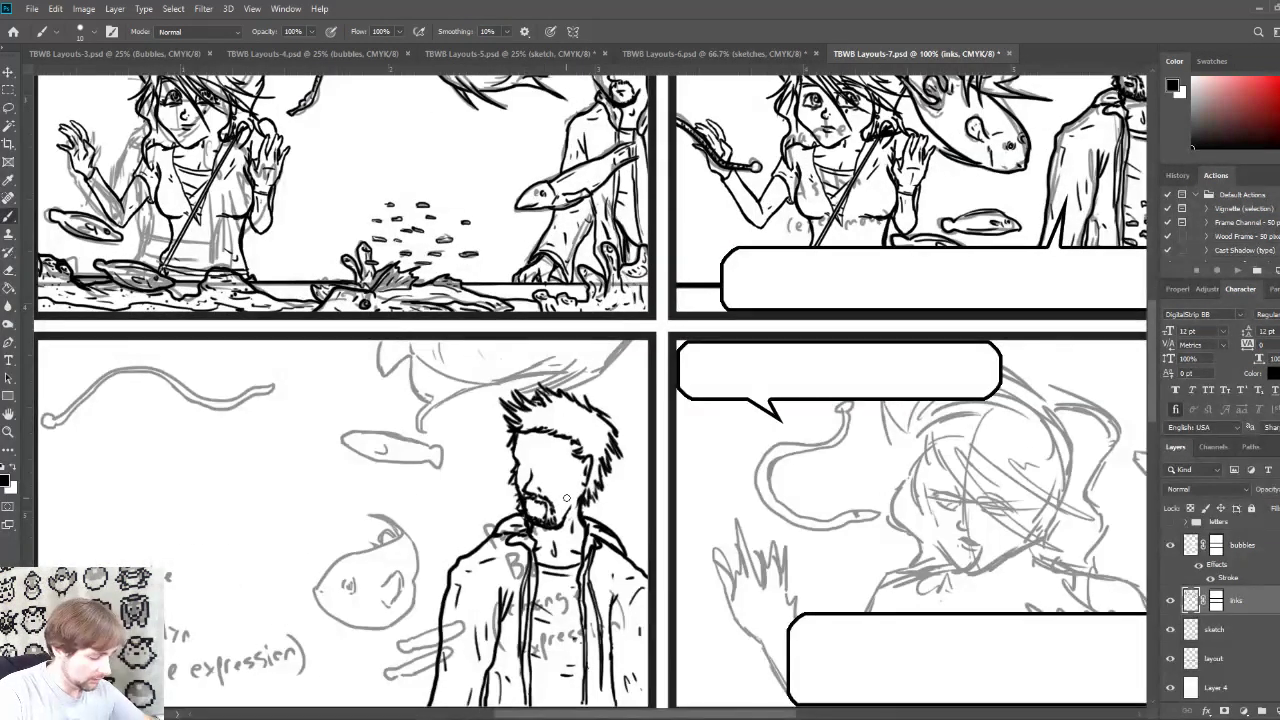
scroll(572, 502, down, 1)
scroll(640, 480, up, 1)
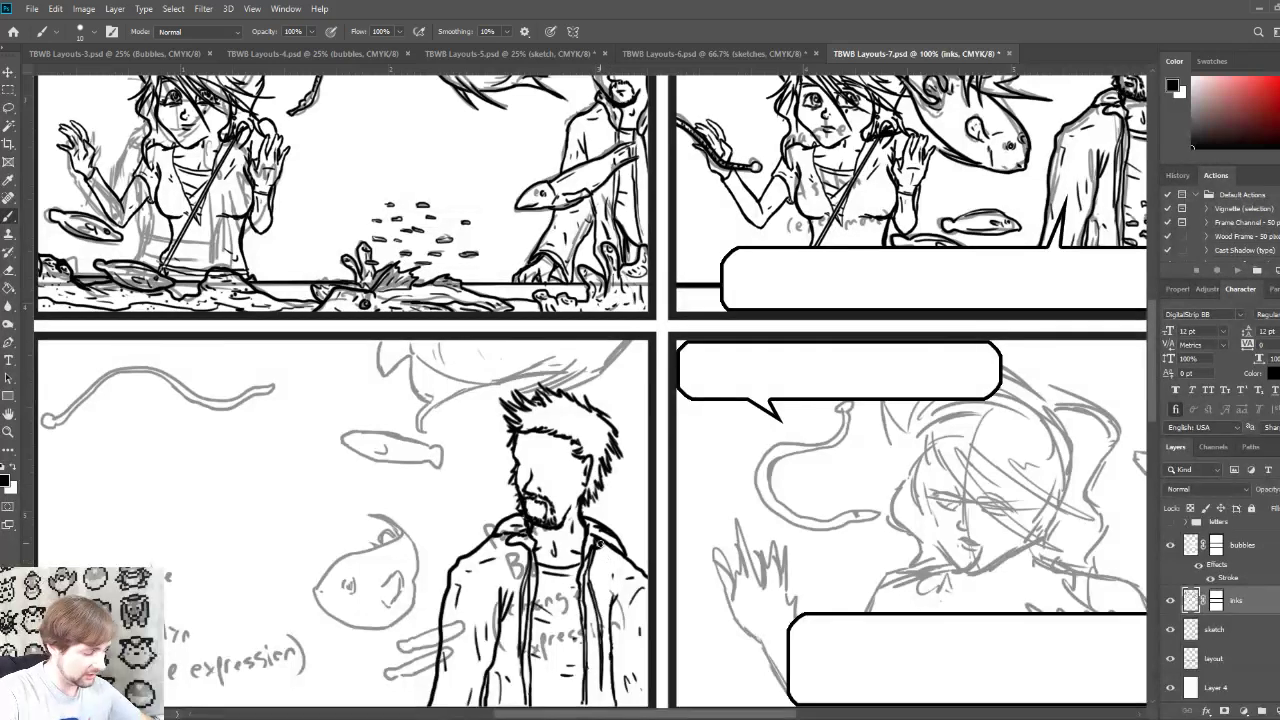
drag(529, 530, 658, 404)
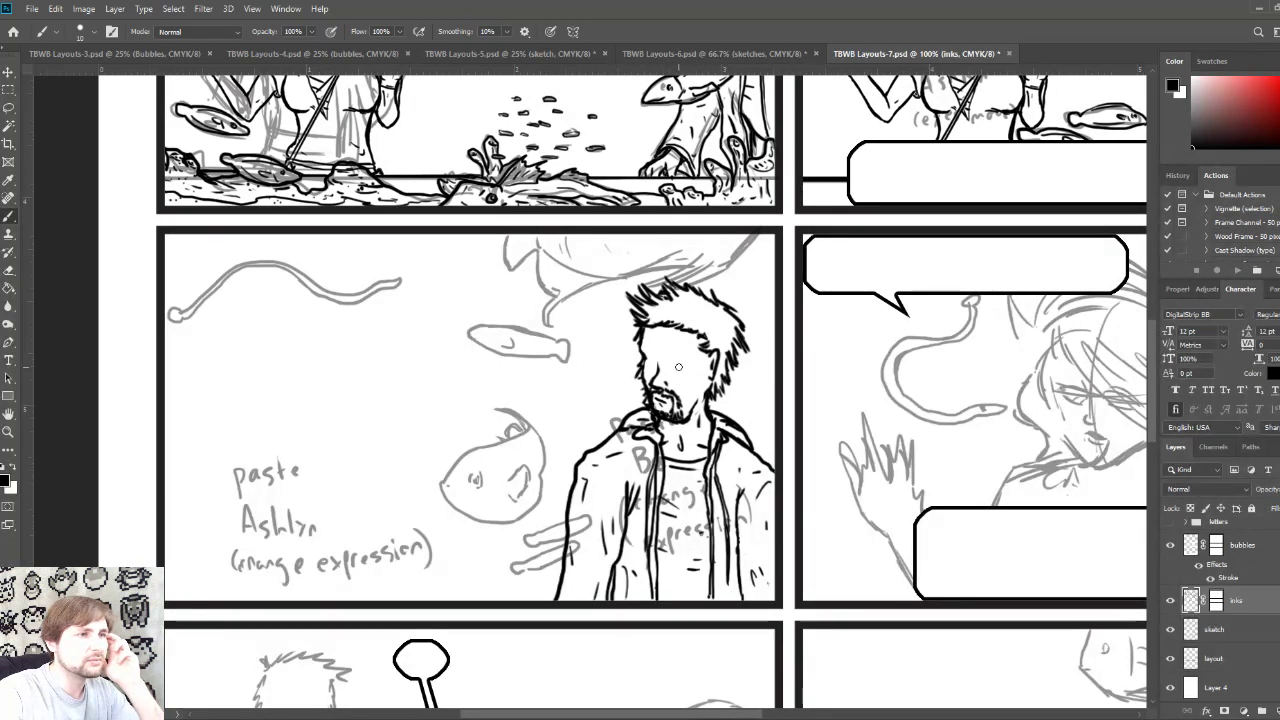
drag(671, 355, 686, 353)
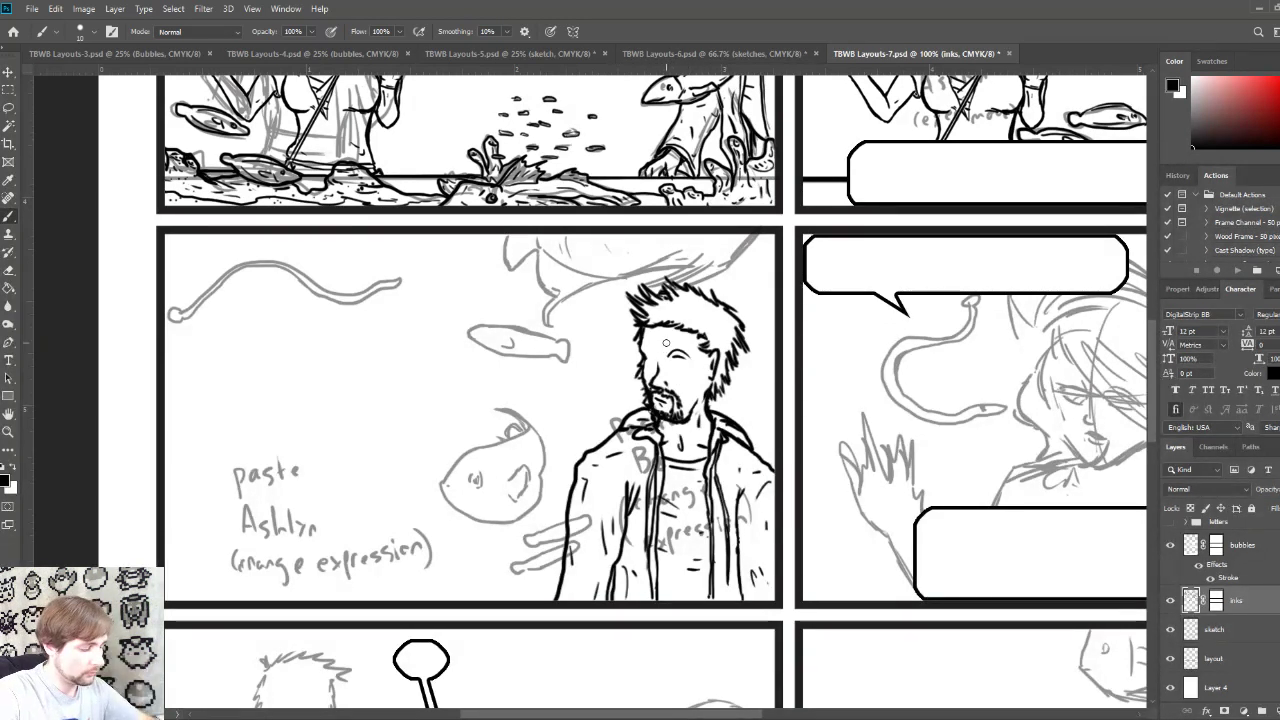
drag(667, 358, 687, 357)
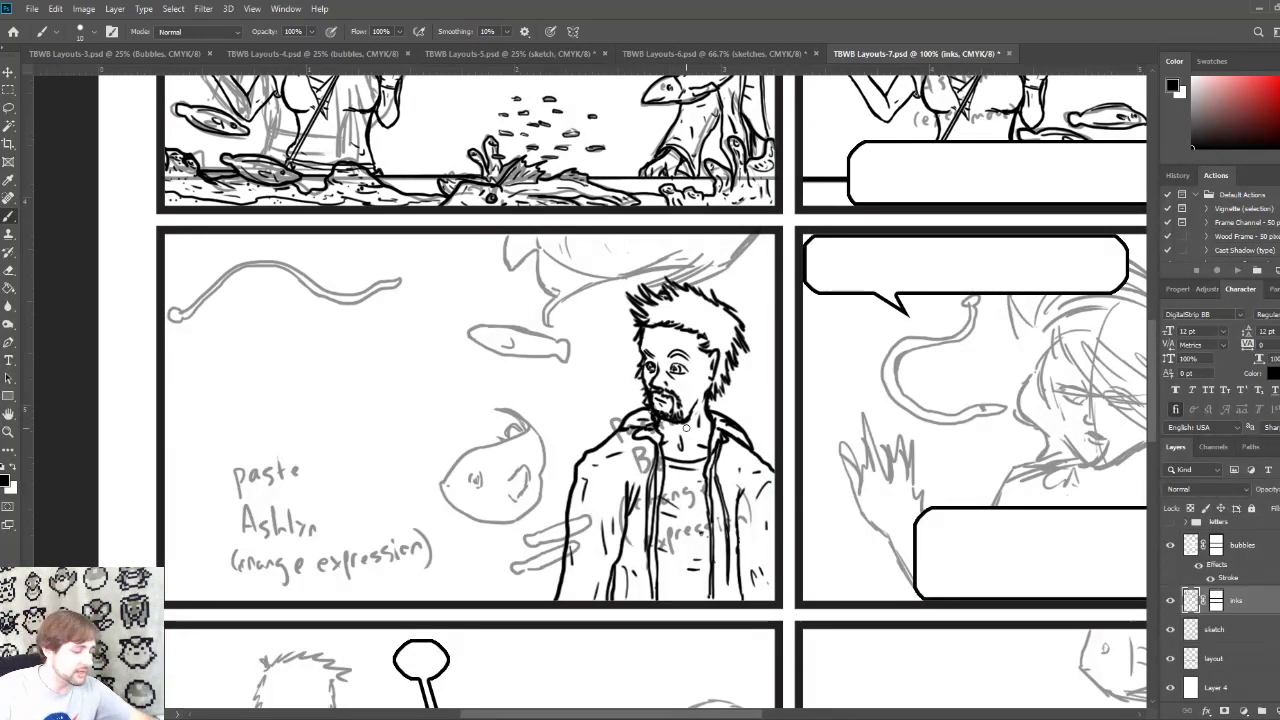
key(ctrl+minus)
key(ctrl+minus)
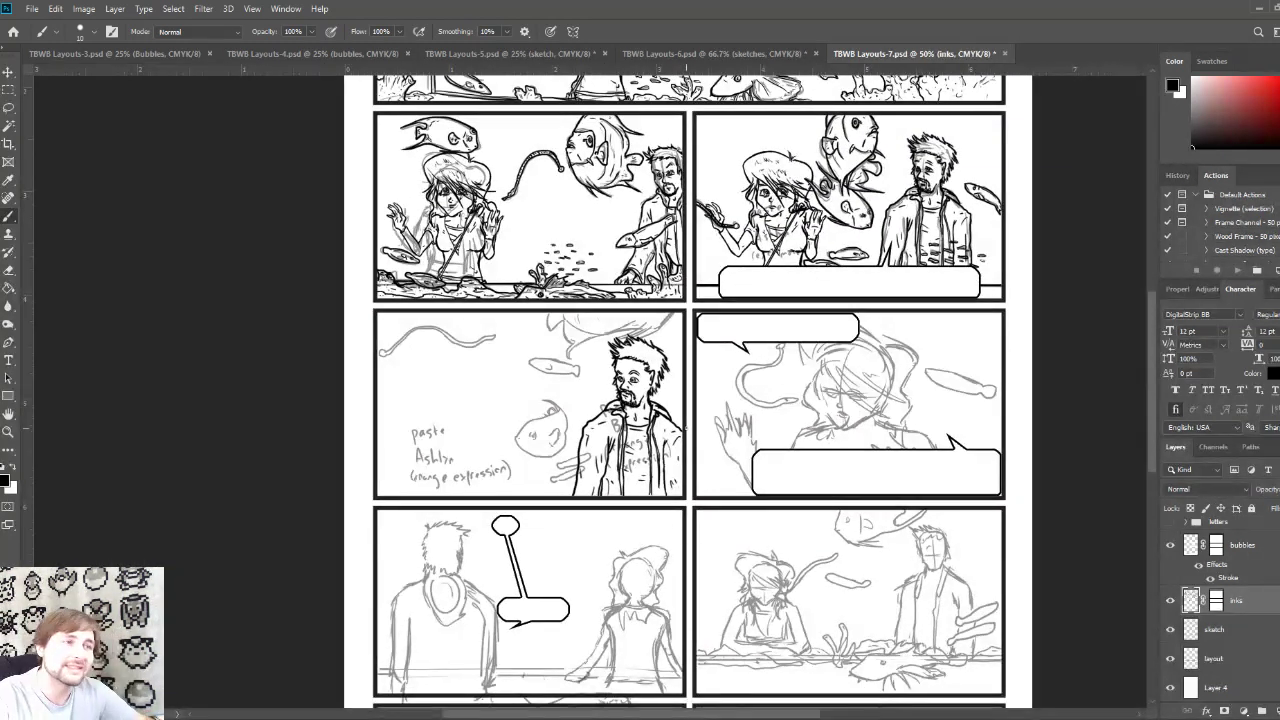
key(ctrl+minus)
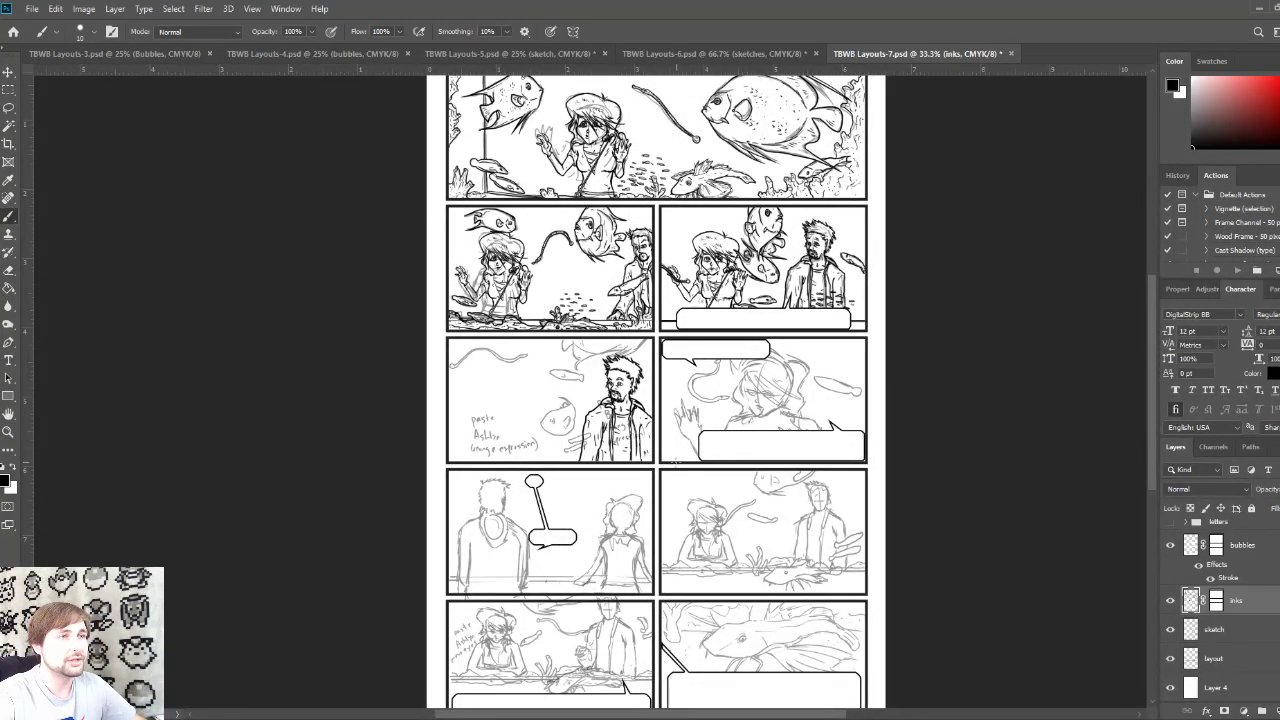
key(ctrl+plus)
key(ctrl+plus)
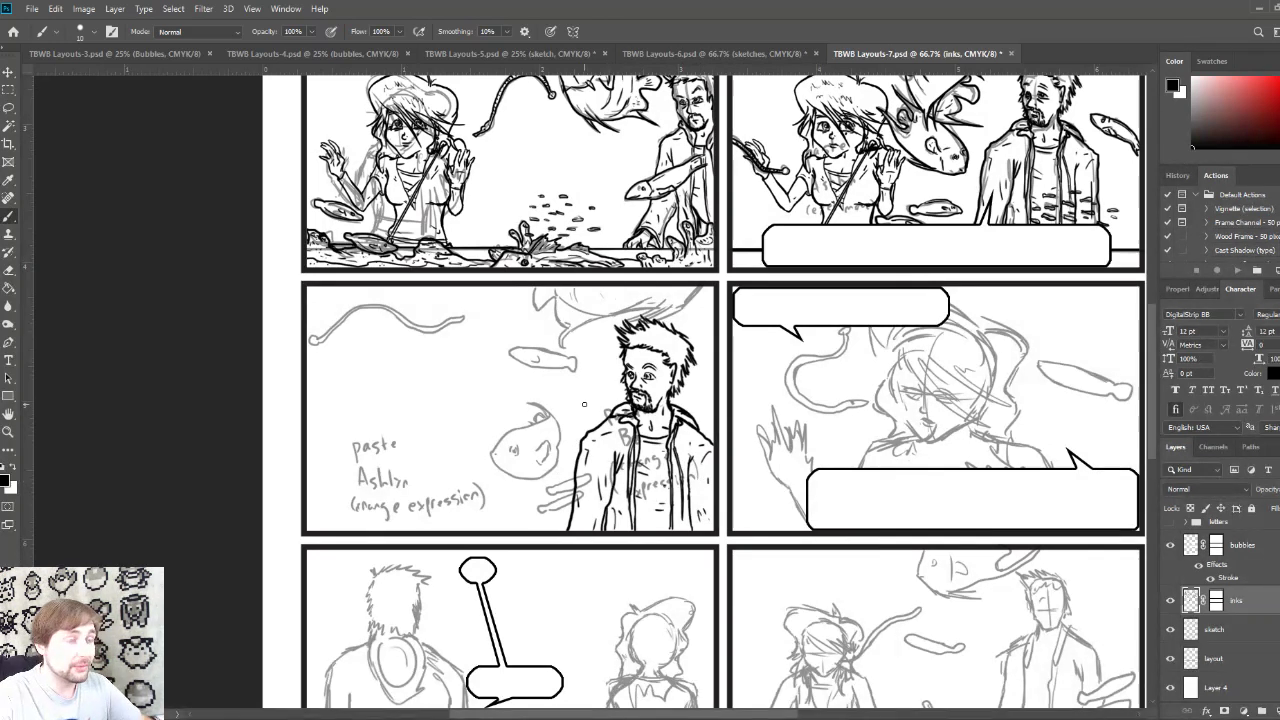
Step: Ink the lower fish's outline and bottom edge, then the upper fish's top edge
scroll(606, 418, up, 1)
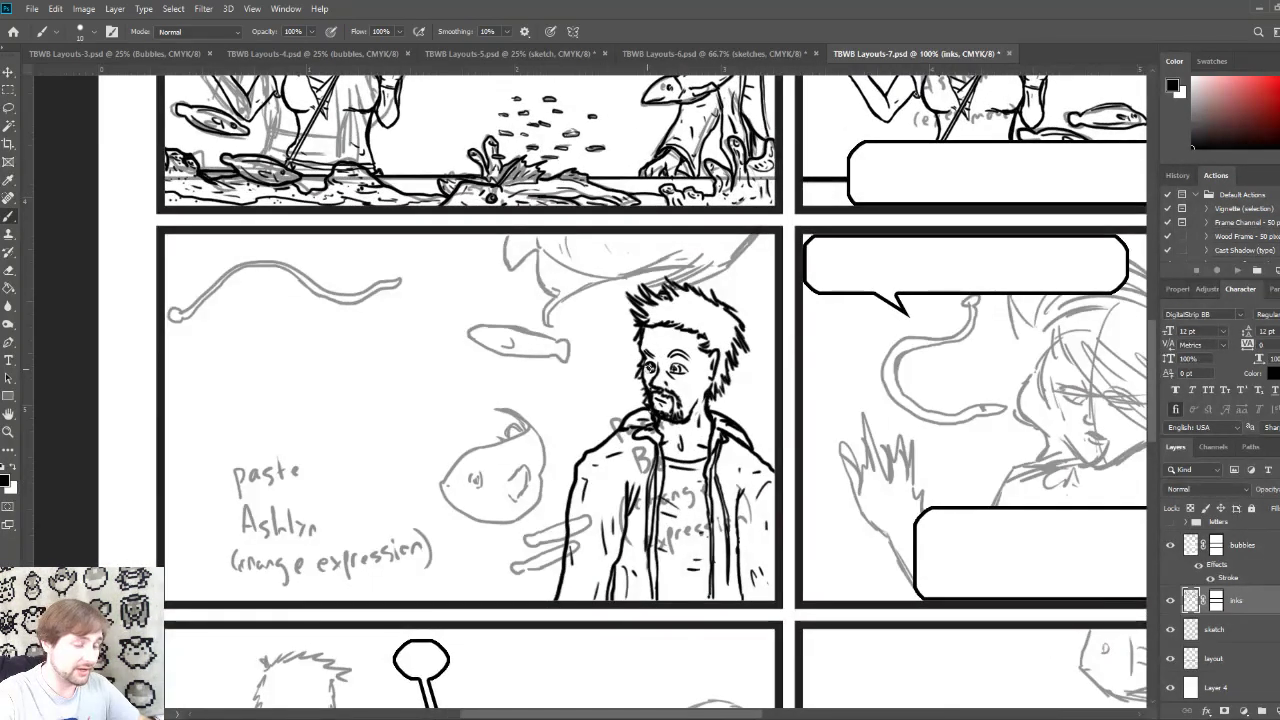
drag(636, 368, 716, 400)
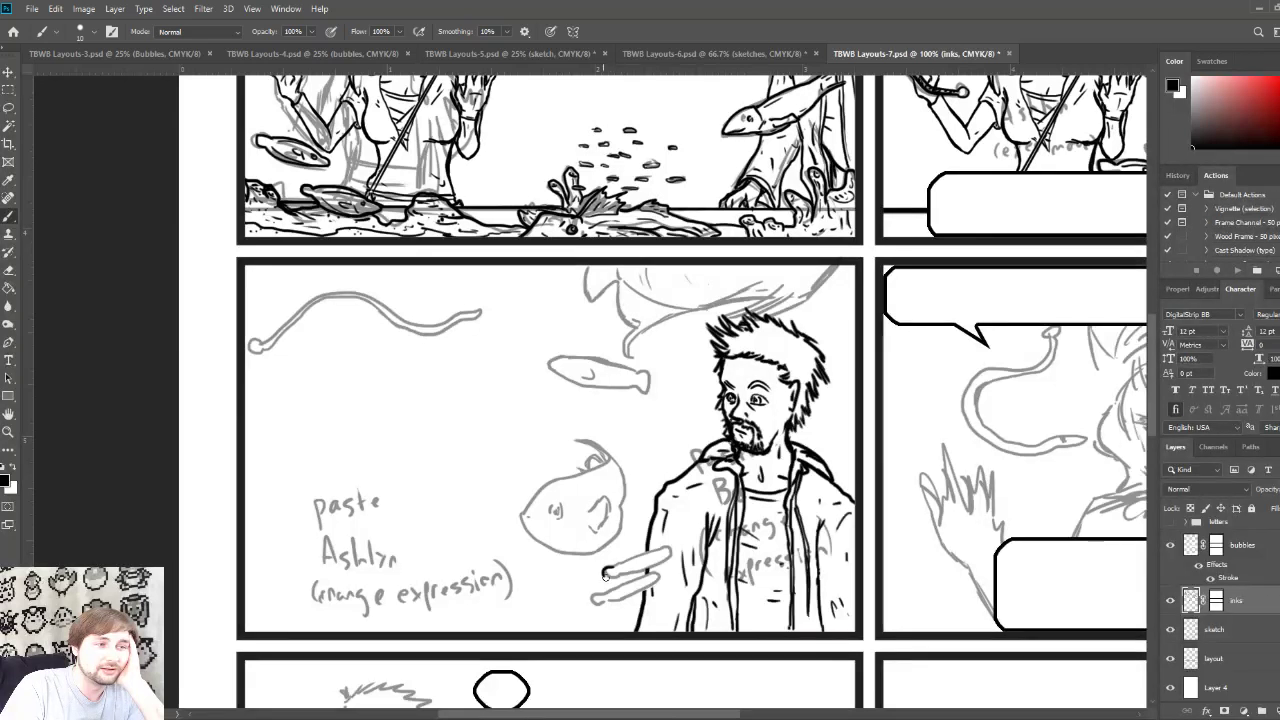
mouse_move(608, 572)
mouse_down()
mouse_move(670, 550)
mouse_move(608, 570)
mouse_move(666, 552)
mouse_up()
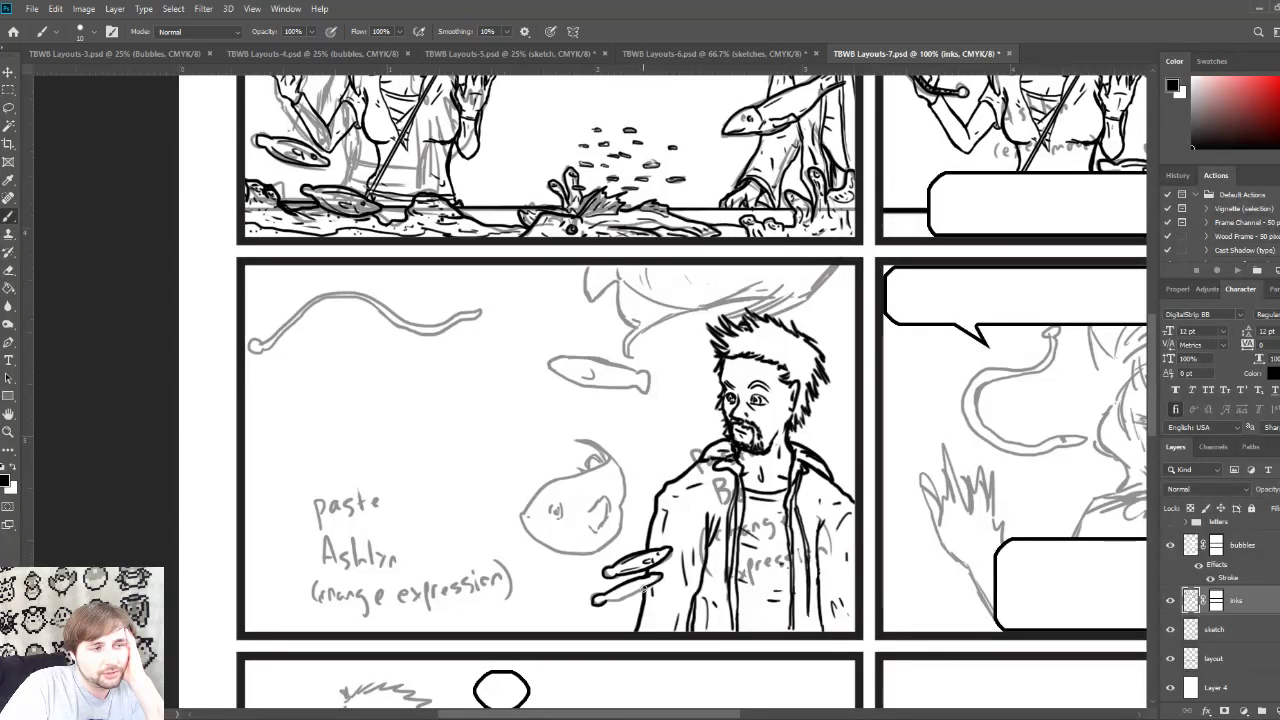
drag(598, 600, 658, 580)
drag(608, 594, 646, 580)
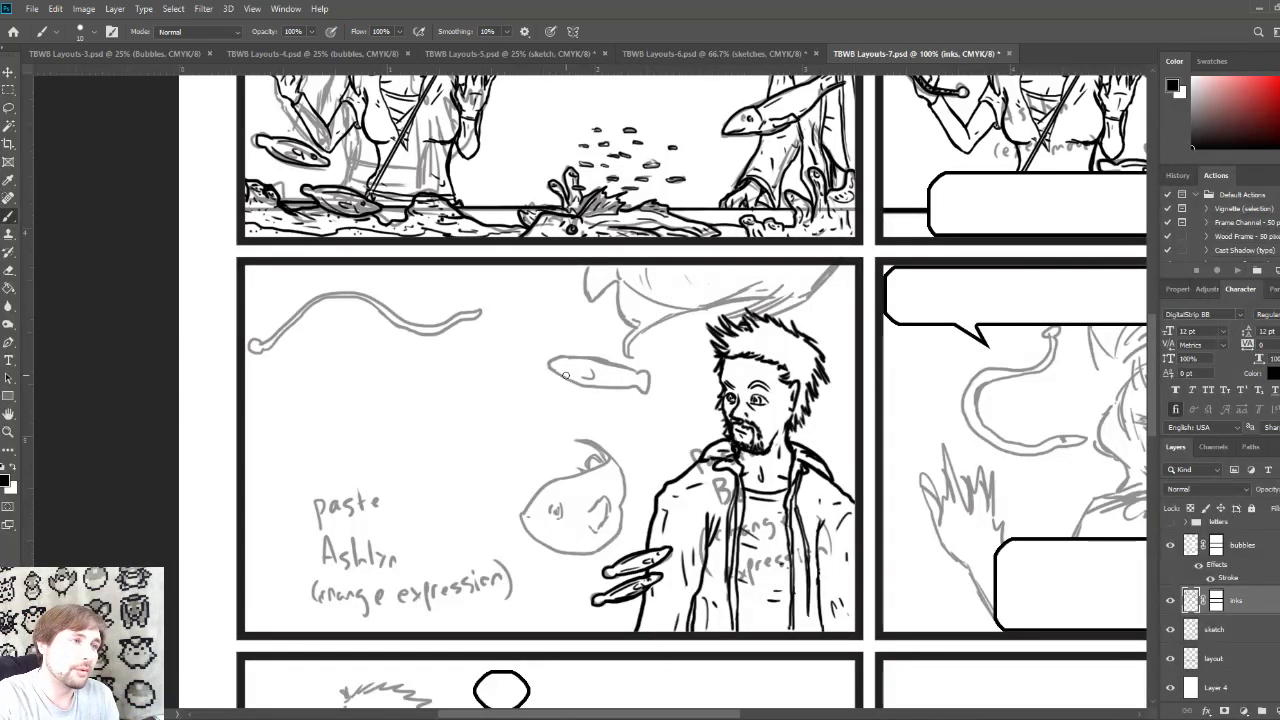
mouse_move(547, 363)
mouse_down()
mouse_move(600, 362)
mouse_move(644, 392)
mouse_move(546, 366)
mouse_move(598, 378)
mouse_move(581, 367)
mouse_up()
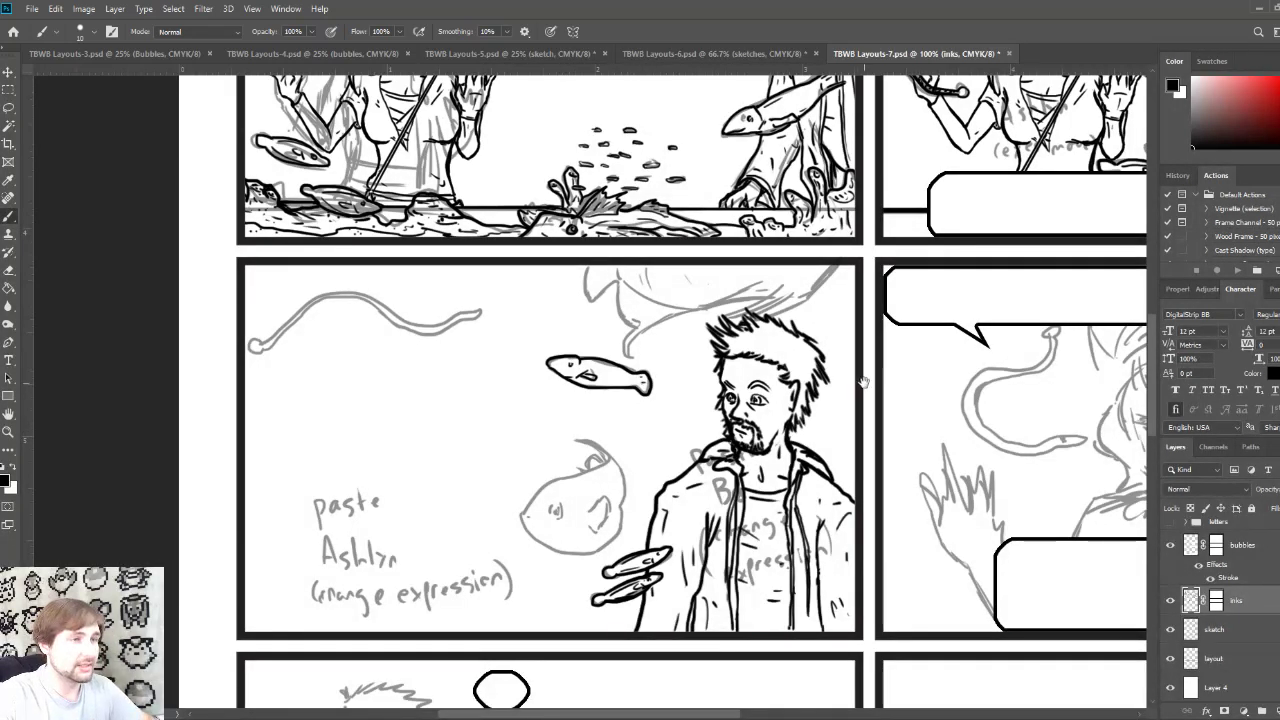
drag(864, 383, 474, 520)
drag(811, 383, 630, 469)
drag(630, 469, 744, 399)
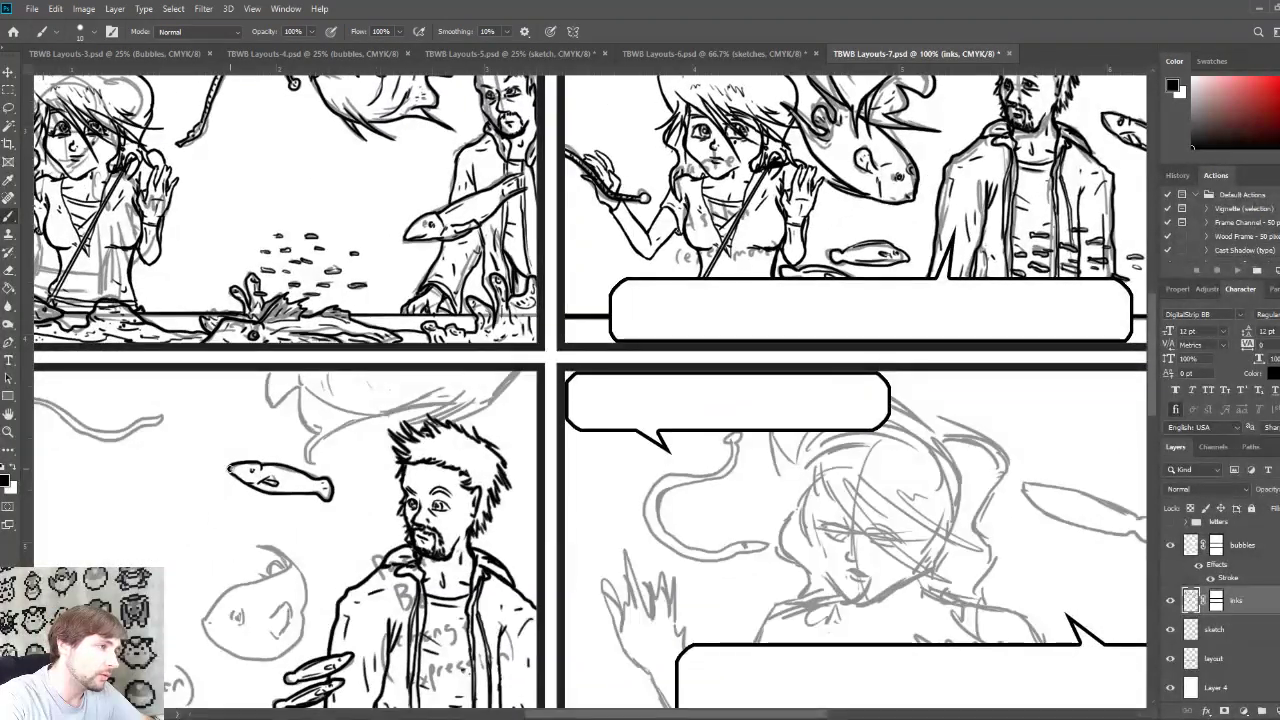
drag(391, 530, 422, 509)
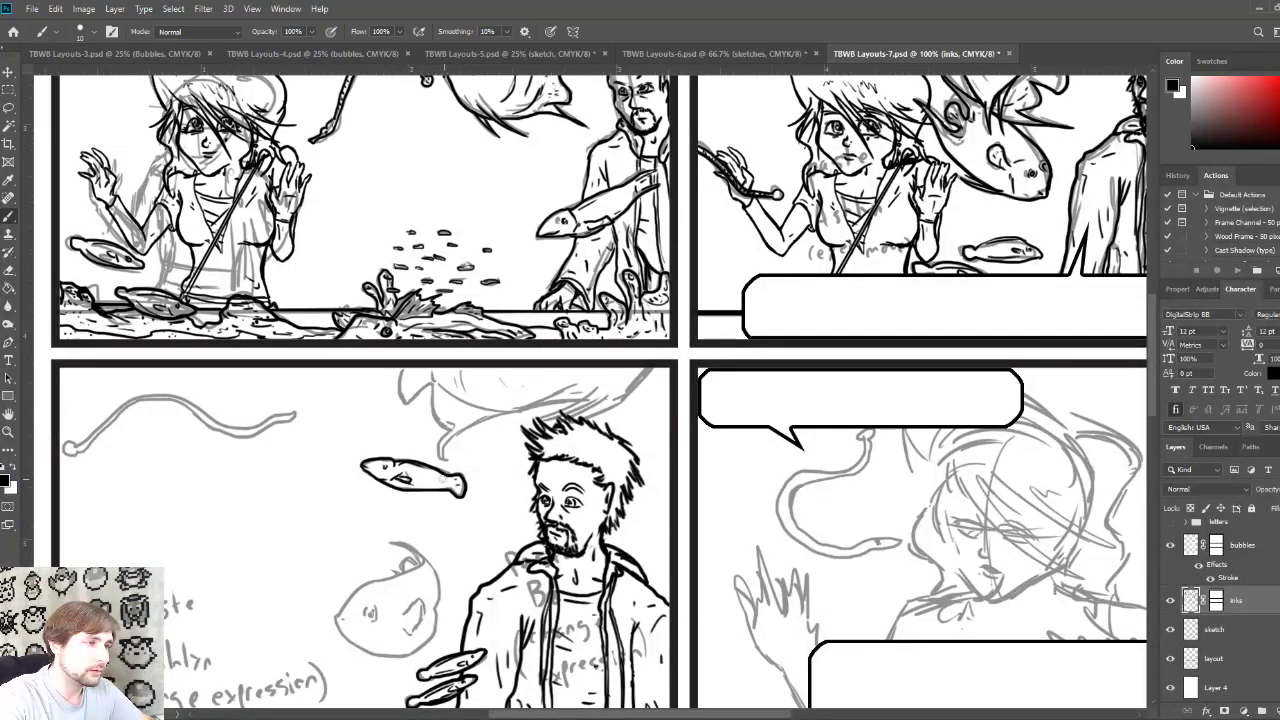
drag(368, 528, 520, 448)
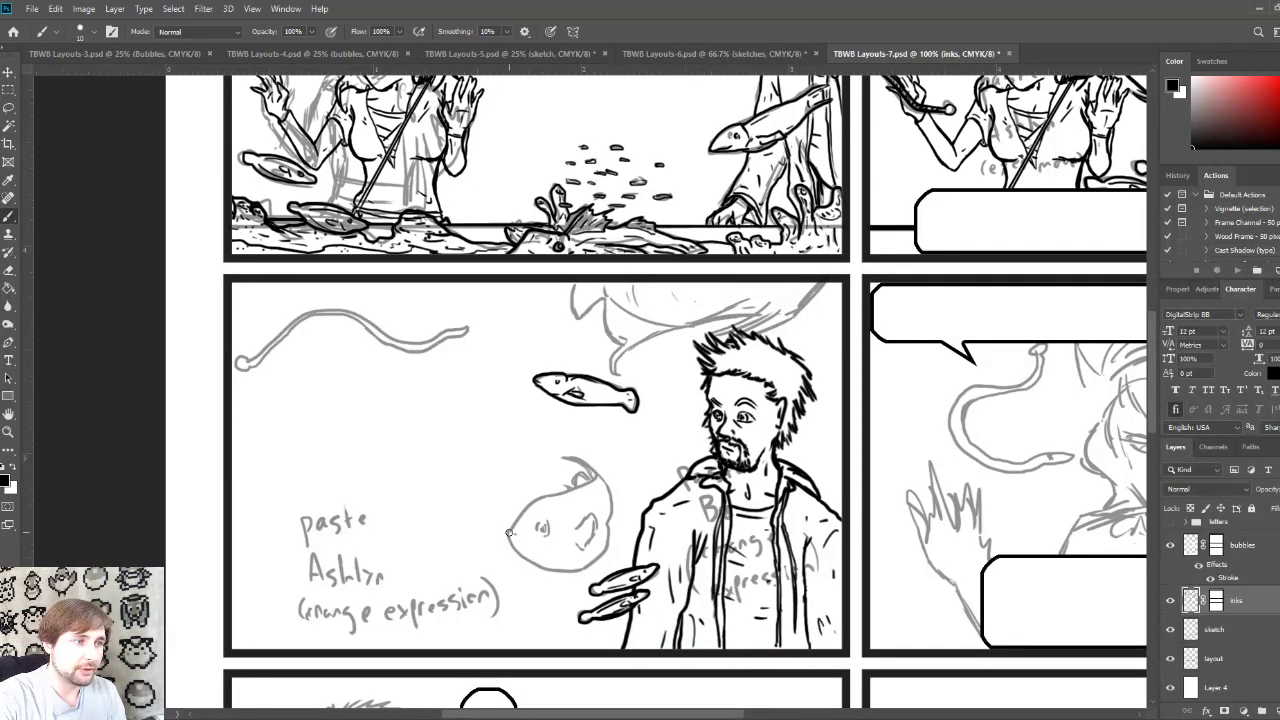
Step: Ink the round fish head's left edge and lower-left curve in black
mouse_move(508, 532)
mouse_down()
mouse_move(540, 494)
mouse_move(598, 474)
mouse_move(574, 458)
mouse_move(604, 482)
mouse_move(605, 555)
mouse_move(586, 570)
mouse_move(550, 577)
mouse_move(510, 532)
mouse_up()
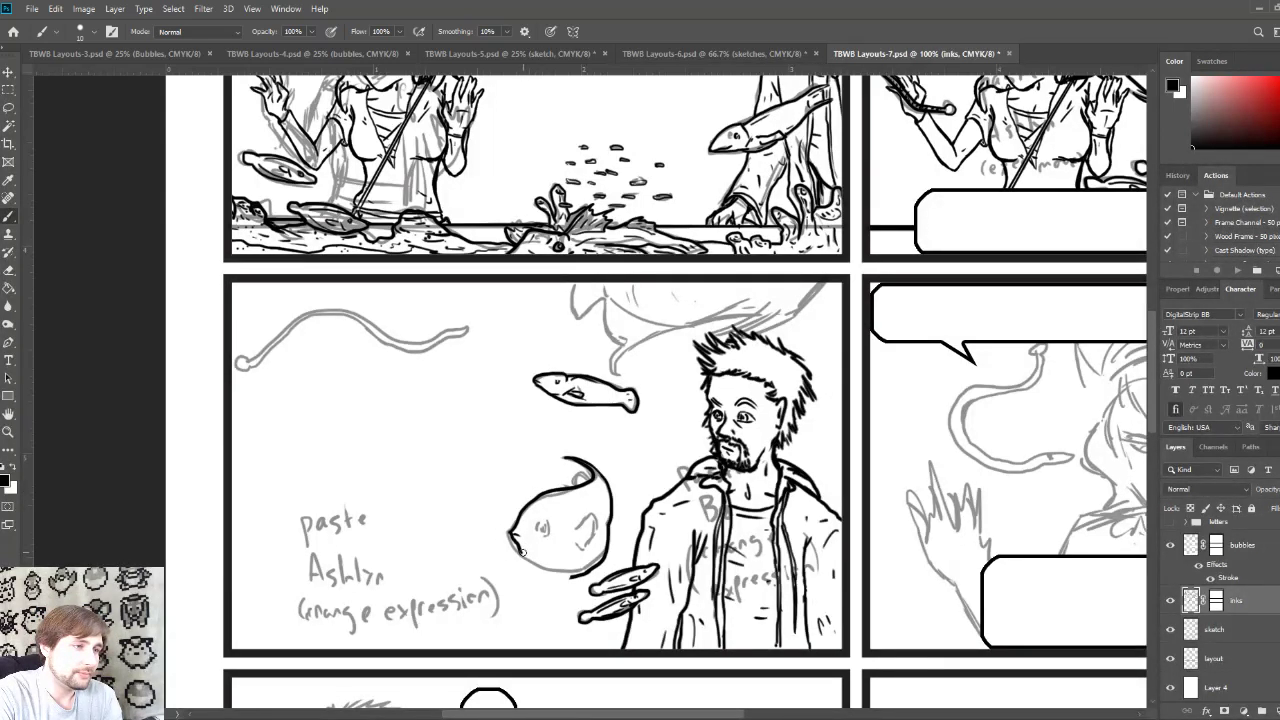
drag(520, 556, 572, 579)
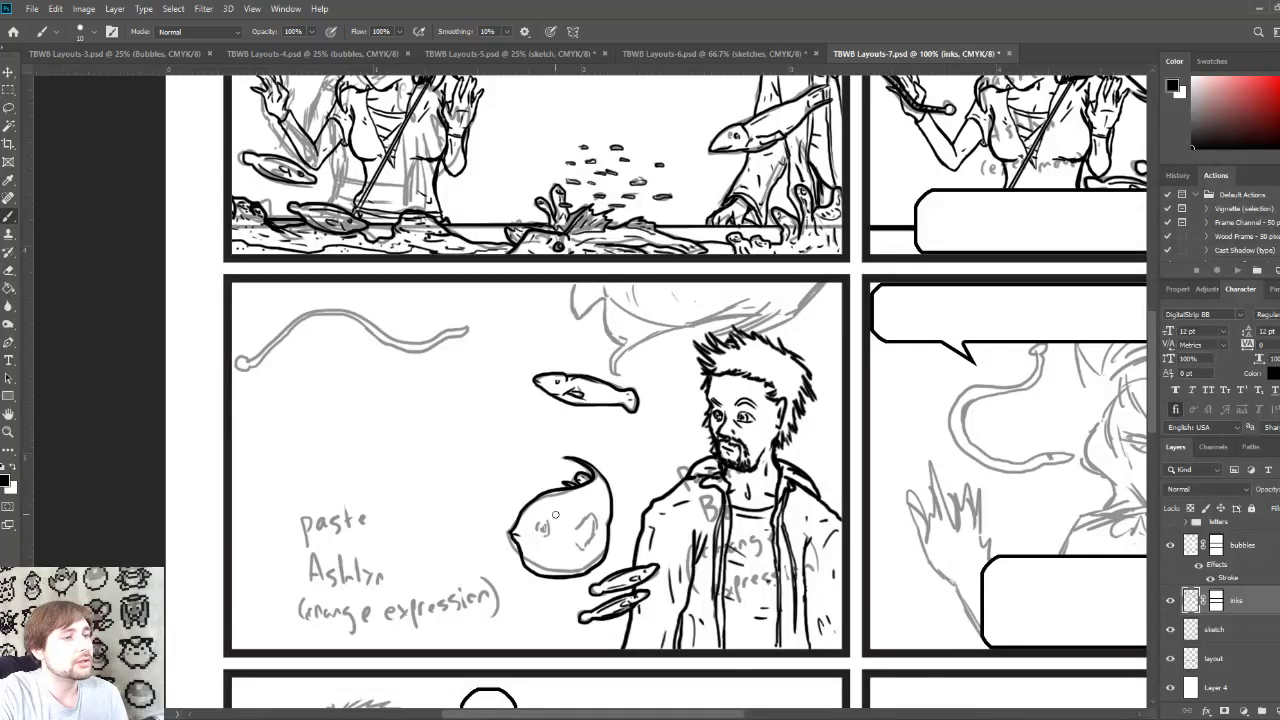
mouse_move(668, 320)
mouse_down()
mouse_move(667, 516)
mouse_move(691, 324)
mouse_up()
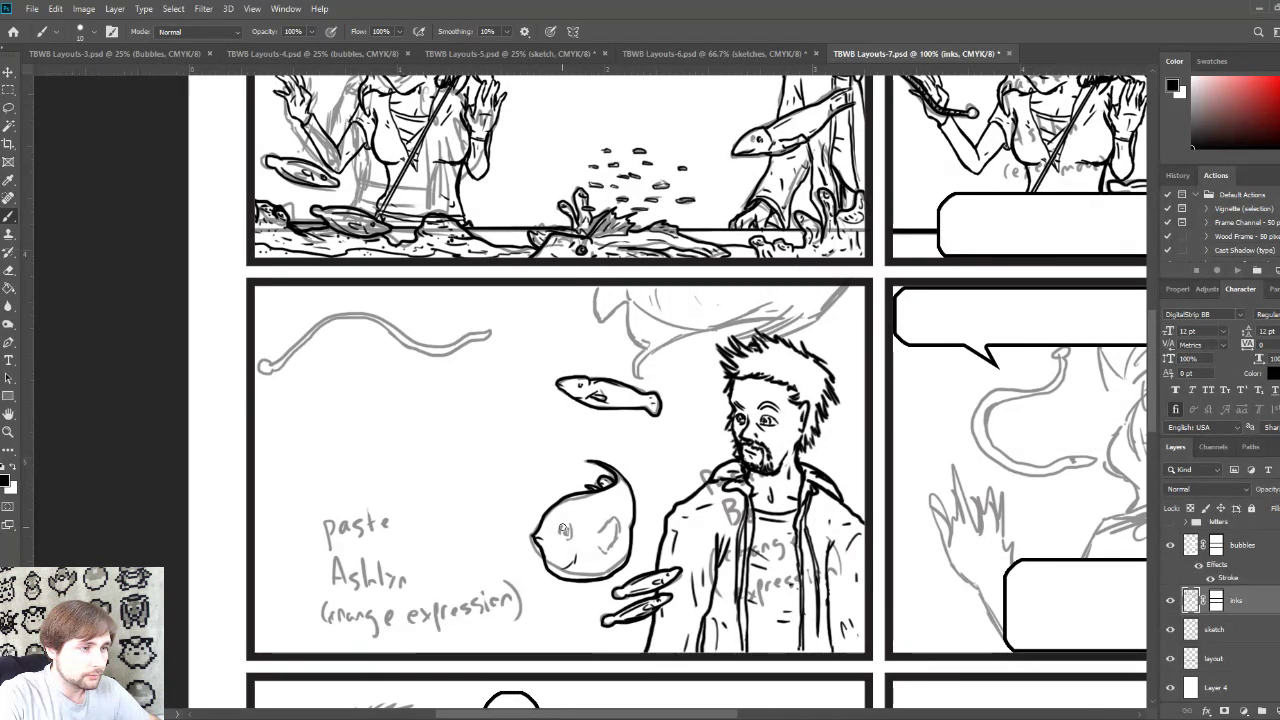
Step: Dot the round fish's eye pupil and trace the grey sketch line on its body
click(565, 527)
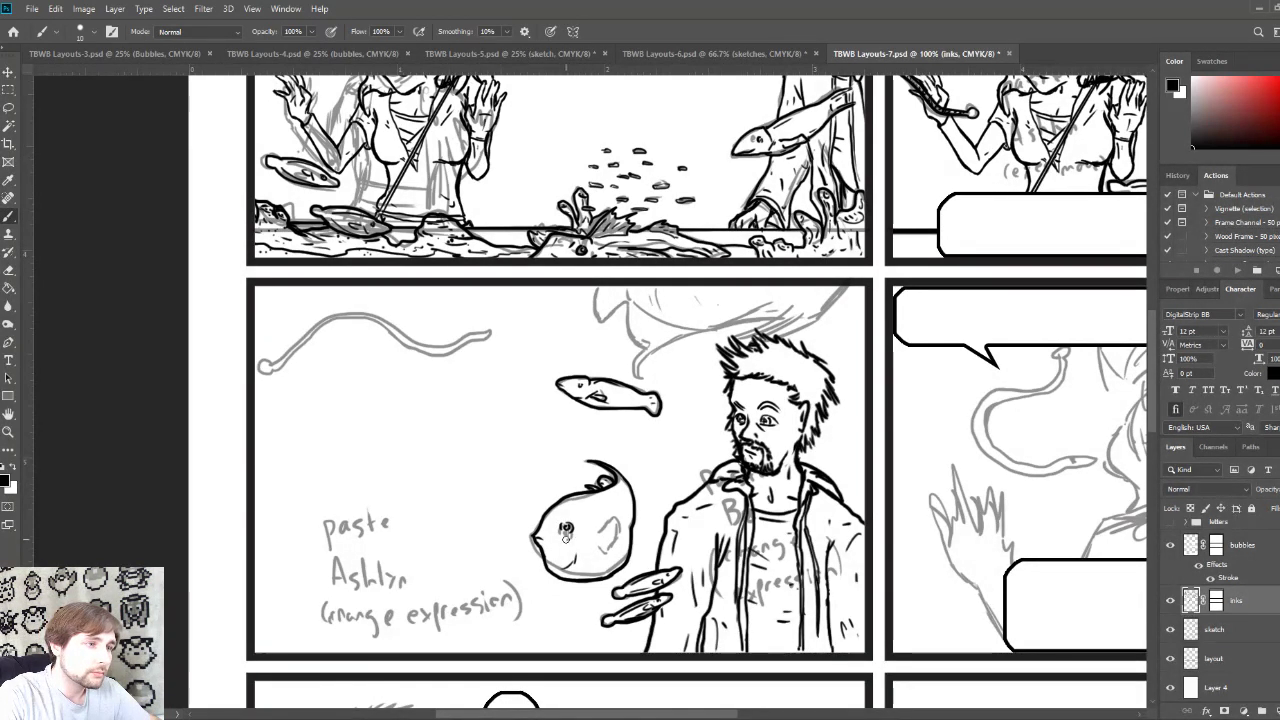
mouse_move(605, 410)
mouse_down()
mouse_move(615, 582)
mouse_move(612, 420)
mouse_up()
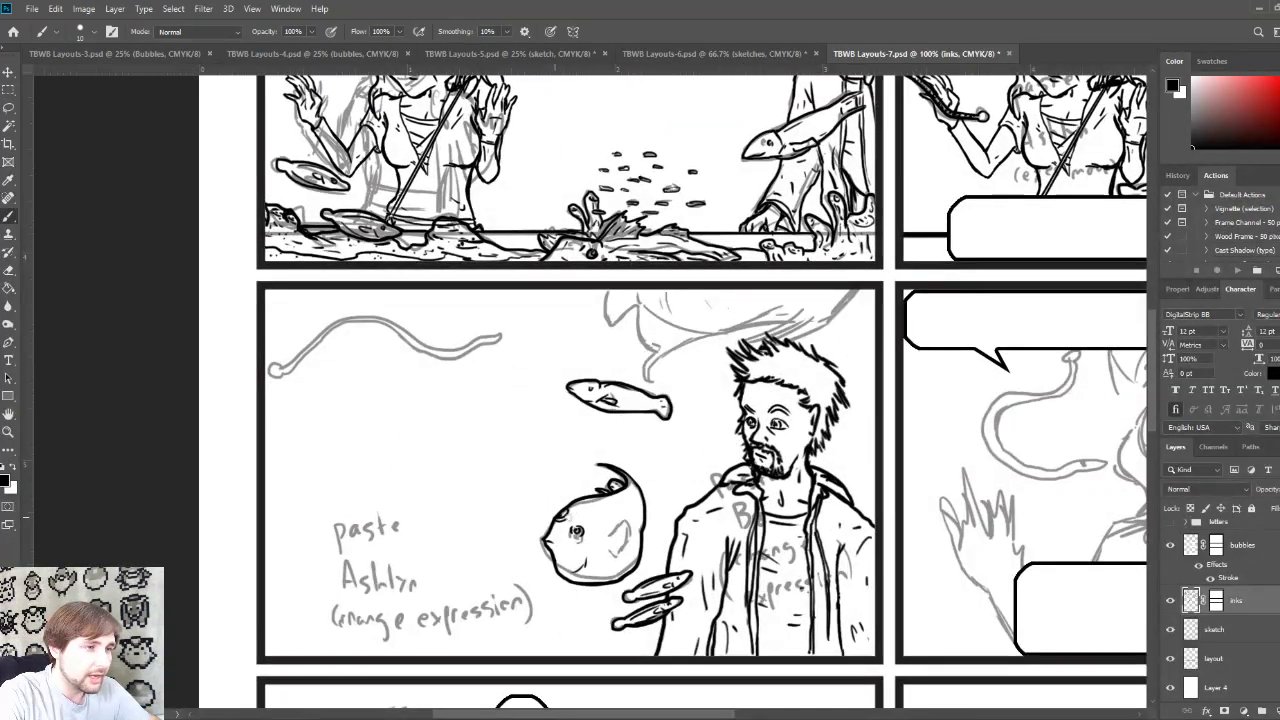
mouse_move(560, 410)
mouse_down()
mouse_move(551, 572)
mouse_move(546, 429)
mouse_up()
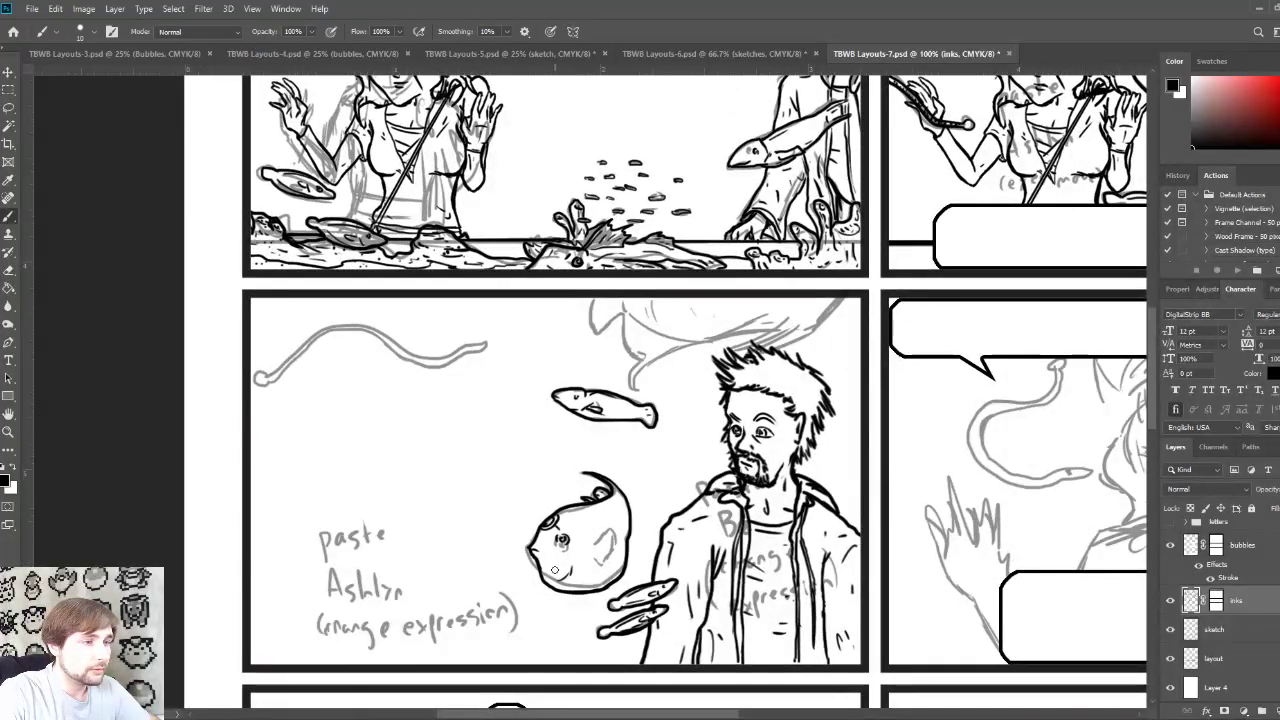
mouse_move(578, 490)
mouse_down()
mouse_move(572, 655)
mouse_move(578, 478)
mouse_up()
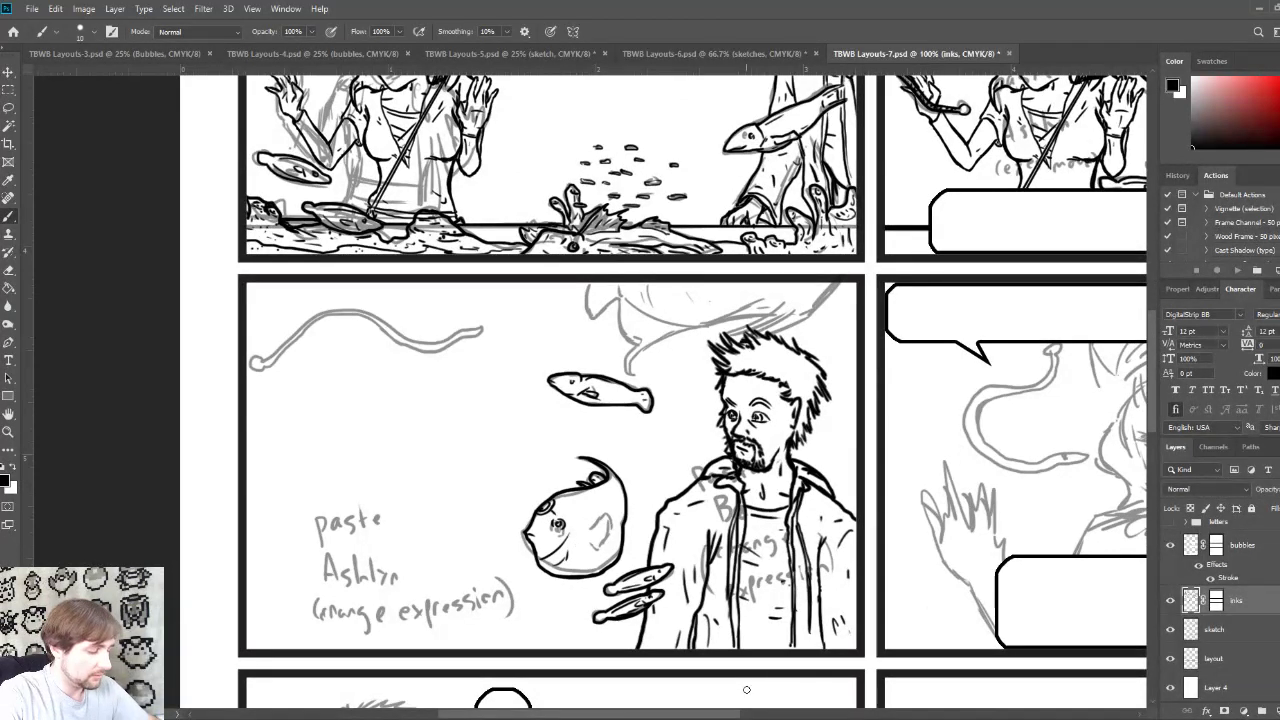
drag(645, 300, 623, 378)
drag(683, 326, 671, 255)
mouse_move(570, 510)
mouse_down()
mouse_move(586, 538)
mouse_move(565, 537)
mouse_up()
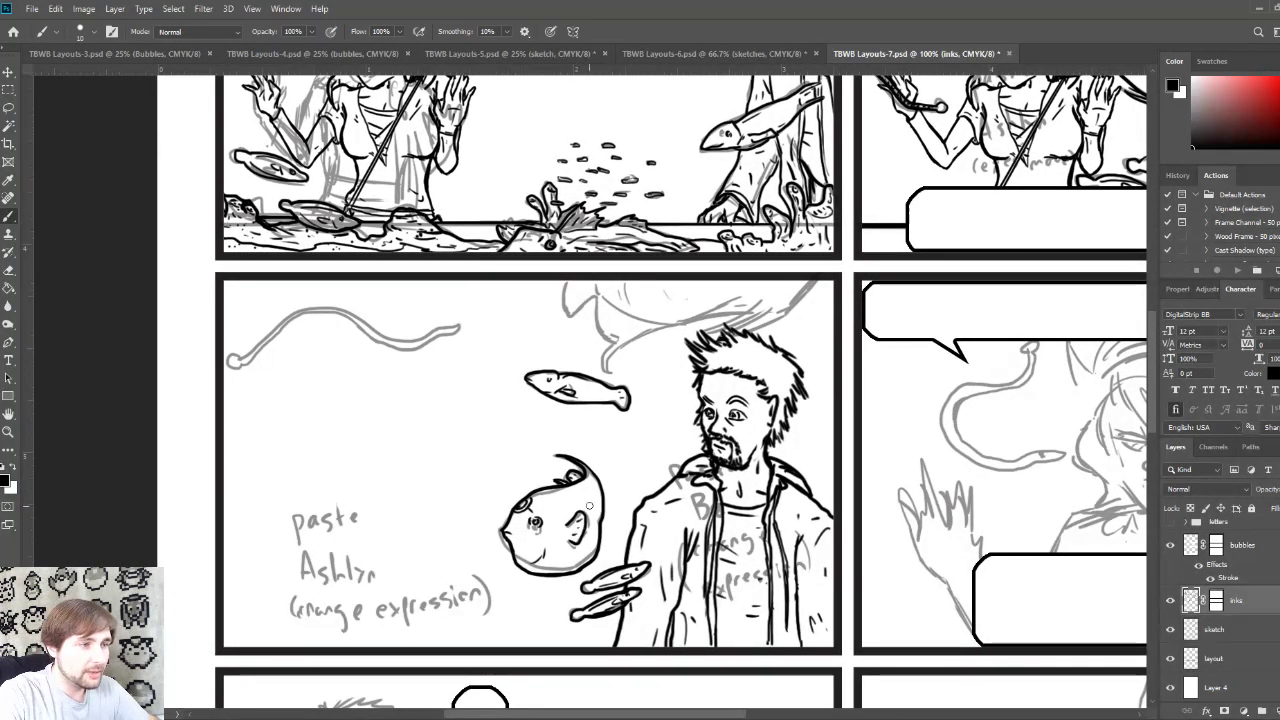
mouse_move(628, 327)
mouse_down()
mouse_move(602, 597)
mouse_move(645, 322)
mouse_up()
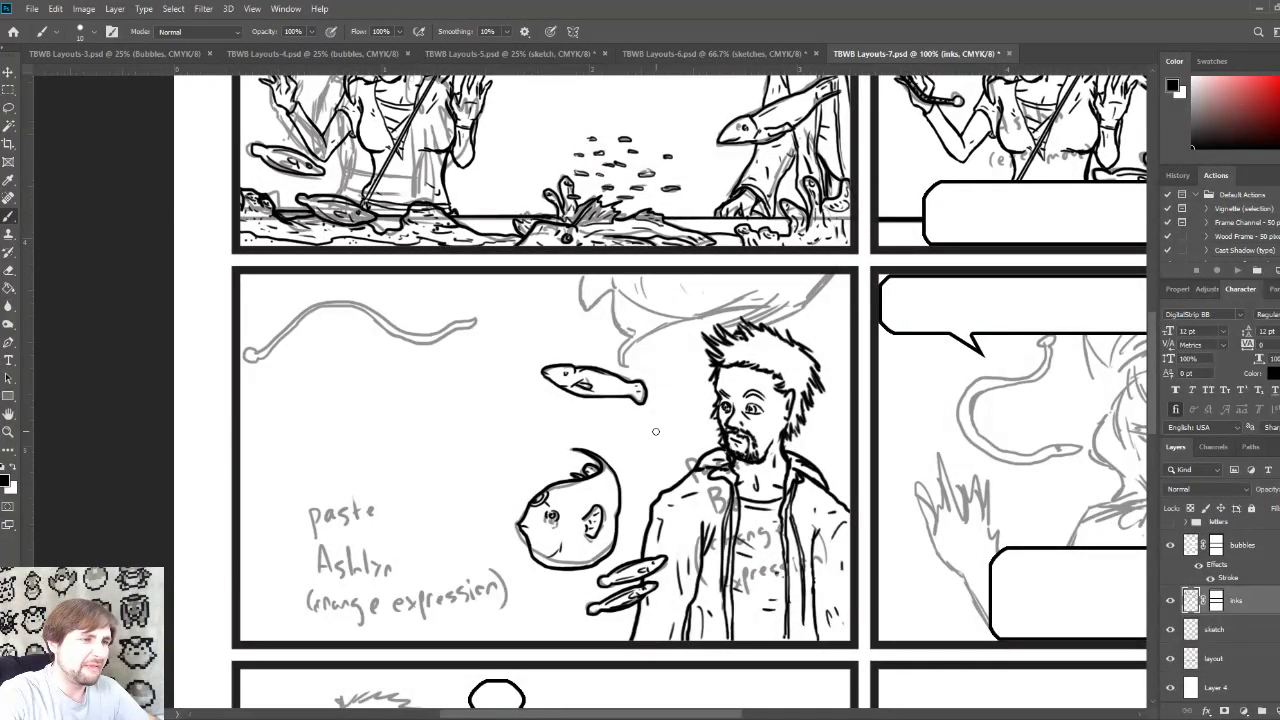
drag(670, 367, 646, 387)
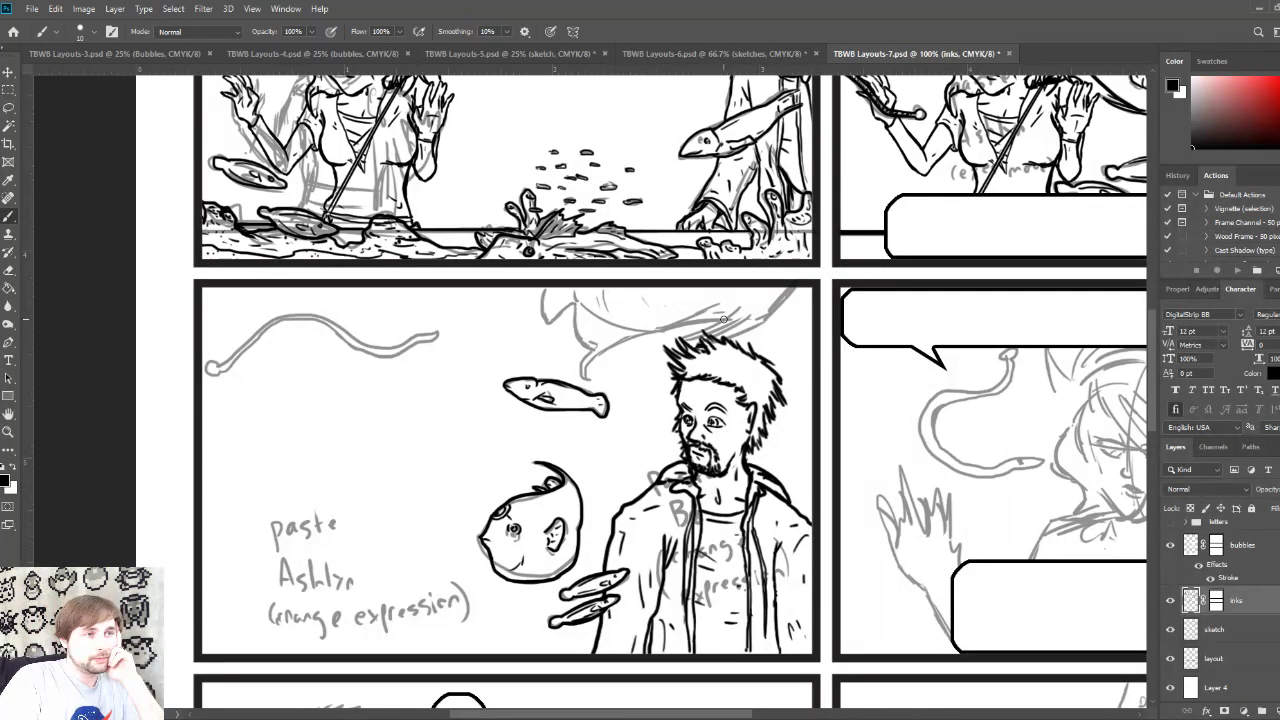
Step: Ink the line near the panel's top edge and the hooked curve above the small fish
drag(725, 318, 621, 343)
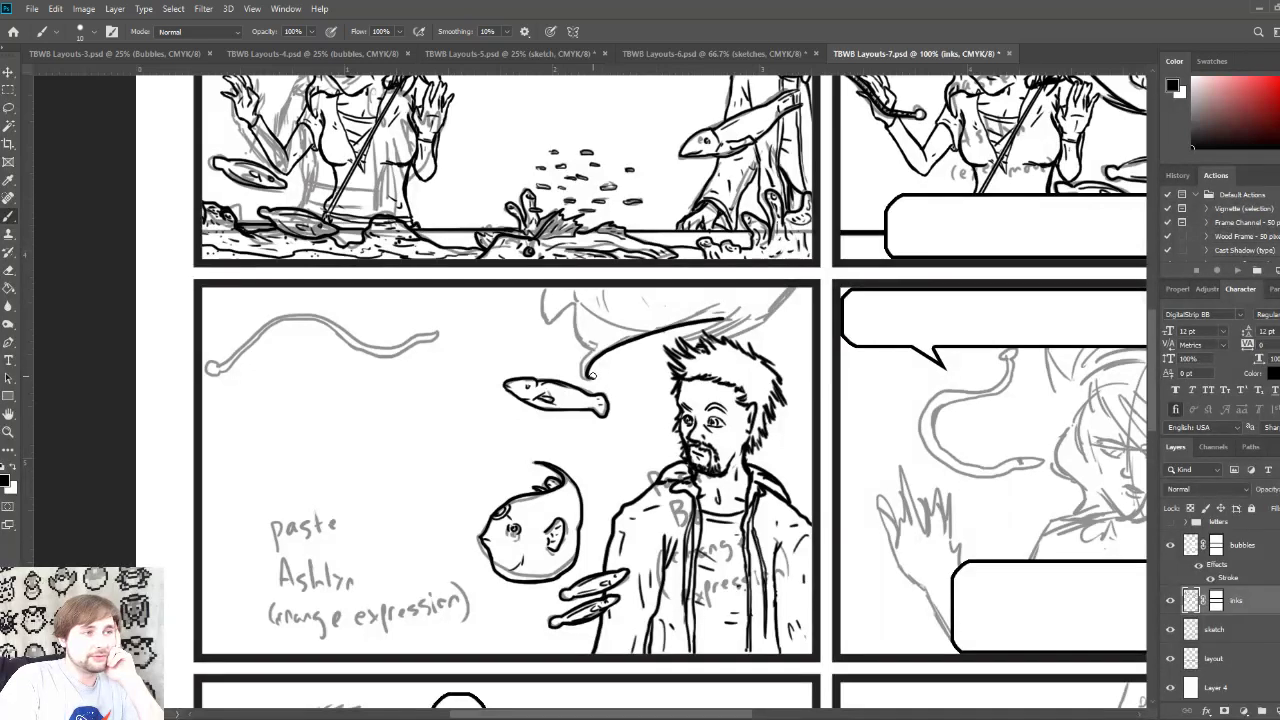
drag(583, 372, 602, 345)
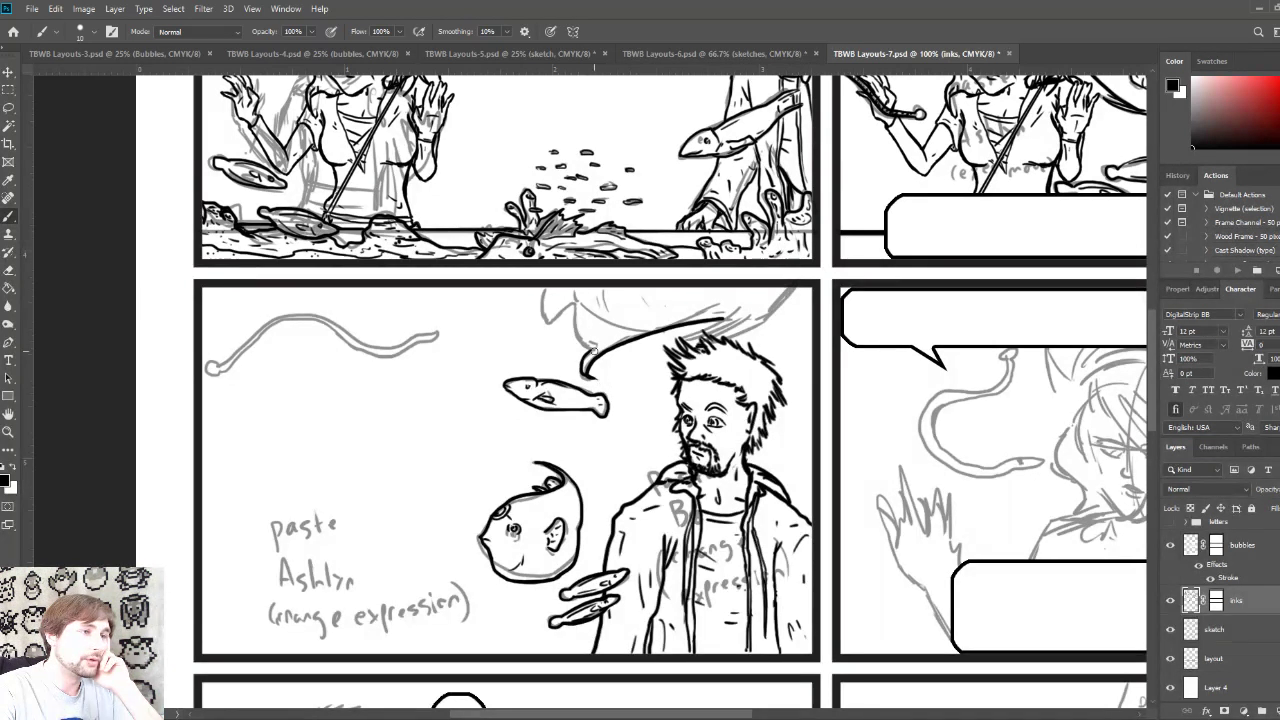
mouse_move(582, 342)
mouse_down()
mouse_move(570, 304)
mouse_move(548, 320)
mouse_move(542, 289)
mouse_up()
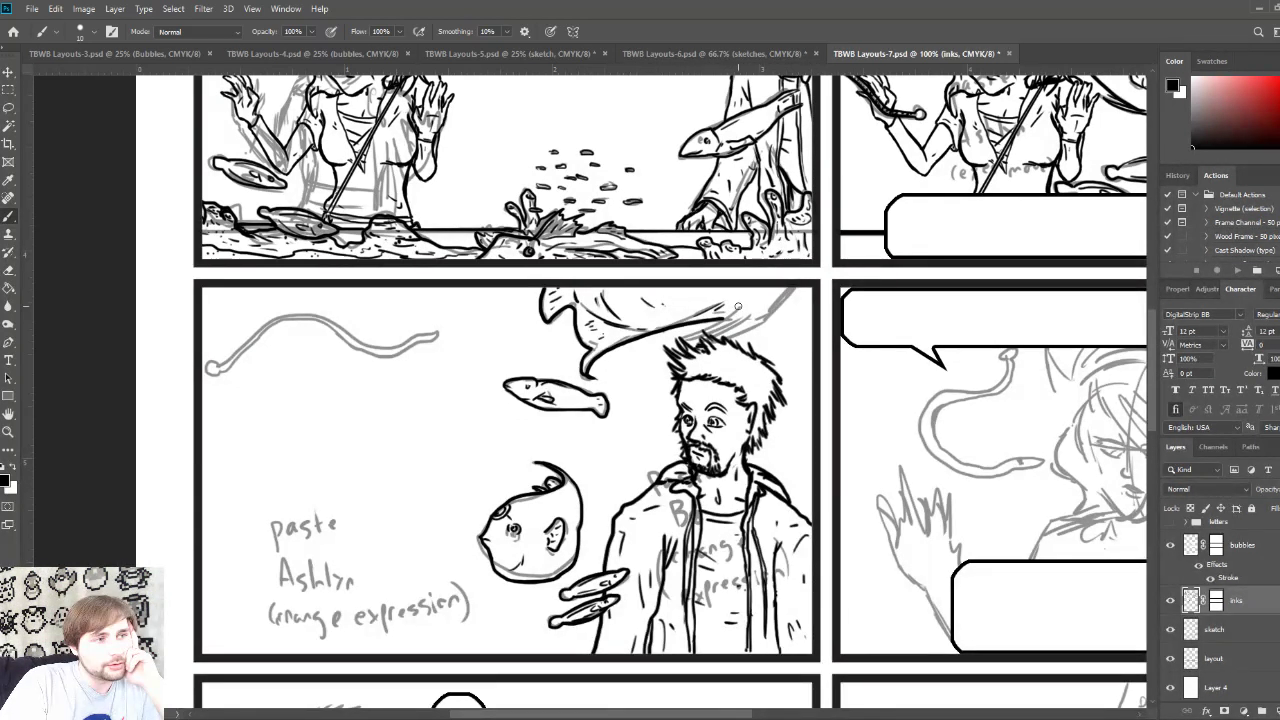
Step: Ink and thicken the big fish's lower outline above the man's hair
mouse_move(740, 306)
mouse_down()
mouse_move(669, 337)
mouse_move(777, 296)
mouse_up()
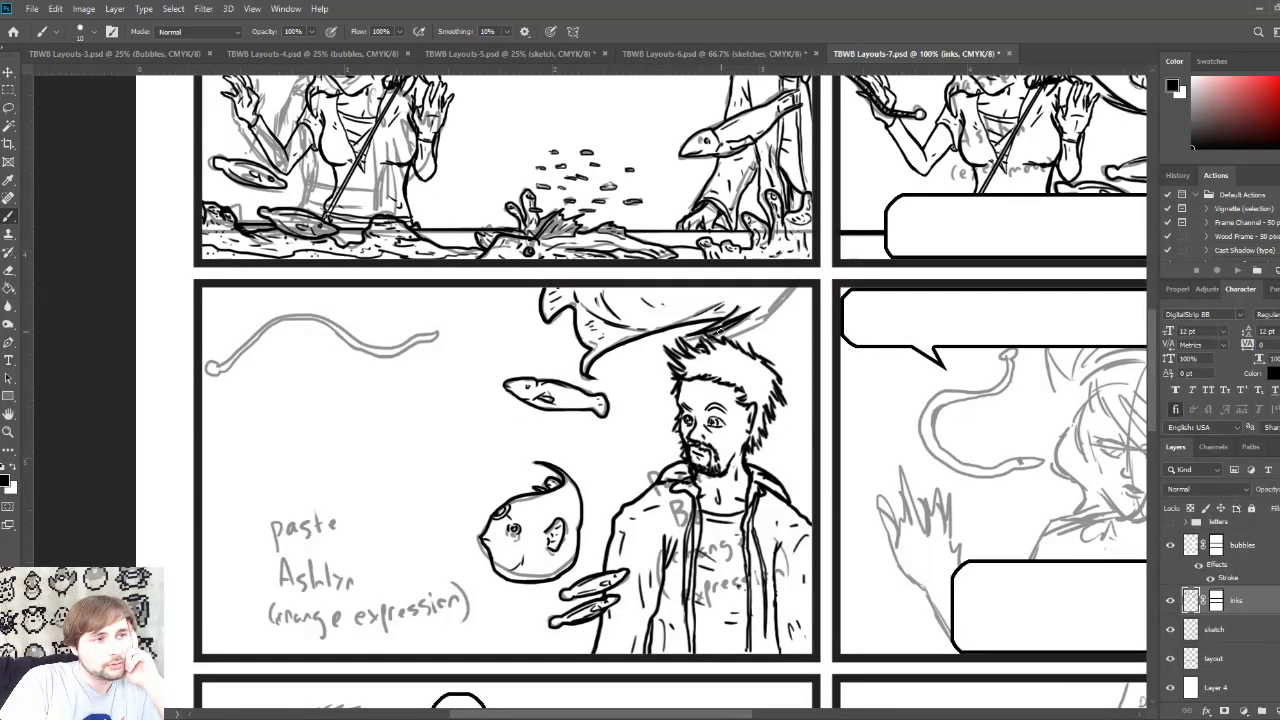
mouse_move(721, 333)
mouse_down()
mouse_move(777, 305)
mouse_move(764, 318)
mouse_move(787, 295)
mouse_up()
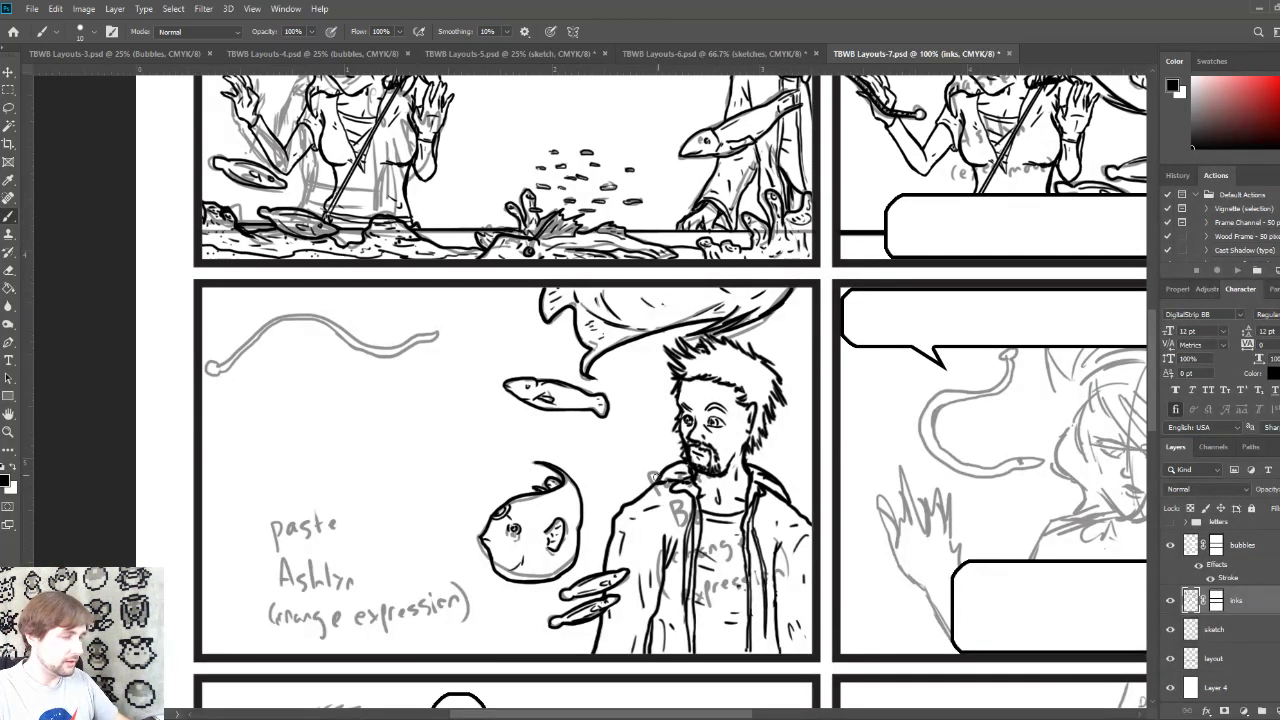
drag(654, 491, 820, 474)
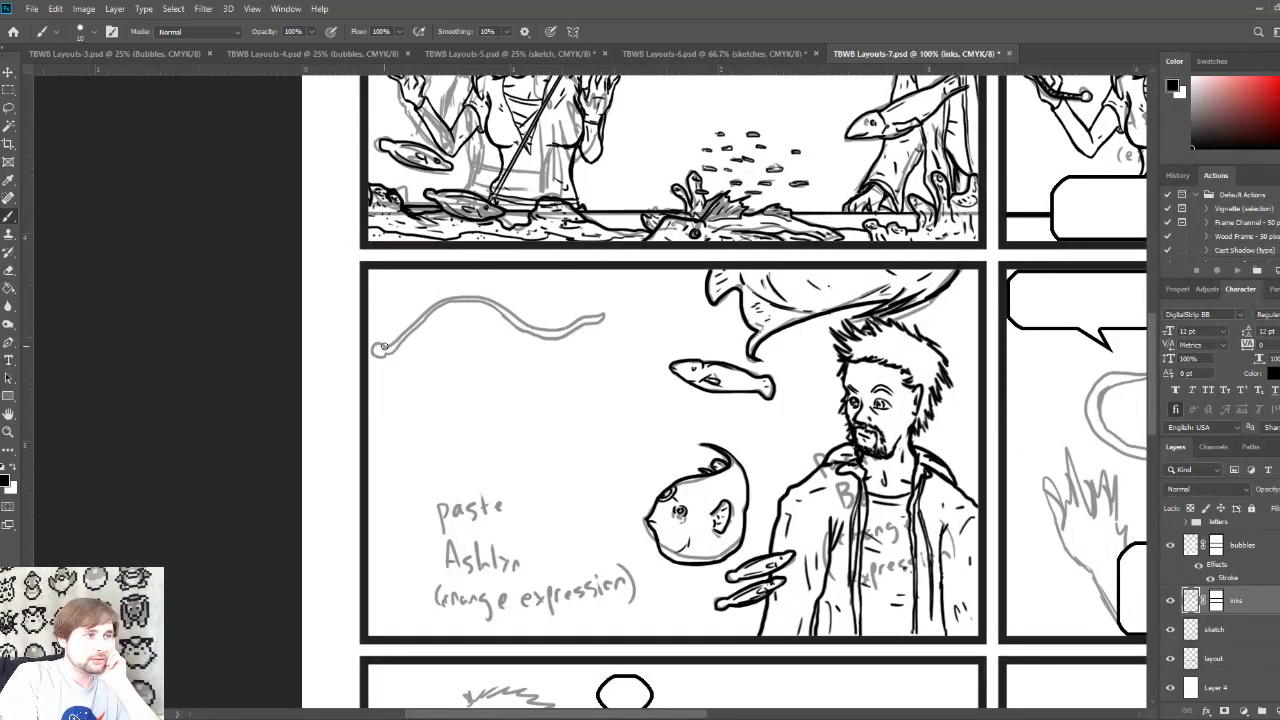
Step: Ink the eel's tail circle and wavy body to its head, boldening the first segment
mouse_move(383, 345)
mouse_down()
mouse_move(369, 352)
mouse_move(386, 358)
mouse_move(384, 346)
mouse_up()
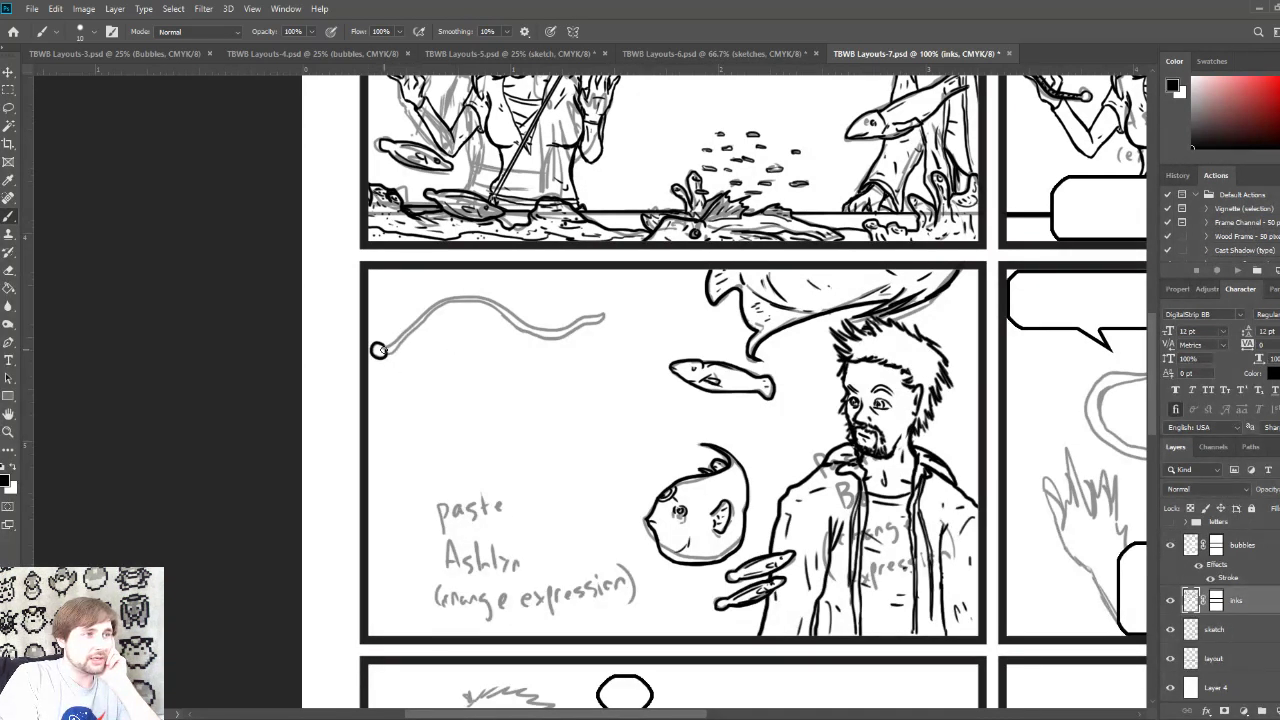
mouse_move(380, 347)
mouse_down()
mouse_move(447, 298)
mouse_move(538, 332)
mouse_move(602, 316)
mouse_move(574, 320)
mouse_move(605, 307)
mouse_up()
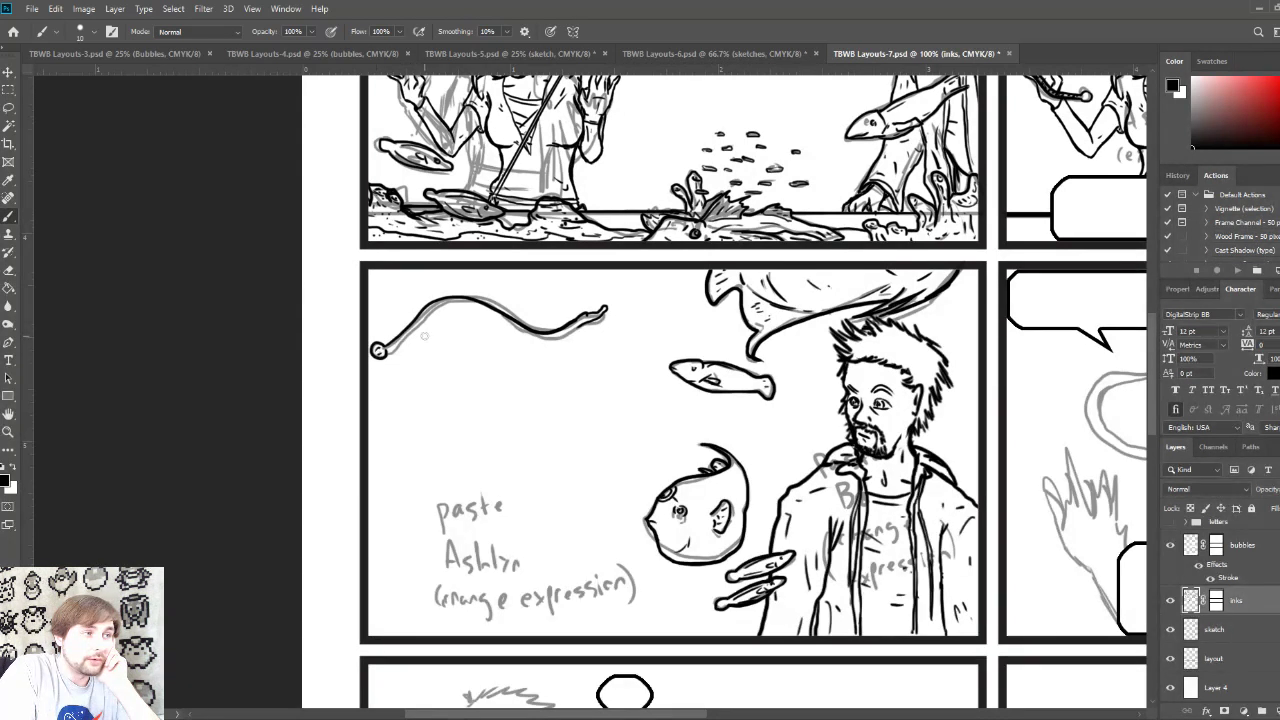
drag(379, 349, 458, 300)
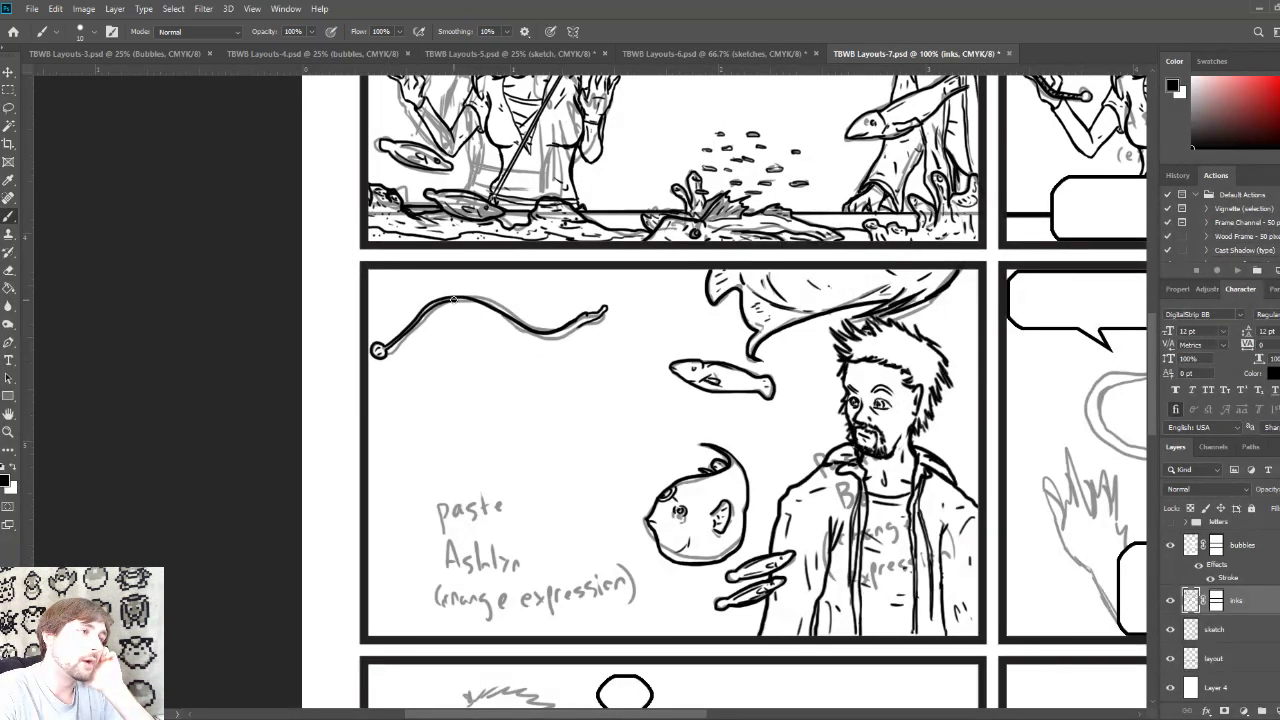
mouse_move(455, 299)
mouse_down()
mouse_move(526, 336)
mouse_move(564, 334)
mouse_up()
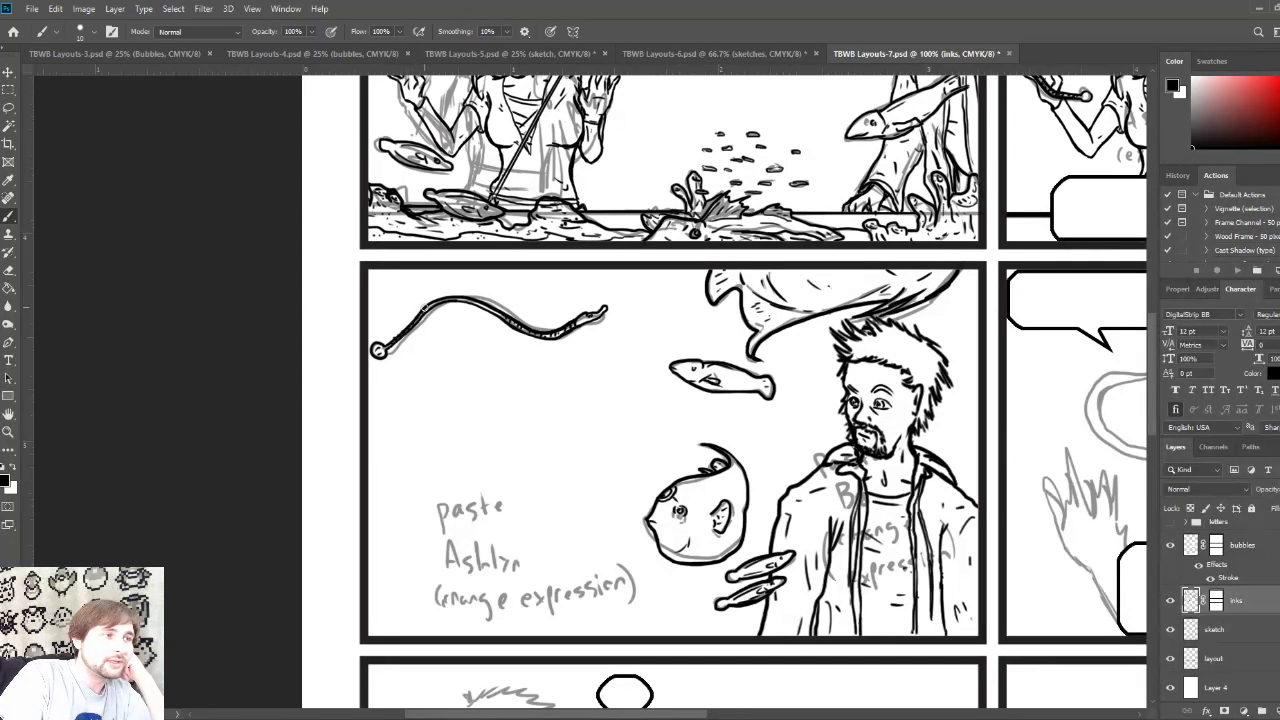
drag(462, 300, 484, 304)
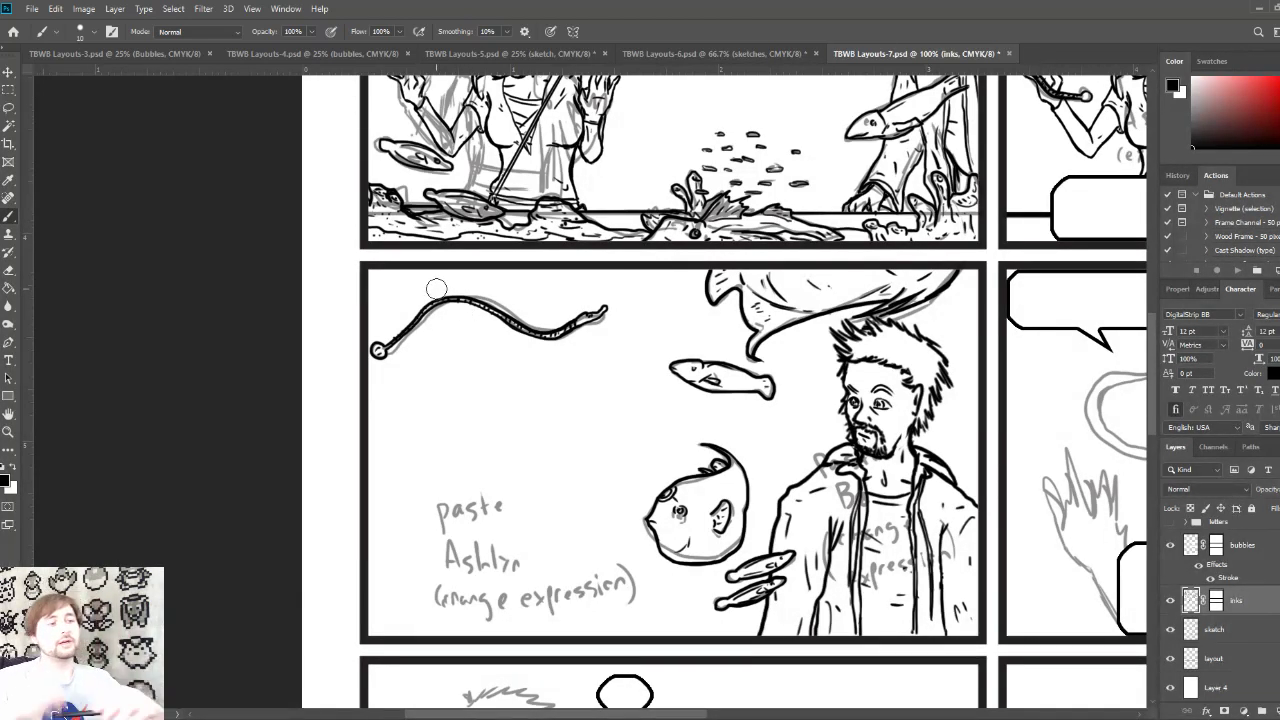
key(bracketleft)
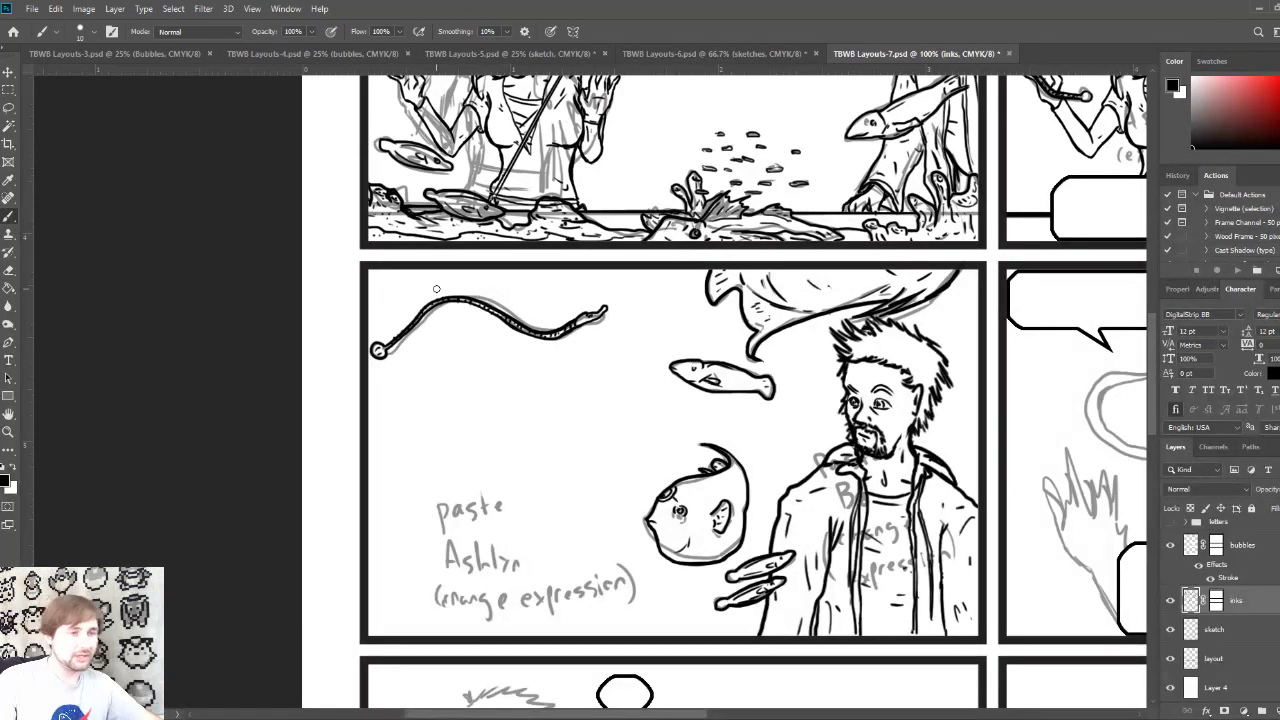
scroll(436, 289, up, 1)
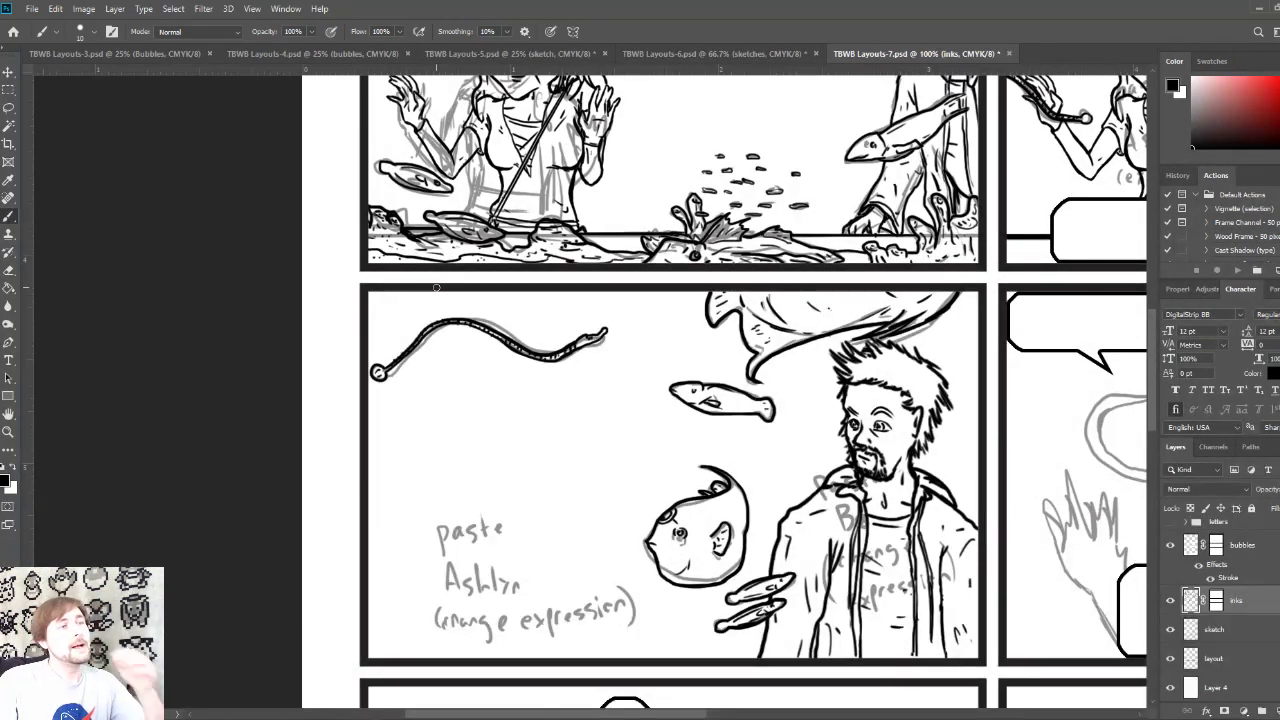
Step: On the sketch layer, erase the pencilled note lettering from the empty lower panel
scroll(436, 289, down, 1)
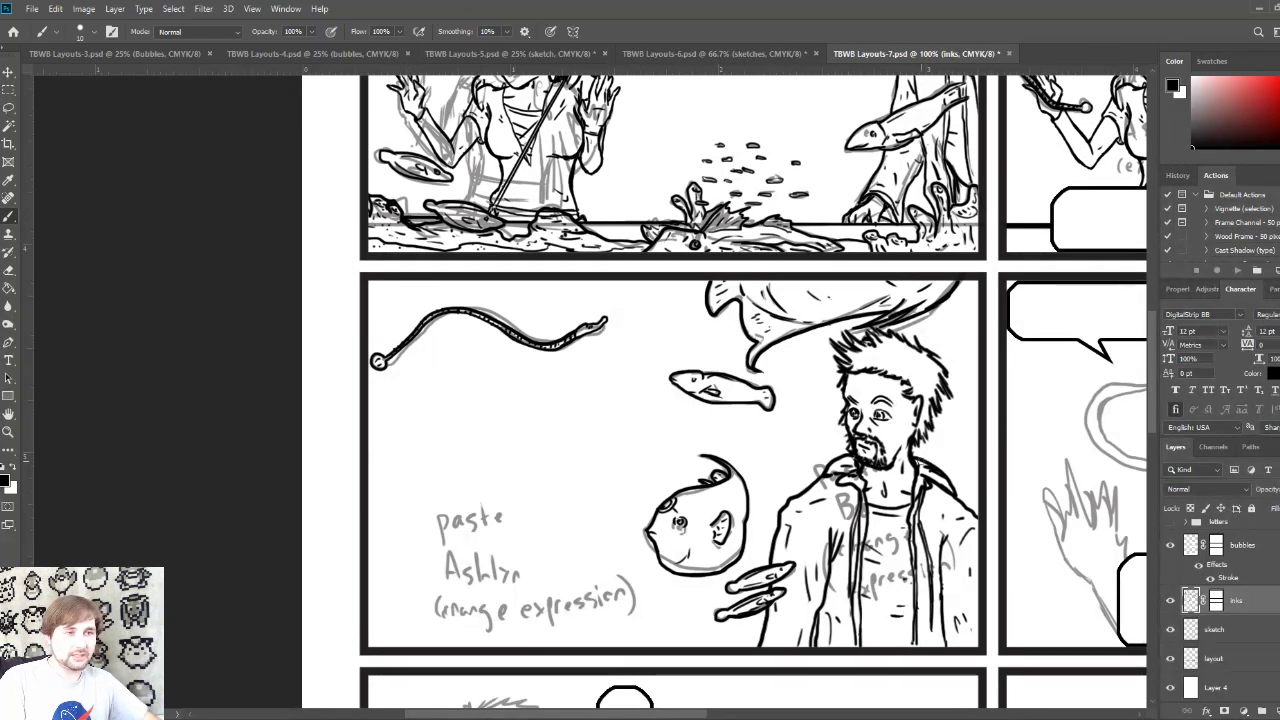
mouse_move(979, 352)
mouse_down()
mouse_move(753, 560)
mouse_move(795, 567)
mouse_move(671, 537)
mouse_move(672, 526)
mouse_move(684, 539)
mouse_move(809, 334)
mouse_up()
click(1203, 628)
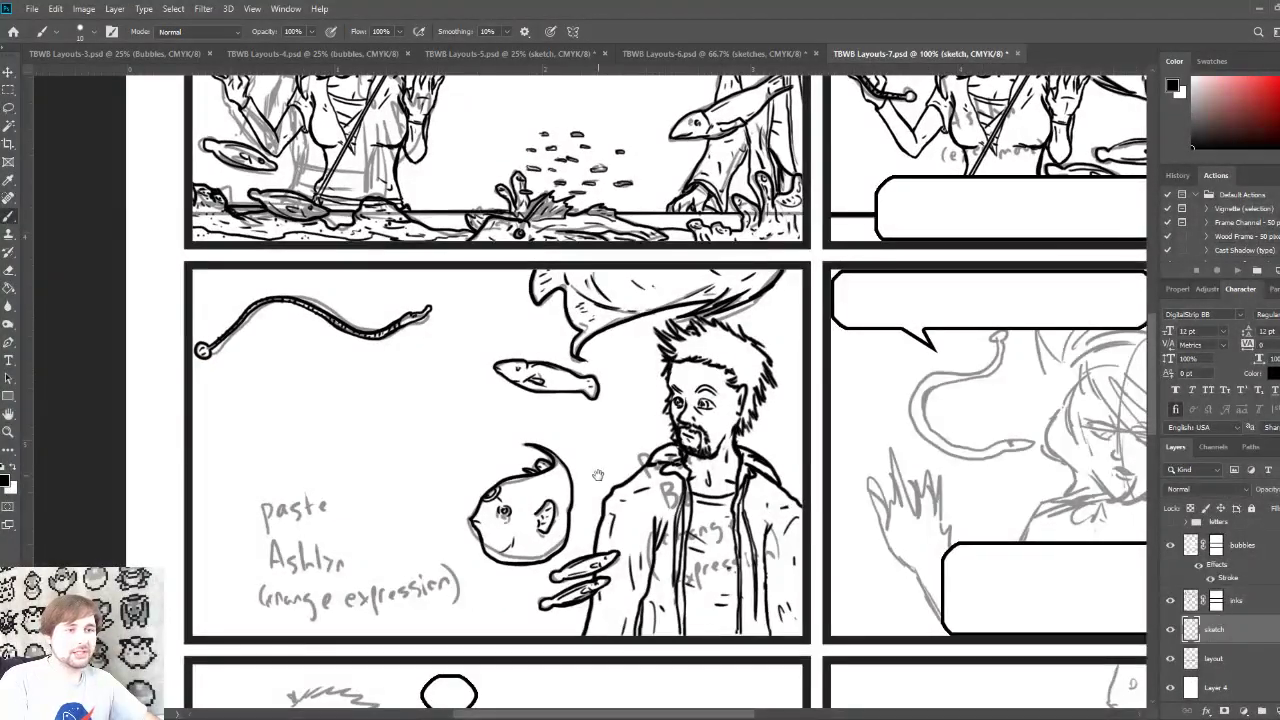
drag(598, 475, 697, 434)
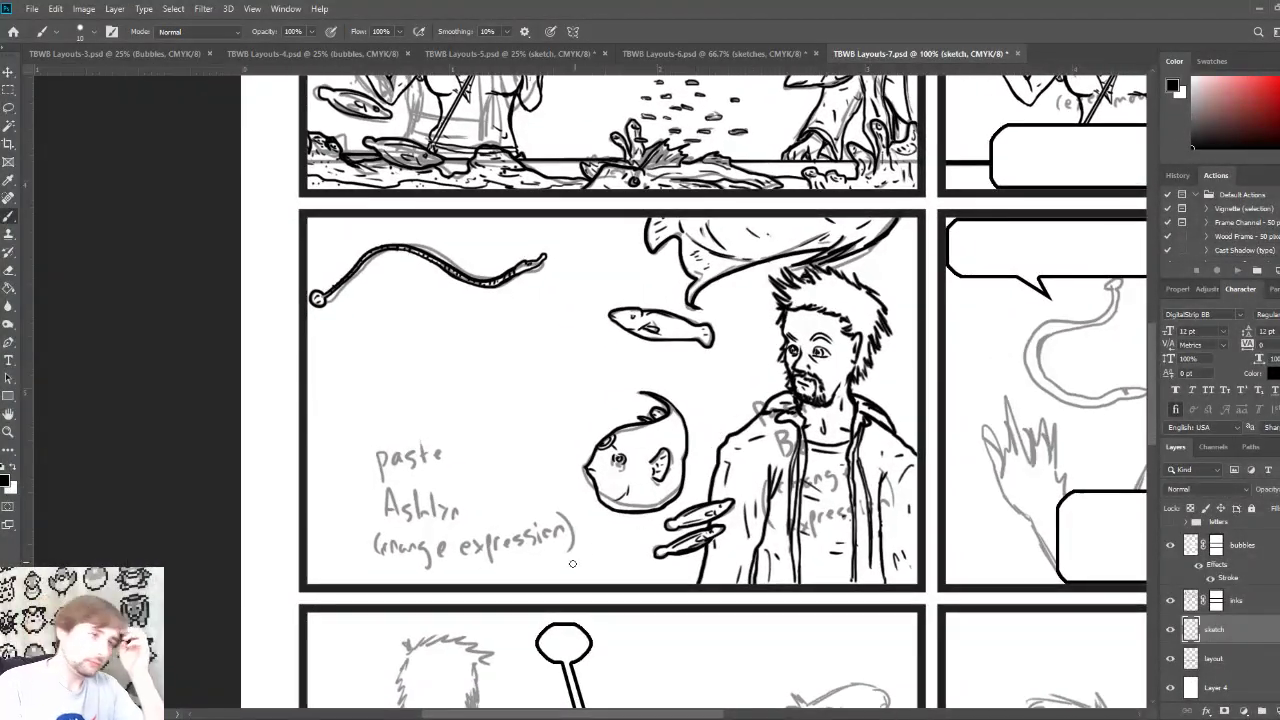
key(e)
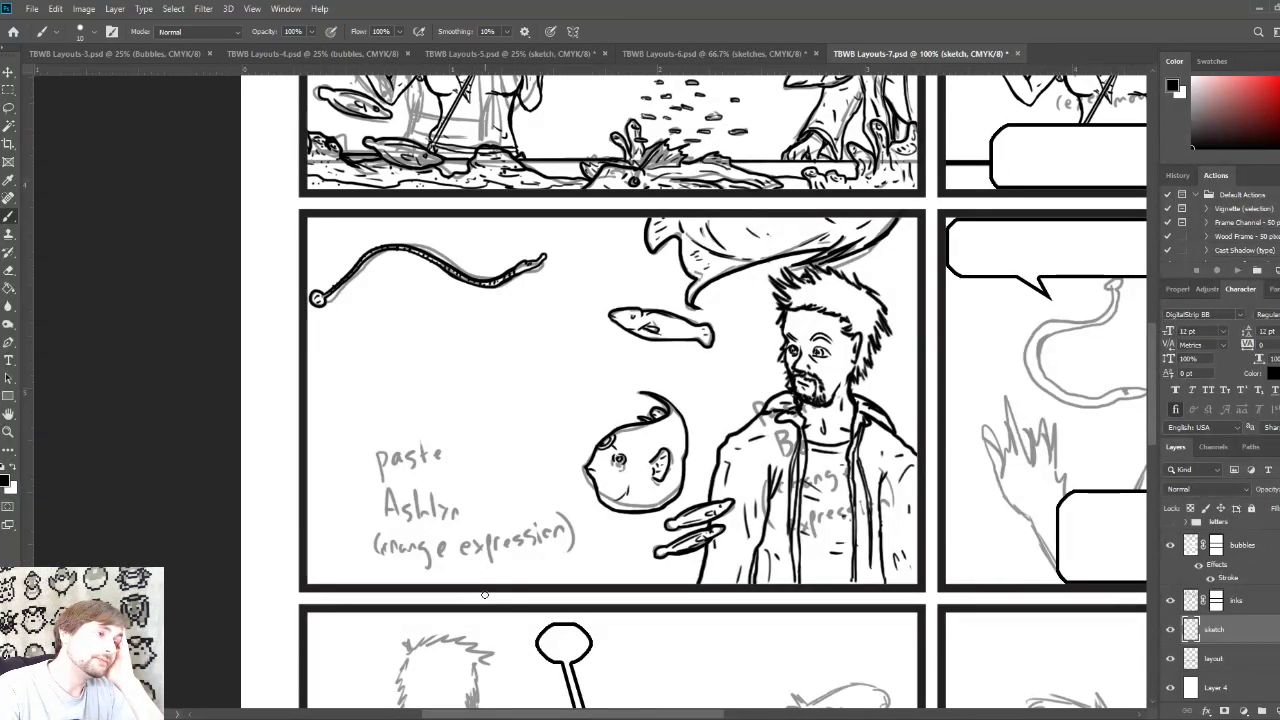
mouse_move(414, 556)
mouse_down()
mouse_move(380, 510)
mouse_move(377, 437)
mouse_move(368, 463)
mouse_move(412, 564)
mouse_move(434, 582)
mouse_move(402, 447)
mouse_move(500, 578)
mouse_move(502, 499)
mouse_move(550, 535)
mouse_move(528, 548)
mouse_move(554, 531)
mouse_up()
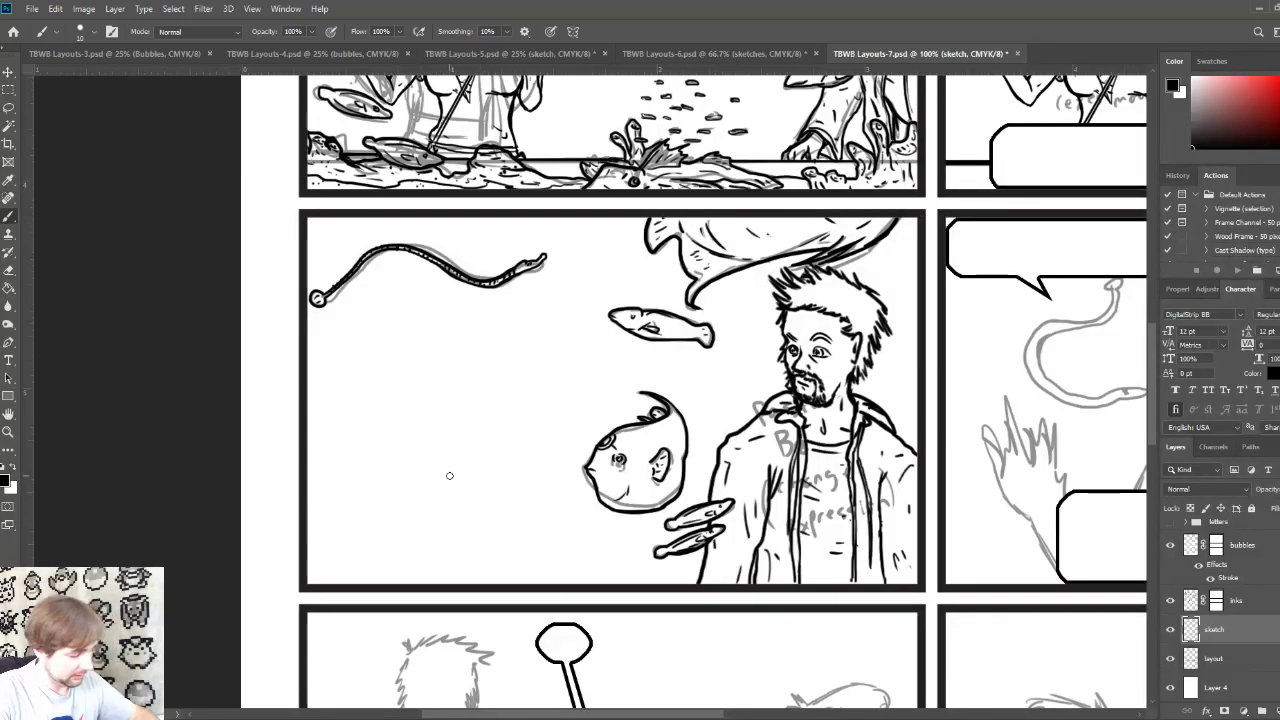
Step: Undo the test stroke and sketch-layer fading, then add a new Layer 5 above the sketch
drag(449, 471, 446, 490)
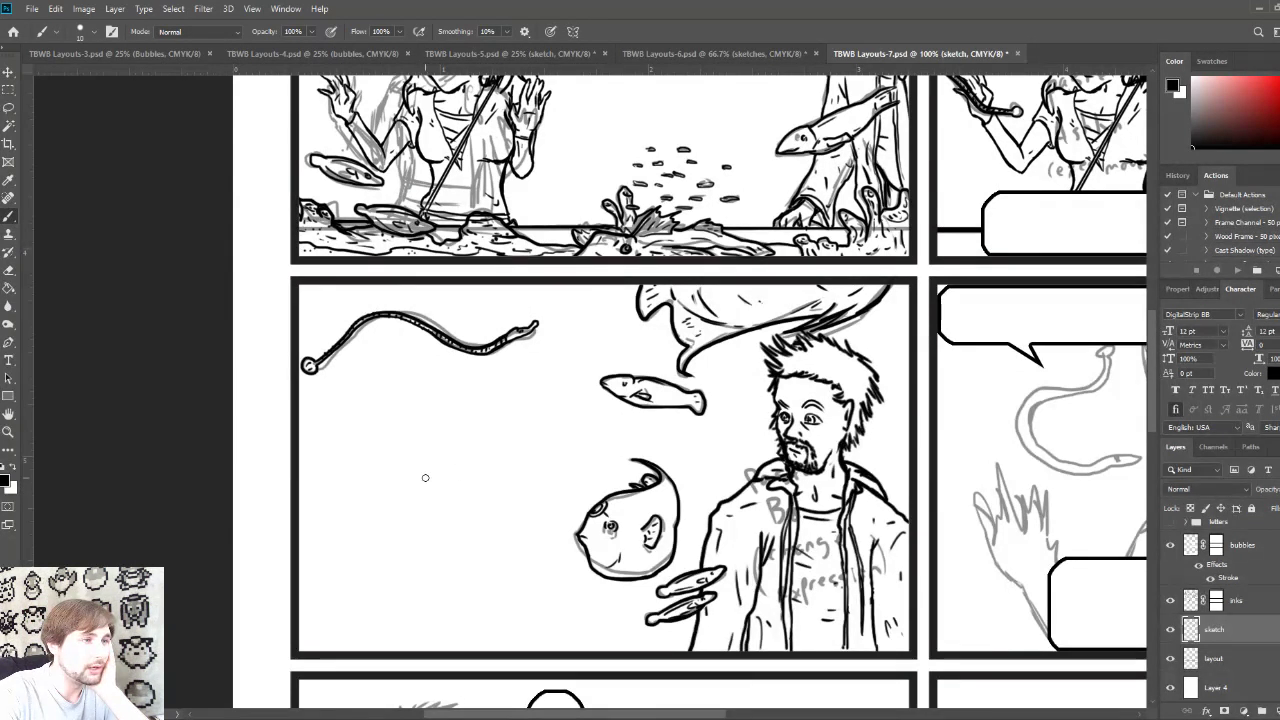
drag(415, 465, 437, 491)
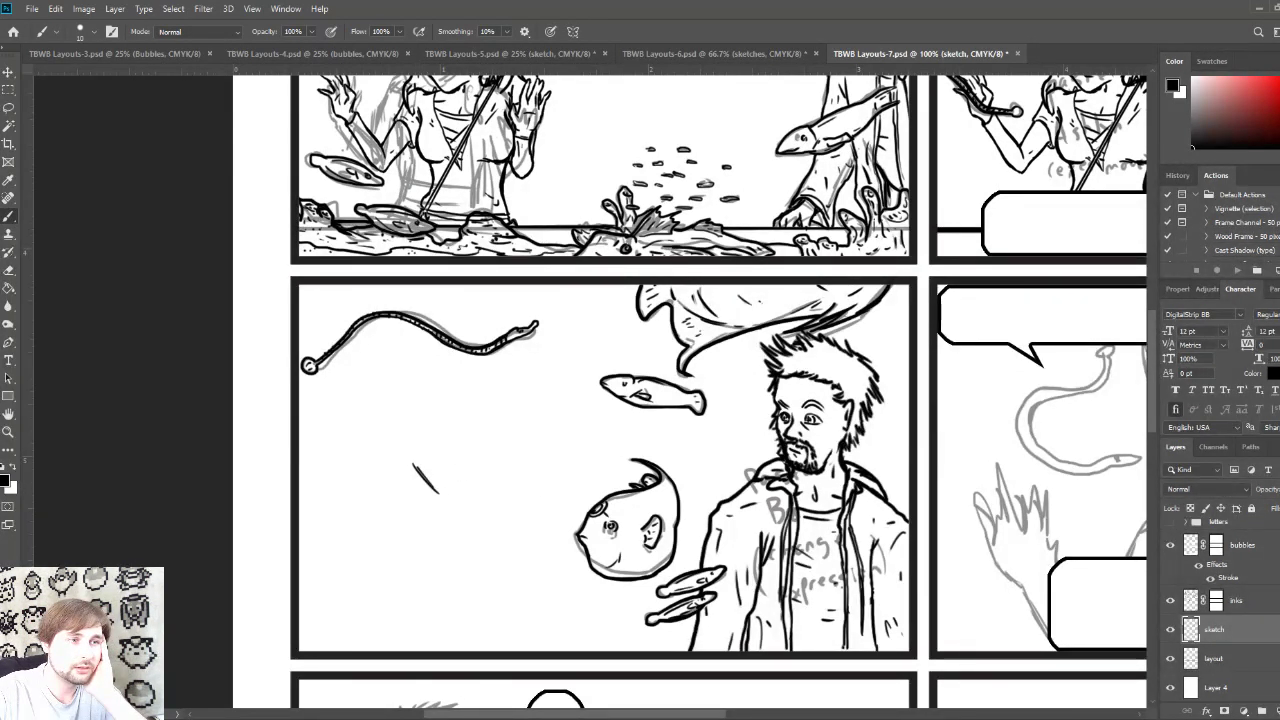
drag(1275, 508, 1272, 508)
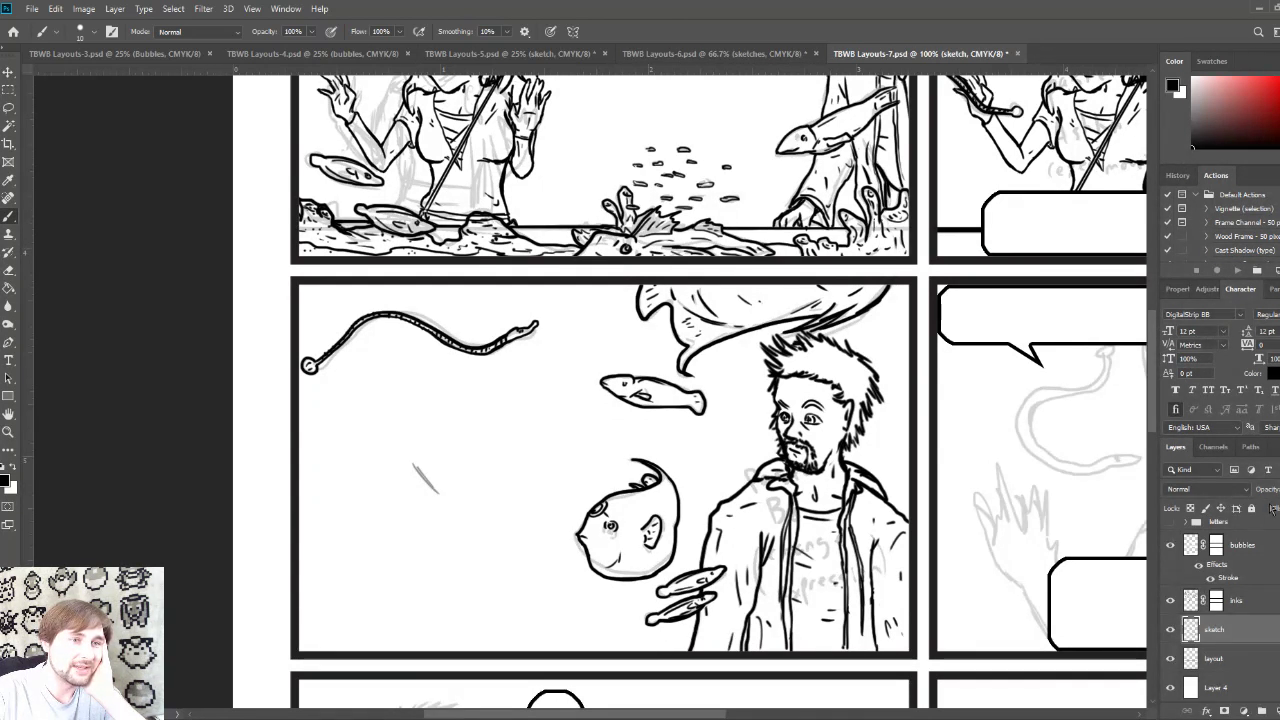
key(ctrl+z)
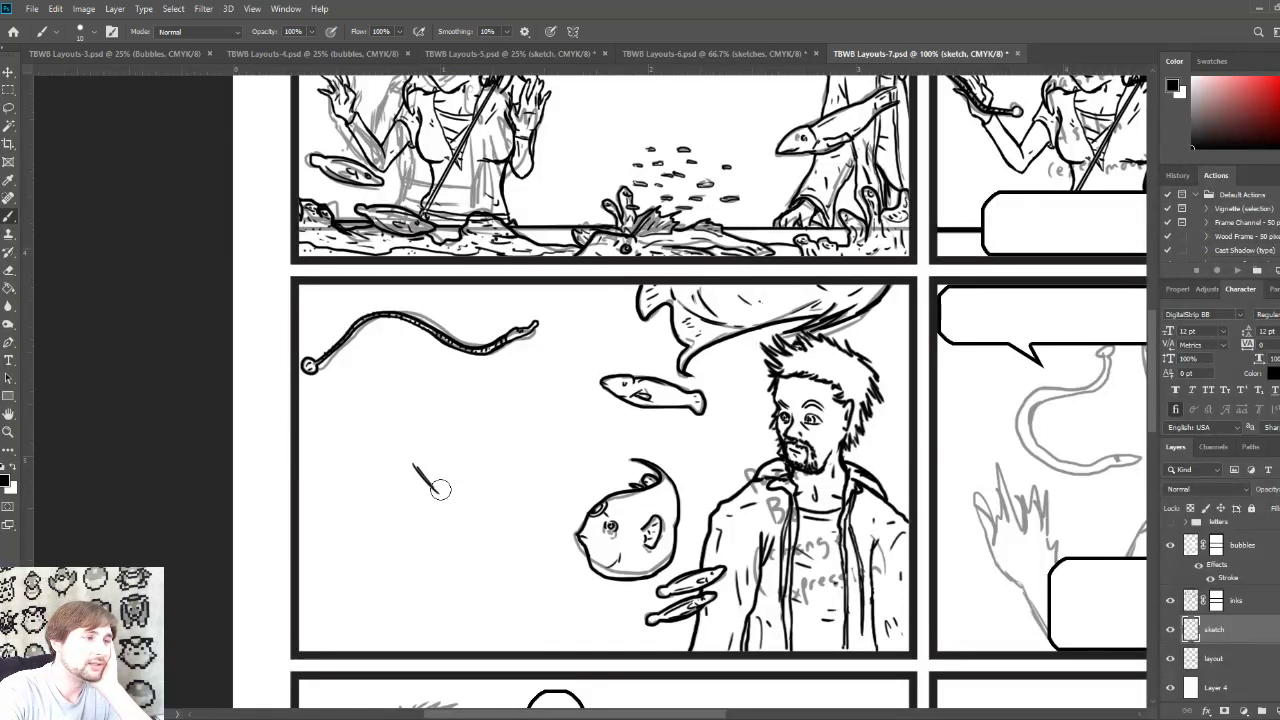
key(ctrl+z)
key(bracketleft)
key(bracketleft)
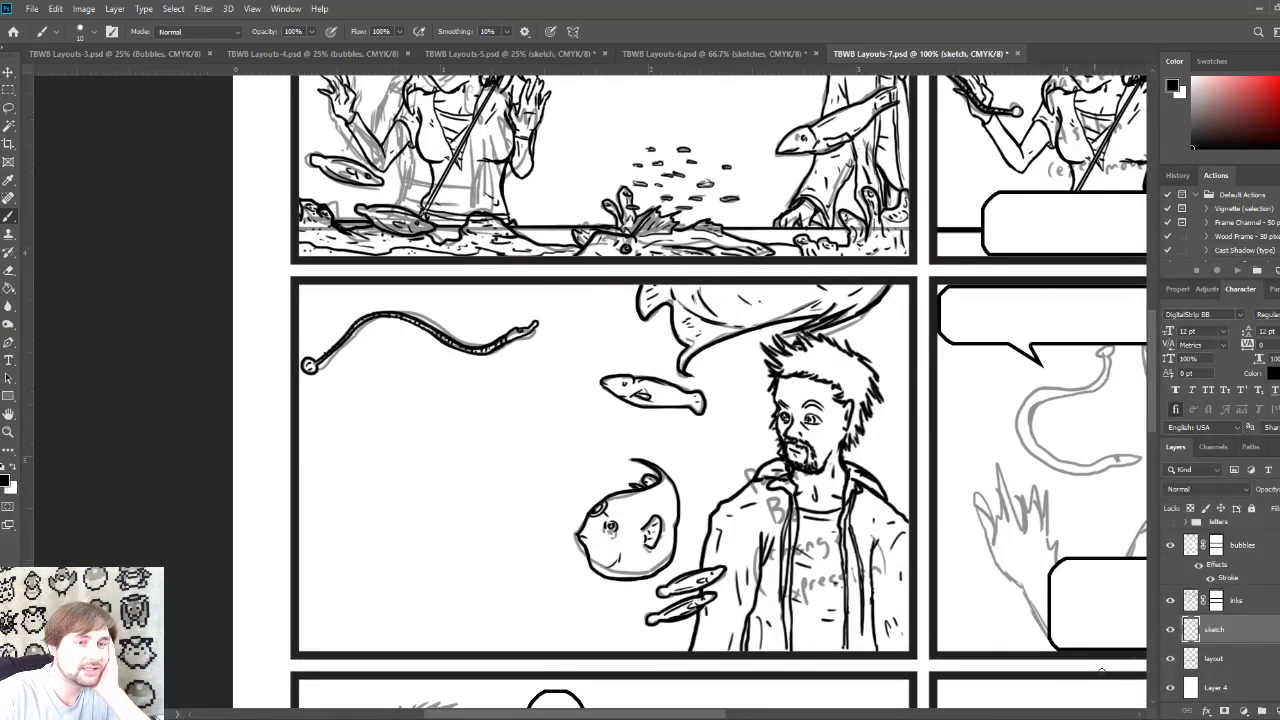
key(ctrl+shift+alt+n)
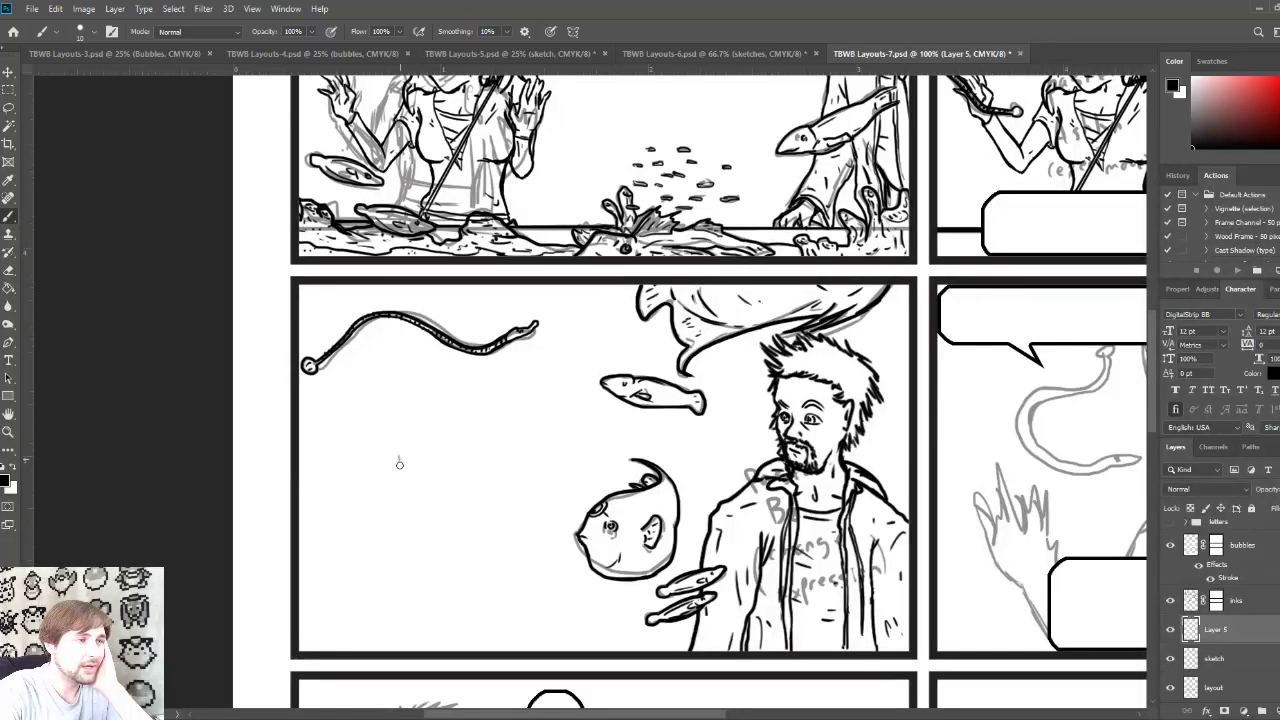
Step: Rough in the woman's face, jaw, head outline and hair strands in grey
mouse_move(397, 449)
mouse_down()
mouse_move(396, 466)
mouse_move(438, 508)
mouse_move(483, 476)
mouse_move(485, 435)
mouse_up()
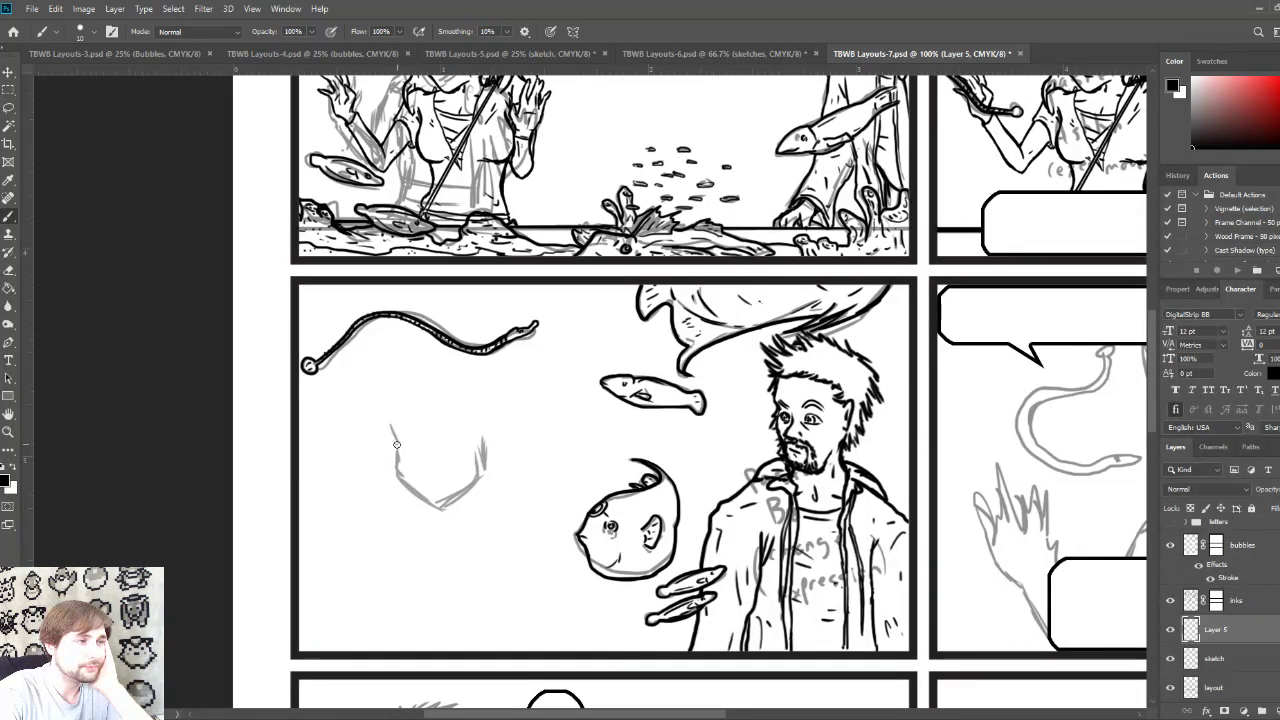
mouse_move(398, 404)
mouse_down()
mouse_move(394, 426)
mouse_move(424, 400)
mouse_move(472, 412)
mouse_move(482, 461)
mouse_move(490, 432)
mouse_up()
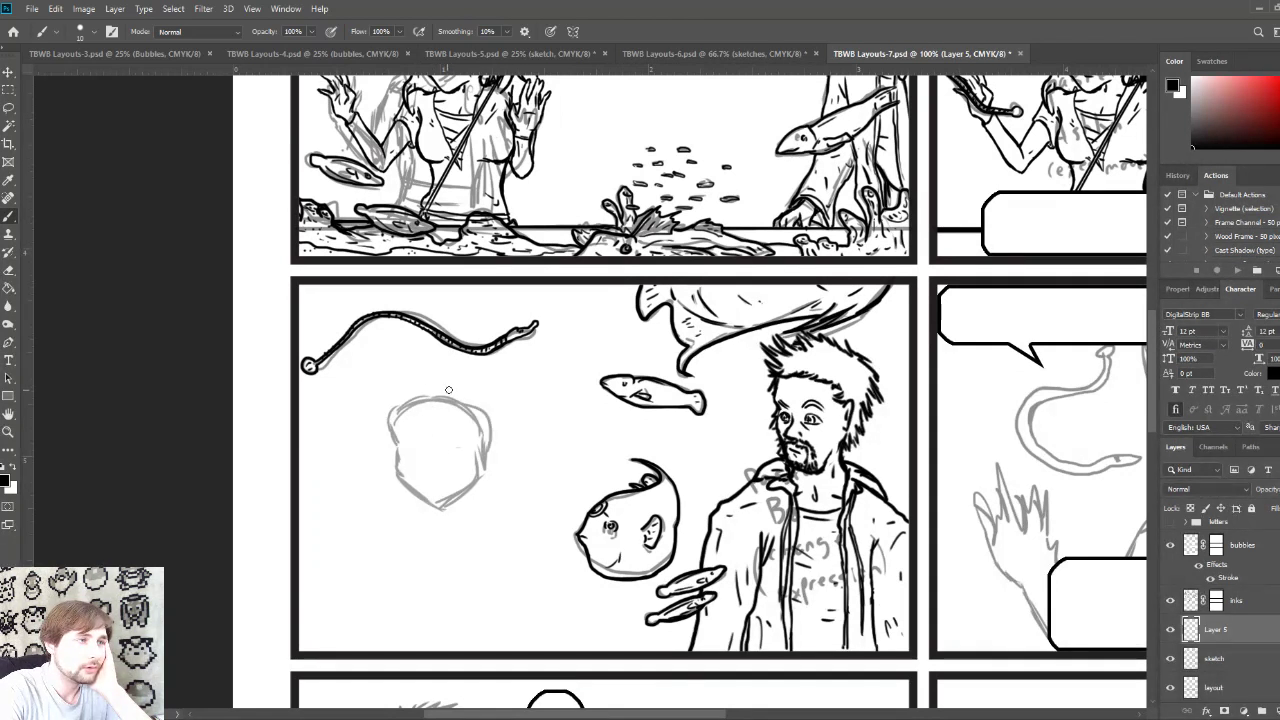
mouse_move(448, 386)
mouse_down()
mouse_move(384, 384)
mouse_move(364, 412)
mouse_up()
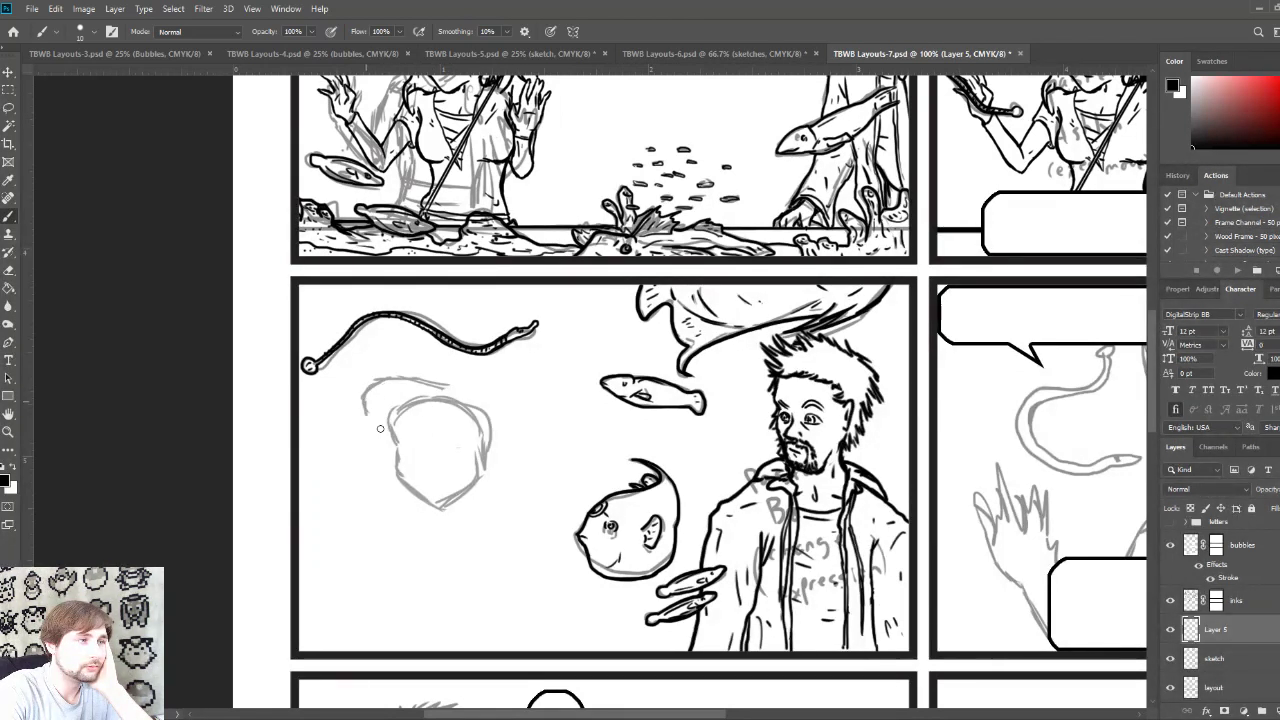
mouse_move(446, 379)
mouse_down()
mouse_move(516, 394)
mouse_move(497, 386)
mouse_move(524, 415)
mouse_move(496, 391)
mouse_move(520, 502)
mouse_up()
mouse_move(381, 441)
mouse_down()
mouse_move(399, 431)
mouse_move(468, 470)
mouse_up()
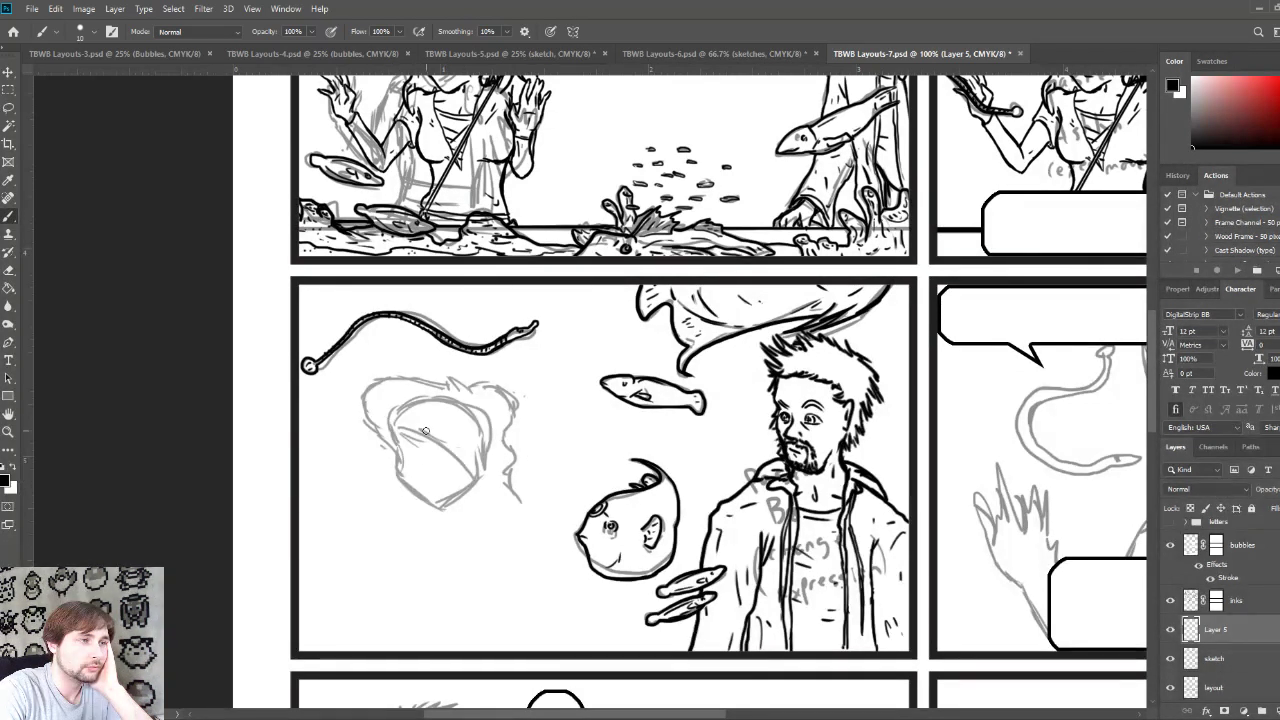
mouse_move(424, 428)
mouse_down()
mouse_move(490, 490)
mouse_move(505, 460)
mouse_up()
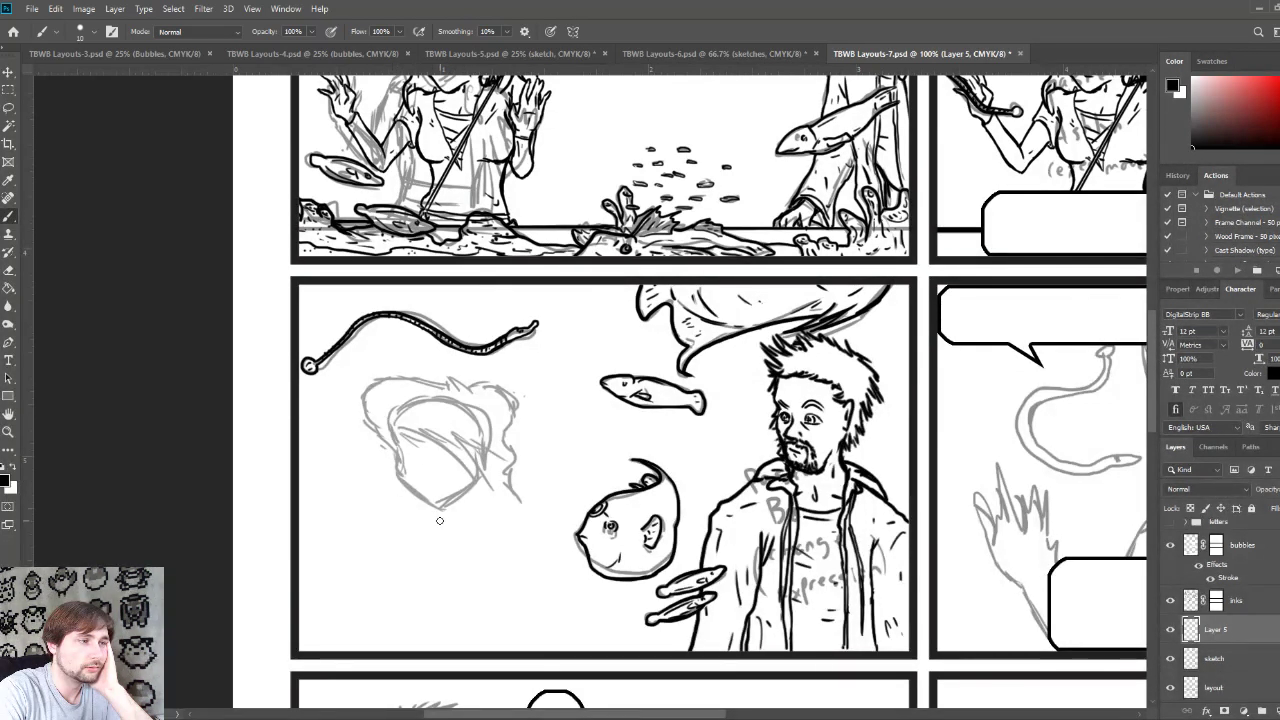
mouse_move(434, 492)
mouse_down()
mouse_move(423, 450)
mouse_move(405, 470)
mouse_move(434, 464)
mouse_move(401, 462)
mouse_move(468, 464)
mouse_up()
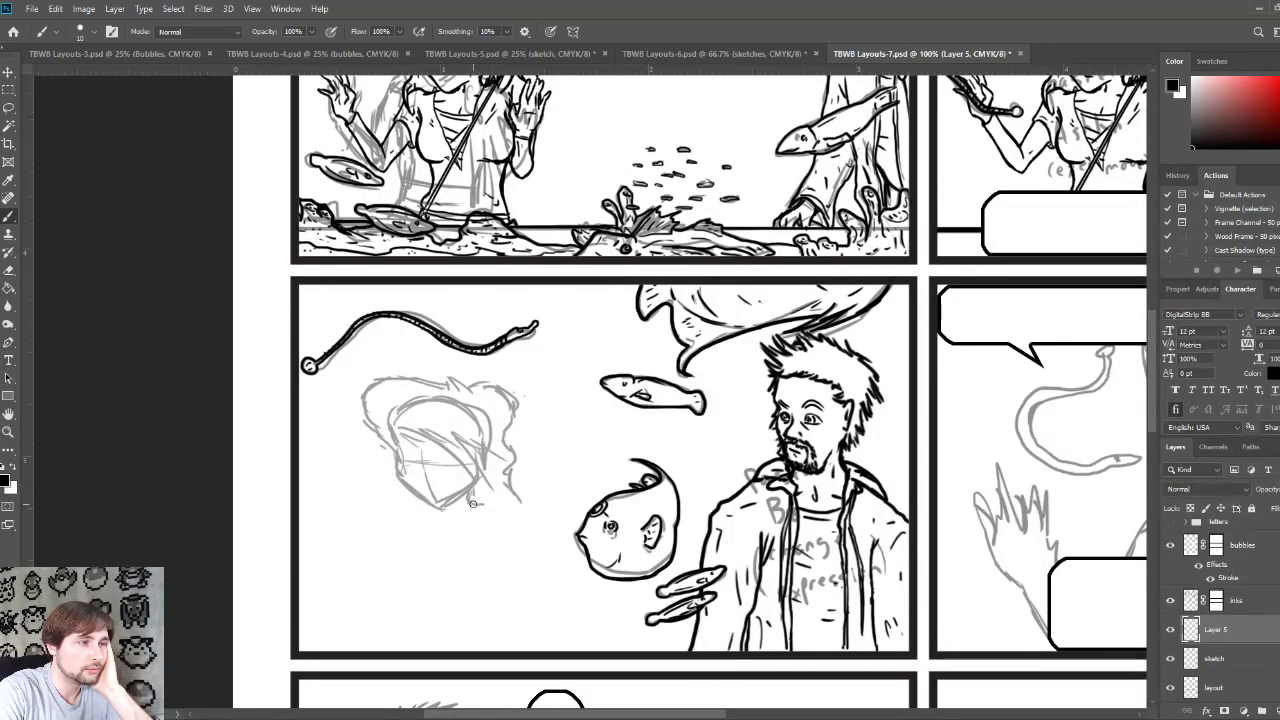
mouse_move(502, 508)
mouse_down()
mouse_move(485, 506)
mouse_move(524, 530)
mouse_move(518, 555)
mouse_up()
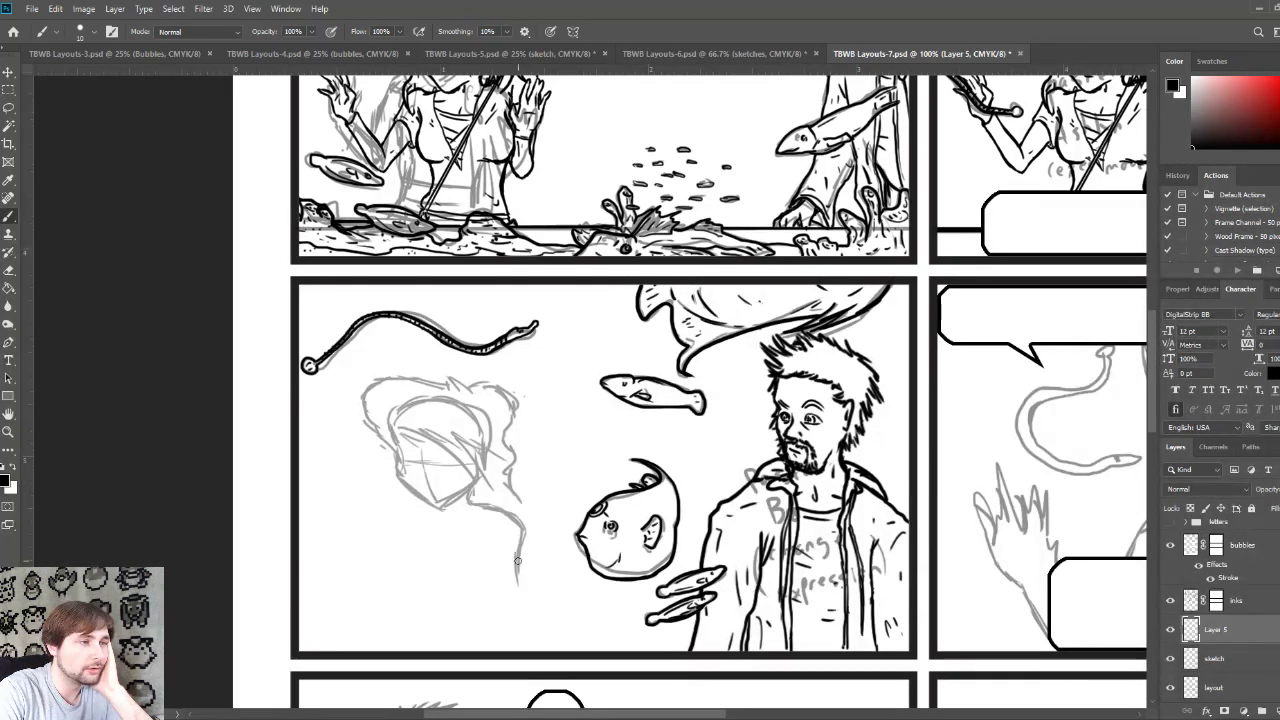
Step: Sketch her neck, shoulders, body sides, right arm and chest line, then clear stray torso lines
drag(428, 505, 418, 515)
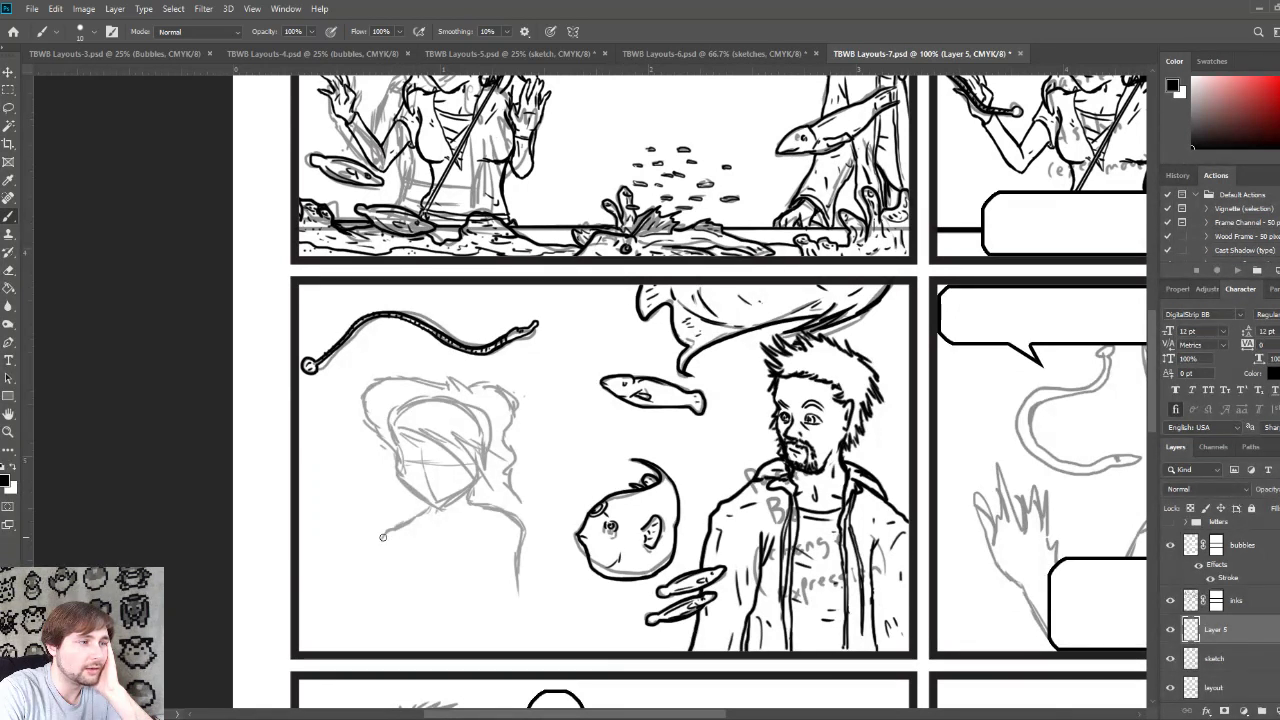
mouse_move(381, 540)
mouse_down()
mouse_move(392, 532)
mouse_move(372, 598)
mouse_up()
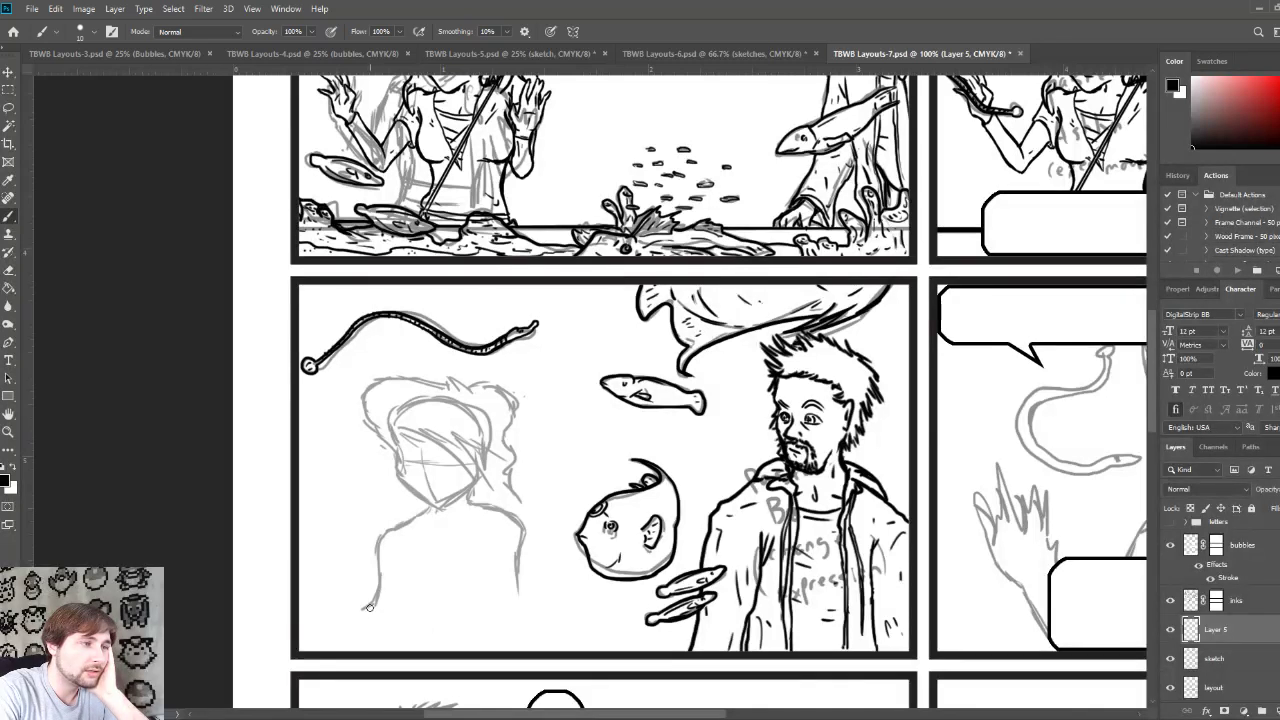
drag(378, 630, 391, 611)
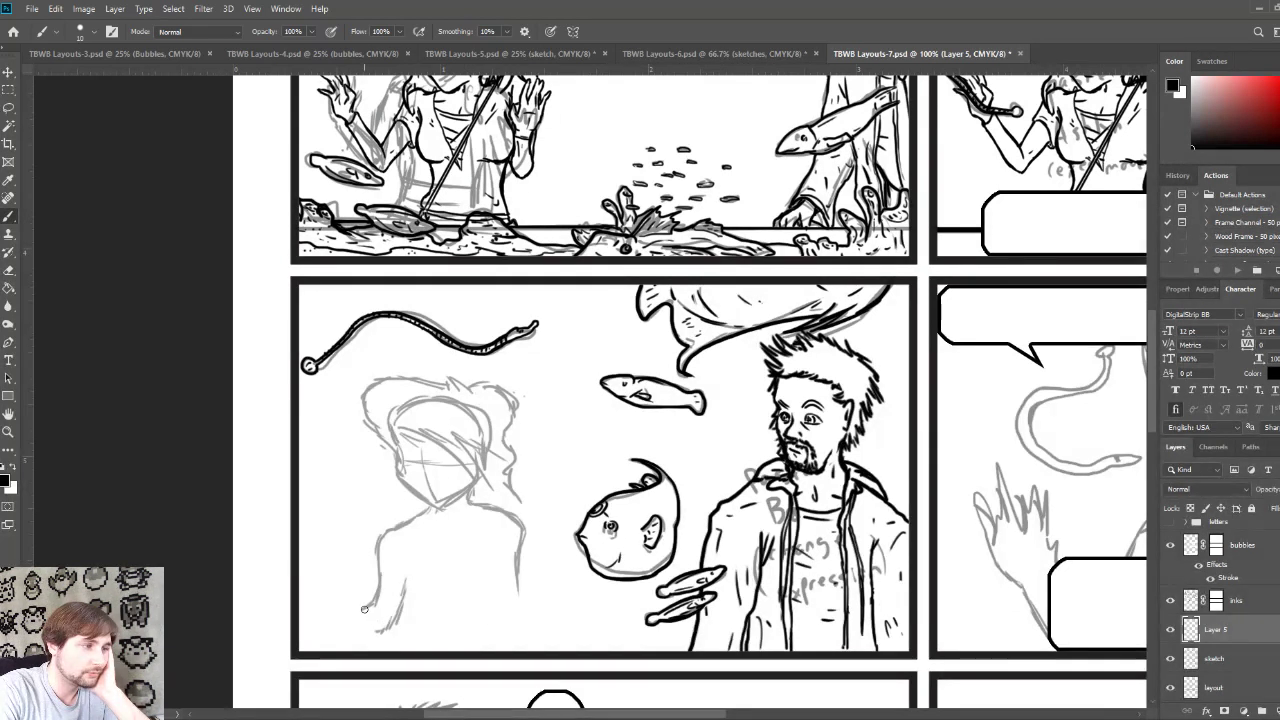
drag(370, 603, 342, 609)
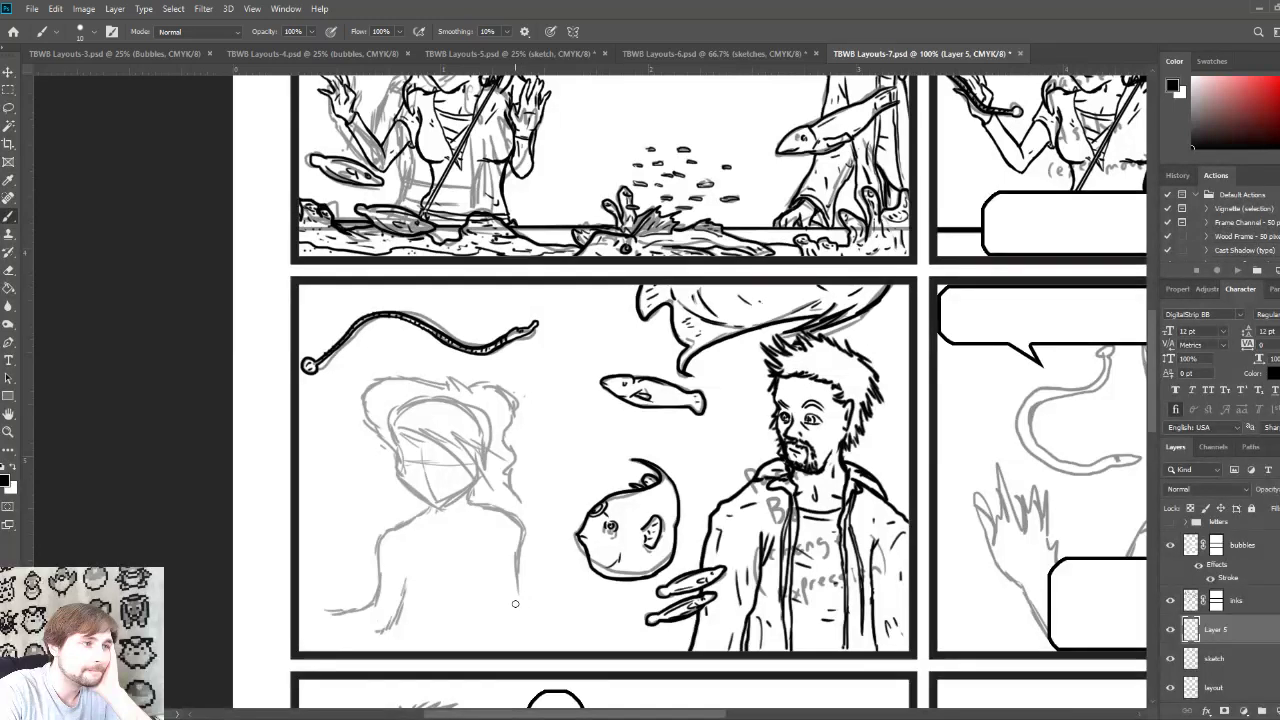
mouse_move(517, 580)
mouse_down()
mouse_move(518, 625)
mouse_move(501, 643)
mouse_move(480, 634)
mouse_move(492, 624)
mouse_up()
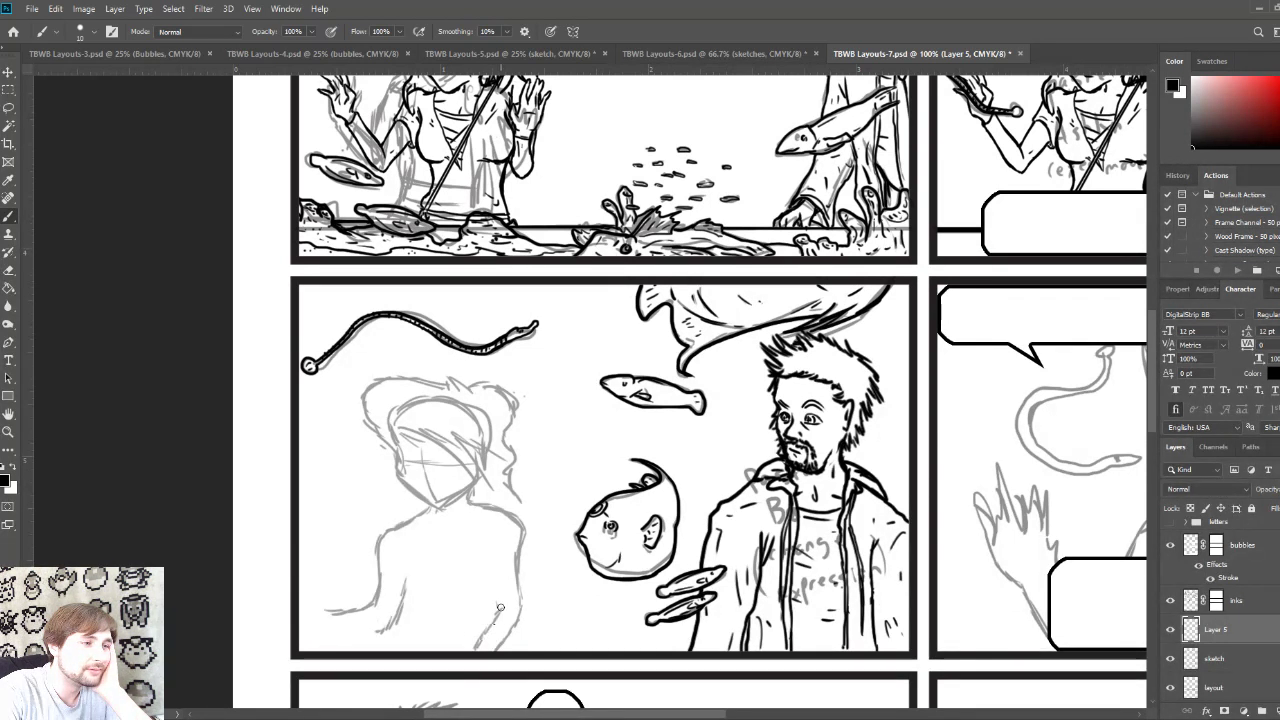
drag(488, 540, 496, 563)
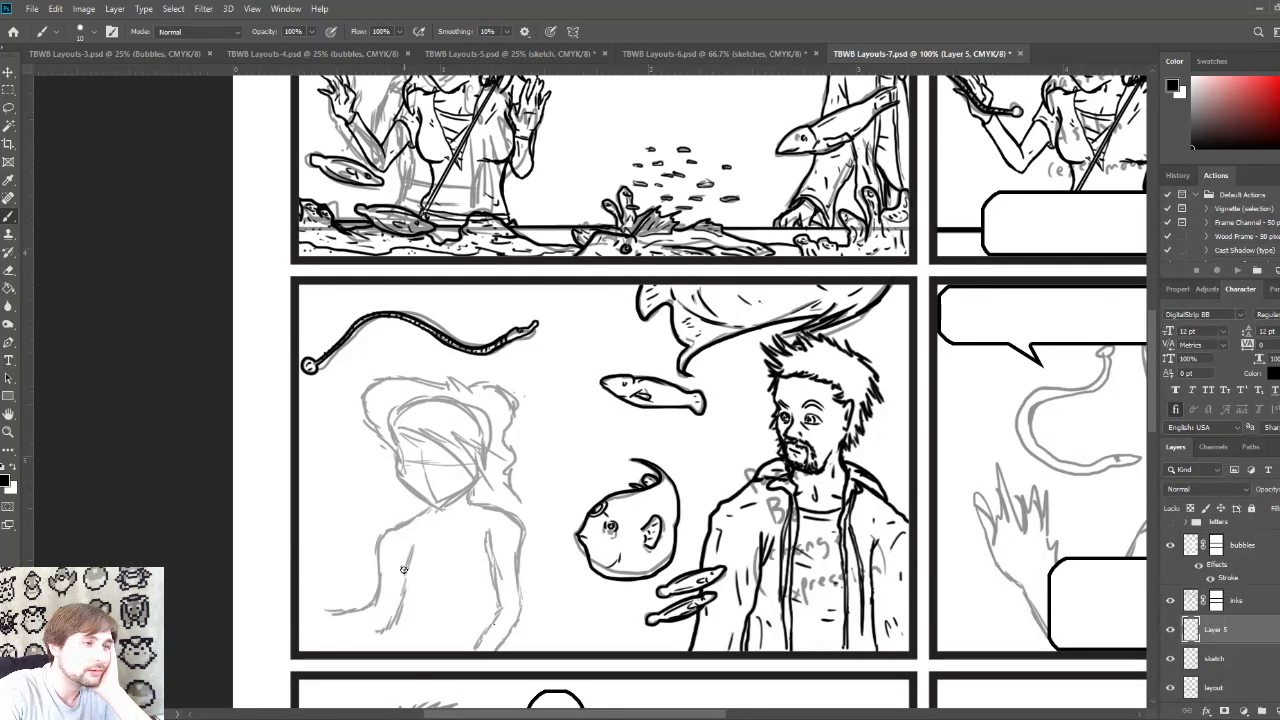
drag(412, 593, 462, 594)
key(bracketright)
key(bracketright)
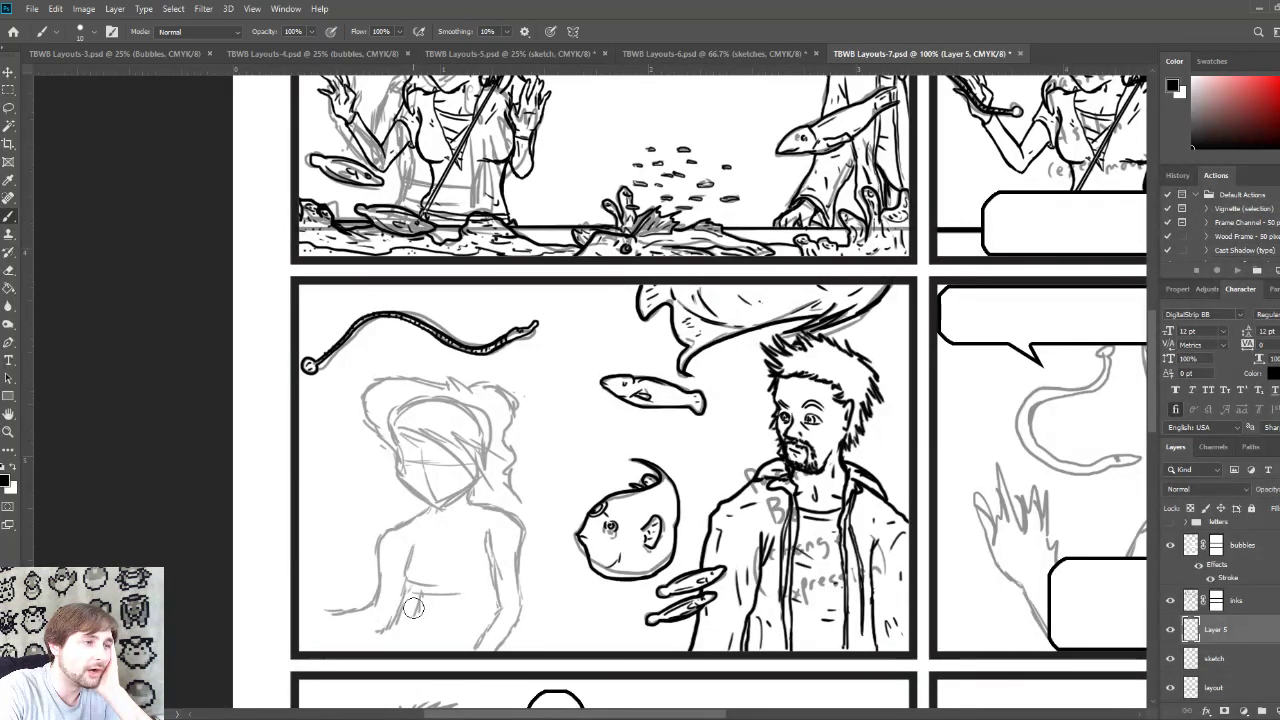
drag(389, 568, 372, 561)
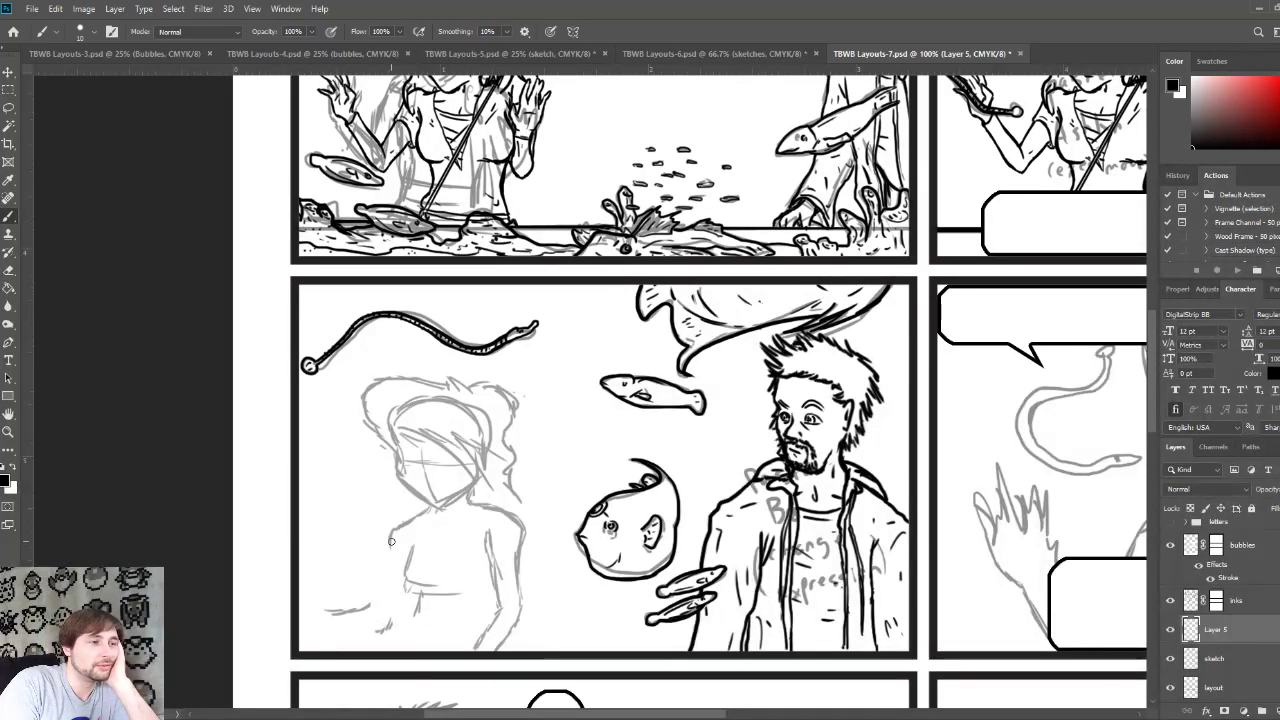
Step: Sketch the woman's arm, hand shape and underside, torso top with V-neckline, and hair edge
mouse_move(389, 559)
mouse_down()
mouse_move(394, 570)
mouse_move(370, 620)
mouse_up()
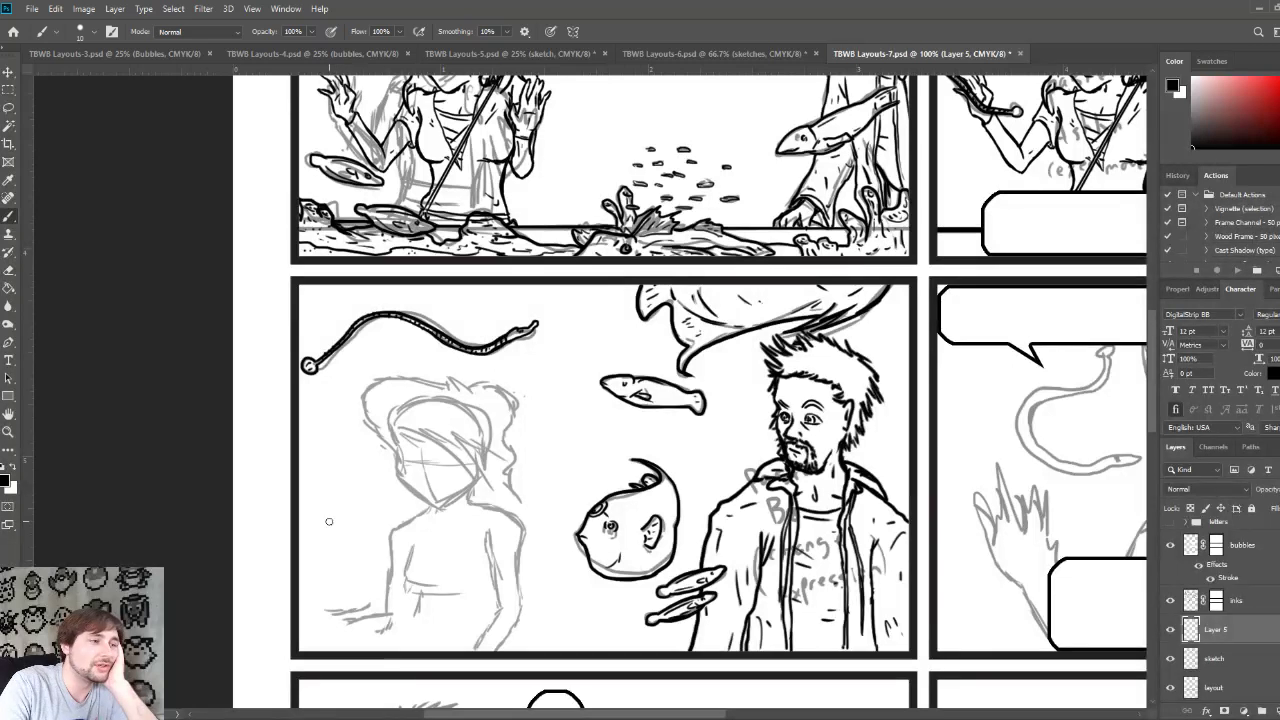
mouse_move(358, 626)
mouse_down()
mouse_move(360, 612)
mouse_move(316, 604)
mouse_move(335, 621)
mouse_up()
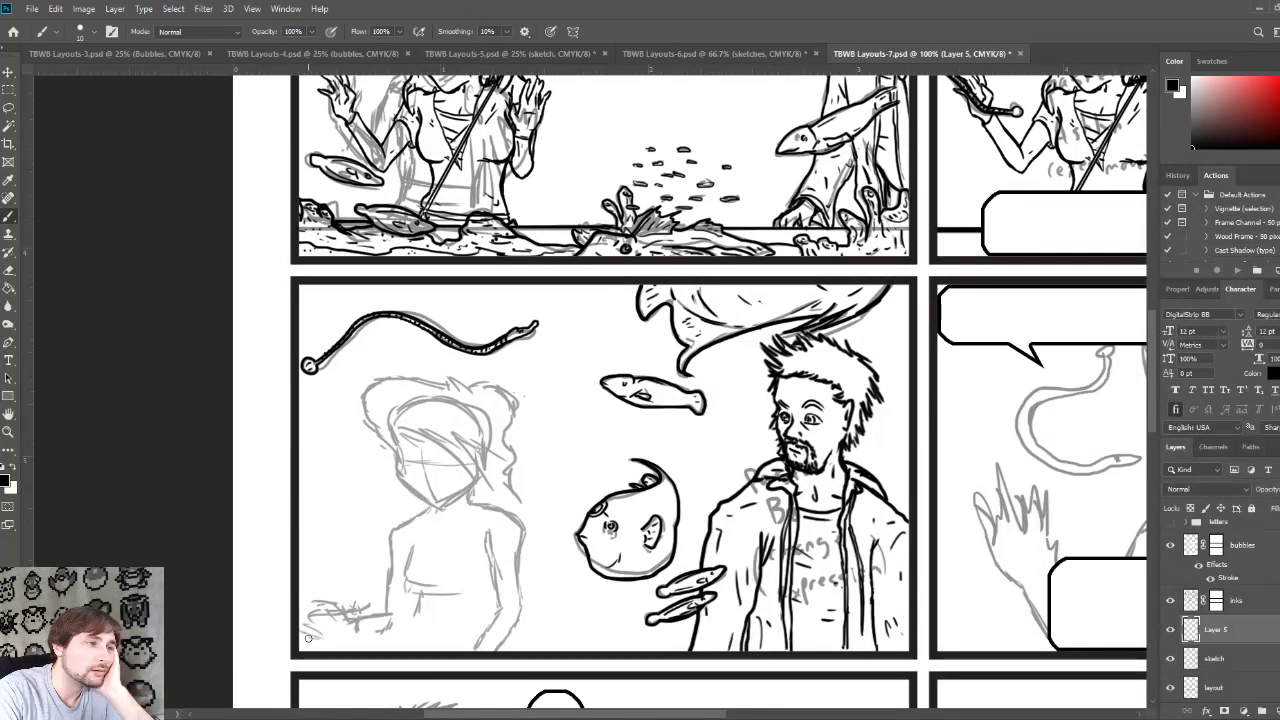
drag(327, 642, 356, 642)
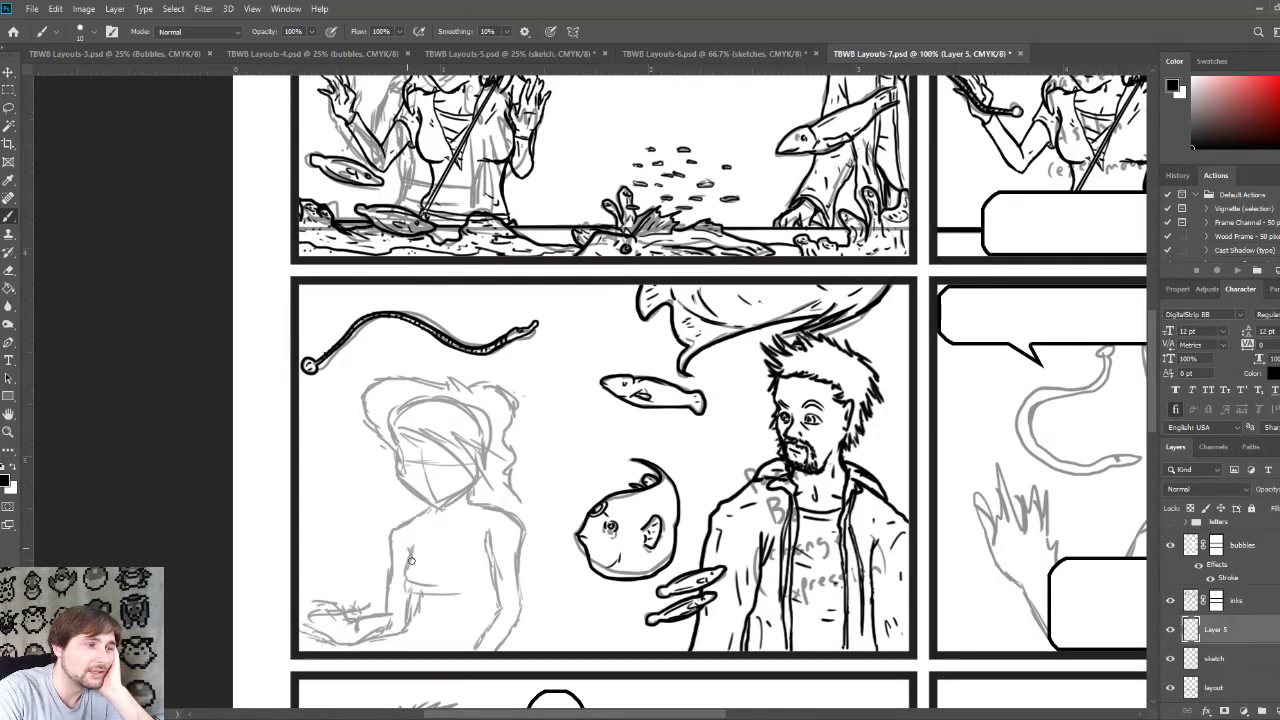
mouse_move(406, 573)
mouse_down()
mouse_move(410, 590)
mouse_move(450, 591)
mouse_up()
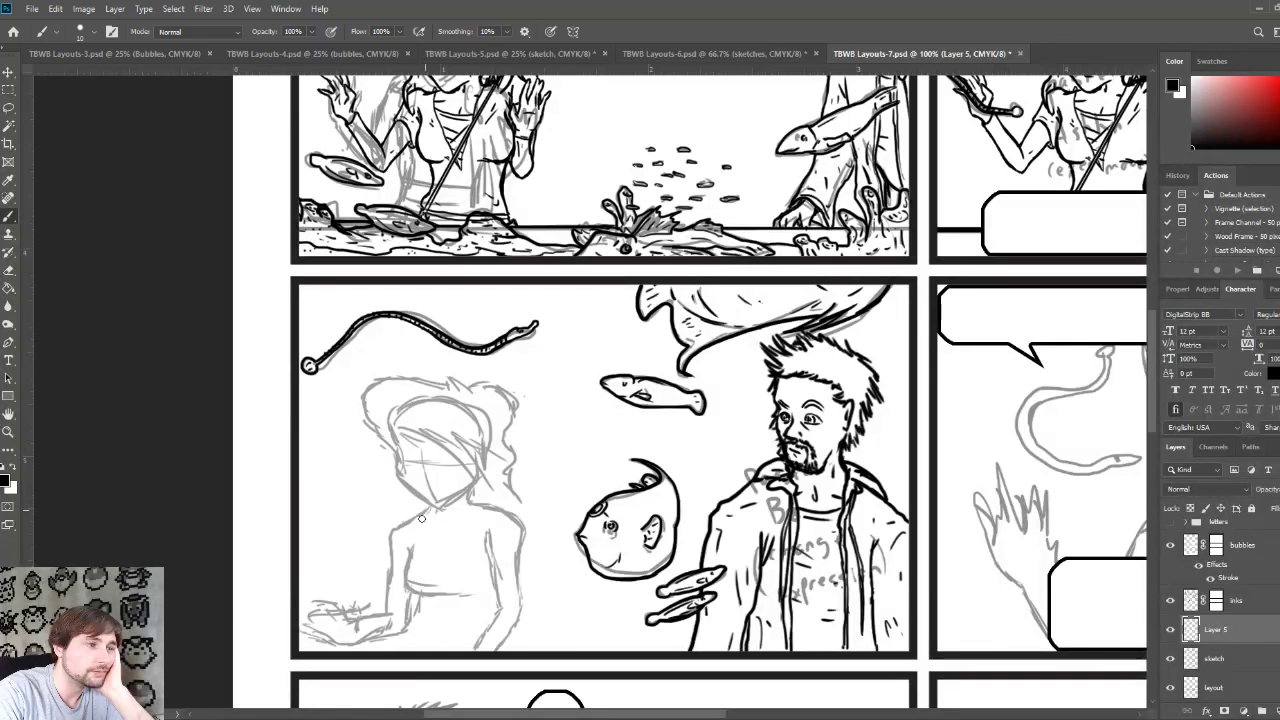
mouse_move(427, 510)
mouse_down()
mouse_move(442, 596)
mouse_move(480, 509)
mouse_move(418, 640)
mouse_up()
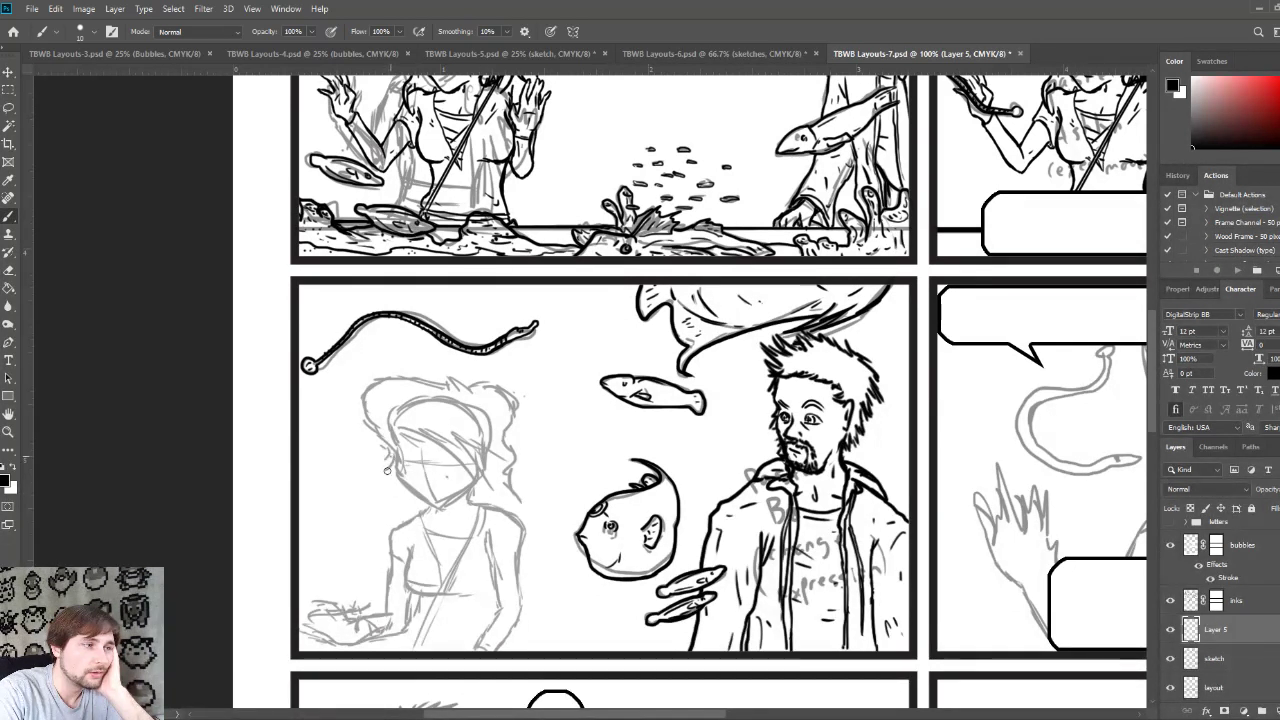
drag(388, 457, 384, 477)
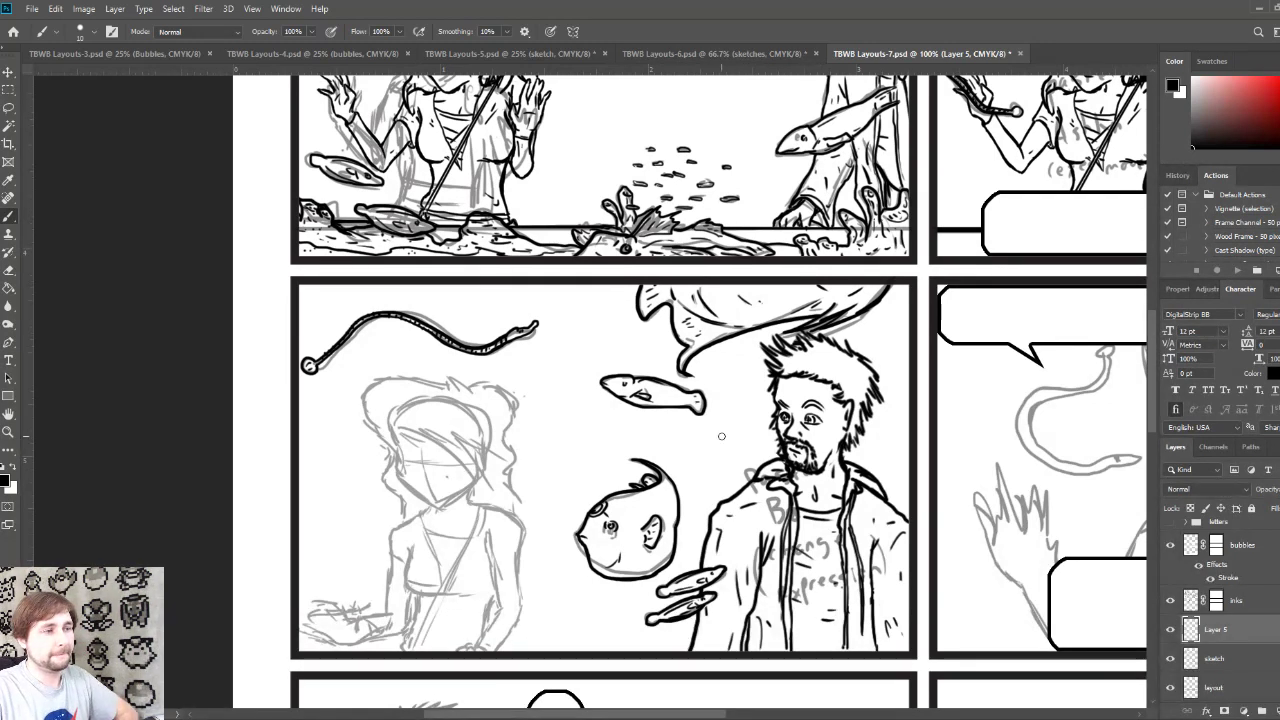
Step: Select the sketch layer and undo the raised-hand strokes in the right panel
scroll(965, 470, right, 5)
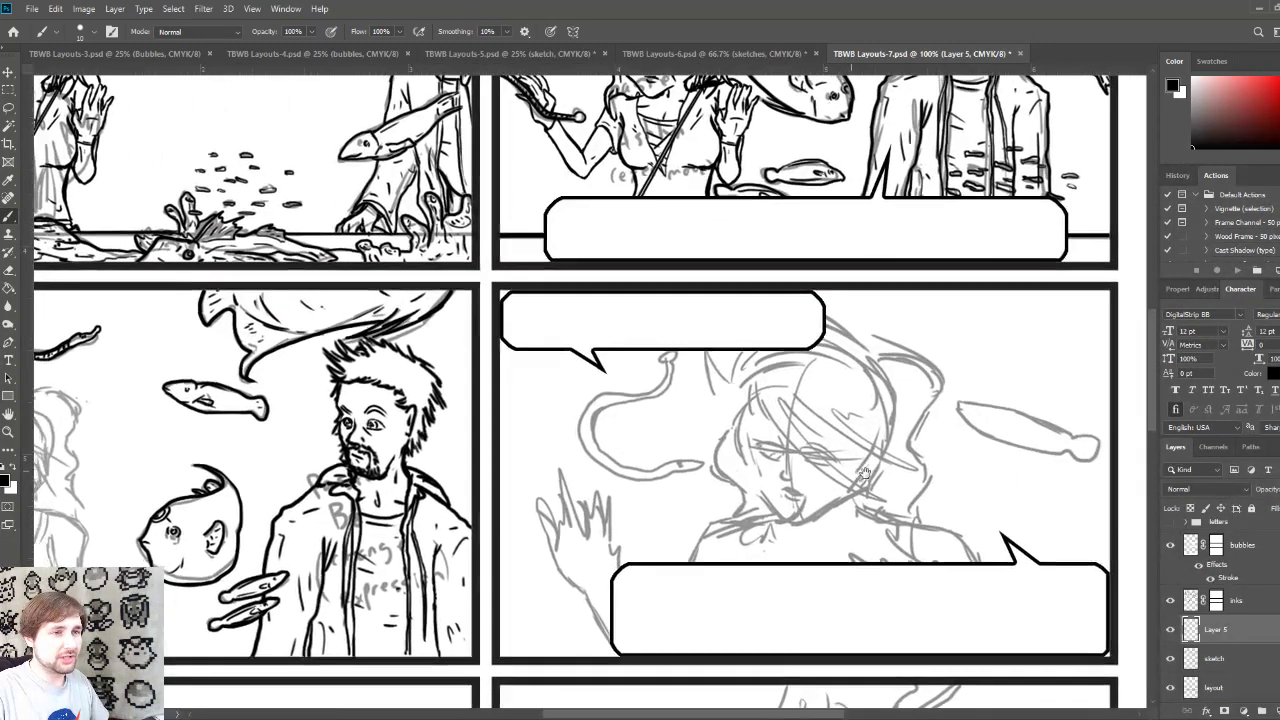
drag(865, 472, 795, 462)
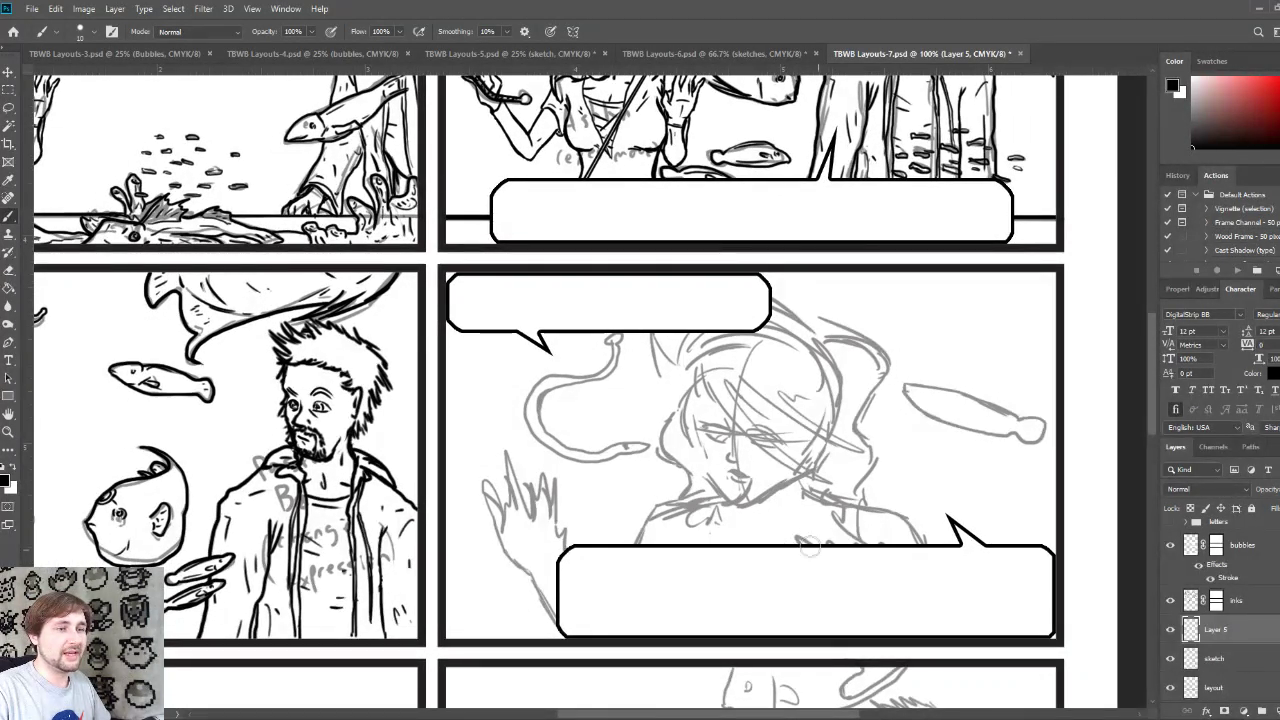
click(1236, 660)
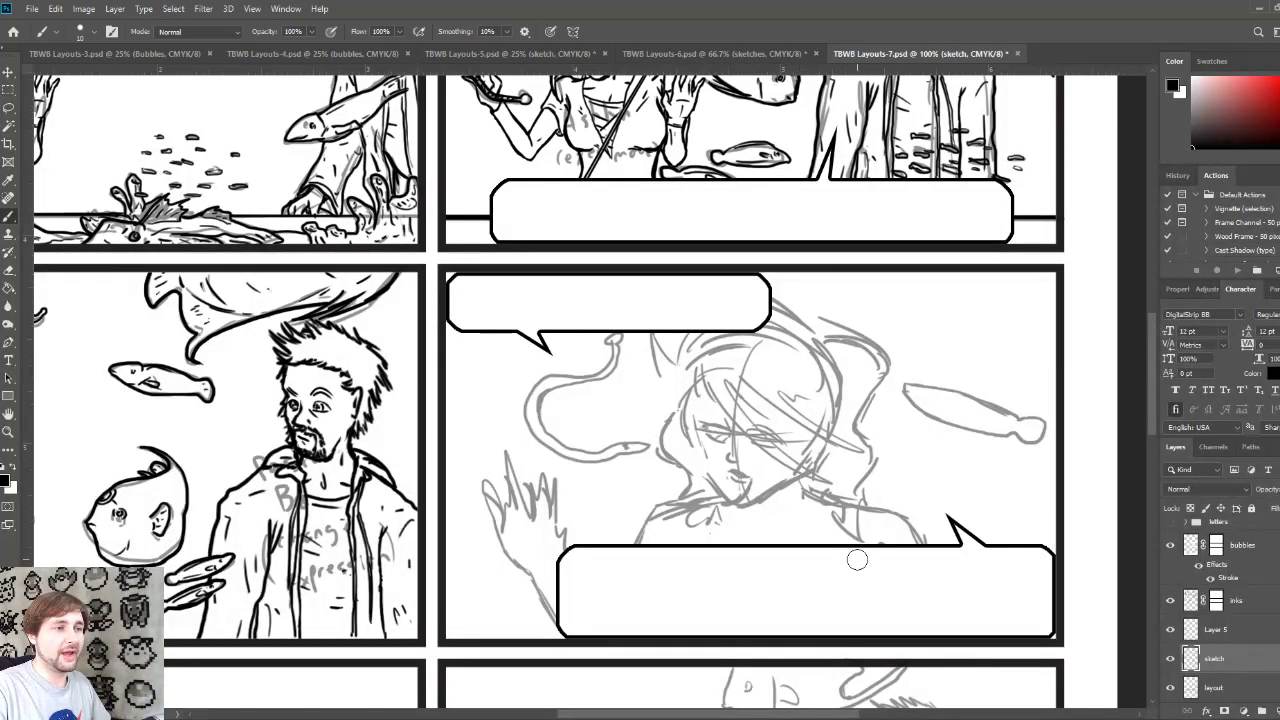
mouse_move(500, 482)
mouse_down()
mouse_move(556, 500)
mouse_move(556, 610)
mouse_up()
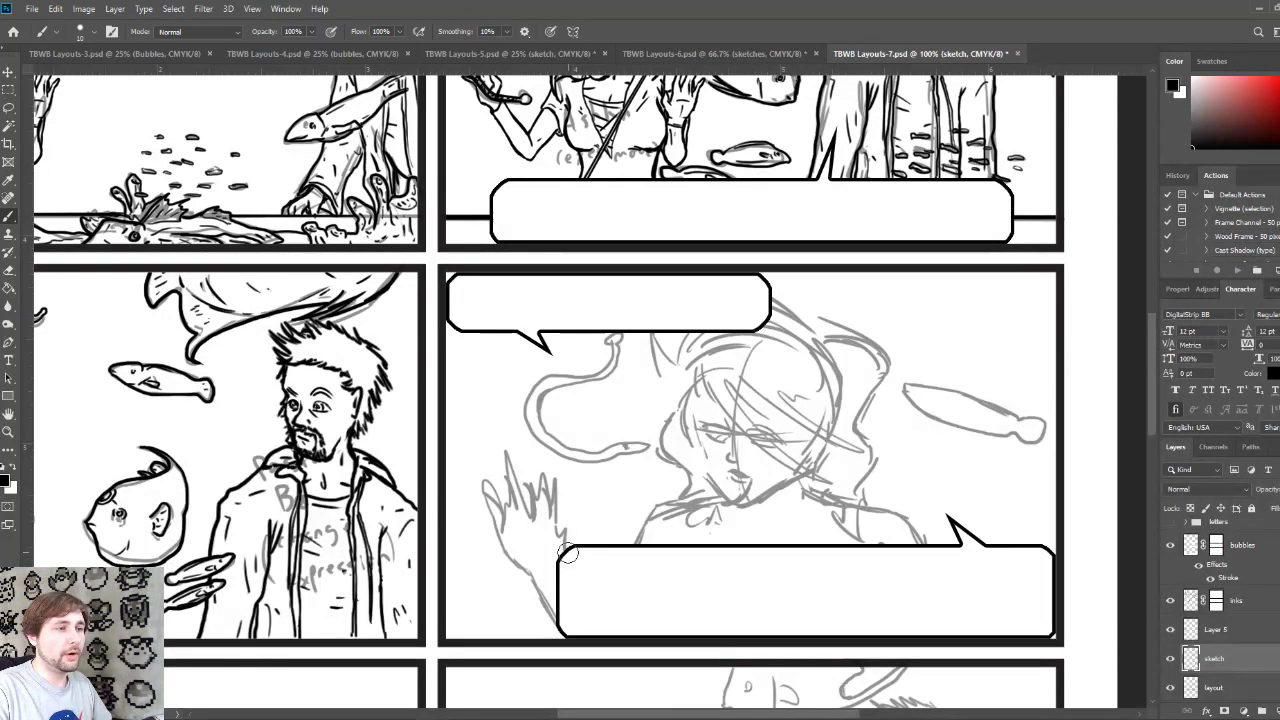
key(ctrl+z)
key(ctrl+z)
key(ctrl+z)
key(ctrl+z)
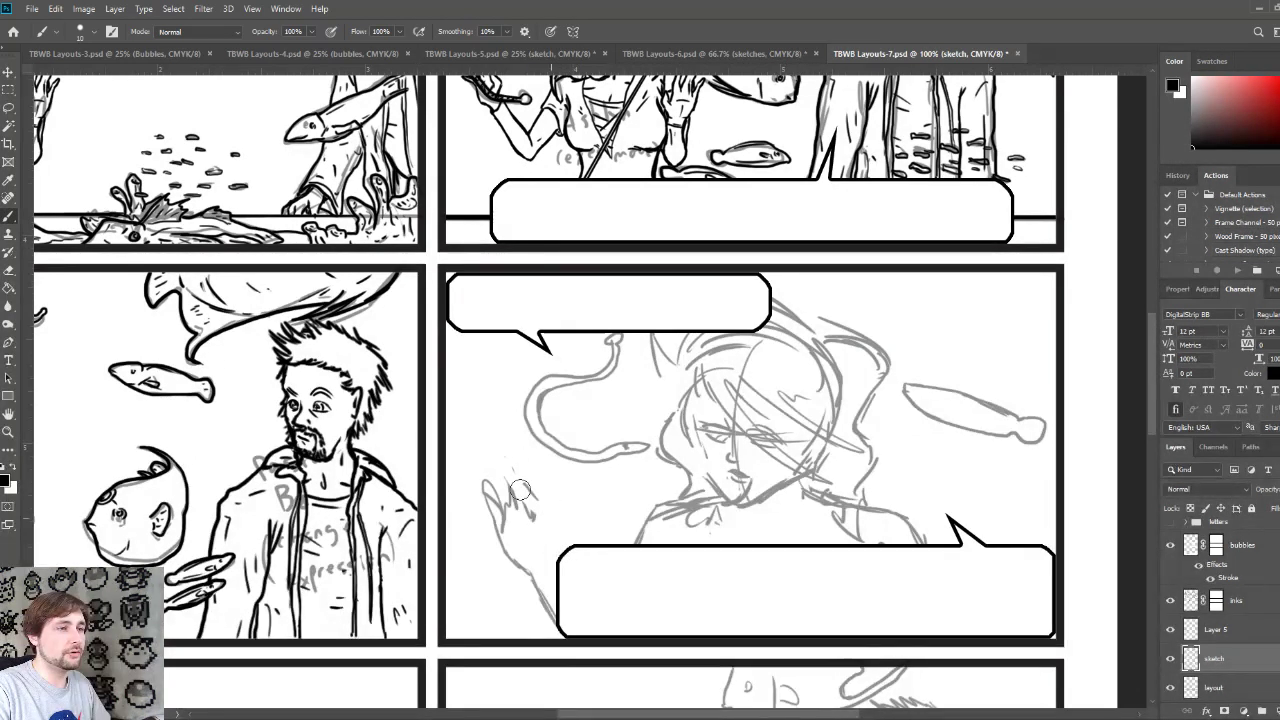
key(ctrl+z)
key(ctrl+z)
key(ctrl+z)
key(ctrl+z)
key(ctrl+z)
key(ctrl+z)
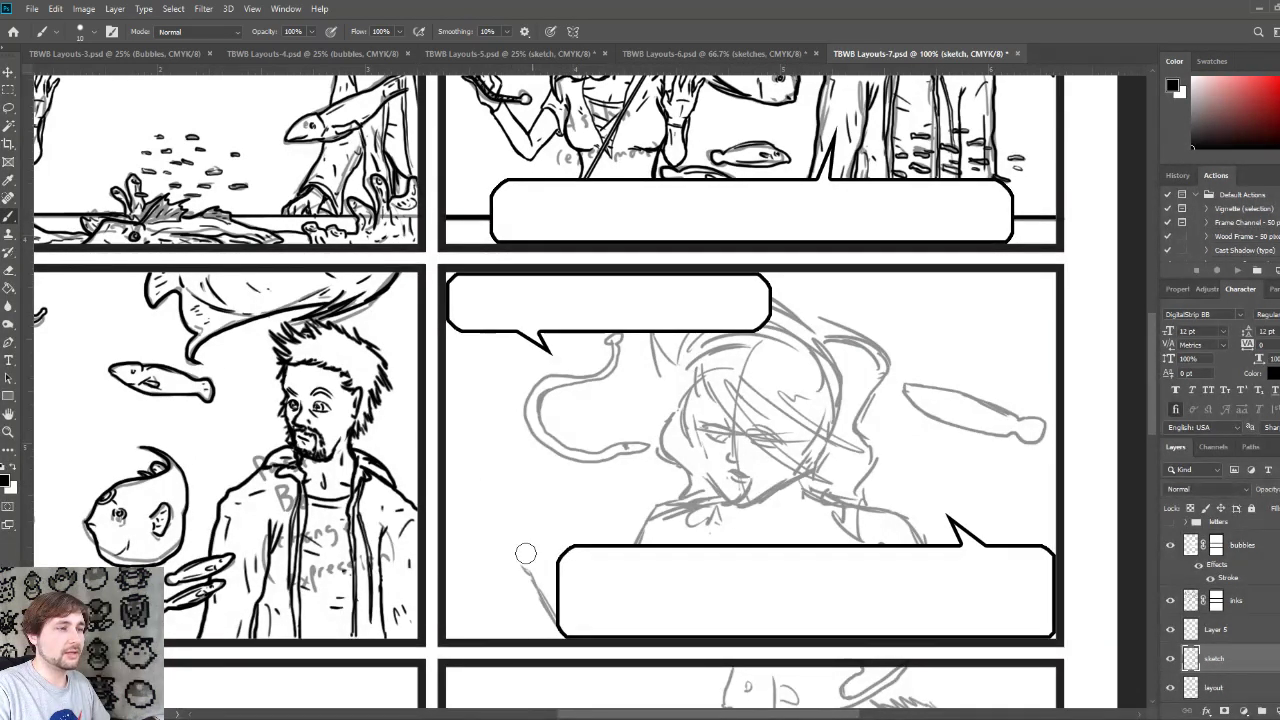
key(ctrl+z)
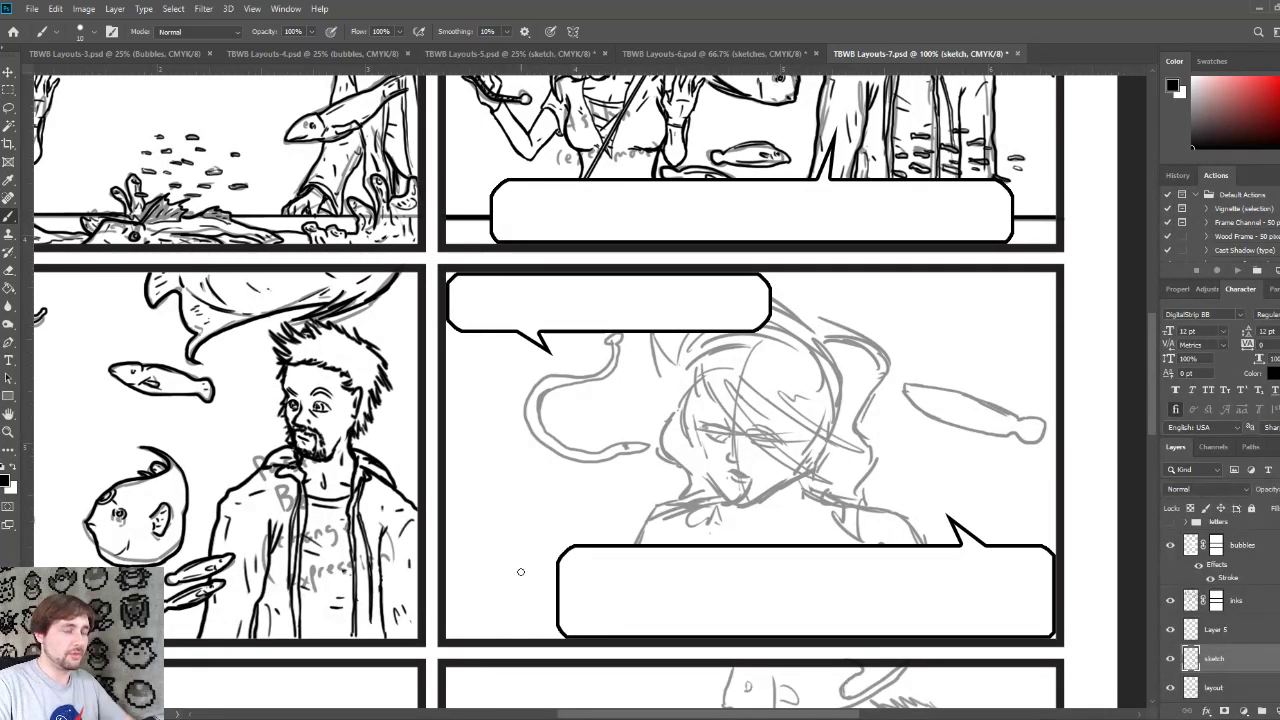
Step: Try a dot and dash left of the lower speech bubble, then undo it from the sketch layer
drag(699, 345, 855, 715)
mouse_move(702, 613)
mouse_down()
mouse_move(699, 678)
mouse_move(709, 583)
mouse_move(654, 241)
mouse_move(609, 127)
mouse_up()
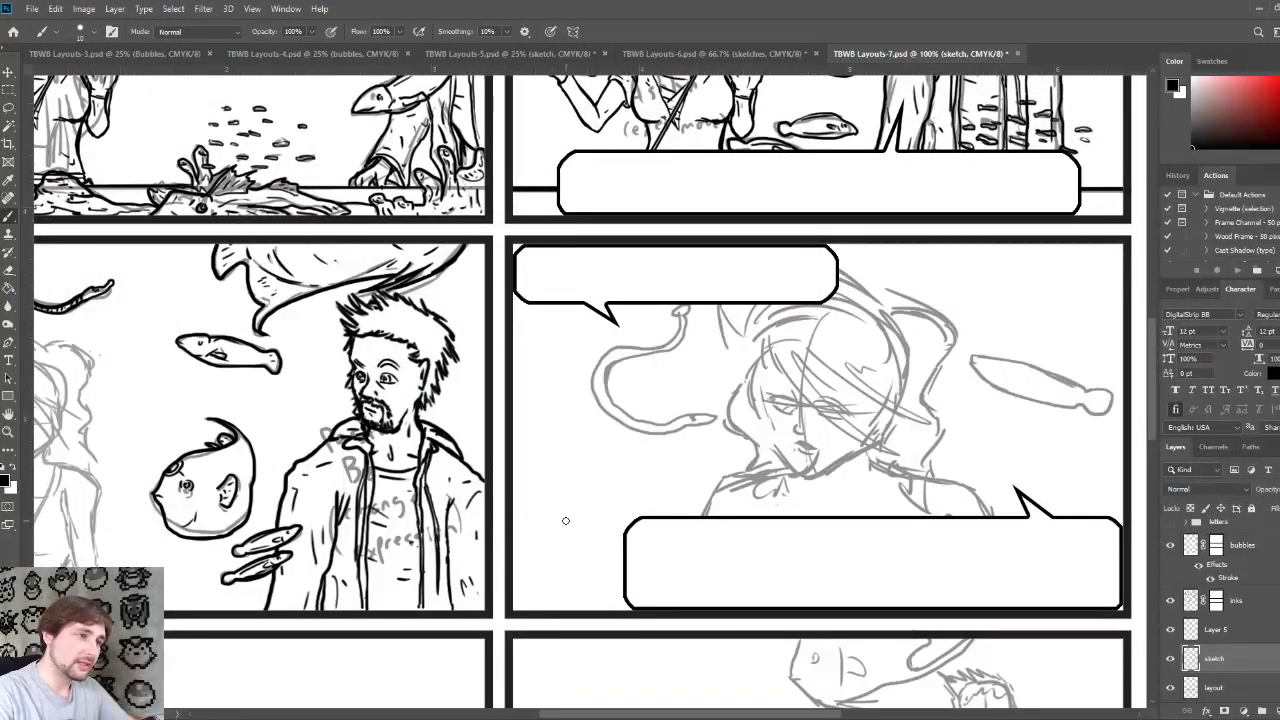
click(541, 535)
drag(556, 535, 545, 535)
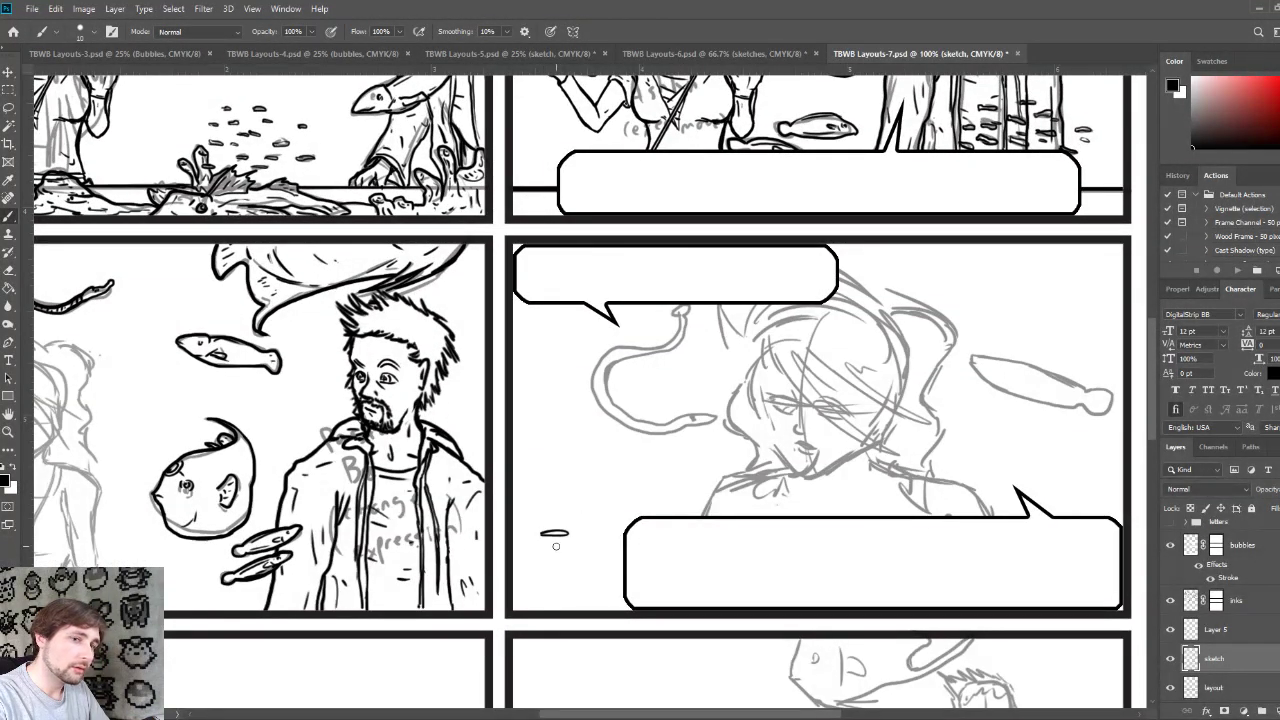
key(ctrl+z)
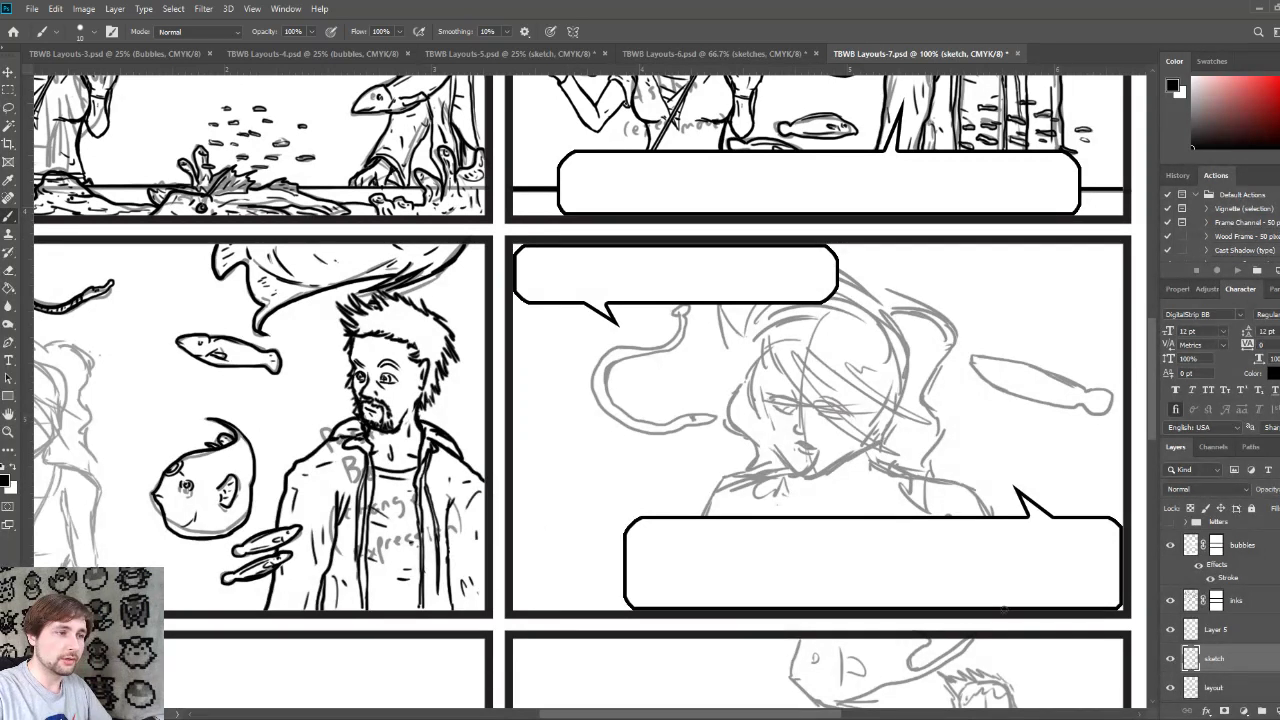
Step: Brush four small grey bubble dashes on Layer 5 left of the lower speech bubble
click(1237, 630)
drag(551, 540, 589, 530)
mouse_move(573, 520)
mouse_down()
mouse_move(620, 492)
mouse_move(582, 494)
mouse_up()
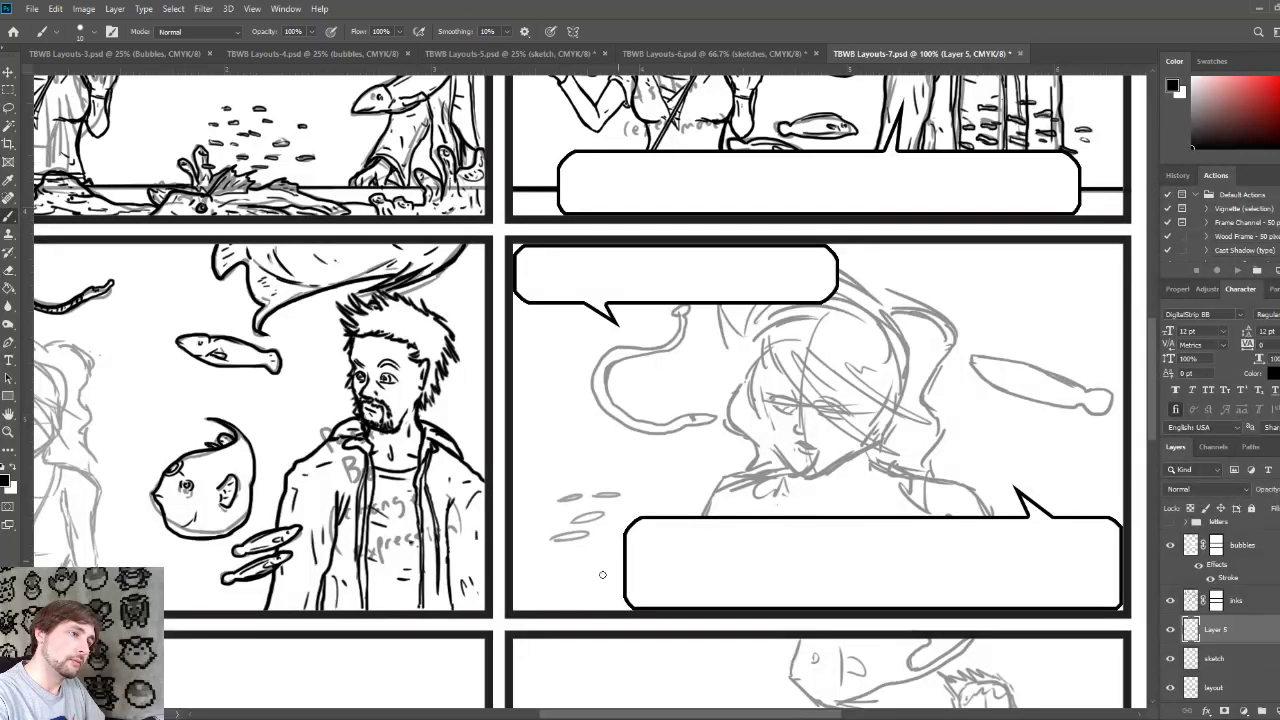
drag(590, 565, 620, 559)
mouse_move(541, 577)
mouse_down()
mouse_move(575, 571)
mouse_move(601, 534)
mouse_move(537, 551)
mouse_move(553, 522)
mouse_up()
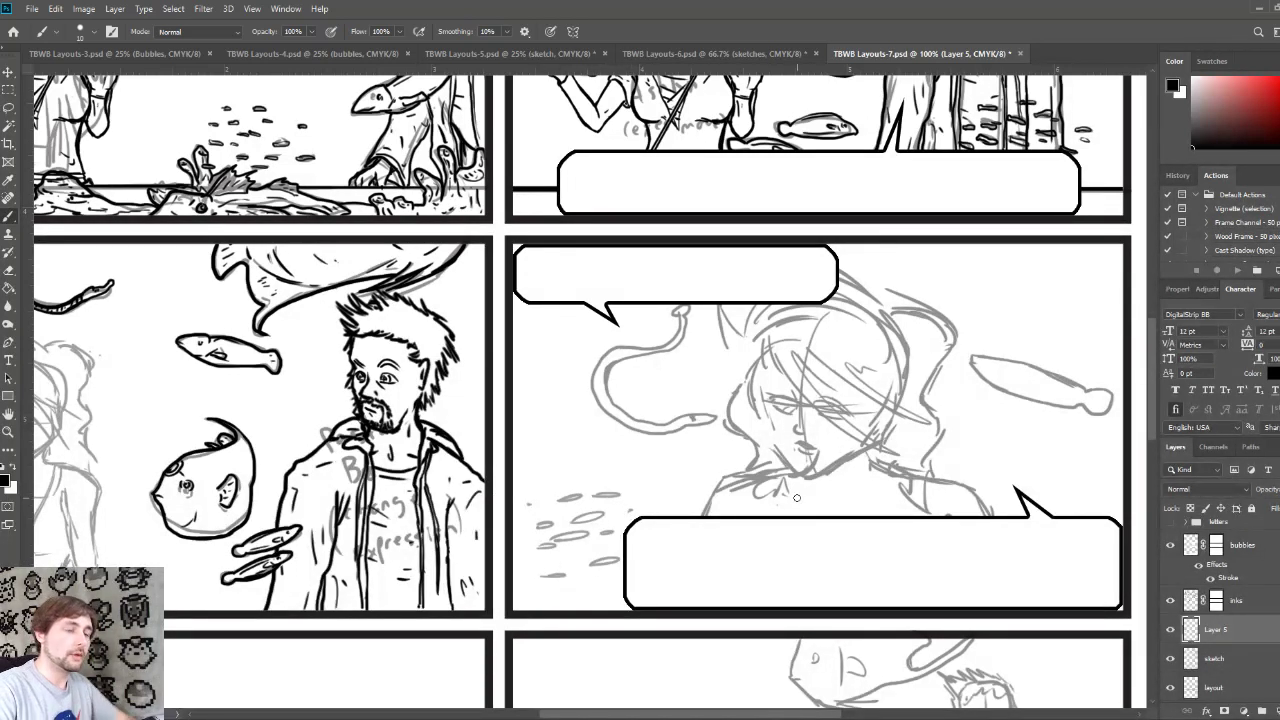
mouse_move(612, 466)
mouse_down()
mouse_move(786, 438)
mouse_move(953, 455)
mouse_up()
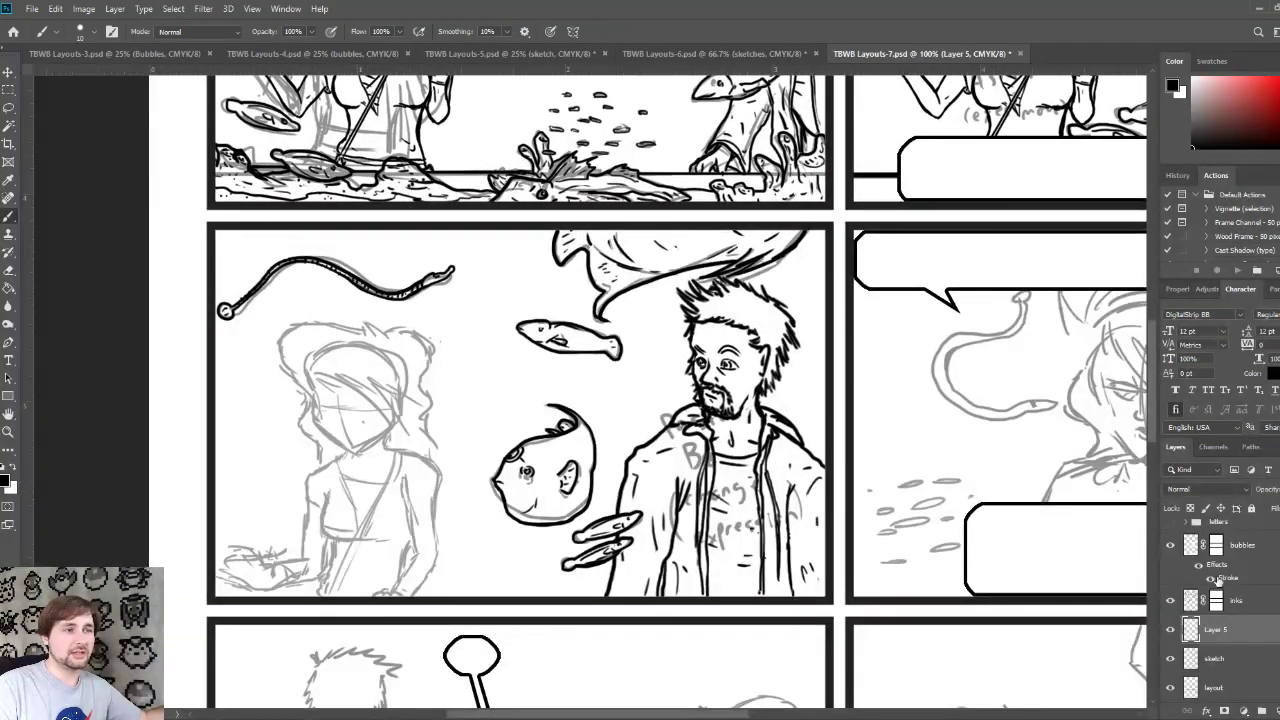
Step: Dab a cluster of small bubble dots along the left panel's edge
mouse_move(236, 512)
mouse_down()
mouse_move(210, 510)
mouse_move(252, 528)
mouse_up()
click(235, 490)
click(220, 478)
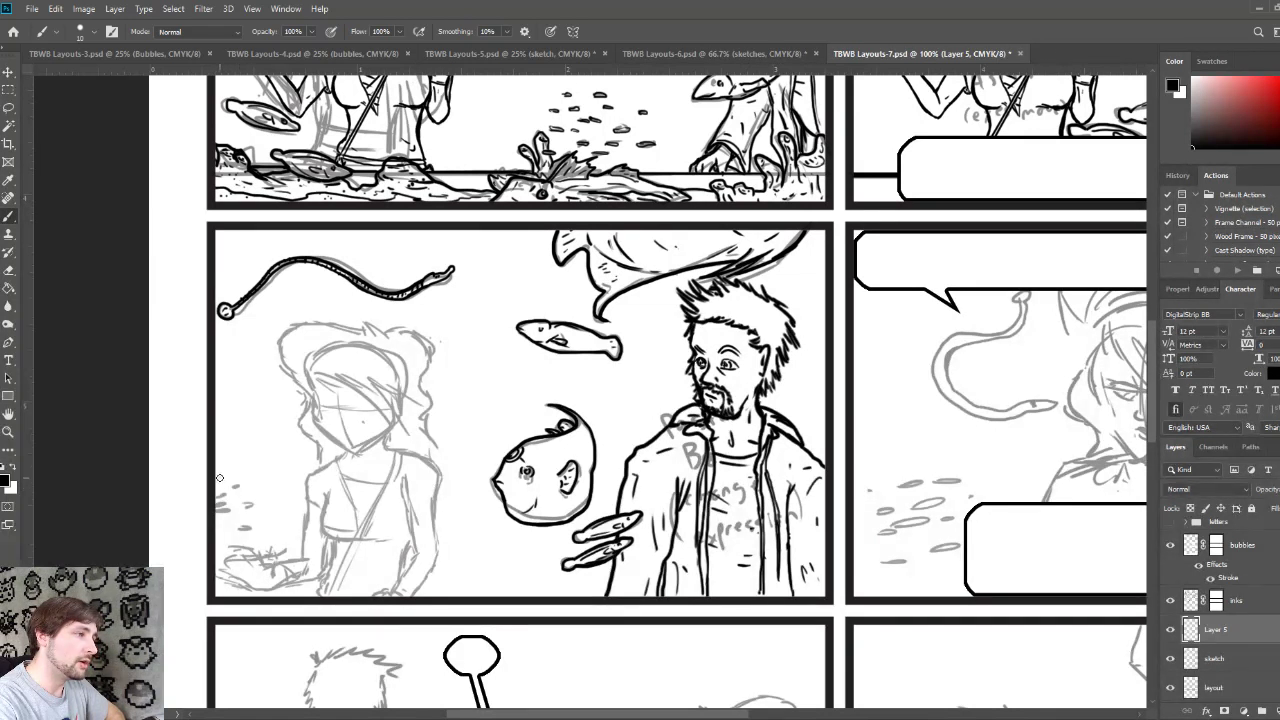
click(253, 487)
click(263, 482)
click(275, 500)
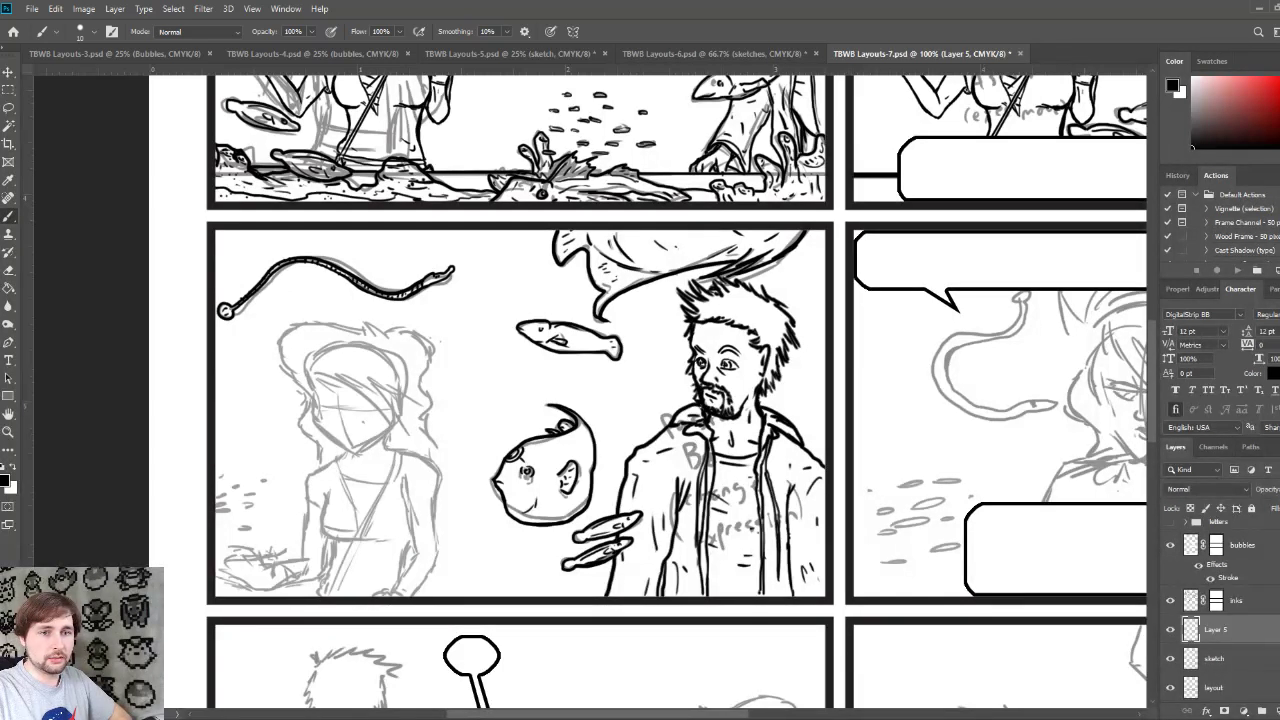
Step: Move Layer 5 below the sketch layer and select both layers together
click(1245, 628)
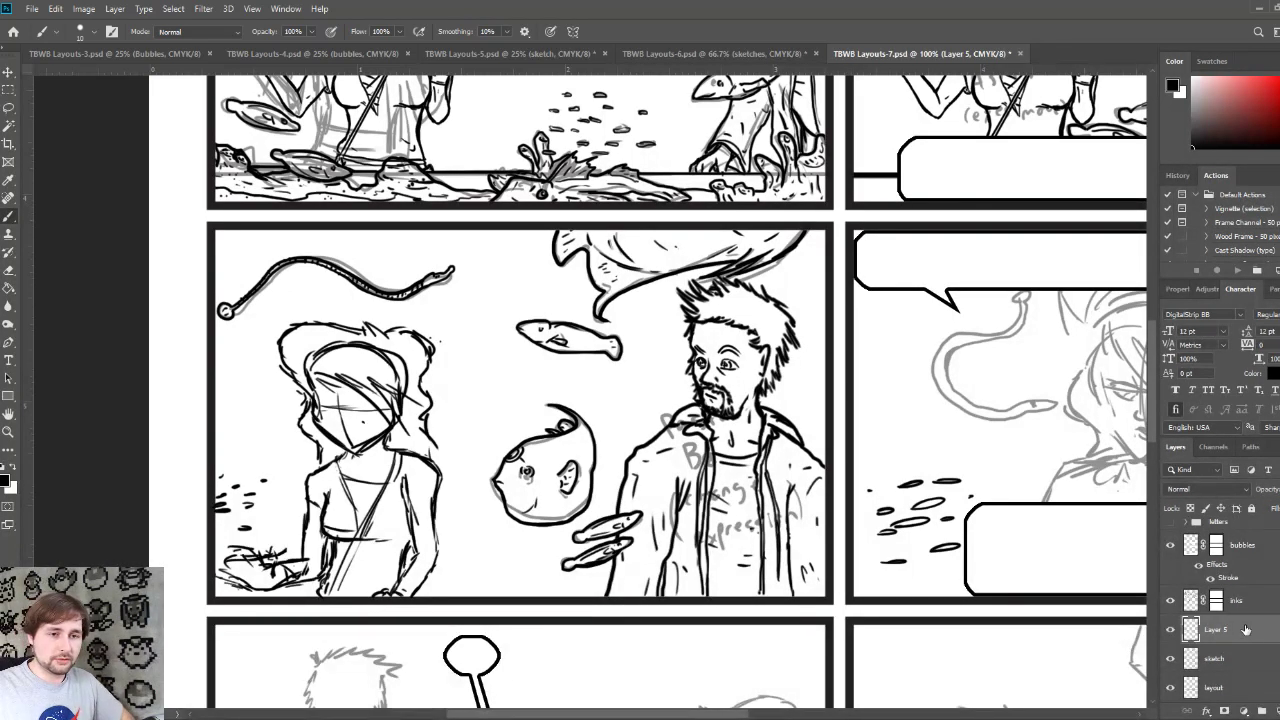
drag(1245, 628, 1248, 673)
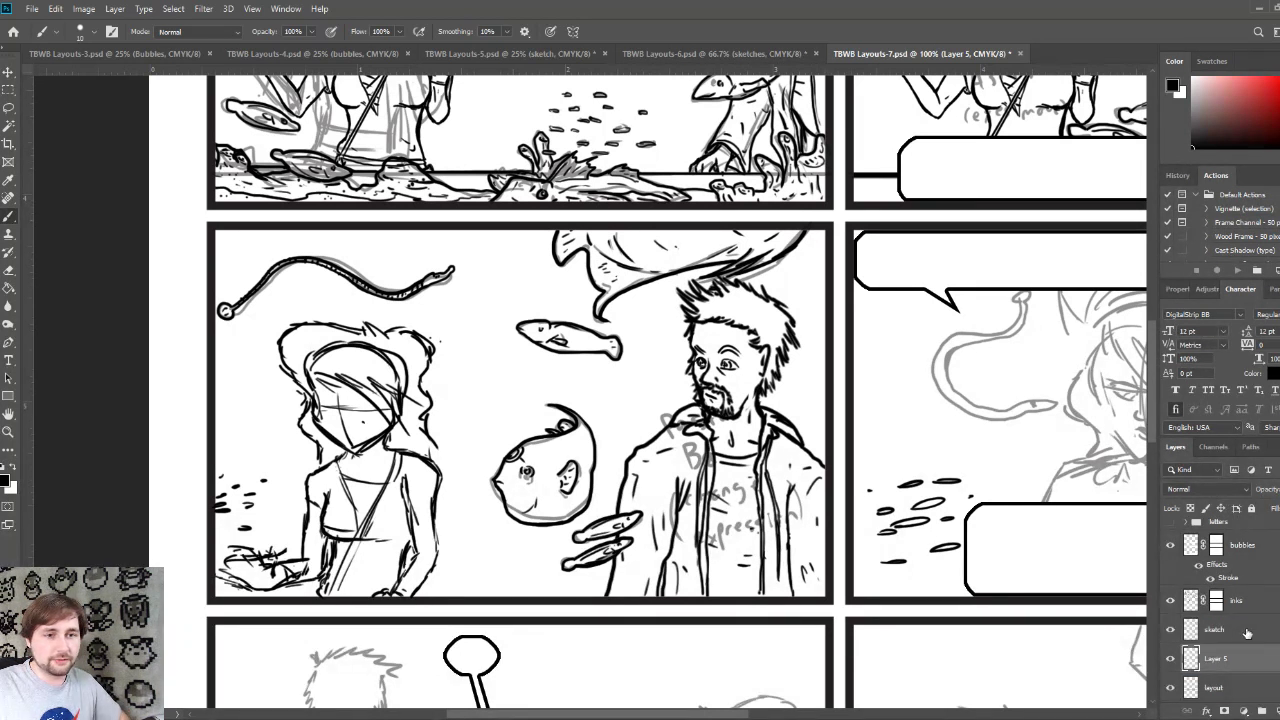
shift+click(1247, 630)
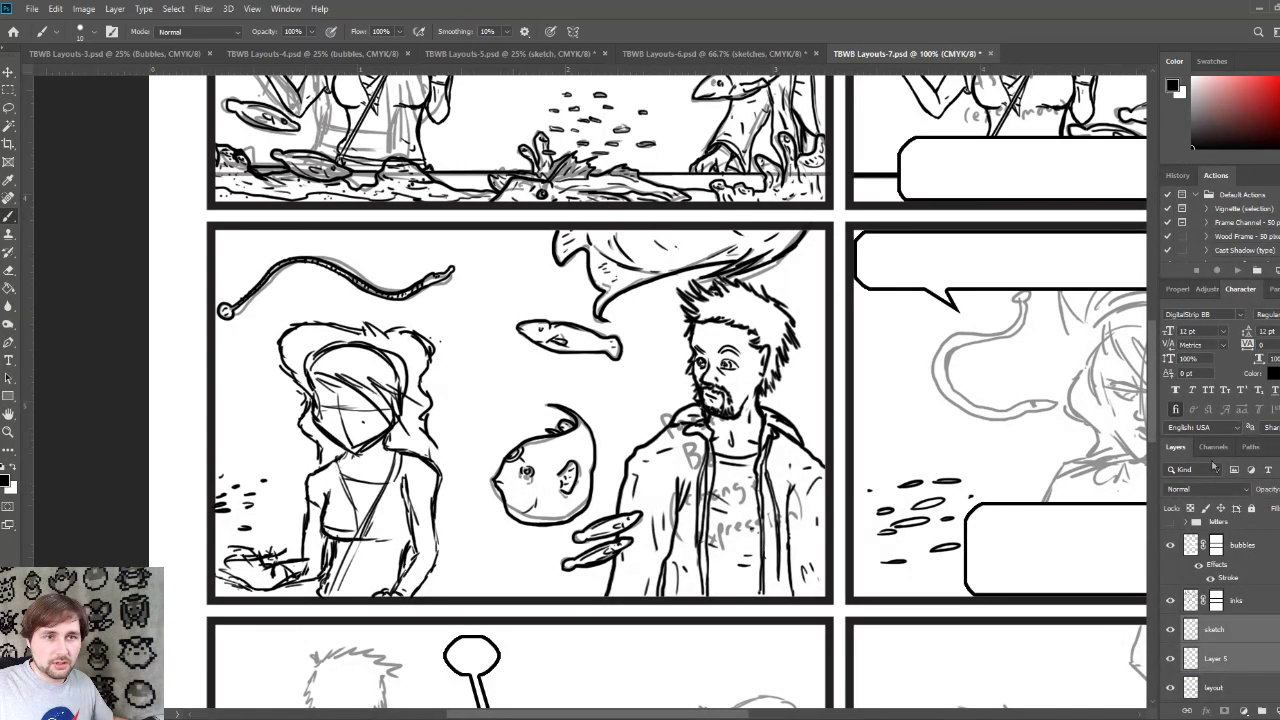
Step: Merge Layer 5 into the sketch layer (Ctrl+E), lower its opacity, and select the inks layer
key(ctrl+e)
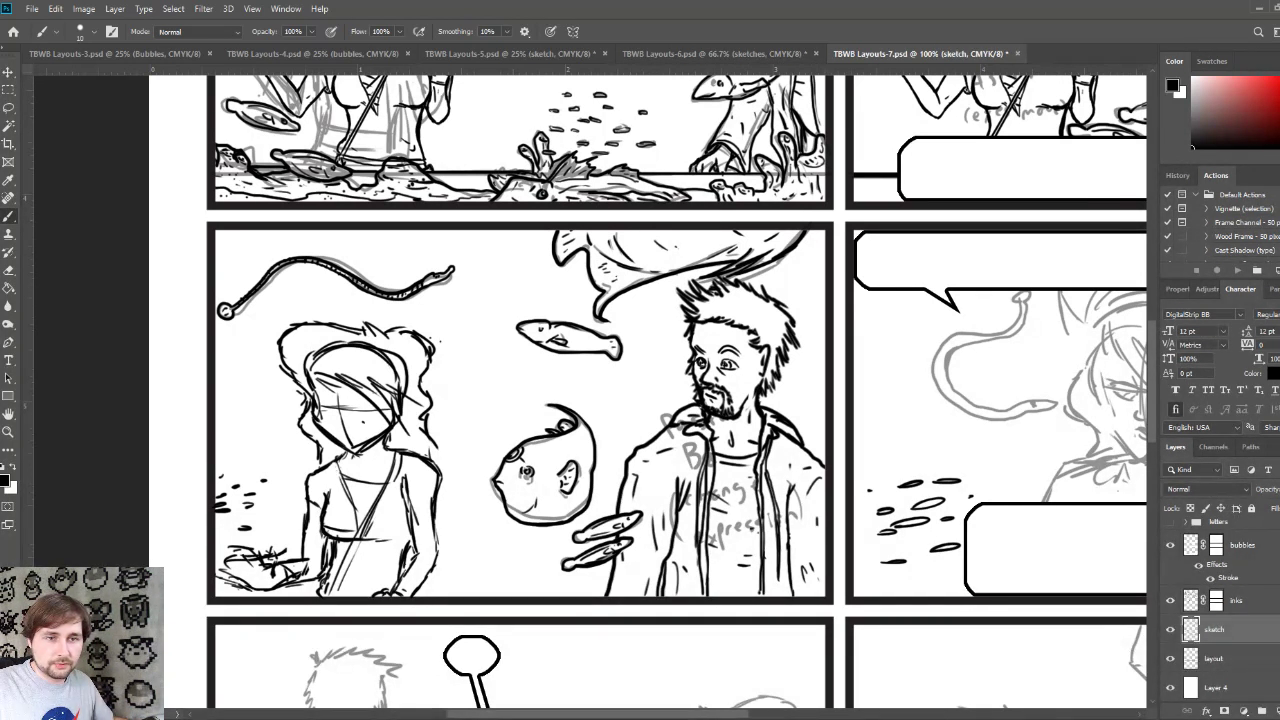
click(1272, 510)
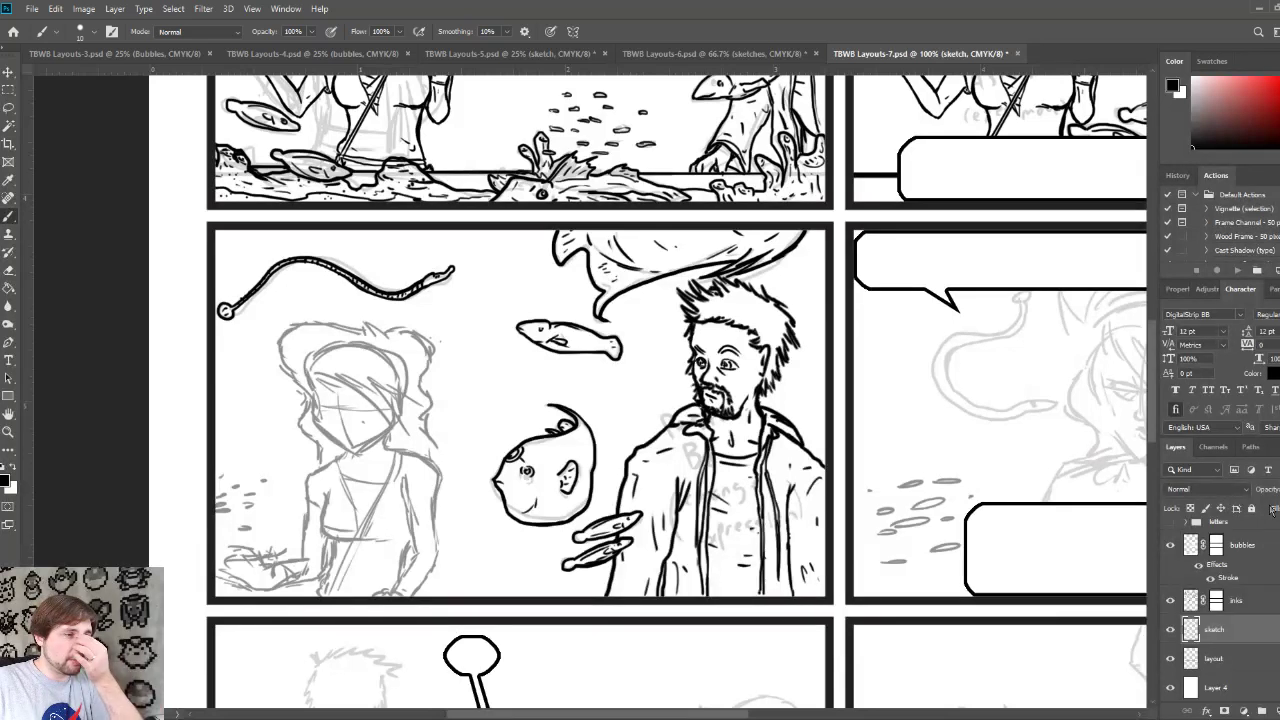
click(1274, 604)
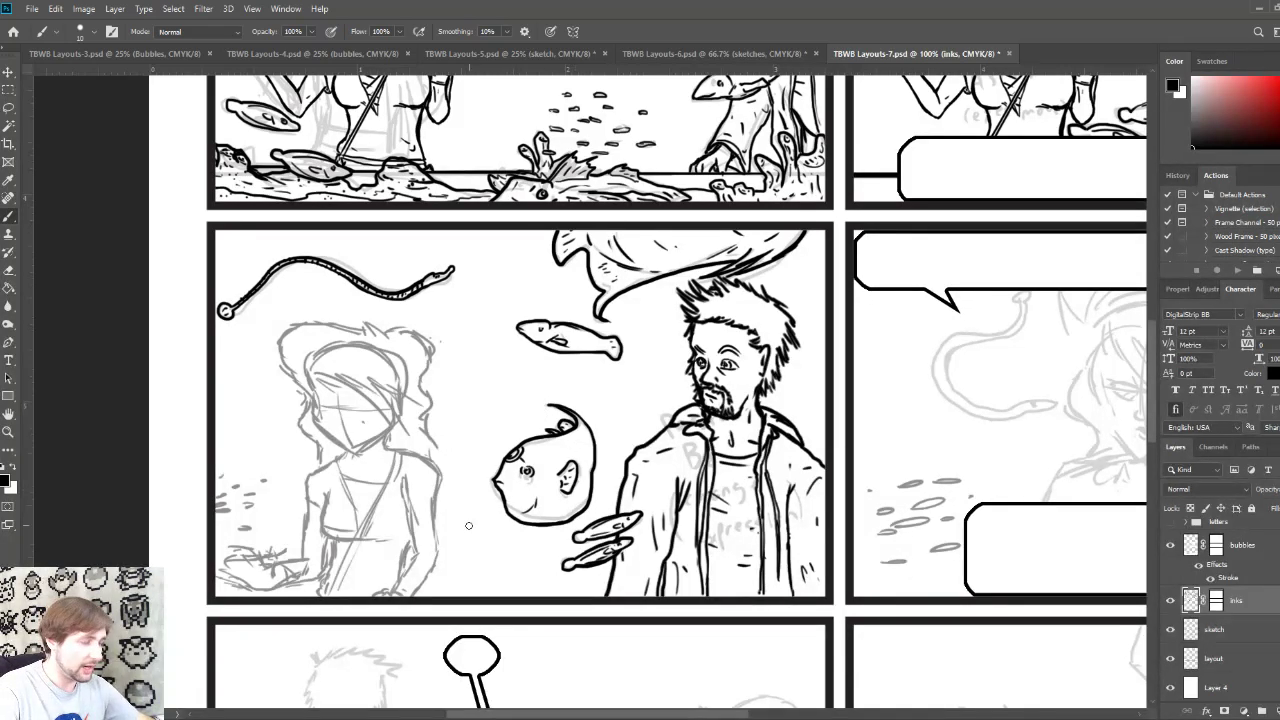
Step: Ink the woman's hair outline in black: top curve, left and right edges, and below her face
mouse_move(488, 518)
mouse_down()
mouse_move(575, 488)
mouse_move(590, 503)
mouse_up()
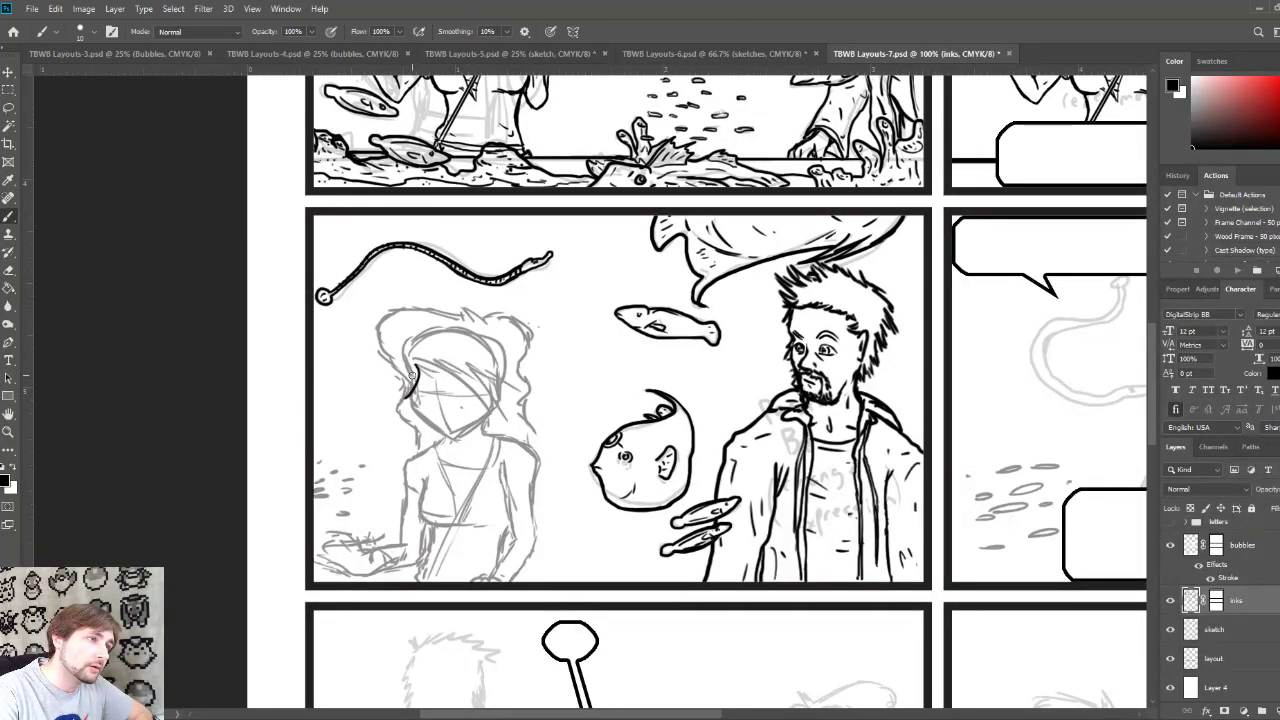
drag(415, 370, 387, 396)
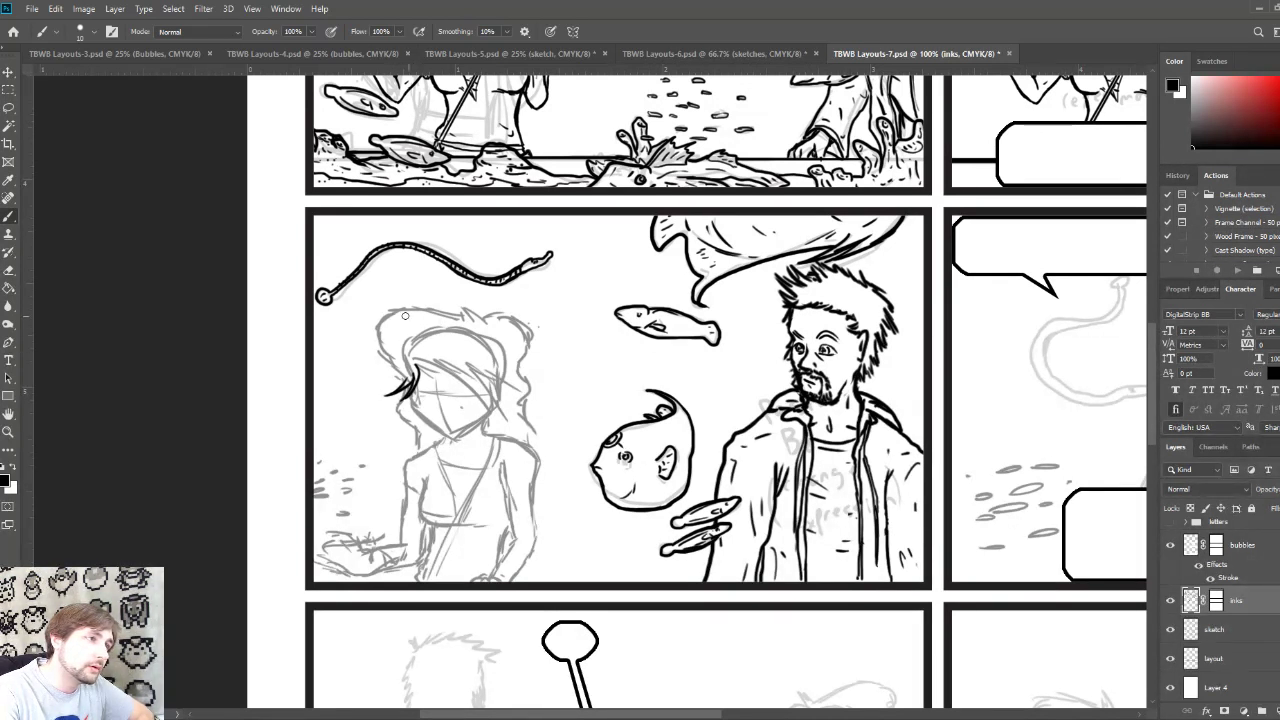
mouse_move(382, 323)
mouse_down()
mouse_move(429, 303)
mouse_move(479, 327)
mouse_move(464, 308)
mouse_move(526, 340)
mouse_up()
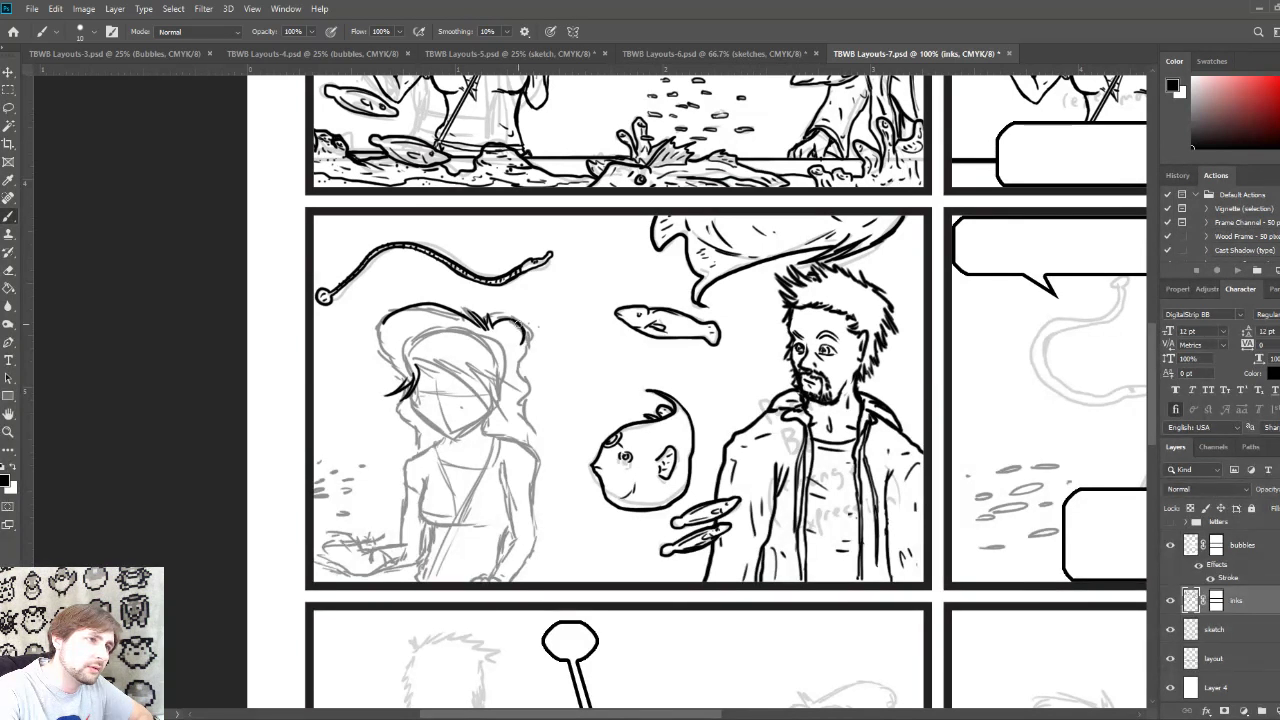
drag(521, 336, 521, 363)
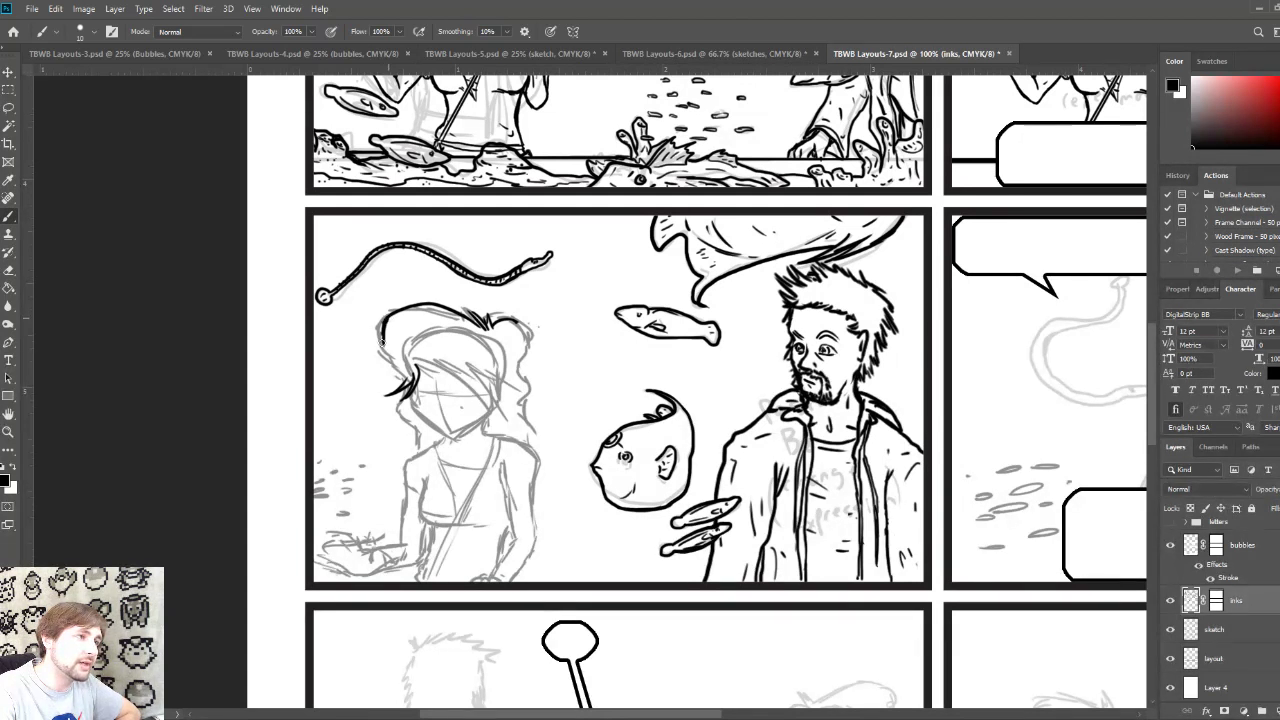
drag(384, 336, 400, 370)
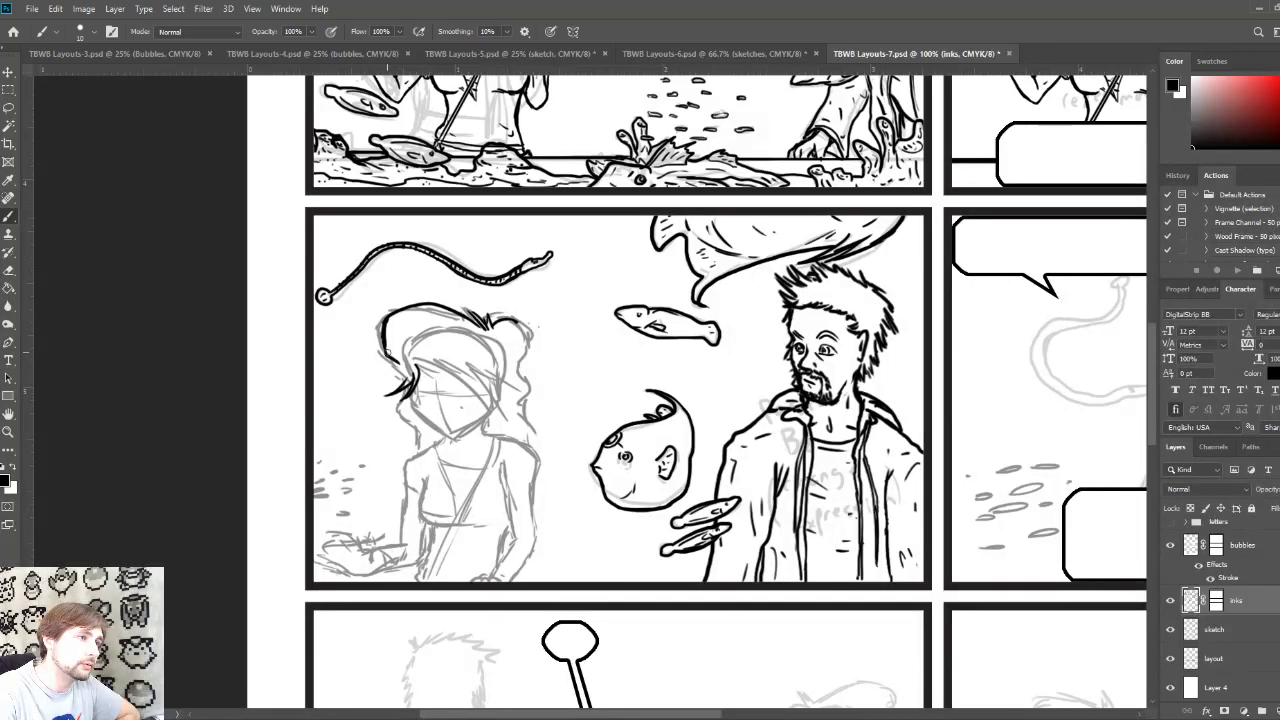
drag(387, 336, 406, 372)
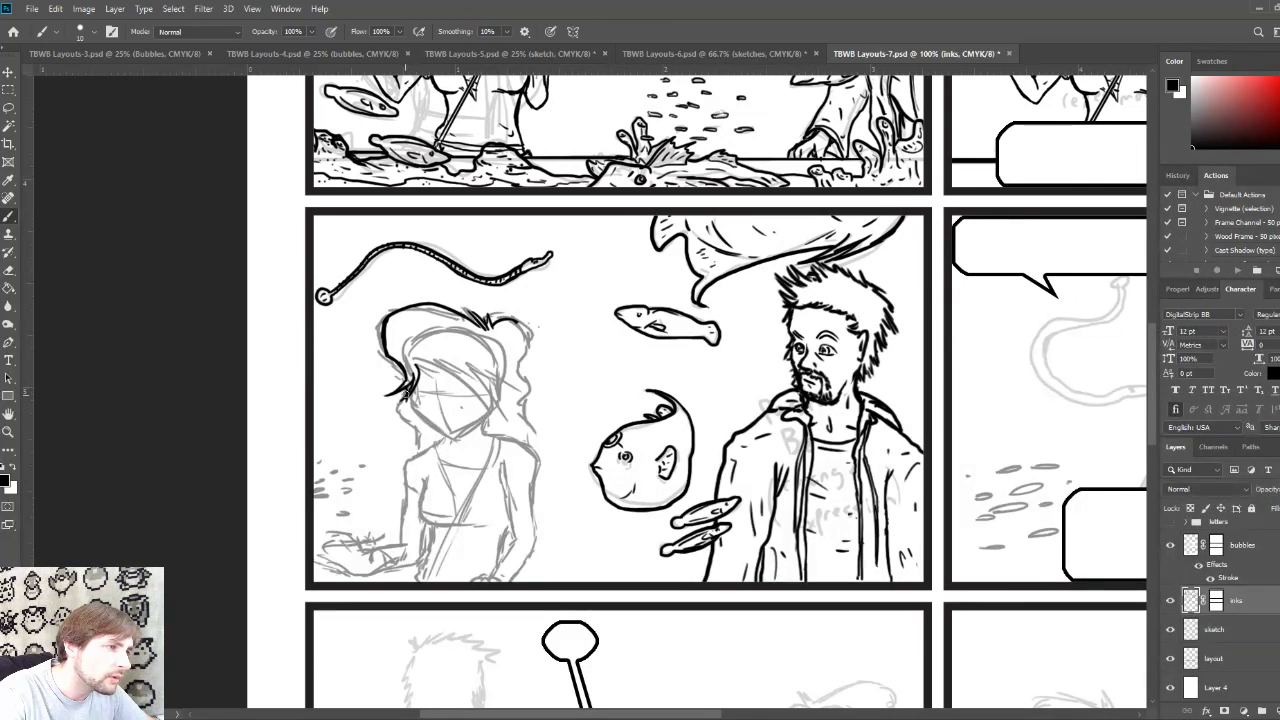
drag(400, 405, 414, 454)
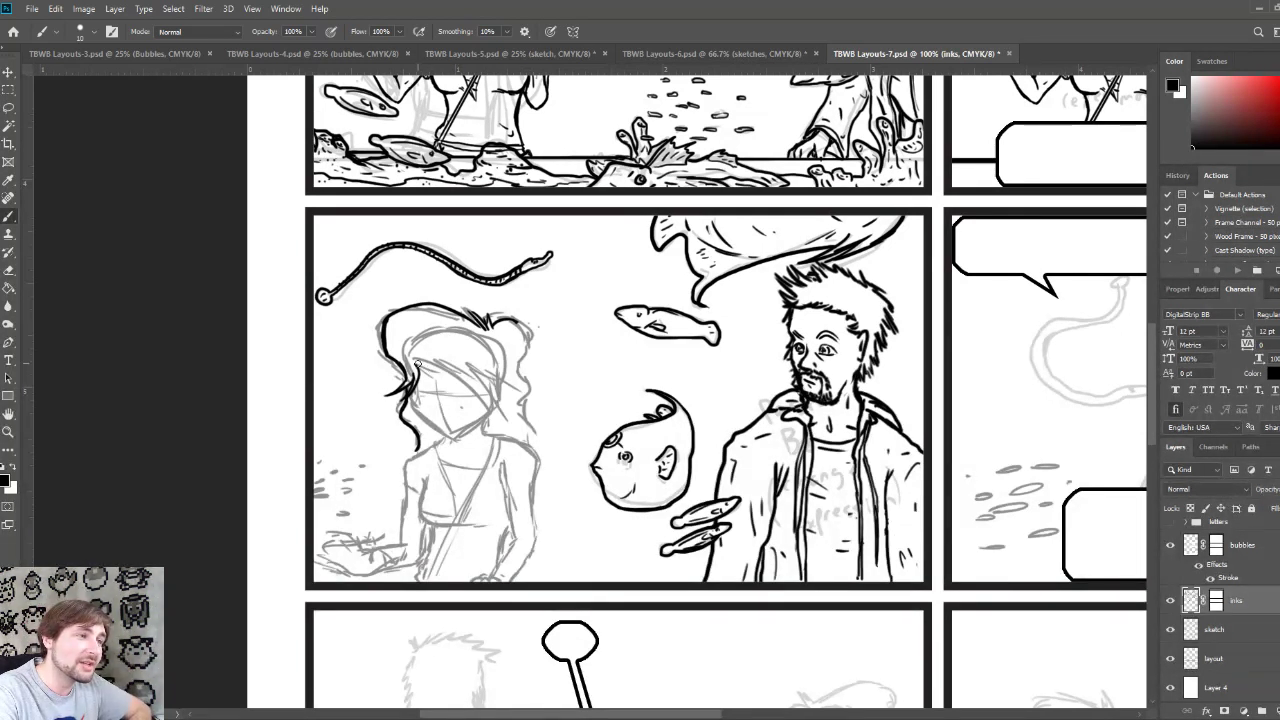
Step: Add black hair strands sweeping down-right across her head and trace the hair's right edge
drag(409, 360, 488, 414)
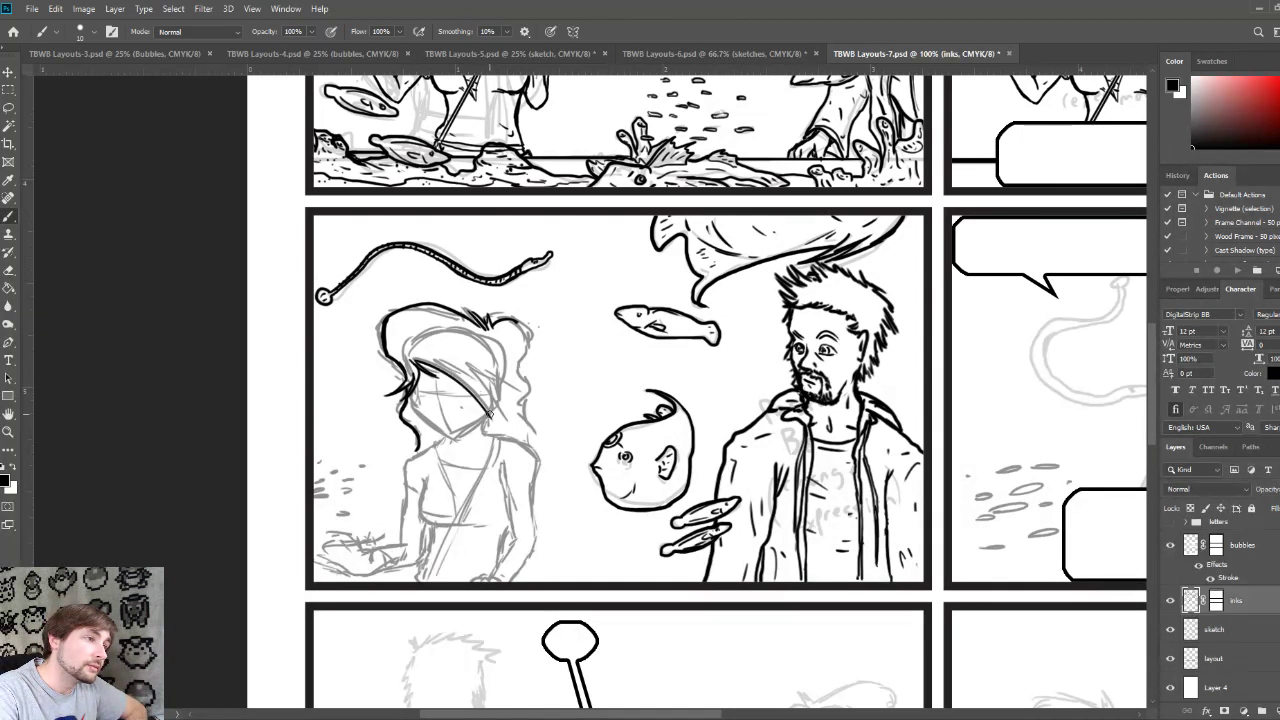
mouse_move(430, 354)
mouse_down()
mouse_move(486, 414)
mouse_move(498, 400)
mouse_move(486, 388)
mouse_move(514, 412)
mouse_up()
mouse_move(472, 356)
mouse_down()
mouse_move(512, 410)
mouse_move(500, 388)
mouse_move(520, 391)
mouse_up()
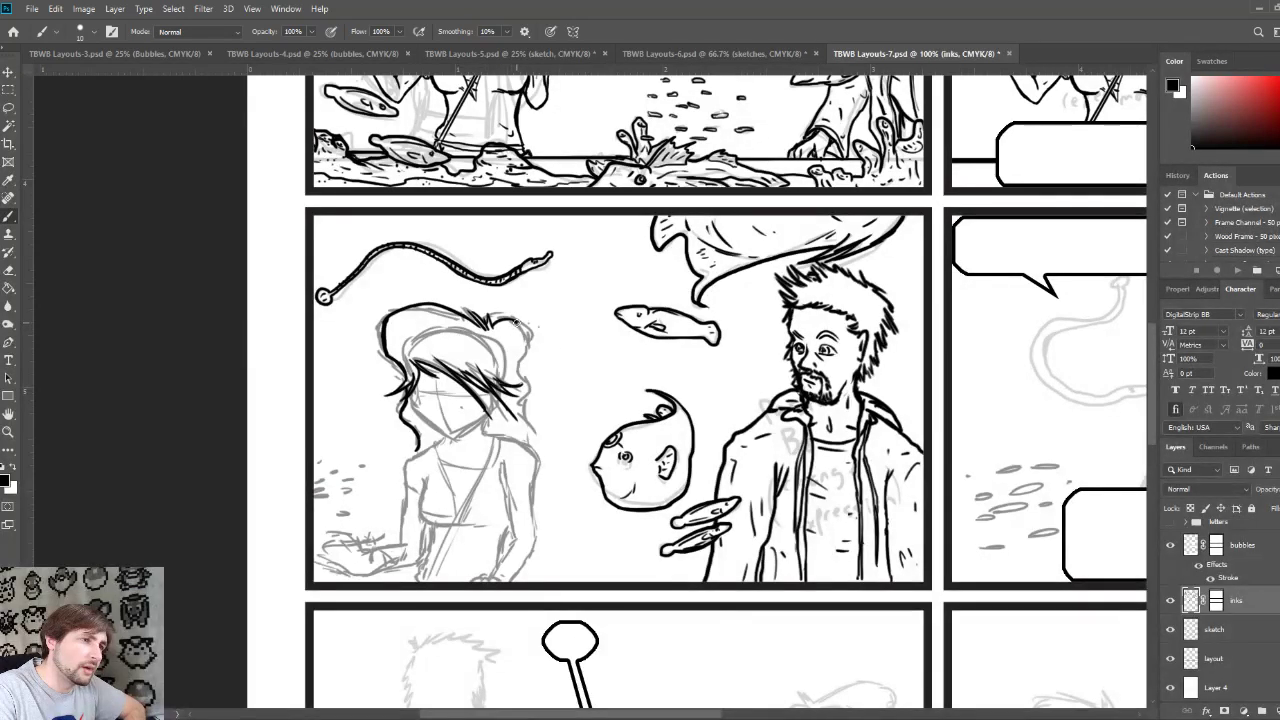
mouse_move(514, 322)
mouse_down()
mouse_move(527, 344)
mouse_move(527, 440)
mouse_move(496, 460)
mouse_move(500, 432)
mouse_move(505, 456)
mouse_move(516, 452)
mouse_move(510, 432)
mouse_up()
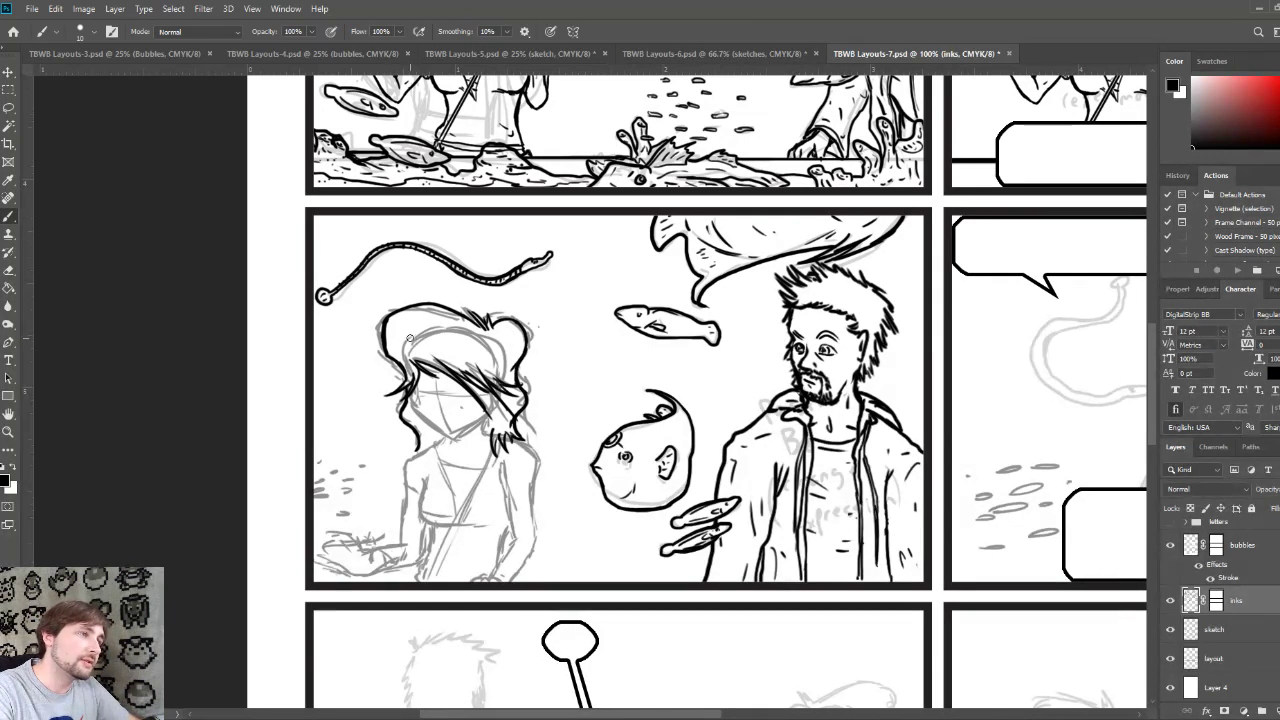
Step: Ink more black strands across the woman's bangs, the left side of her hair and the tips
drag(407, 343, 513, 350)
mouse_move(406, 336)
mouse_down()
mouse_move(420, 316)
mouse_move(482, 336)
mouse_up()
drag(417, 404, 412, 386)
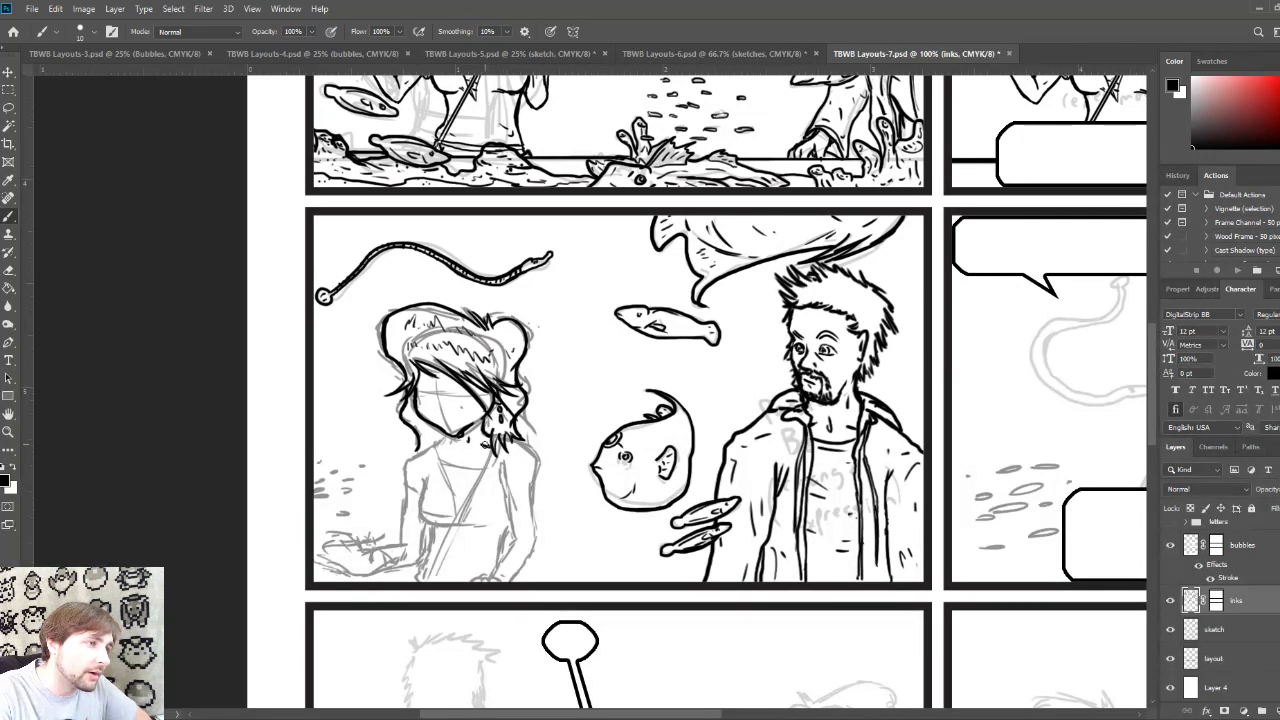
drag(482, 441, 511, 459)
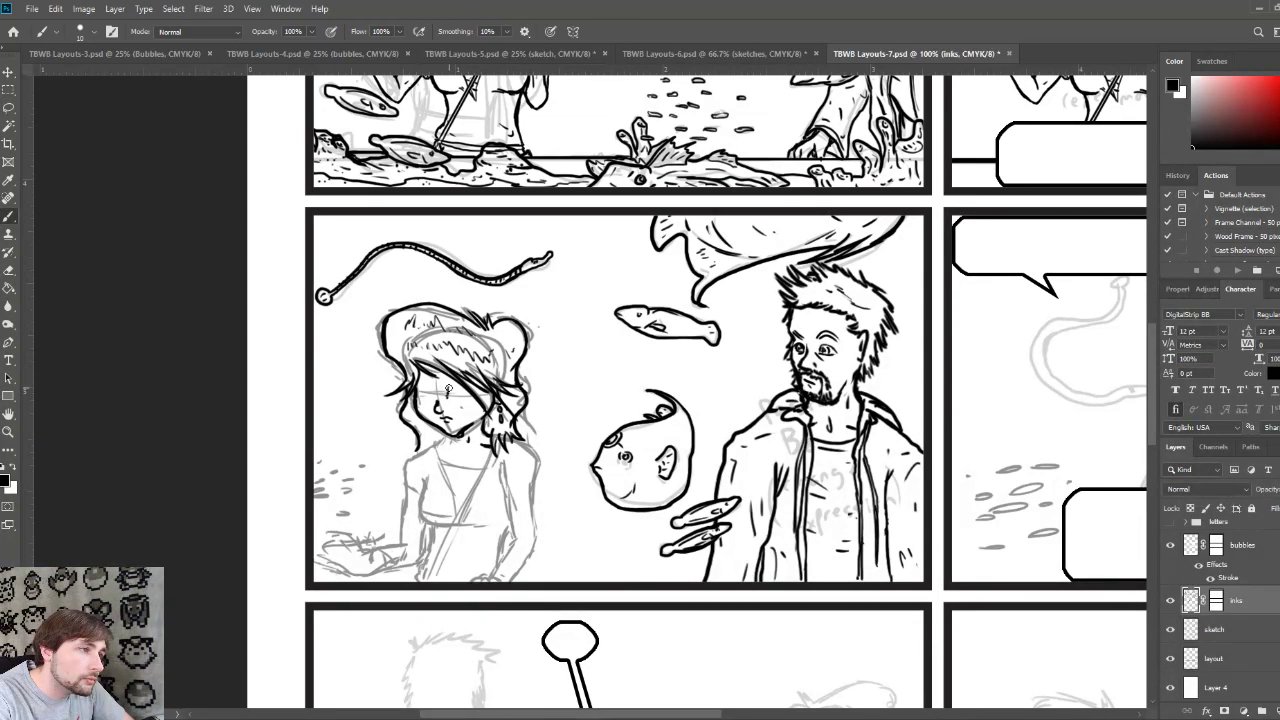
drag(706, 408, 601, 645)
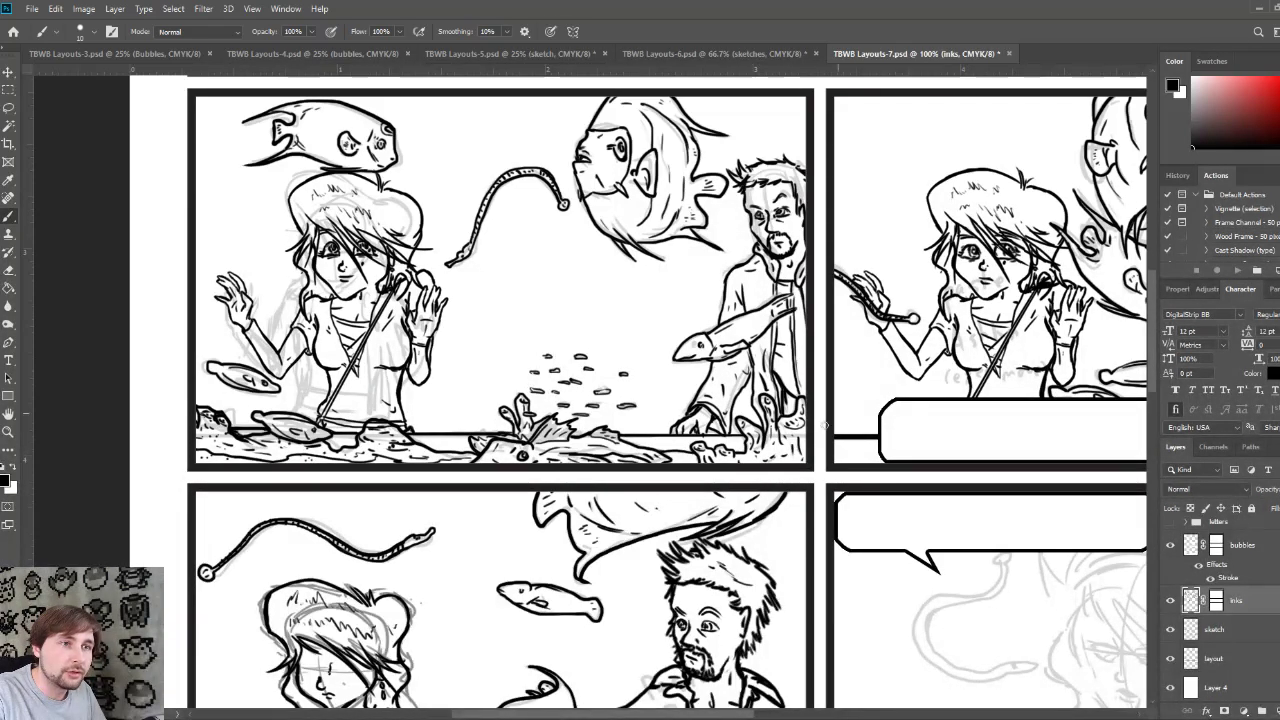
drag(333, 645, 510, 491)
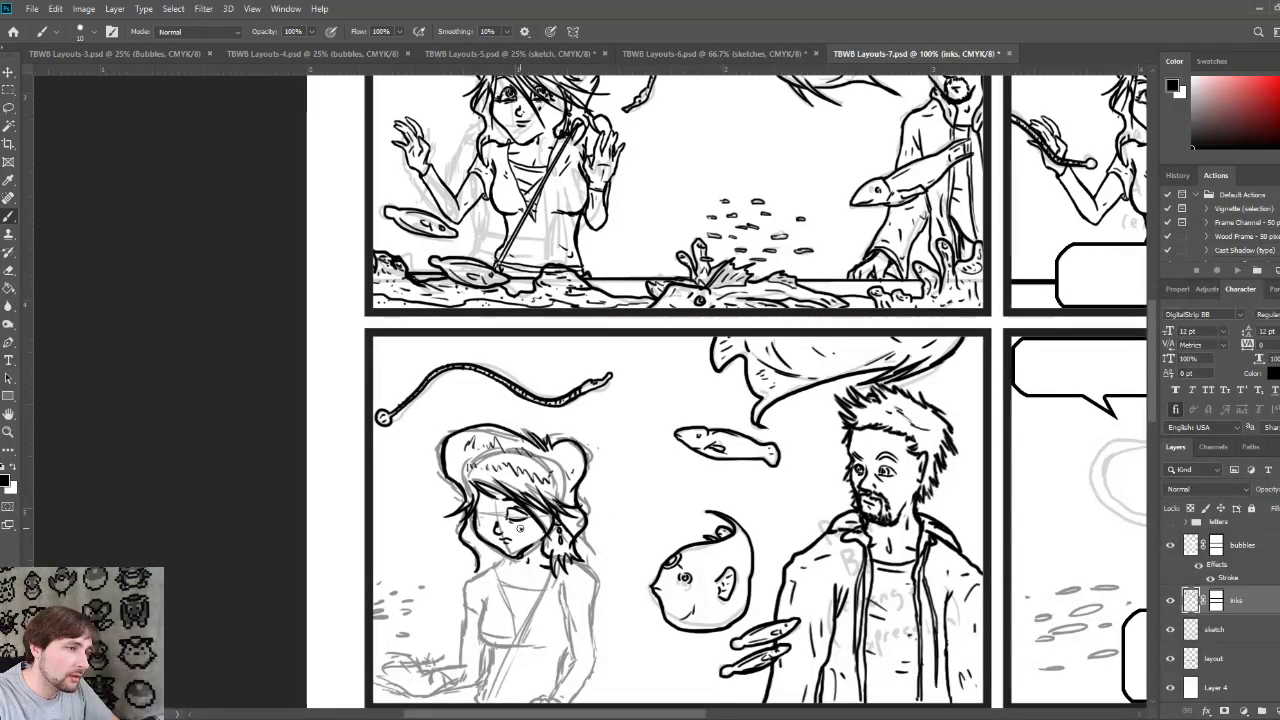
drag(895, 388, 826, 362)
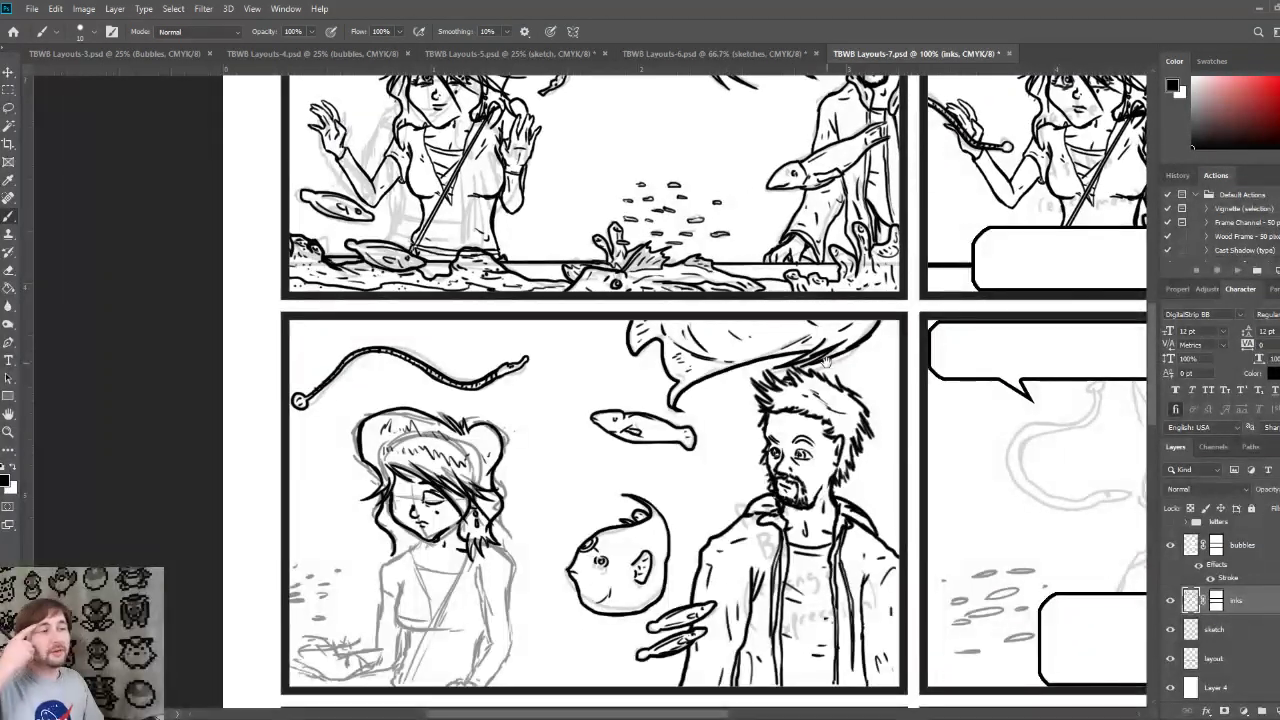
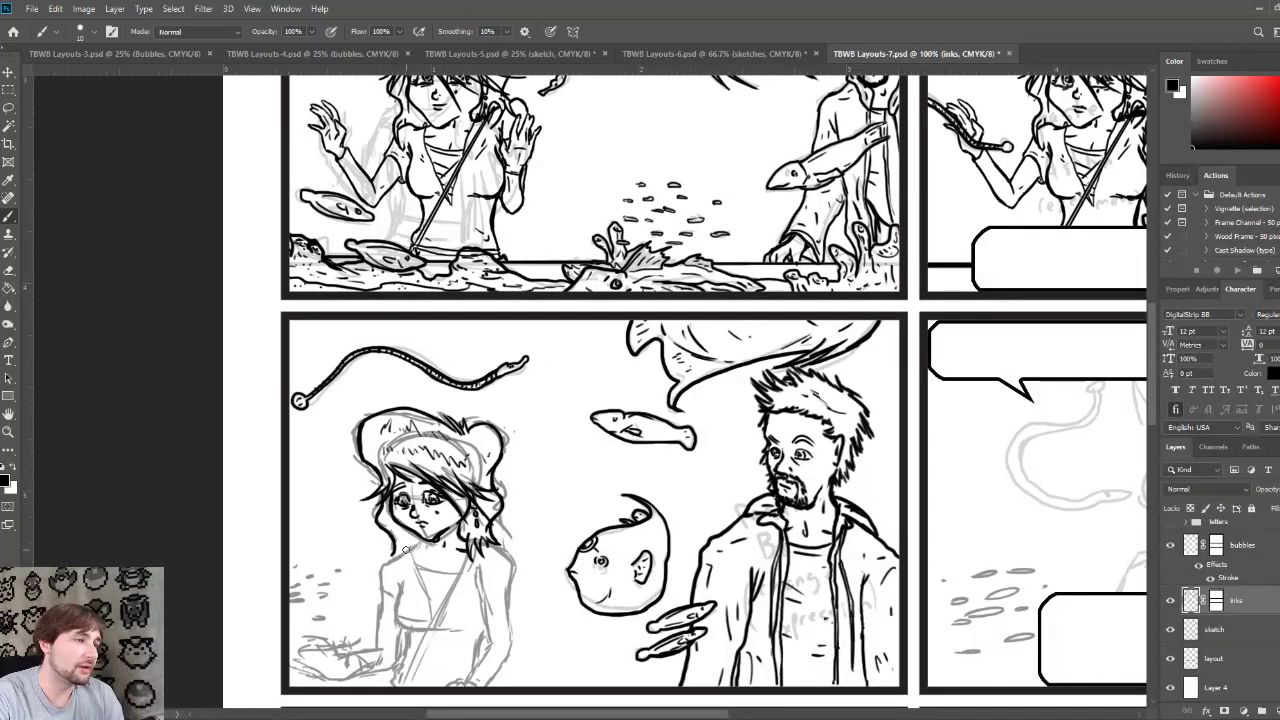
Step: Ink the short line down the girl's neck, then pan up to the next row of panels
drag(403, 545, 405, 561)
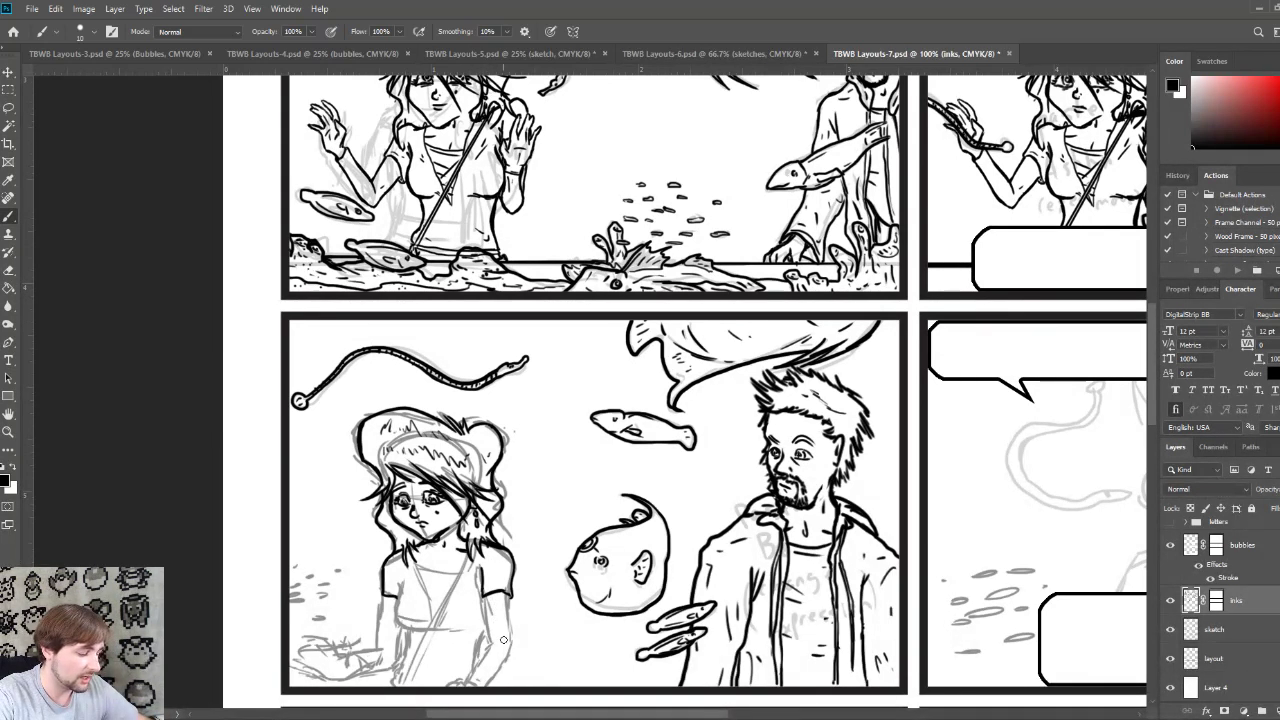
drag(504, 648, 522, 578)
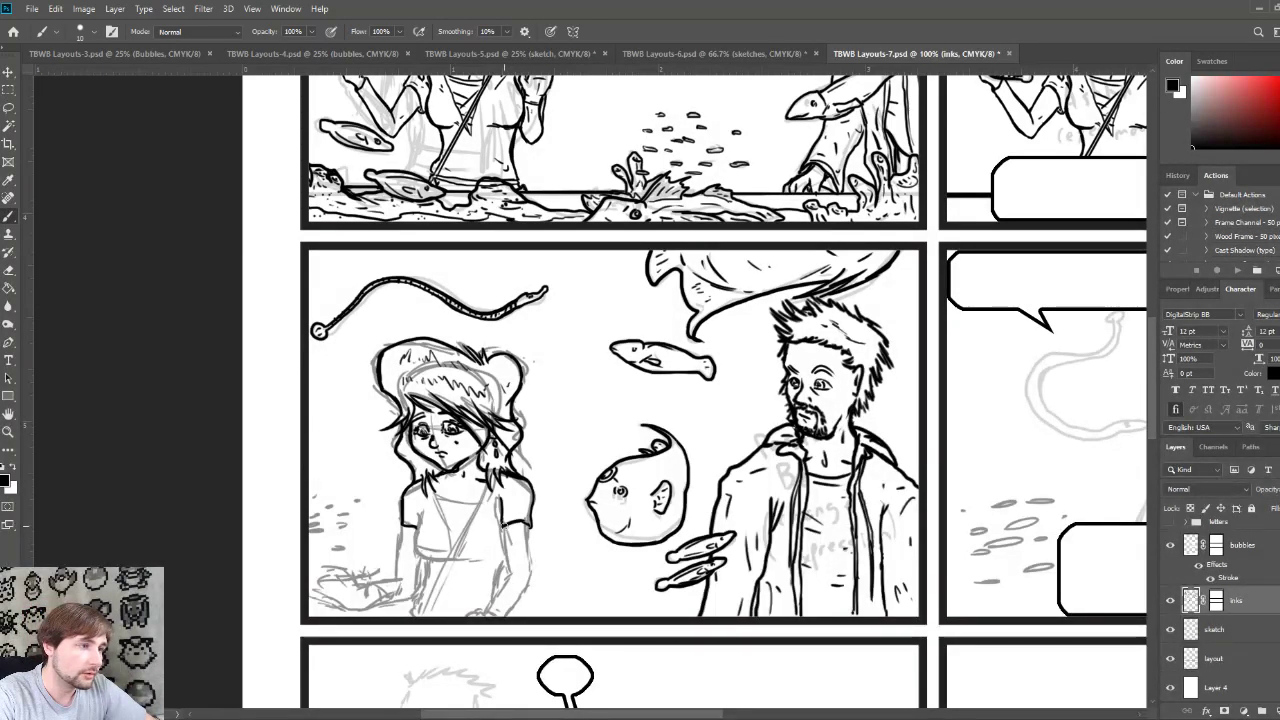
Step: Trace the girl's arm in black ink, covering its outer contour and inner edge
drag(503, 523, 511, 584)
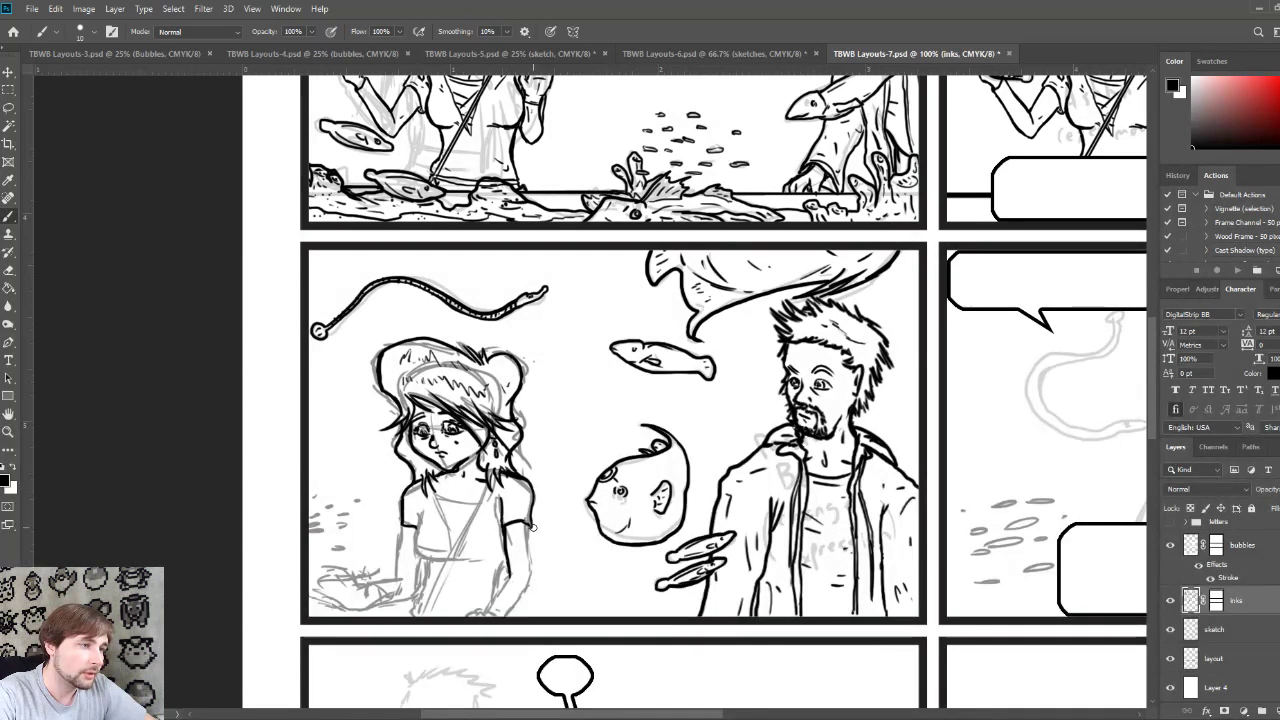
mouse_move(527, 523)
mouse_down()
mouse_move(532, 578)
mouse_move(505, 612)
mouse_up()
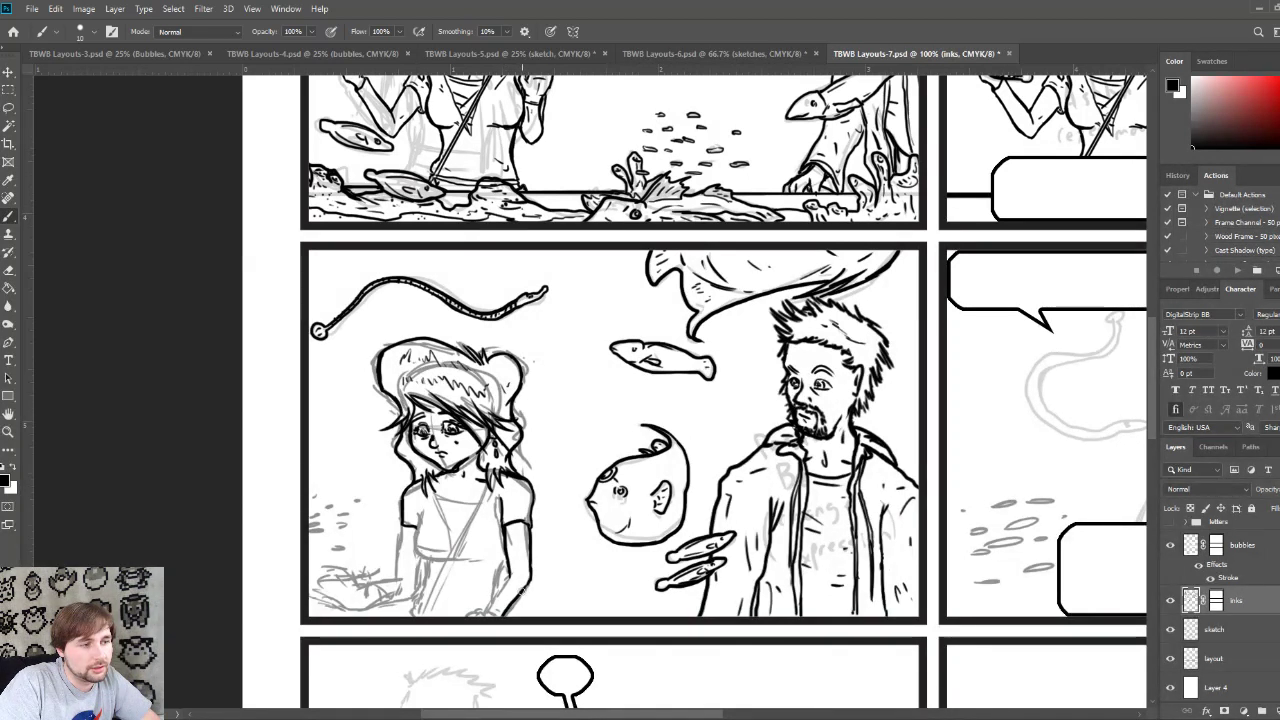
drag(512, 573, 494, 600)
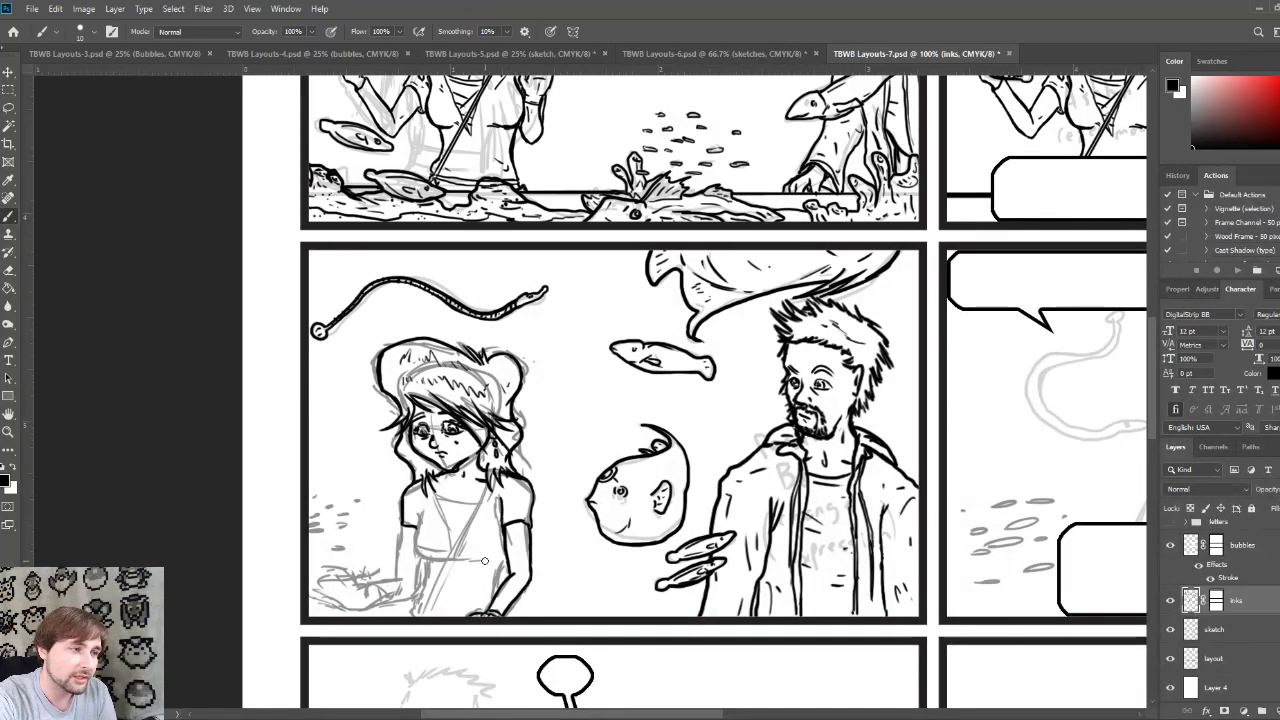
Step: Ink the girl's shirt hem and trace the diagonal strap twice to darken it
drag(482, 560, 505, 561)
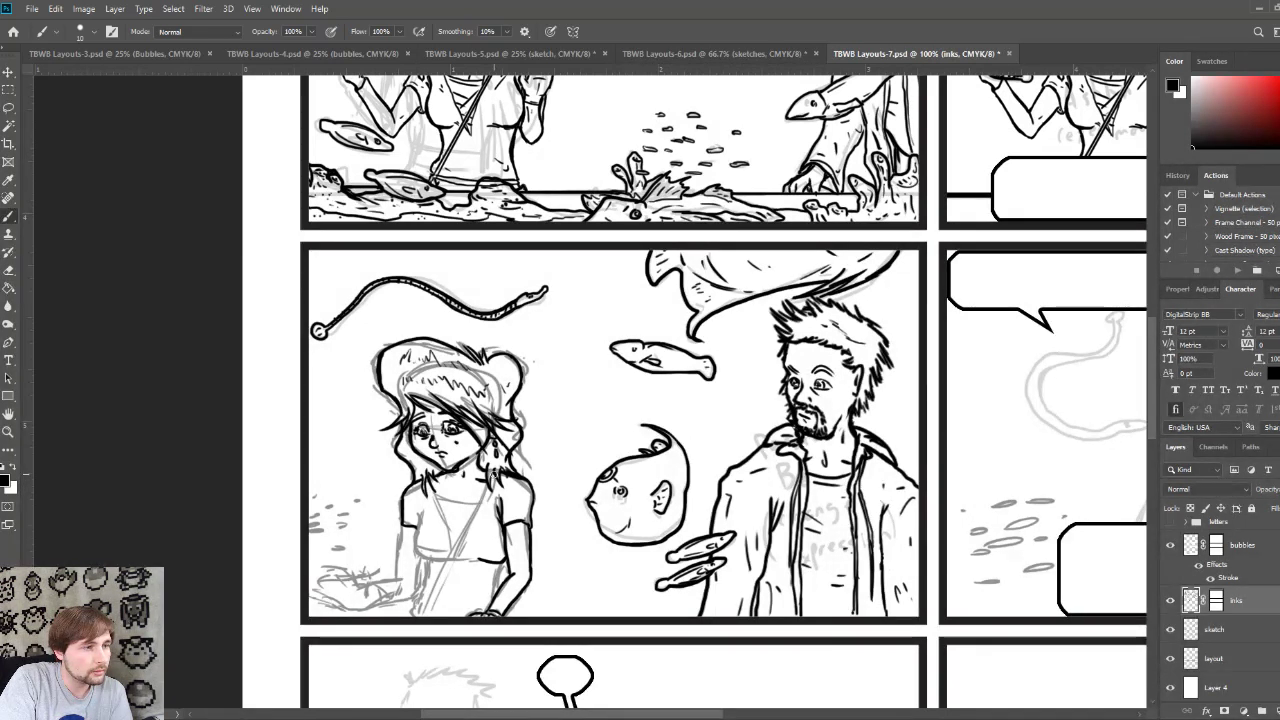
drag(493, 478, 417, 613)
drag(494, 492, 420, 605)
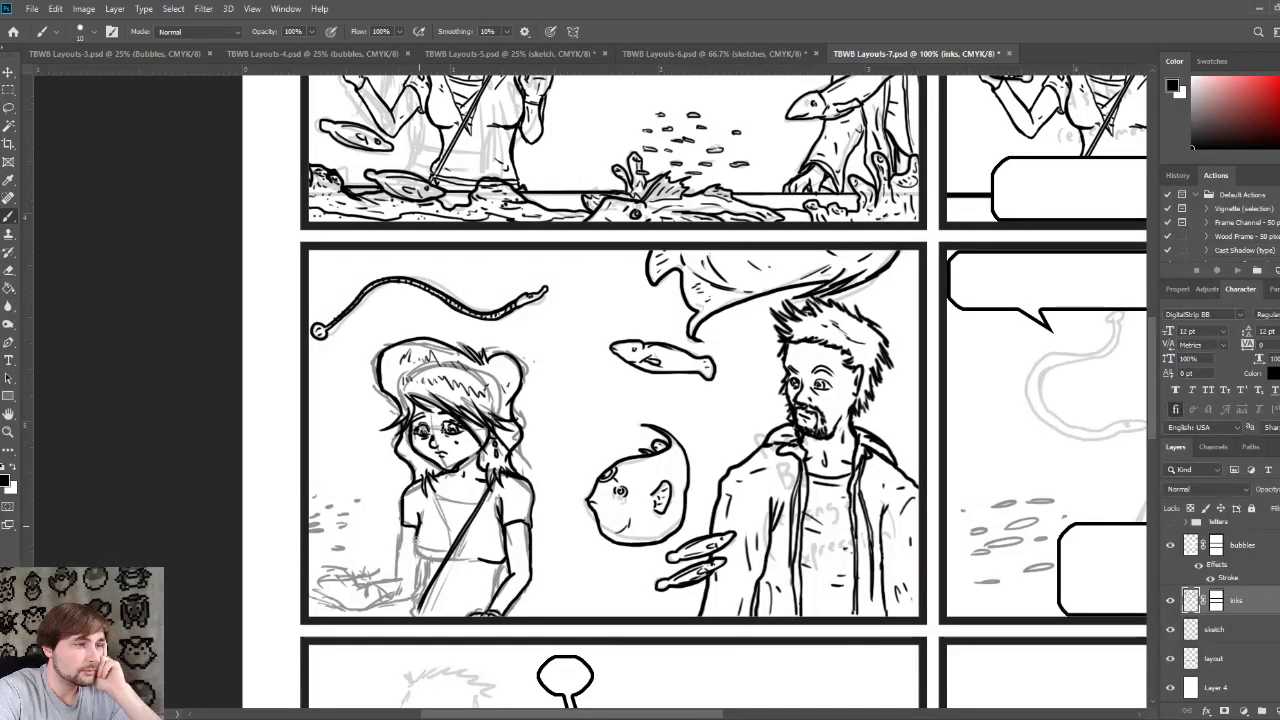
Step: Stroke the shirt's left and right edges and thicken the strap's lower section
mouse_move(420, 510)
mouse_down()
mouse_move(415, 549)
mouse_move(416, 535)
mouse_up()
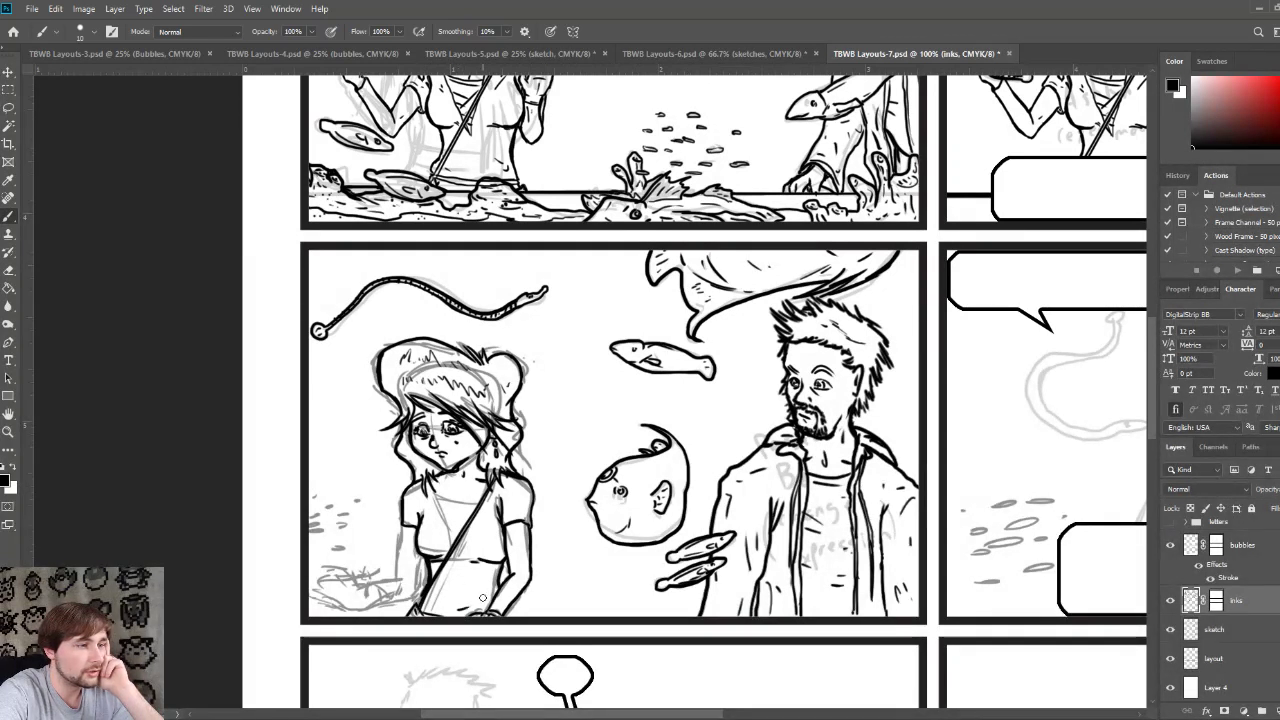
drag(488, 594, 494, 570)
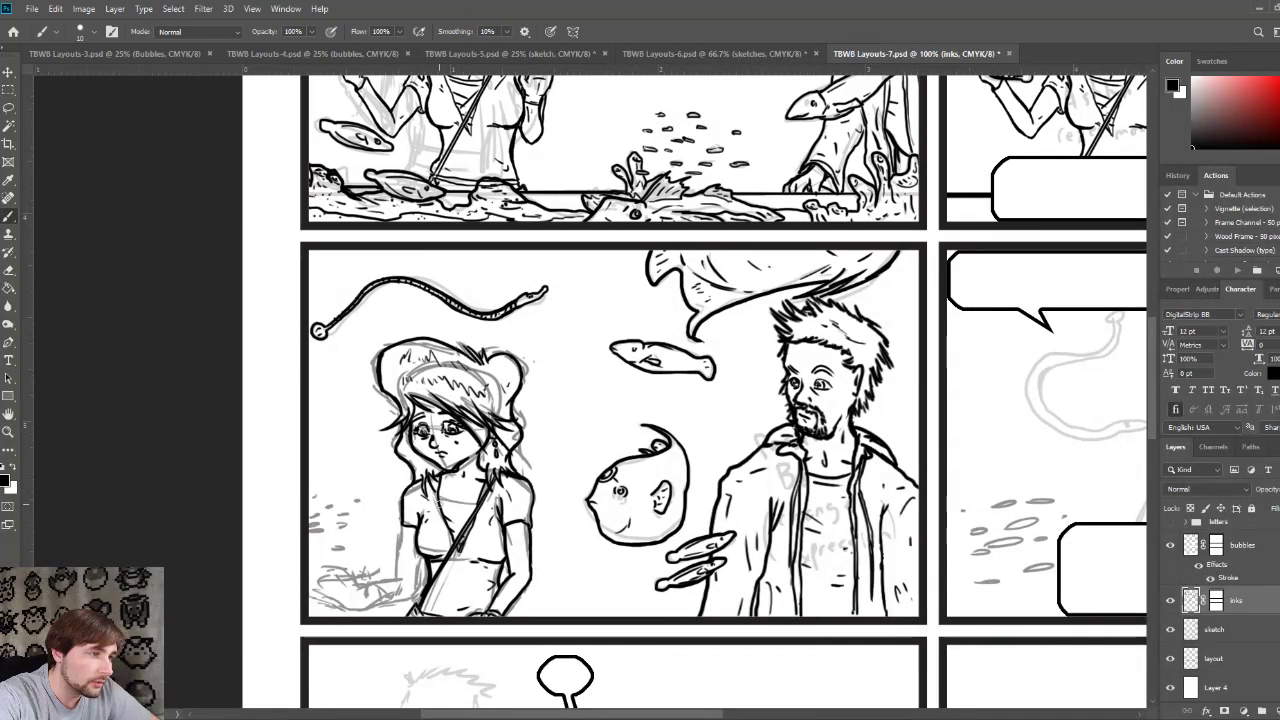
drag(488, 507, 467, 522)
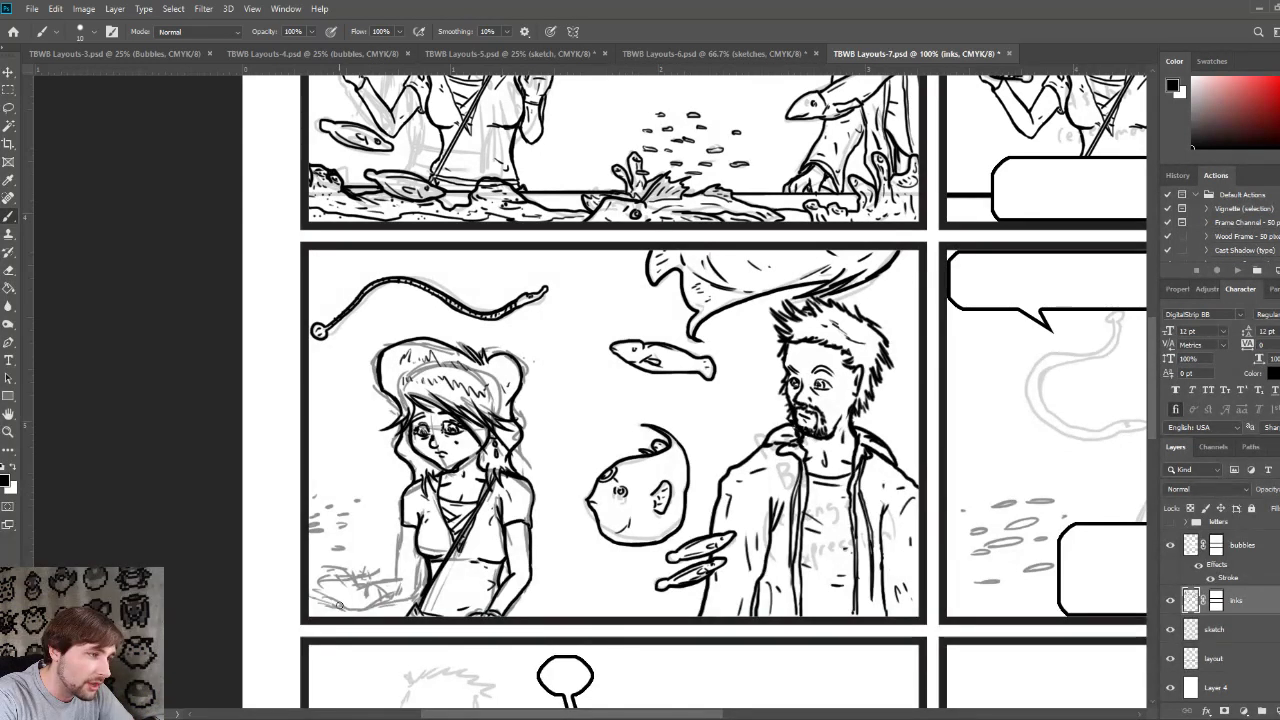
Step: Add three short ink strokes for the seabed grass in the panel's bottom-left corner
drag(340, 606, 376, 606)
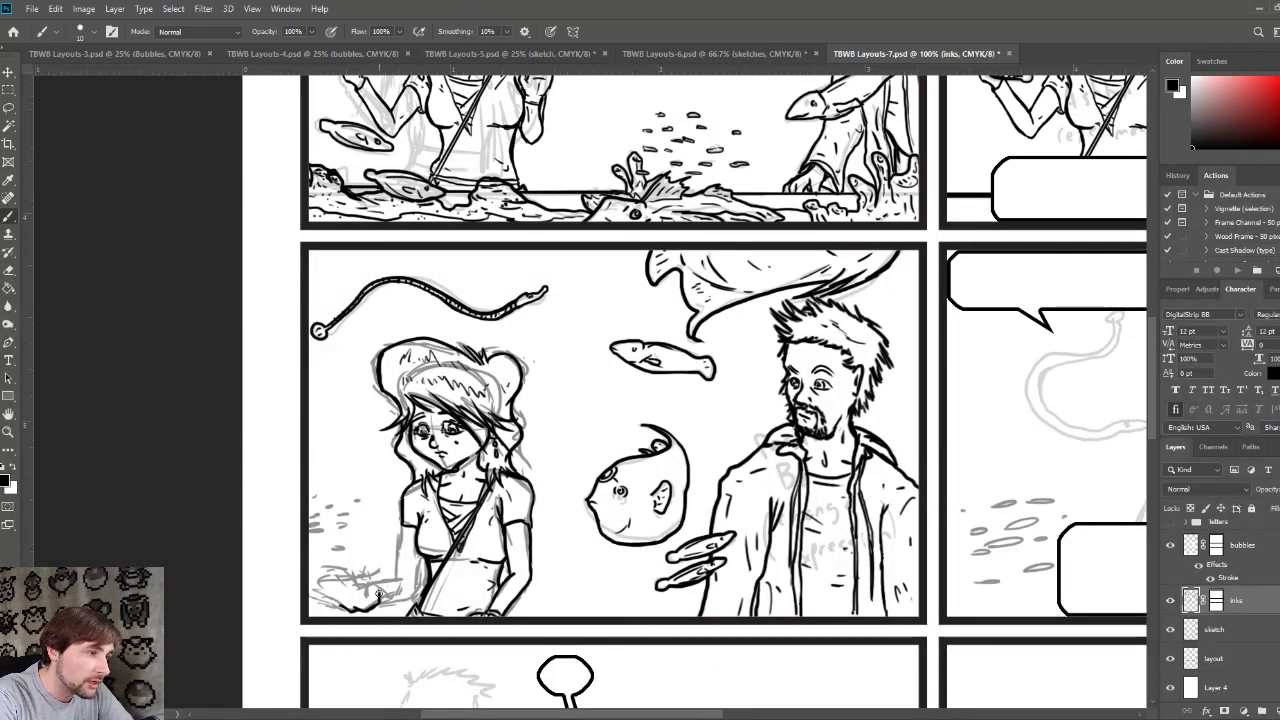
drag(368, 604, 376, 593)
mouse_move(371, 592)
mouse_down()
mouse_move(333, 576)
mouse_move(348, 584)
mouse_up()
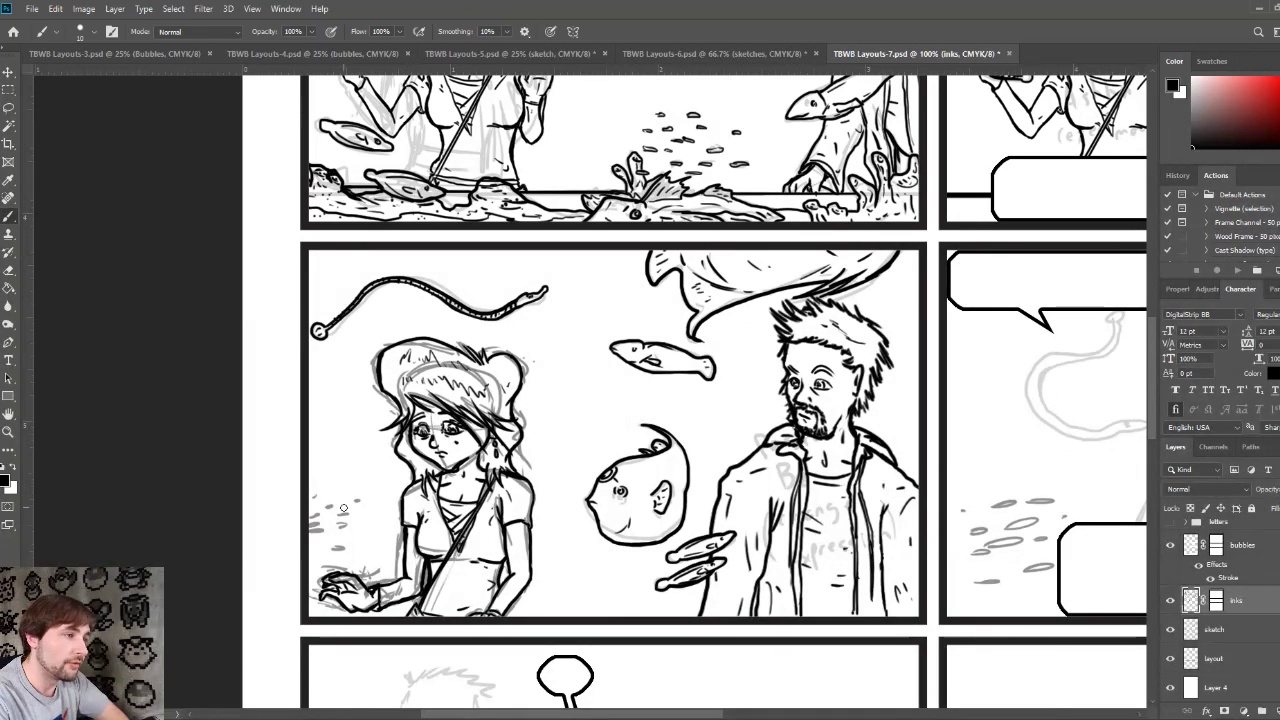
Step: Dab a small fish dash in the water beside the girl's hand
drag(333, 548, 348, 512)
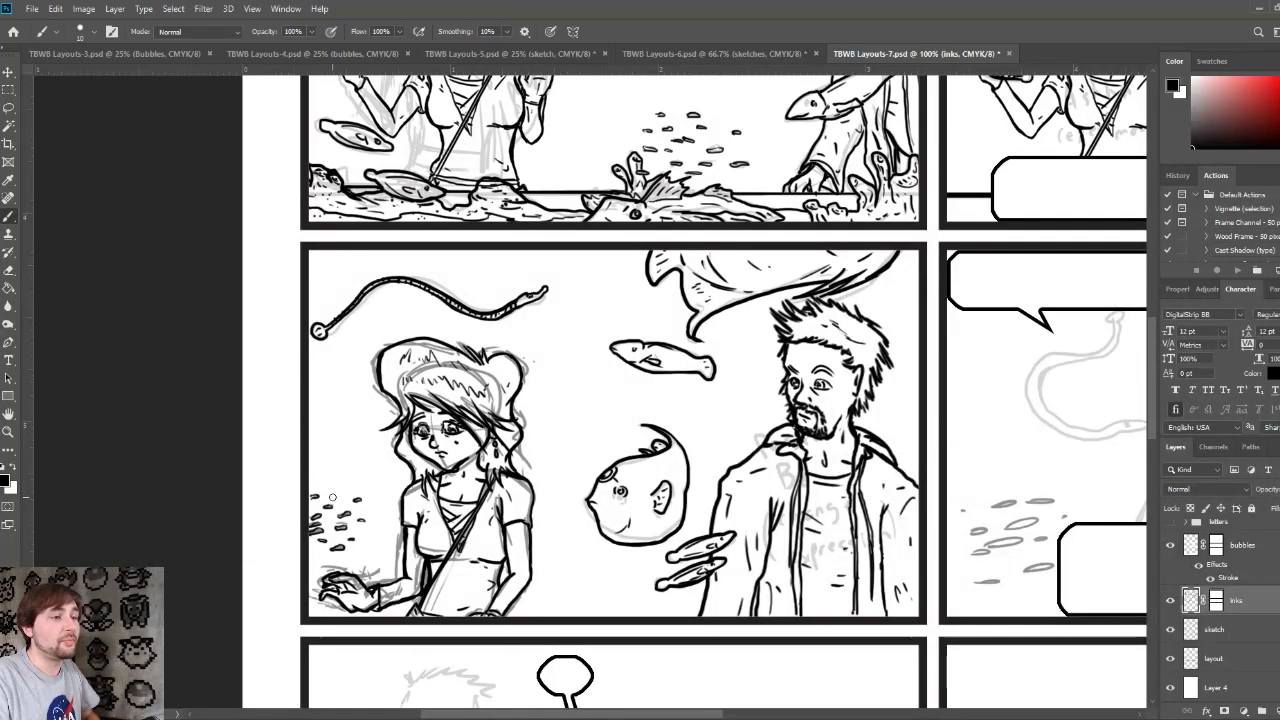
Step: Zoom out and hide the grey sketch layer to check the inks on their own
key(ctrl+minus)
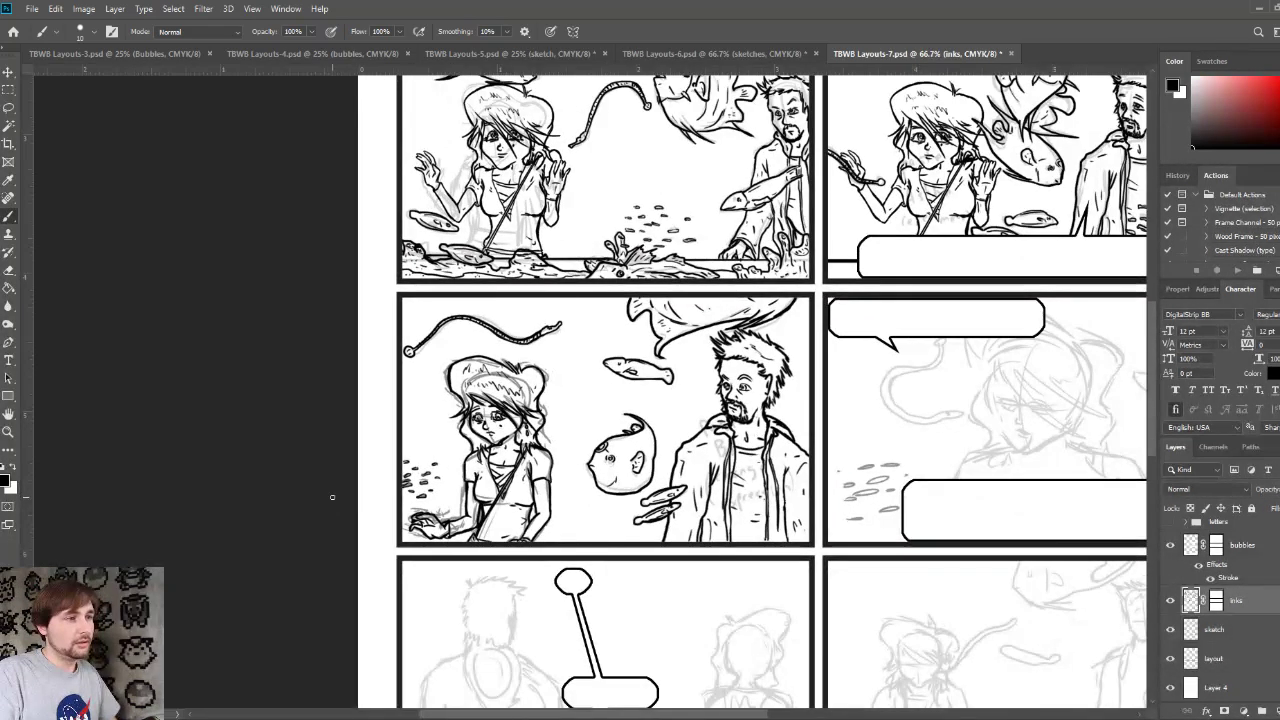
click(1170, 630)
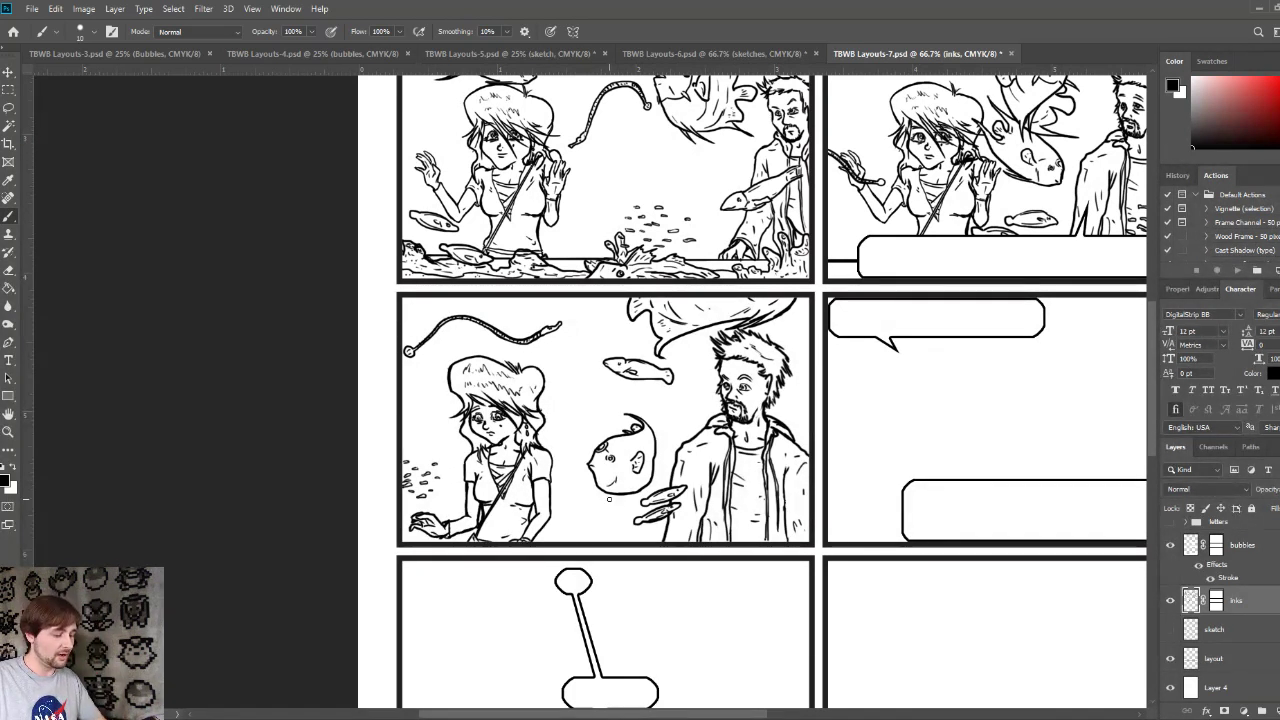
key(ctrl+minus)
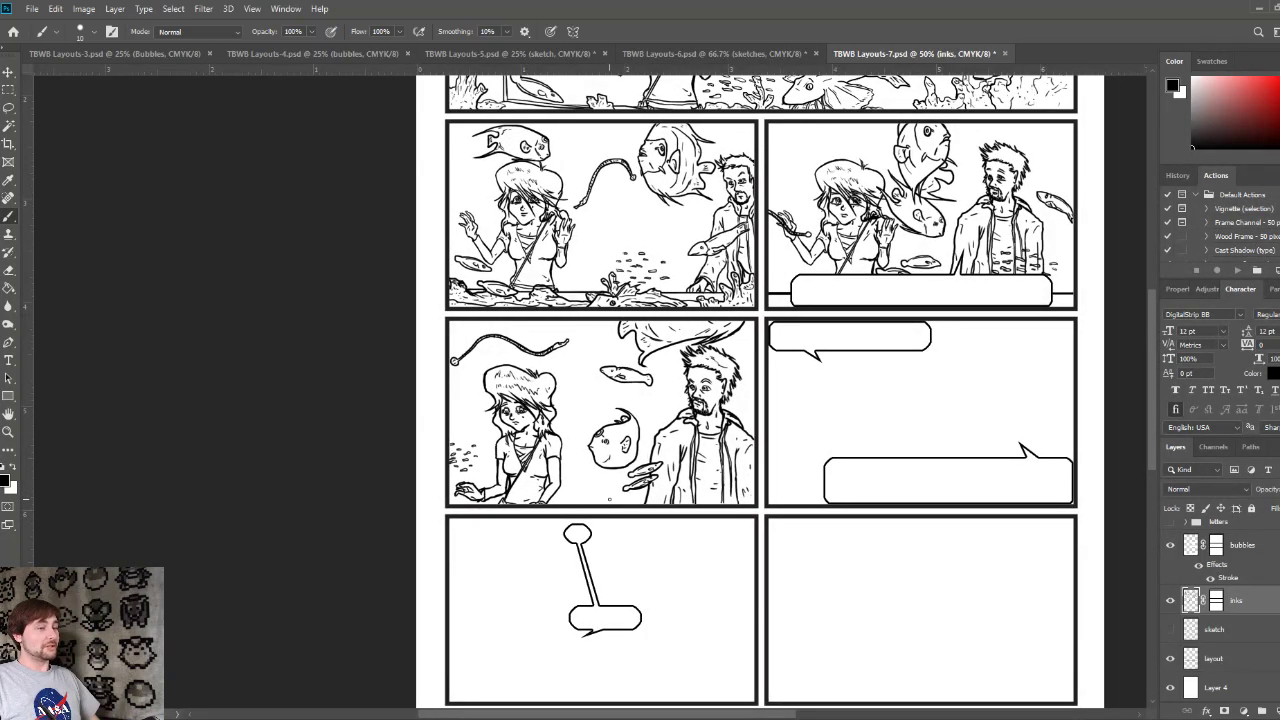
Step: Bring the bottom row into view, select the bottom background layer and fill it with white
scroll(760, 390, up, 3)
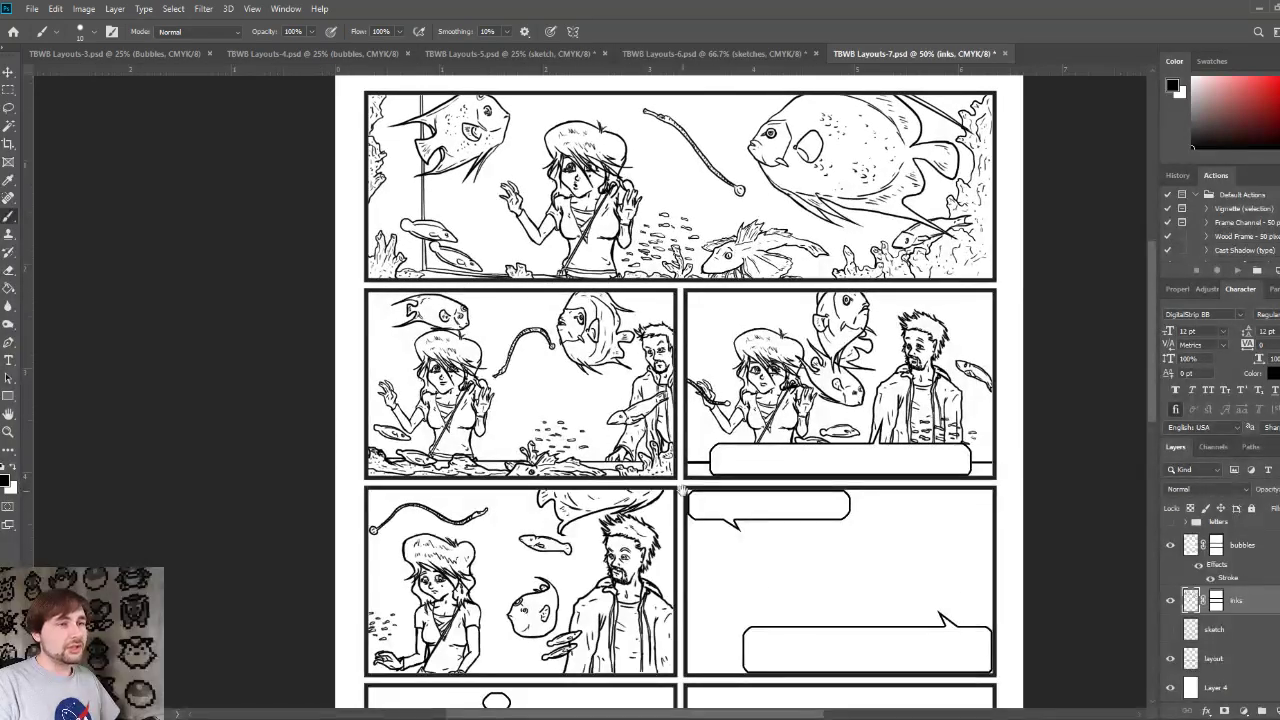
drag(702, 609, 700, 534)
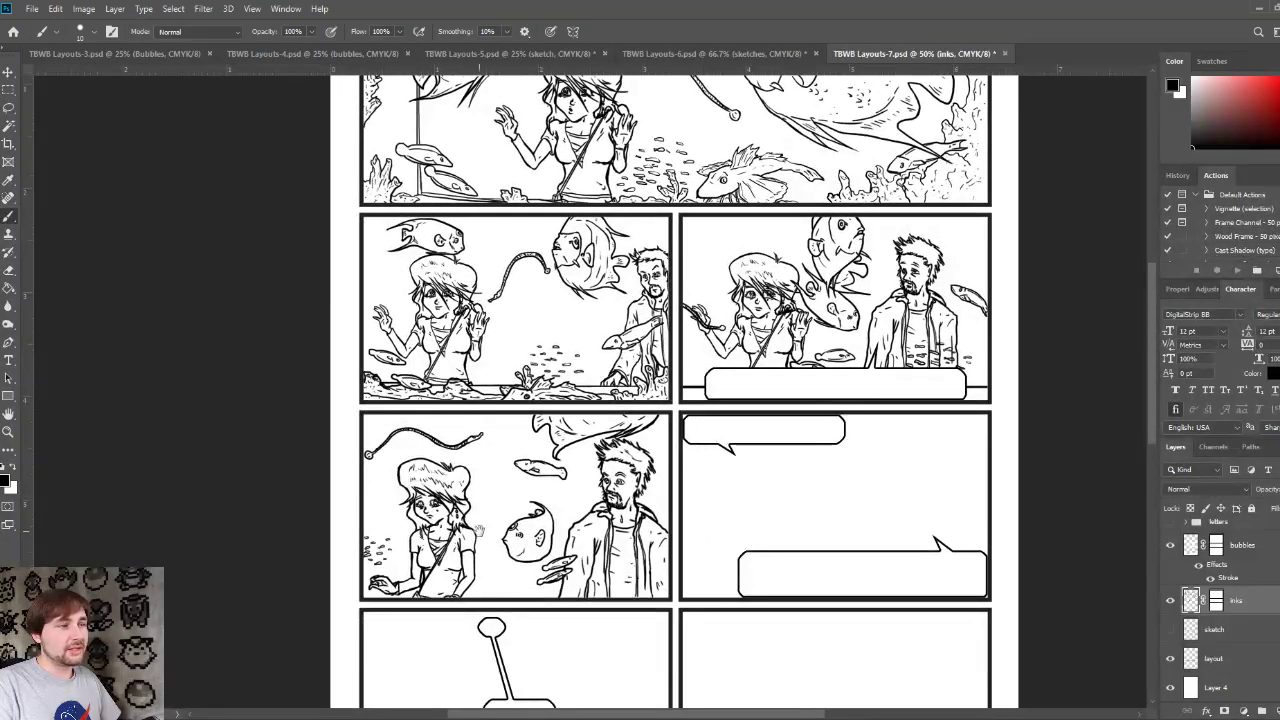
drag(451, 568, 454, 526)
drag(634, 592, 623, 569)
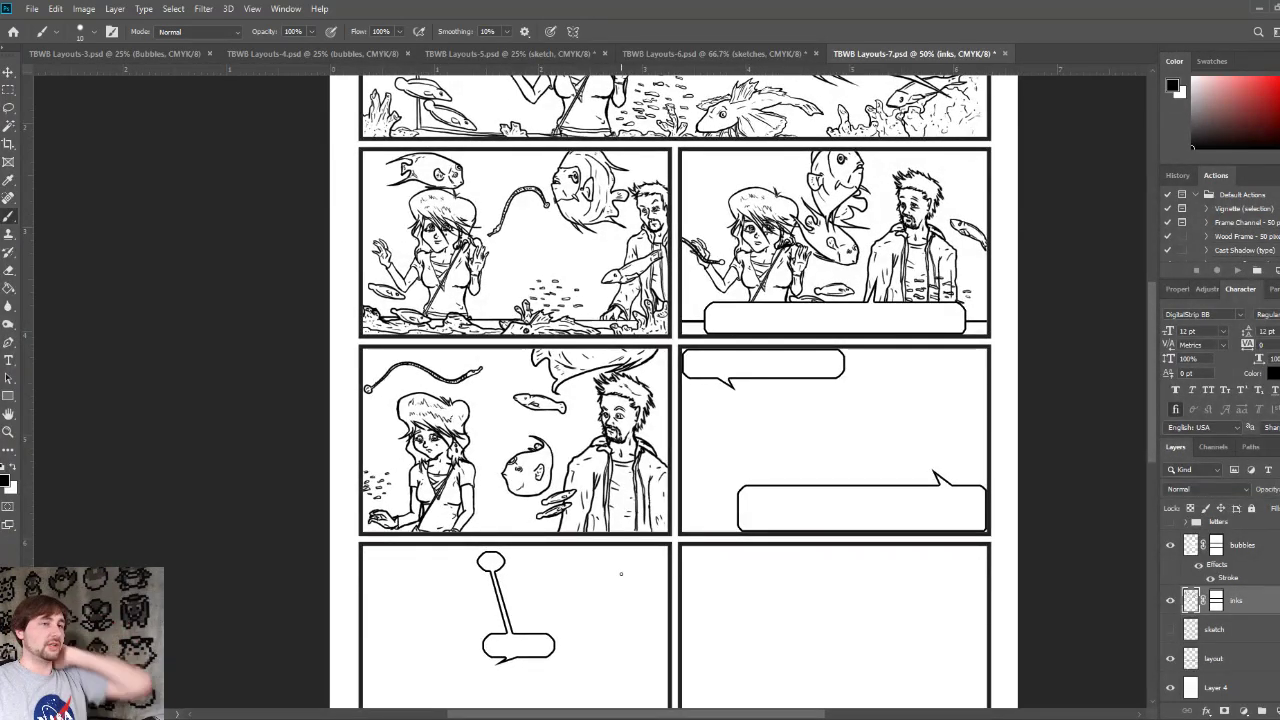
key(ctrl+plus)
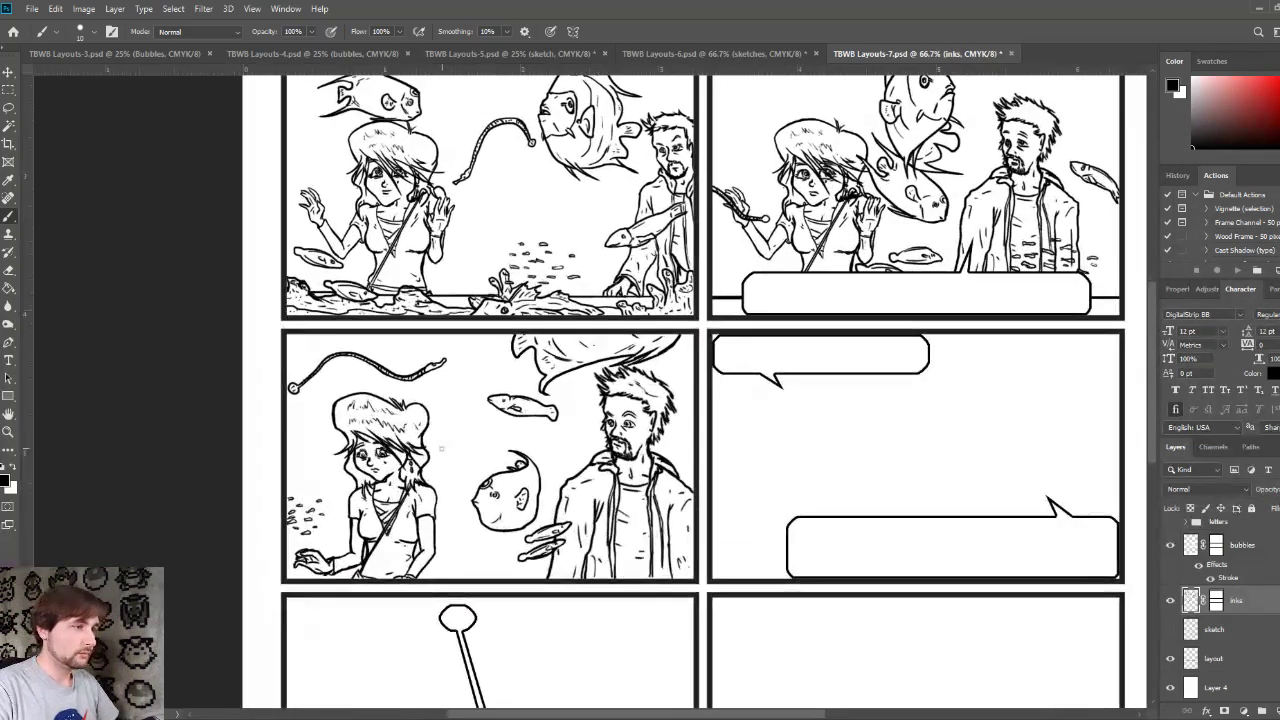
key(alt+comma)
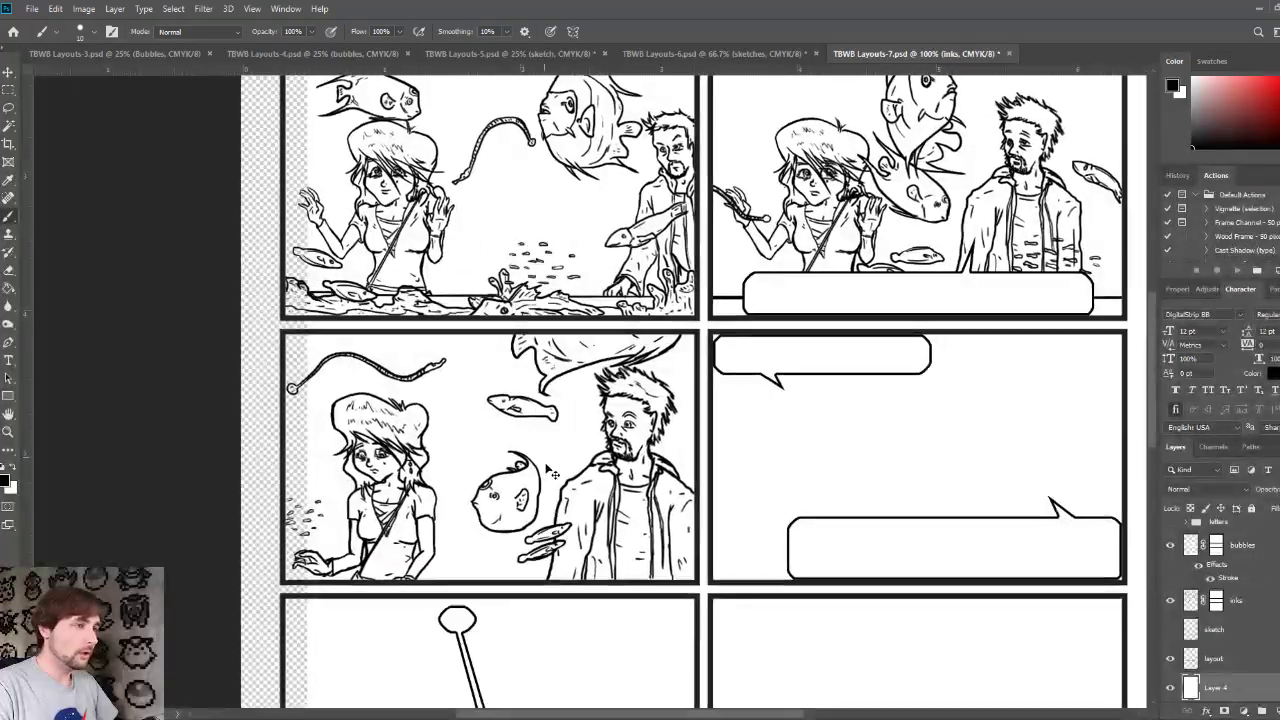
key(ctrl+plus)
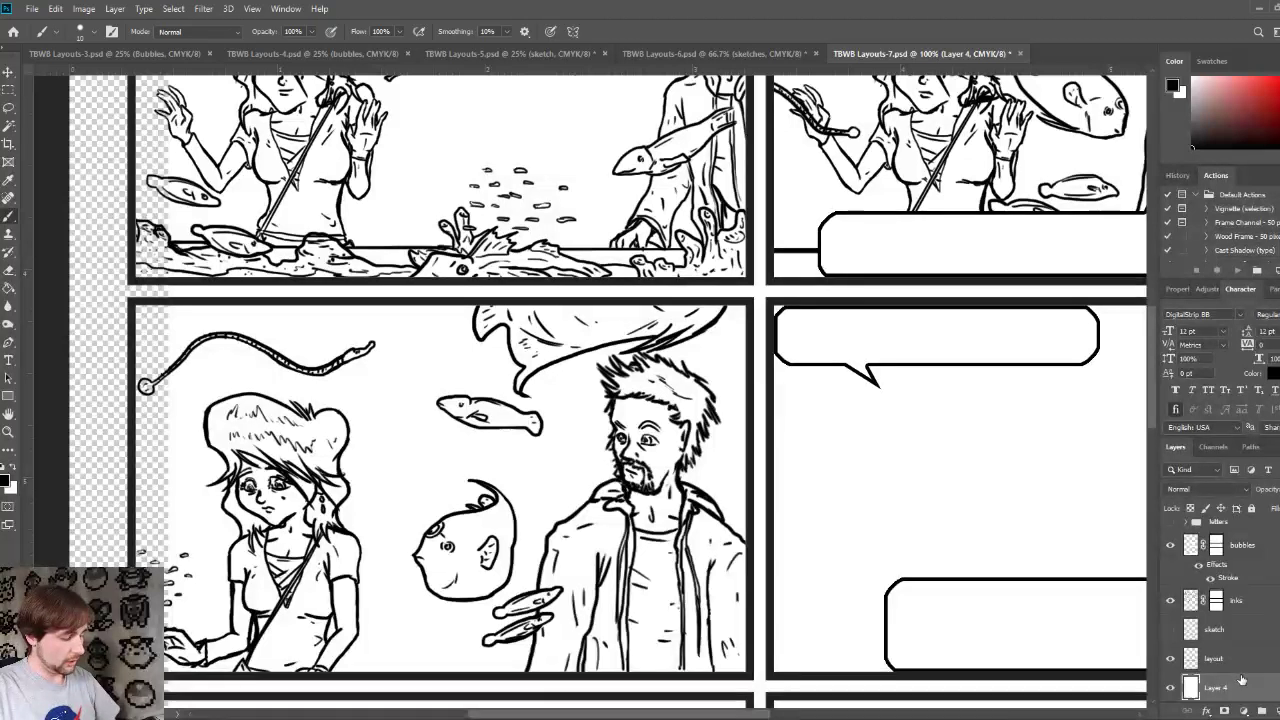
key(ctrl+BackSpace)
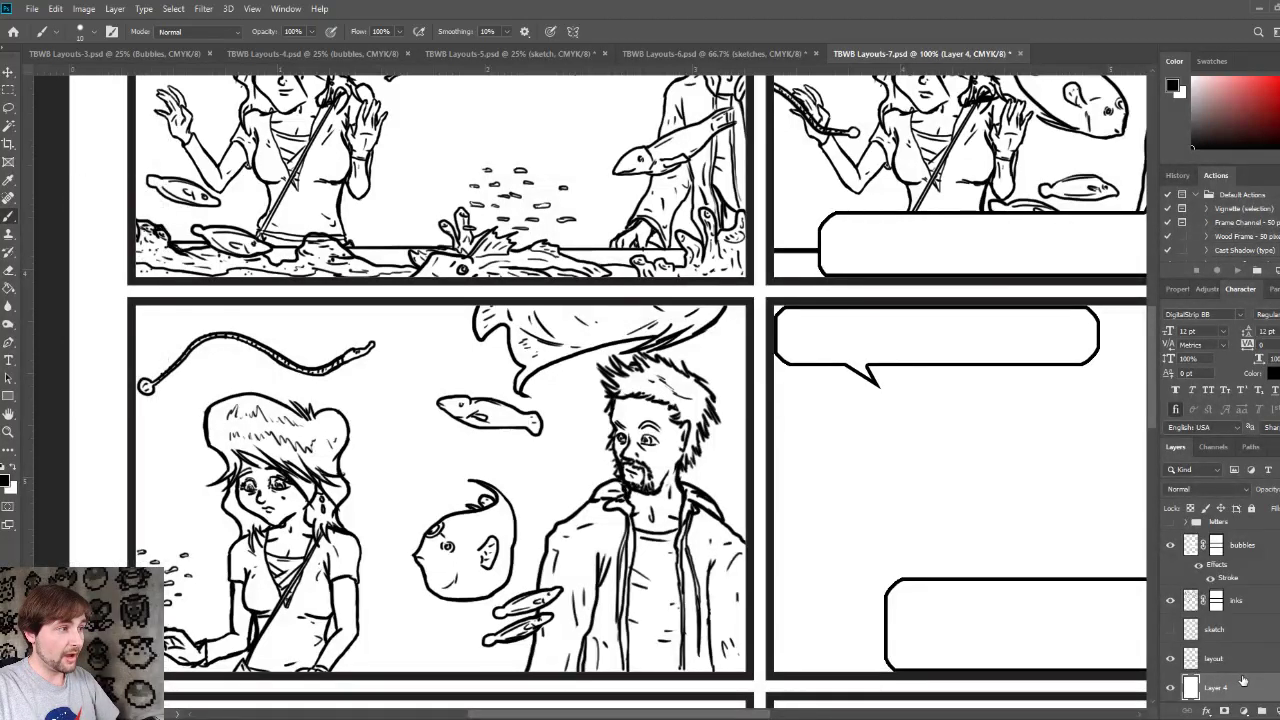
Step: Make the inks layer active again and turn the grey sketch layer back on
click(1248, 602)
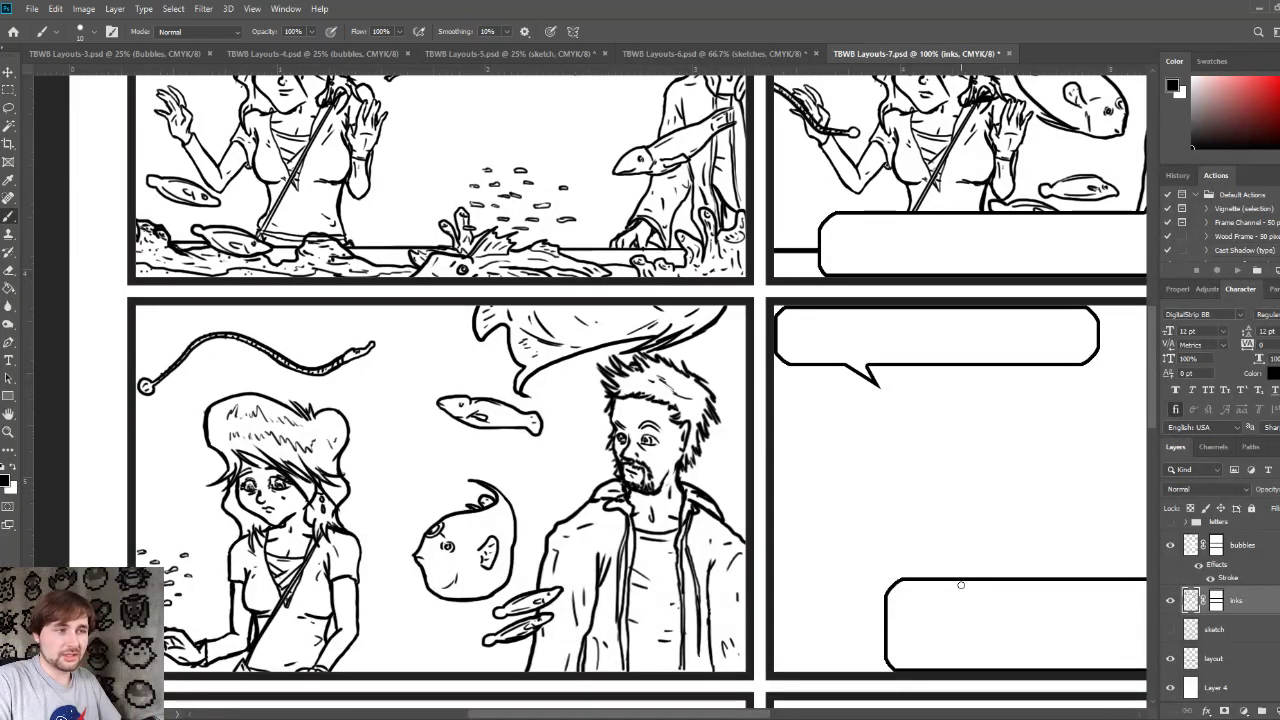
click(1174, 630)
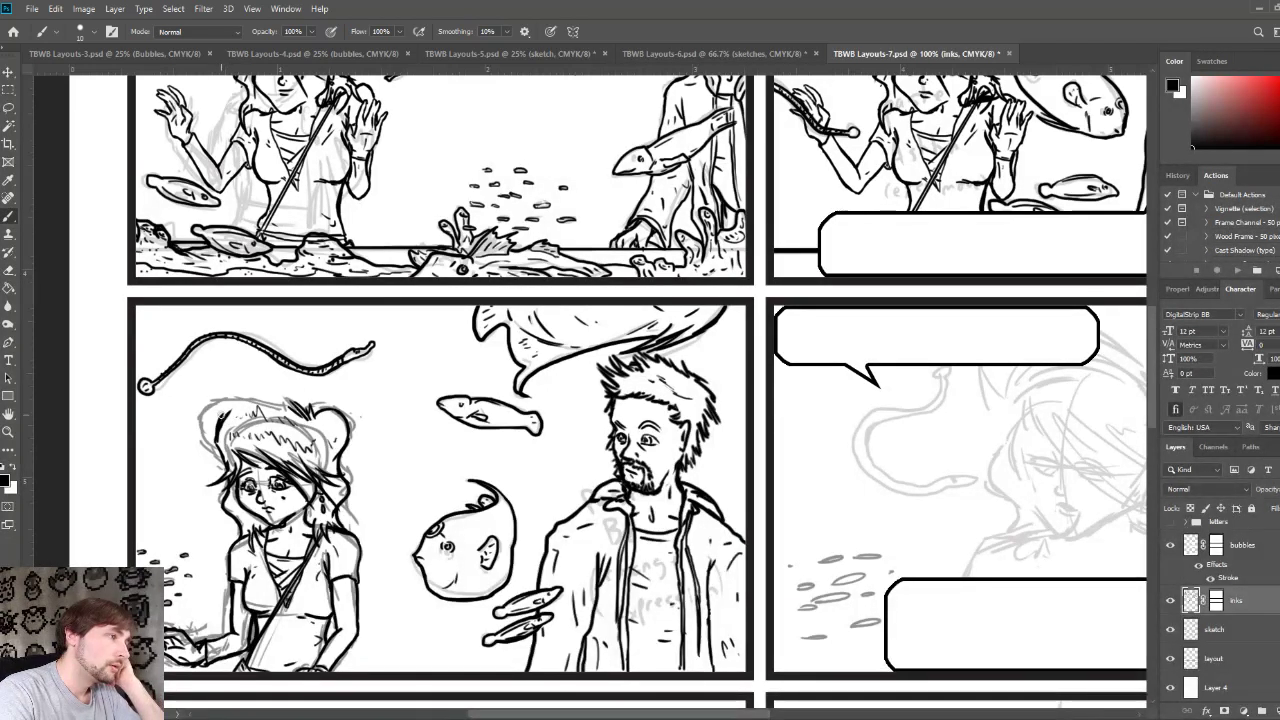
Step: Ink the girl's upper-left hair outline, check it with the sketch toggled off, and shrink the brush
mouse_move(221, 414)
mouse_down()
mouse_move(246, 400)
mouse_move(302, 416)
mouse_up()
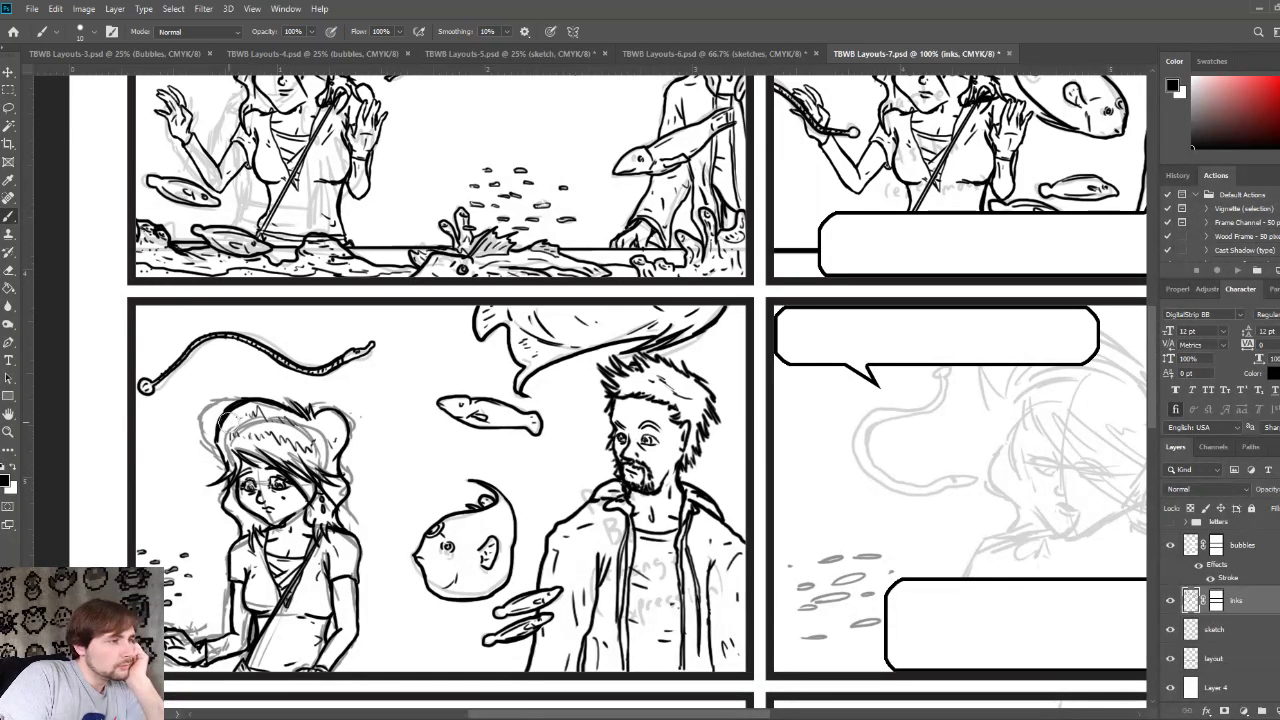
drag(242, 414, 220, 436)
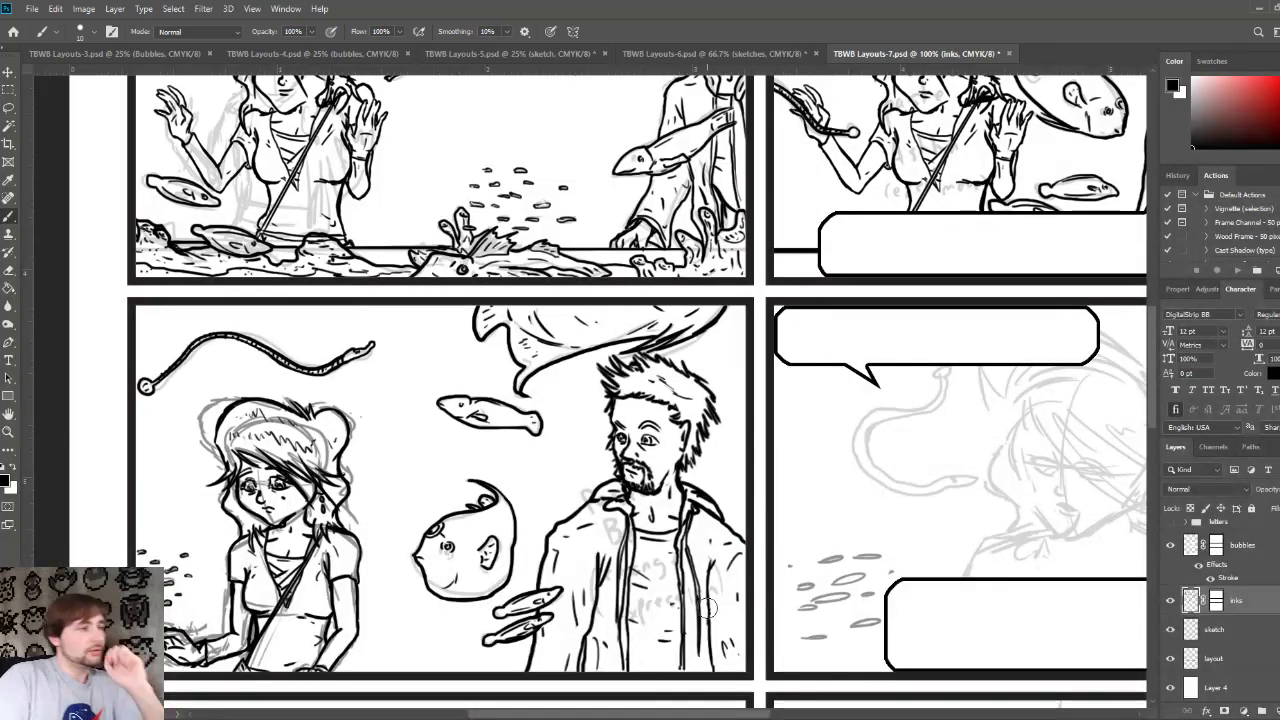
key(ctrl+minus)
key(ctrl+minus)
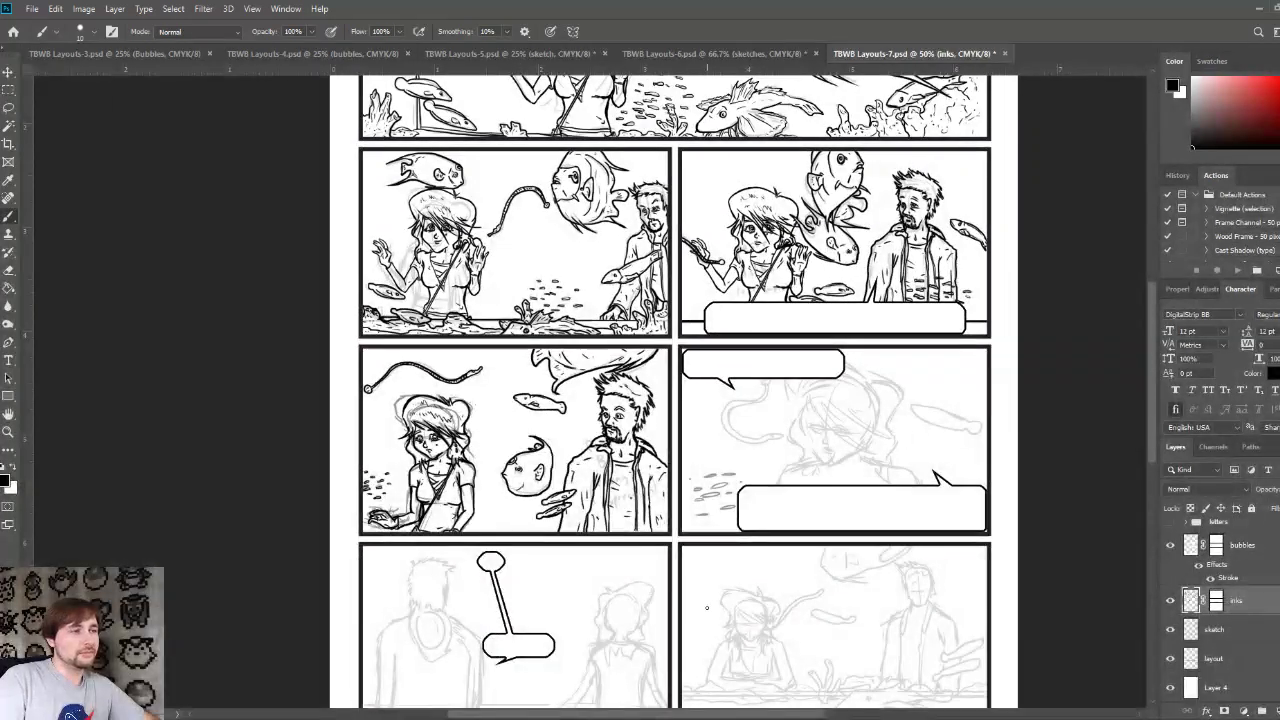
click(1171, 629)
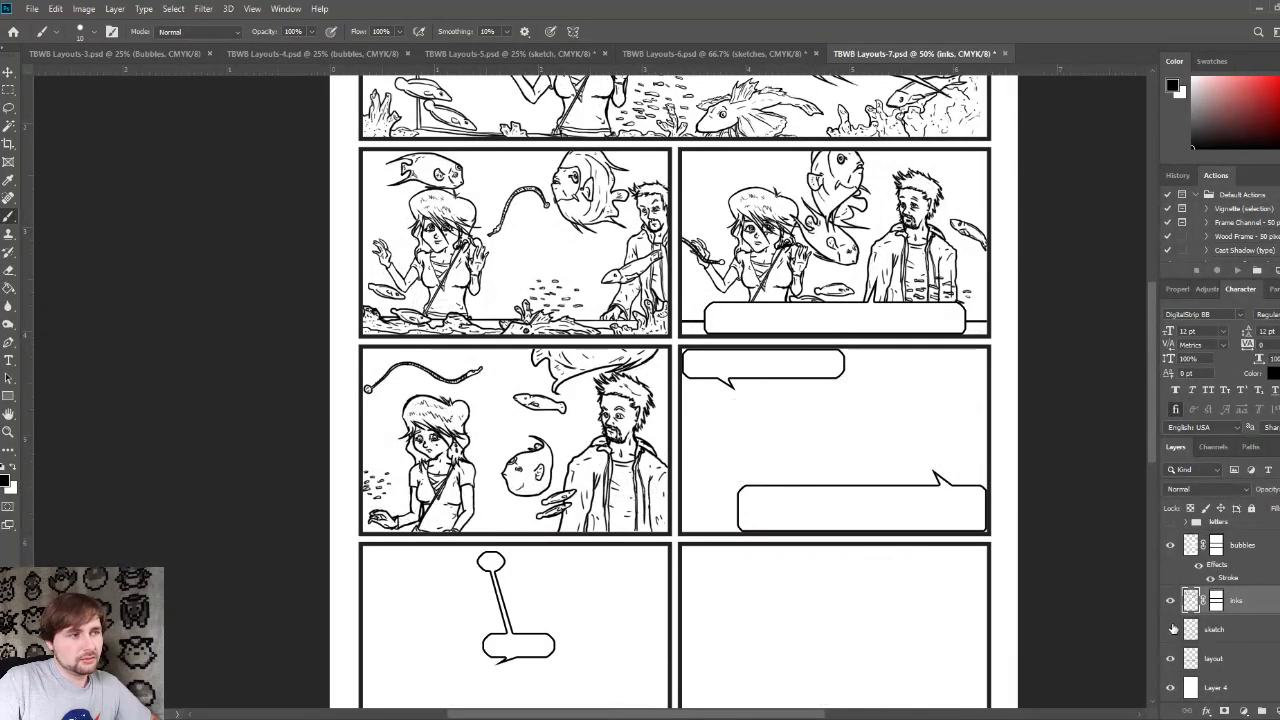
click(1171, 629)
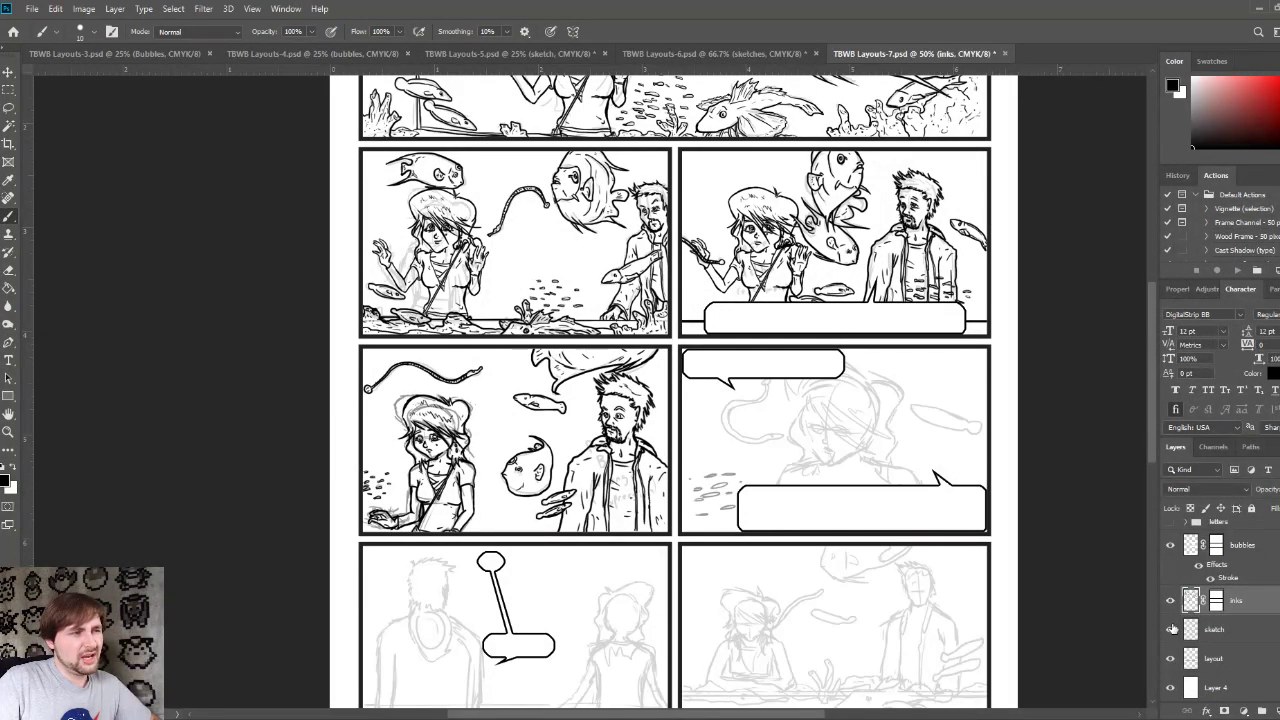
key(ctrl+plus)
key(ctrl+plus)
key(ctrl+plus)
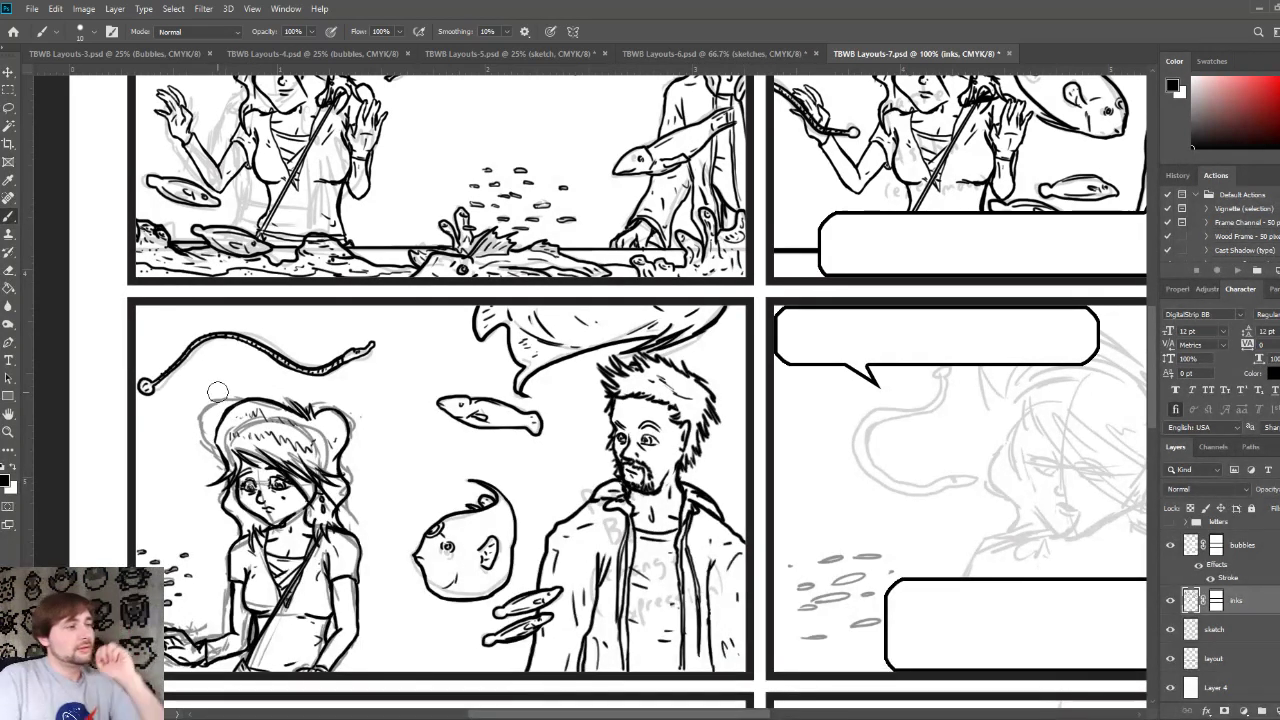
key(bracketleft)
key(bracketleft)
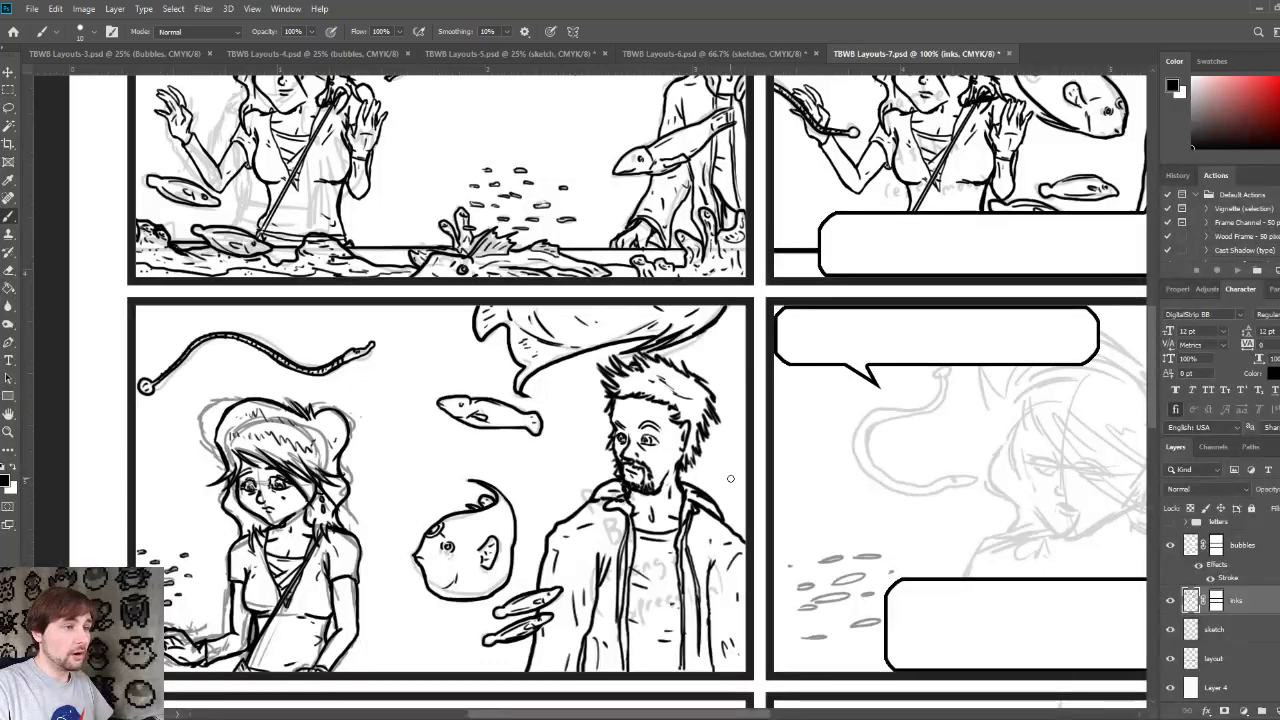
Step: Ink the eight small fish of the school at the sketched panel's lower left
mouse_move(880, 460)
mouse_down()
mouse_move(700, 438)
mouse_move(410, 445)
mouse_move(434, 451)
mouse_up()
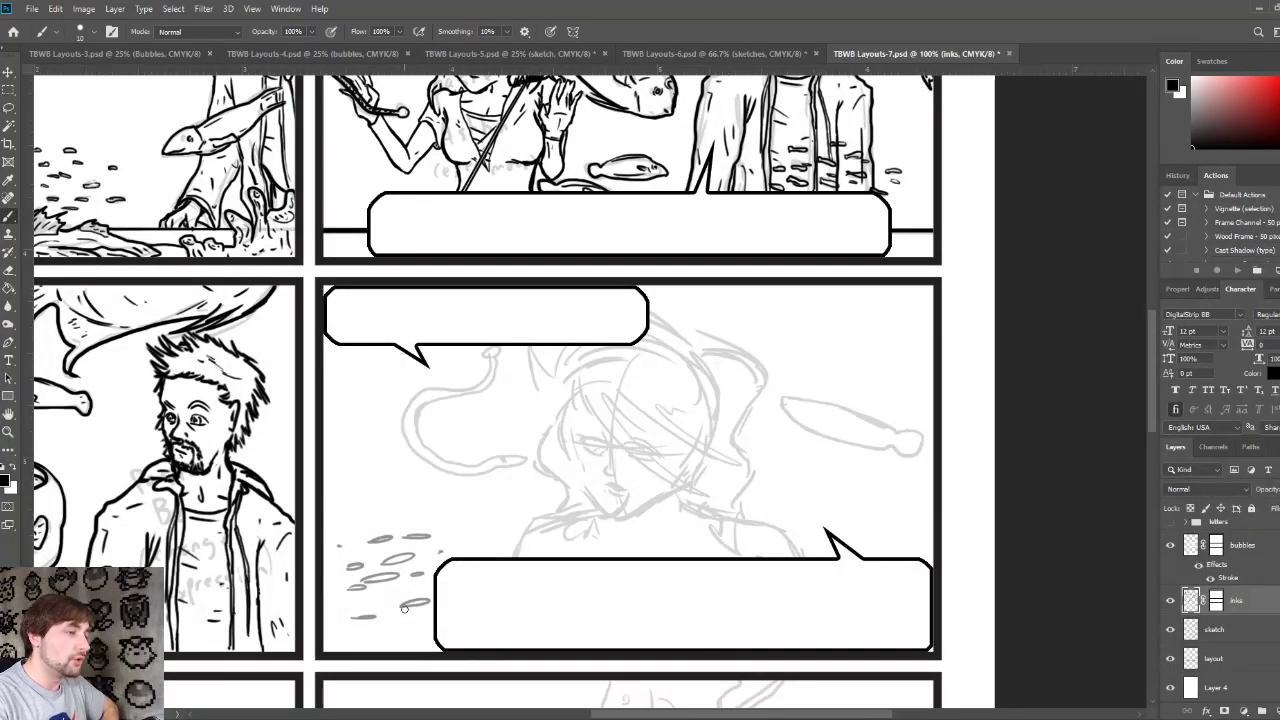
drag(428, 595, 363, 616)
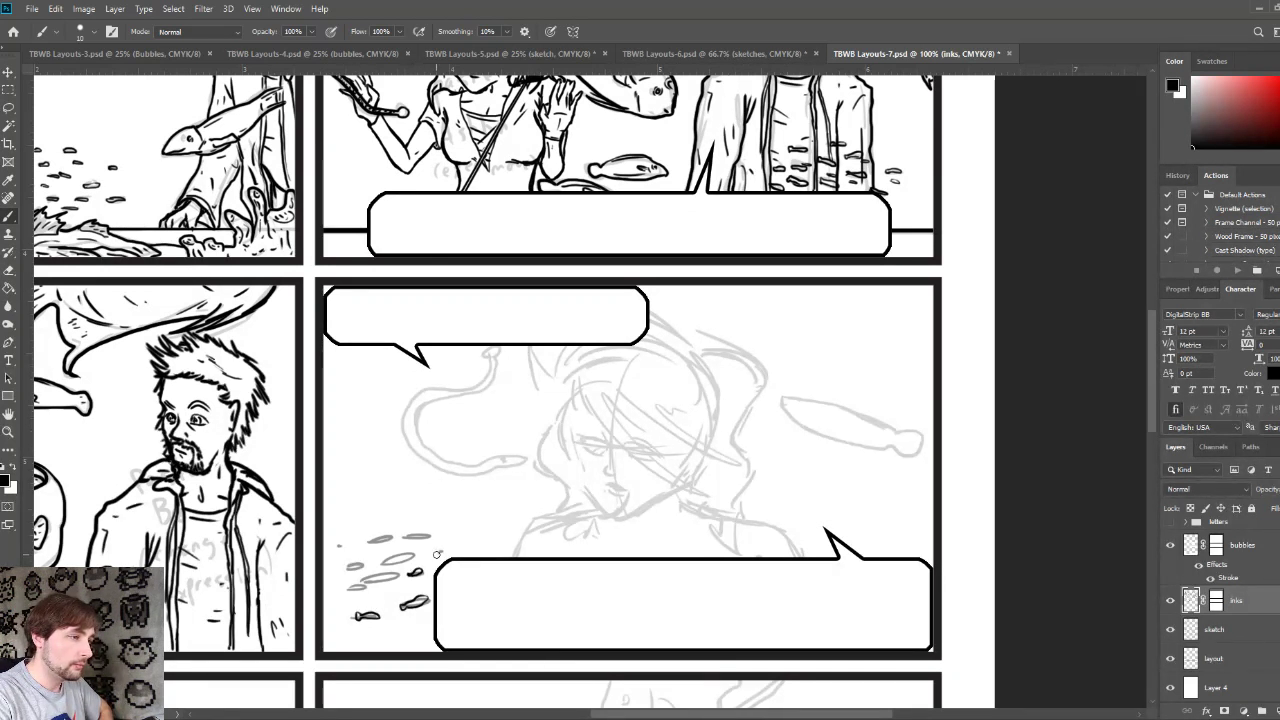
mouse_move(434, 550)
mouse_down()
mouse_move(448, 554)
mouse_move(400, 555)
mouse_up()
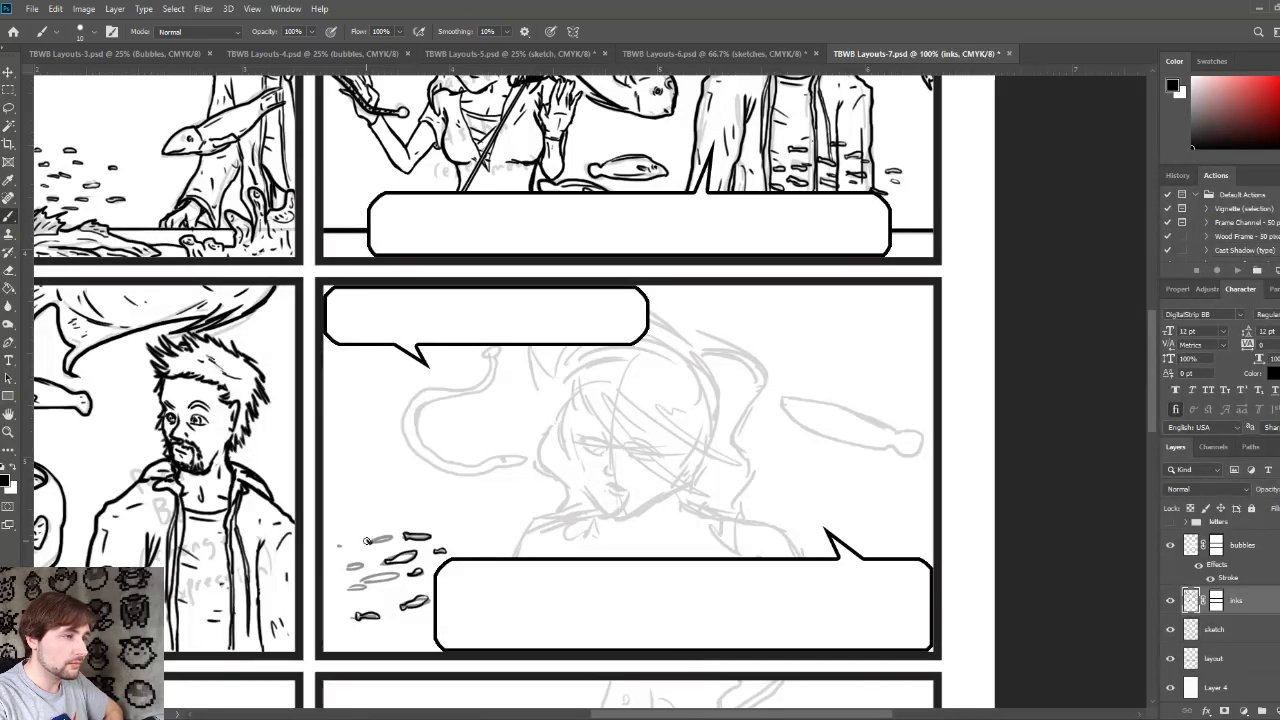
drag(368, 541, 388, 539)
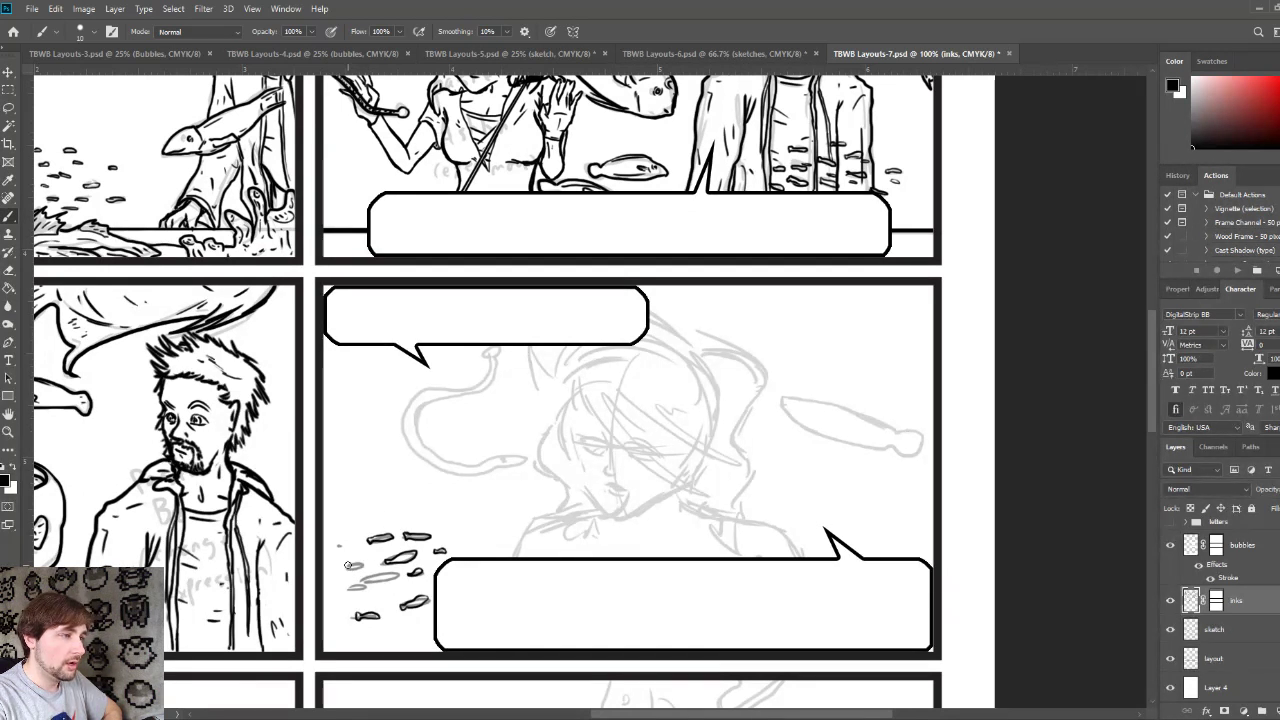
mouse_move(368, 566)
mouse_down()
mouse_move(341, 565)
mouse_move(350, 545)
mouse_move(338, 548)
mouse_up()
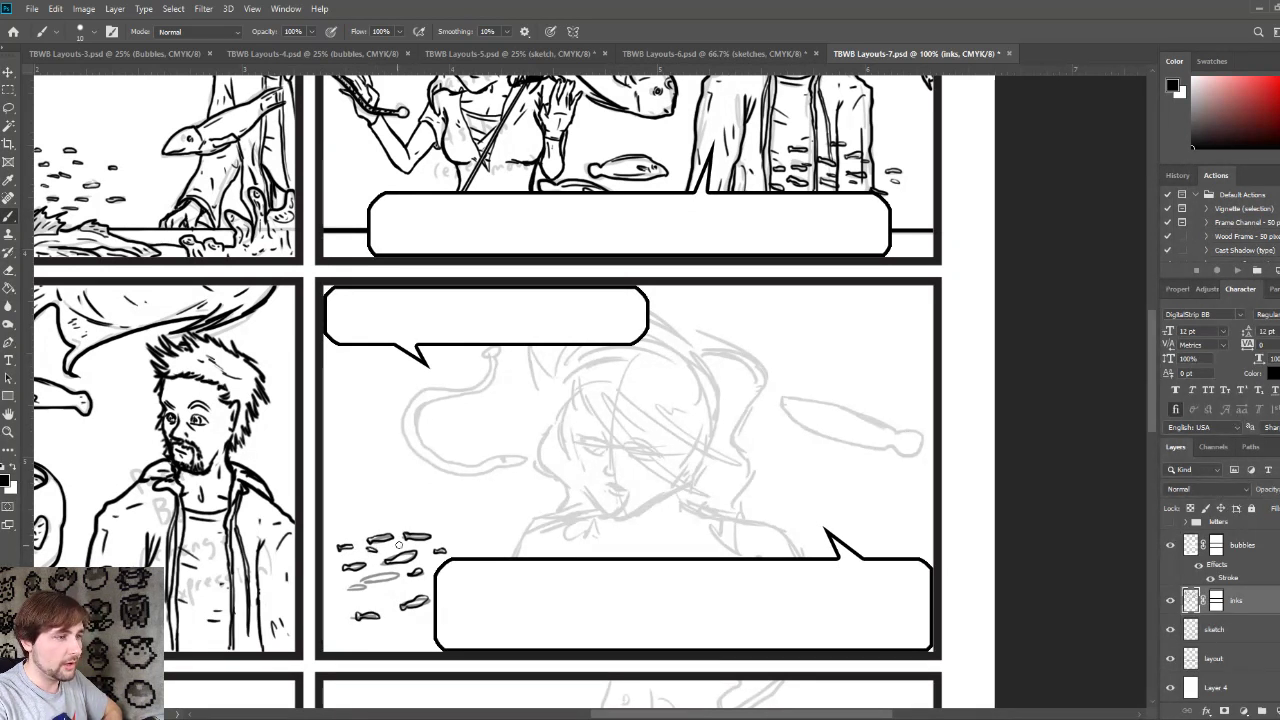
drag(345, 530, 357, 528)
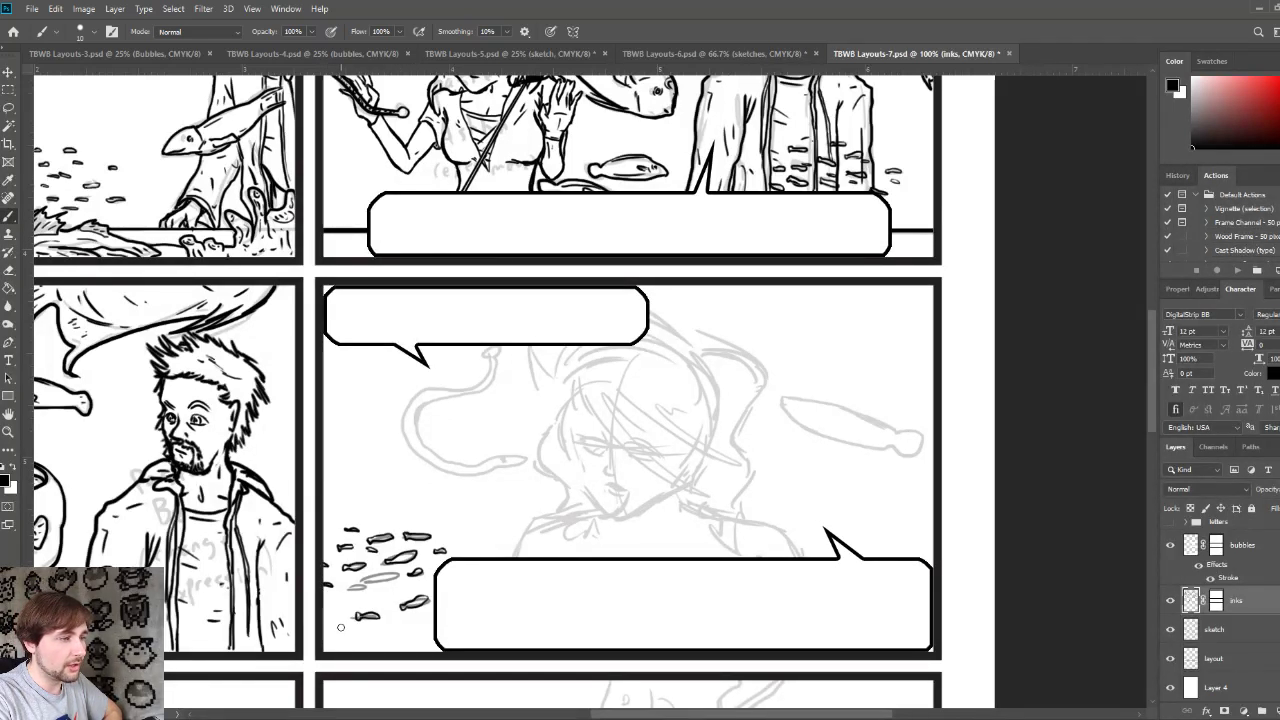
drag(330, 609, 342, 608)
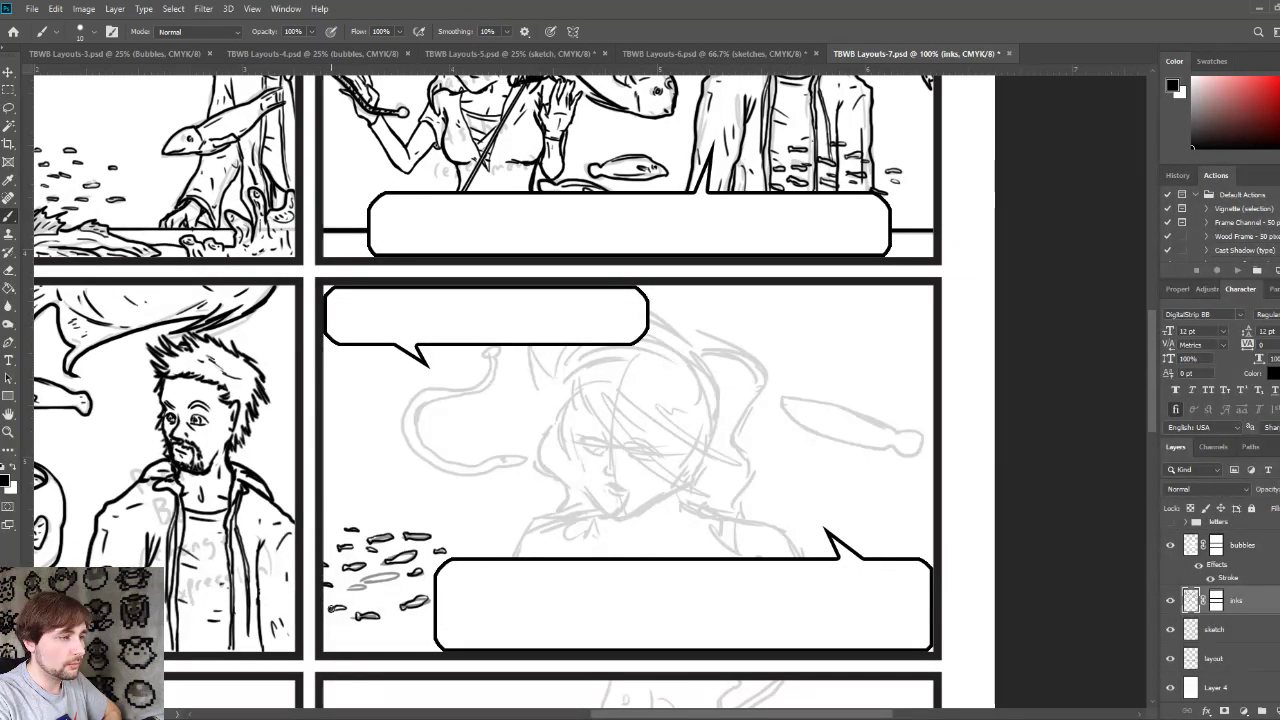
drag(362, 588, 348, 590)
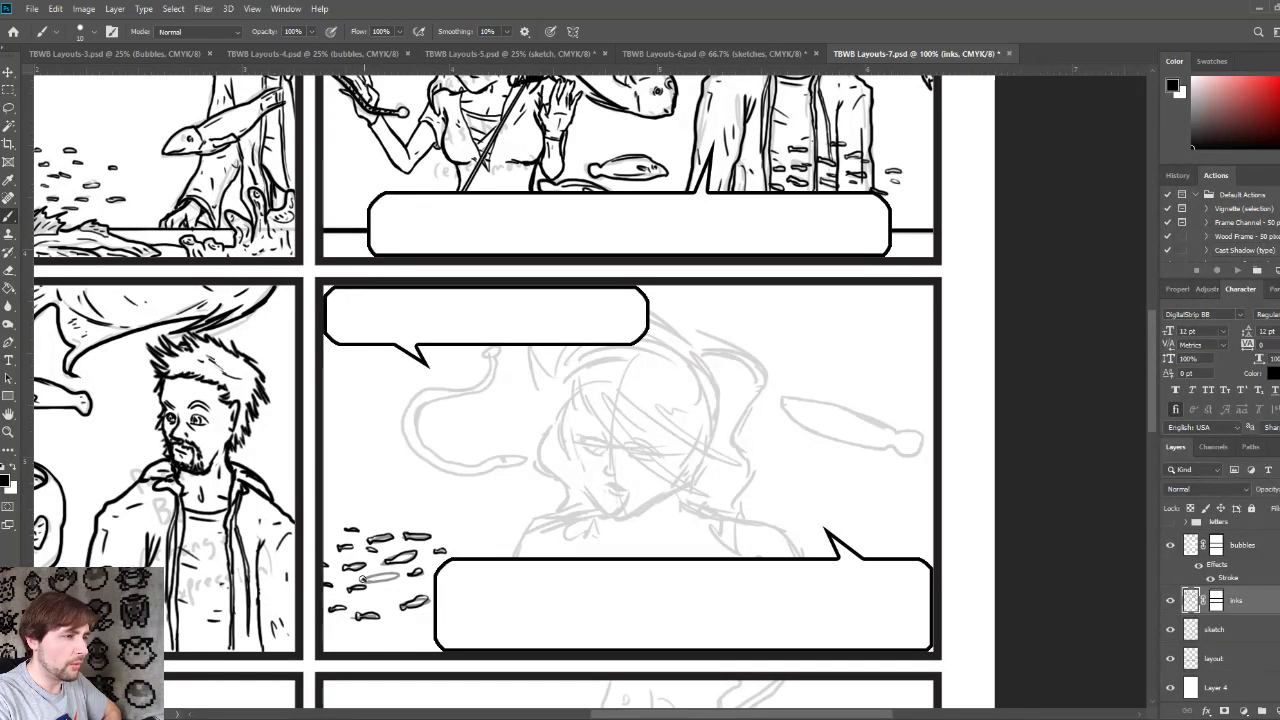
drag(396, 572, 363, 581)
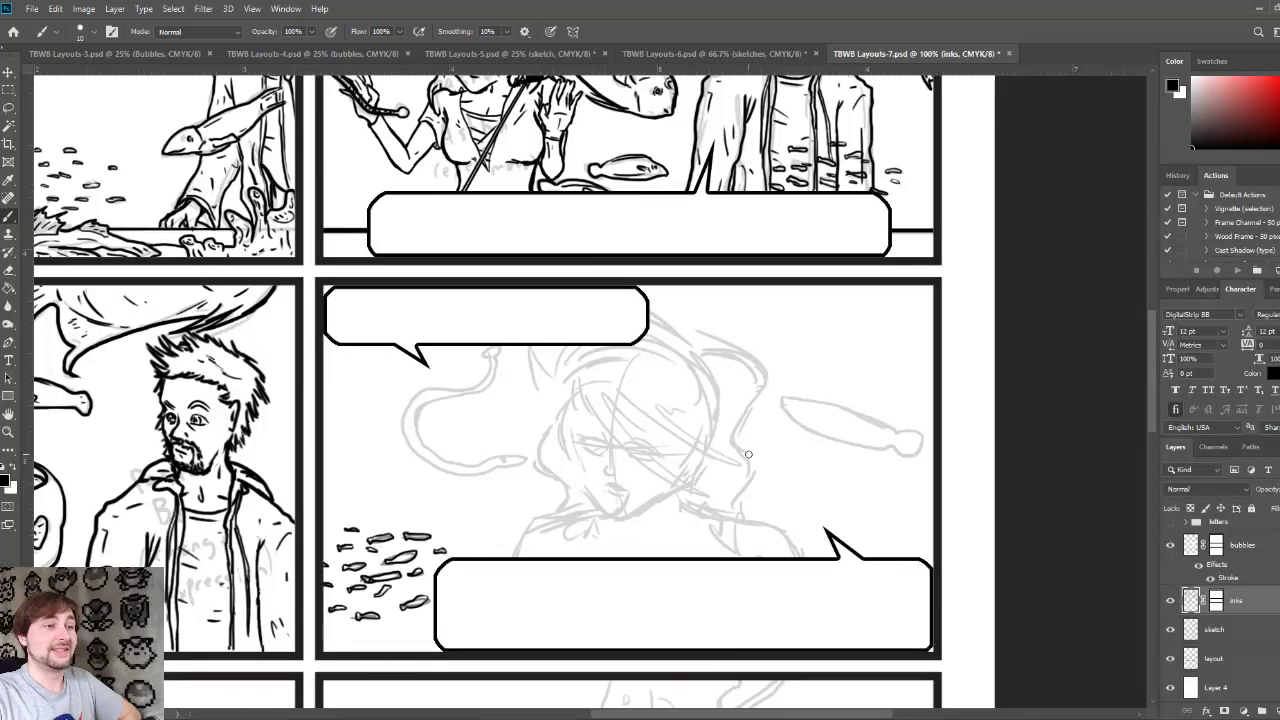
drag(810, 388, 768, 384)
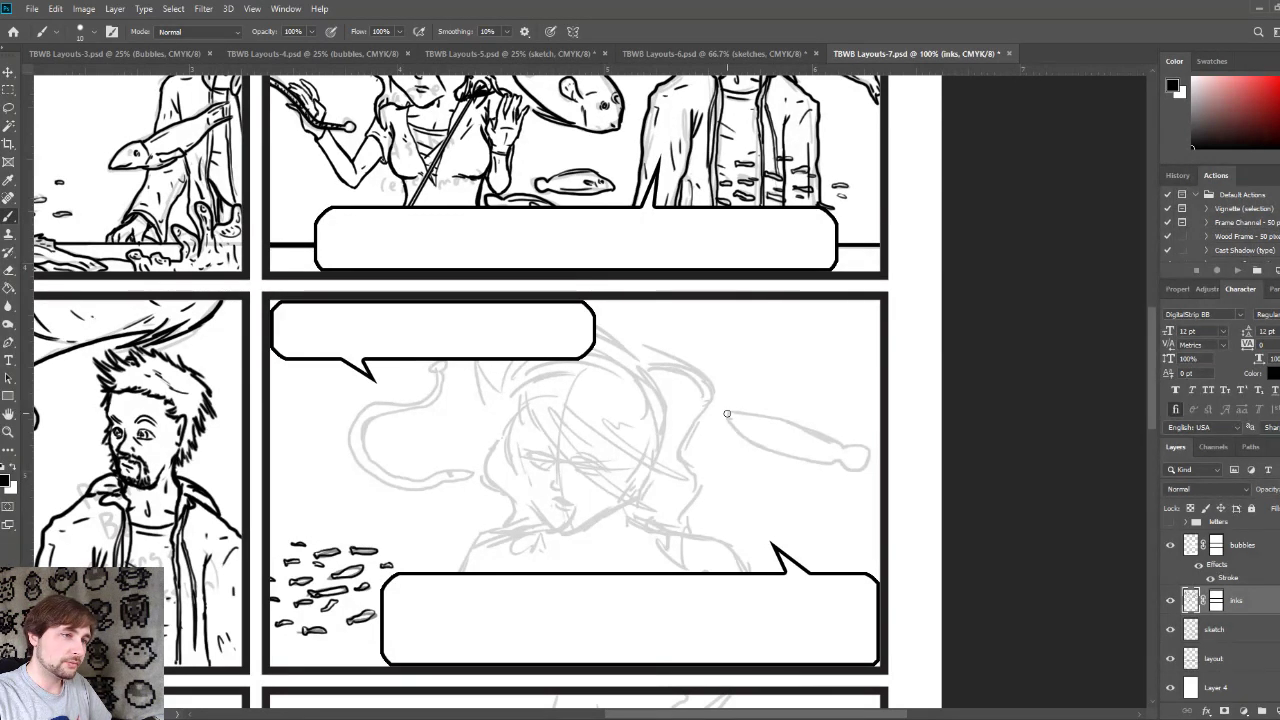
Step: Trace the large leaping fish in black: head detail, back from head to tail, belly and tail
mouse_move(726, 413)
mouse_down()
mouse_move(764, 443)
mouse_move(756, 412)
mouse_move(777, 424)
mouse_move(791, 404)
mouse_move(781, 457)
mouse_move(760, 480)
mouse_move(838, 519)
mouse_up()
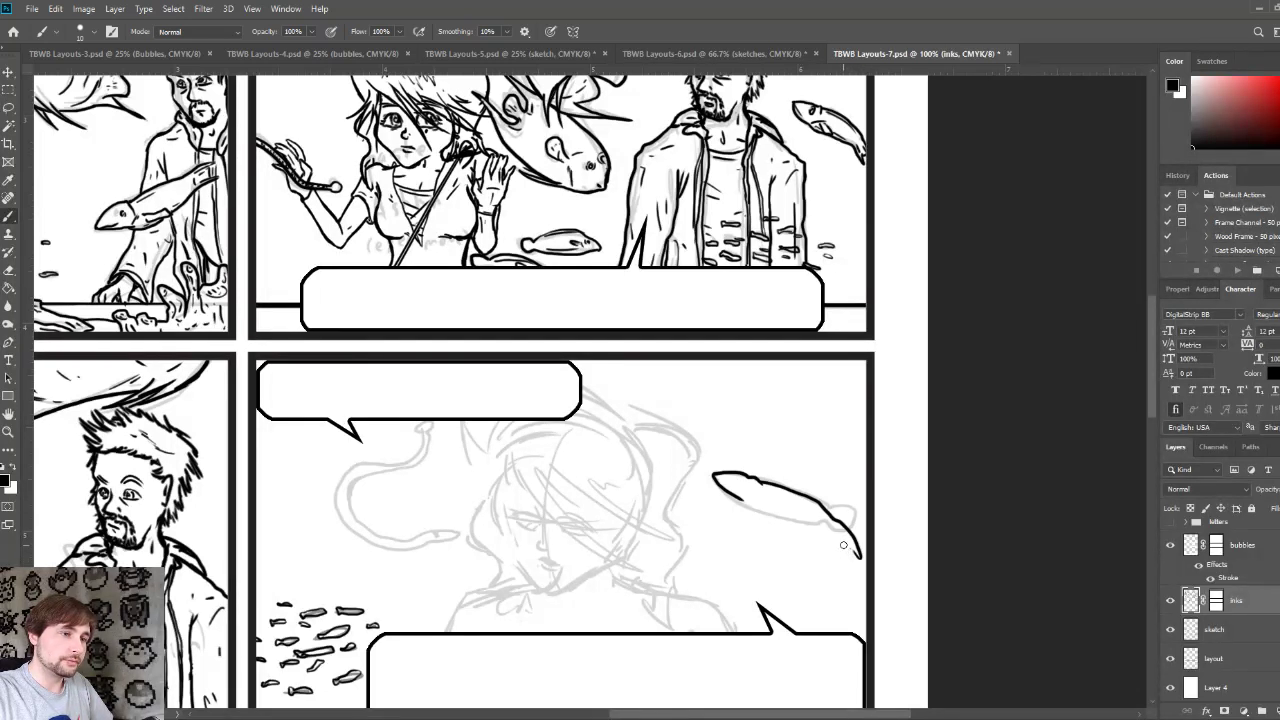
mouse_move(824, 524)
mouse_down()
mouse_move(838, 563)
mouse_move(856, 550)
mouse_move(841, 534)
mouse_up()
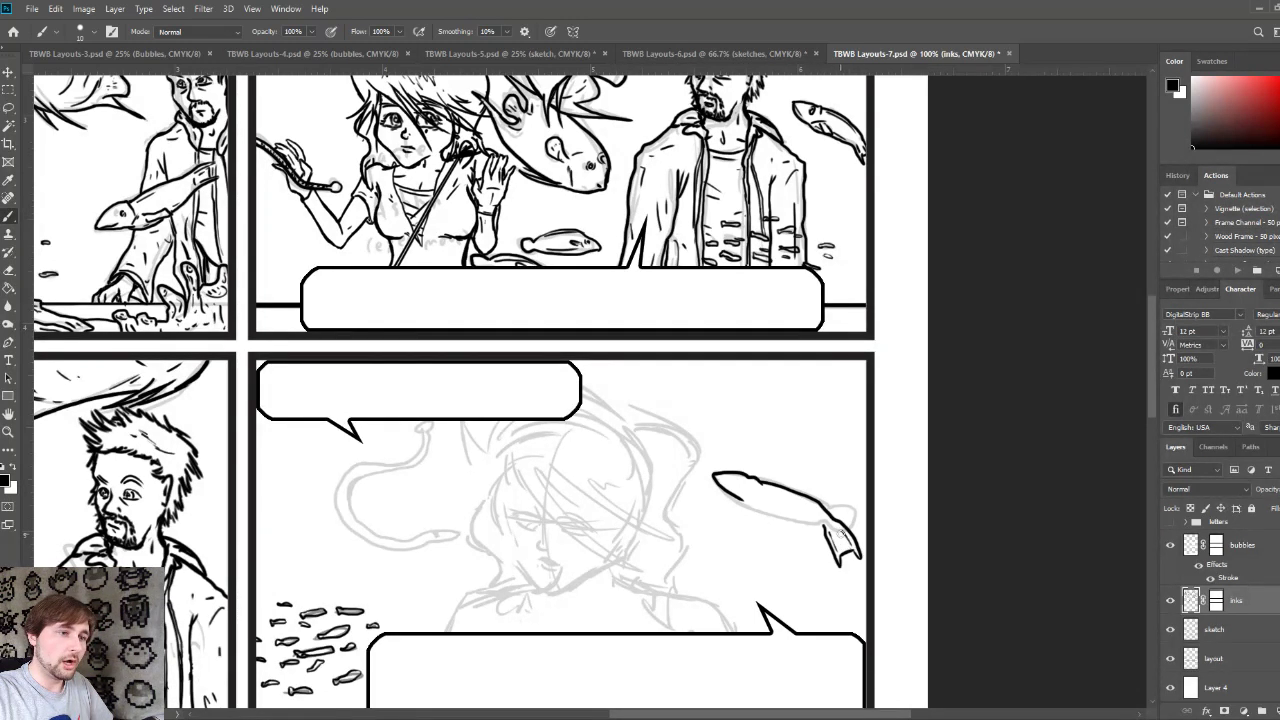
drag(773, 497, 739, 449)
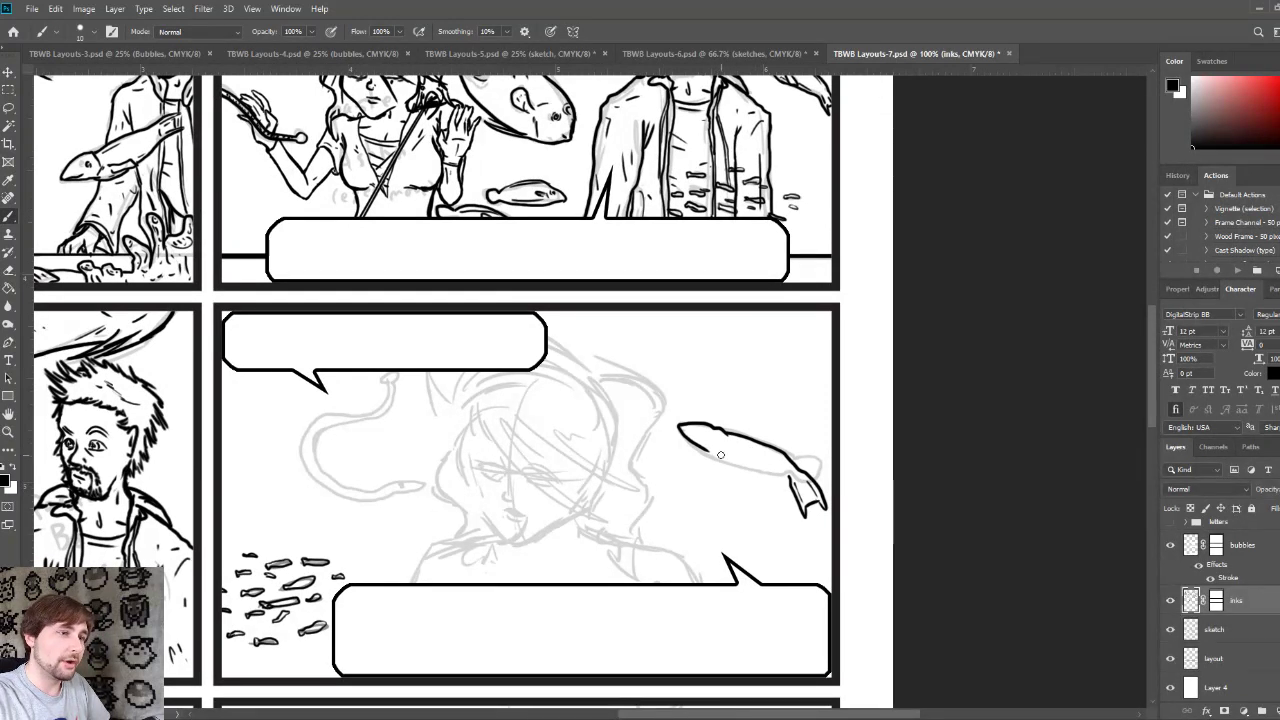
mouse_move(719, 454)
mouse_down()
mouse_move(728, 443)
mouse_move(730, 508)
mouse_move(728, 440)
mouse_move(716, 487)
mouse_up()
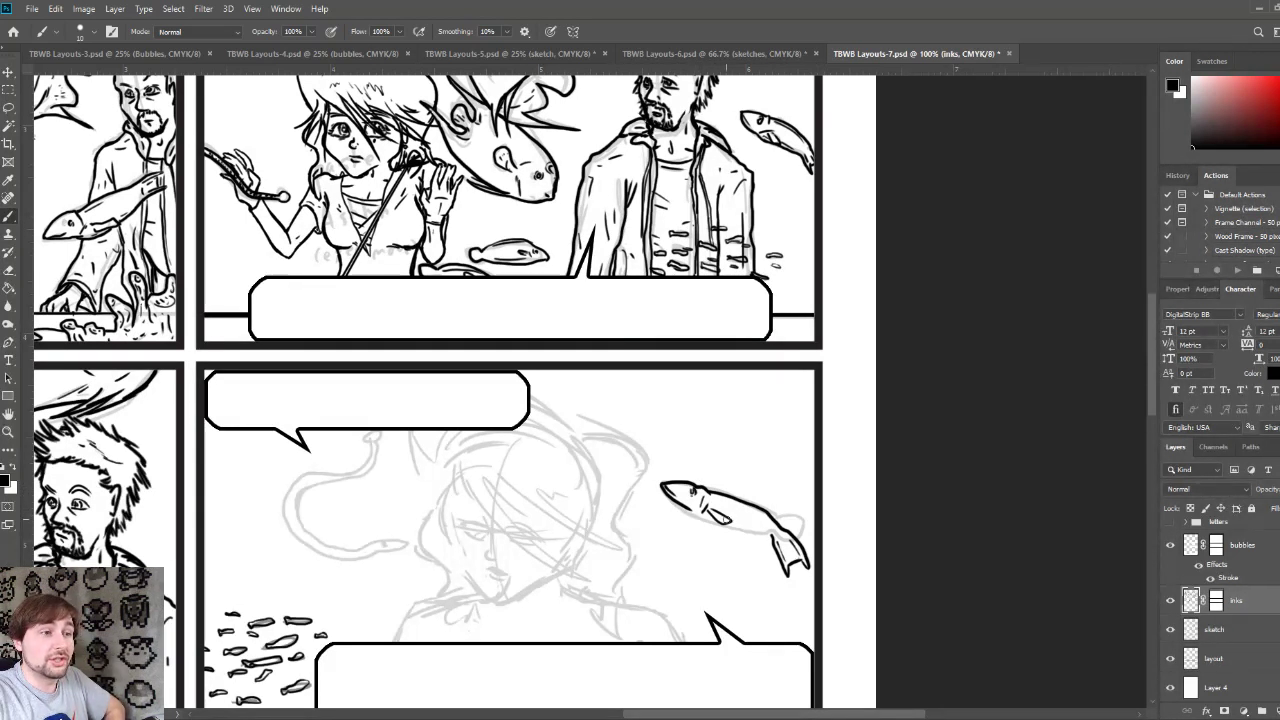
drag(704, 487, 784, 530)
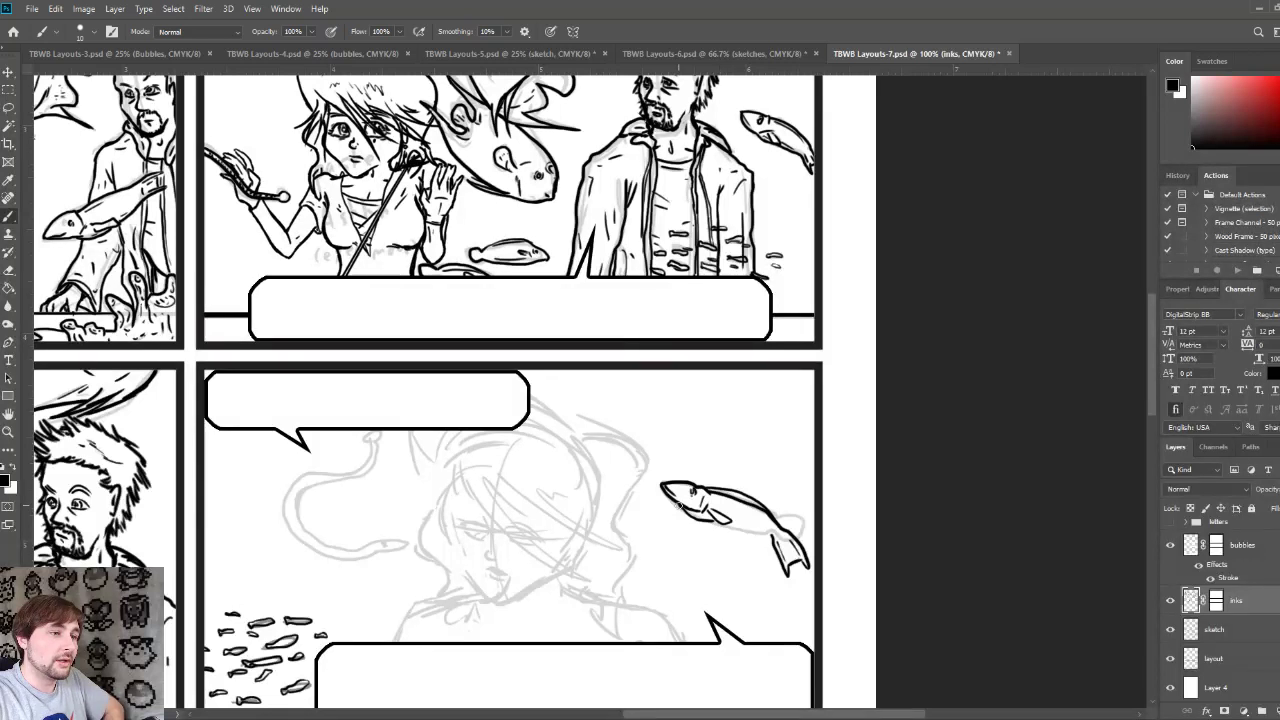
mouse_move(705, 517)
mouse_down()
mouse_move(774, 538)
mouse_move(762, 530)
mouse_up()
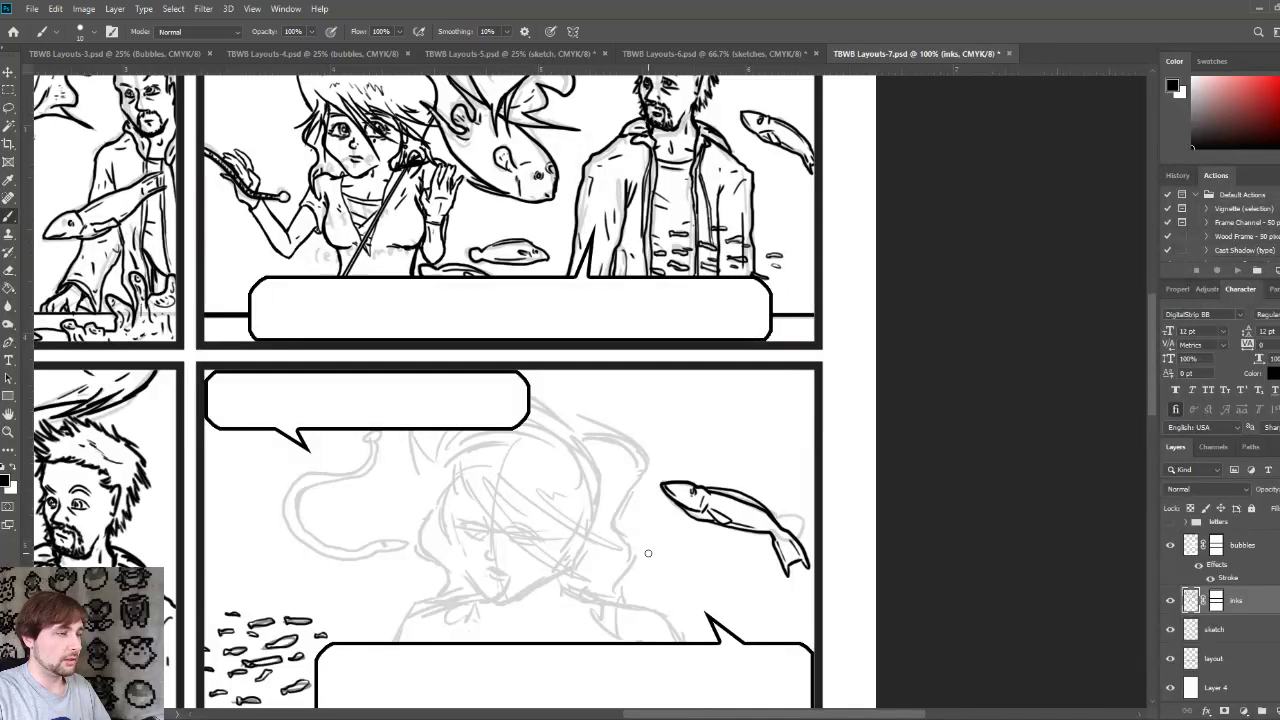
key(alt+comma)
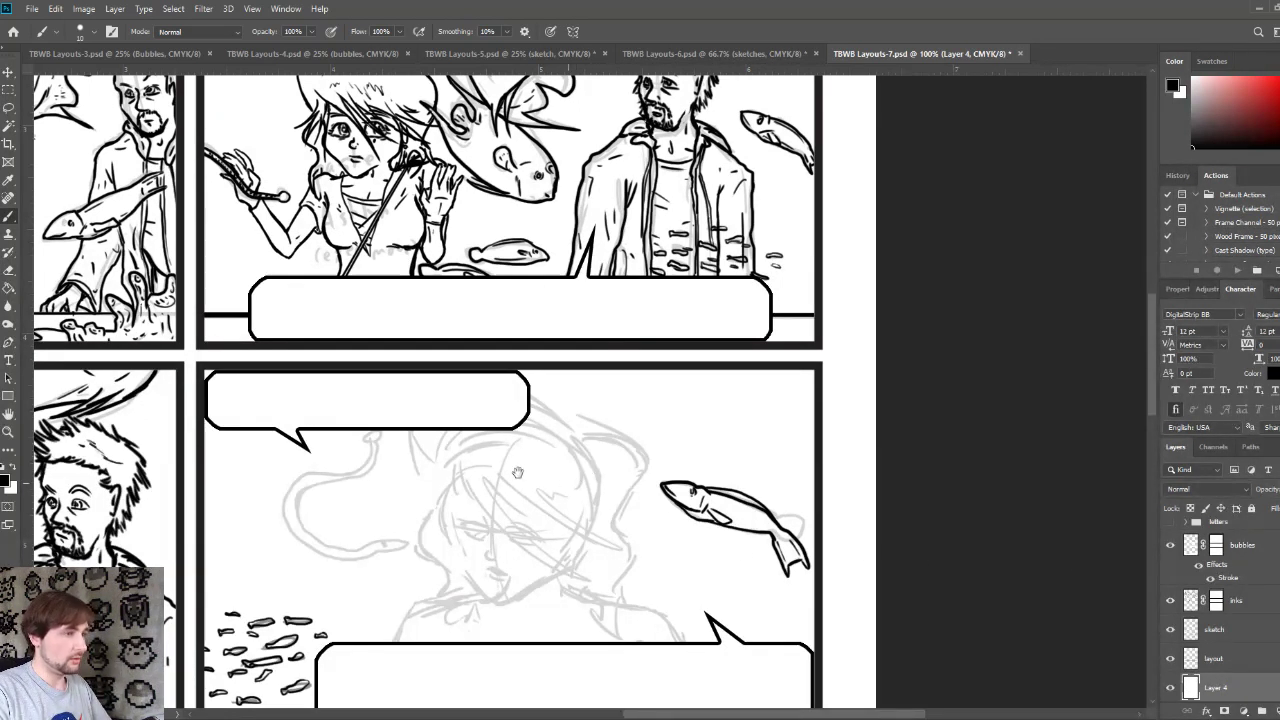
scroll(586, 451, left, 10)
scroll(797, 409, right, 10)
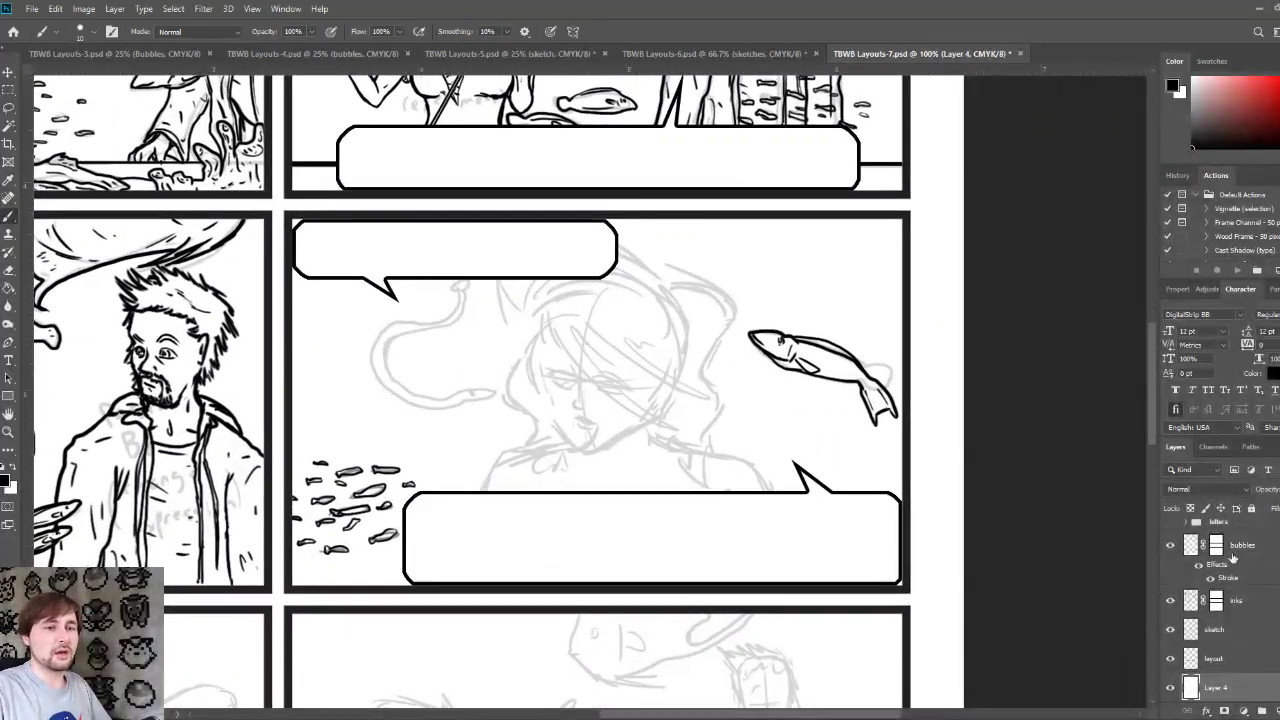
click(1250, 600)
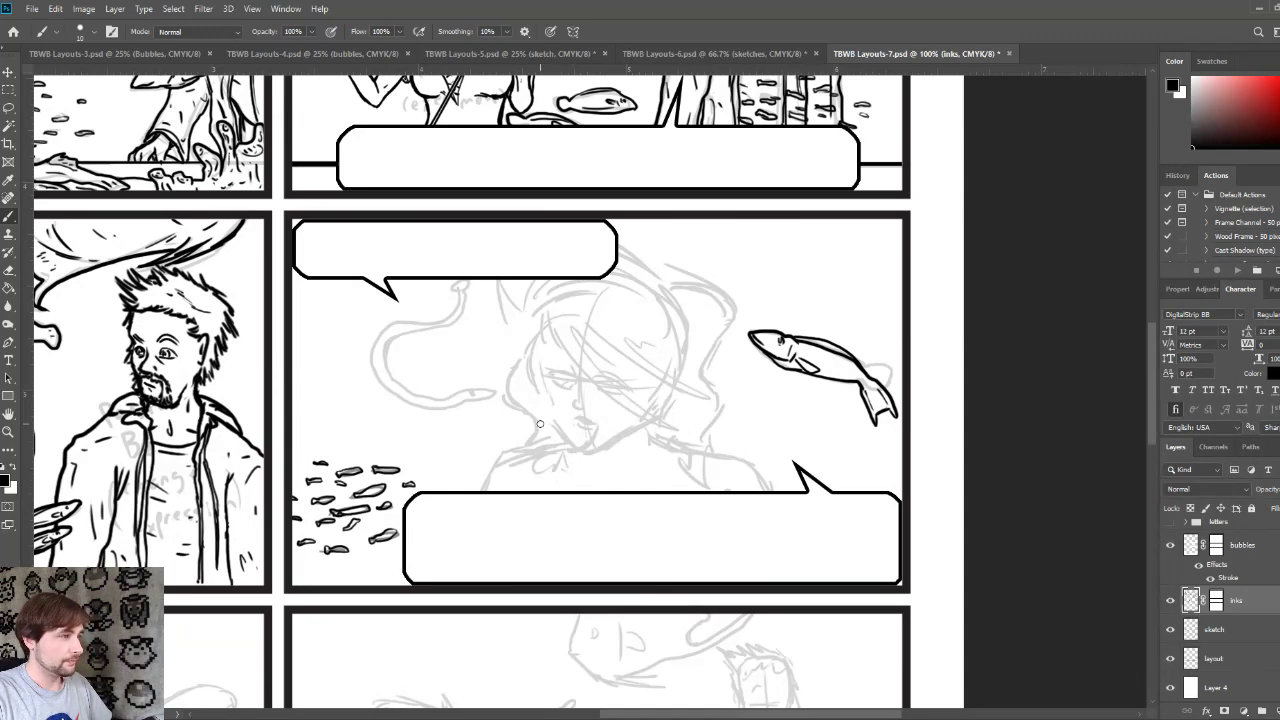
Step: Ink the hook's bold outline, from the loop by the bubble's tail down and around its curve
drag(540, 424, 429, 610)
drag(686, 543, 649, 521)
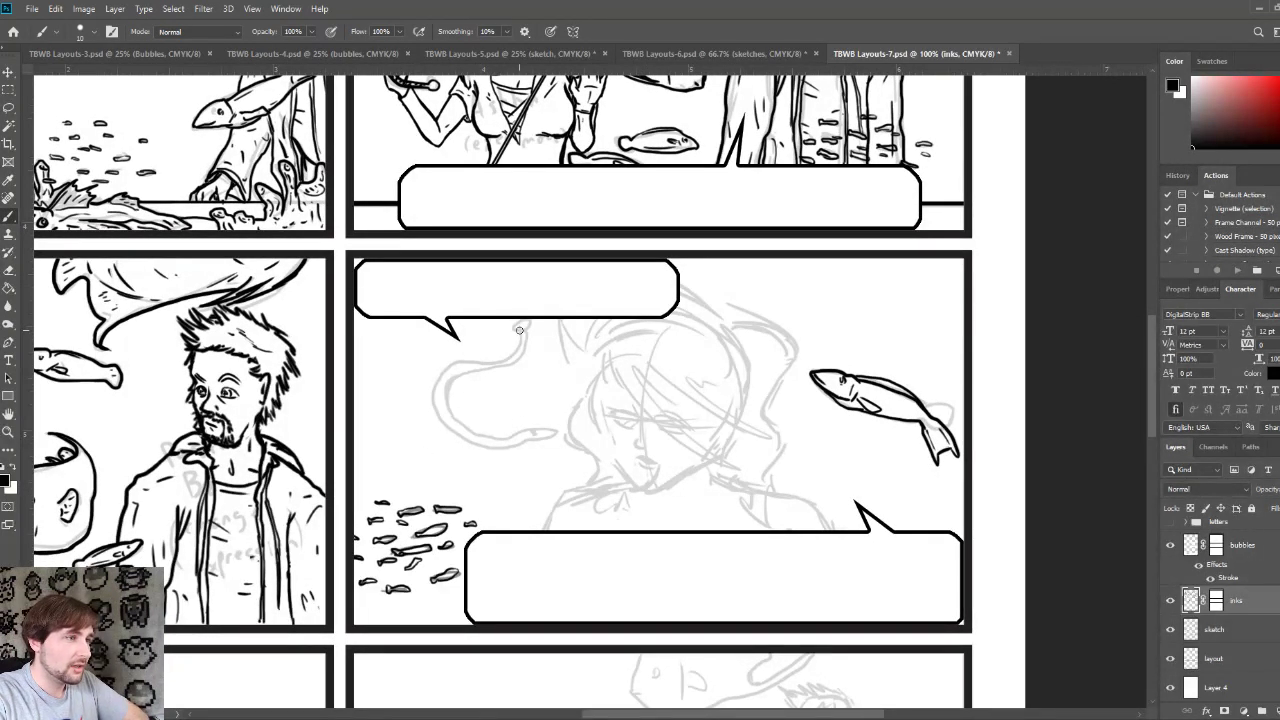
mouse_move(517, 329)
mouse_down()
mouse_move(524, 316)
mouse_move(522, 330)
mouse_up()
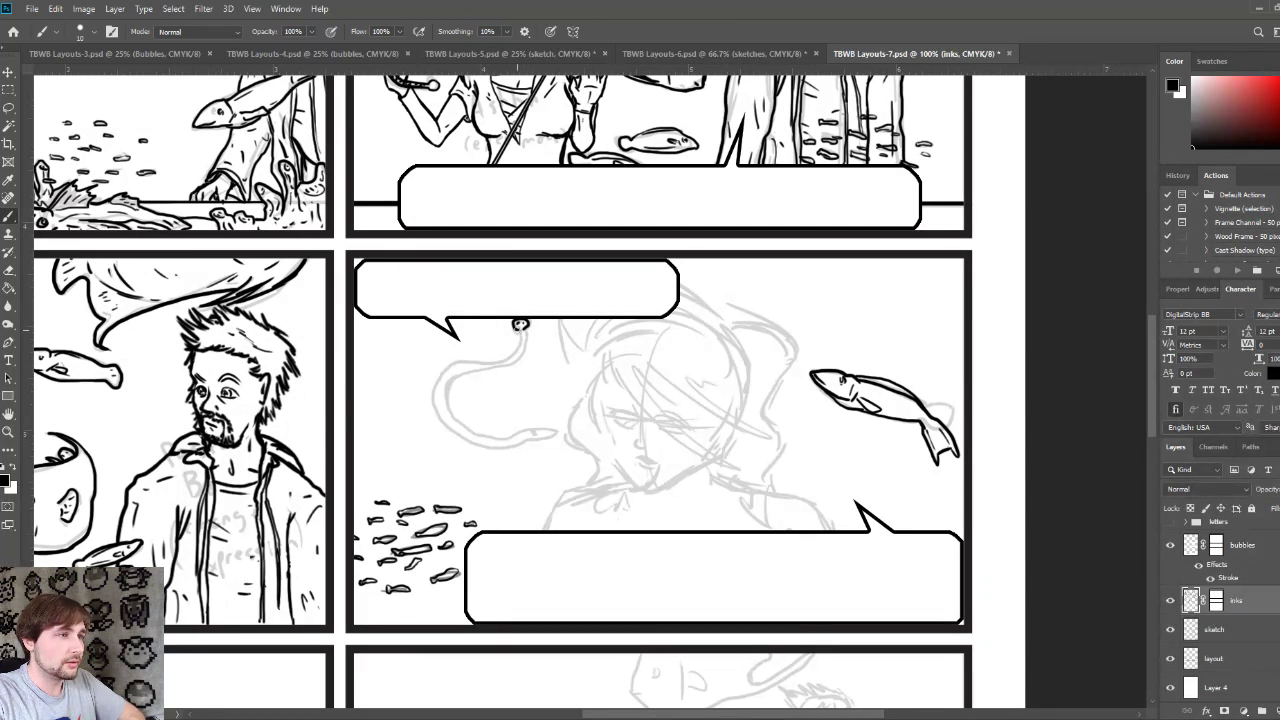
mouse_move(520, 328)
mouse_down()
mouse_move(425, 400)
mouse_move(538, 450)
mouse_move(556, 437)
mouse_move(540, 437)
mouse_up()
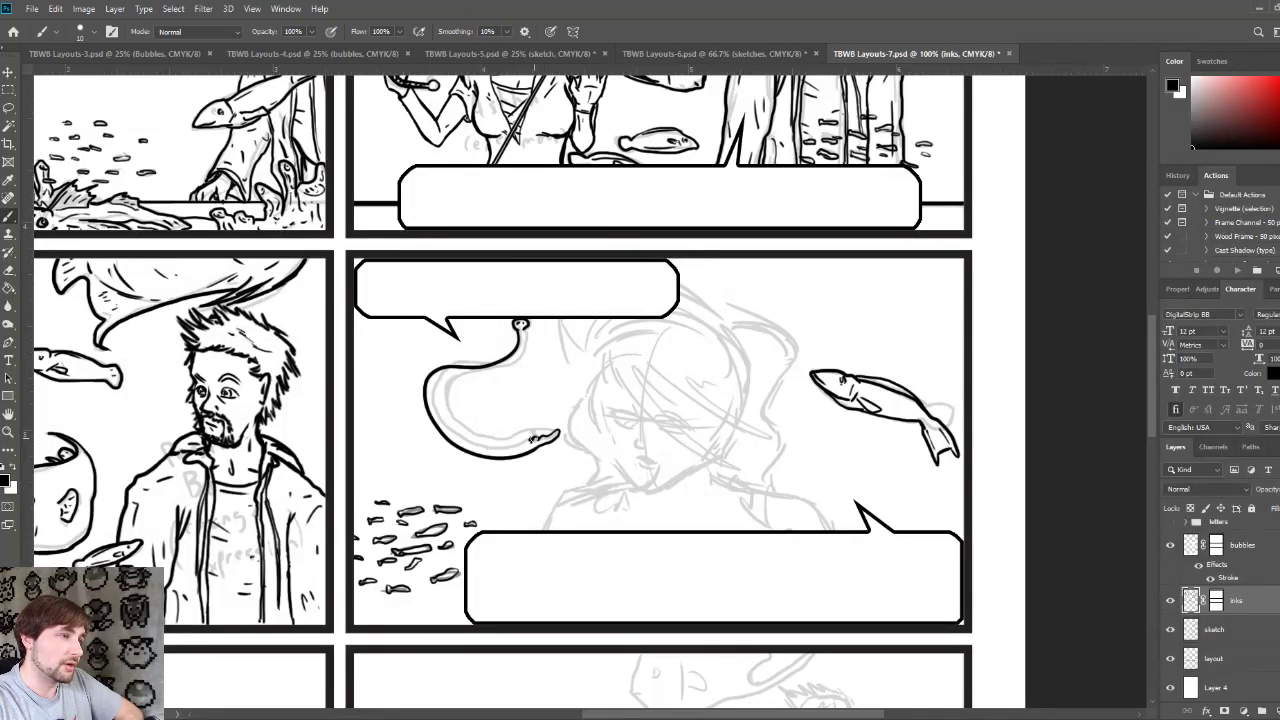
mouse_move(524, 443)
mouse_down()
mouse_move(466, 449)
mouse_move(432, 408)
mouse_move(437, 376)
mouse_up()
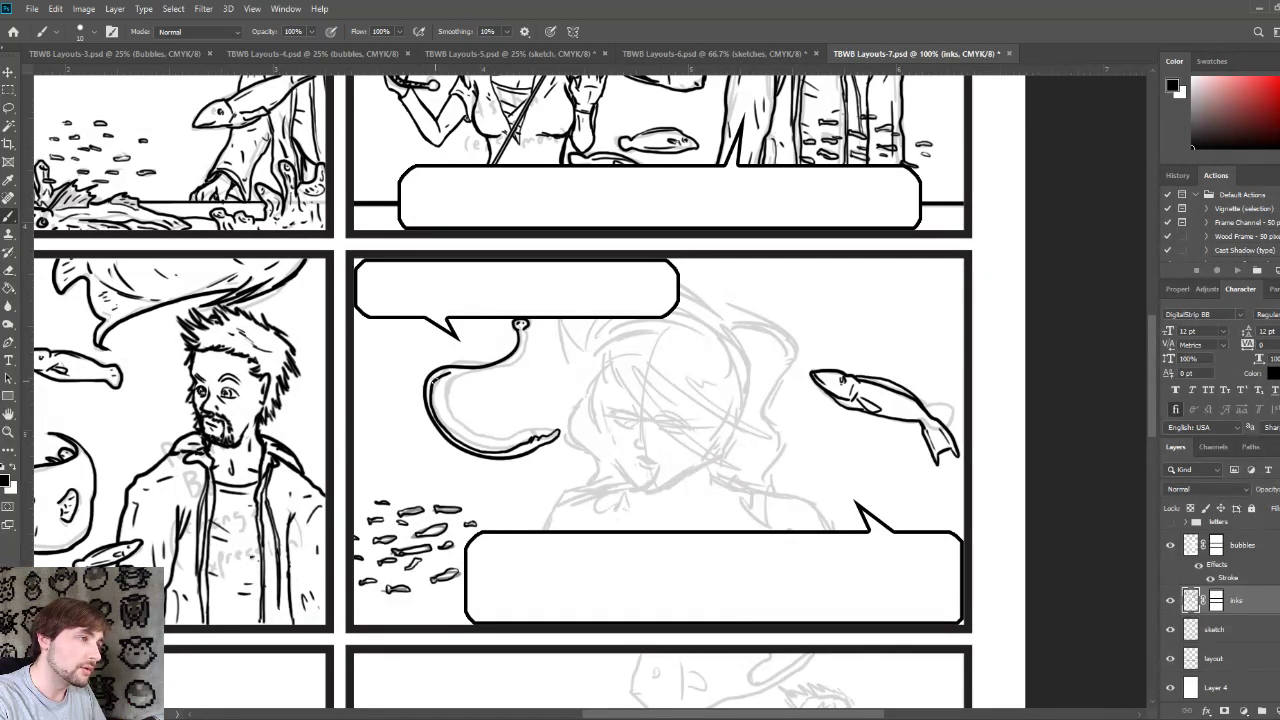
mouse_move(436, 379)
mouse_down()
mouse_move(494, 370)
mouse_move(522, 331)
mouse_move(521, 350)
mouse_up()
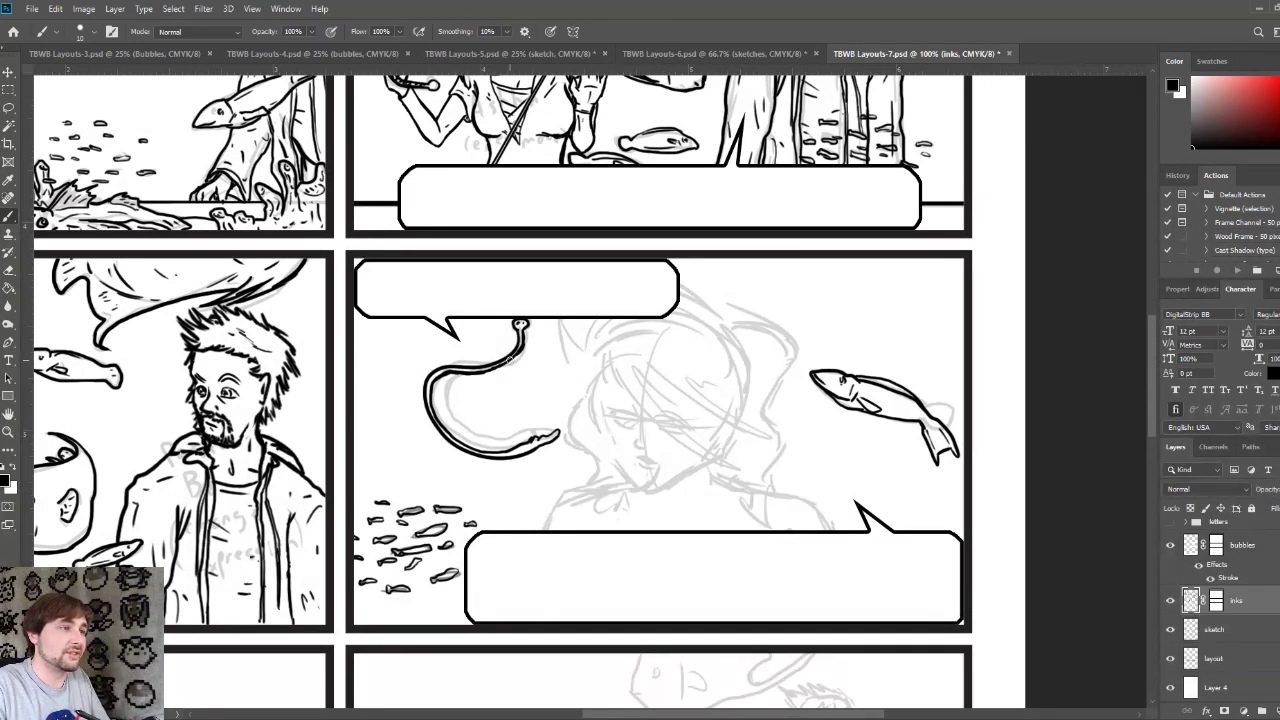
drag(448, 372, 453, 385)
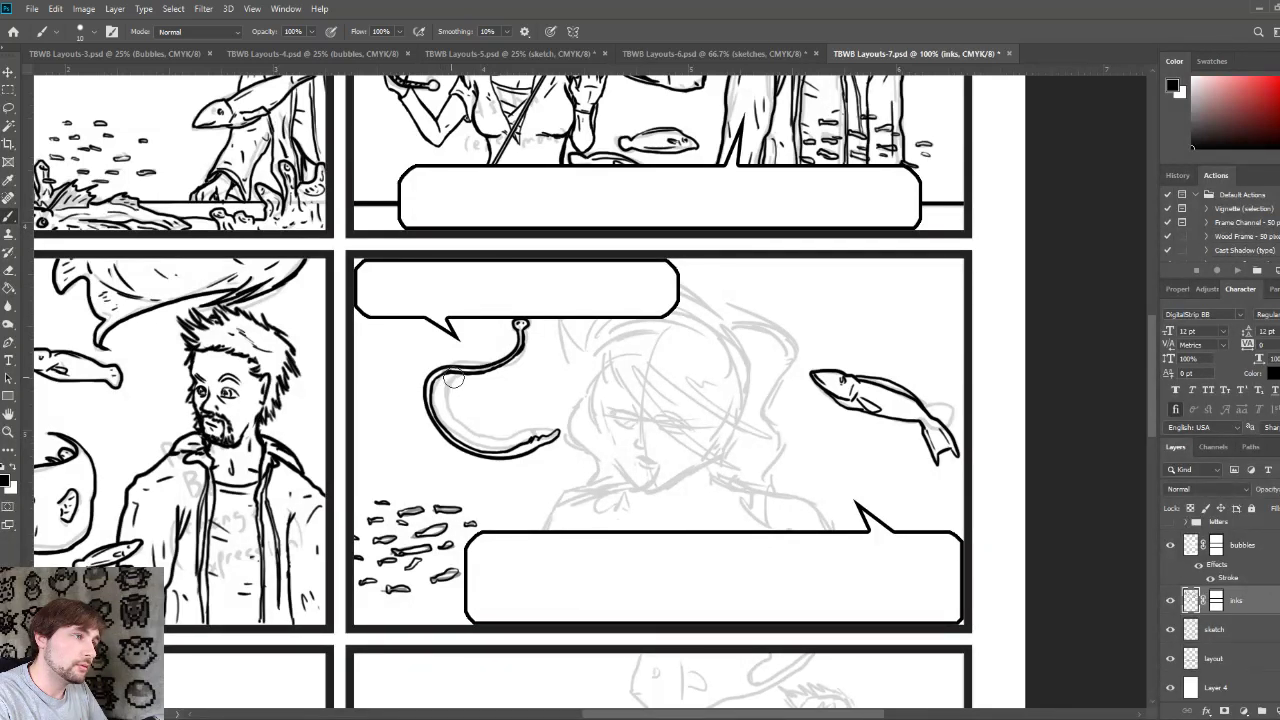
drag(447, 378, 499, 373)
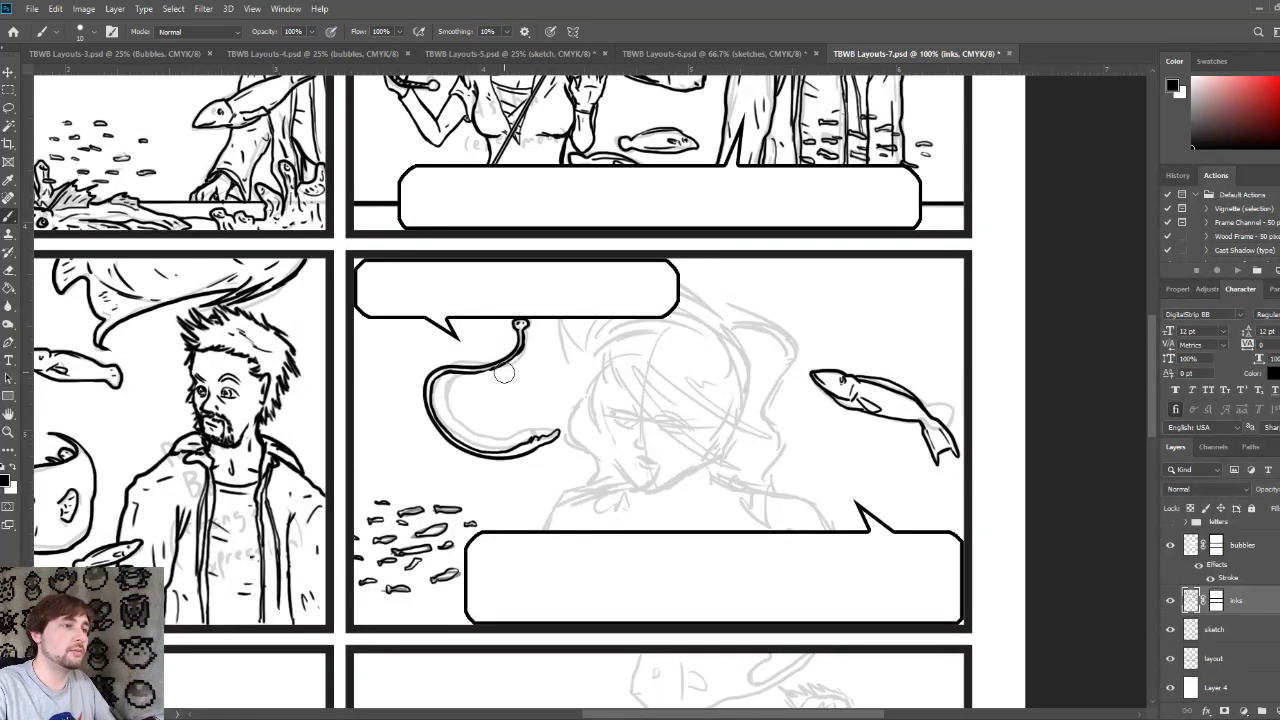
Step: Switch to a much smaller brush and draw a thin line inside the hook
key([)
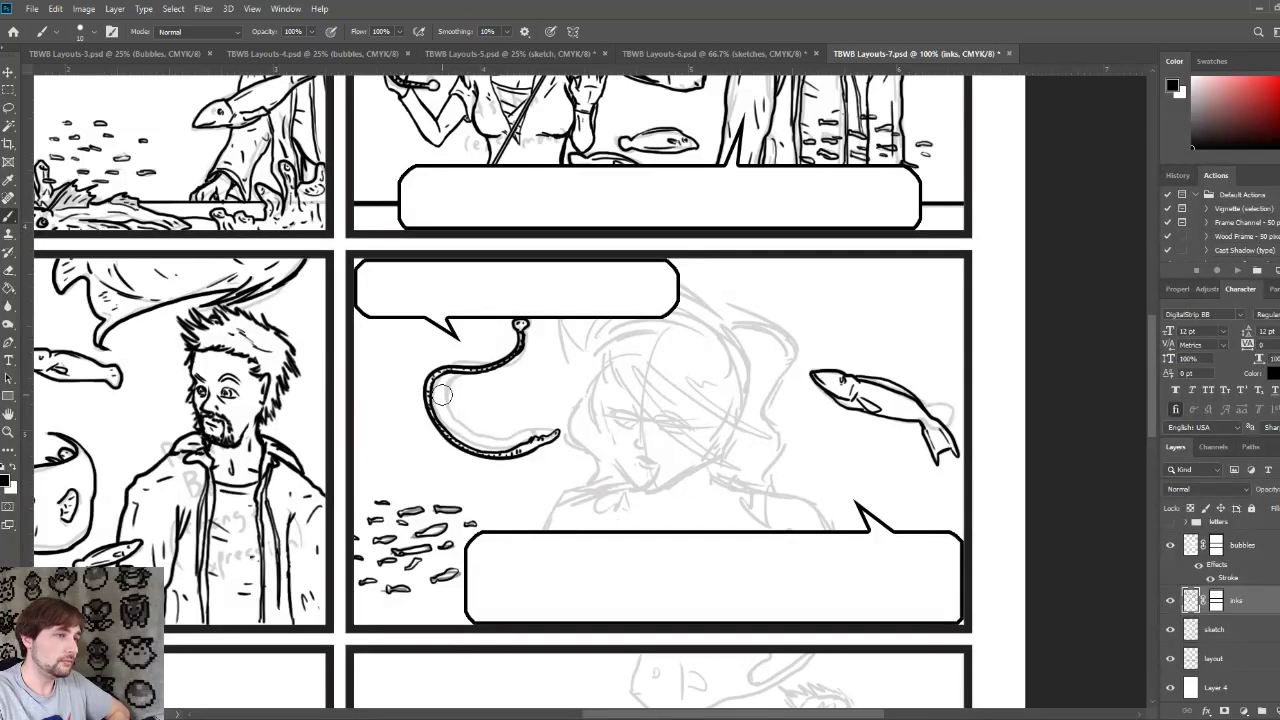
key(bracketleft)
key(bracketleft)
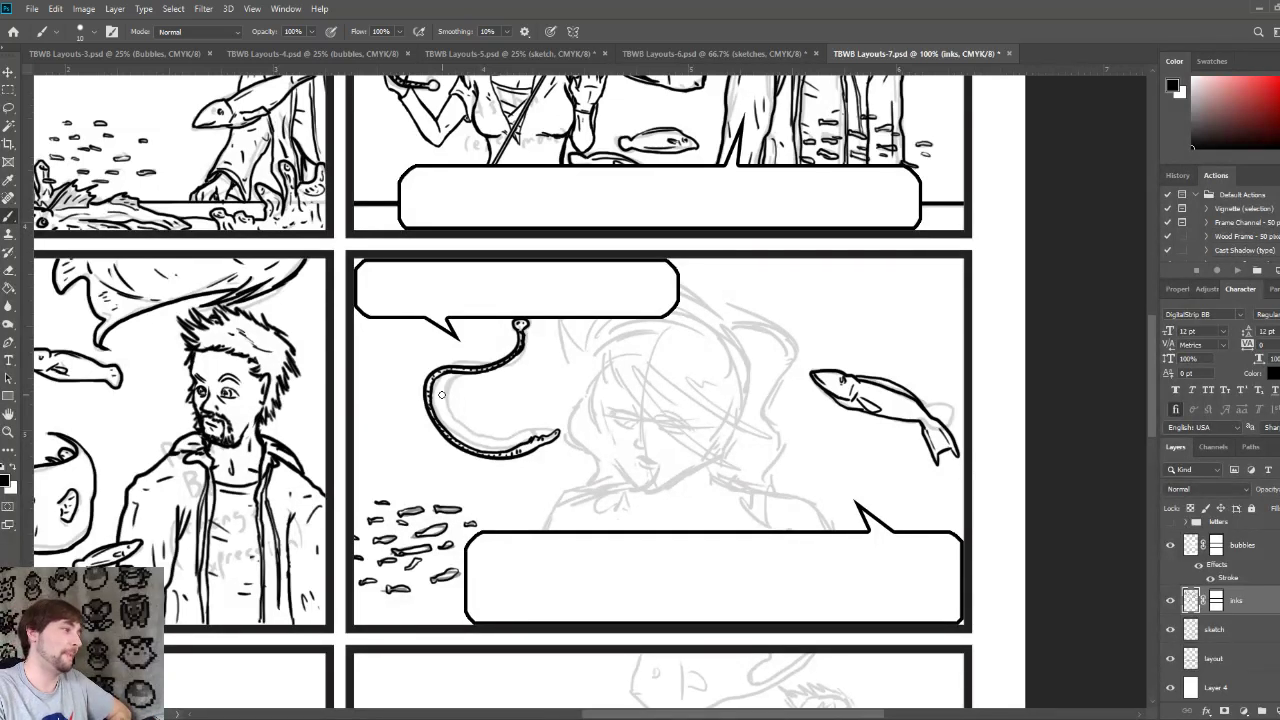
drag(441, 394, 542, 456)
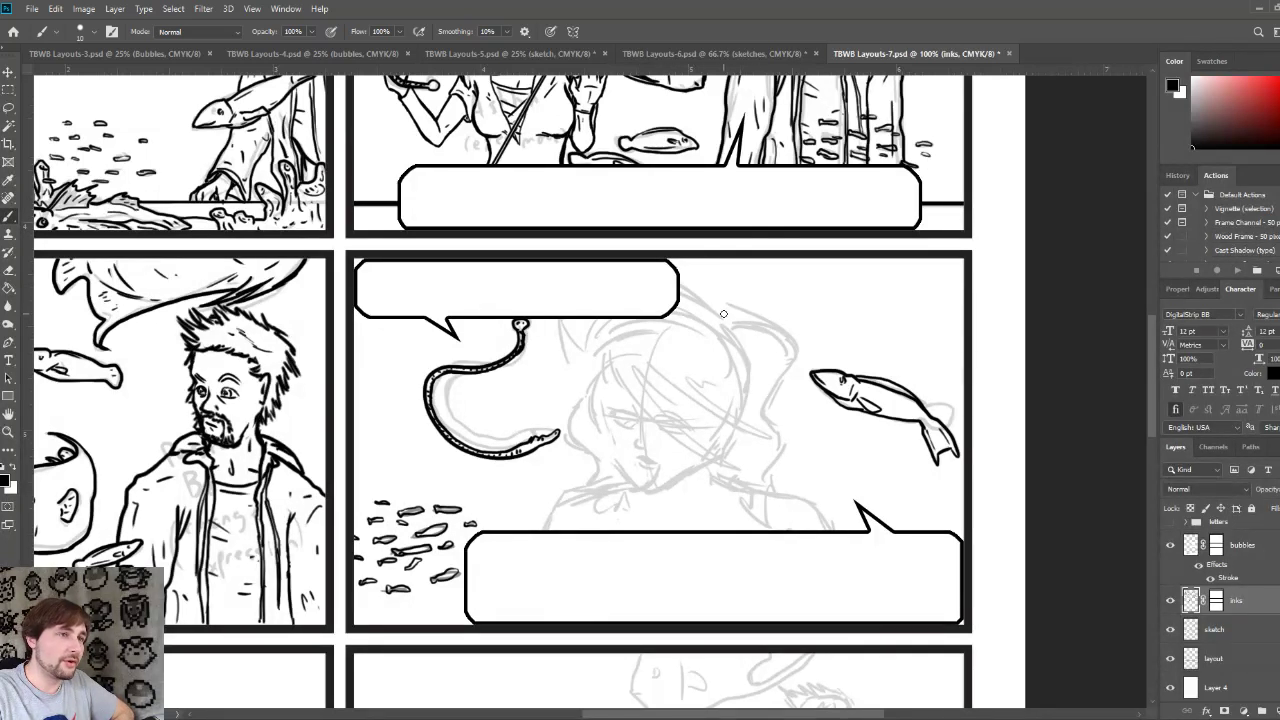
Step: Ink the girl's hair top outline, its edge down beside her face, and several tapered strands
mouse_move(674, 287)
mouse_down()
mouse_move(730, 321)
mouse_move(729, 290)
mouse_move(734, 331)
mouse_move(758, 305)
mouse_move(788, 344)
mouse_move(763, 412)
mouse_move(782, 448)
mouse_move(764, 492)
mouse_up()
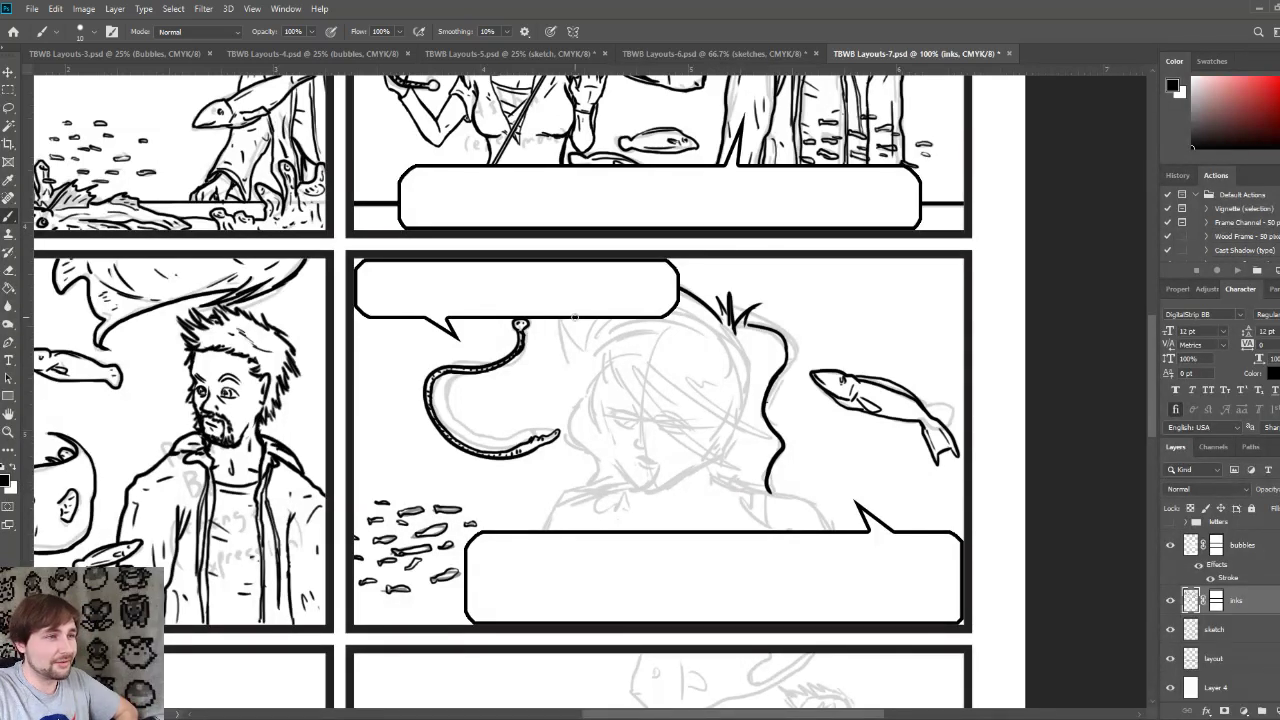
drag(561, 316, 585, 372)
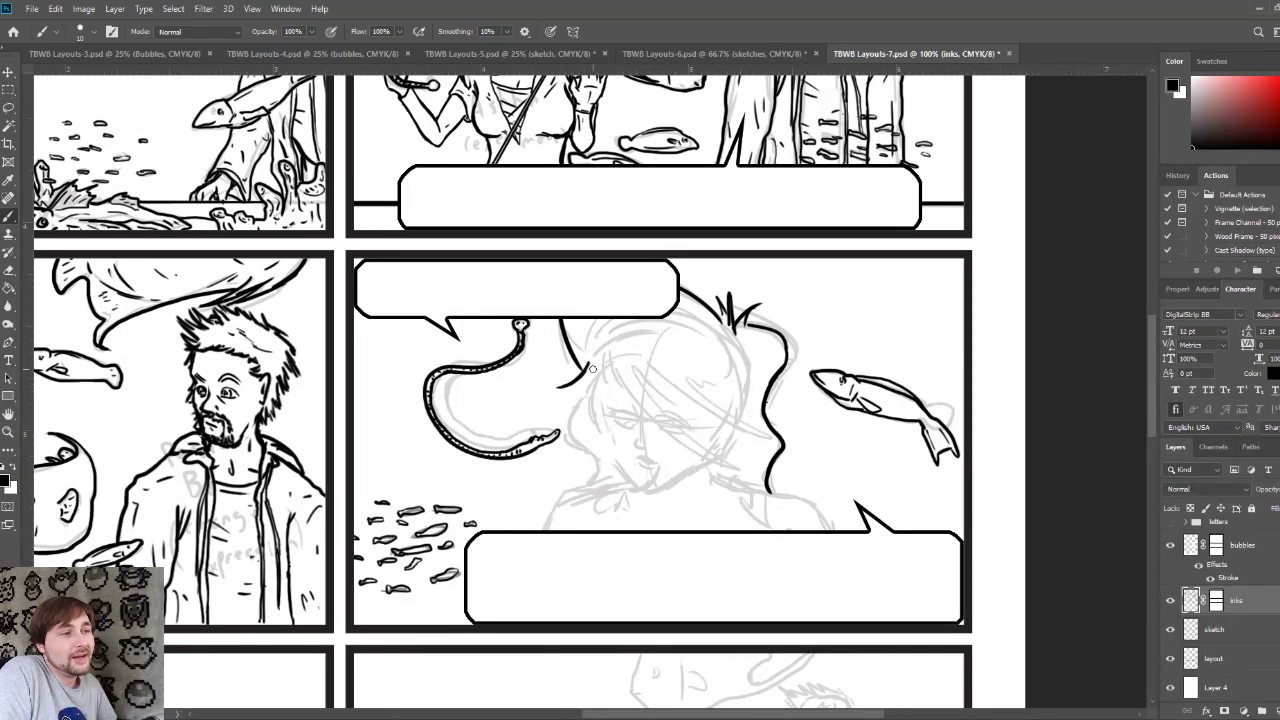
mouse_move(594, 369)
mouse_down()
mouse_move(558, 386)
mouse_move(572, 392)
mouse_up()
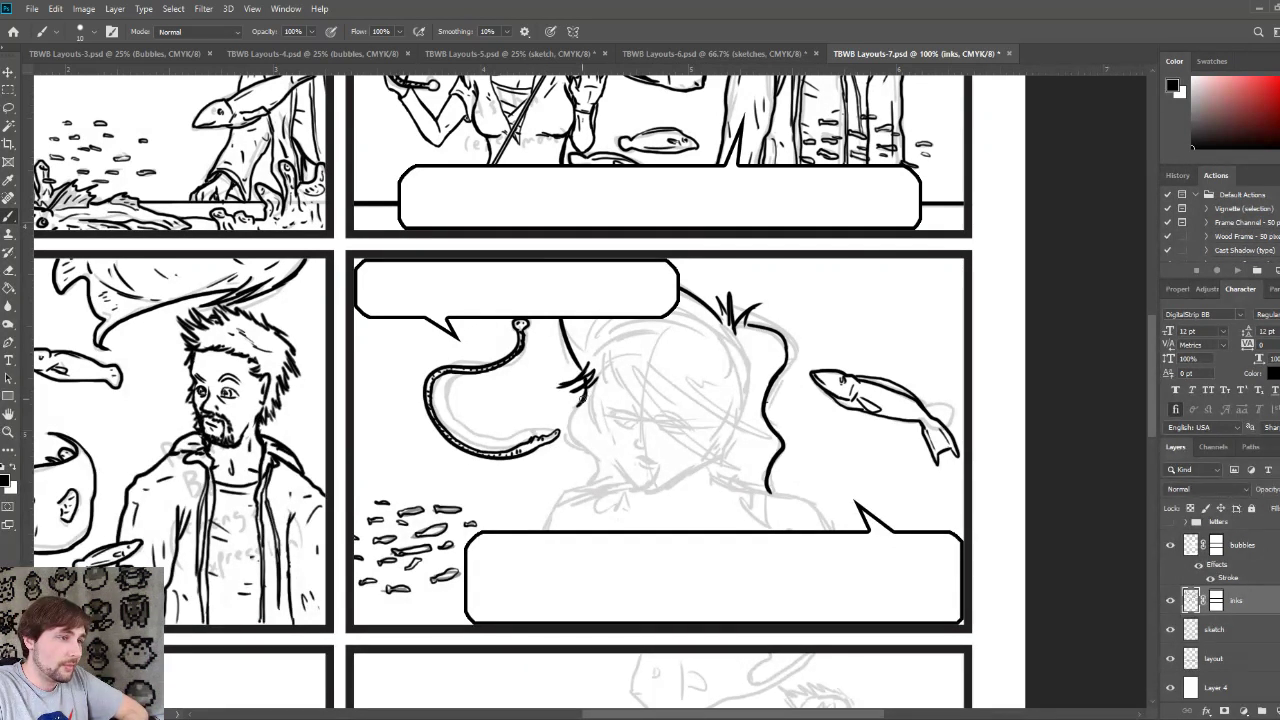
mouse_move(574, 412)
mouse_down()
mouse_move(578, 446)
mouse_move(598, 465)
mouse_move(582, 494)
mouse_move(600, 488)
mouse_up()
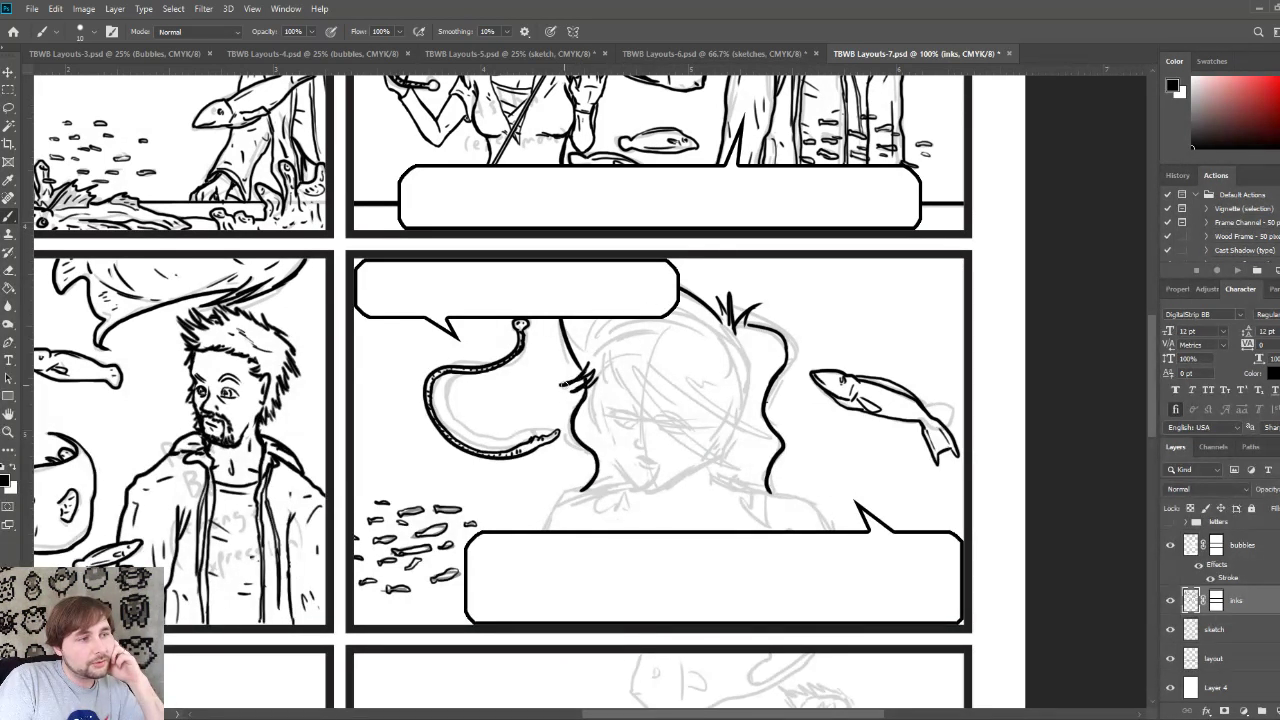
drag(590, 368, 563, 387)
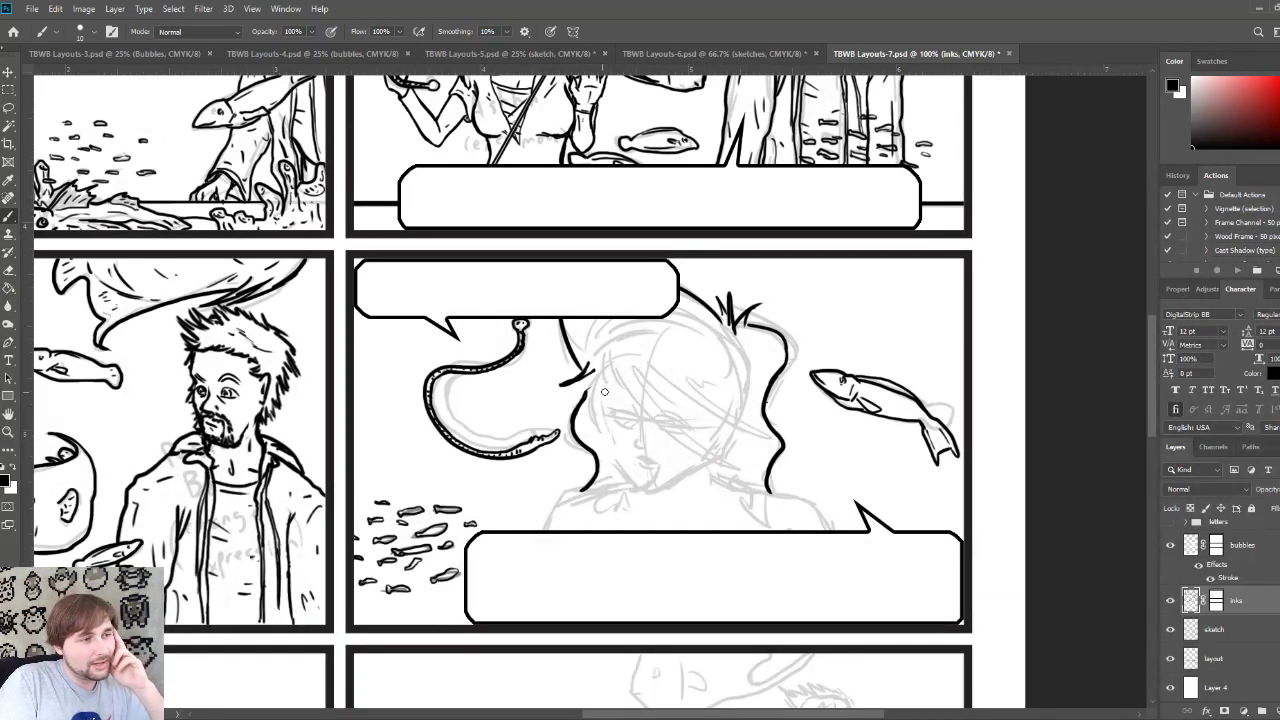
mouse_move(594, 370)
mouse_down()
mouse_move(553, 404)
mouse_move(566, 398)
mouse_up()
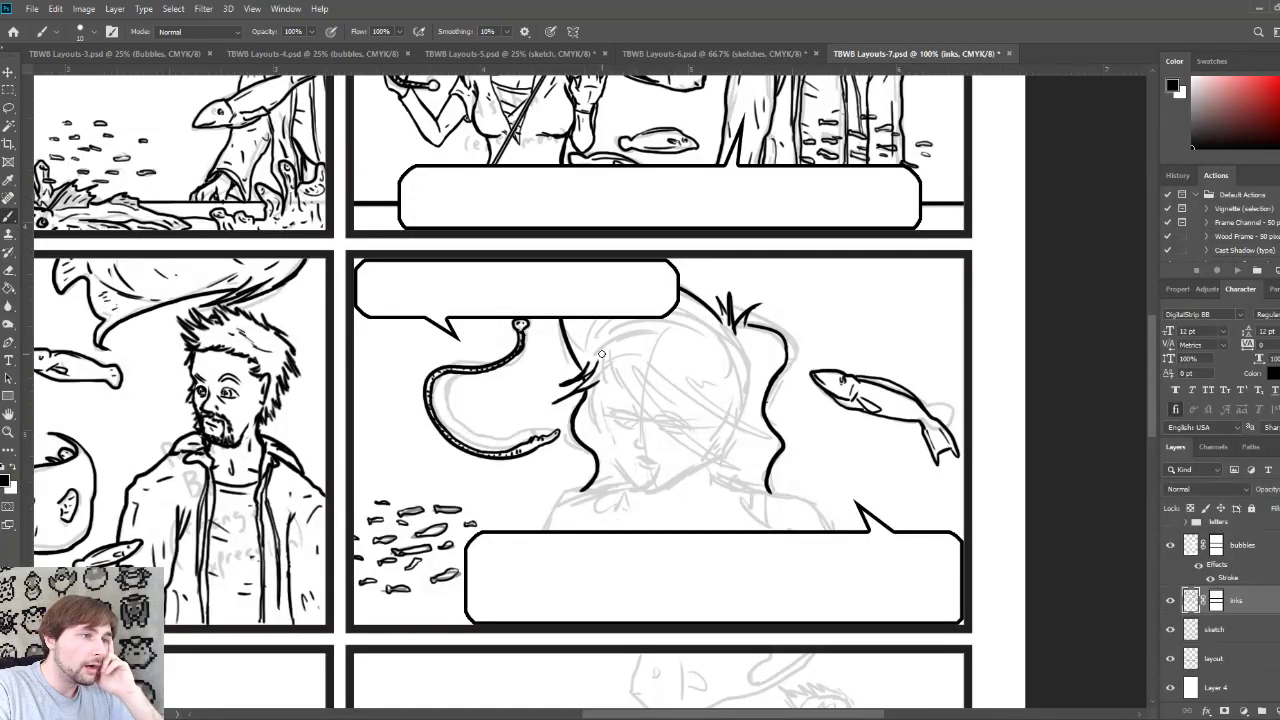
Step: Ink diagonal hair strands across the girl's face and her hair's right edge, undoing one stray stroke
drag(602, 354, 601, 420)
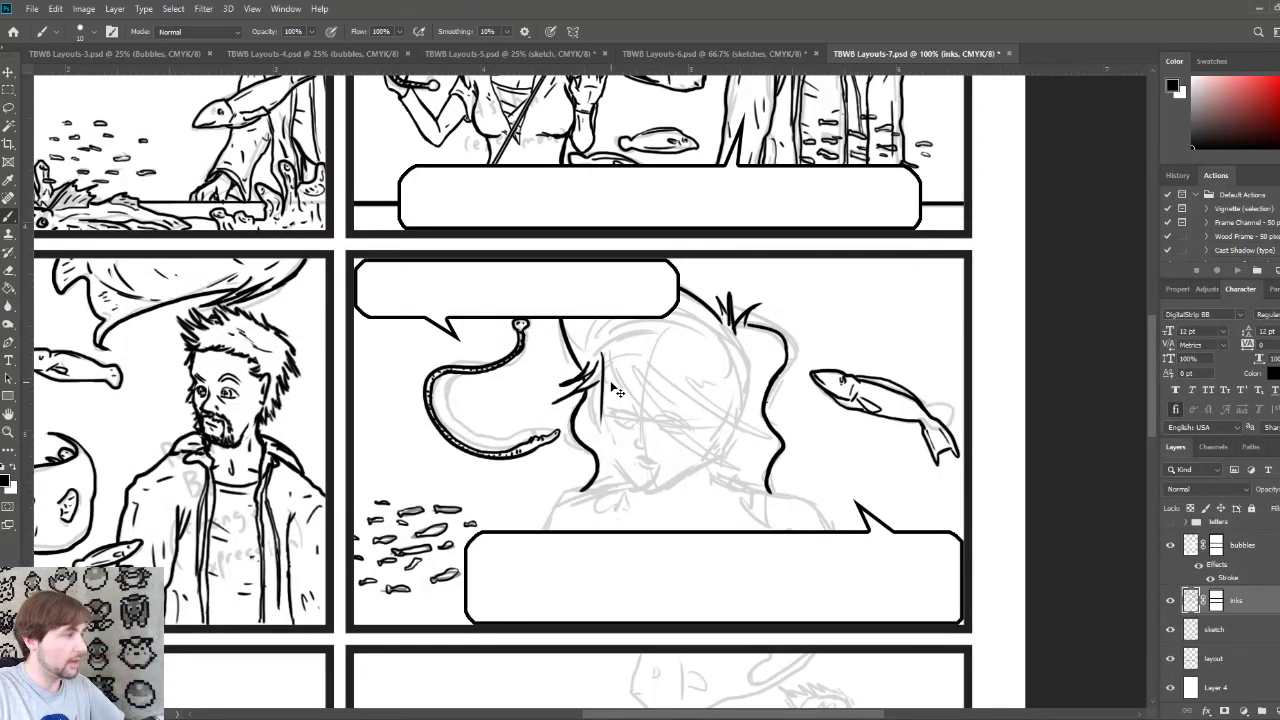
key(ctrl+z)
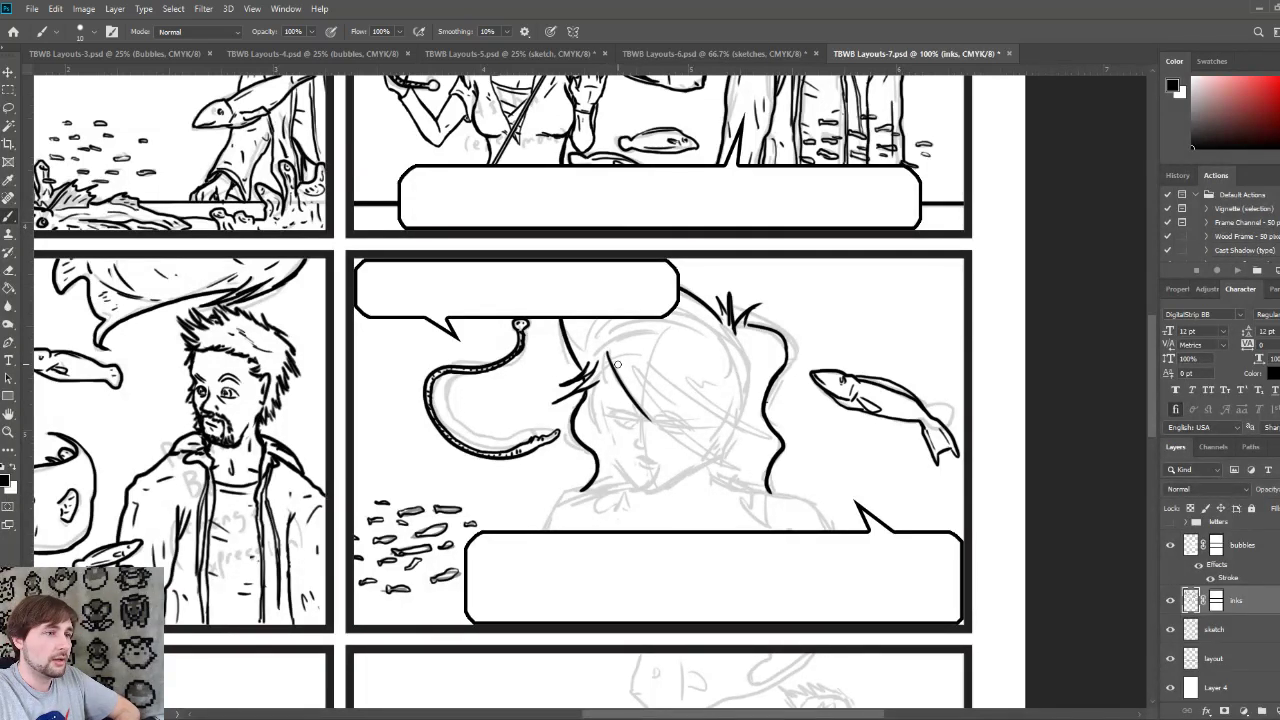
mouse_move(612, 358)
mouse_down()
mouse_move(750, 472)
mouse_move(655, 385)
mouse_up()
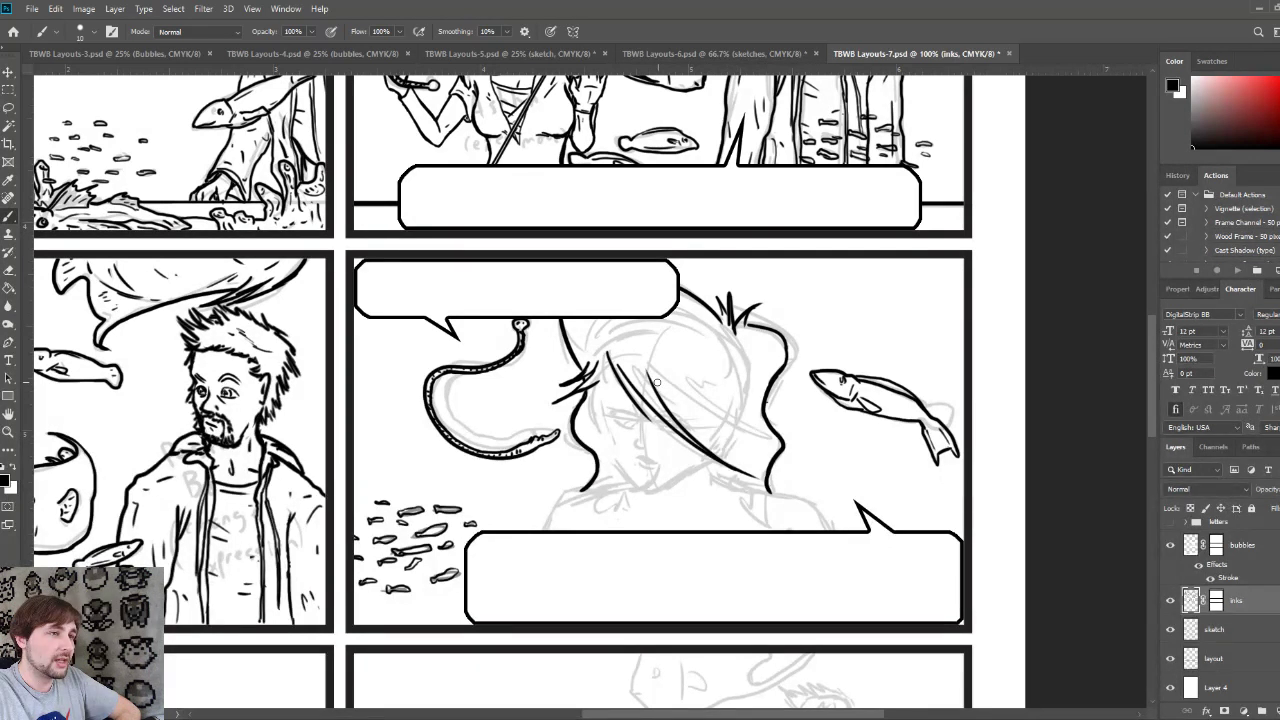
drag(728, 453, 650, 378)
drag(702, 428, 664, 370)
mouse_move(762, 438)
mouse_down()
mouse_move(670, 380)
mouse_move(750, 428)
mouse_move(696, 376)
mouse_move(716, 400)
mouse_move(722, 378)
mouse_up()
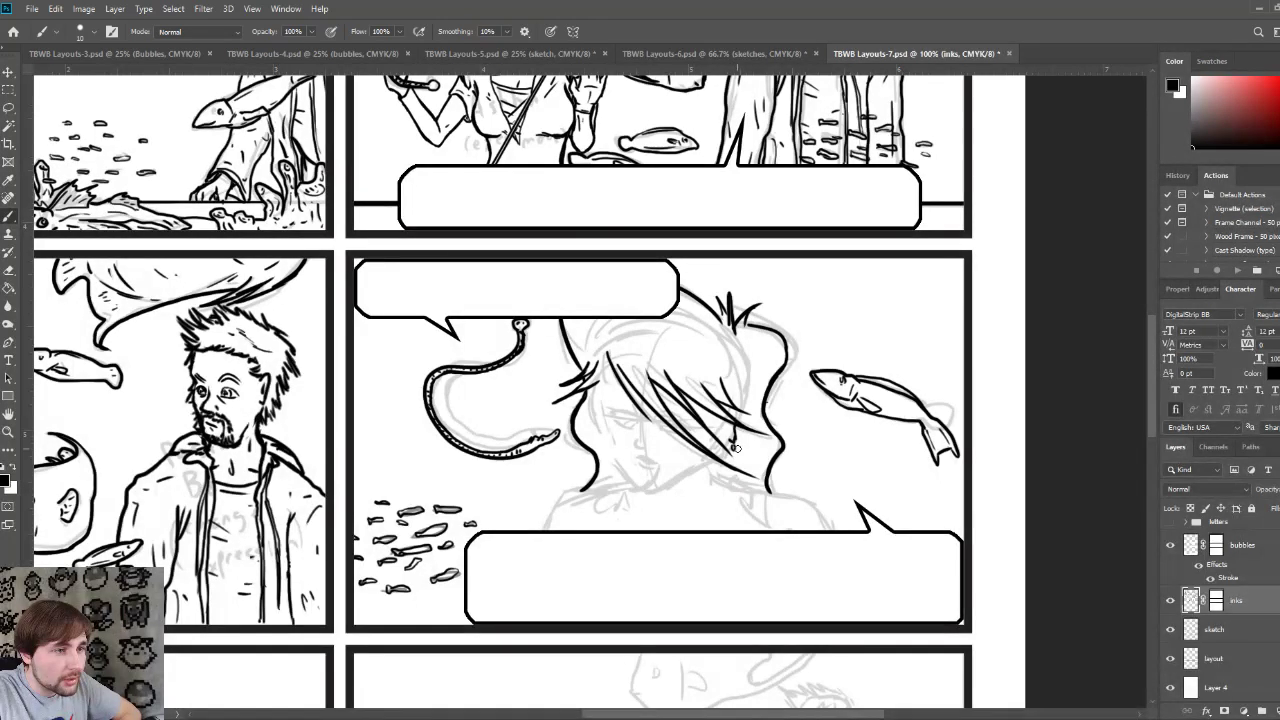
drag(733, 452, 736, 474)
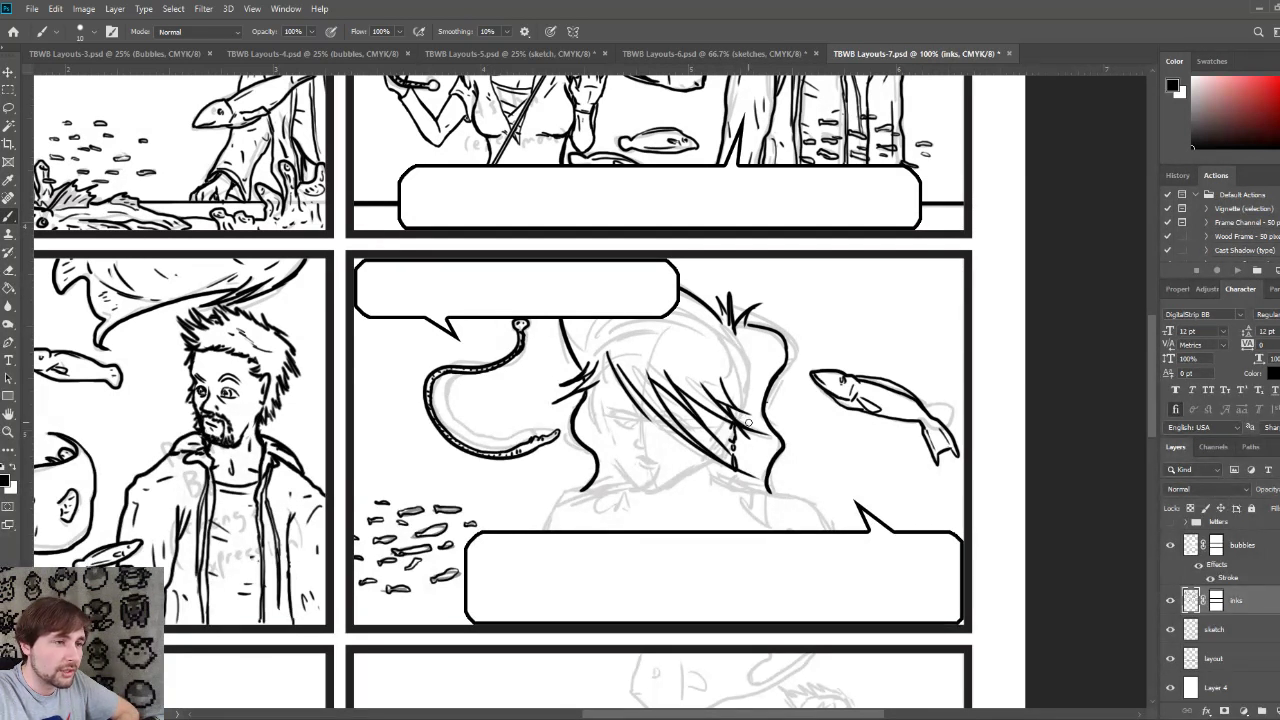
drag(746, 422, 766, 374)
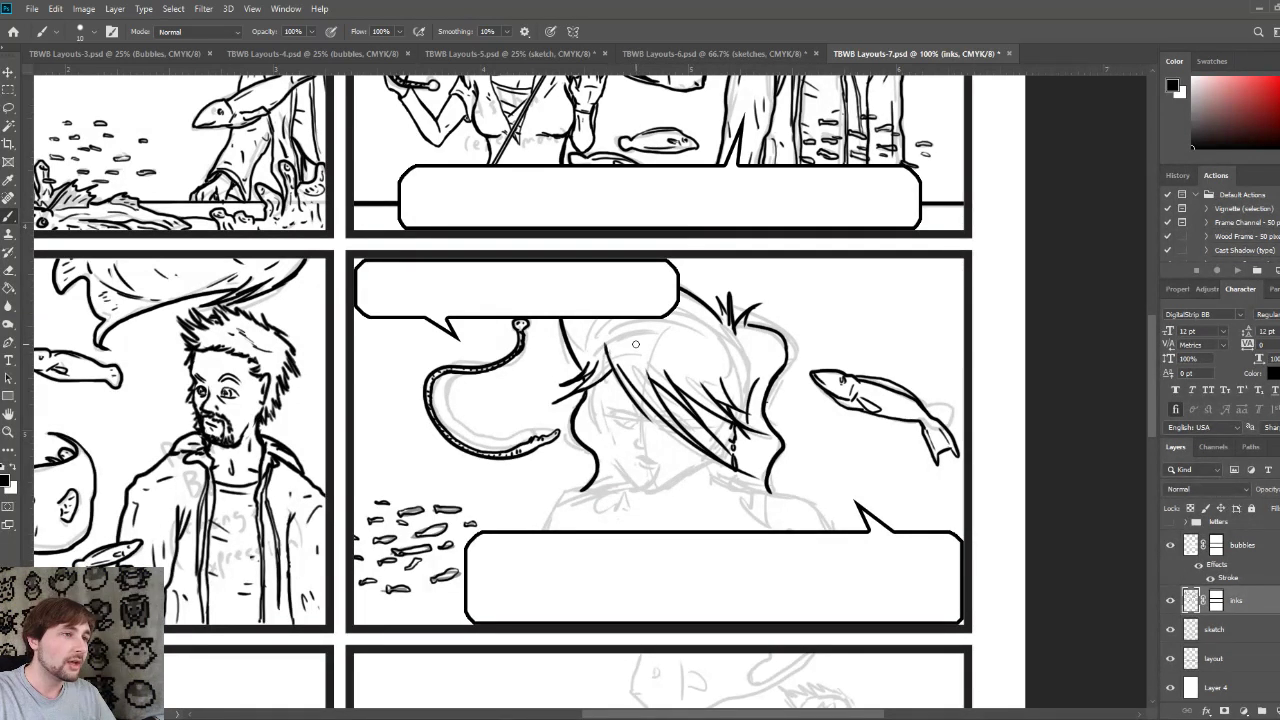
Step: Ink a line across the girl's hair and trace its jagged top edge
drag(617, 327, 733, 361)
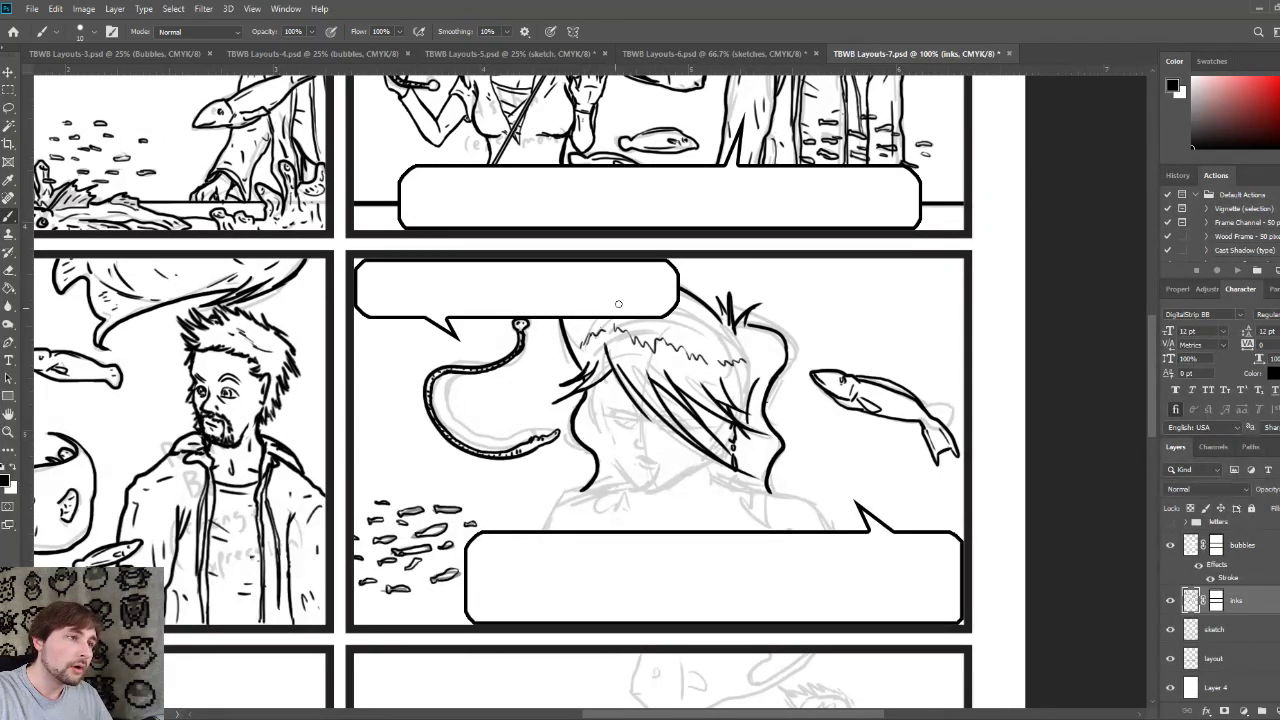
drag(664, 312, 736, 344)
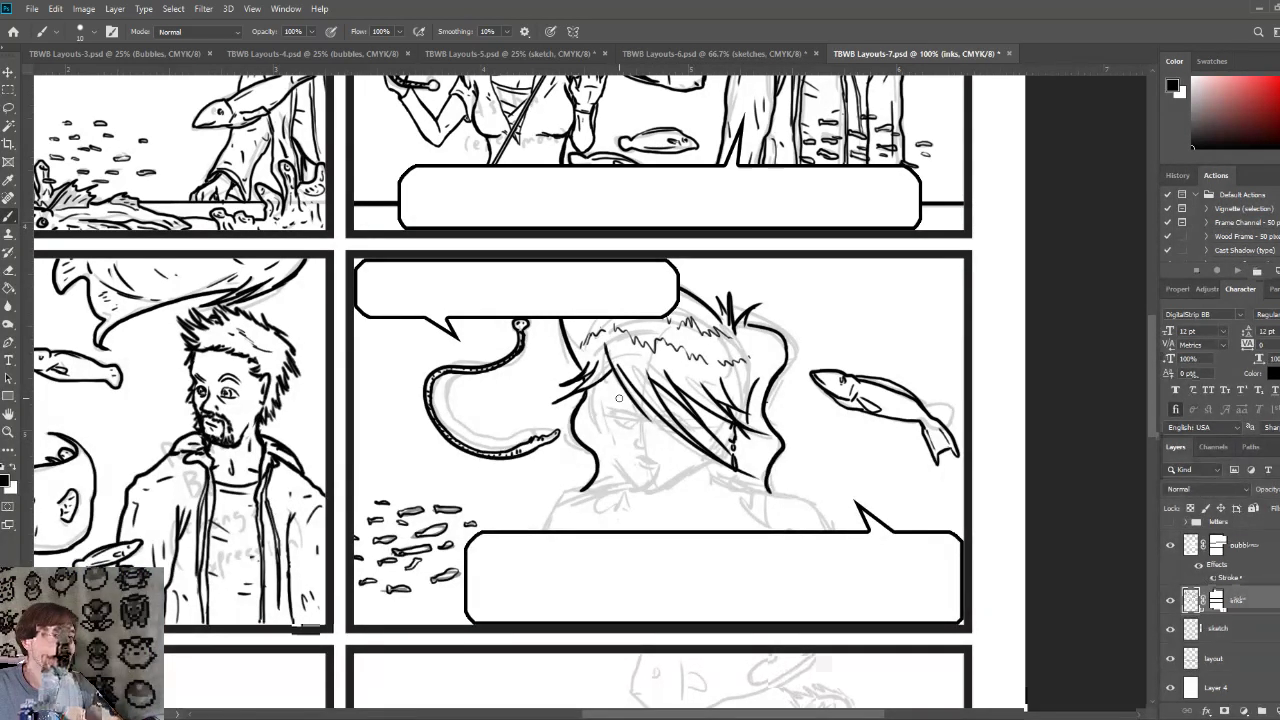
mouse_move(848, 288)
mouse_down()
mouse_move(868, 335)
mouse_move(905, 338)
mouse_move(895, 289)
mouse_up()
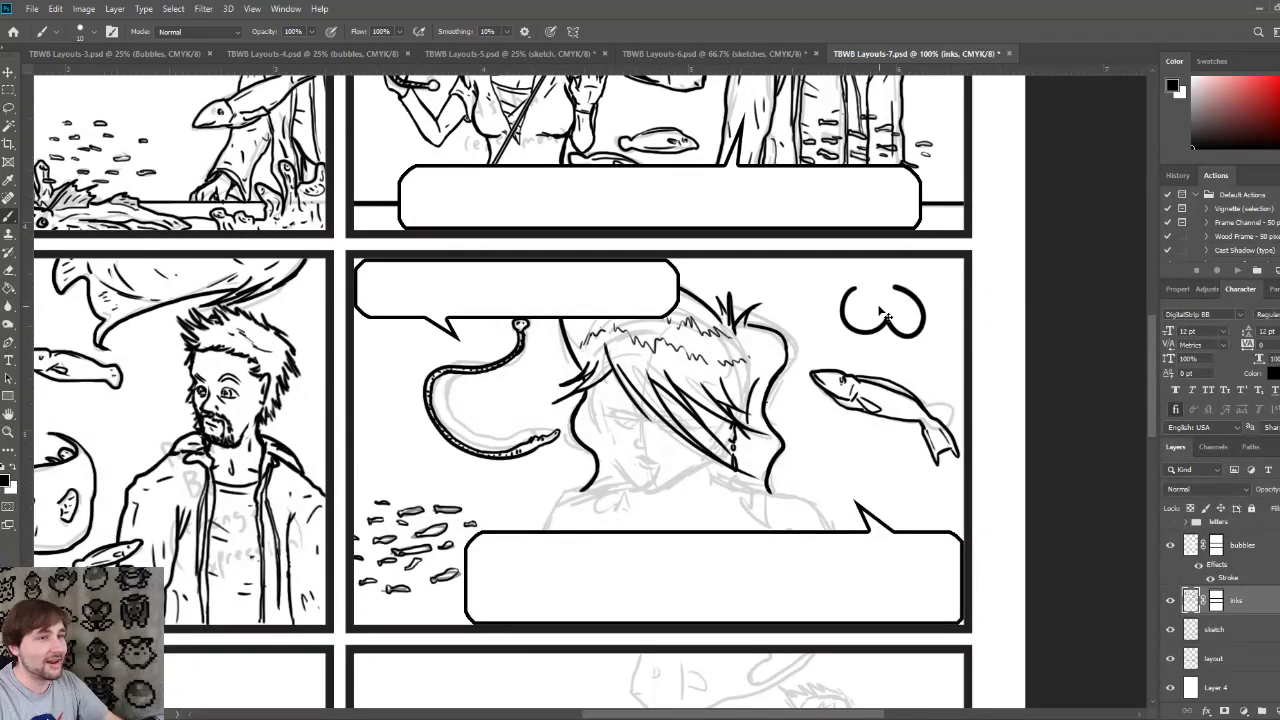
key(ctrl+z)
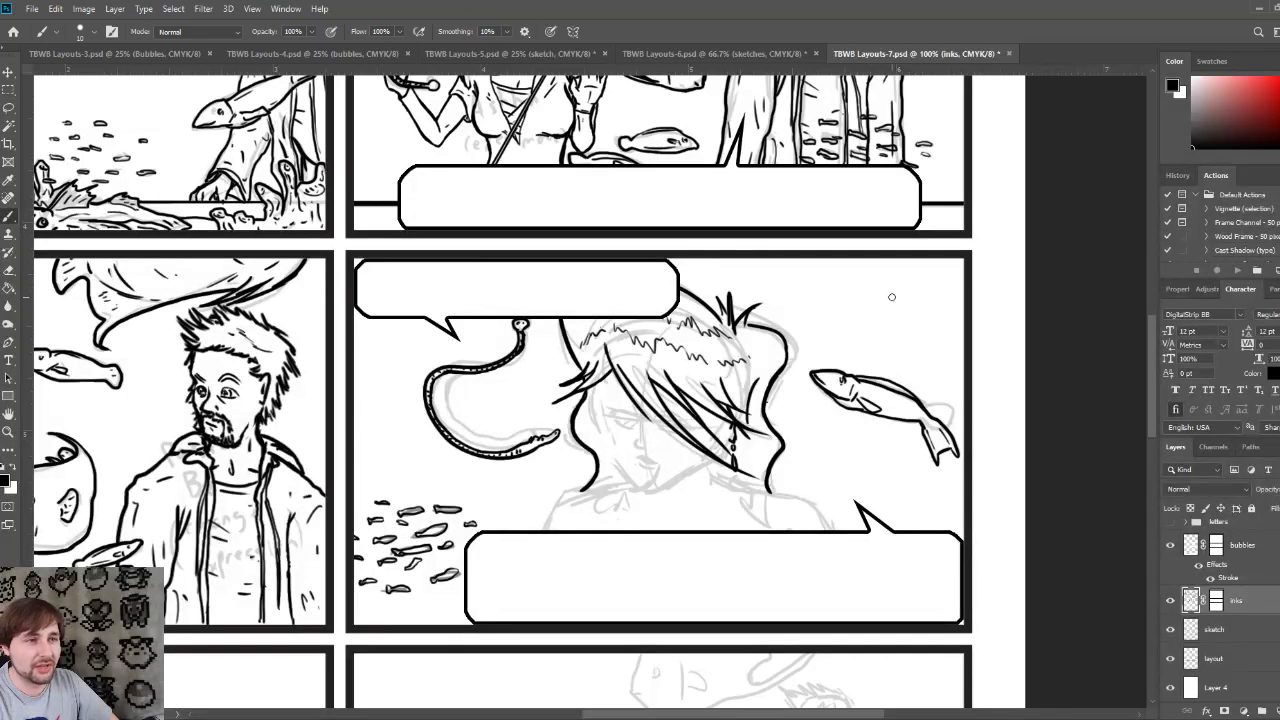
mouse_move(894, 289)
mouse_down()
mouse_move(872, 307)
mouse_move(893, 342)
mouse_up()
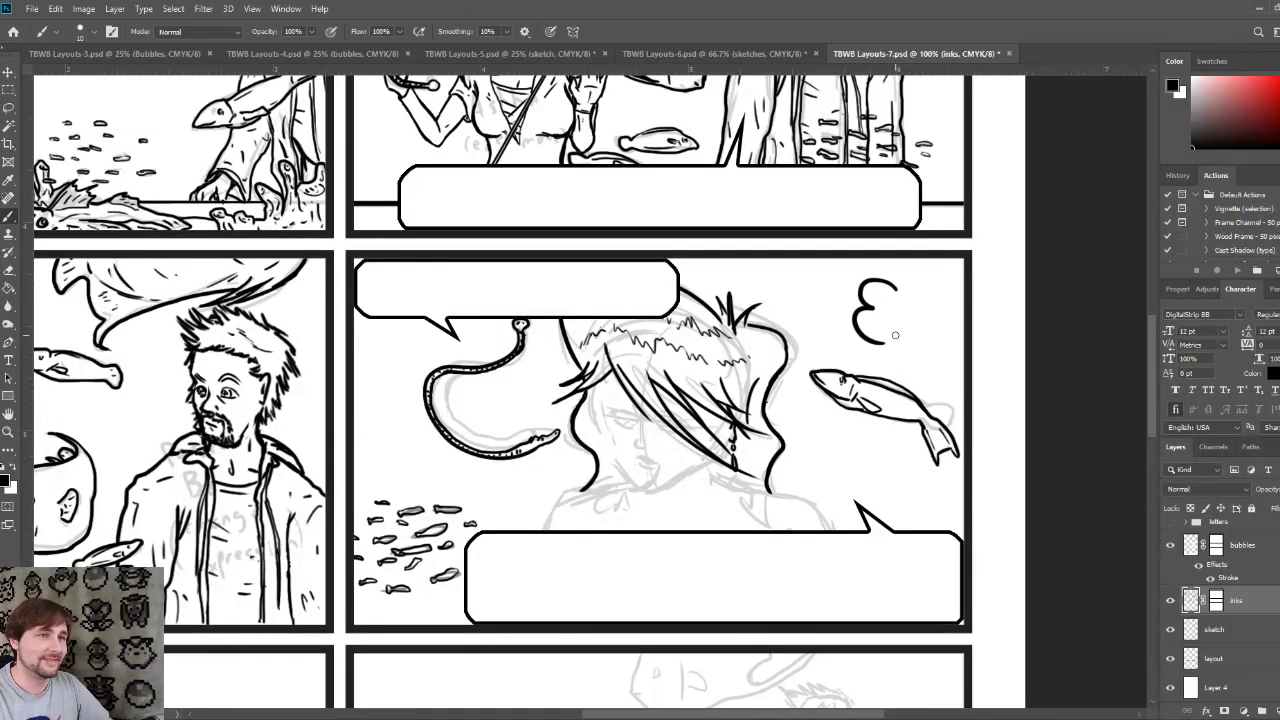
key(ctrl+z)
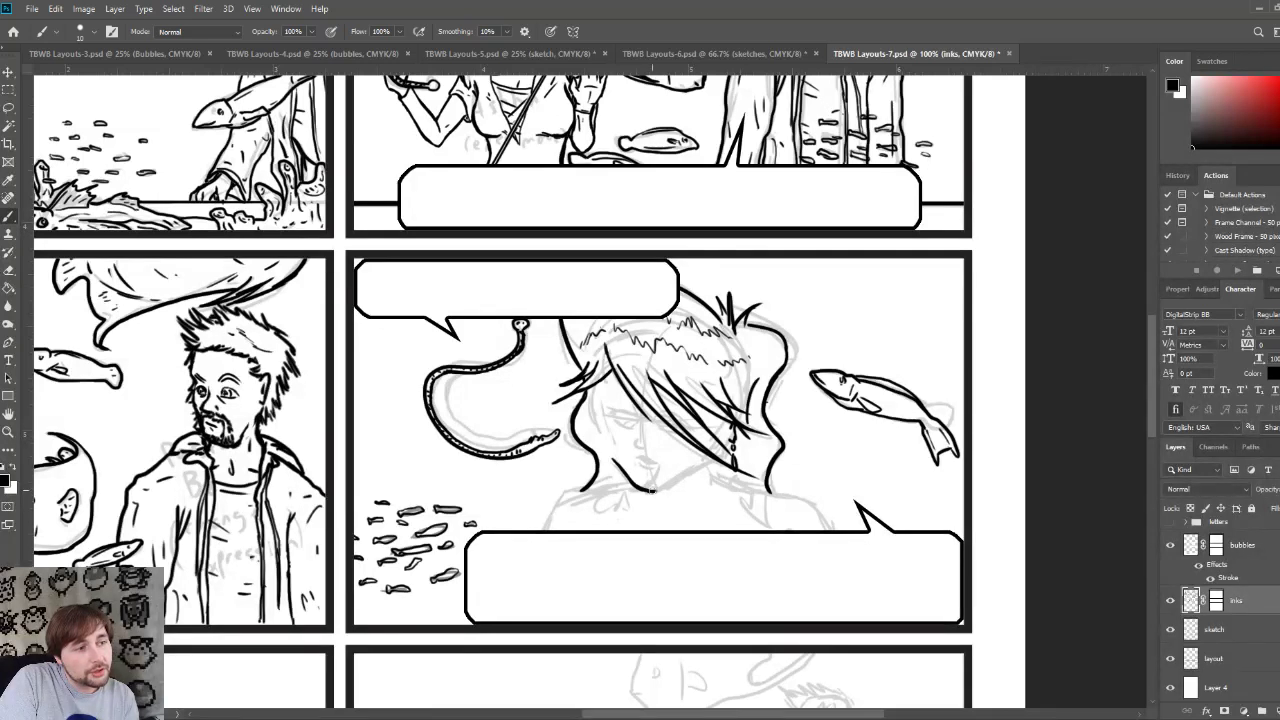
Step: Extend the girl's chin line and add short strokes below her earring and right of her chin
drag(655, 490, 702, 459)
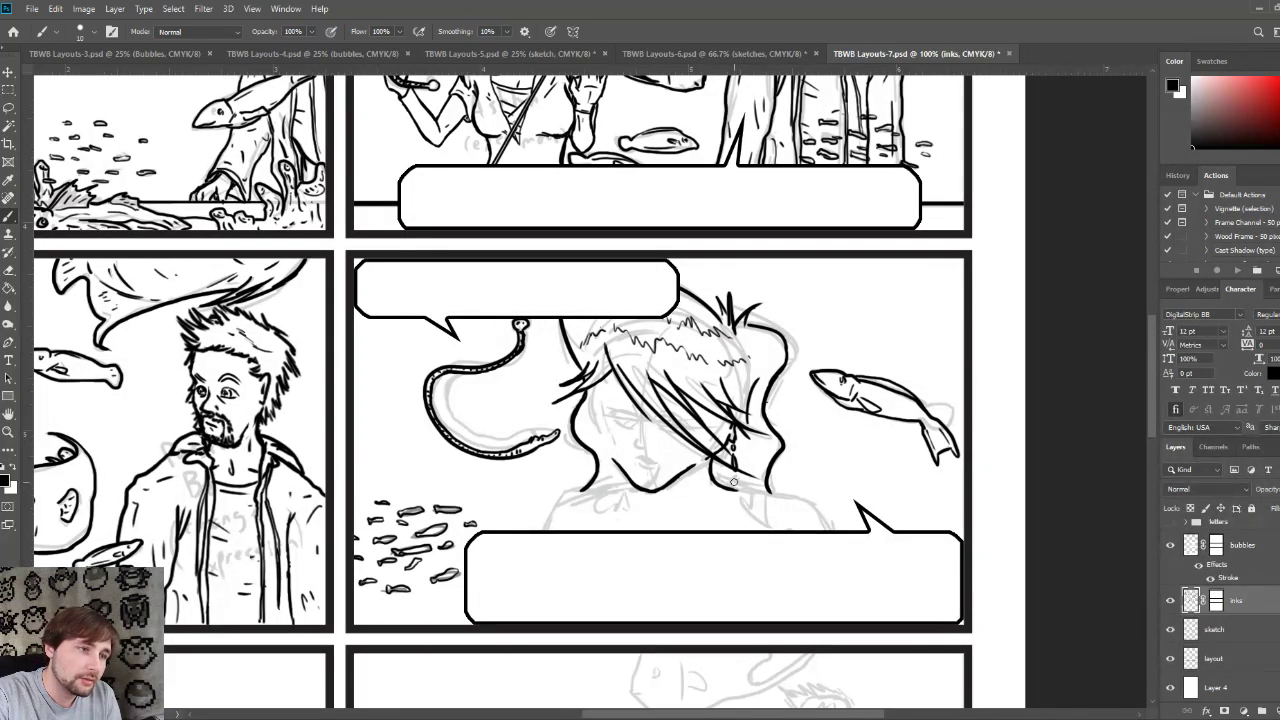
drag(735, 482, 738, 508)
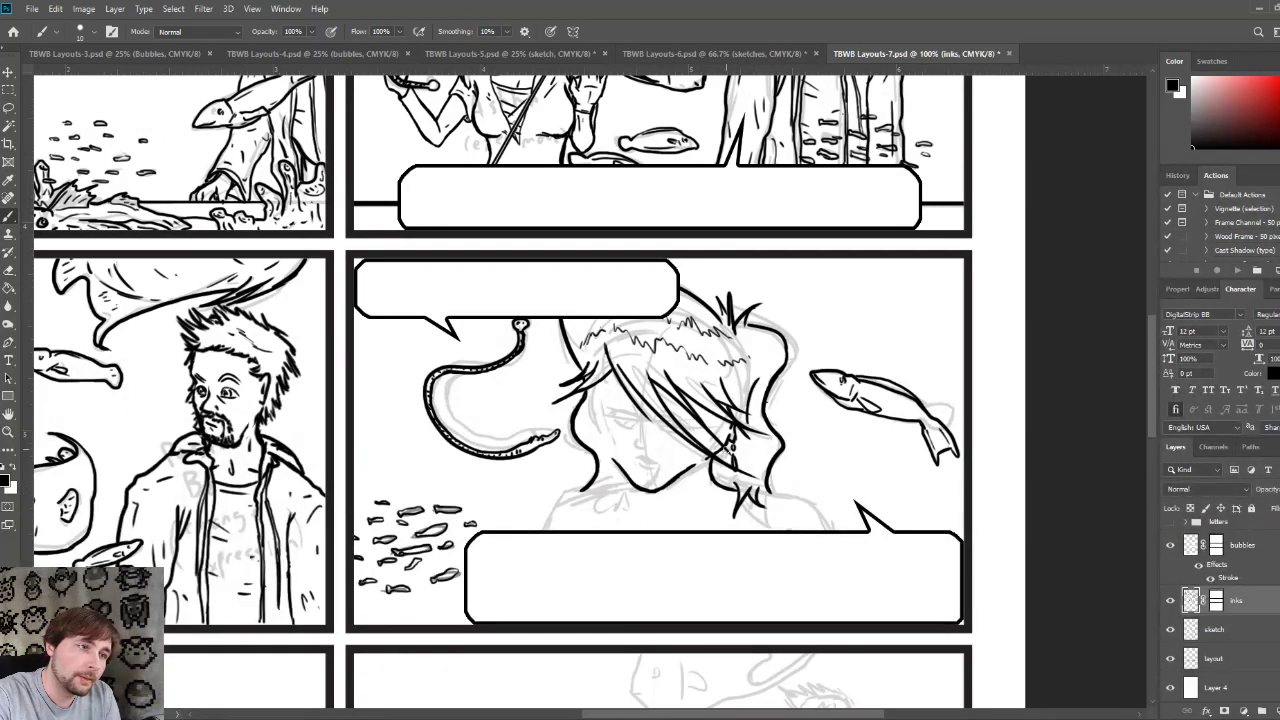
mouse_move(766, 490)
mouse_down()
mouse_move(802, 499)
mouse_move(771, 490)
mouse_move(822, 524)
mouse_up()
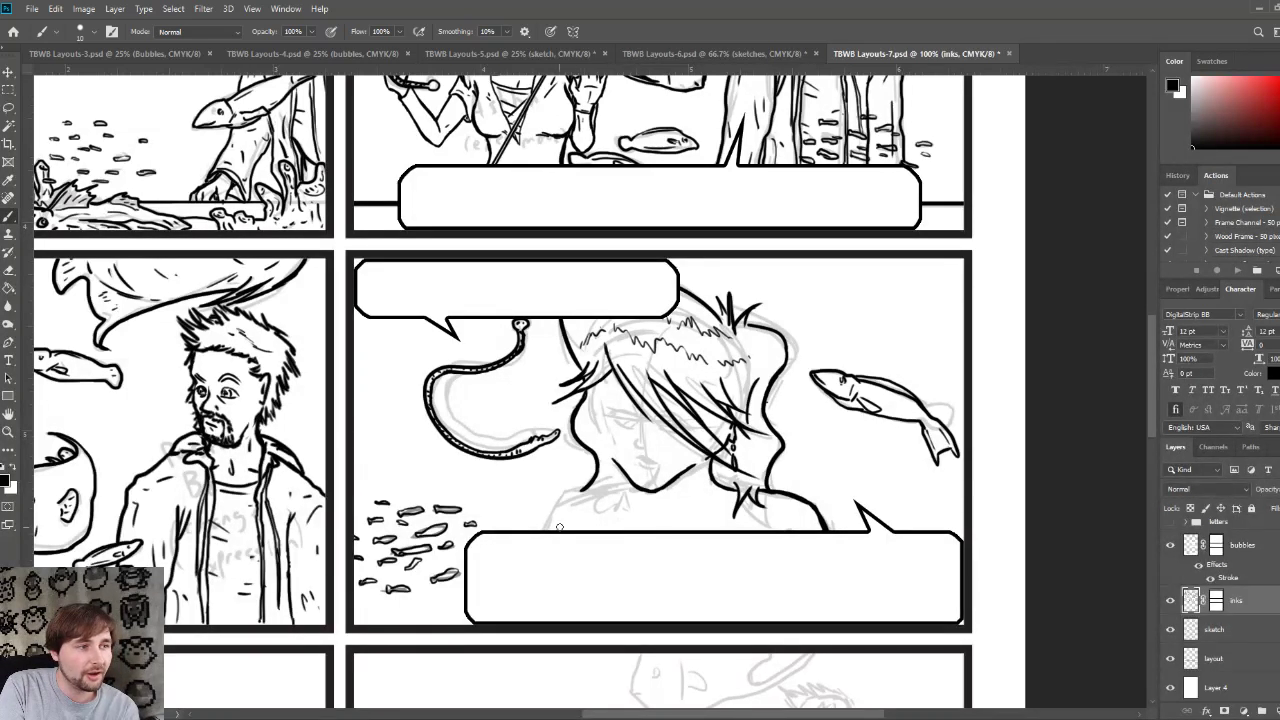
Step: Ink the girl's neck, shoulder line, the left edge of her face and her lips
drag(564, 496, 544, 533)
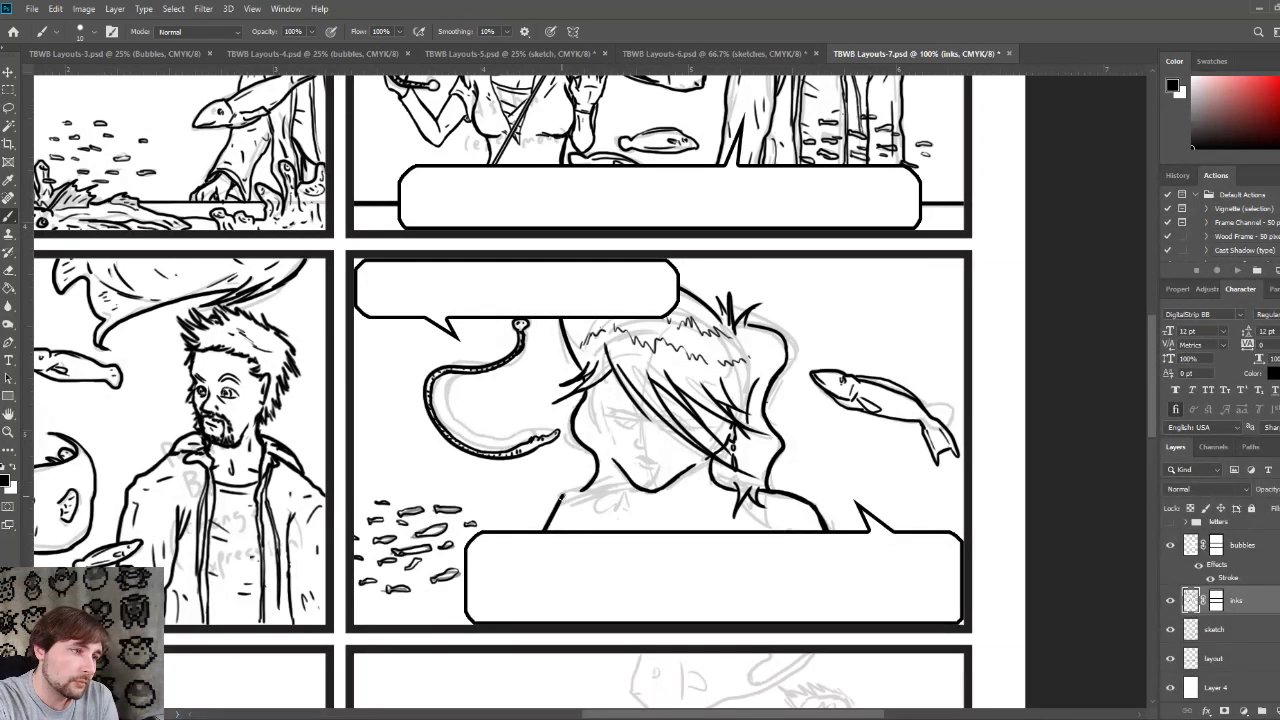
mouse_move(562, 496)
mouse_down()
mouse_move(616, 478)
mouse_move(616, 501)
mouse_move(598, 485)
mouse_move(614, 529)
mouse_move(602, 519)
mouse_move(622, 495)
mouse_move(610, 493)
mouse_move(616, 506)
mouse_move(638, 490)
mouse_move(584, 460)
mouse_move(648, 496)
mouse_move(614, 494)
mouse_move(674, 486)
mouse_up()
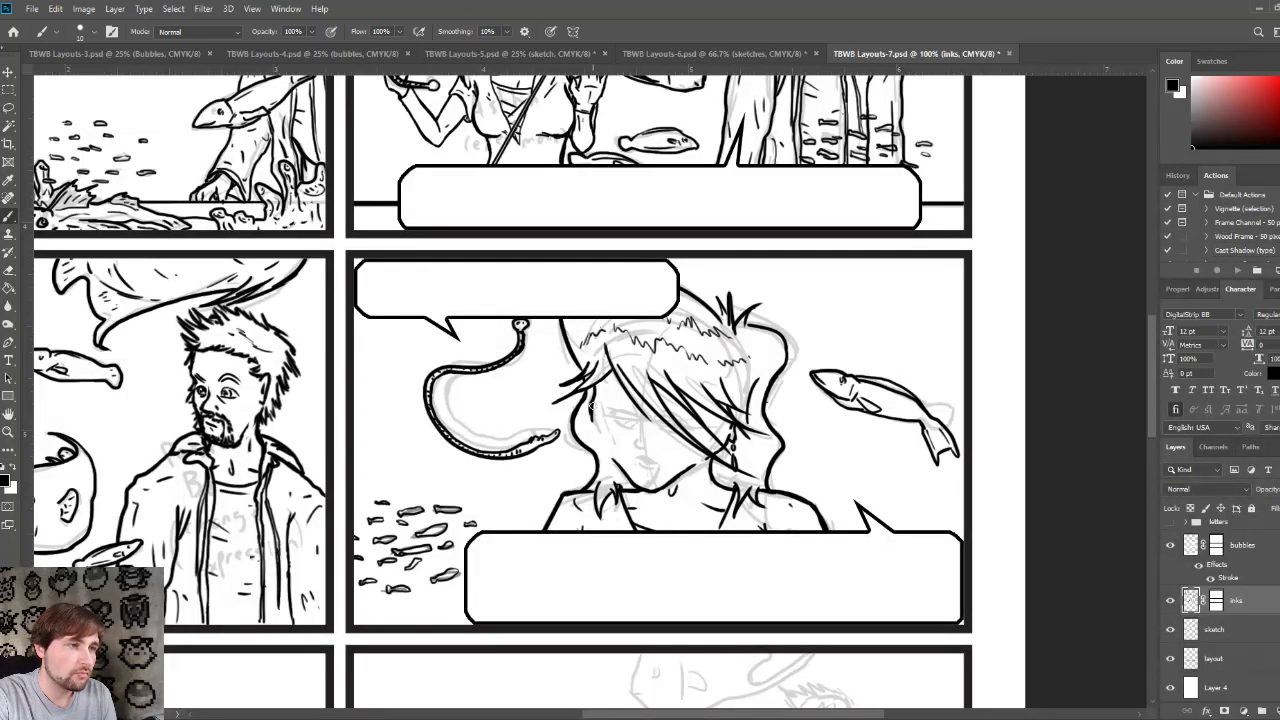
drag(594, 416, 617, 464)
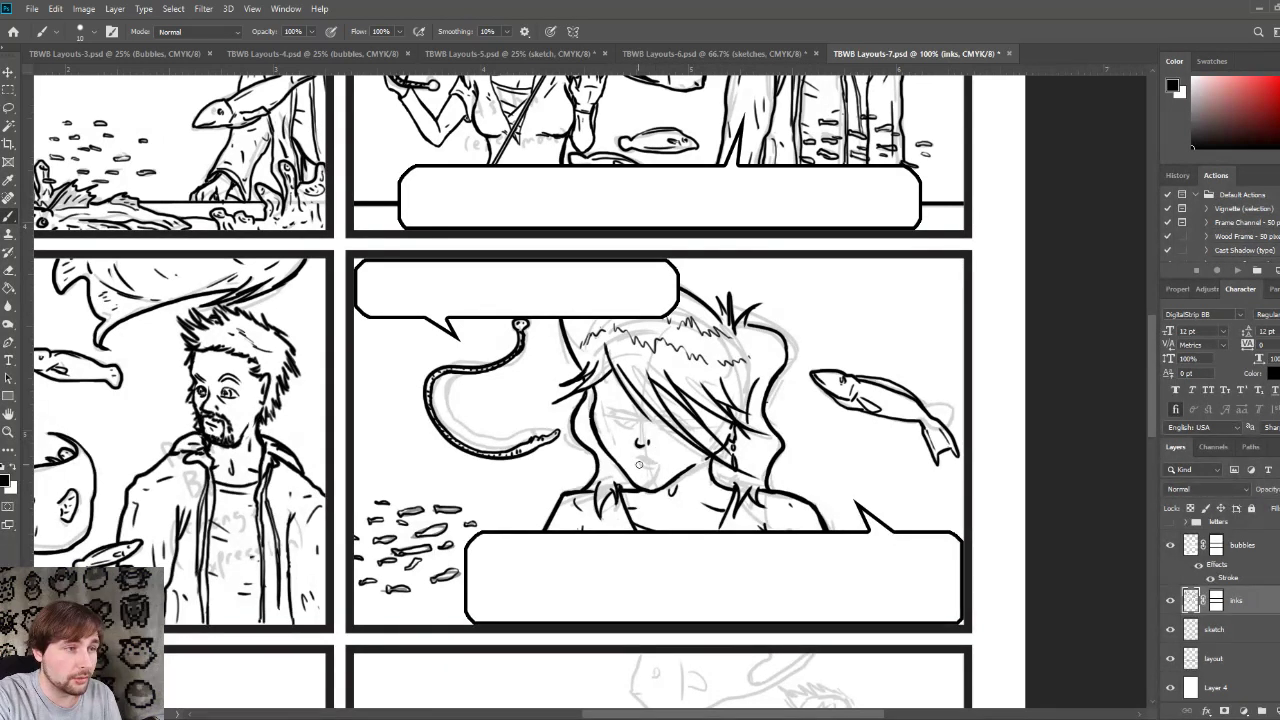
drag(637, 455, 647, 462)
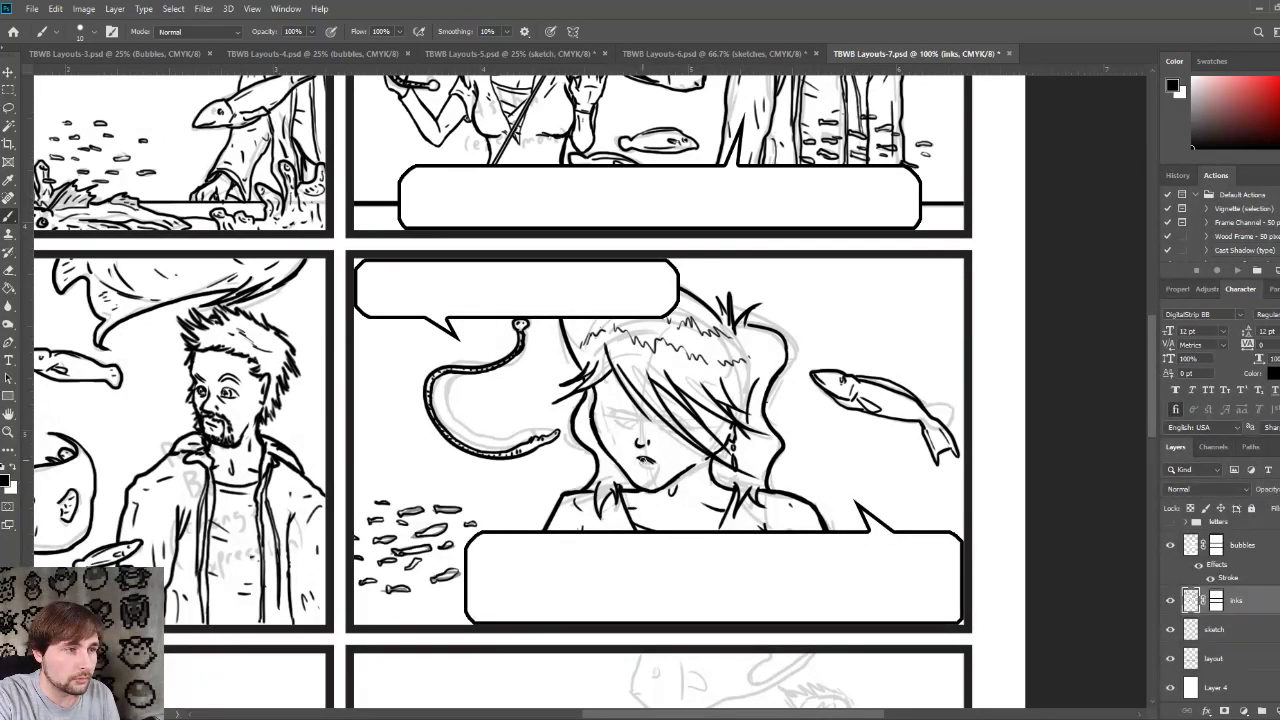
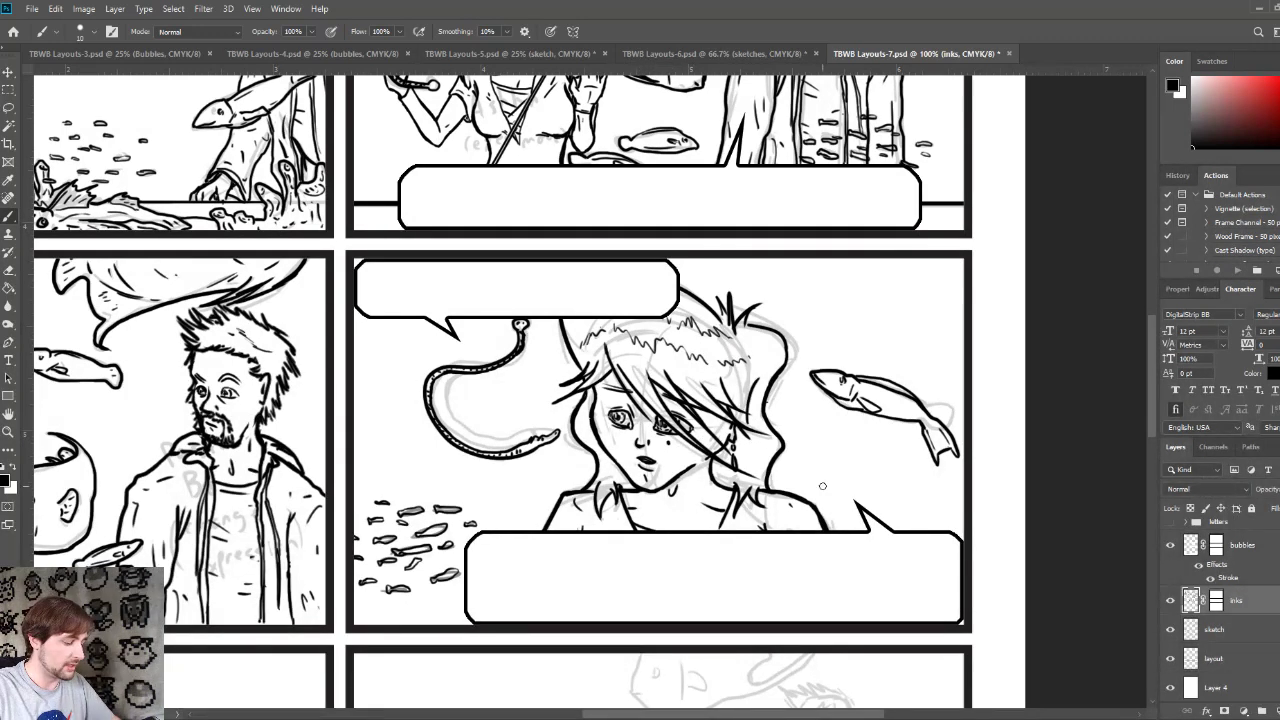
Step: Zoom out to review the two inked panels, then zoom back in
key(ctrl+minus)
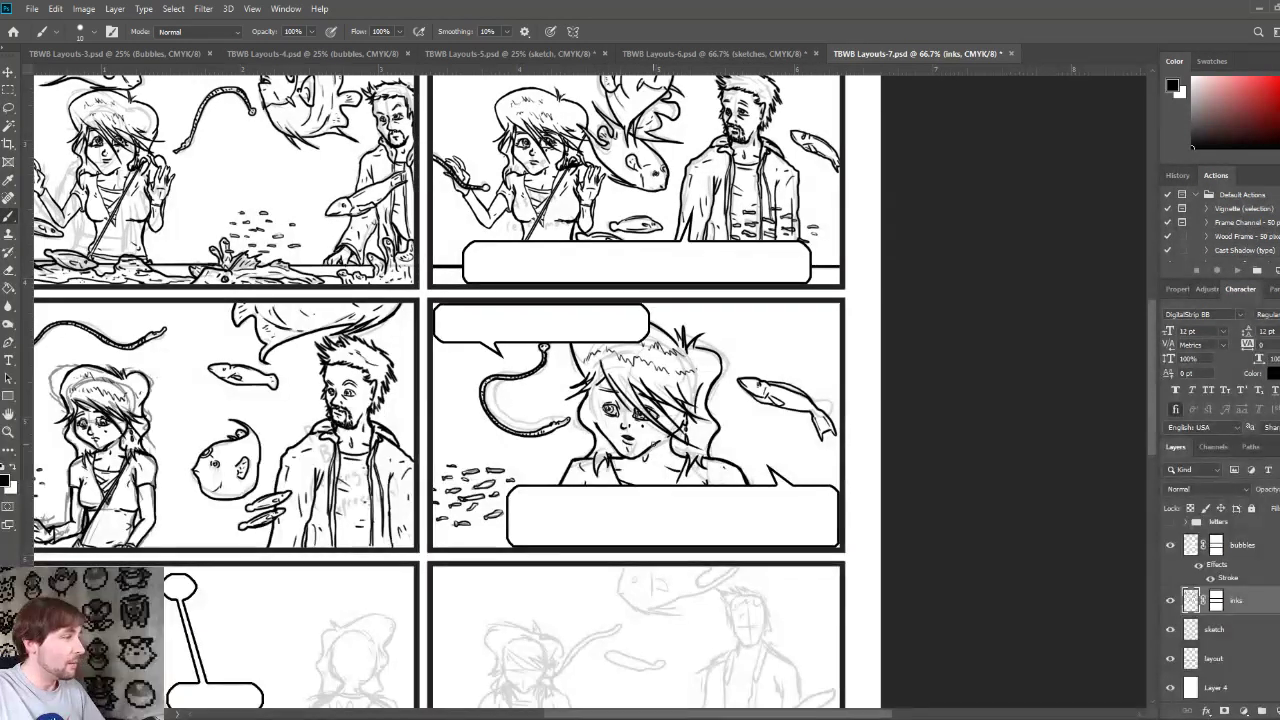
key(ctrl+minus)
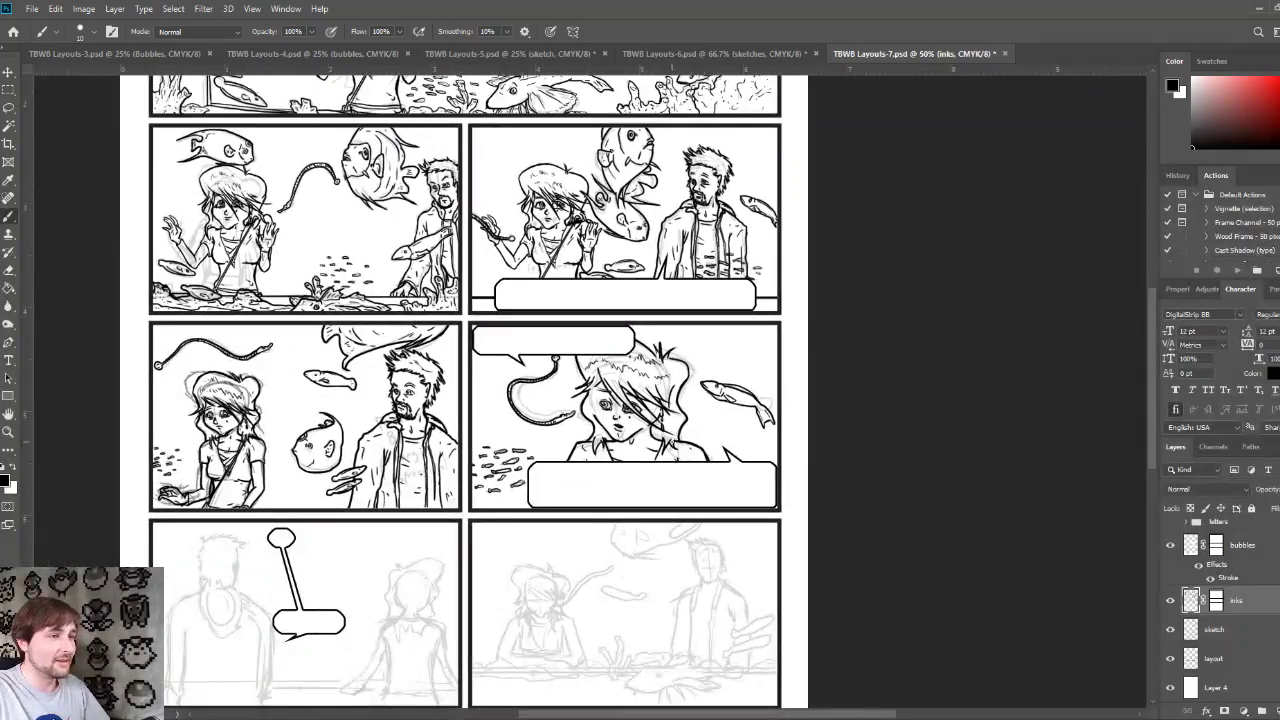
key(ctrl+plus)
key(ctrl+plus)
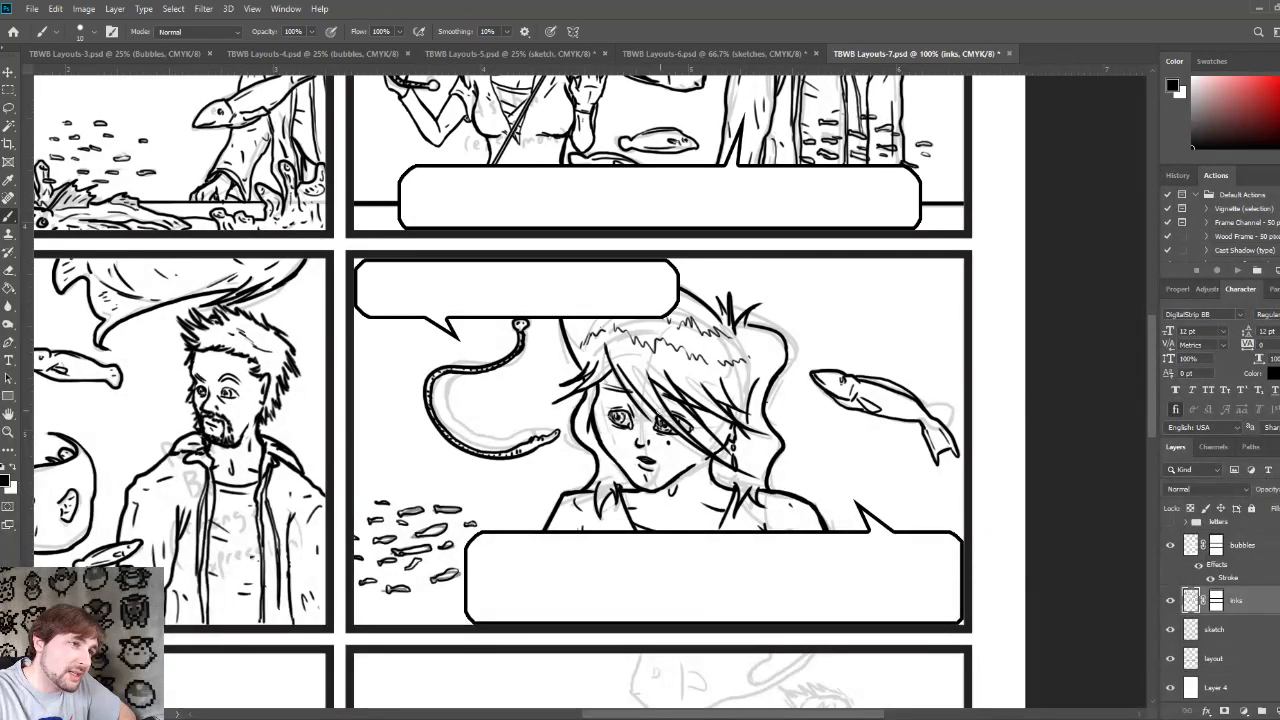
Step: Pan down to the lower-left panel with two figures at a table and zoom in close
key(ctrl+minus)
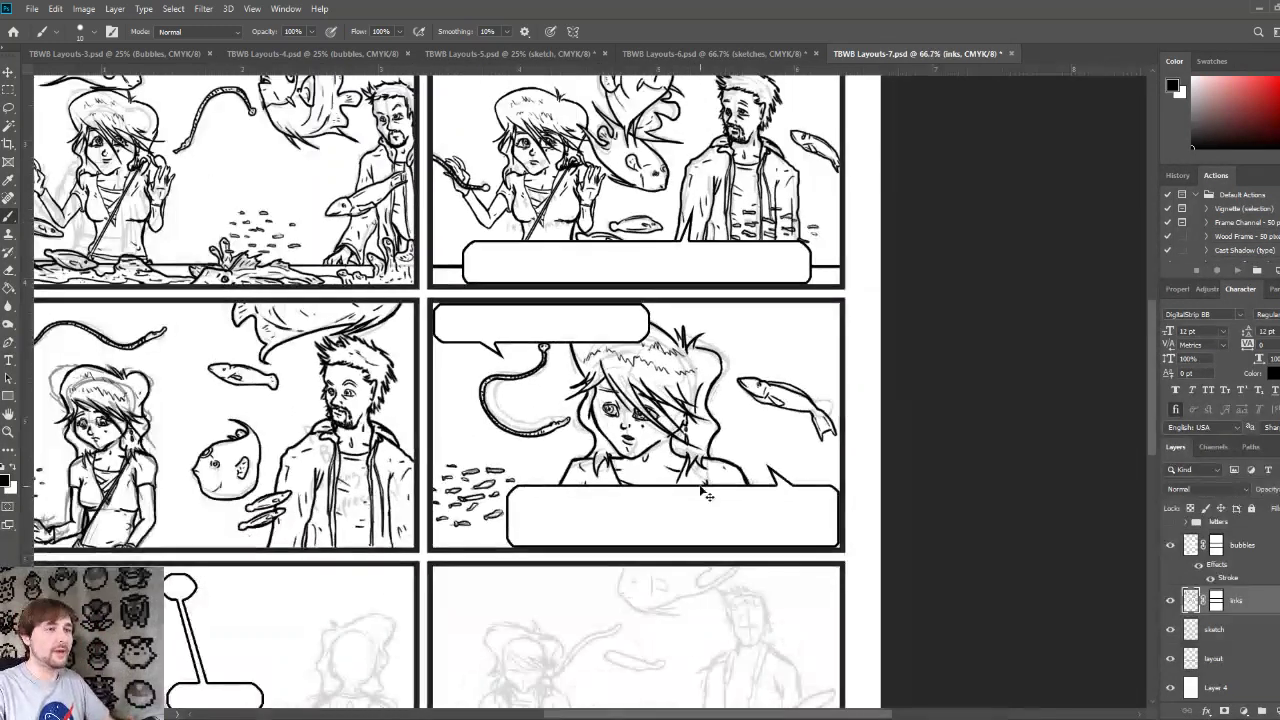
key(ctrl+minus)
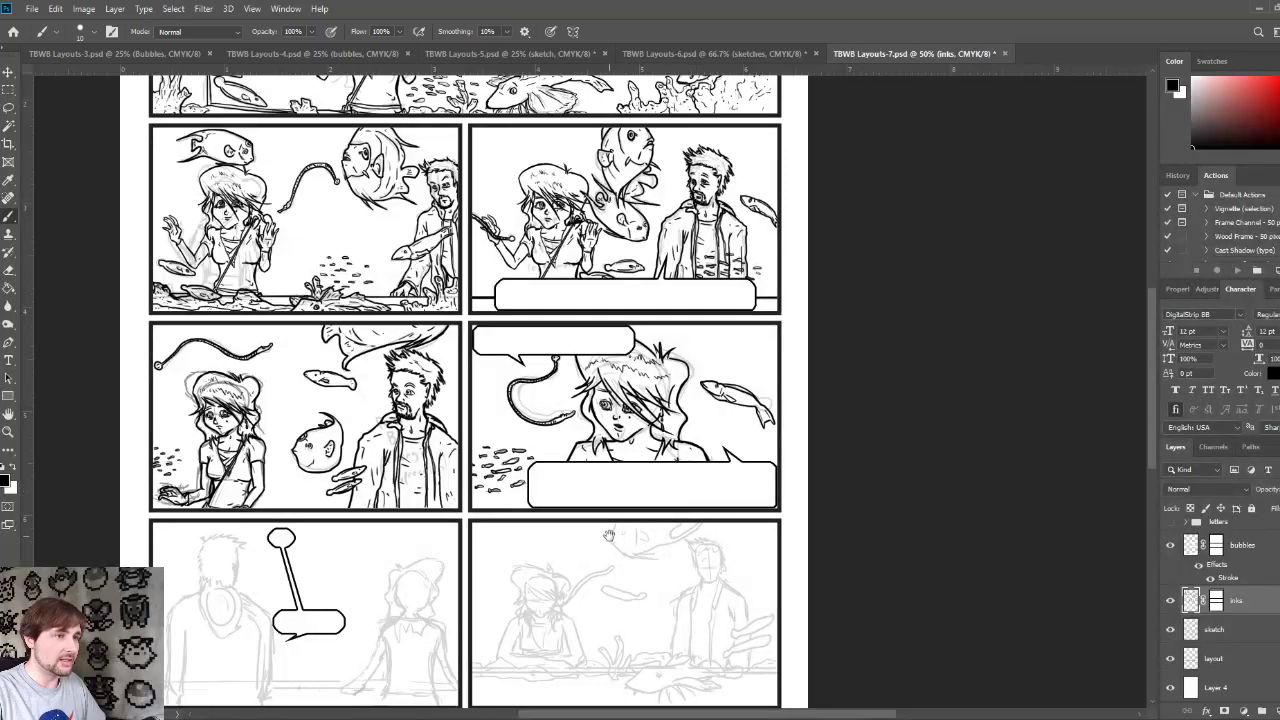
drag(569, 560, 768, 322)
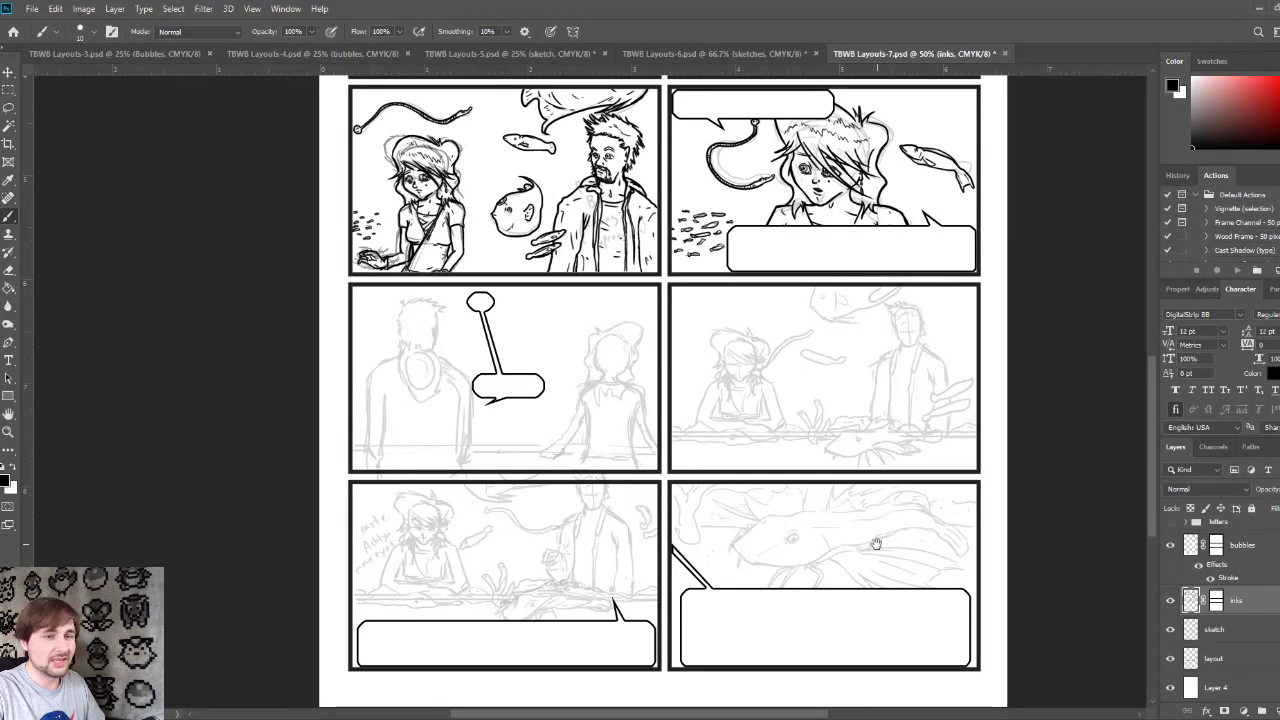
key(ctrl+plus)
key(ctrl+plus)
mouse_move(640, 520)
mouse_down()
mouse_move(502, 397)
mouse_move(691, 480)
mouse_move(757, 543)
mouse_move(686, 471)
mouse_up()
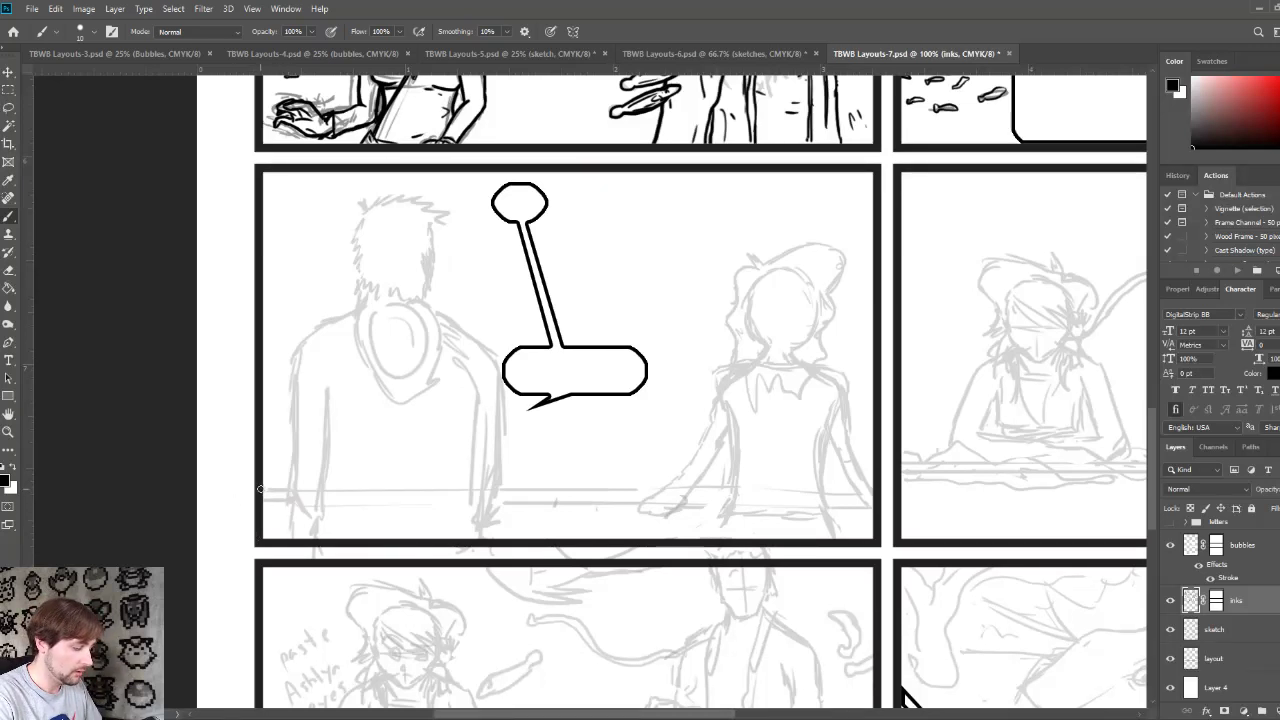
Step: Ink the table's top and lower edges and four small objects, erasing where the figure overlaps
drag(260, 489, 872, 490)
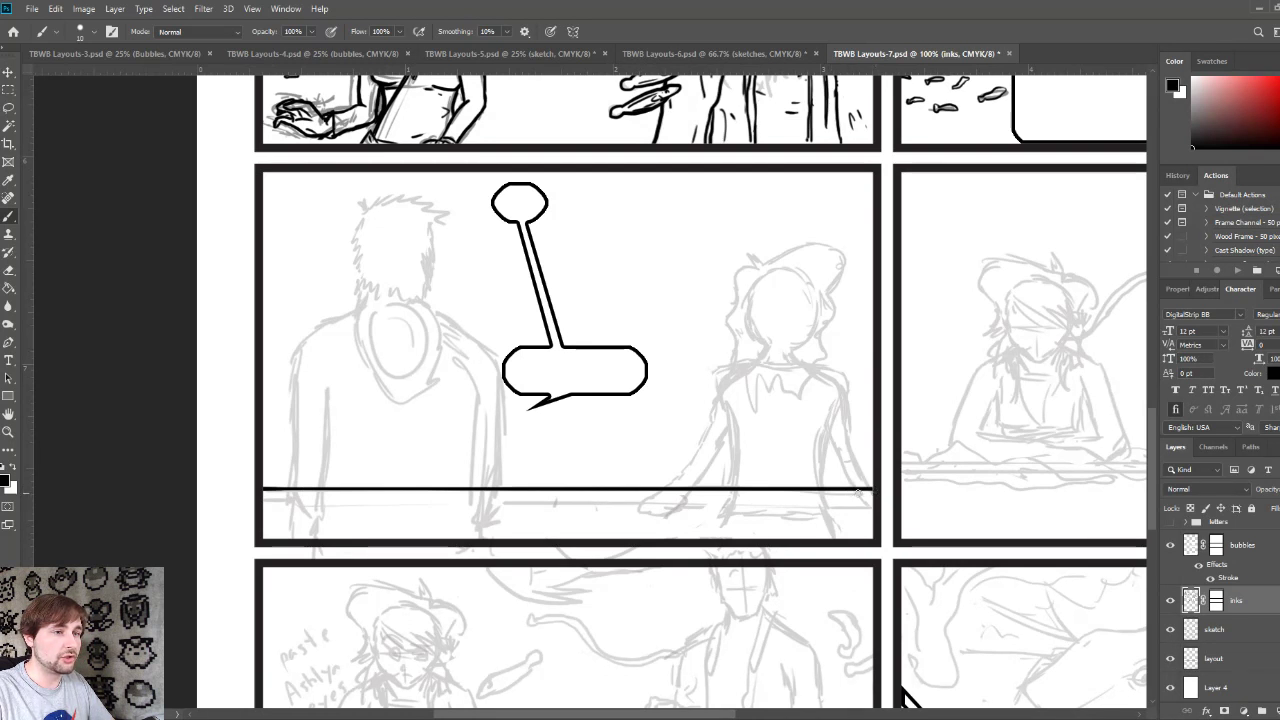
mouse_move(262, 516)
mouse_down()
mouse_move(621, 525)
mouse_move(820, 505)
mouse_move(871, 516)
mouse_move(852, 496)
mouse_move(822, 504)
mouse_move(851, 494)
mouse_up()
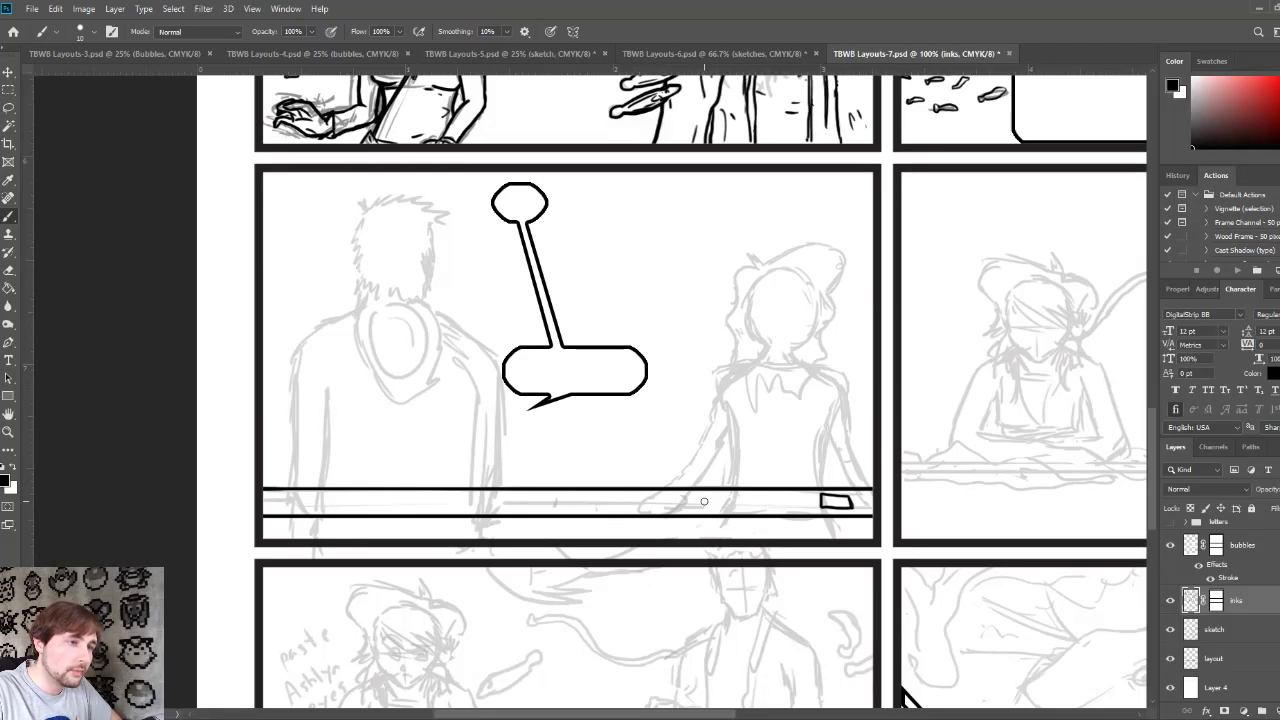
mouse_move(690, 494)
mouse_down()
mouse_move(690, 508)
mouse_move(731, 512)
mouse_move(700, 493)
mouse_move(738, 492)
mouse_move(735, 510)
mouse_up()
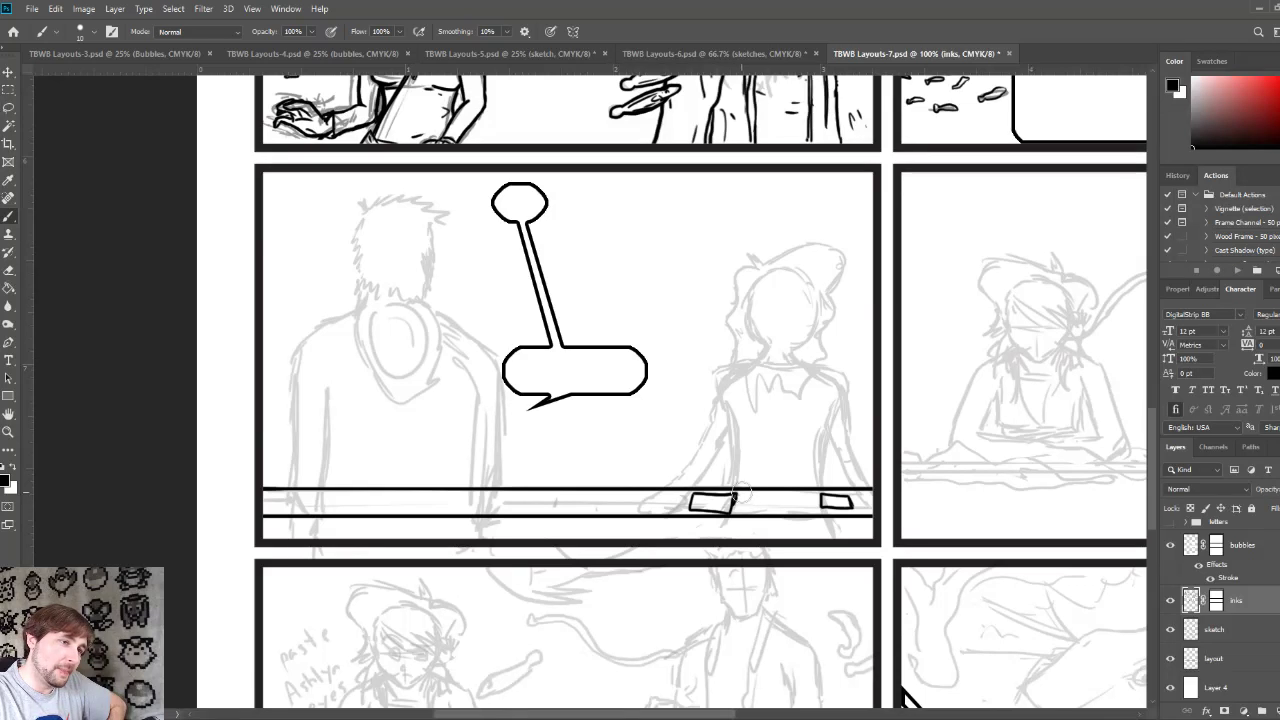
drag(740, 480, 738, 514)
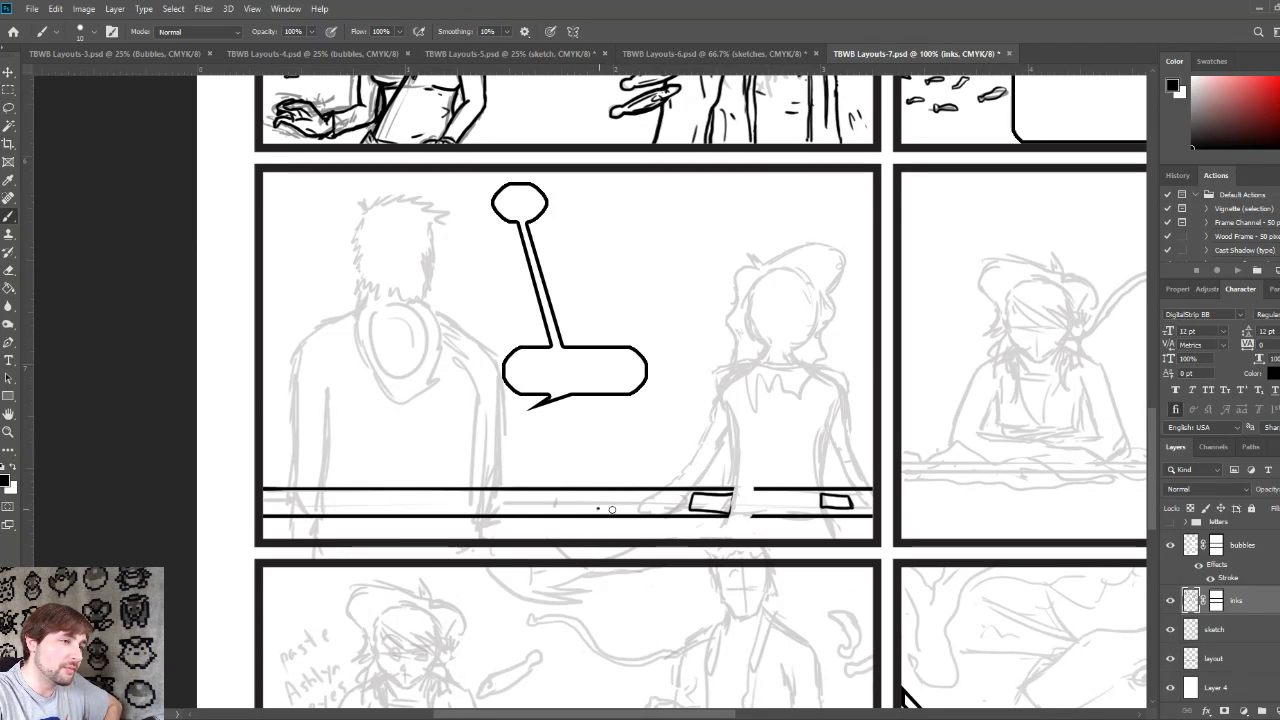
mouse_move(634, 509)
mouse_down()
mouse_move(599, 507)
mouse_move(601, 495)
mouse_move(635, 494)
mouse_up()
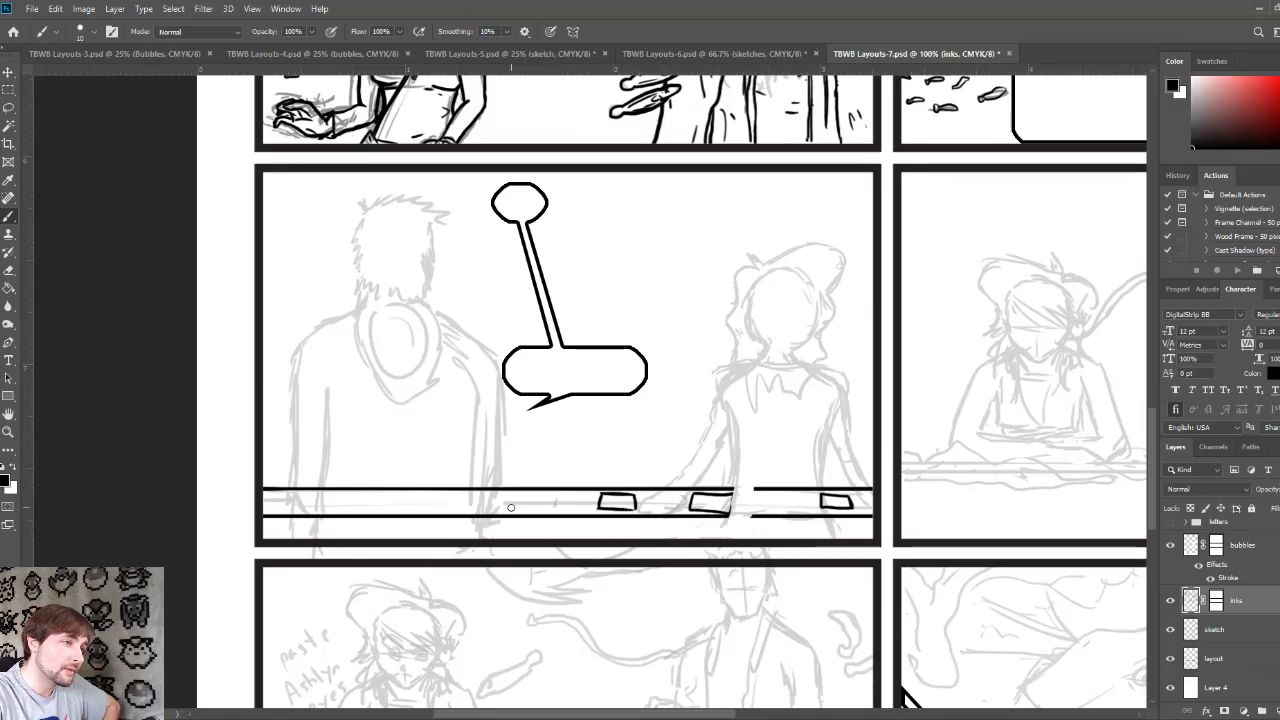
mouse_move(510, 507)
mouse_down()
mouse_move(556, 507)
mouse_move(555, 495)
mouse_move(516, 495)
mouse_up()
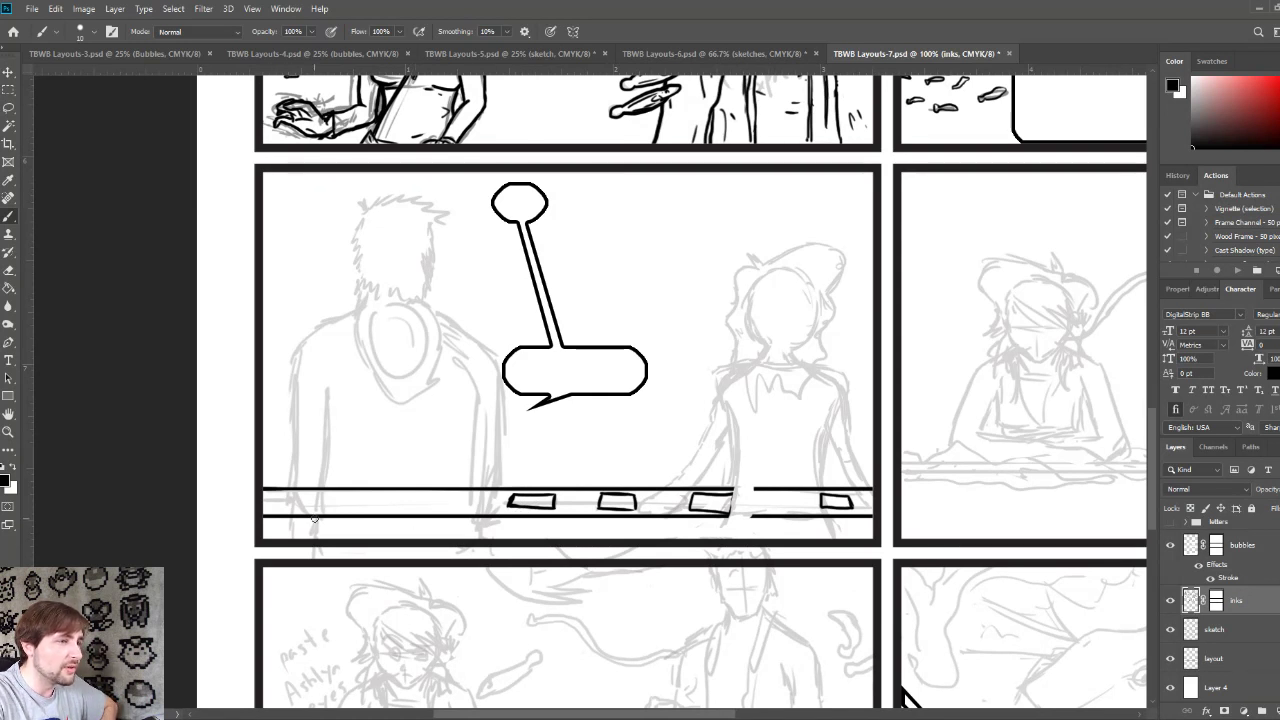
drag(264, 508, 291, 493)
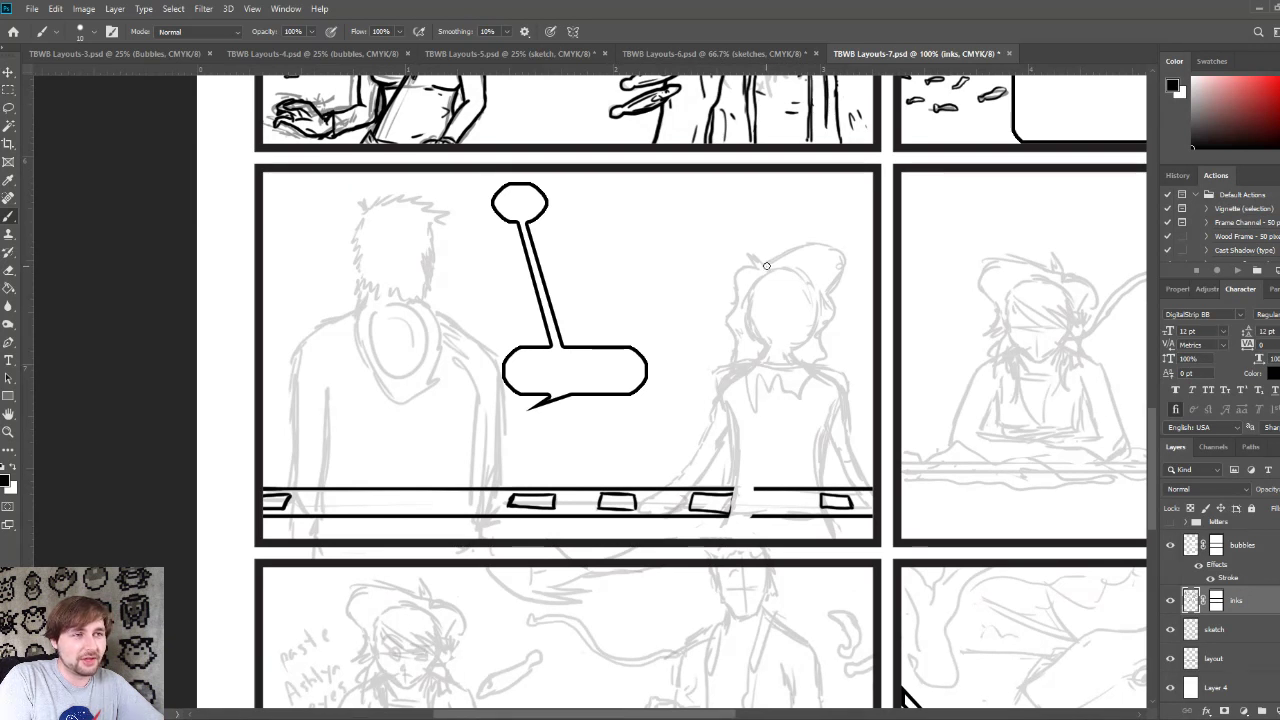
Step: Ink the hair's top curve and right-side outline, redoing a stroke that ran too long
mouse_move(766, 266)
mouse_down()
mouse_move(836, 250)
mouse_move(840, 285)
mouse_move(820, 300)
mouse_up()
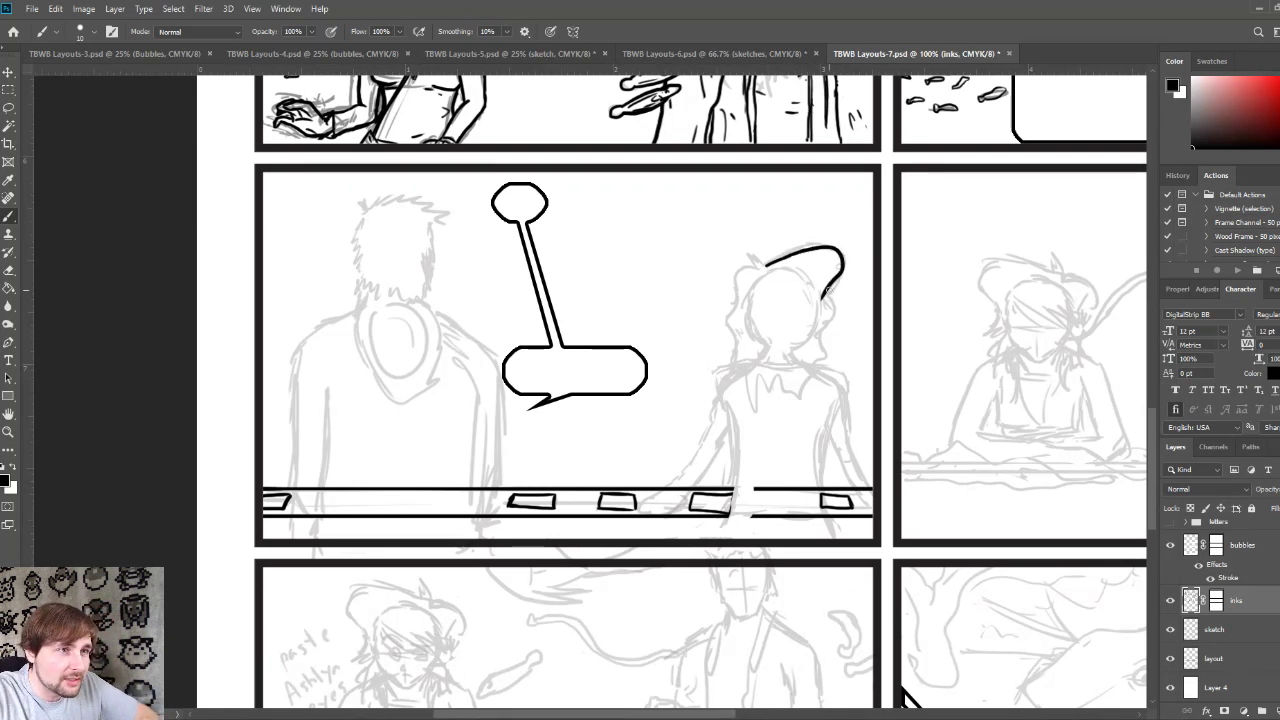
mouse_move(829, 286)
mouse_down()
mouse_move(838, 305)
mouse_move(820, 335)
mouse_up()
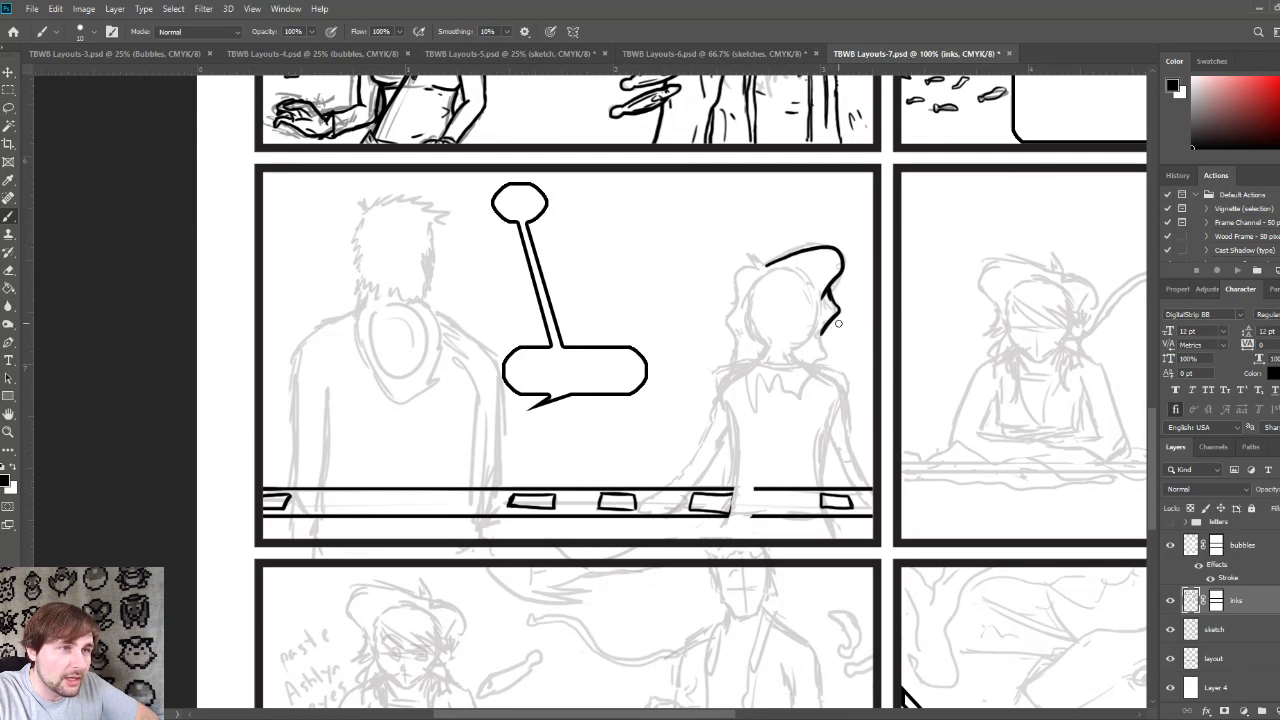
key(ctrl+z)
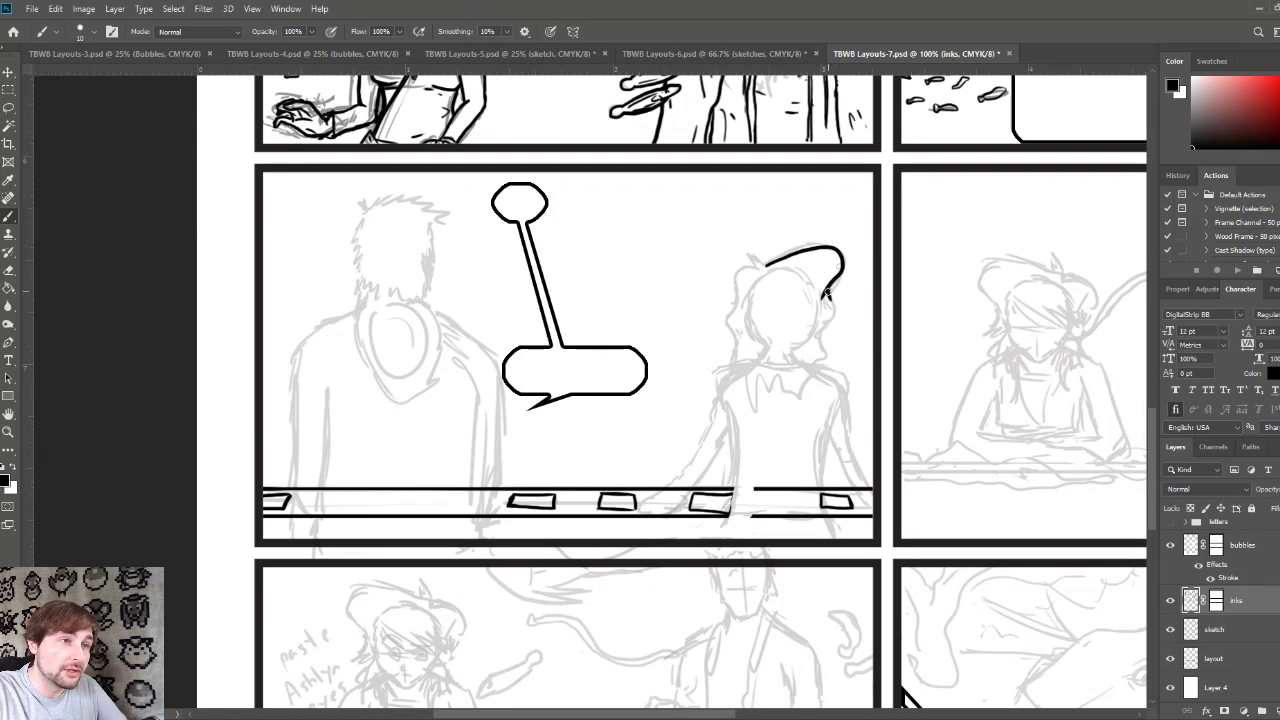
mouse_move(829, 287)
mouse_down()
mouse_move(827, 355)
mouse_move(808, 398)
mouse_move(802, 370)
mouse_move(802, 406)
mouse_up()
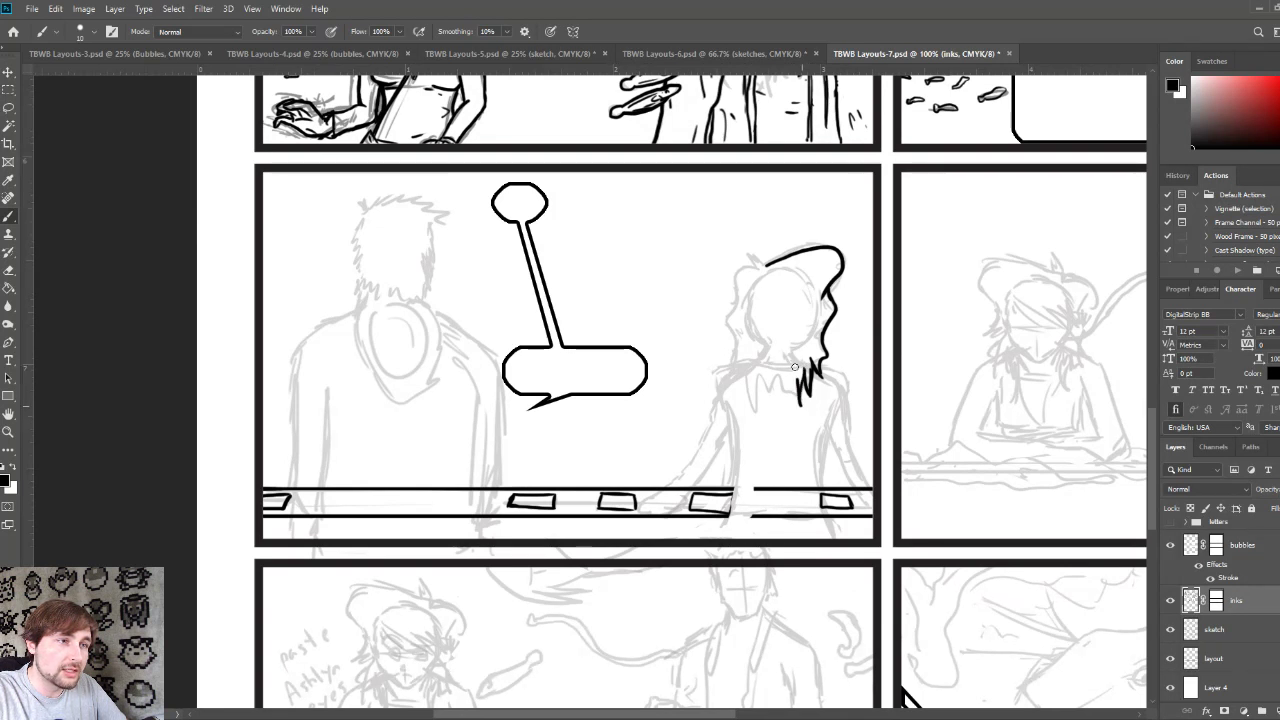
Step: Ink the hanging strands at the back, a top-left strand, and the hair's left edge
drag(796, 362, 774, 402)
mouse_move(770, 366)
mouse_down()
mouse_move(764, 400)
mouse_move(757, 384)
mouse_move(745, 406)
mouse_move(758, 398)
mouse_move(746, 406)
mouse_move(739, 385)
mouse_up()
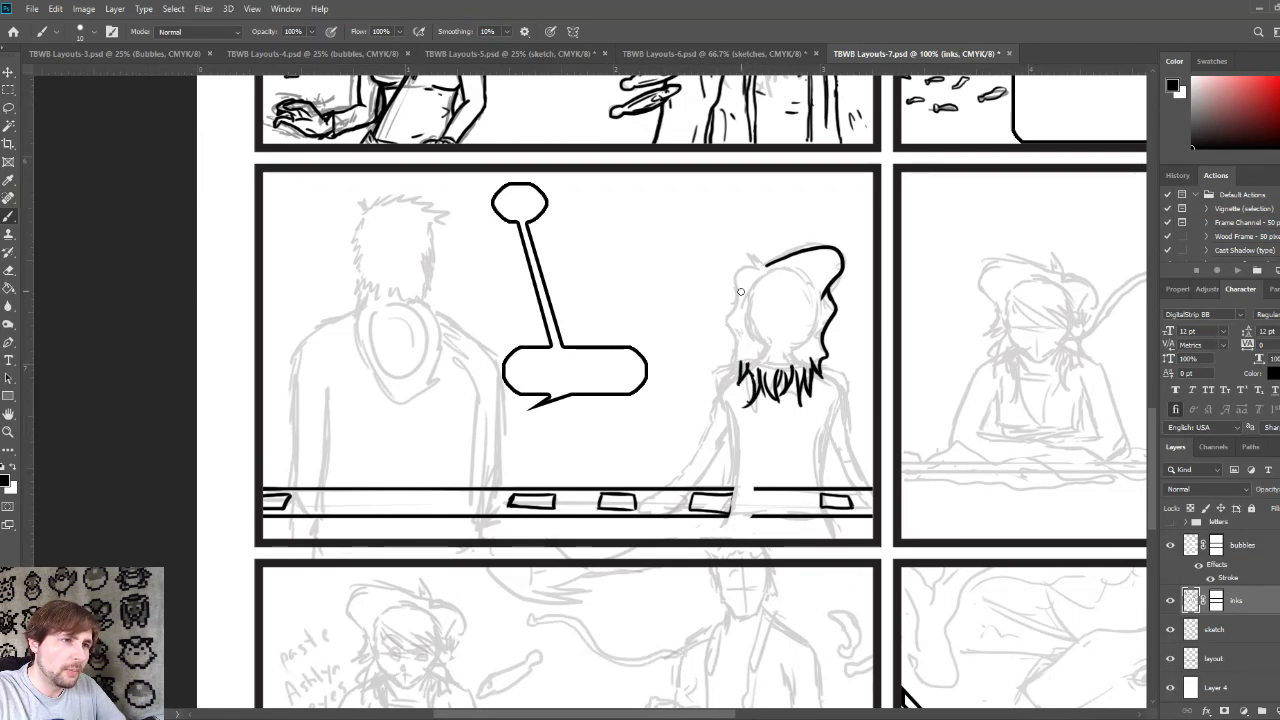
drag(757, 255, 728, 320)
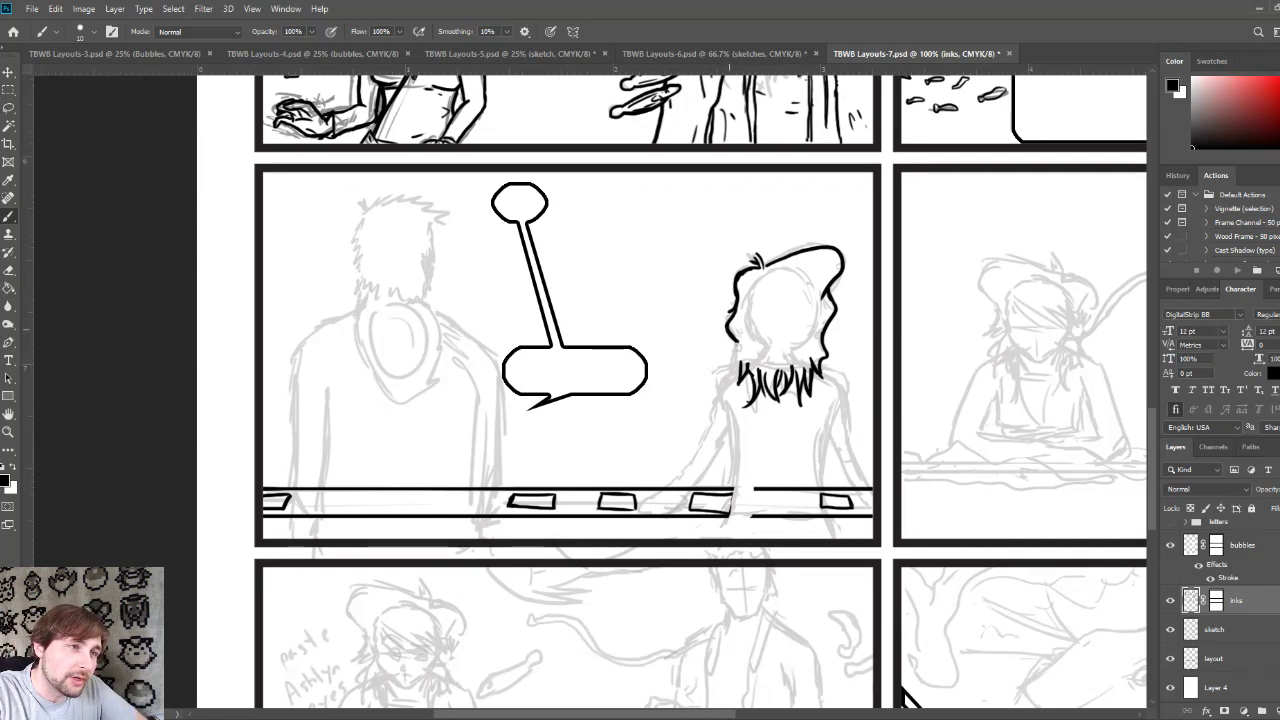
drag(732, 338, 737, 366)
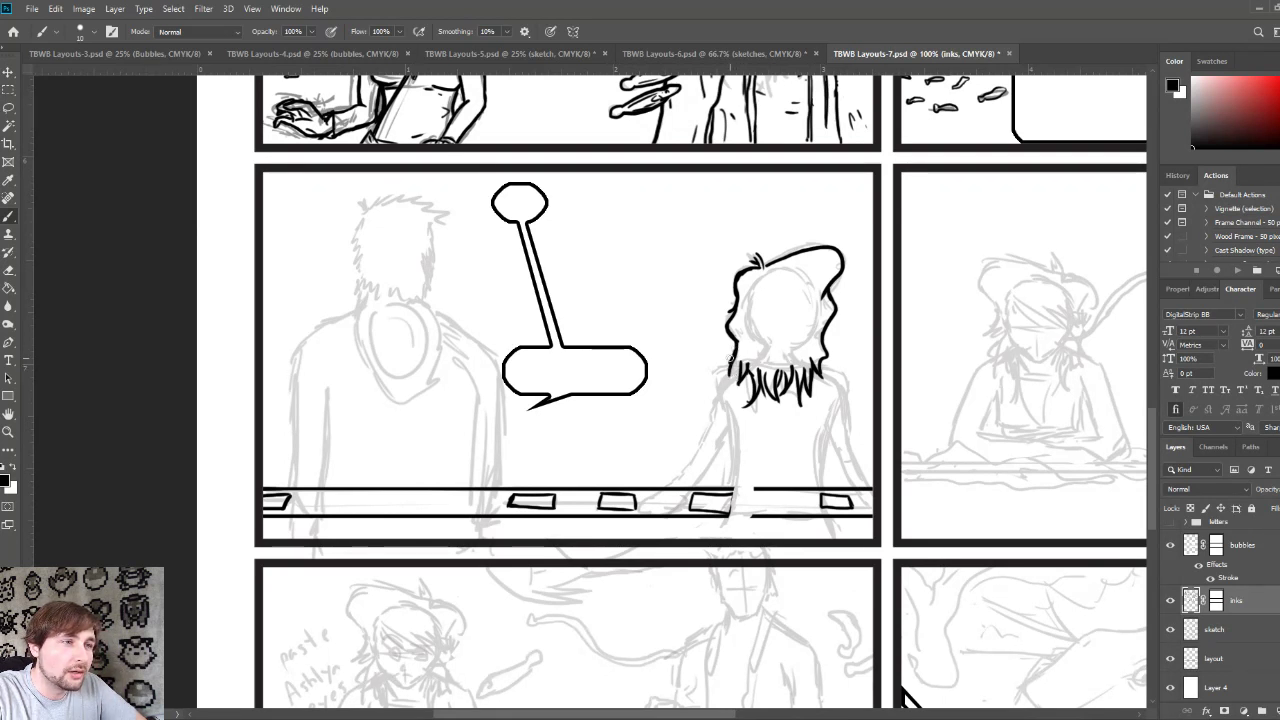
drag(730, 354, 735, 378)
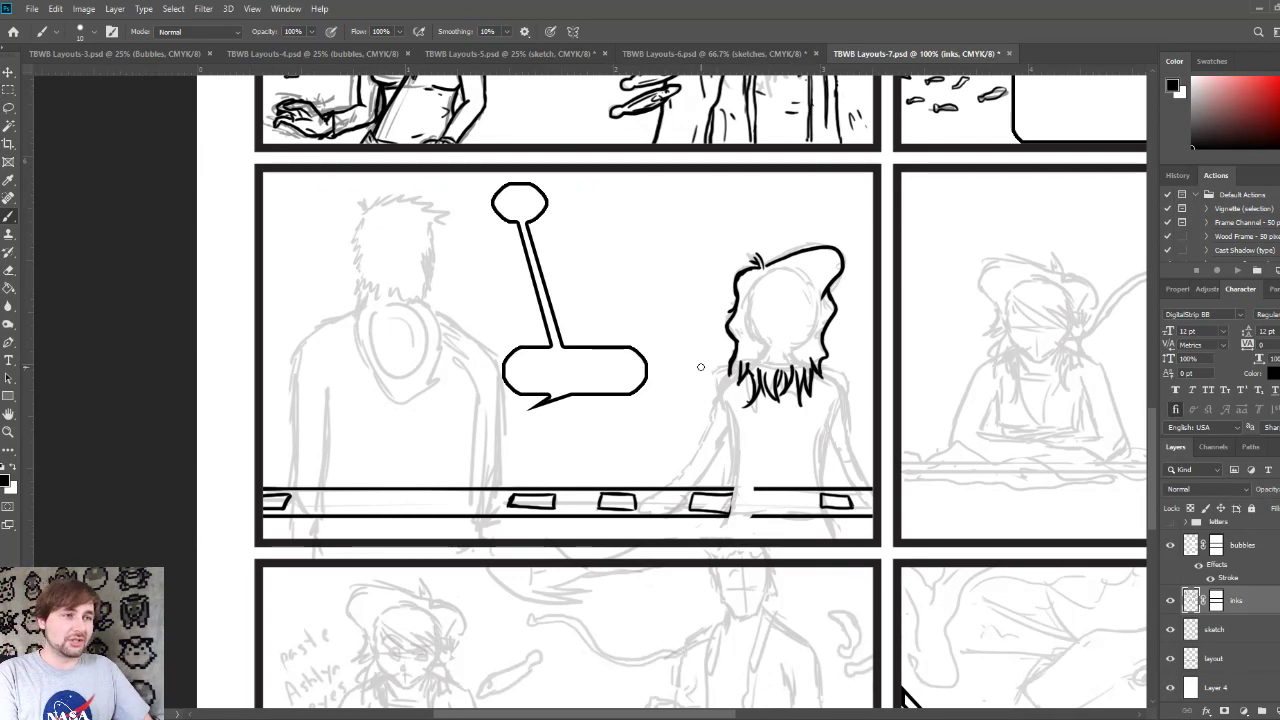
key(bracketright)
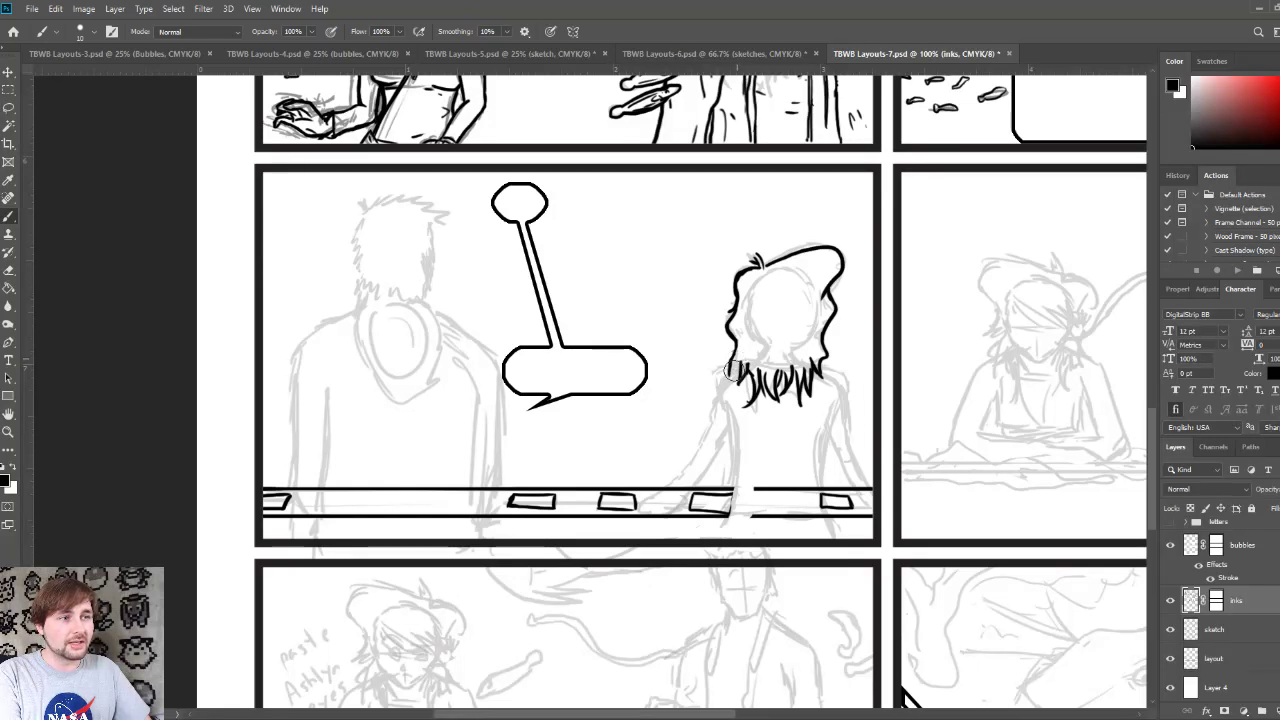
Step: Add a short ink strand along the hair's lower left edge
drag(733, 366, 737, 388)
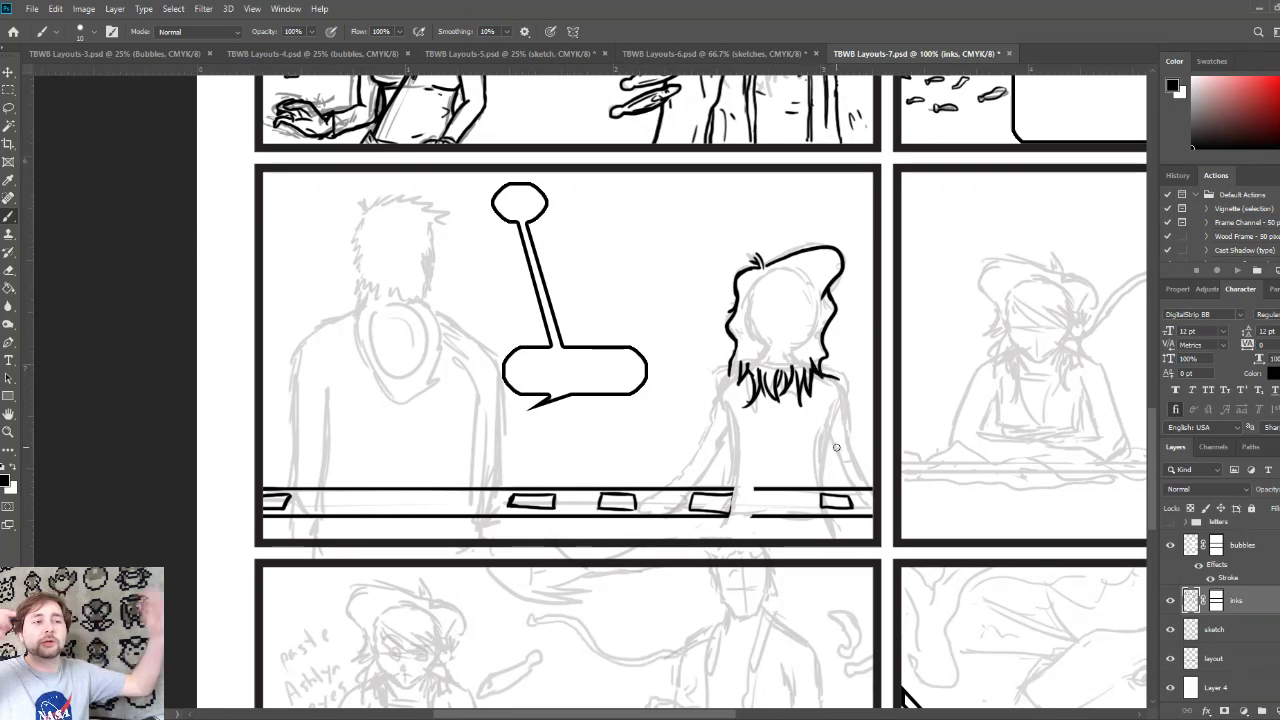
Step: Ink the hair's bangs, face-side strands, and the shoulder below the hair
mouse_move(752, 298)
mouse_down()
mouse_move(746, 314)
mouse_move(770, 316)
mouse_move(790, 287)
mouse_move(804, 310)
mouse_move(745, 350)
mouse_up()
mouse_move(750, 322)
mouse_down()
mouse_move(756, 348)
mouse_move(766, 338)
mouse_move(794, 356)
mouse_move(814, 342)
mouse_up()
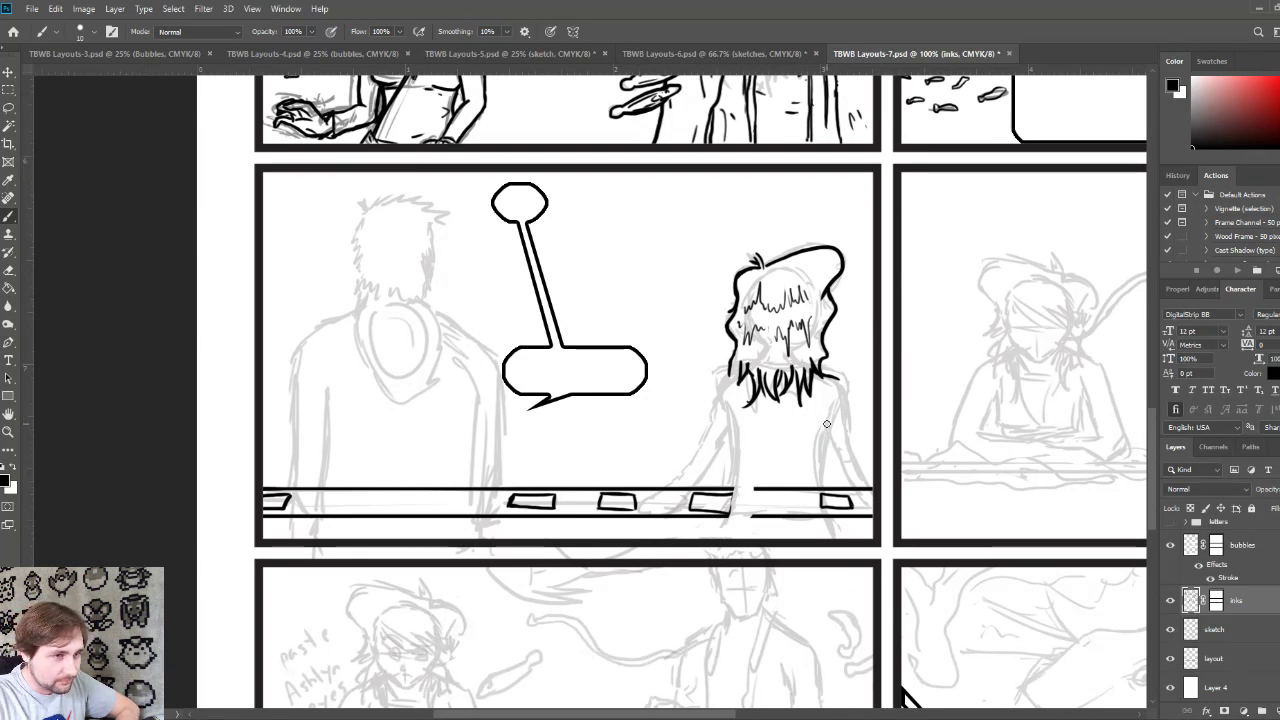
mouse_move(826, 424)
mouse_down()
mouse_move(832, 446)
mouse_move(851, 419)
mouse_move(840, 381)
mouse_move(847, 408)
mouse_up()
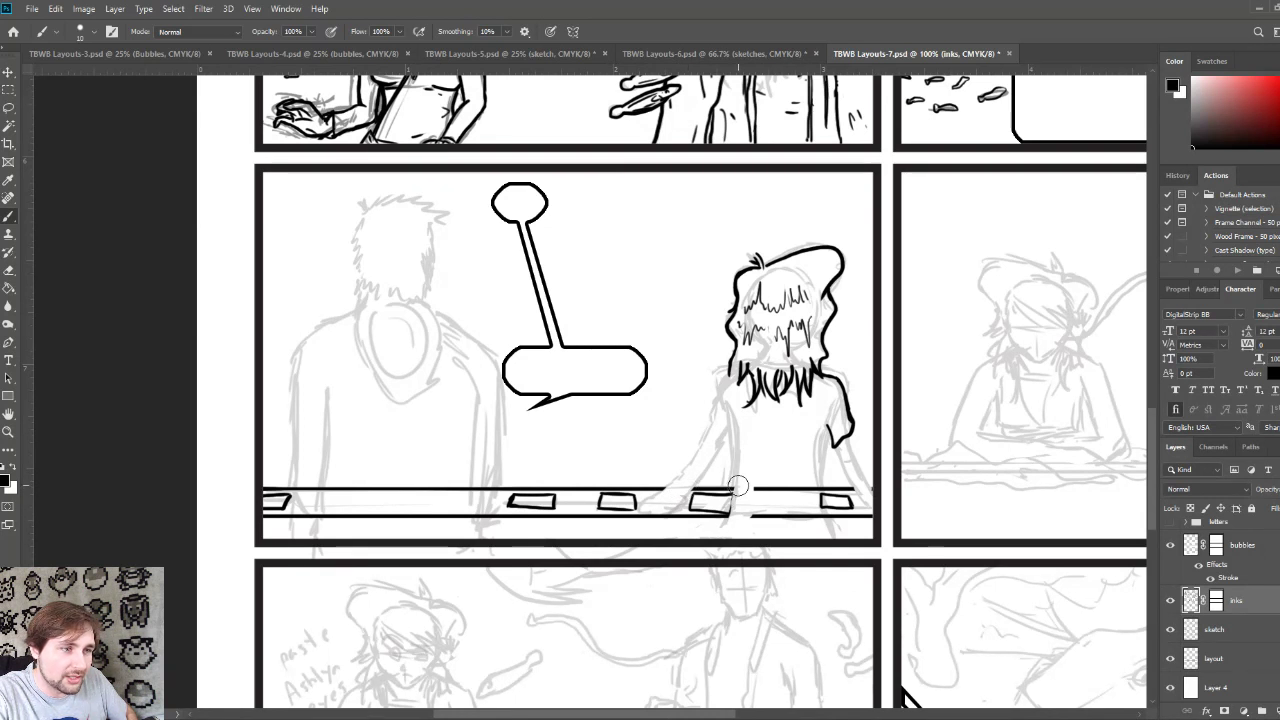
Step: Erase part of the table's top line, shrink the brush, and reselect the inks layer
mouse_move(758, 517)
mouse_down()
mouse_move(765, 475)
mouse_move(759, 519)
mouse_move(774, 517)
mouse_move(787, 464)
mouse_move(807, 526)
mouse_move(797, 486)
mouse_up()
key(bracketleft)
key(bracketleft)
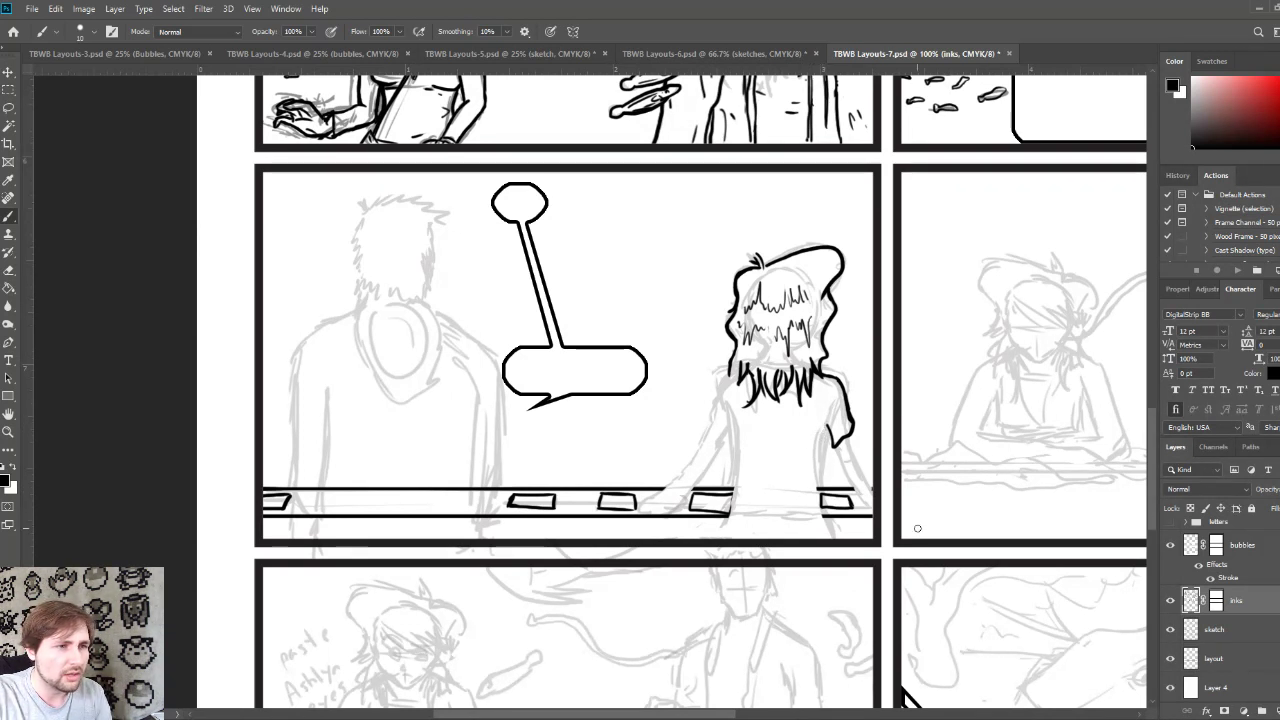
key(alt+bracketleft)
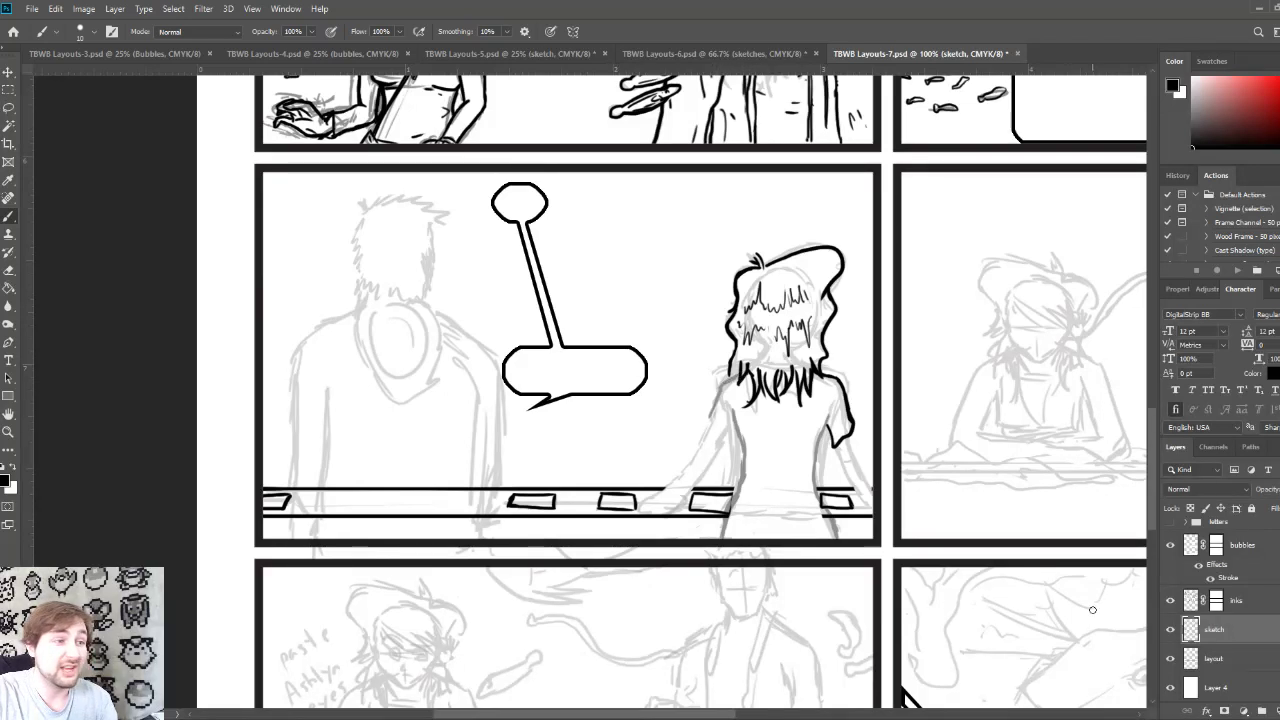
click(1240, 600)
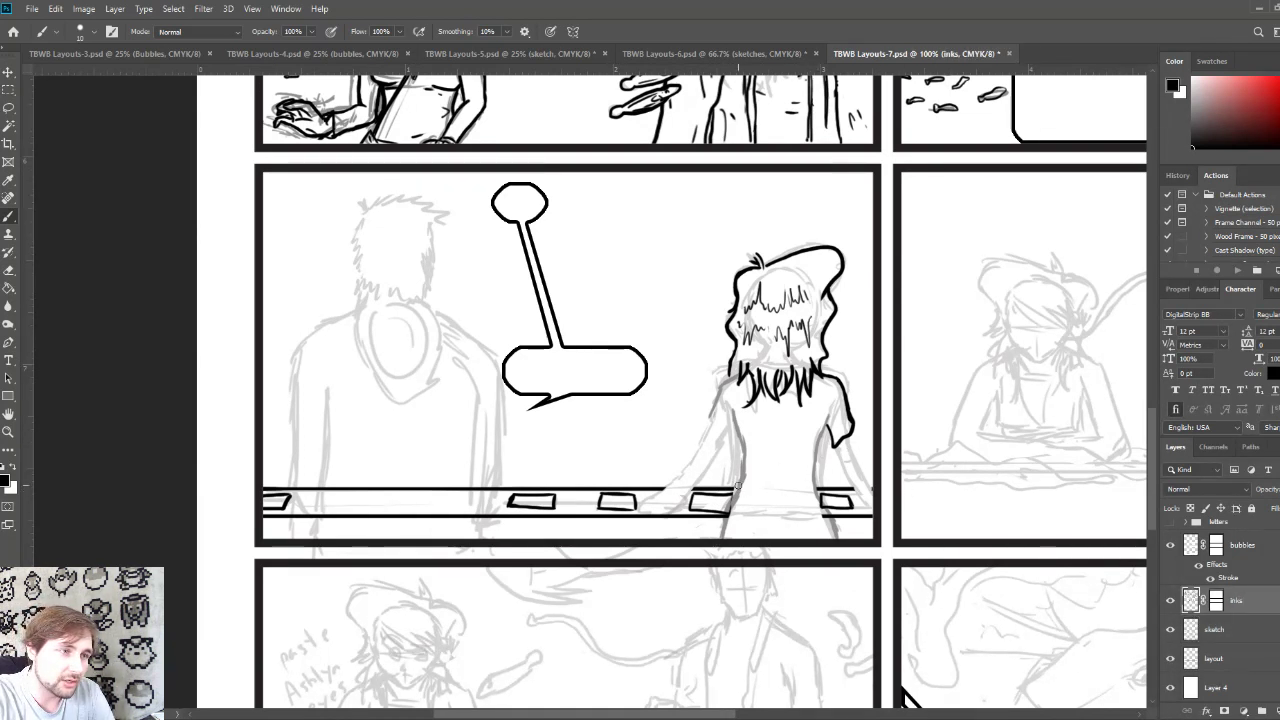
Step: Ink the girl's lower-back line and the outline of her sleeve and side
mouse_move(738, 486)
mouse_down()
mouse_move(818, 494)
mouse_move(834, 400)
mouse_up()
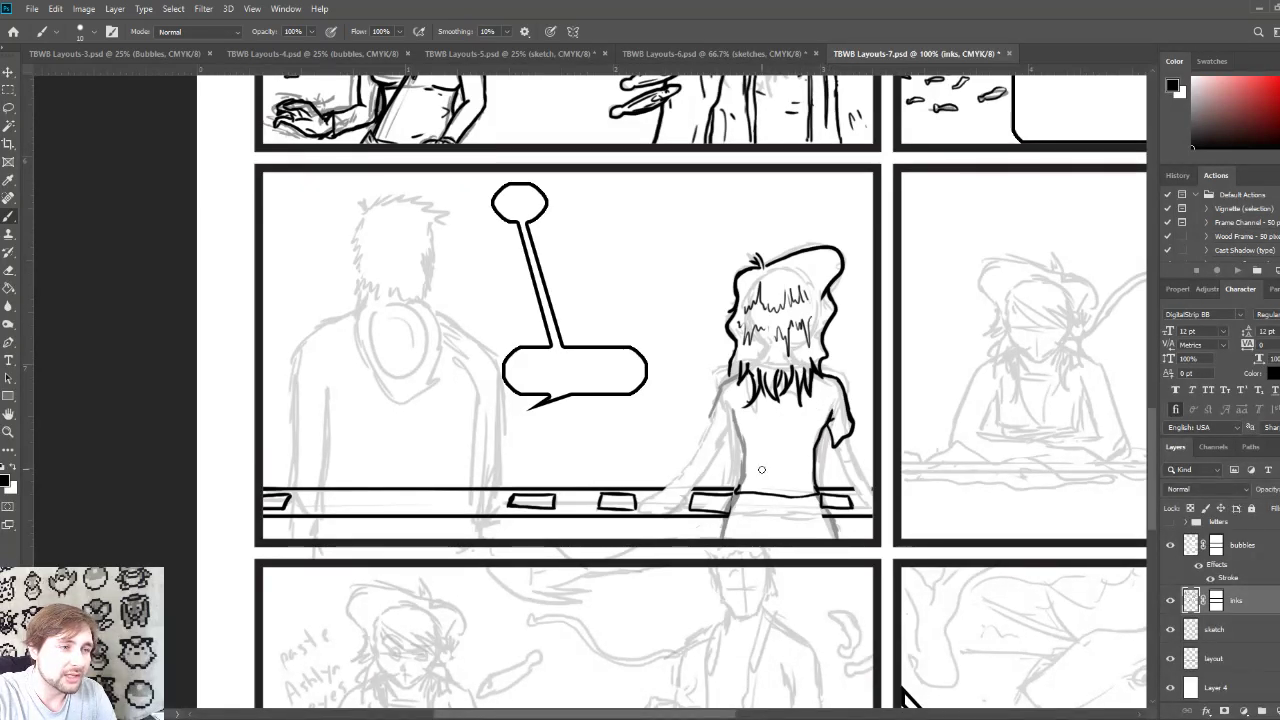
mouse_move(741, 374)
mouse_down()
mouse_move(707, 421)
mouse_move(733, 448)
mouse_move(732, 410)
mouse_move(738, 488)
mouse_up()
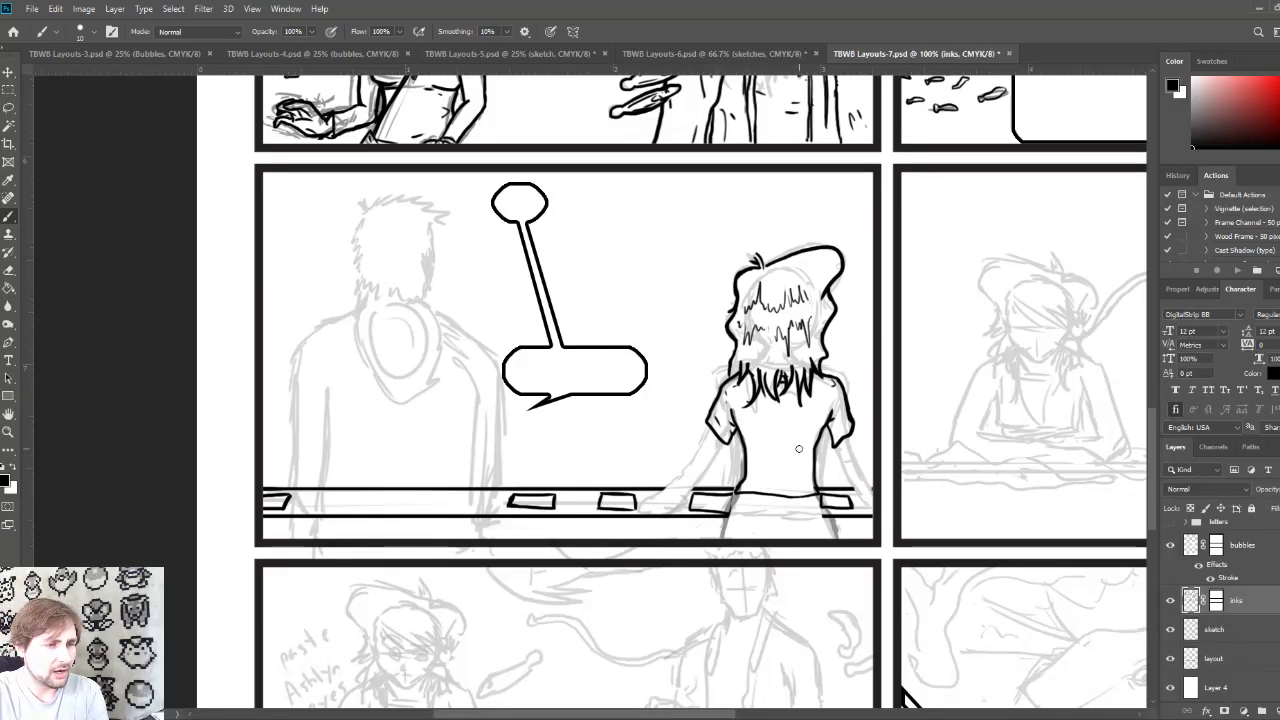
Step: Ink the long diagonal strap across her back, the small bag at its end, and her right hand
mouse_move(754, 445)
mouse_down()
mouse_move(786, 453)
mouse_move(767, 478)
mouse_move(825, 471)
mouse_move(809, 435)
mouse_up()
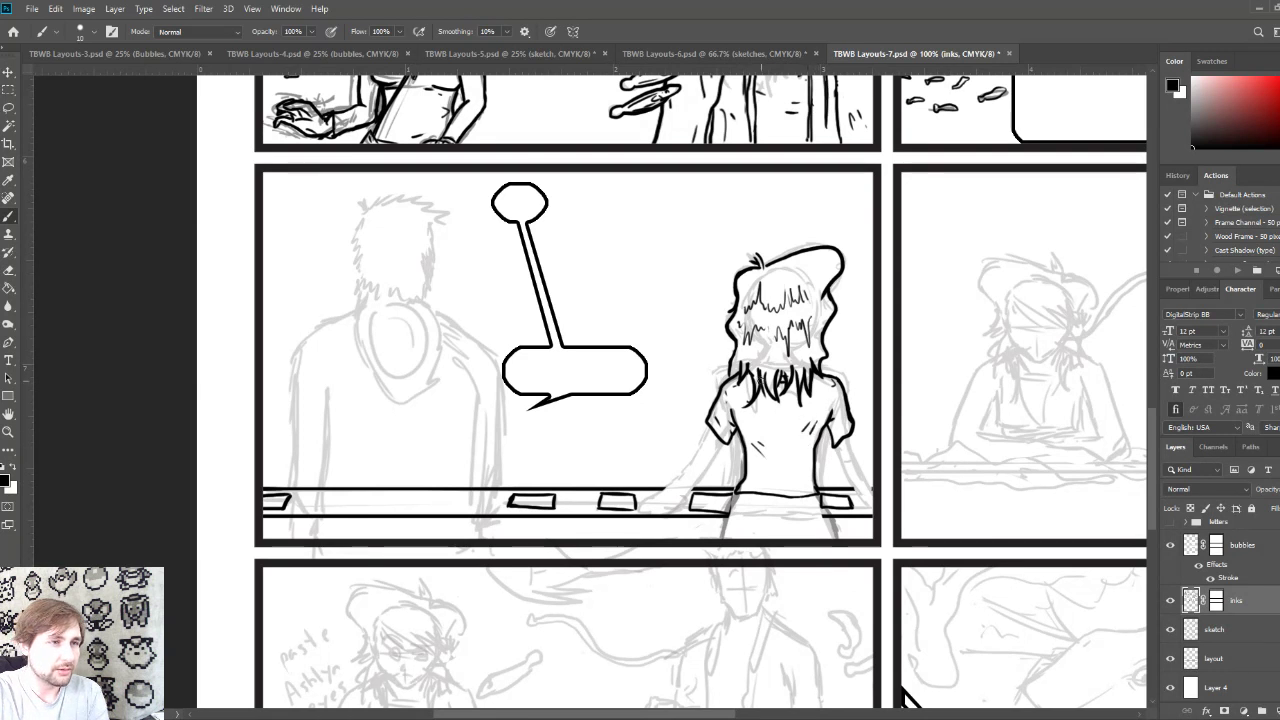
drag(741, 378, 821, 500)
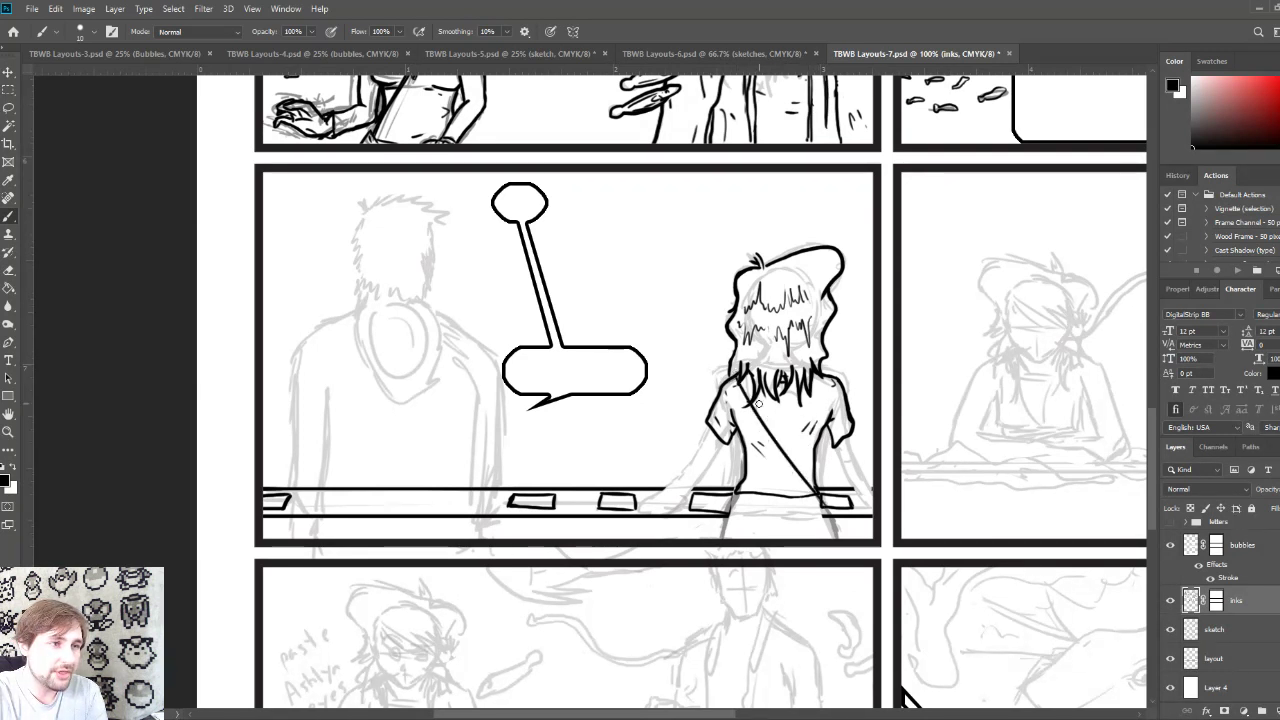
drag(741, 380, 800, 470)
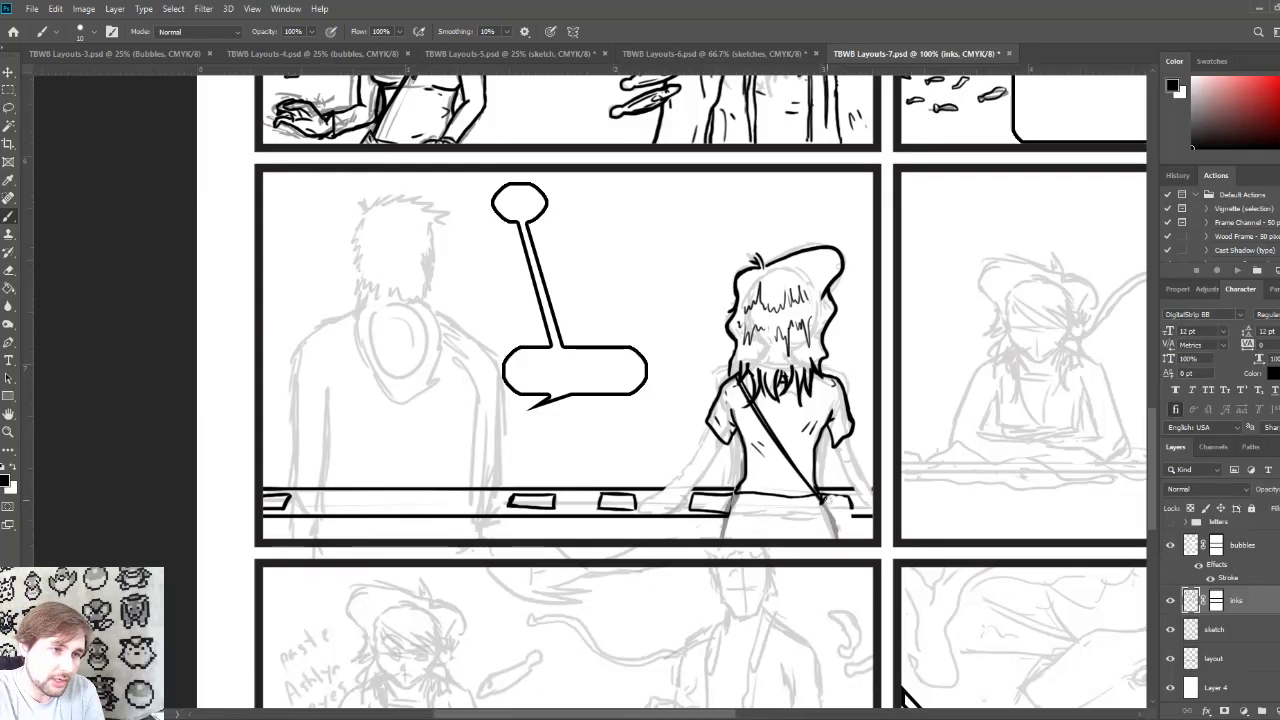
mouse_move(828, 500)
mouse_down()
mouse_move(837, 543)
mouse_move(846, 512)
mouse_up()
drag(818, 466, 824, 486)
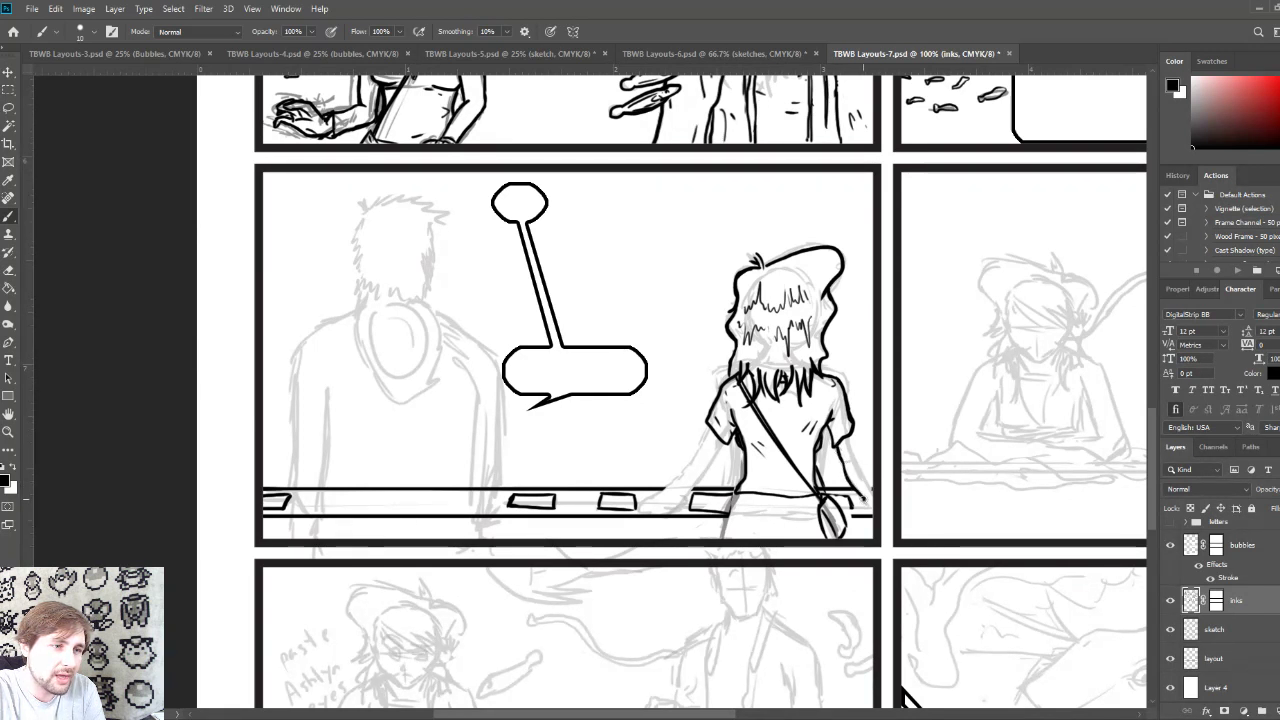
drag(872, 500, 852, 440)
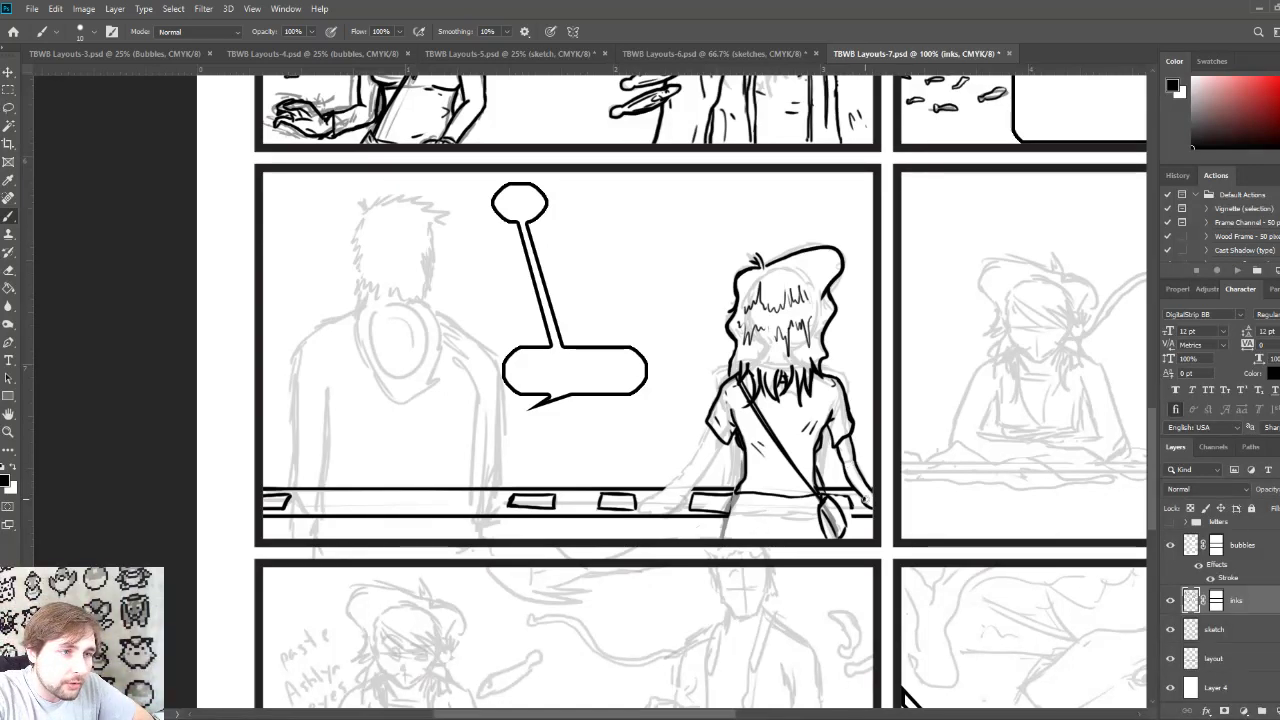
drag(872, 500, 866, 486)
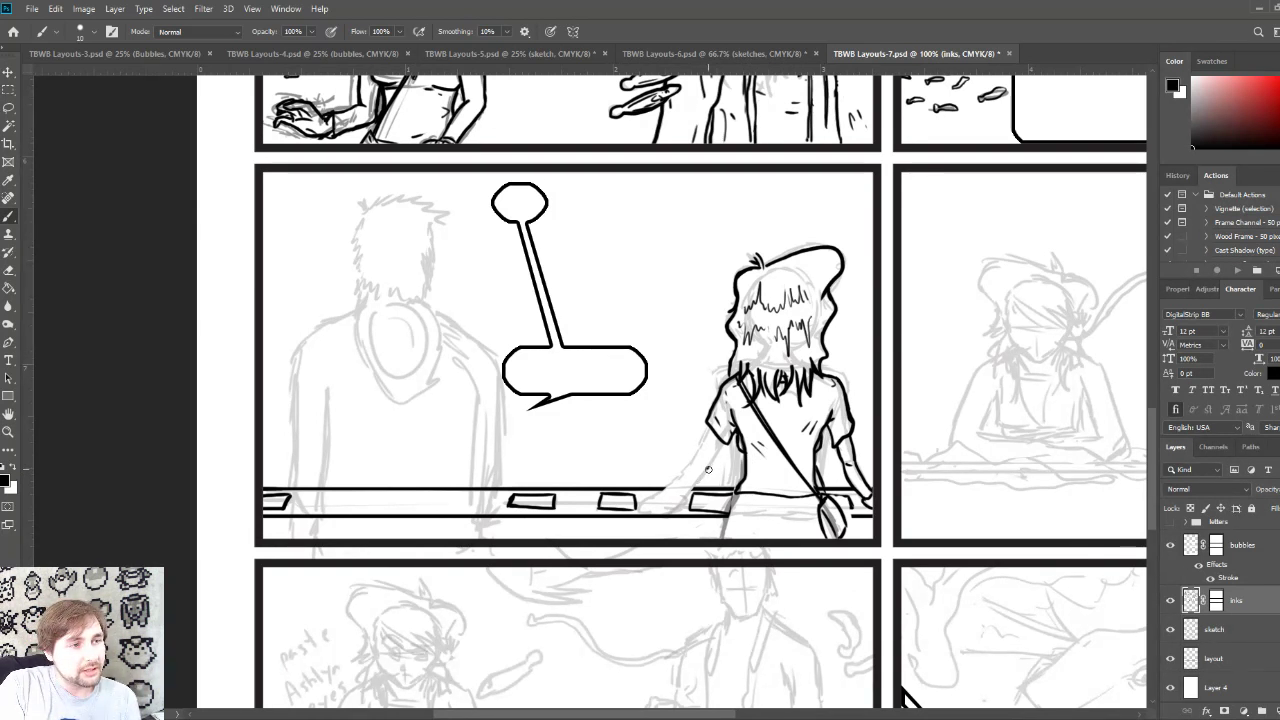
Step: Ink a stroke for the girl's left arm reaching toward her hand on the counter
mouse_move(714, 462)
mouse_down()
mouse_move(707, 430)
mouse_move(696, 464)
mouse_up()
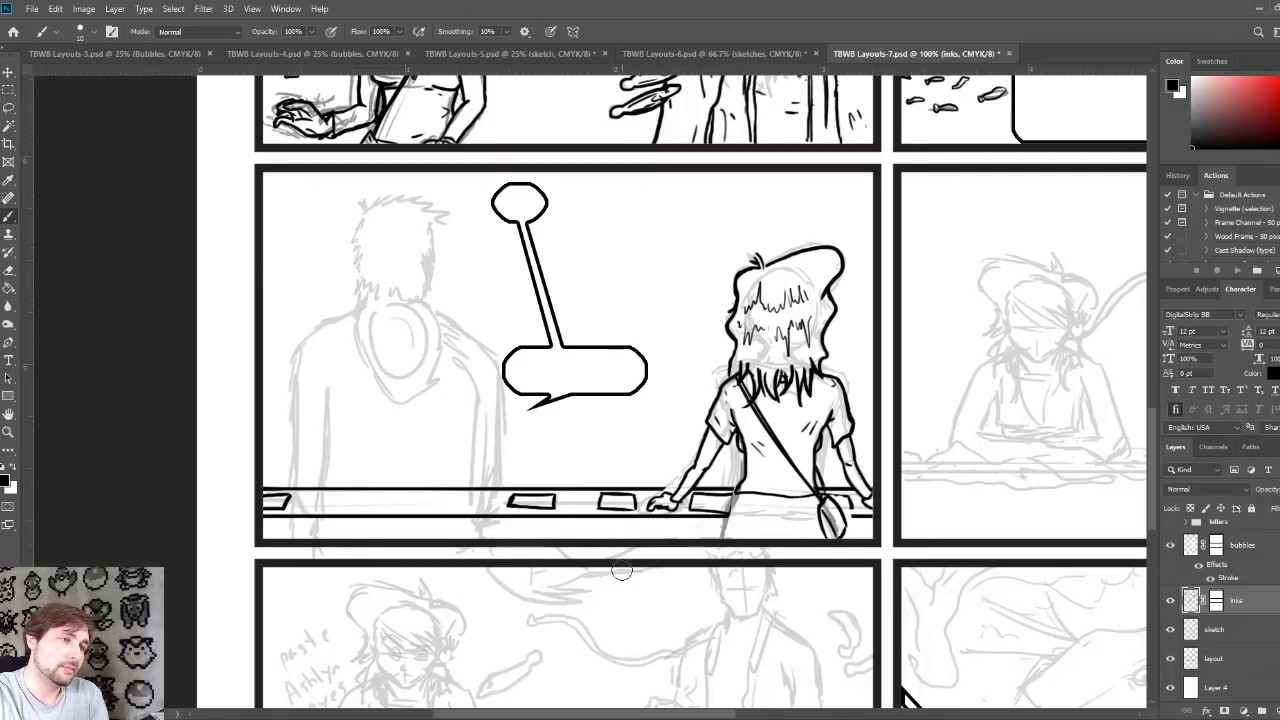
key(ctrl+minus)
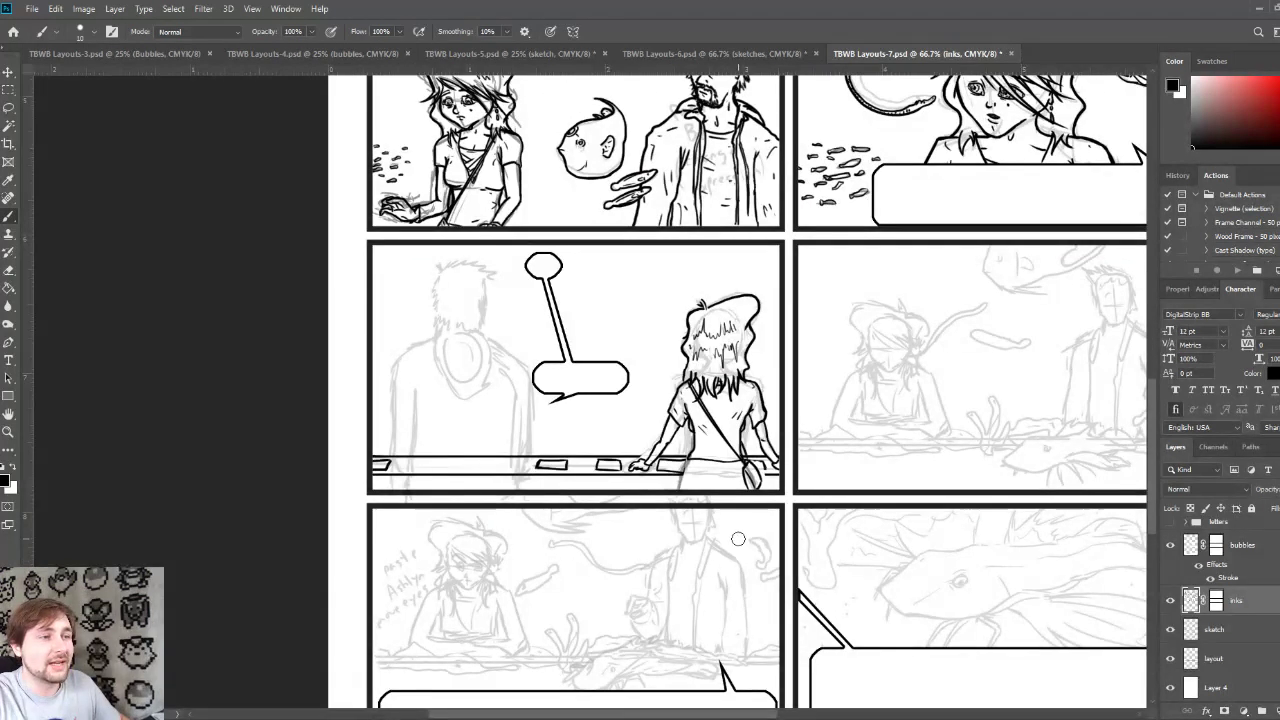
key(ctrl+minus)
key(ctrl+plus)
key(ctrl+plus)
key(ctrl+plus)
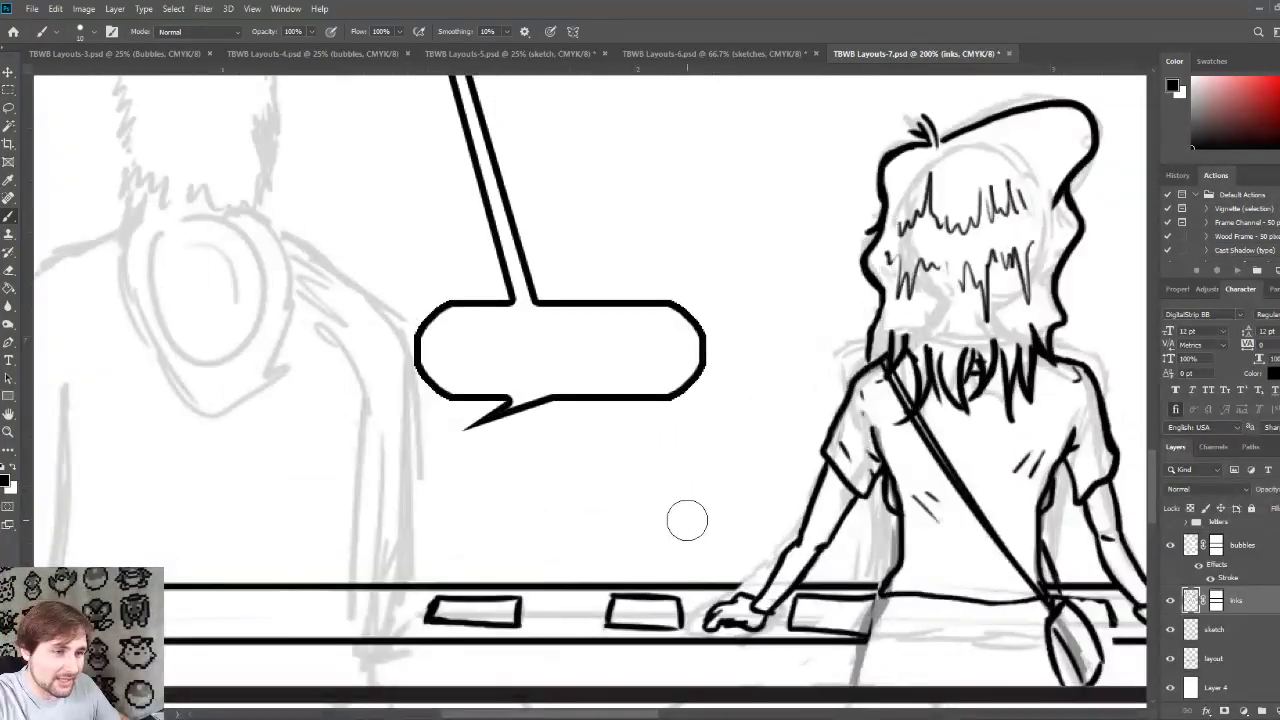
key(ctrl+minus)
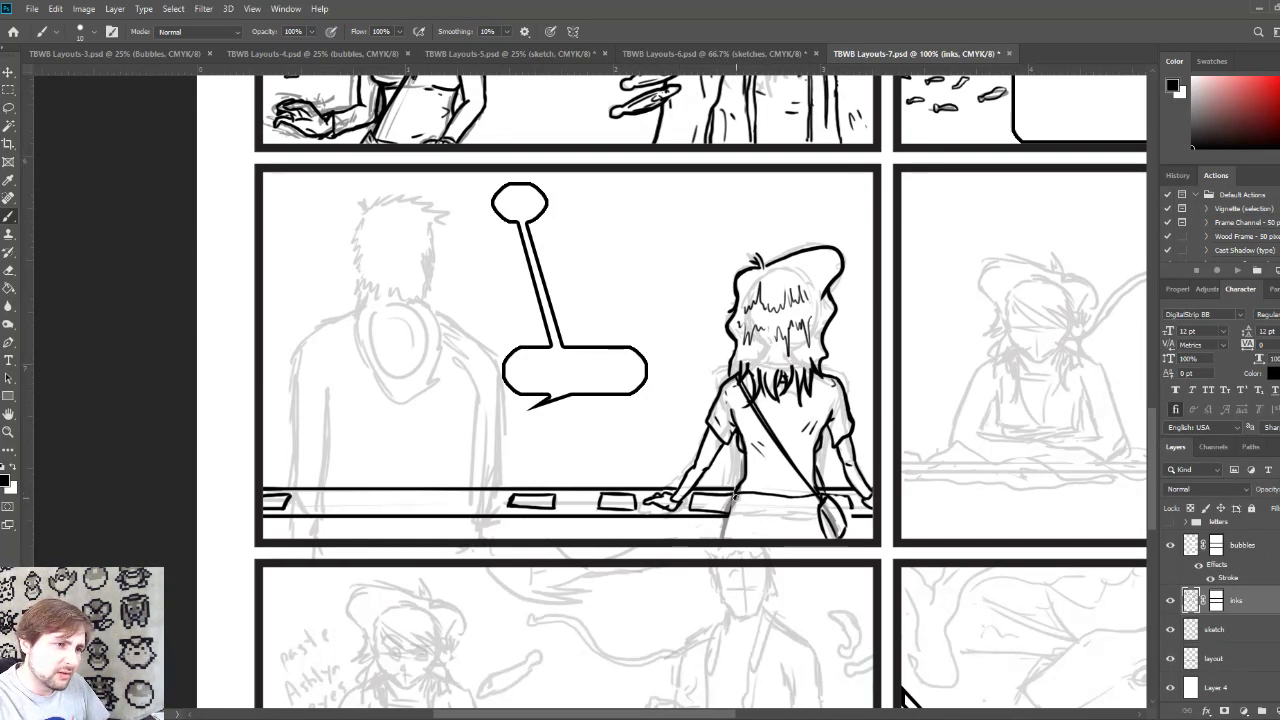
Step: Ink the desk edge under the girl's arm, undoing a trial vertical line and counter arc
drag(733, 497, 822, 500)
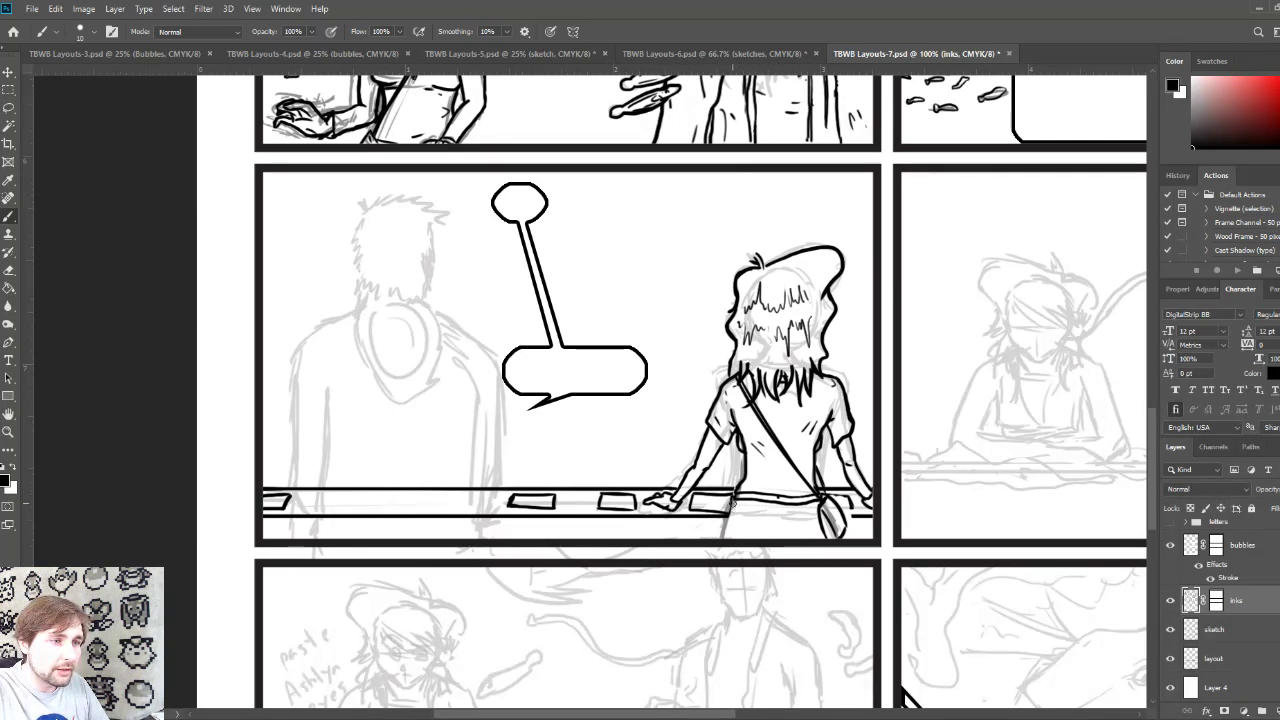
drag(727, 502, 729, 537)
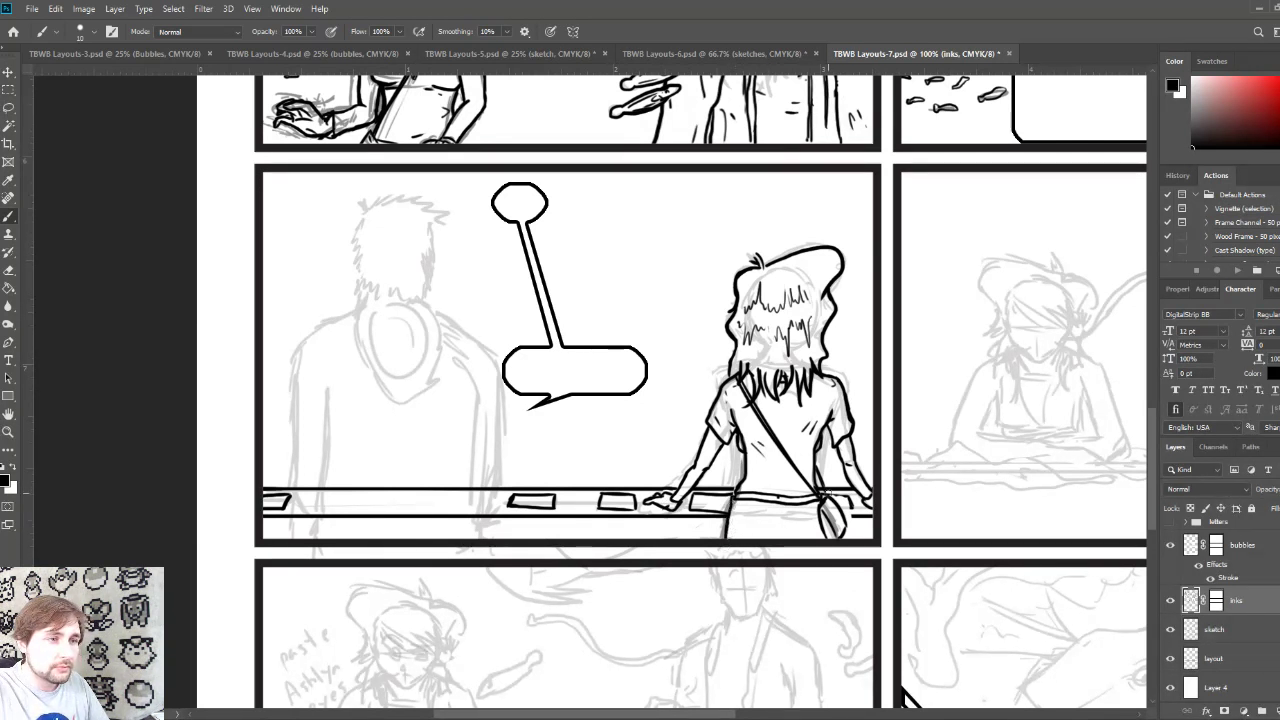
key(ctrl+z)
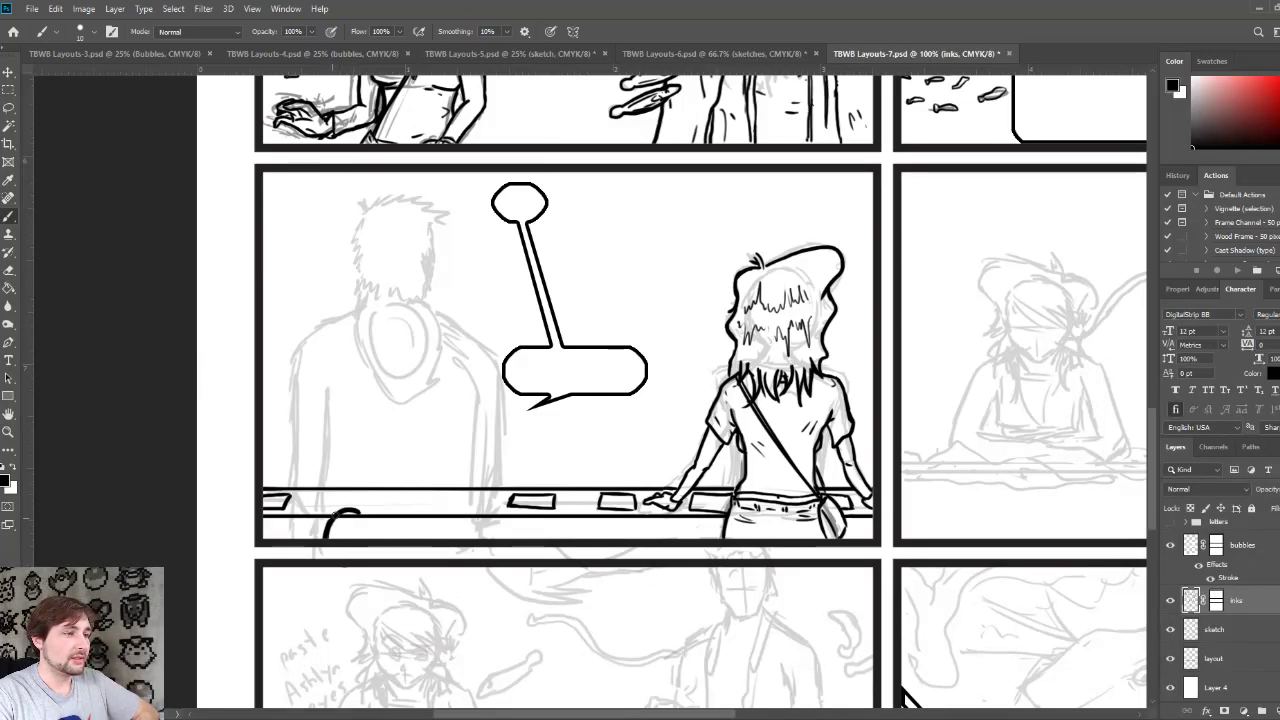
mouse_move(326, 538)
mouse_down()
mouse_move(398, 508)
mouse_move(454, 538)
mouse_up()
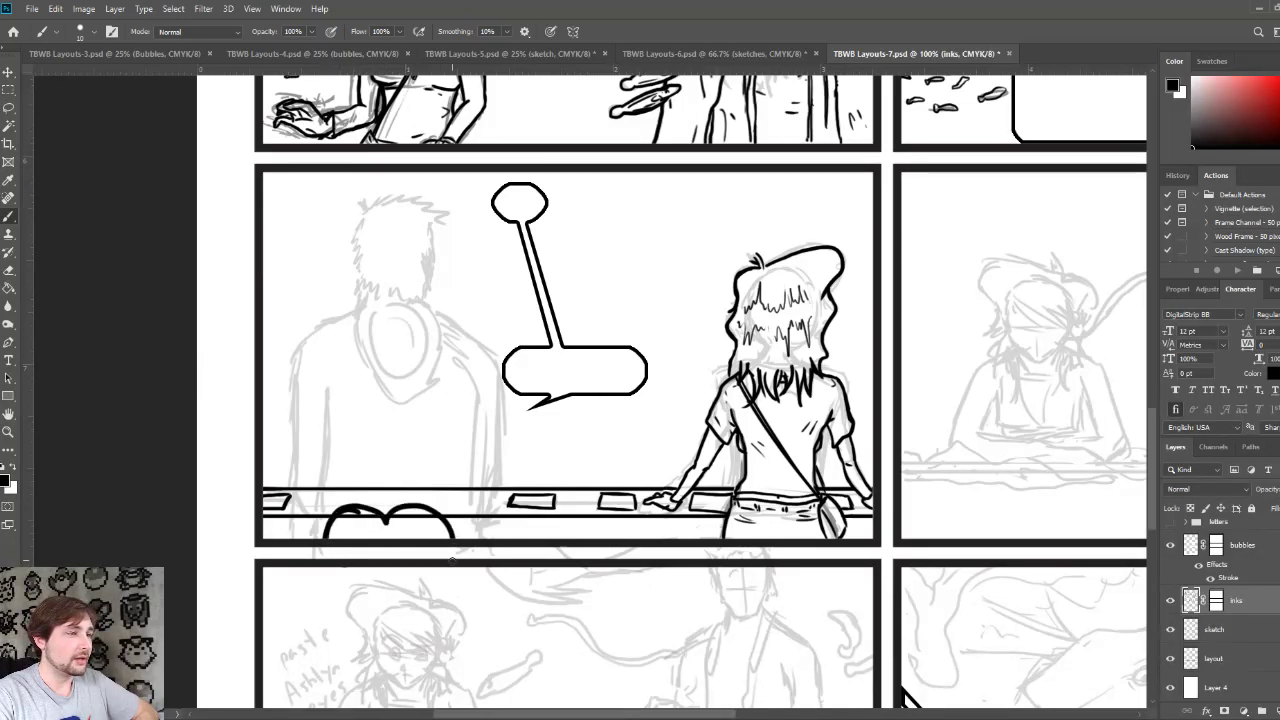
key(ctrl+z)
key(ctrl+z)
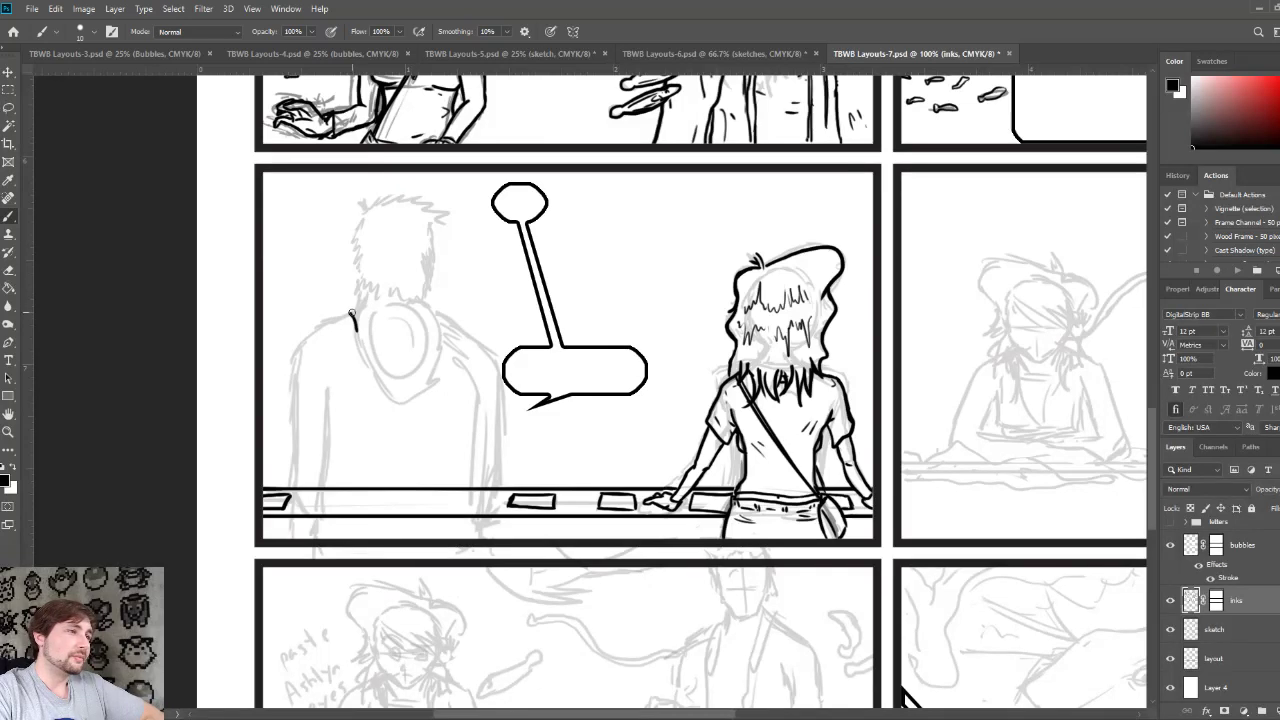
Step: Ink the man's hood outline, its inner fold lines, and the long shoulder line toward the bubble
mouse_move(355, 320)
mouse_down()
mouse_move(348, 305)
mouse_move(388, 299)
mouse_move(446, 316)
mouse_move(436, 384)
mouse_move(408, 406)
mouse_move(362, 378)
mouse_move(355, 334)
mouse_up()
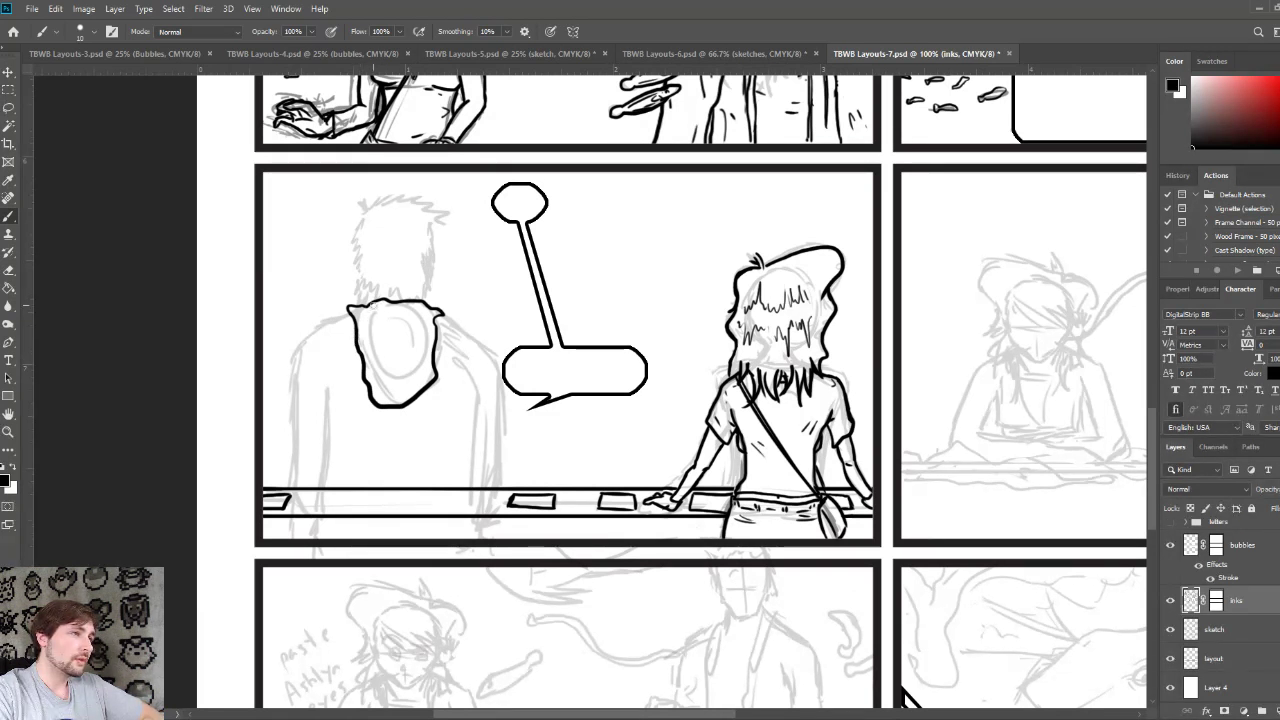
mouse_move(387, 298)
mouse_down()
mouse_move(386, 355)
mouse_move(411, 382)
mouse_move(414, 307)
mouse_move(393, 307)
mouse_move(403, 365)
mouse_up()
mouse_move(371, 310)
mouse_down()
mouse_move(388, 378)
mouse_move(368, 374)
mouse_move(396, 383)
mouse_move(385, 400)
mouse_move(431, 370)
mouse_move(419, 338)
mouse_move(420, 381)
mouse_move(419, 320)
mouse_up()
mouse_move(420, 374)
mouse_down()
mouse_move(410, 390)
mouse_move(403, 380)
mouse_up()
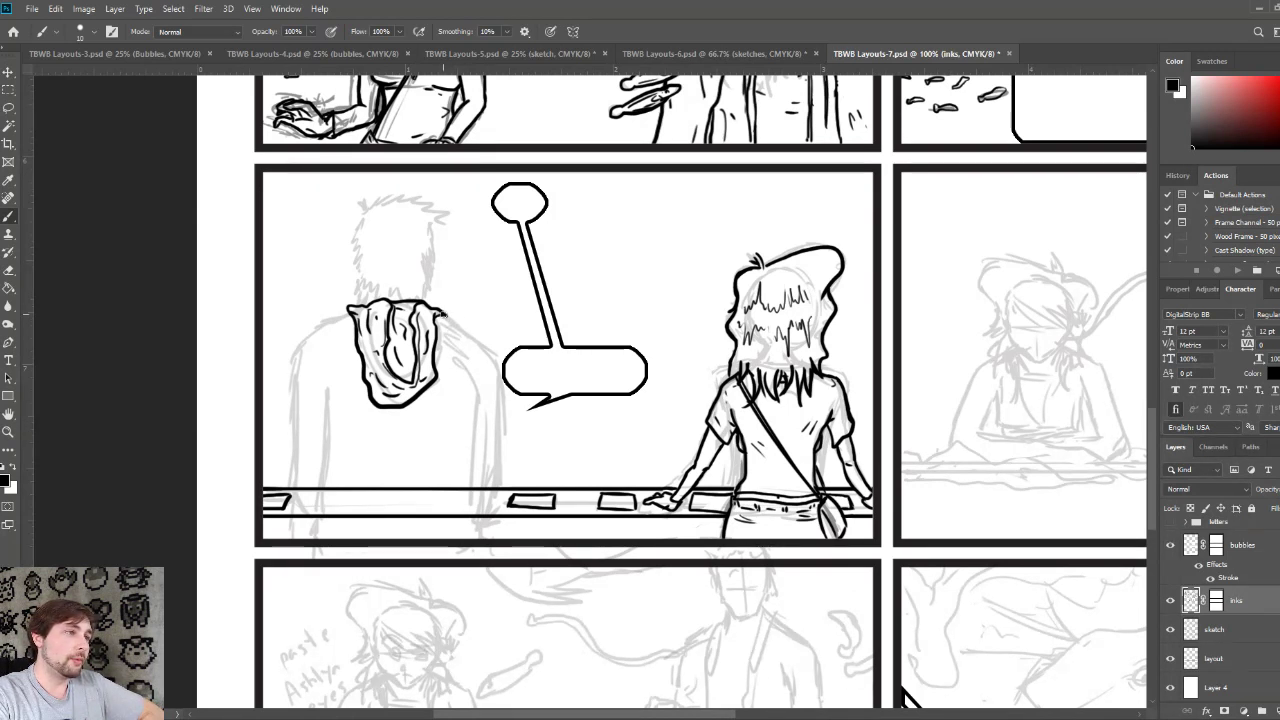
mouse_move(440, 312)
mouse_down()
mouse_move(509, 384)
mouse_move(497, 369)
mouse_move(477, 546)
mouse_up()
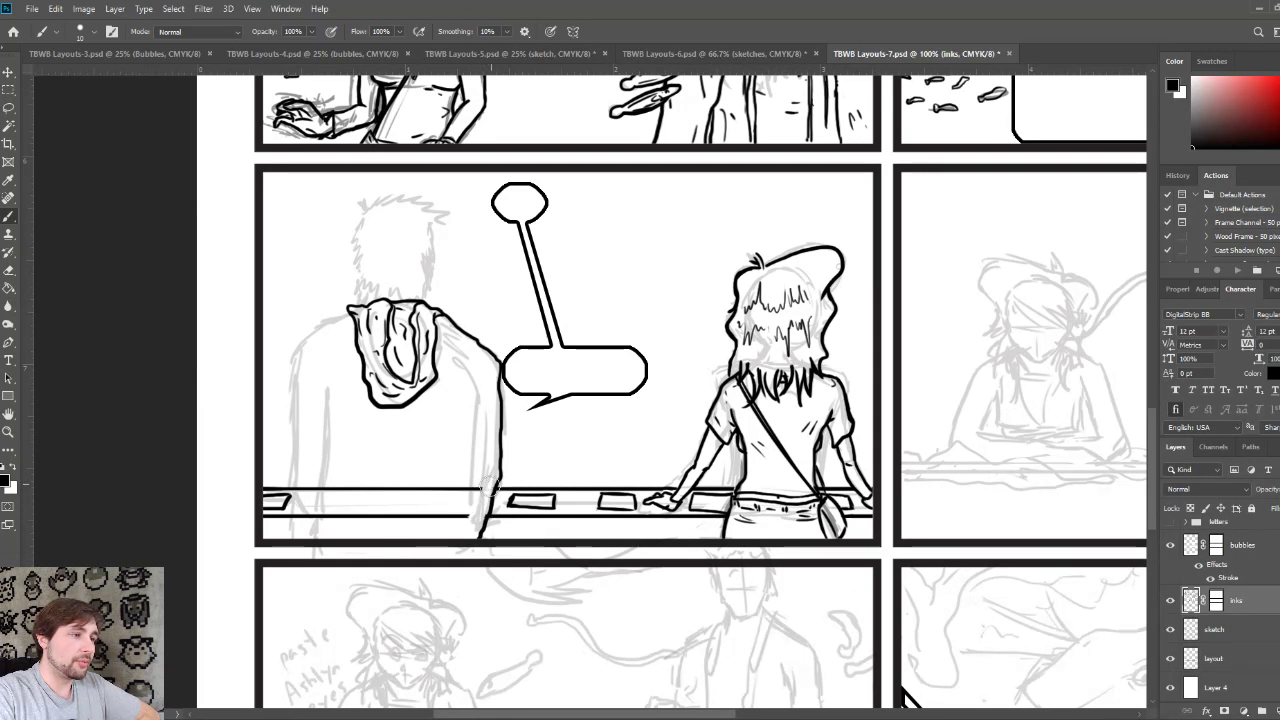
Step: Erase counter lines overlapping the man, then ink his shoulder and the left side of his back
mouse_move(477, 510)
mouse_down()
mouse_move(456, 533)
mouse_move(429, 490)
mouse_up()
mouse_move(300, 505)
mouse_down()
mouse_move(308, 470)
mouse_move(328, 528)
mouse_move(325, 501)
mouse_move(334, 516)
mouse_move(437, 514)
mouse_move(419, 509)
mouse_move(449, 490)
mouse_move(334, 480)
mouse_up()
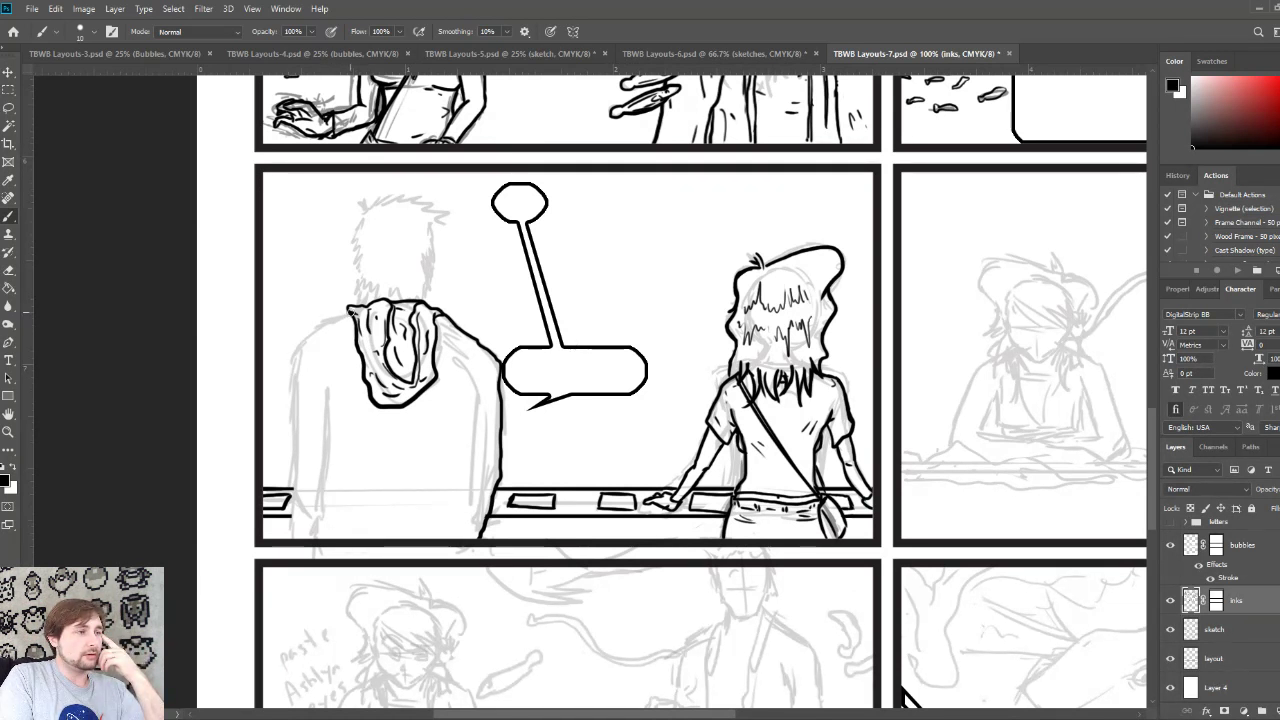
drag(322, 323, 290, 354)
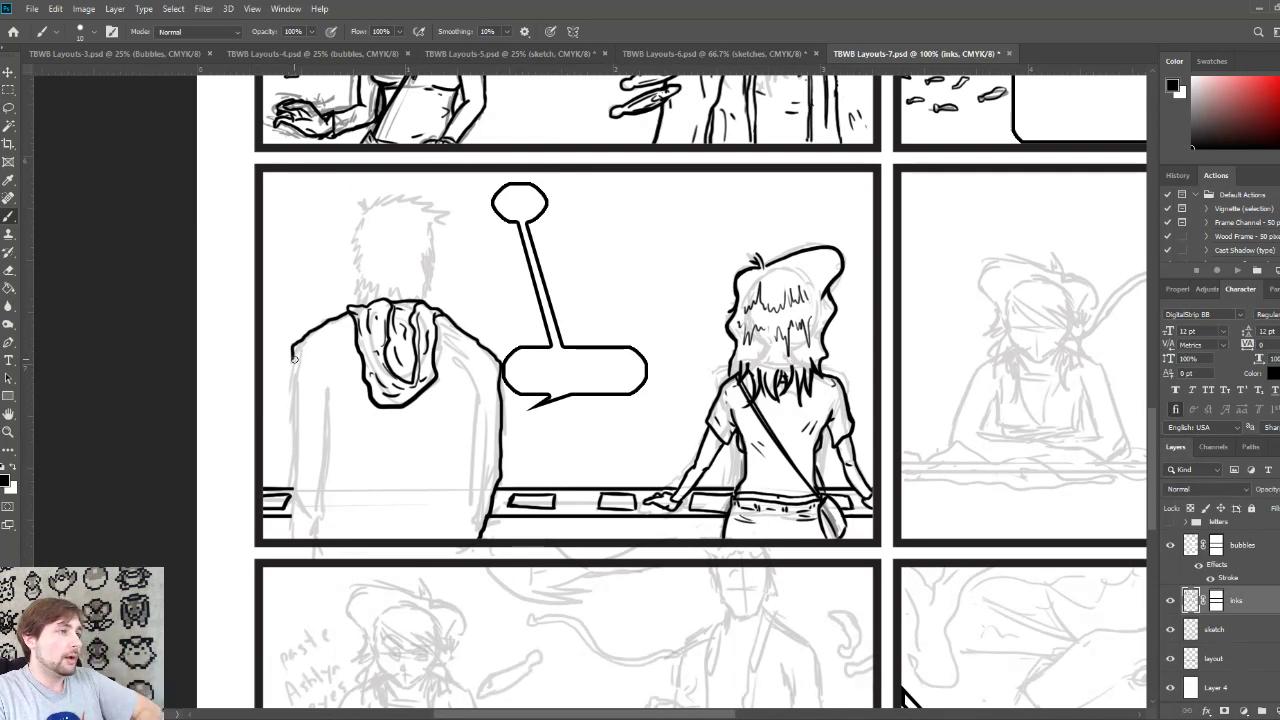
drag(292, 352, 294, 494)
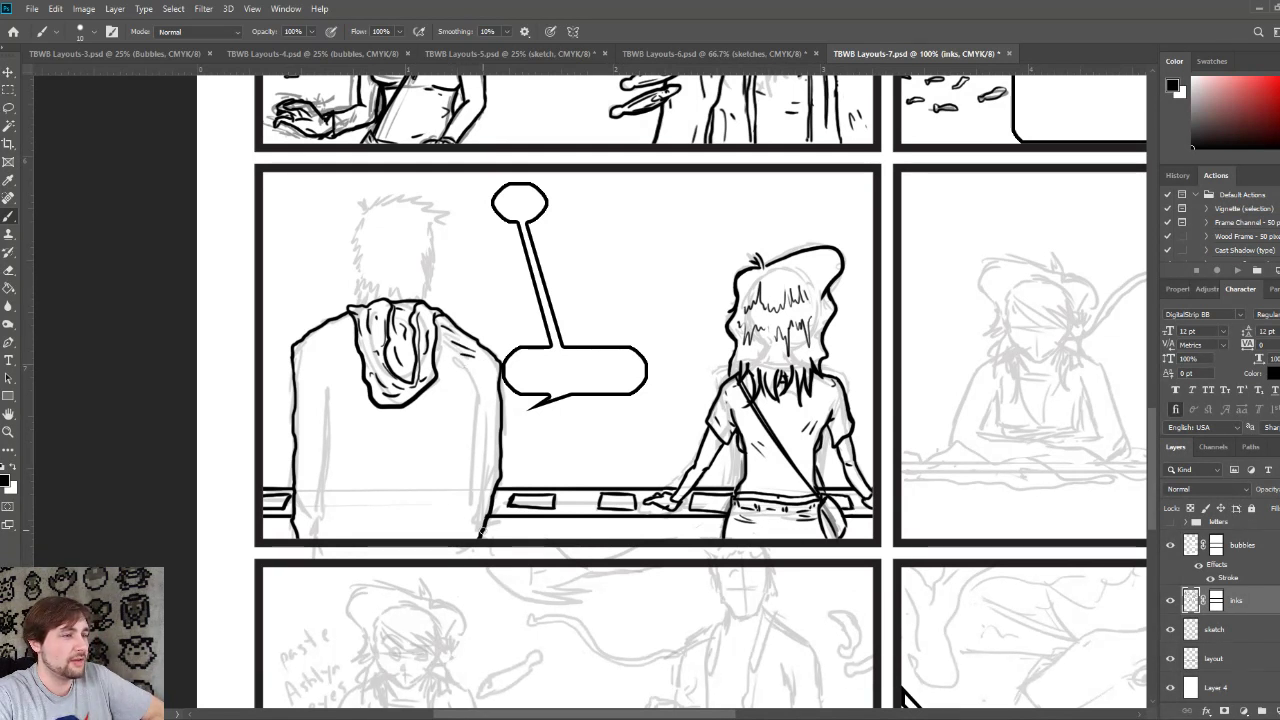
Step: Ink the hoodie's right and left edges, reinforcing the right edge
drag(481, 535, 477, 362)
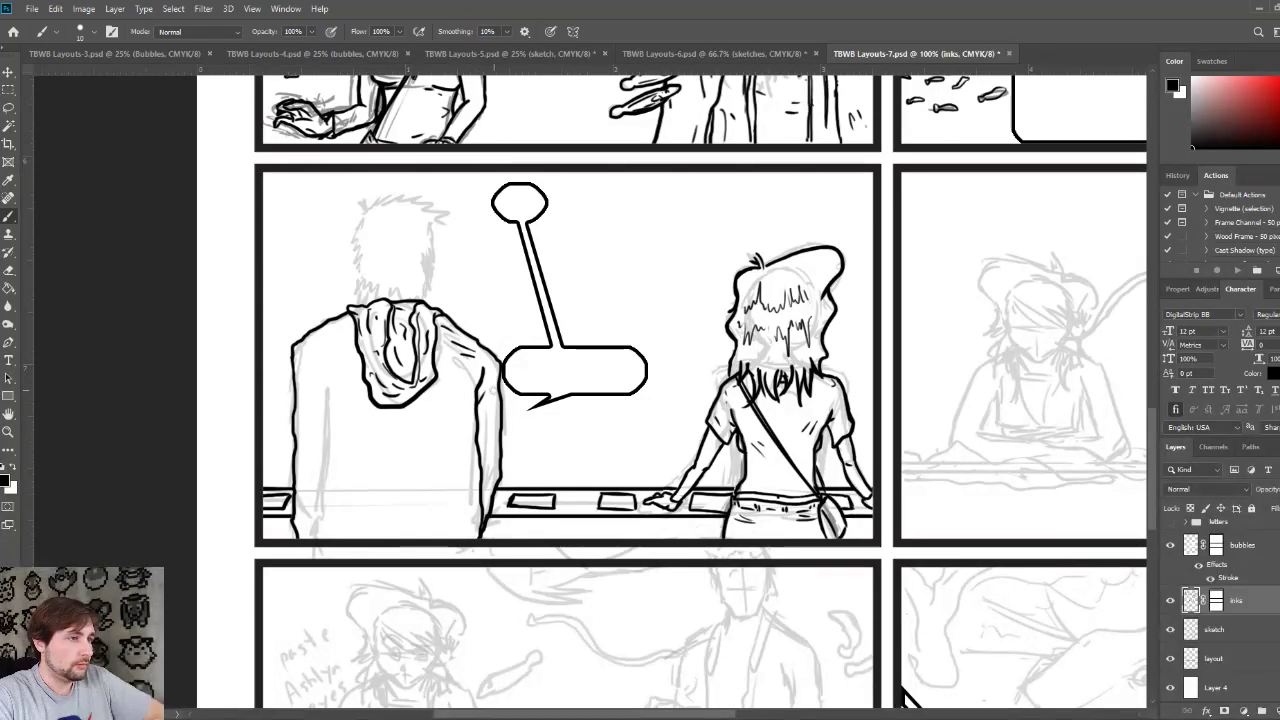
drag(486, 467, 482, 428)
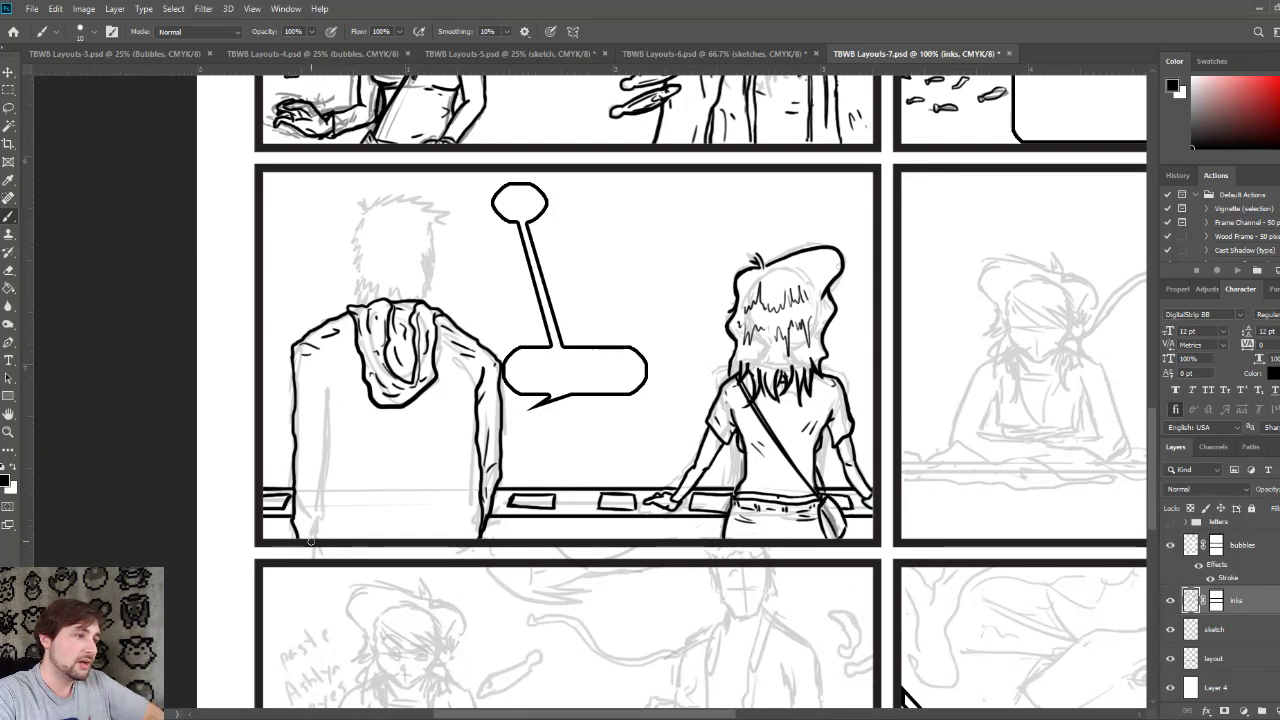
mouse_move(297, 541)
mouse_down()
mouse_move(320, 500)
mouse_move(327, 408)
mouse_move(314, 350)
mouse_up()
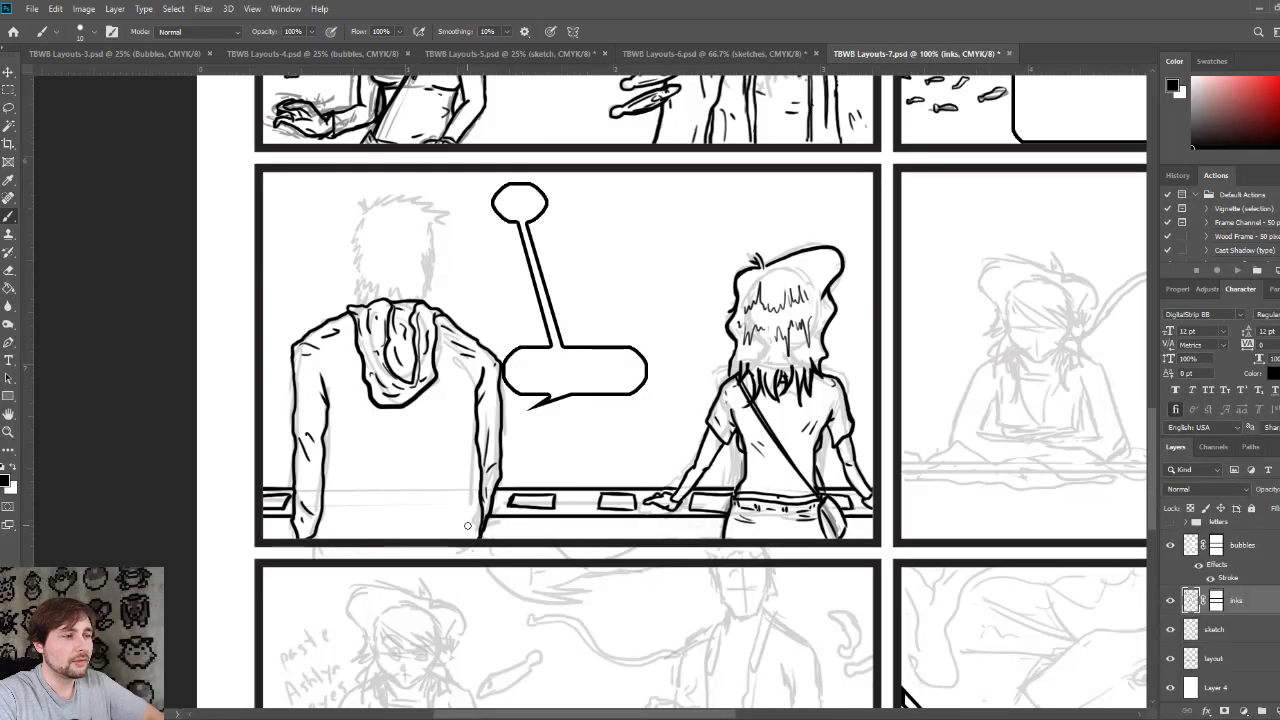
Step: Ink short and diagonal fold lines across the hoodie's lower left and lower right
drag(469, 528, 461, 404)
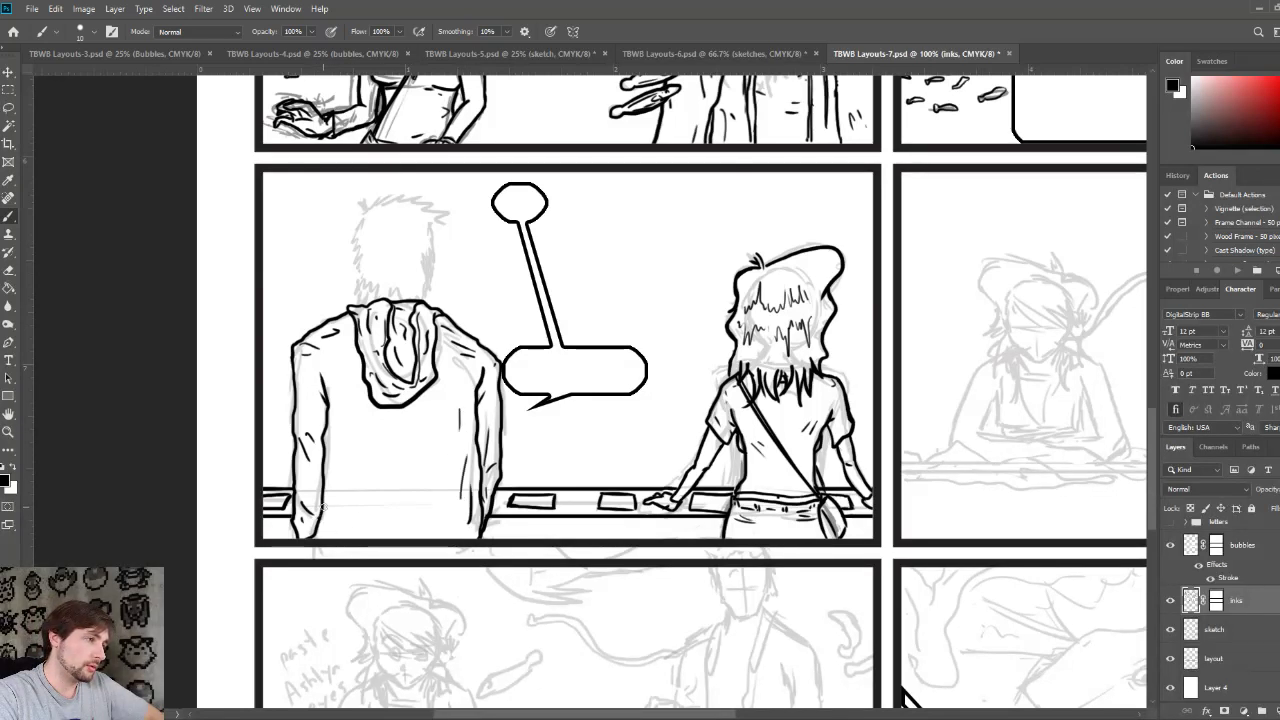
drag(322, 503, 324, 538)
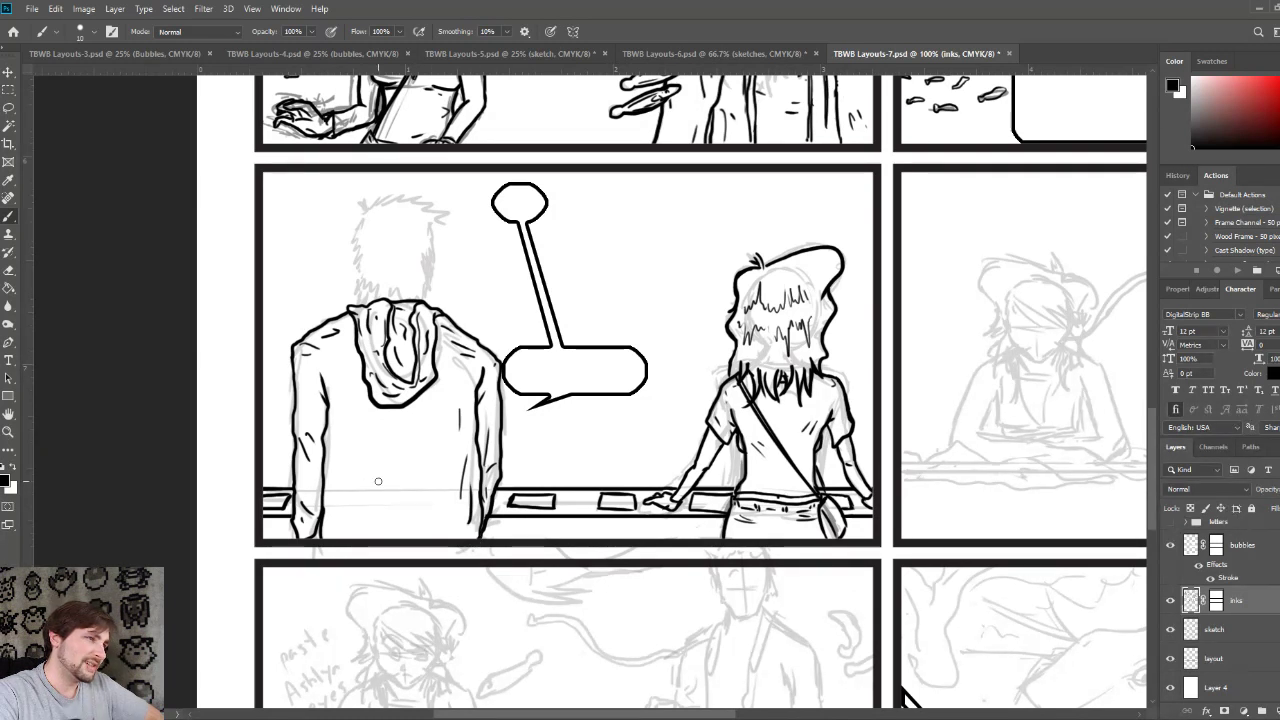
drag(352, 473, 379, 521)
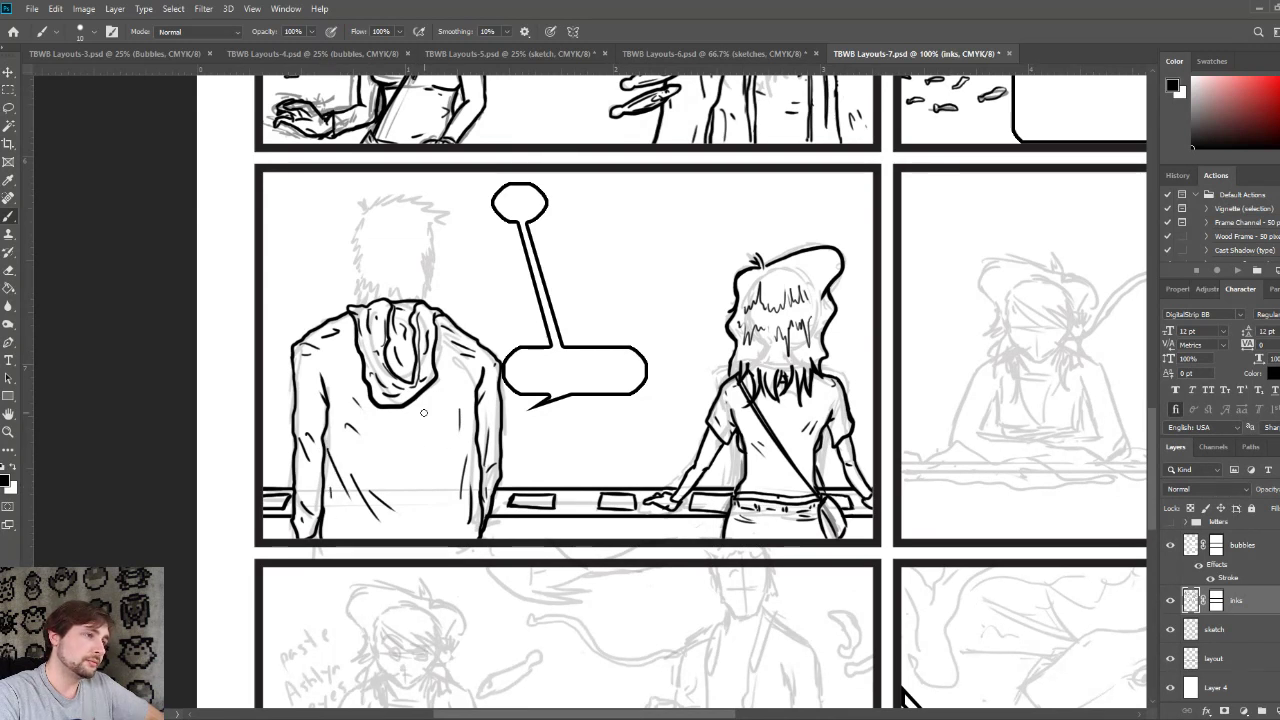
drag(415, 473, 435, 489)
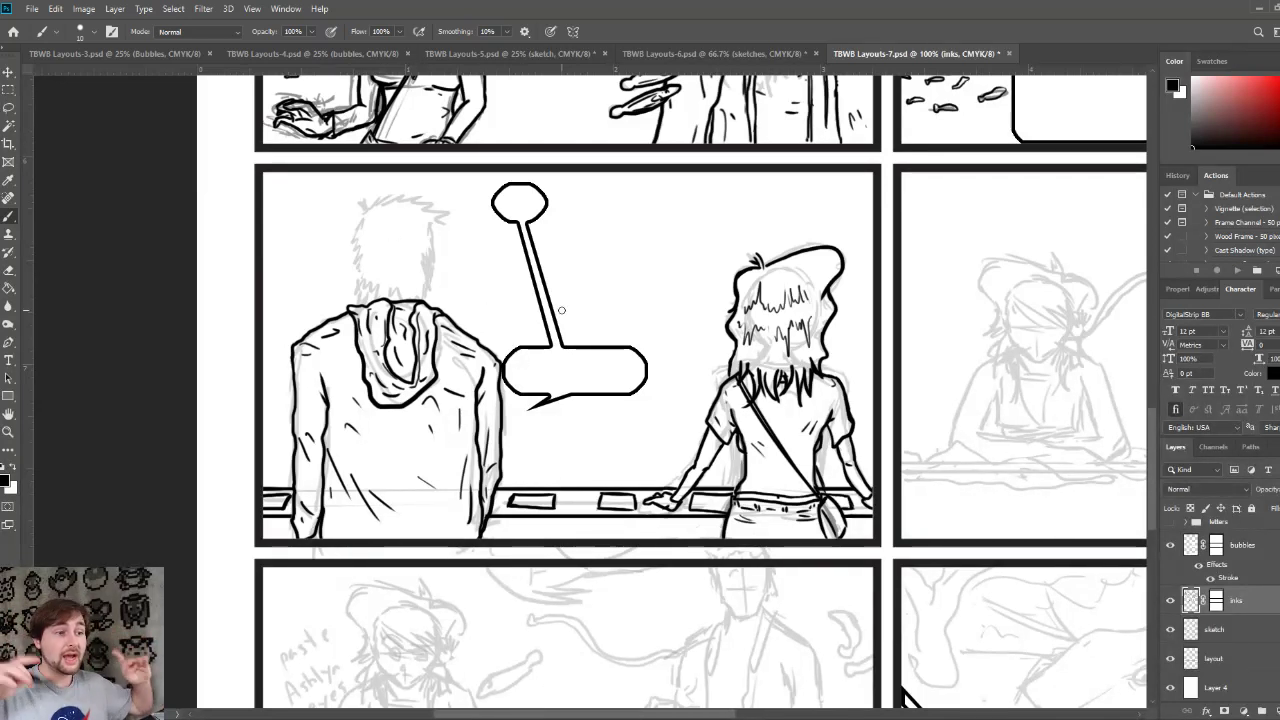
drag(1040, 575, 747, 468)
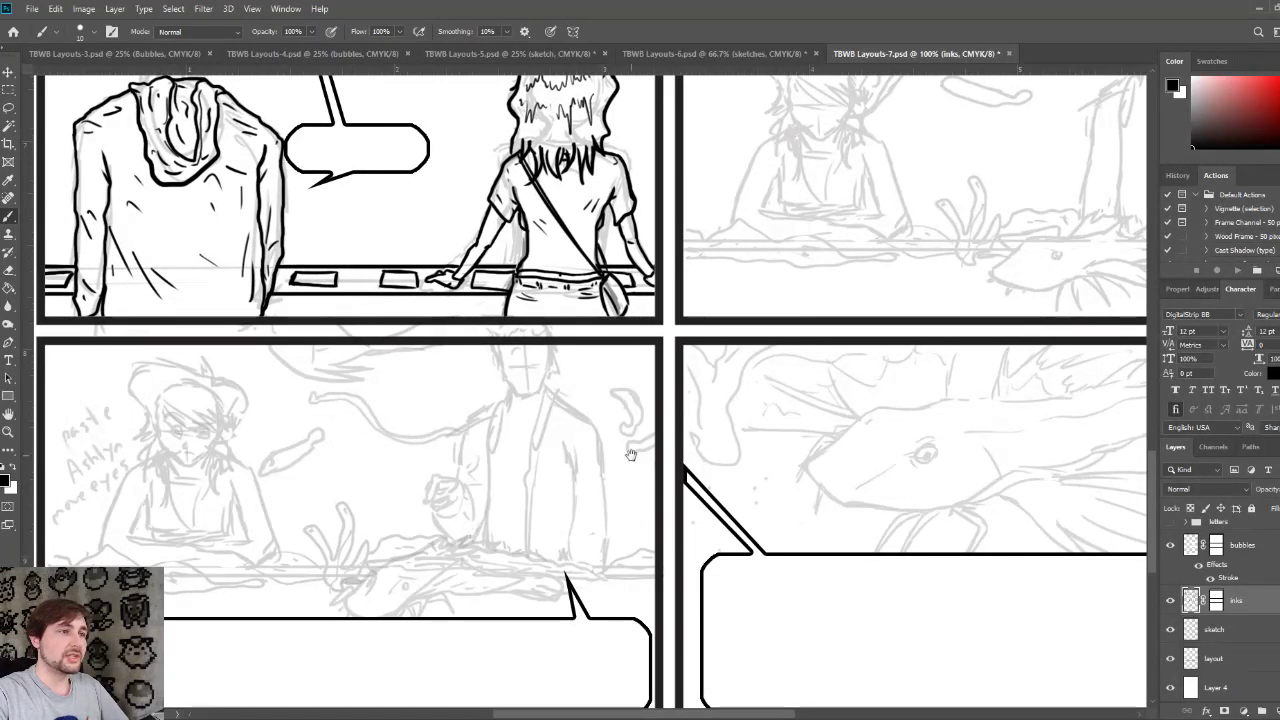
Step: Trace the hooded figure's spiky hair strands down the left, up the right, across the top and inside
drag(645, 471, 444, 476)
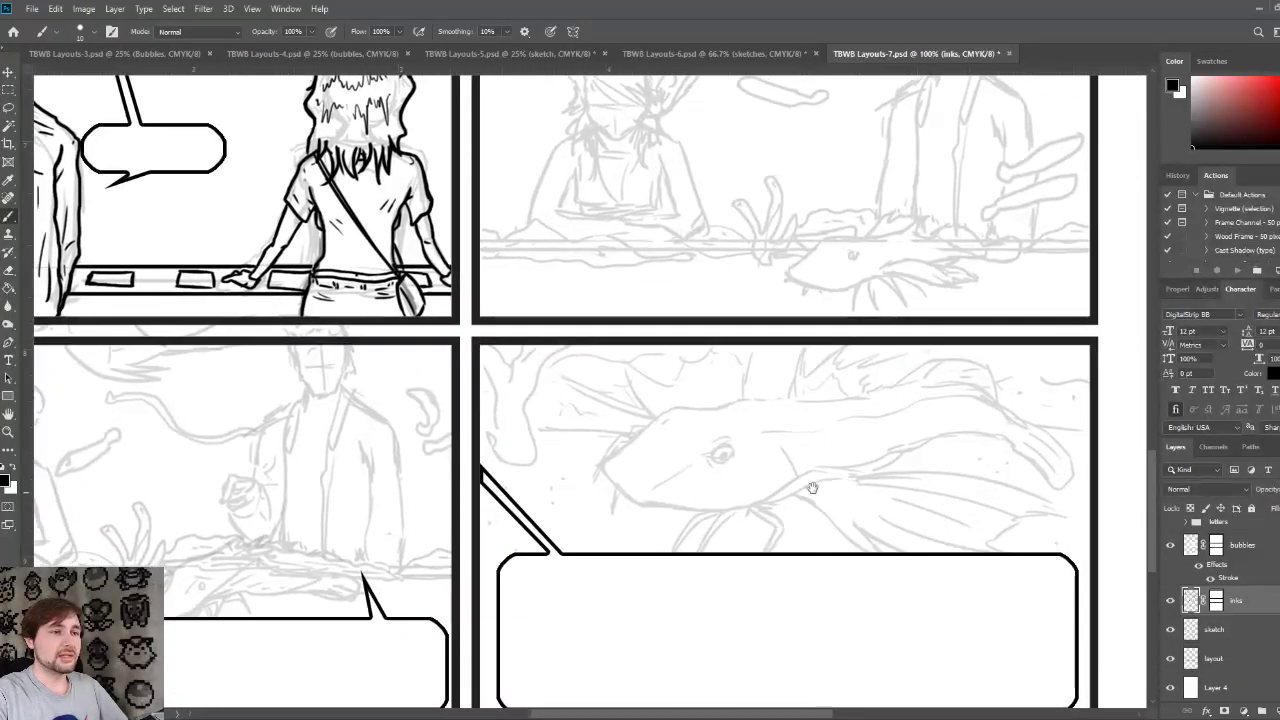
drag(524, 402, 998, 606)
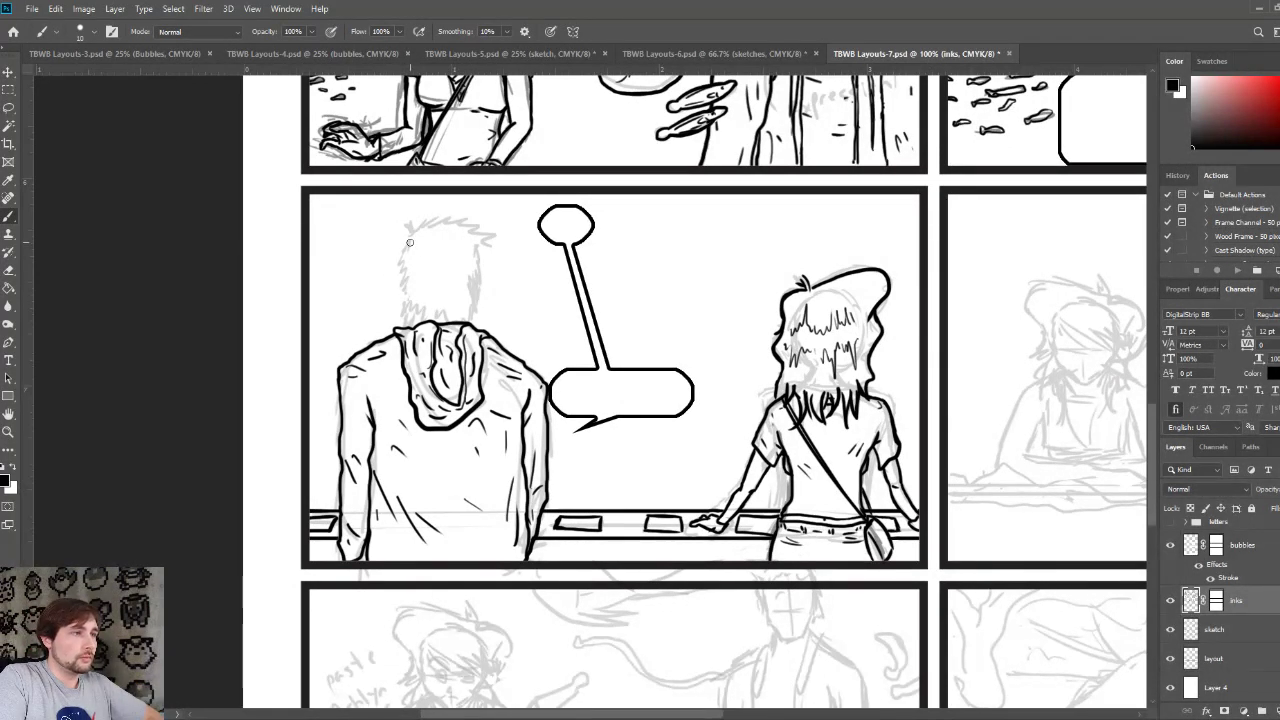
mouse_move(408, 248)
mouse_down()
mouse_move(406, 310)
mouse_move(431, 325)
mouse_move(433, 312)
mouse_move(476, 310)
mouse_up()
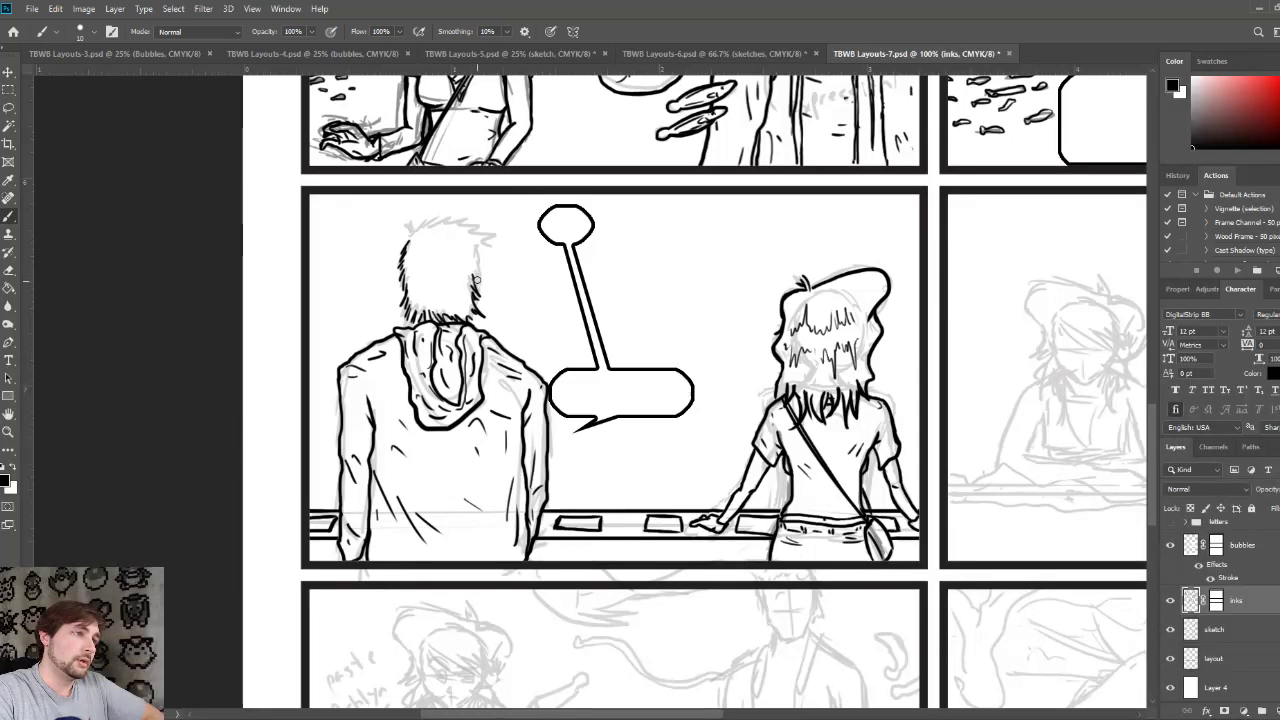
mouse_move(478, 258)
mouse_down()
mouse_move(484, 282)
mouse_move(482, 256)
mouse_up()
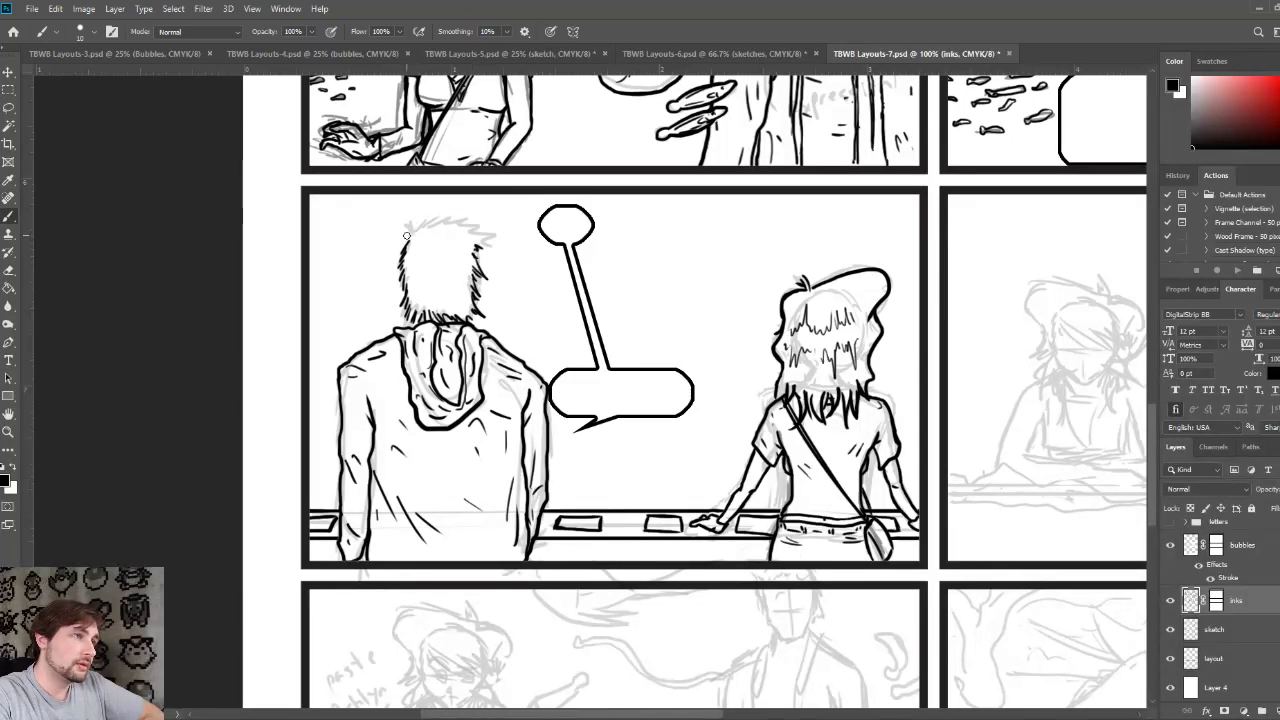
mouse_move(410, 234)
mouse_down()
mouse_move(396, 216)
mouse_move(482, 222)
mouse_move(500, 240)
mouse_move(496, 226)
mouse_up()
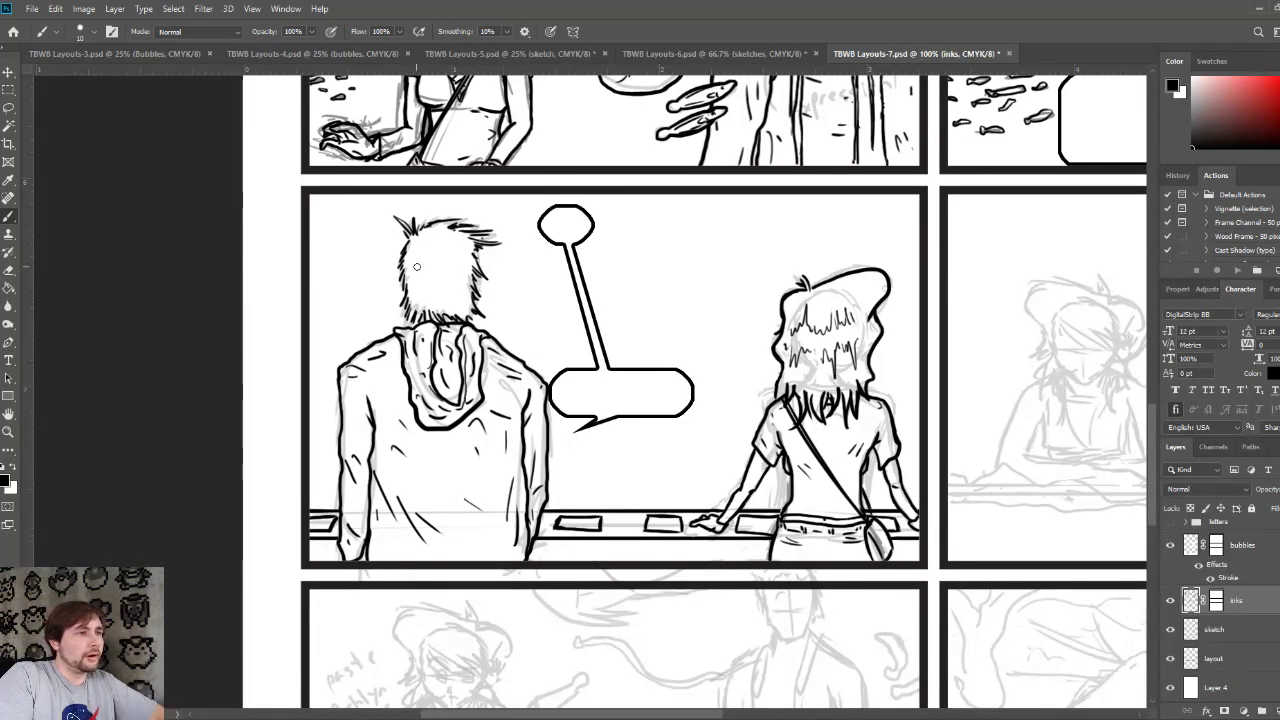
mouse_move(419, 267)
mouse_down()
mouse_move(426, 299)
mouse_move(460, 290)
mouse_up()
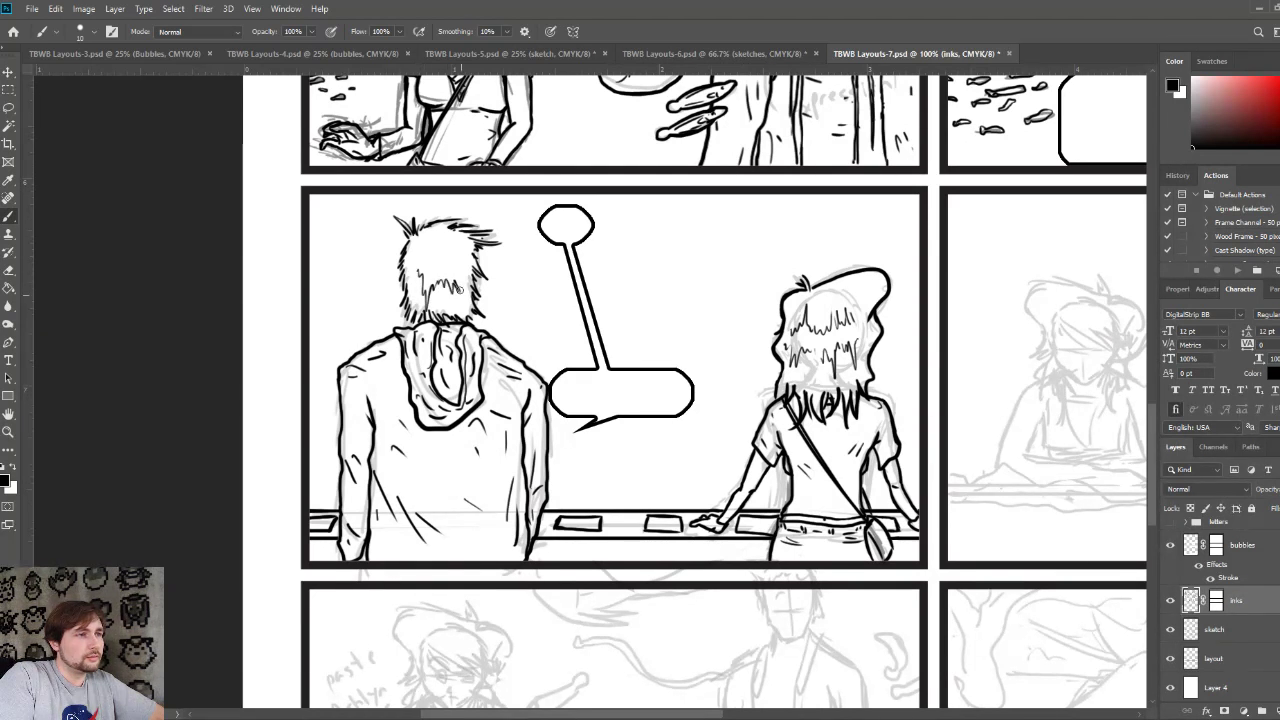
drag(424, 236, 427, 262)
mouse_move(432, 236)
mouse_down()
mouse_move(438, 264)
mouse_move(450, 262)
mouse_up()
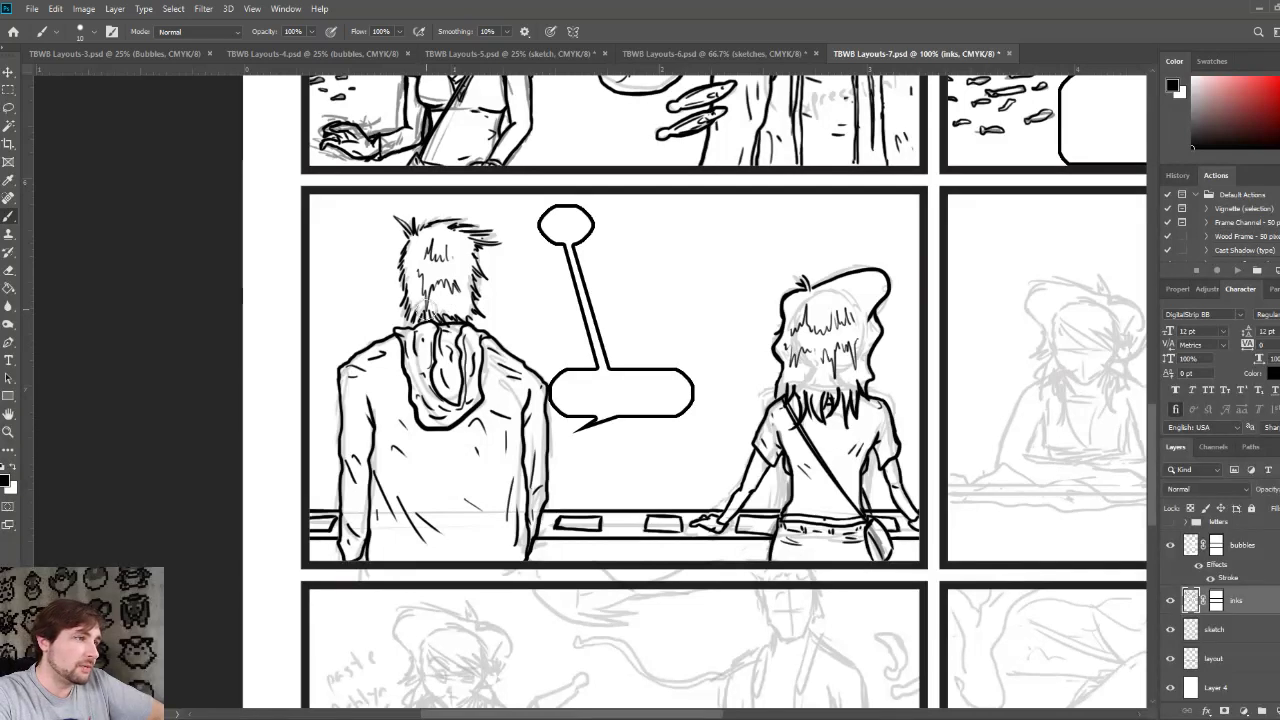
mouse_move(440, 318)
mouse_down()
mouse_move(428, 300)
mouse_move(440, 296)
mouse_up()
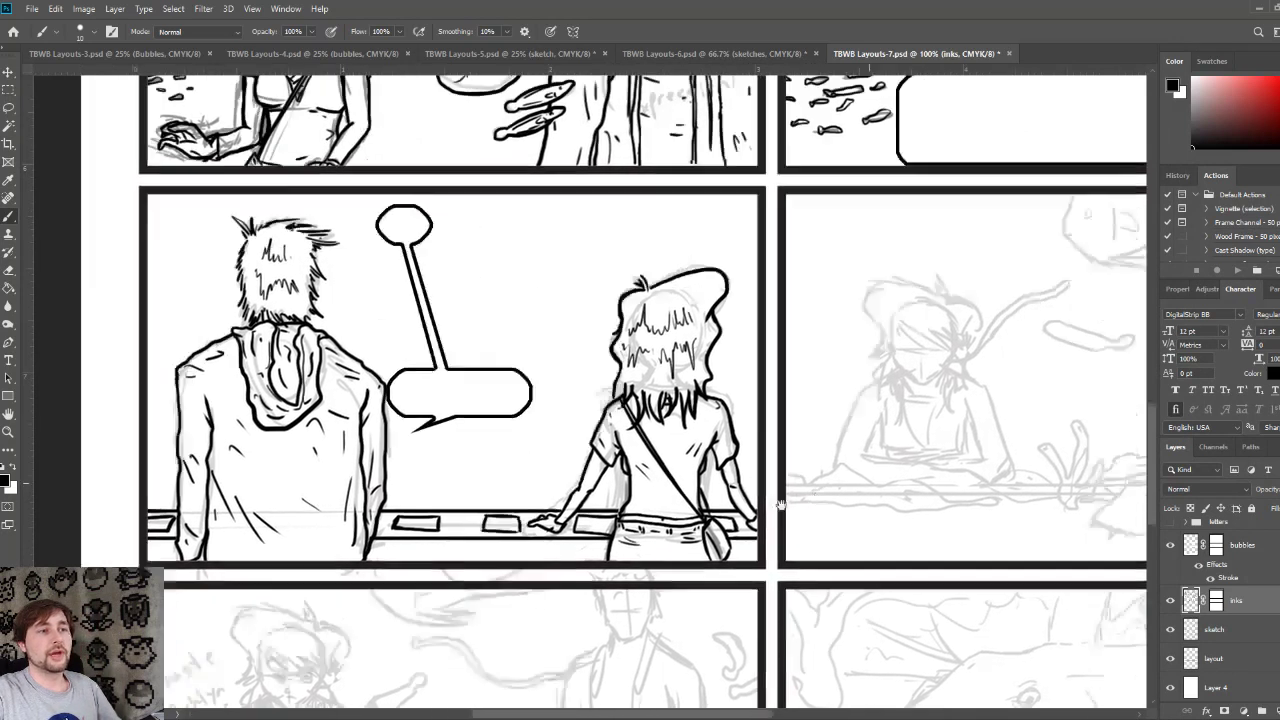
mouse_move(1151, 464)
mouse_down()
mouse_move(745, 515)
mouse_move(719, 481)
mouse_up()
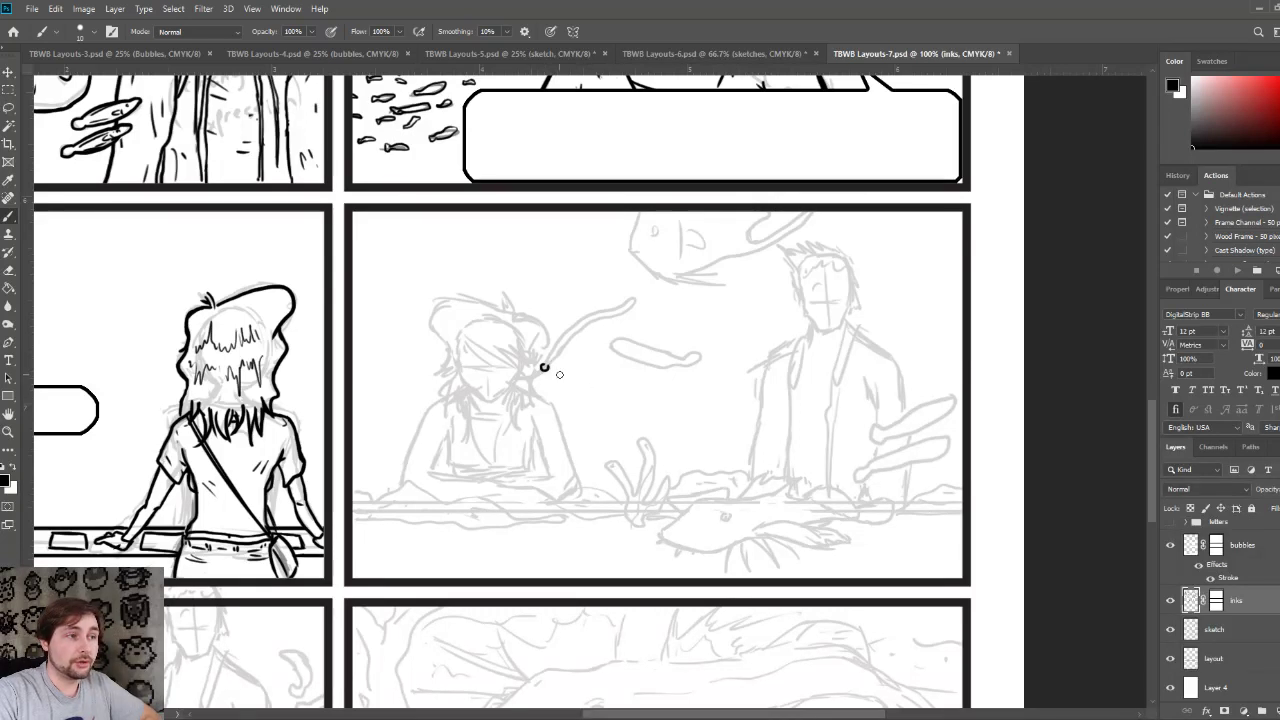
Step: Trace the curving eel beside the girl's head with two overlapping strokes
drag(544, 366, 630, 300)
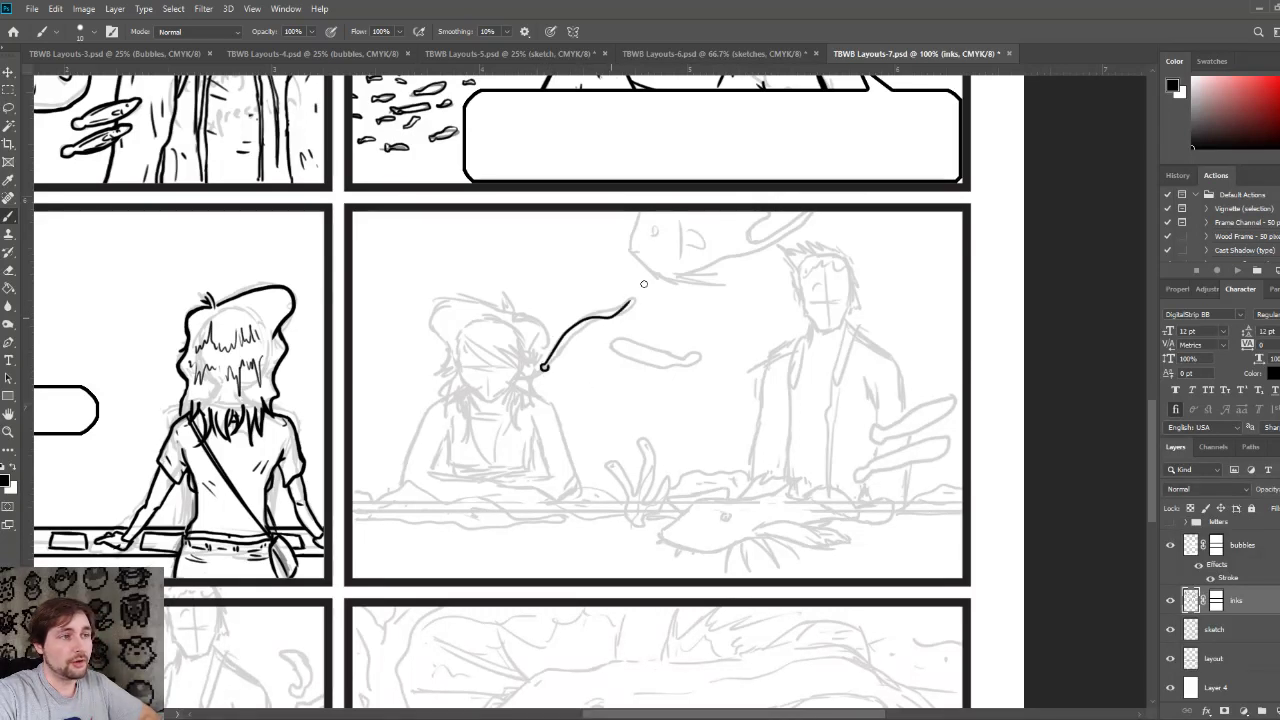
drag(544, 366, 646, 291)
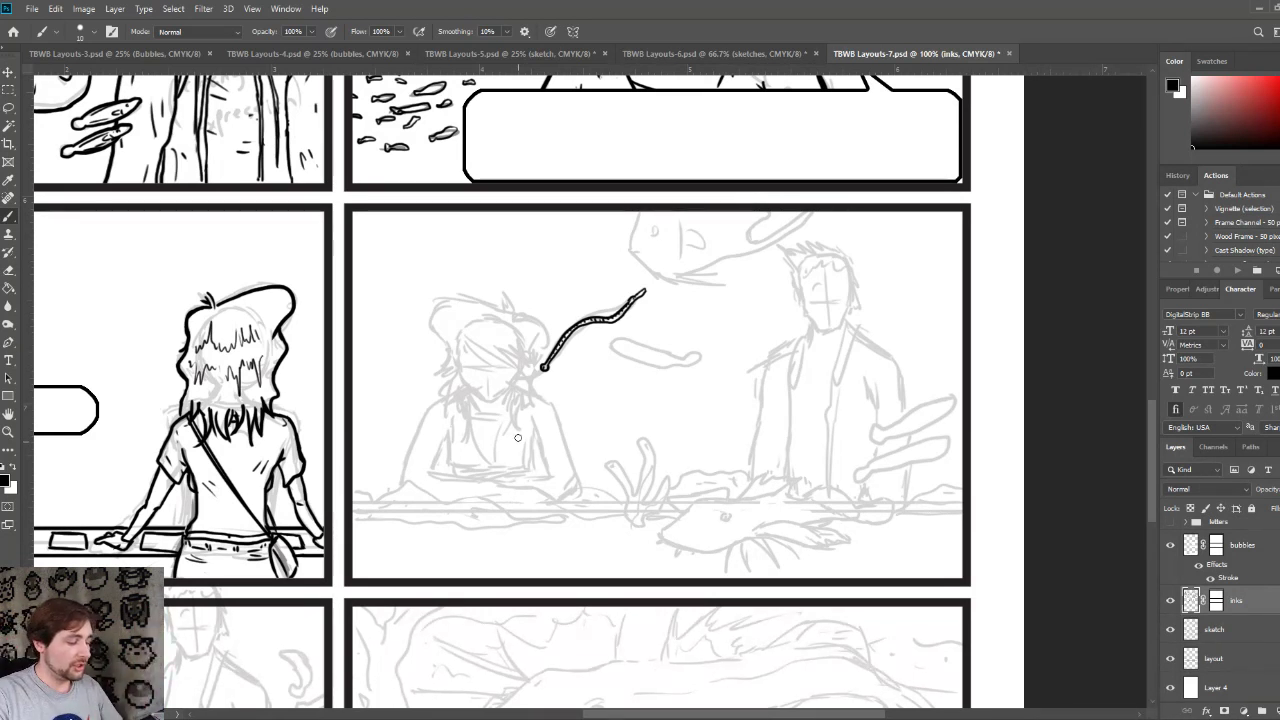
drag(505, 370, 620, 450)
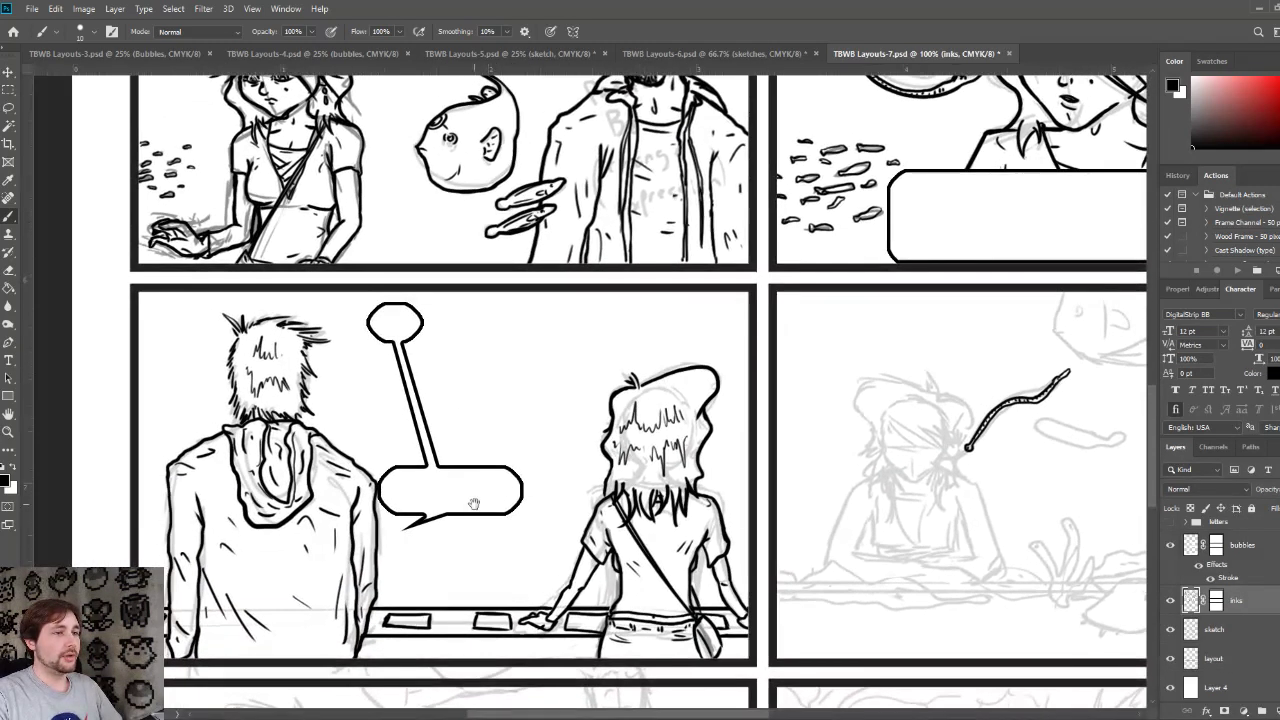
drag(803, 297, 466, 574)
drag(198, 355, 687, 509)
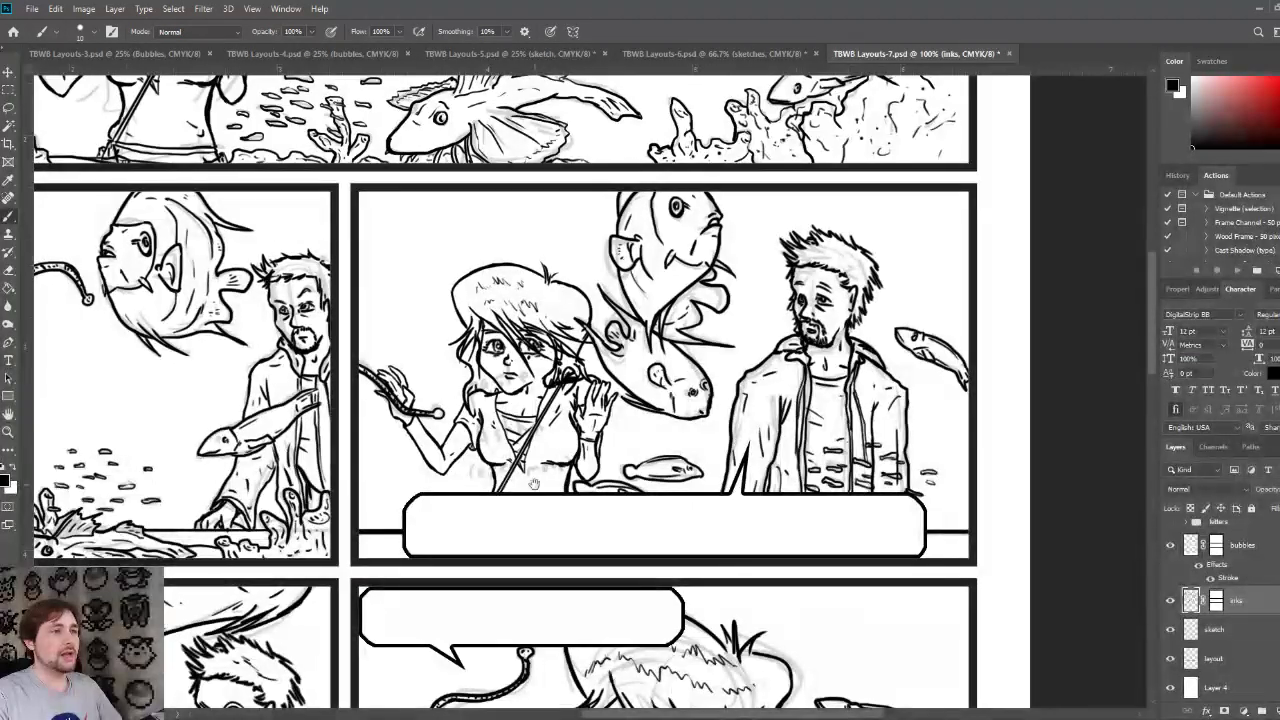
drag(260, 346, 701, 419)
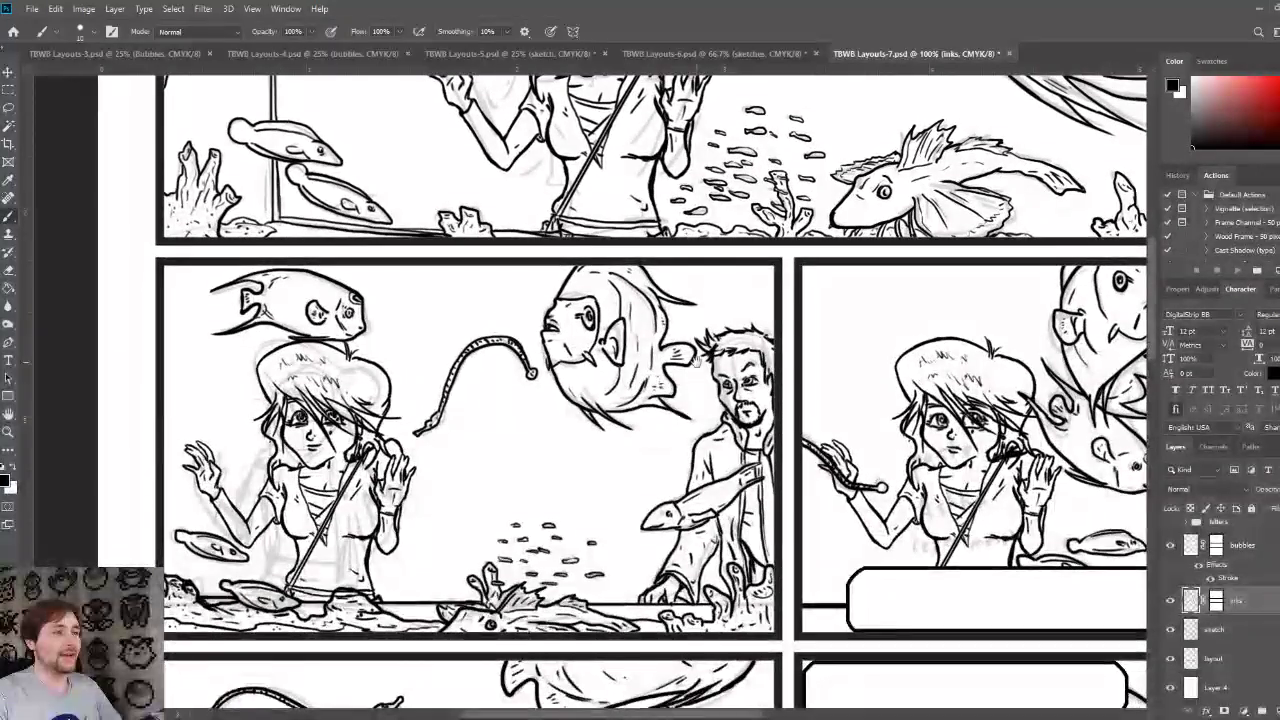
drag(779, 367, 650, 213)
drag(802, 578, 875, 320)
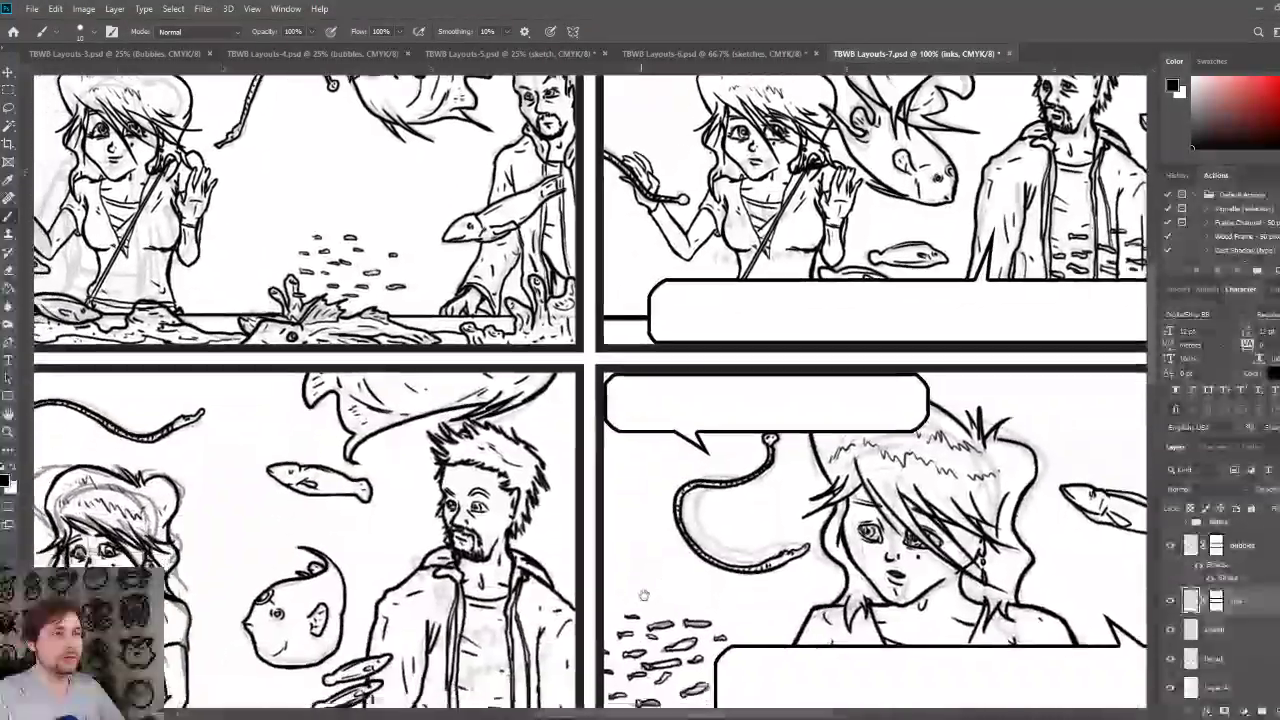
drag(620, 700, 646, 541)
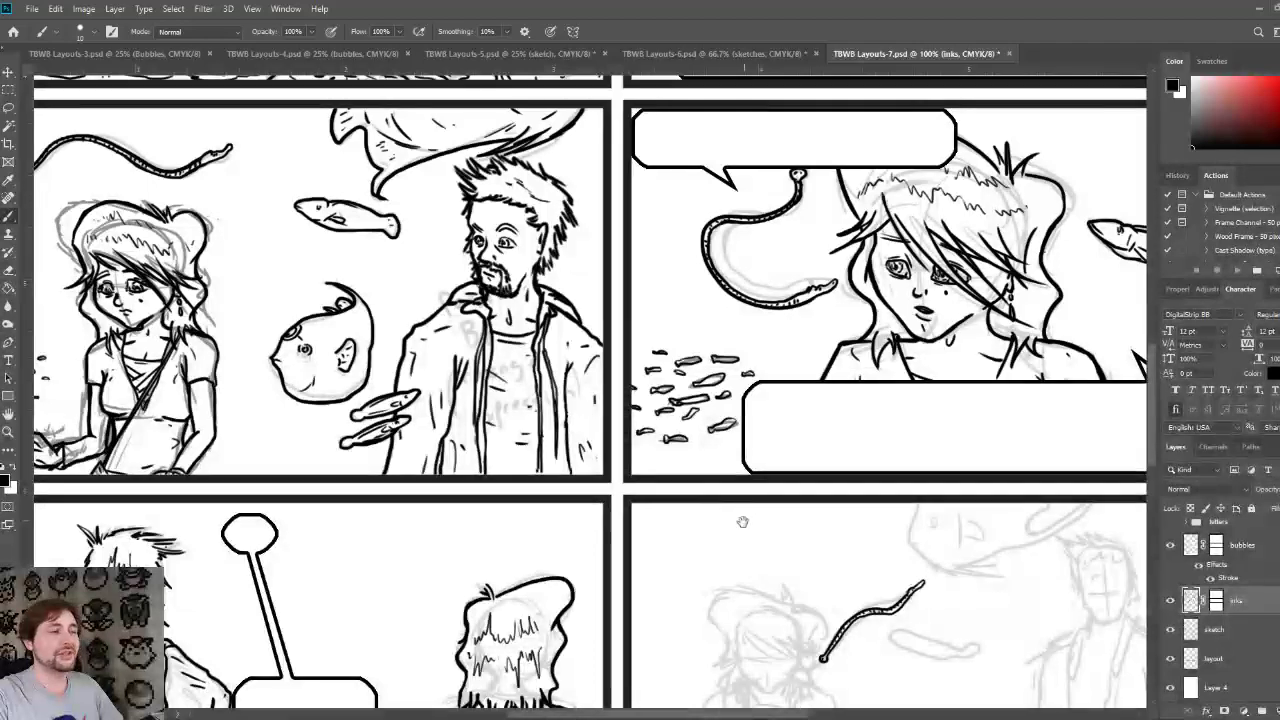
drag(726, 558, 513, 294)
drag(556, 512, 542, 508)
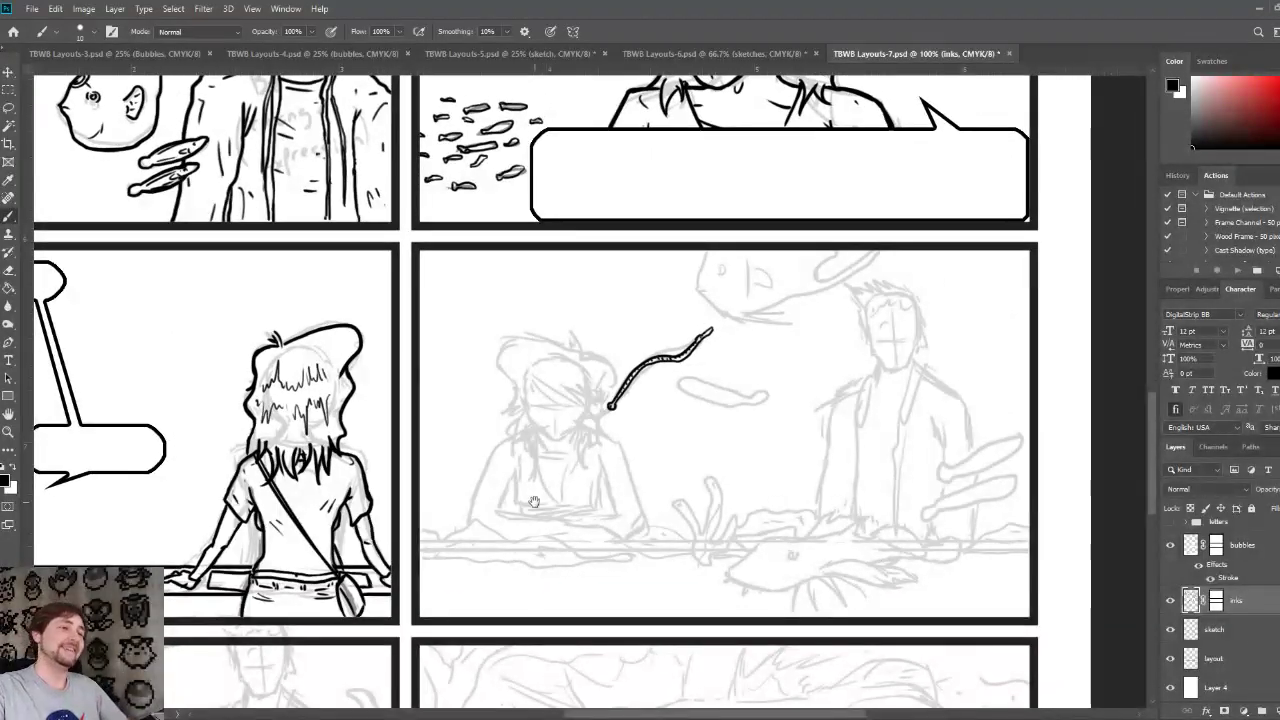
Step: Ink and thicken the curling shape rising from the counter
drag(723, 539, 659, 528)
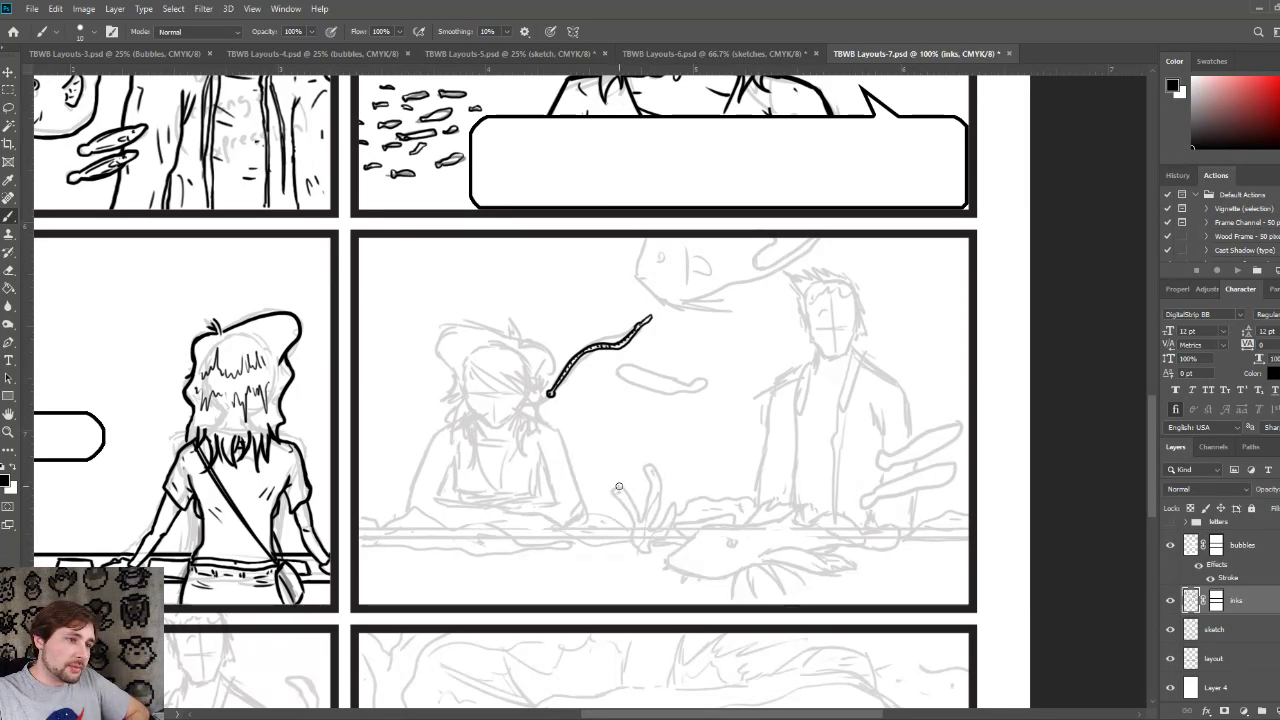
mouse_move(616, 496)
mouse_down()
mouse_move(636, 547)
mouse_move(674, 547)
mouse_up()
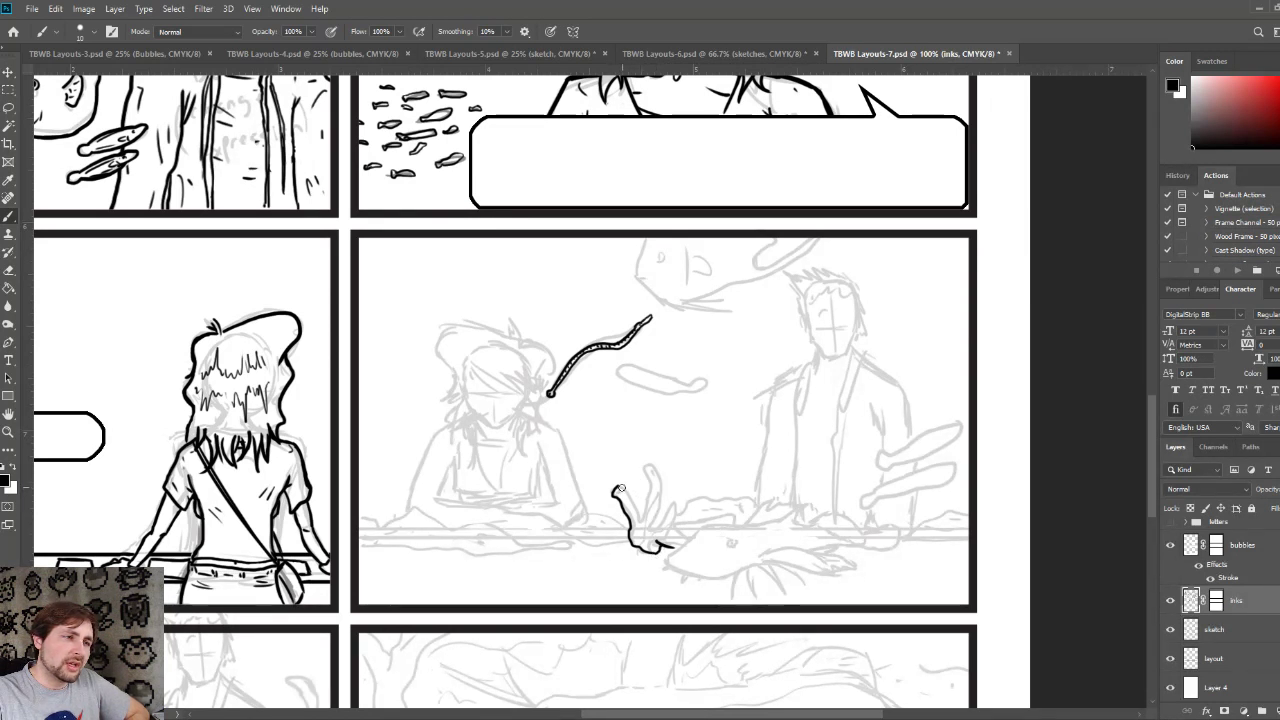
mouse_move(619, 487)
mouse_down()
mouse_move(645, 536)
mouse_move(646, 469)
mouse_move(662, 478)
mouse_move(653, 526)
mouse_move(674, 498)
mouse_up()
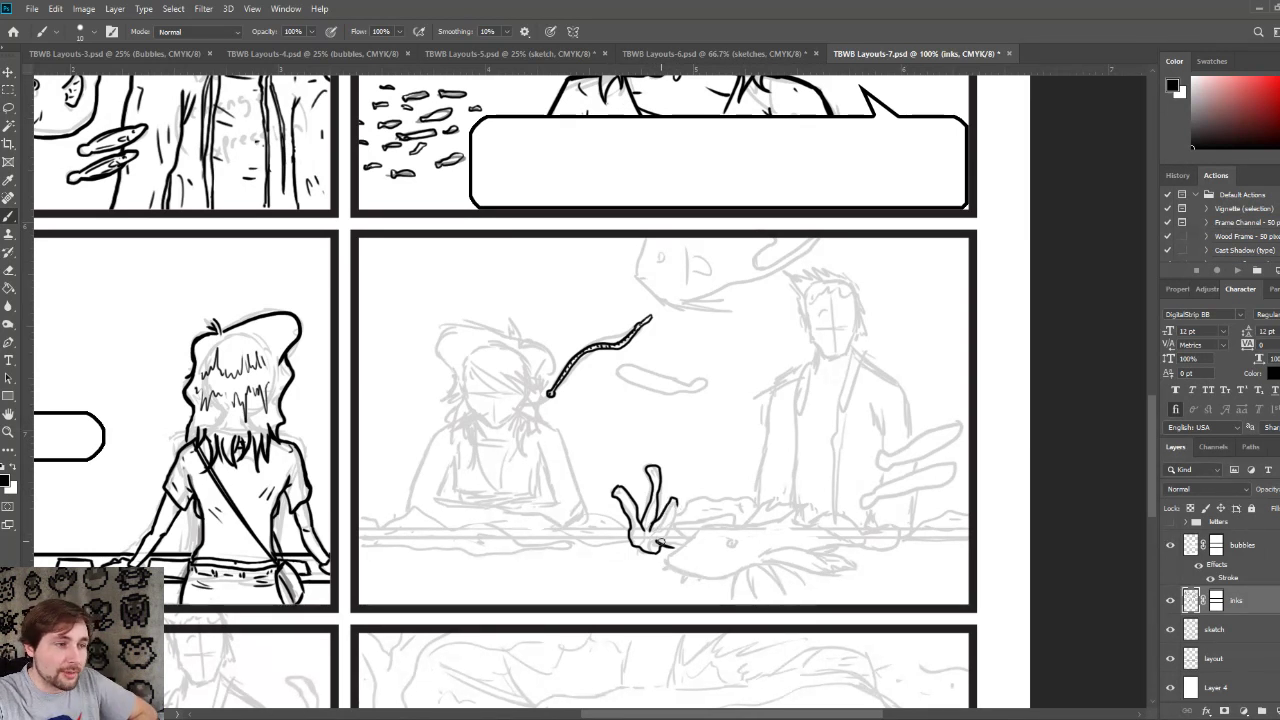
Step: Outline the clawed hand's bottom edge and hatch its base and fingers near the table edge
drag(652, 546, 690, 528)
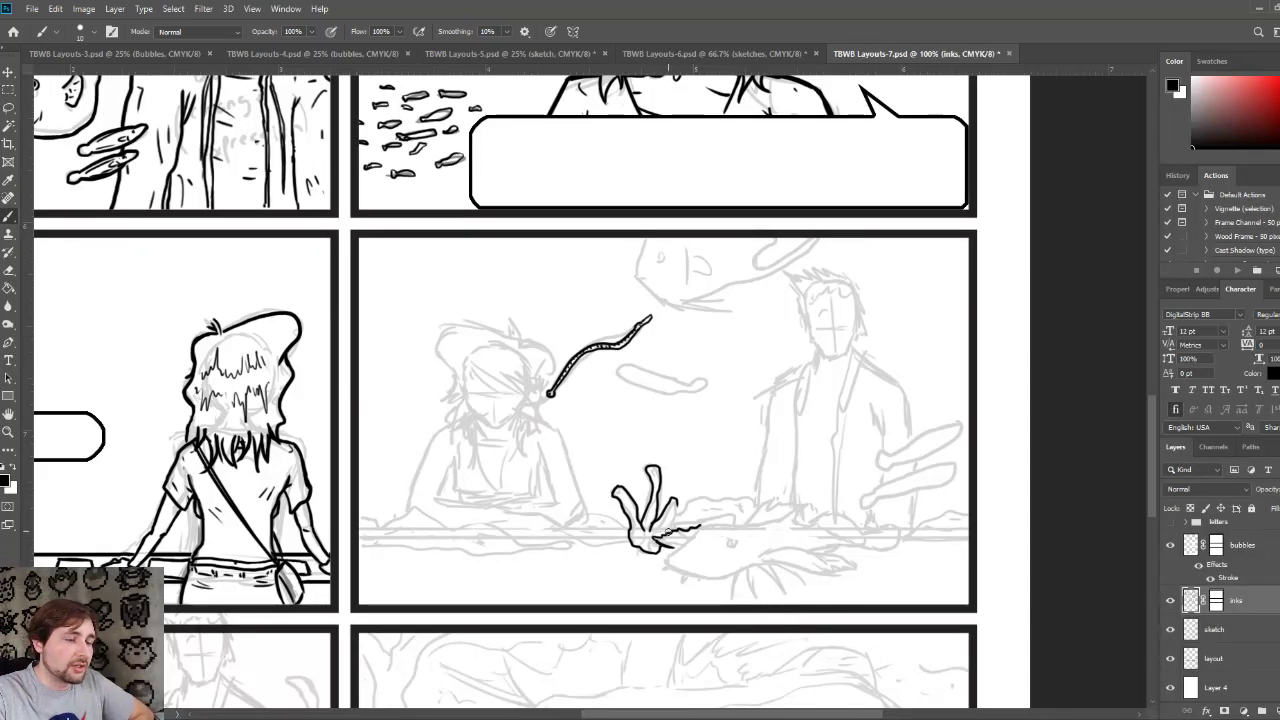
mouse_move(657, 546)
mouse_down()
mouse_move(692, 526)
mouse_move(682, 532)
mouse_up()
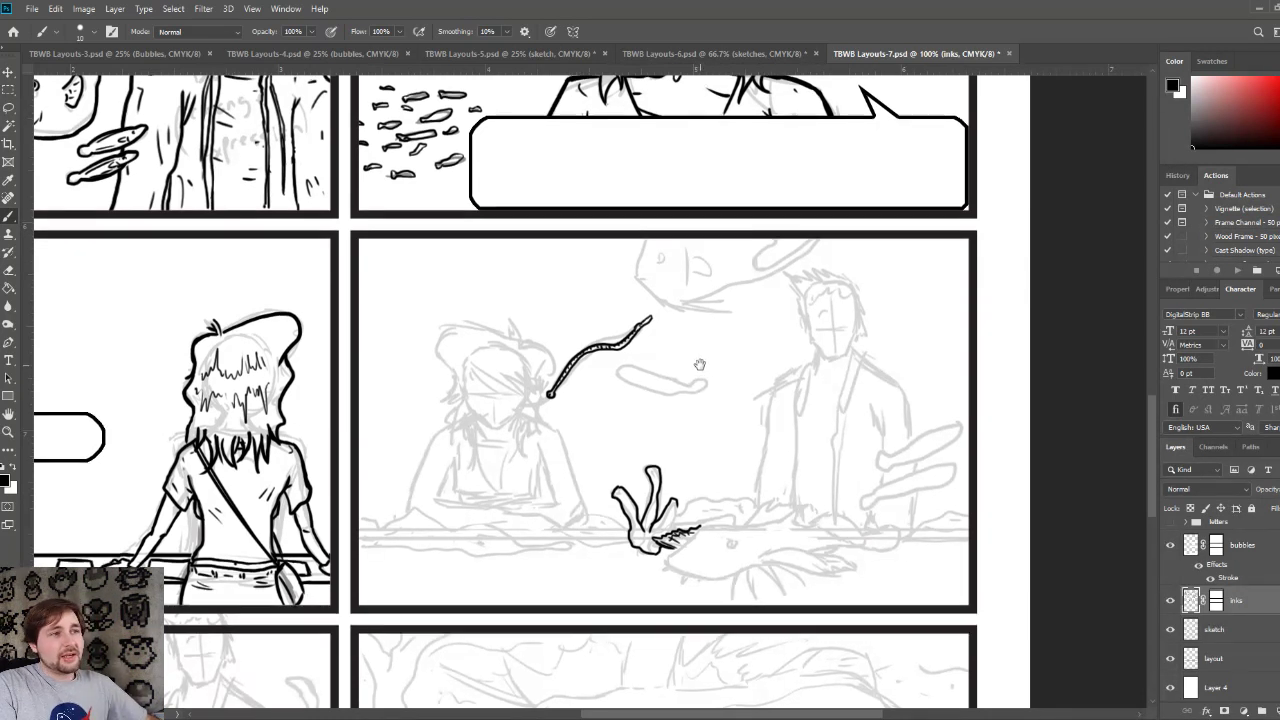
mouse_move(706, 370)
mouse_down()
mouse_move(686, 403)
mouse_move(745, 515)
mouse_move(670, 355)
mouse_up()
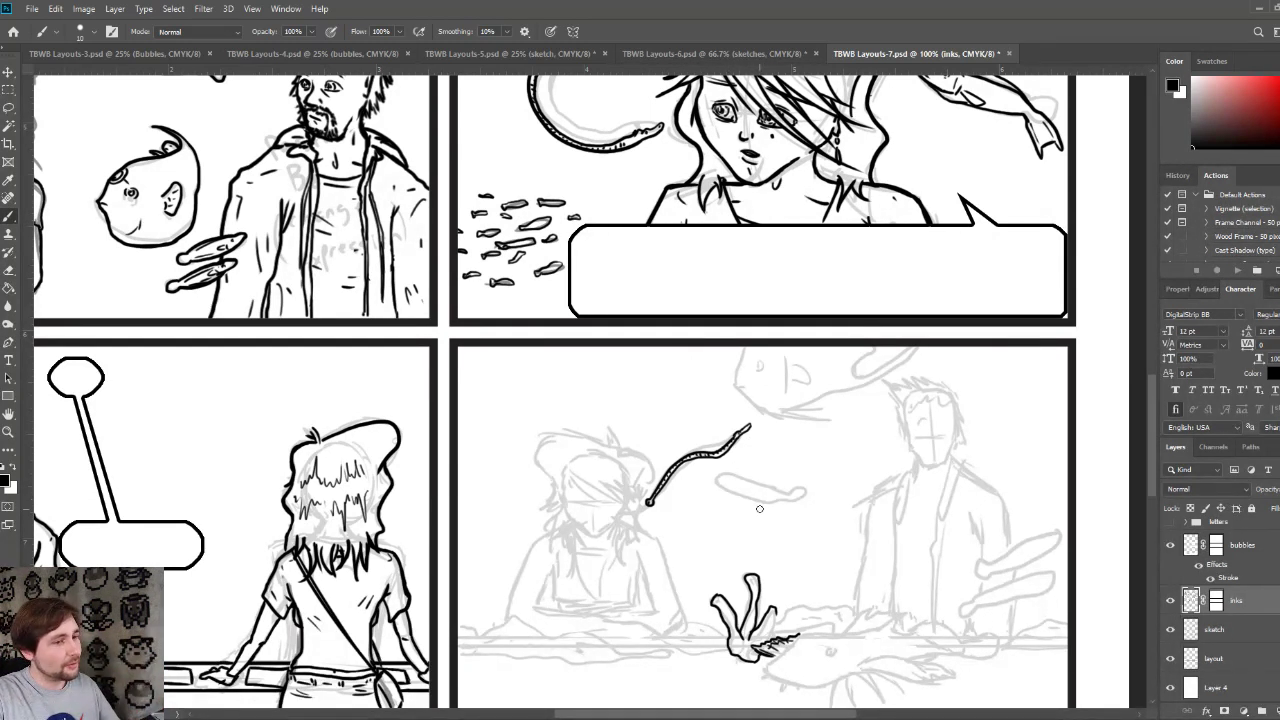
drag(773, 542, 745, 459)
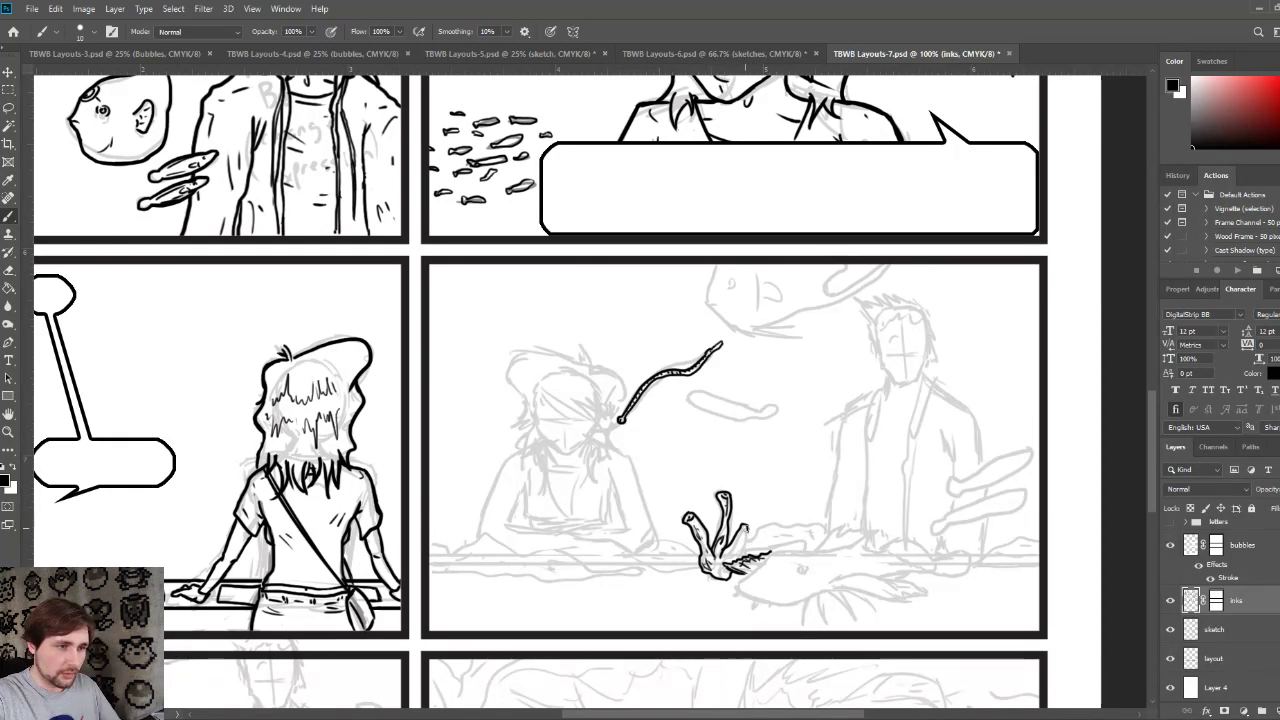
mouse_move(747, 530)
mouse_down()
mouse_move(735, 562)
mouse_move(713, 573)
mouse_up()
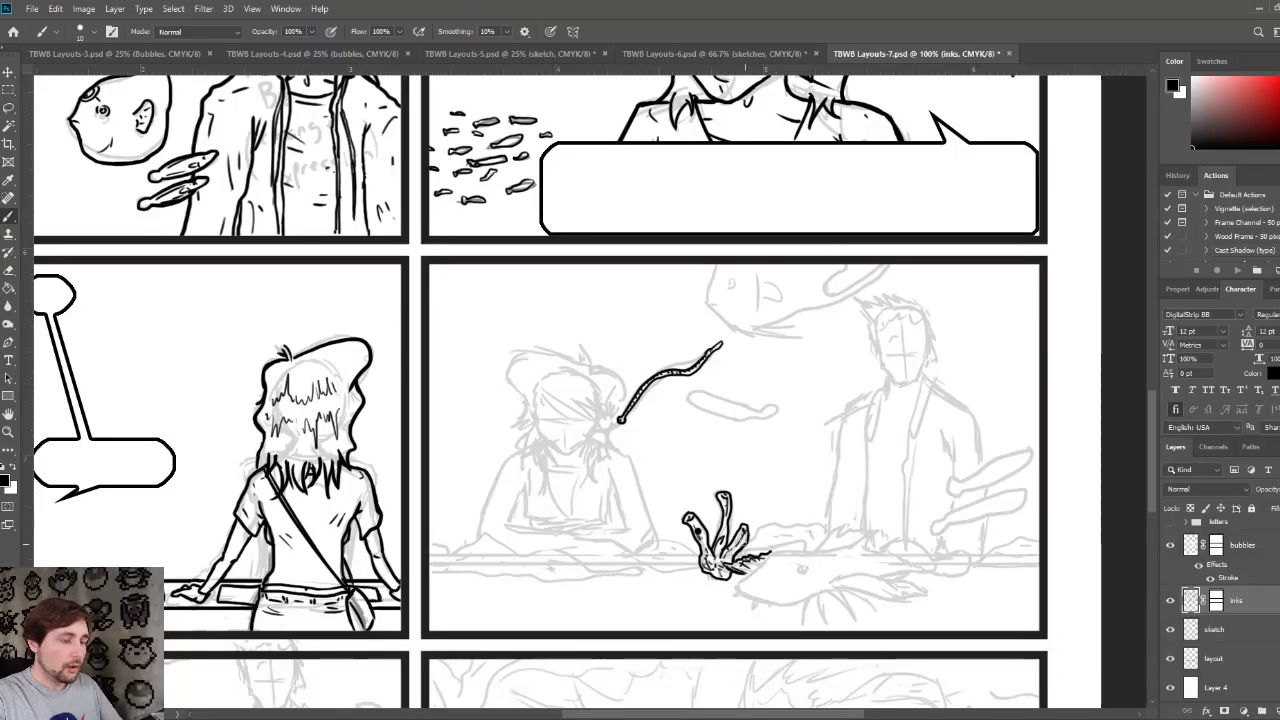
key(z)
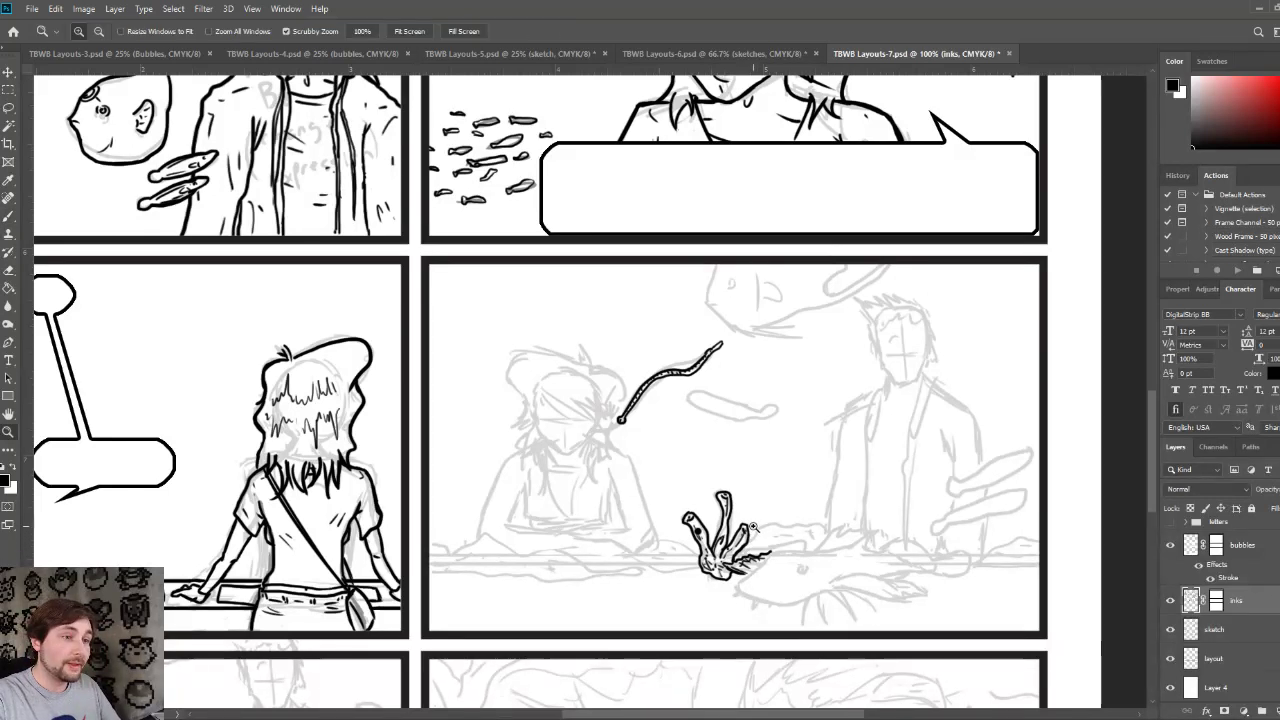
key(b)
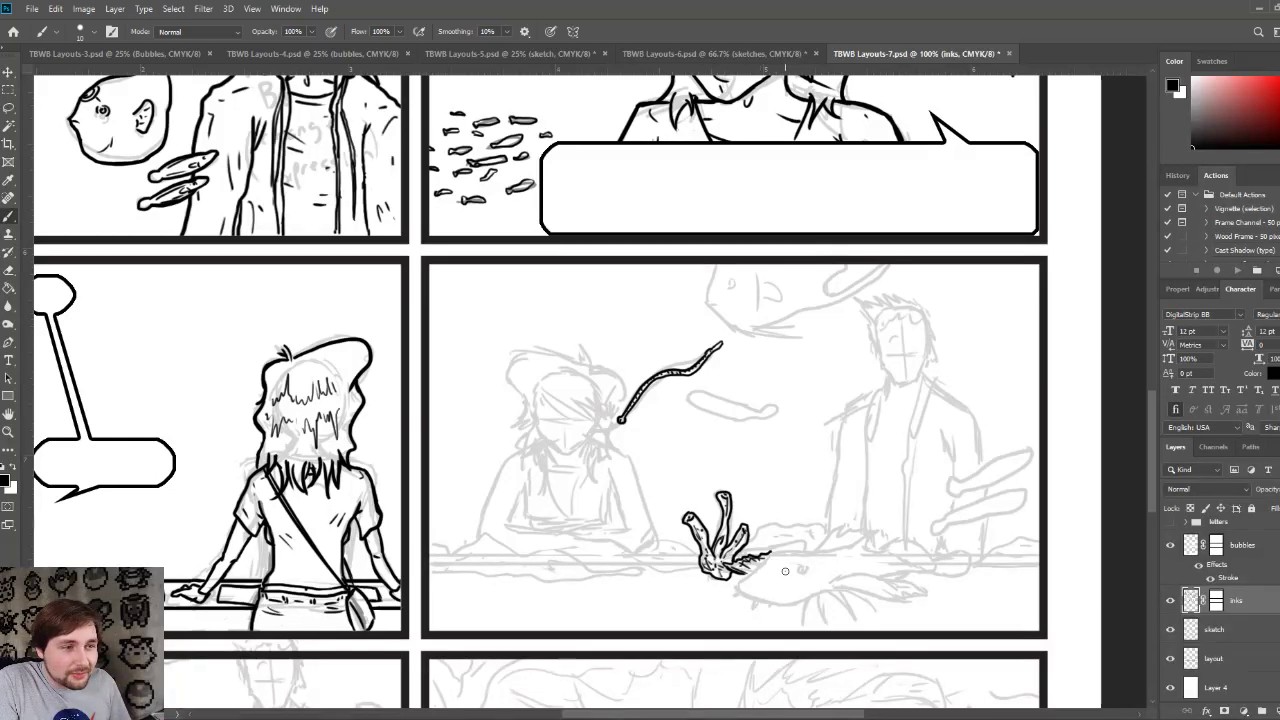
drag(786, 574, 800, 564)
scroll(807, 503, up, 10)
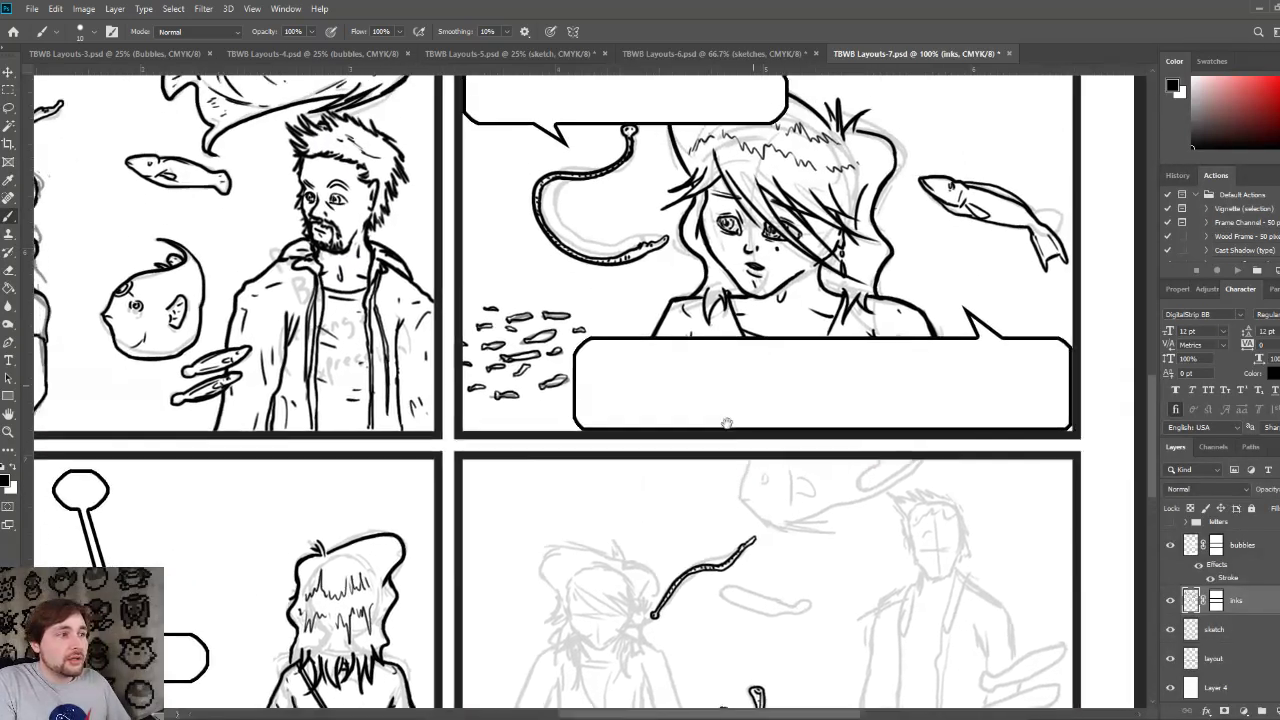
scroll(750, 351, up, 8)
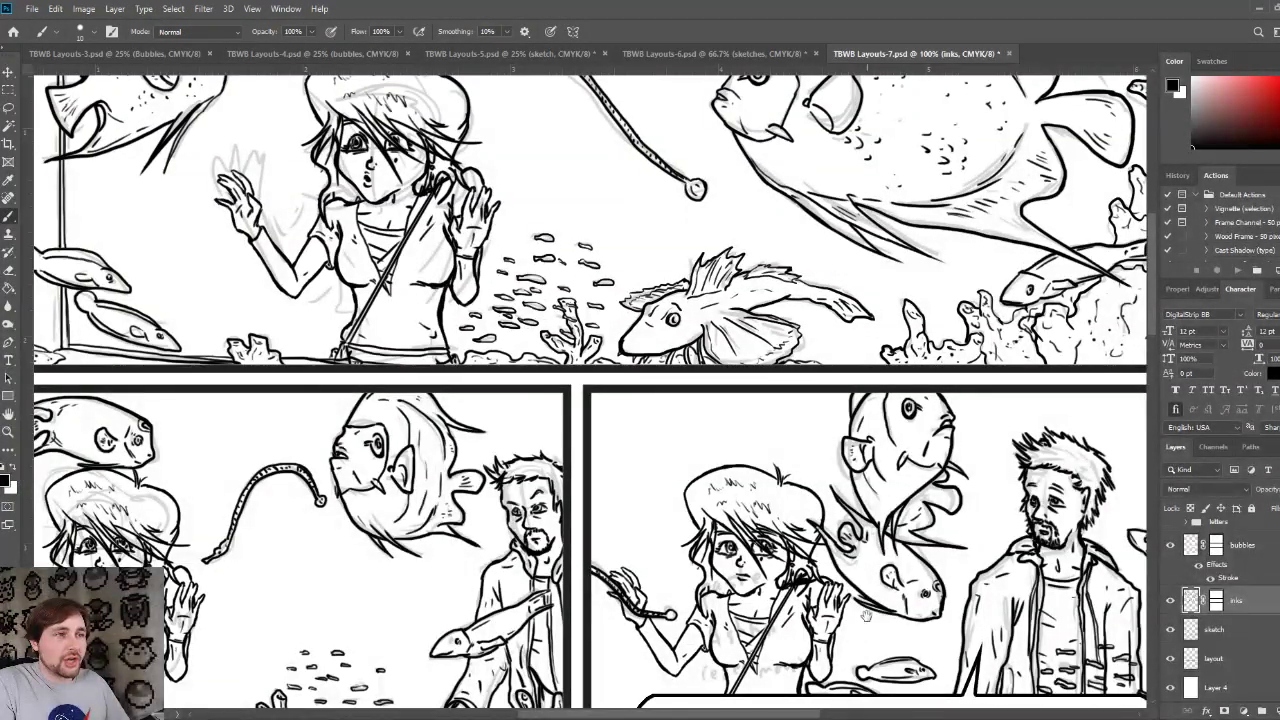
scroll(855, 598, down, 1)
scroll(855, 598, down, 15)
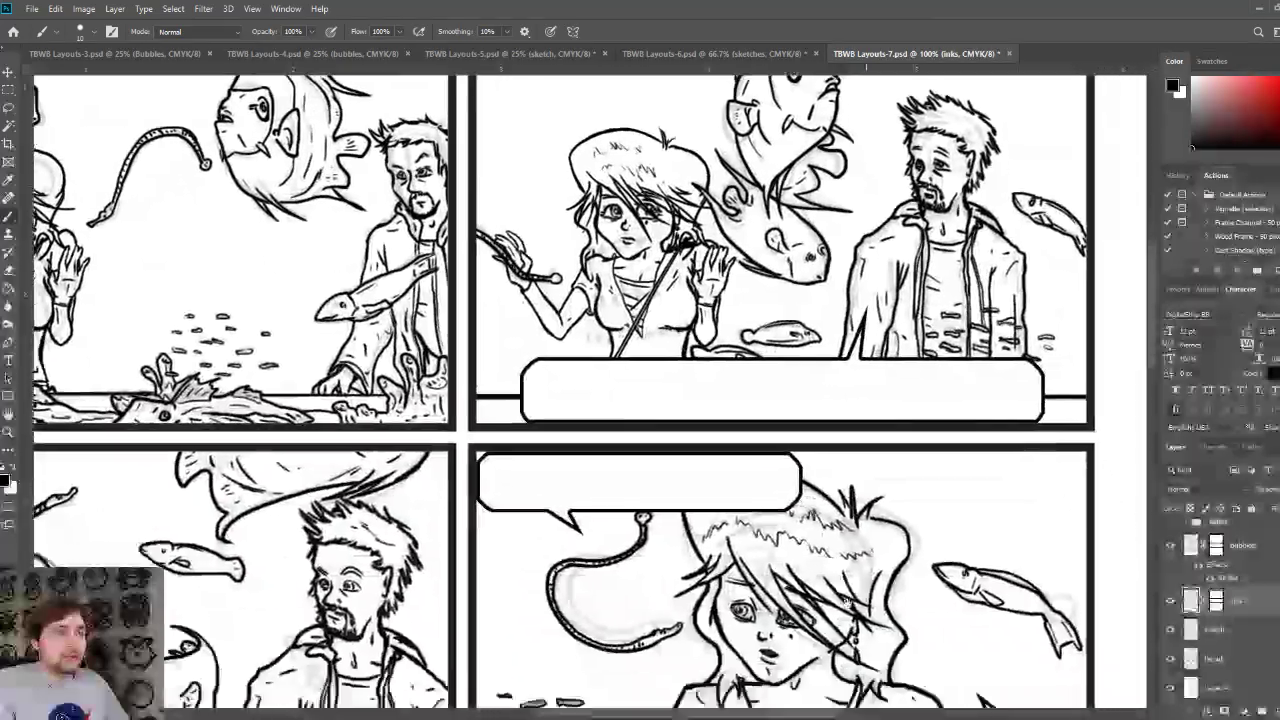
scroll(865, 388, down, 4)
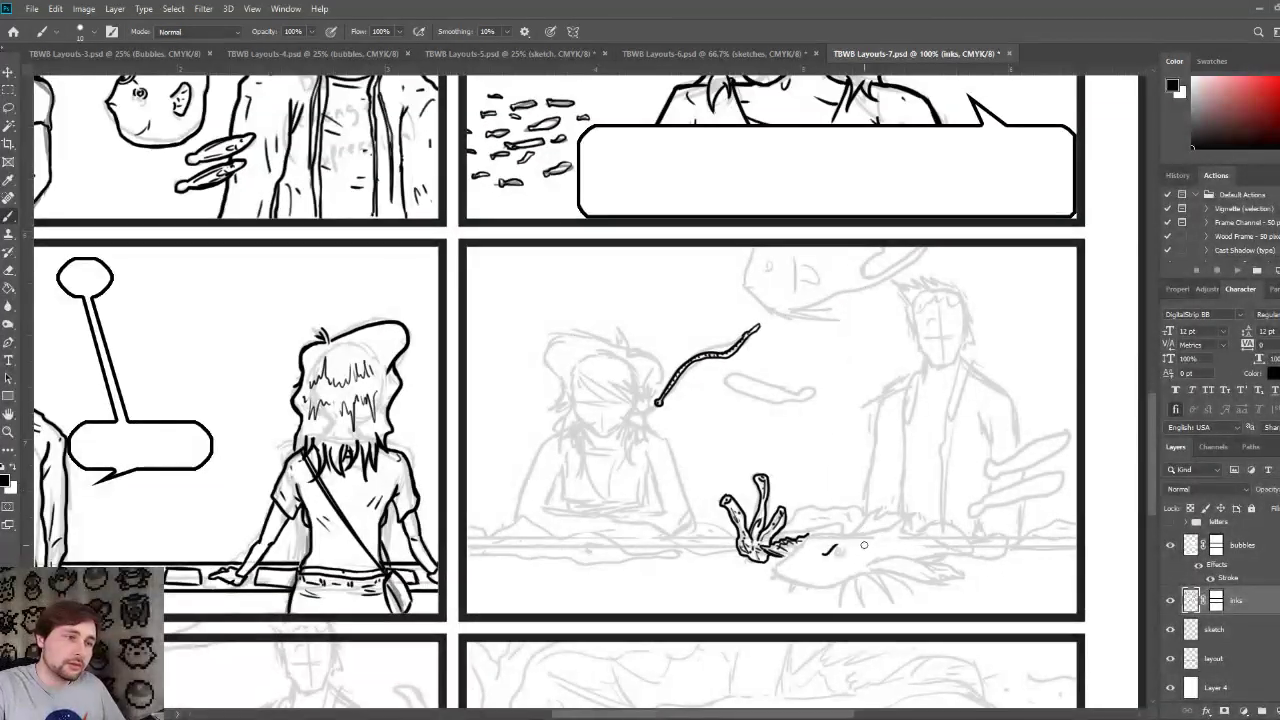
Step: Ink the arch over the creature's head, the curve beneath it and strokes along its tail
drag(843, 544, 850, 556)
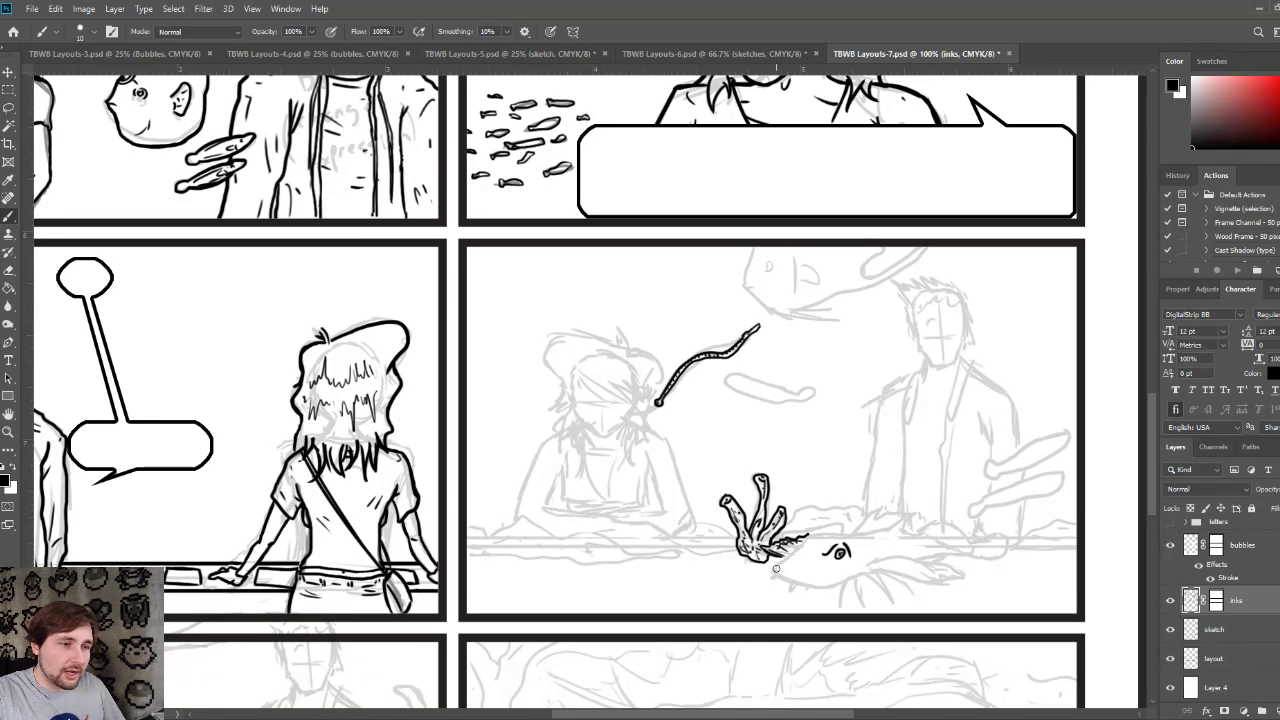
mouse_move(779, 573)
mouse_down()
mouse_move(938, 576)
mouse_move(865, 564)
mouse_move(904, 556)
mouse_move(977, 576)
mouse_move(927, 594)
mouse_move(978, 570)
mouse_up()
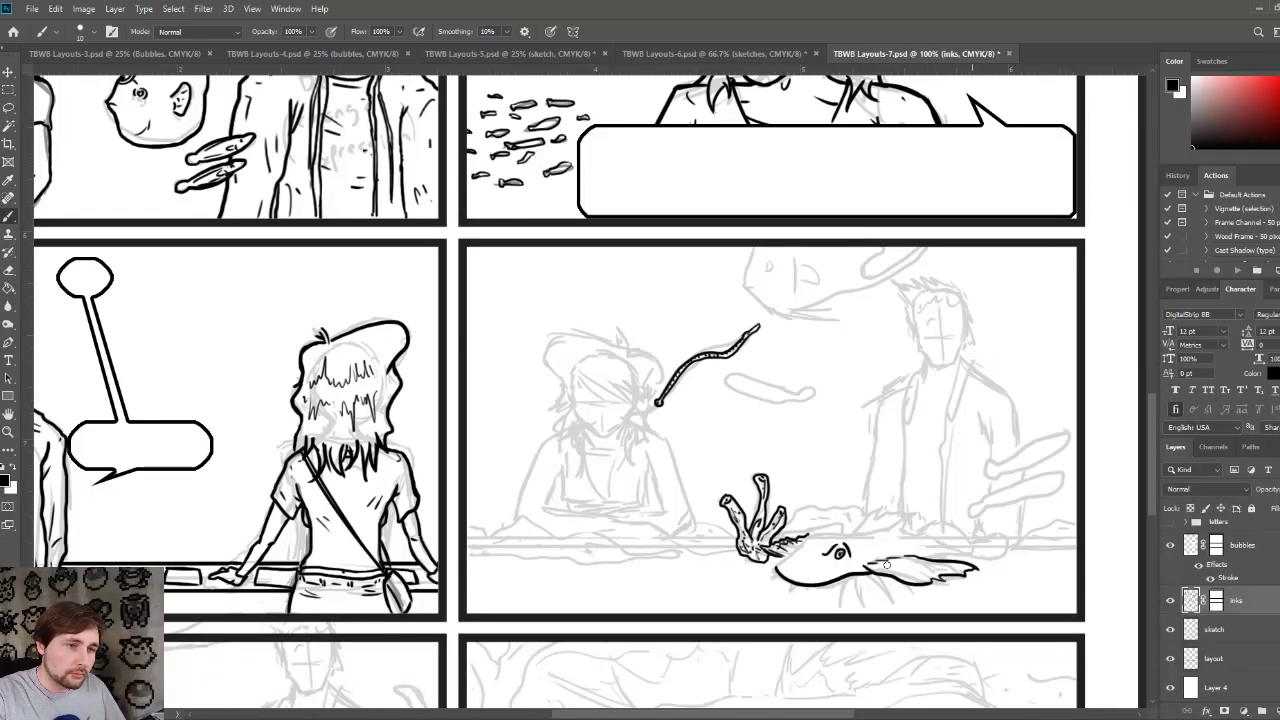
mouse_move(872, 566)
mouse_down()
mouse_move(938, 580)
mouse_move(914, 566)
mouse_move(940, 566)
mouse_move(922, 577)
mouse_move(966, 565)
mouse_up()
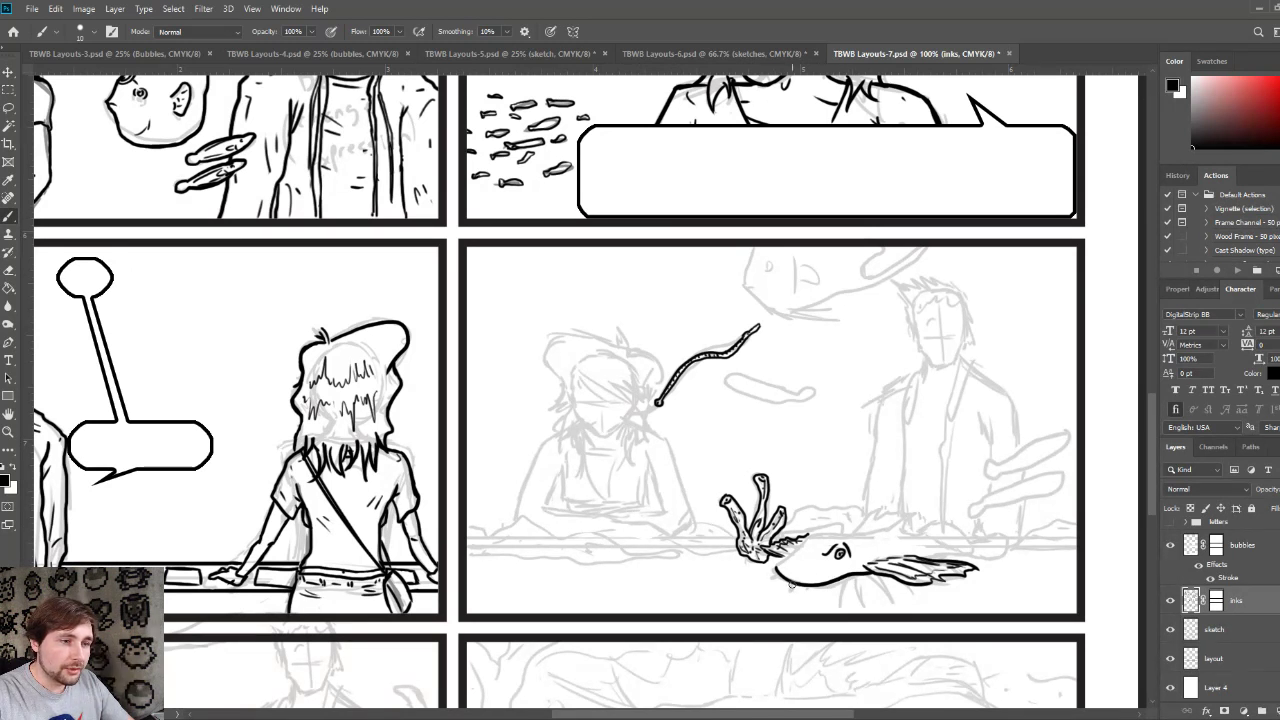
Step: Add small teeth under the fish's mouth and spikes under its belly
mouse_move(792, 582)
mouse_down()
mouse_move(806, 596)
mouse_move(780, 588)
mouse_up()
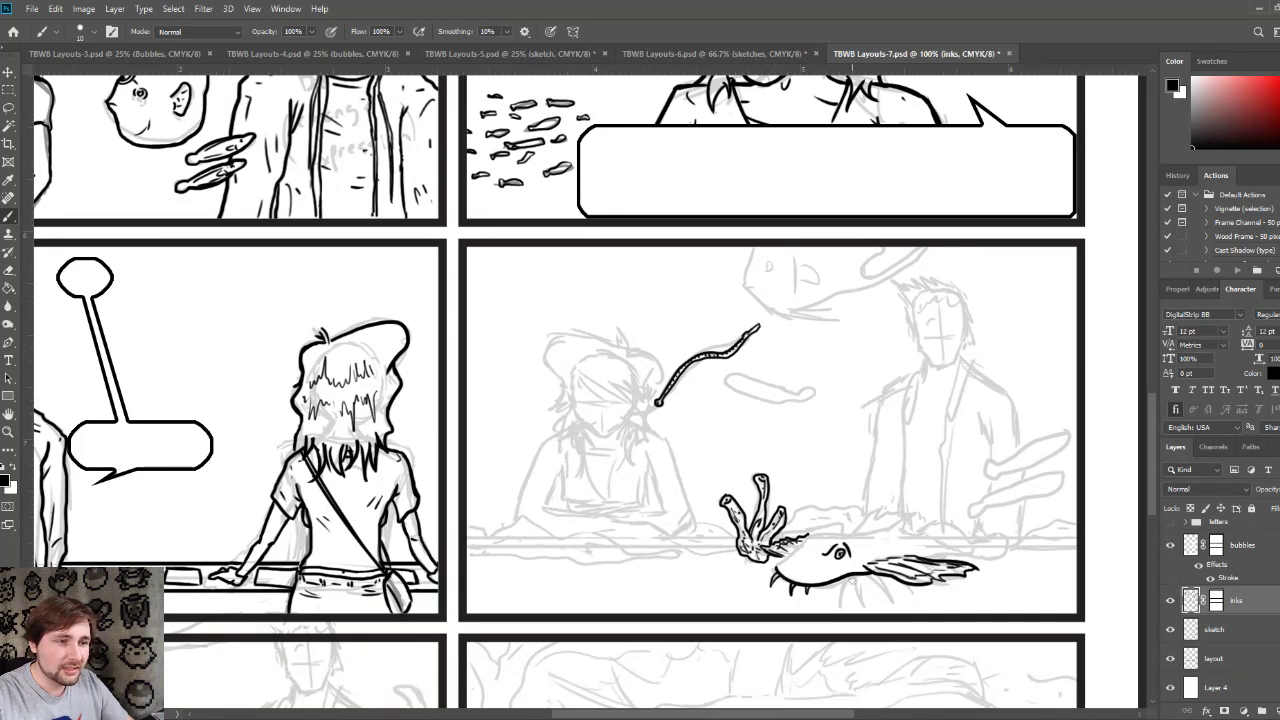
drag(836, 582, 841, 606)
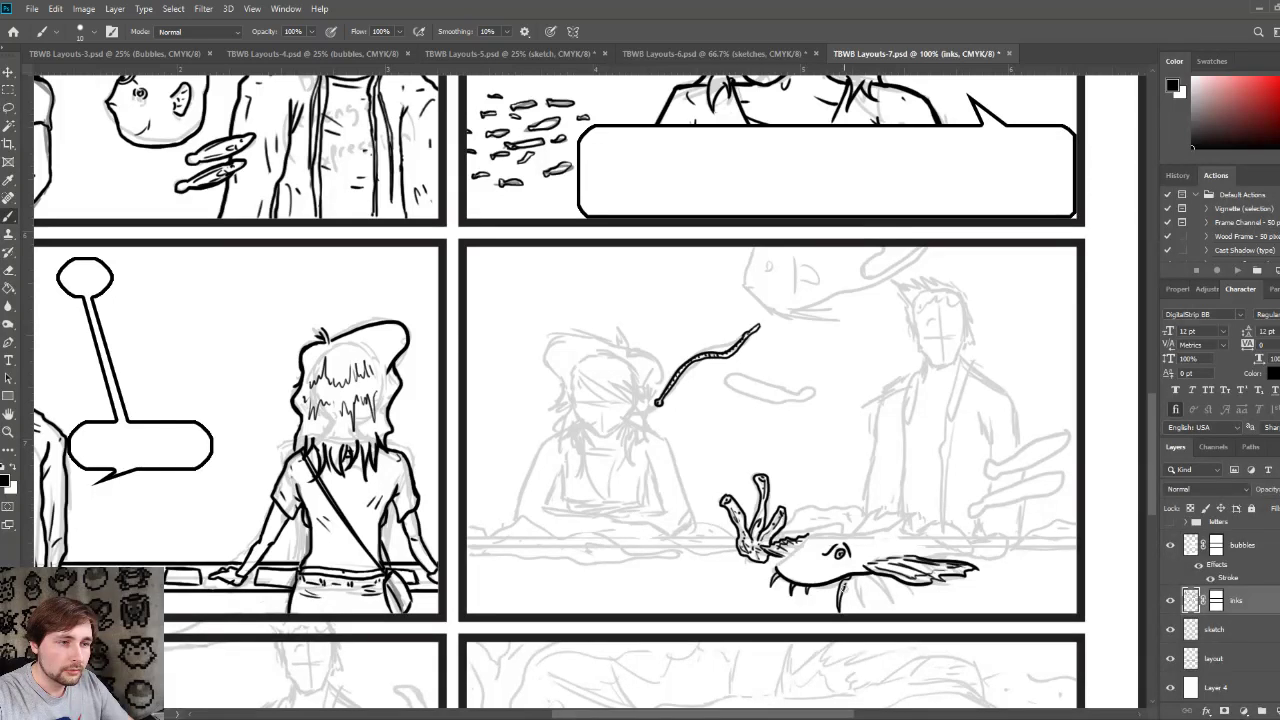
mouse_move(852, 574)
mouse_down()
mouse_move(867, 612)
mouse_move(854, 572)
mouse_move(864, 580)
mouse_up()
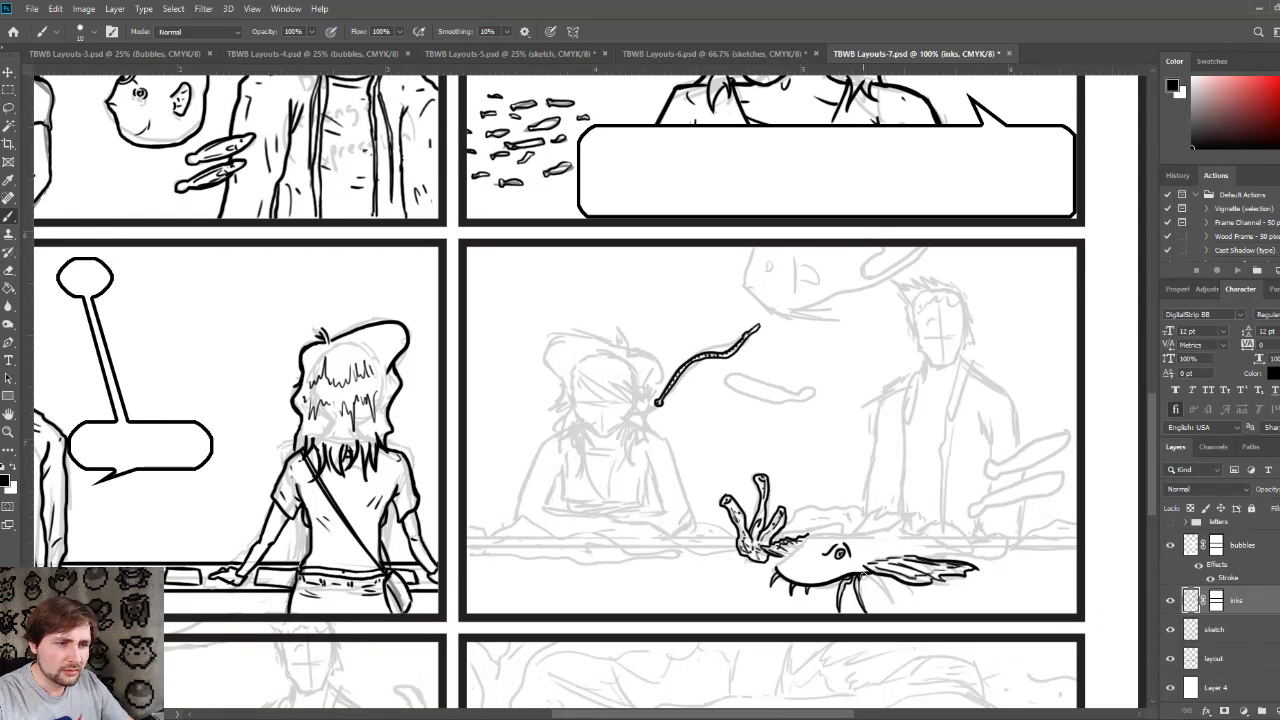
Step: Add a last belly spike, ink the head contour from mouth past the eye, and add spiky back fins
drag(862, 572, 900, 606)
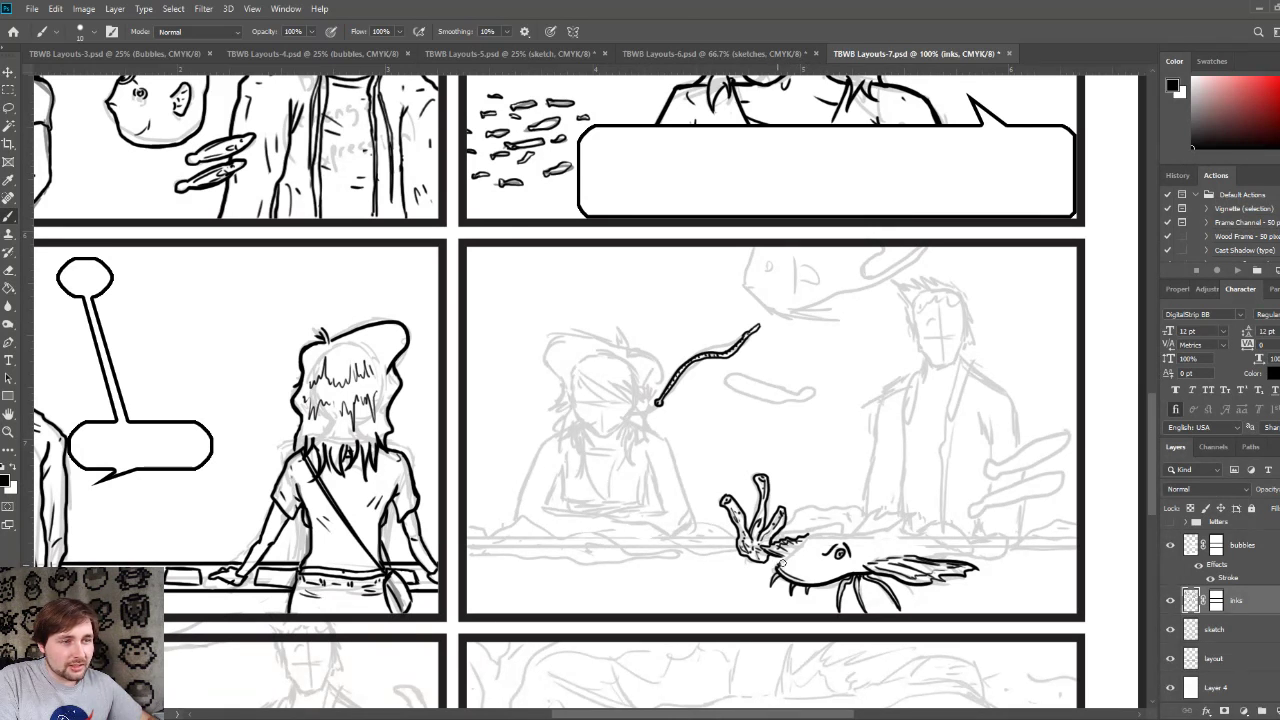
drag(776, 564, 830, 539)
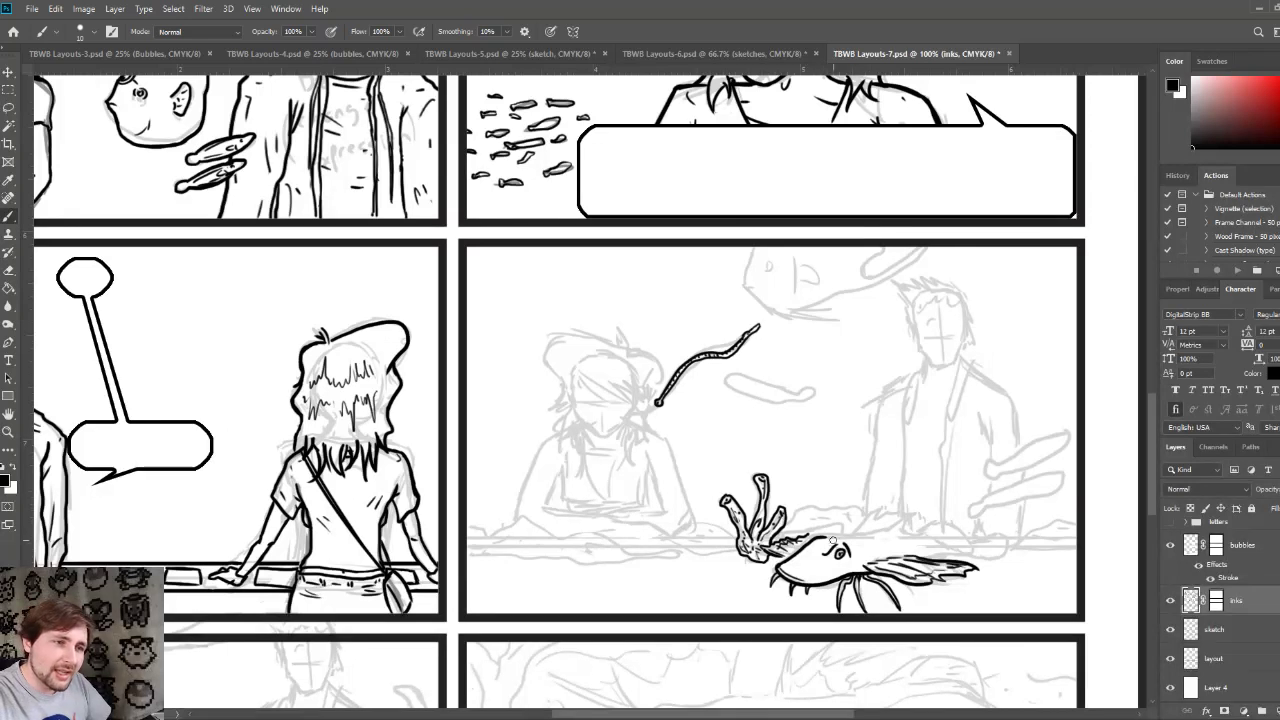
drag(818, 540, 855, 535)
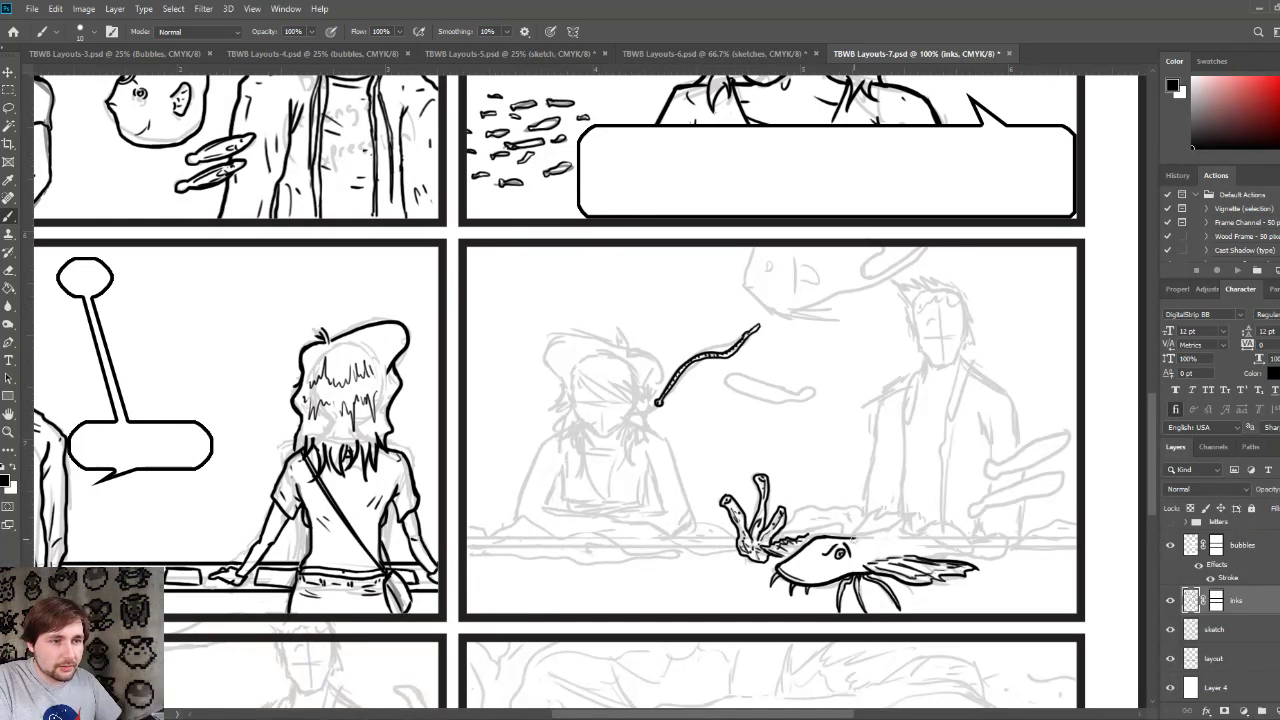
mouse_move(852, 538)
mouse_down()
mouse_move(897, 512)
mouse_move(926, 530)
mouse_up()
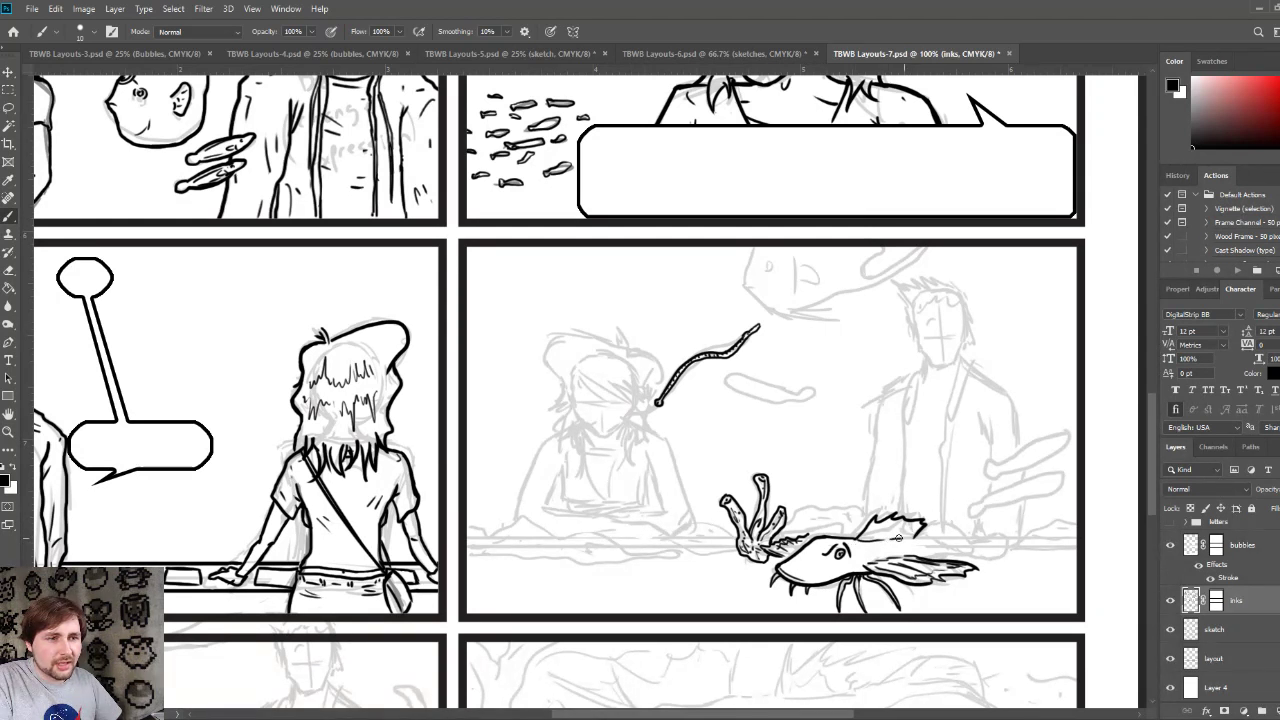
mouse_move(872, 522)
mouse_down()
mouse_move(896, 538)
mouse_move(925, 527)
mouse_move(898, 549)
mouse_move(935, 549)
mouse_up()
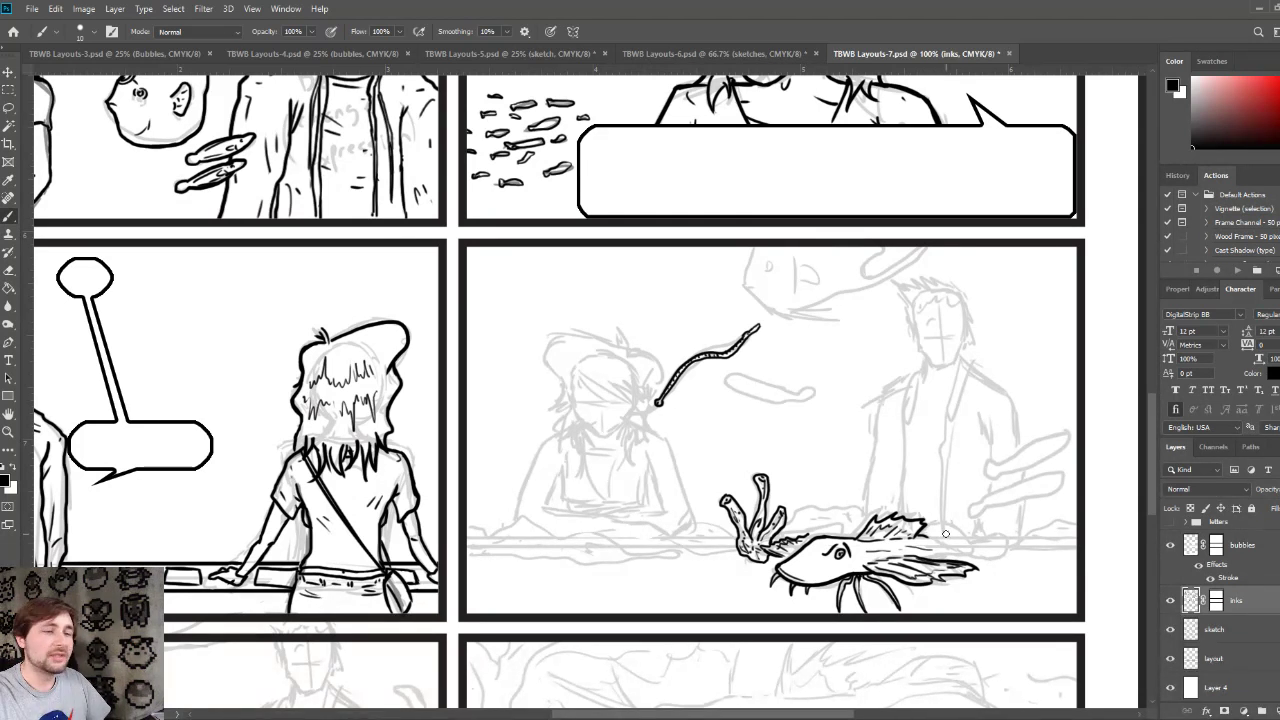
drag(970, 551, 920, 518)
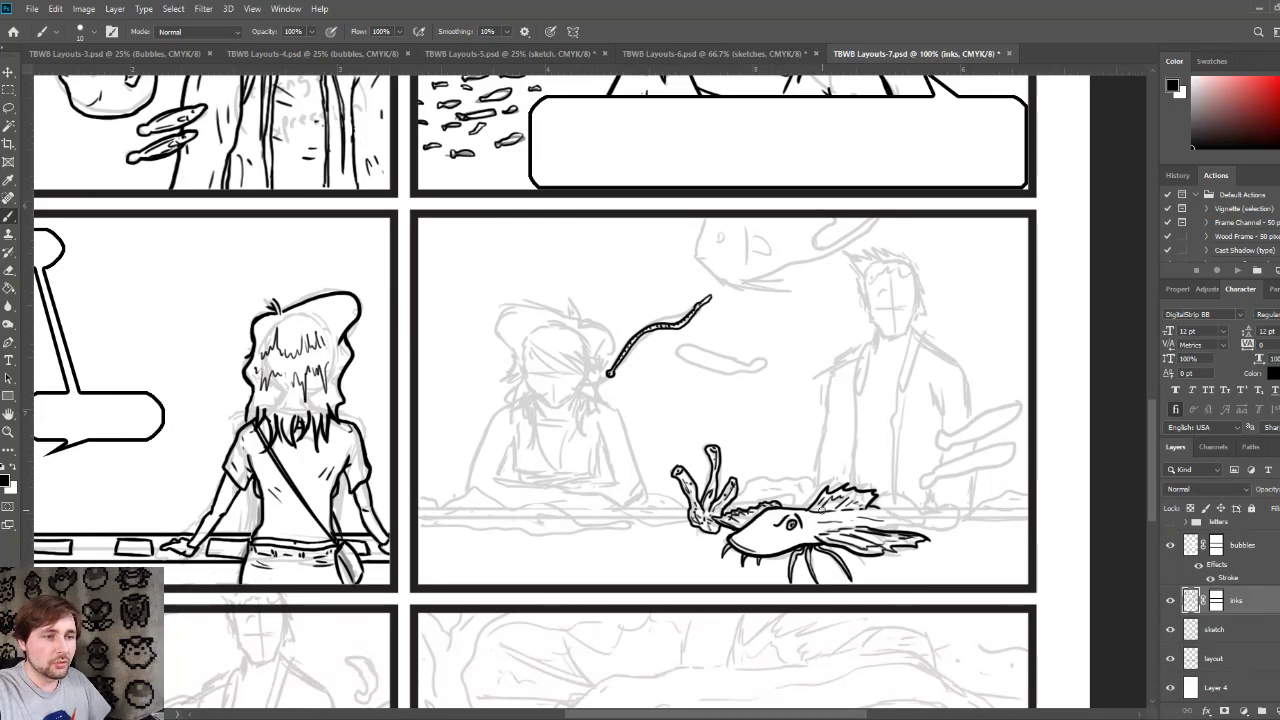
scroll(700, 380, up, 10)
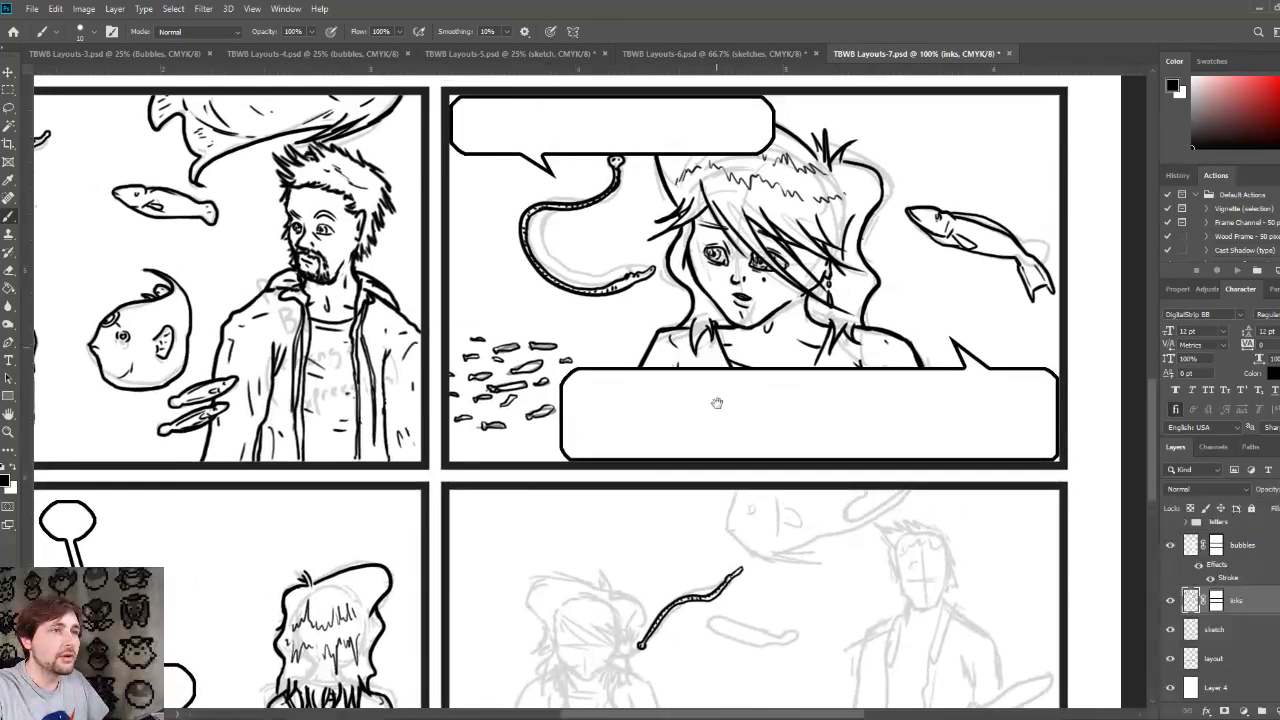
scroll(722, 632, up, 8)
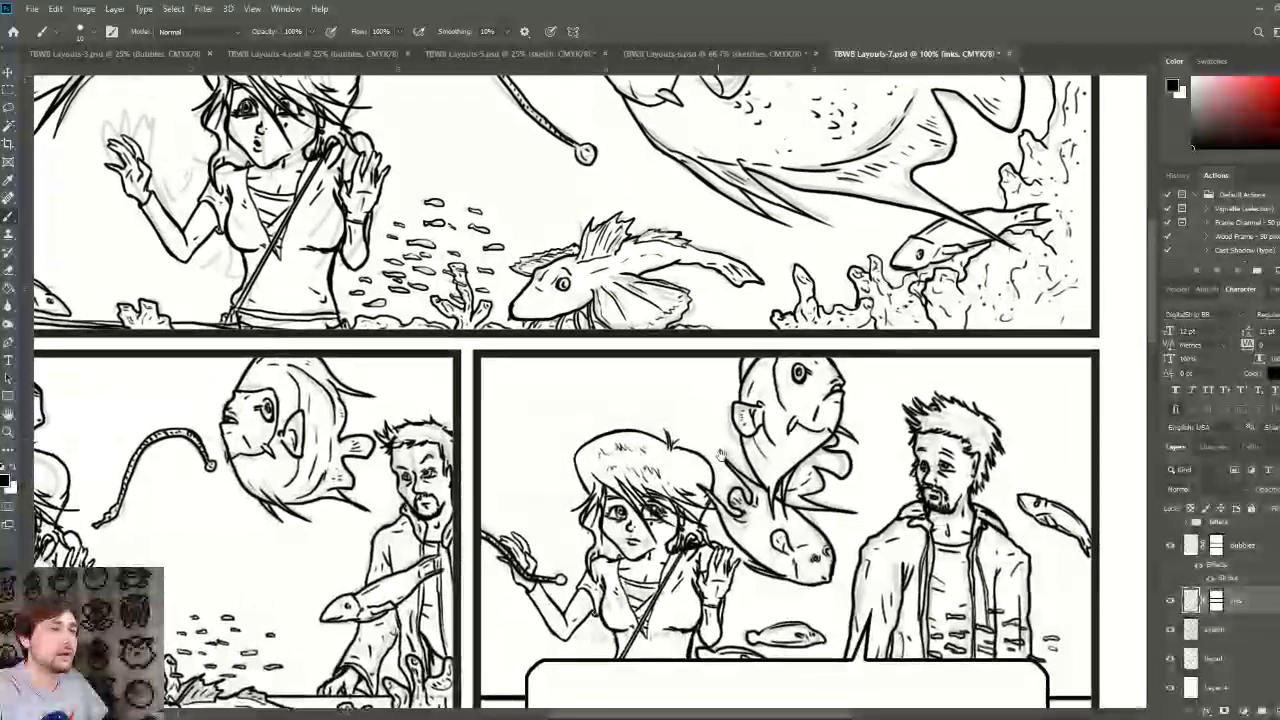
scroll(745, 572, down, 1)
scroll(745, 572, down, 8)
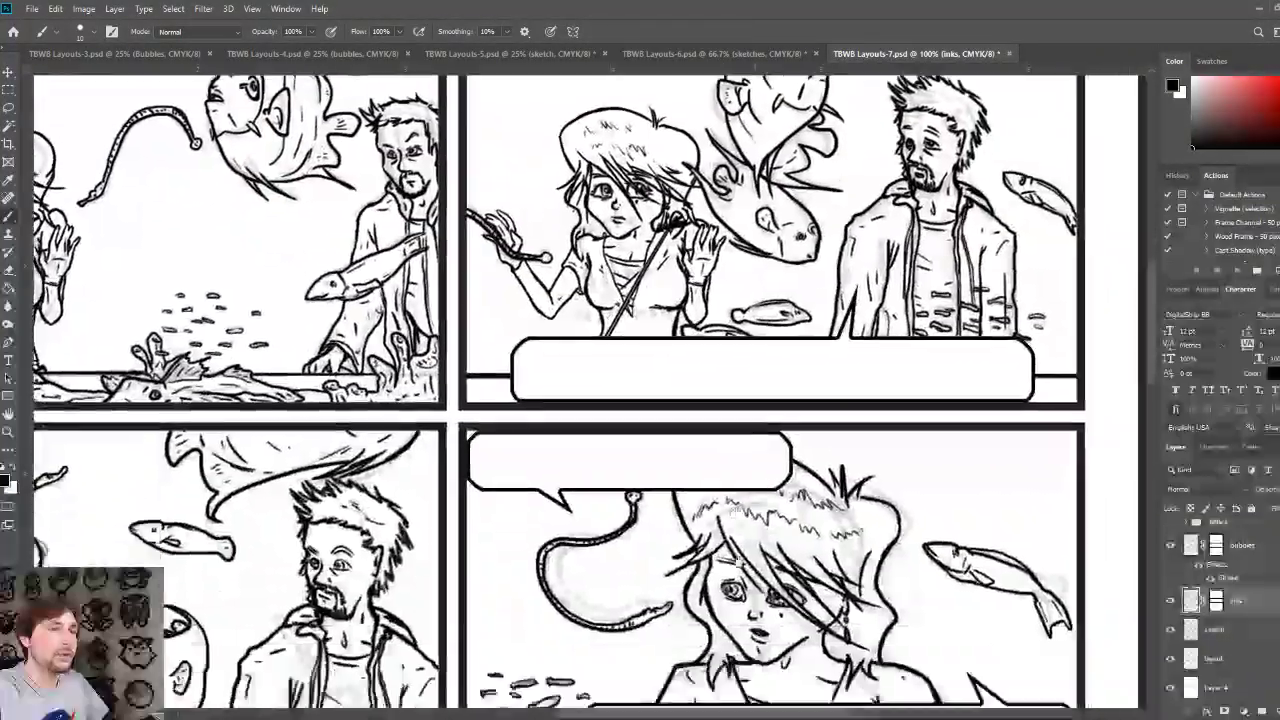
scroll(733, 356, down, 6)
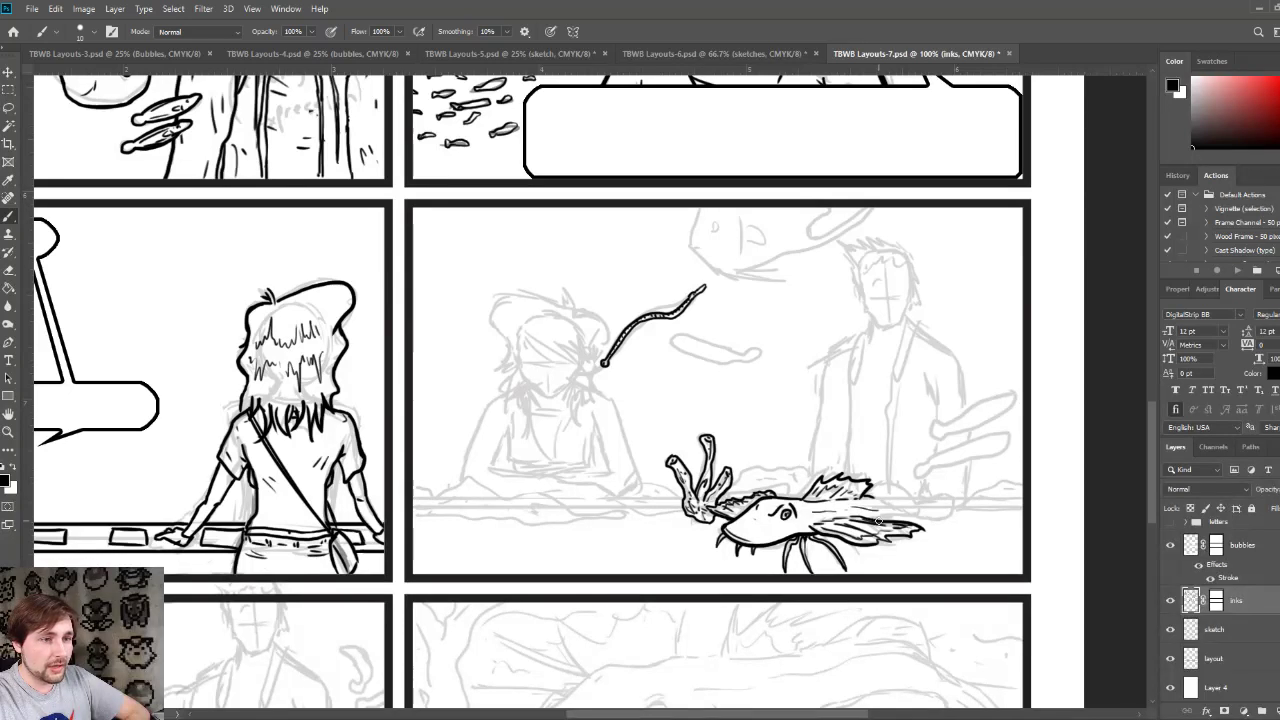
mouse_move(884, 520)
mouse_down()
mouse_move(949, 520)
mouse_move(955, 505)
mouse_move(875, 497)
mouse_move(912, 498)
mouse_move(878, 499)
mouse_move(913, 510)
mouse_up()
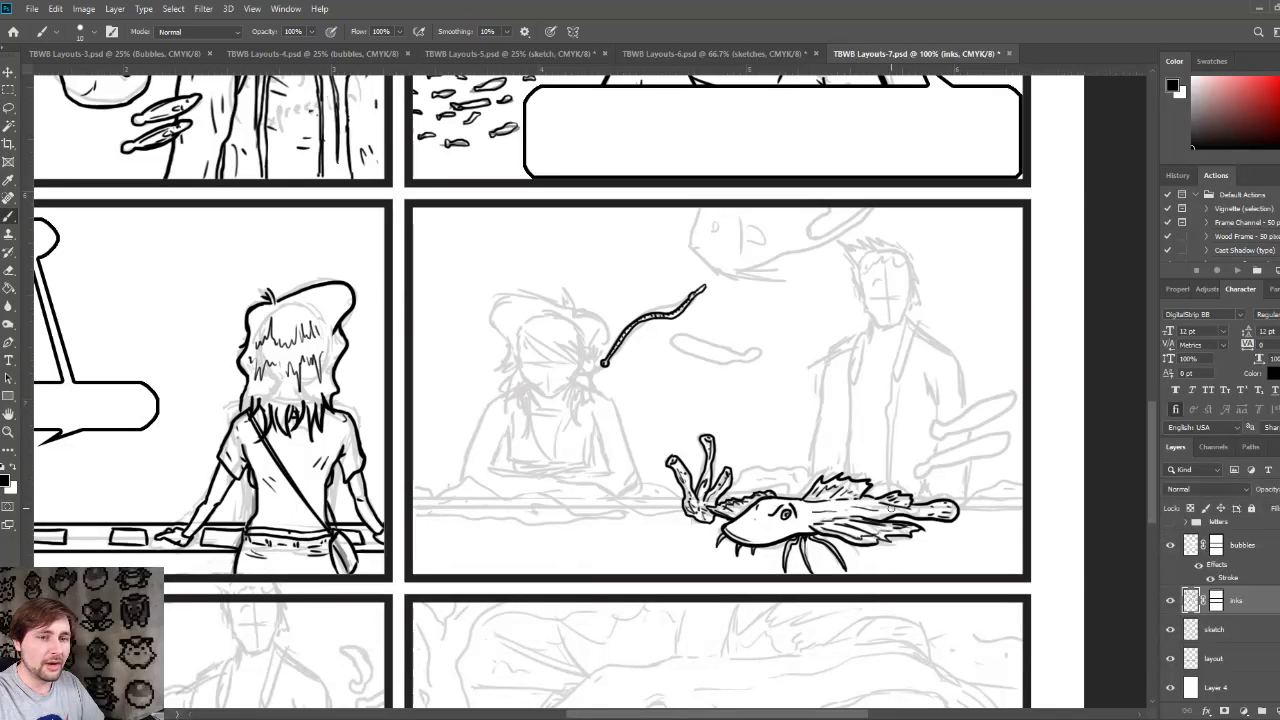
scroll(790, 480, right, 3)
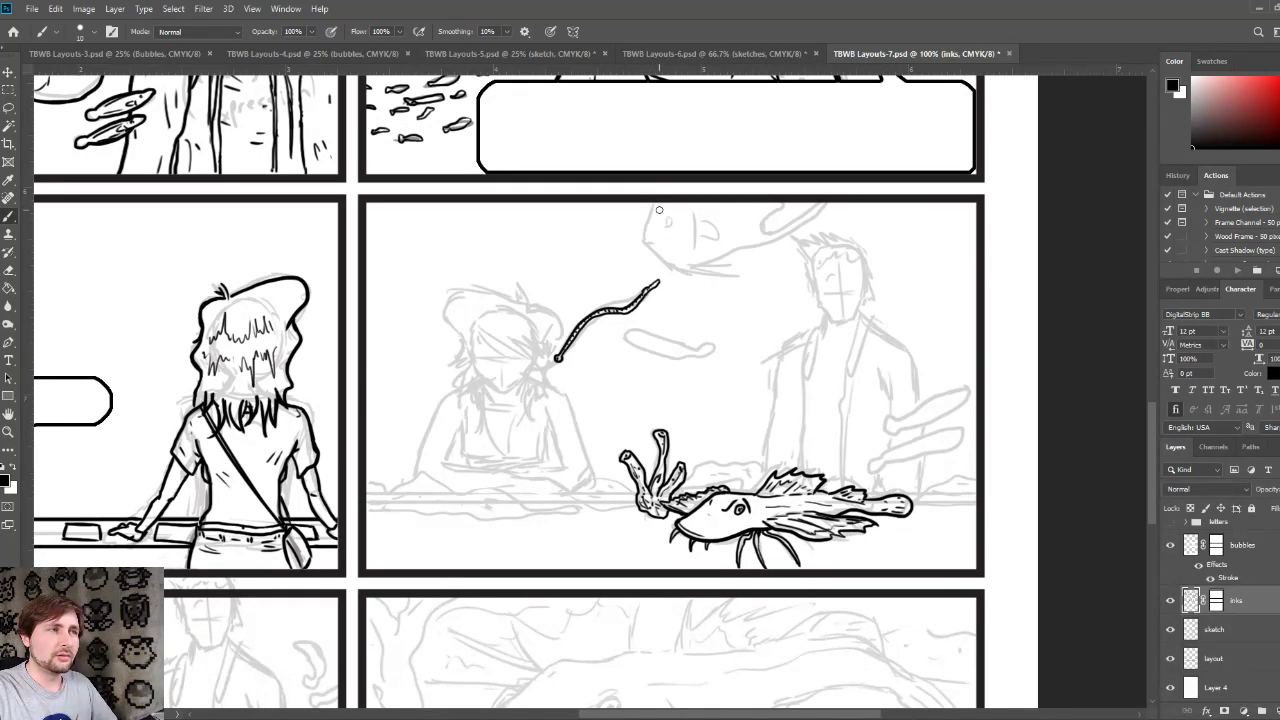
drag(685, 215, 712, 287)
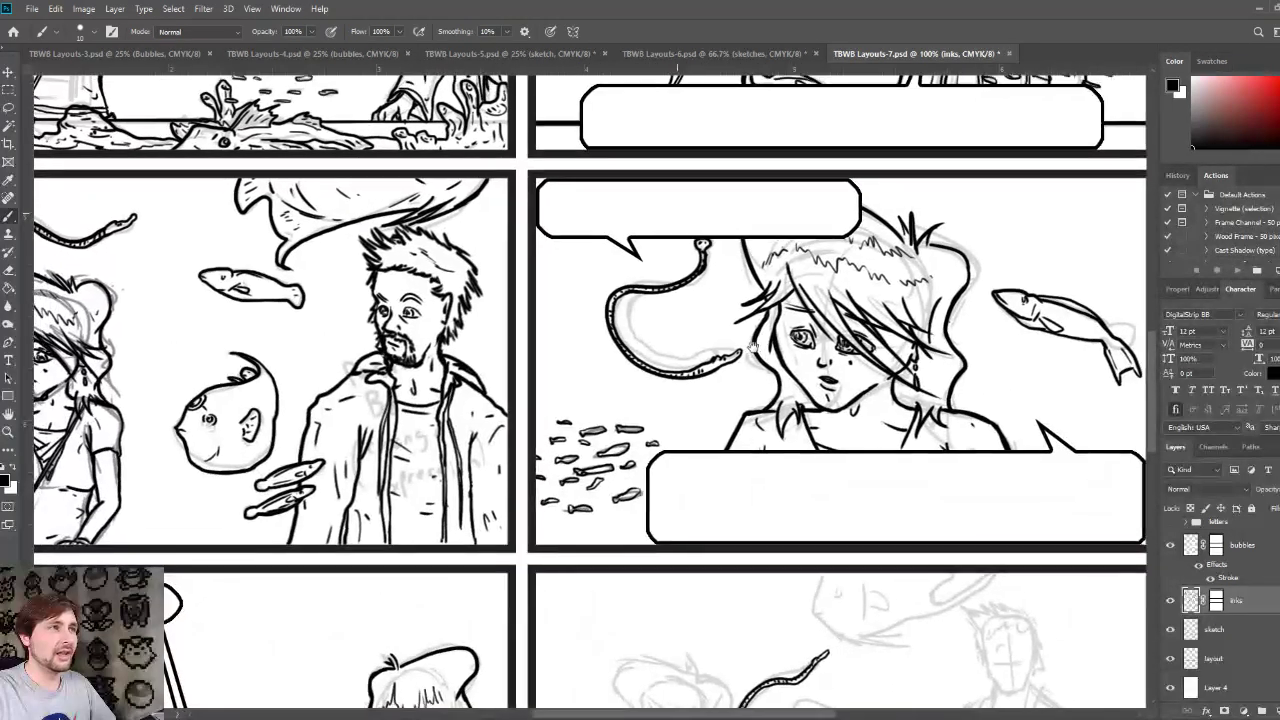
scroll(708, 418, down, 1)
scroll(720, 460, up, 5)
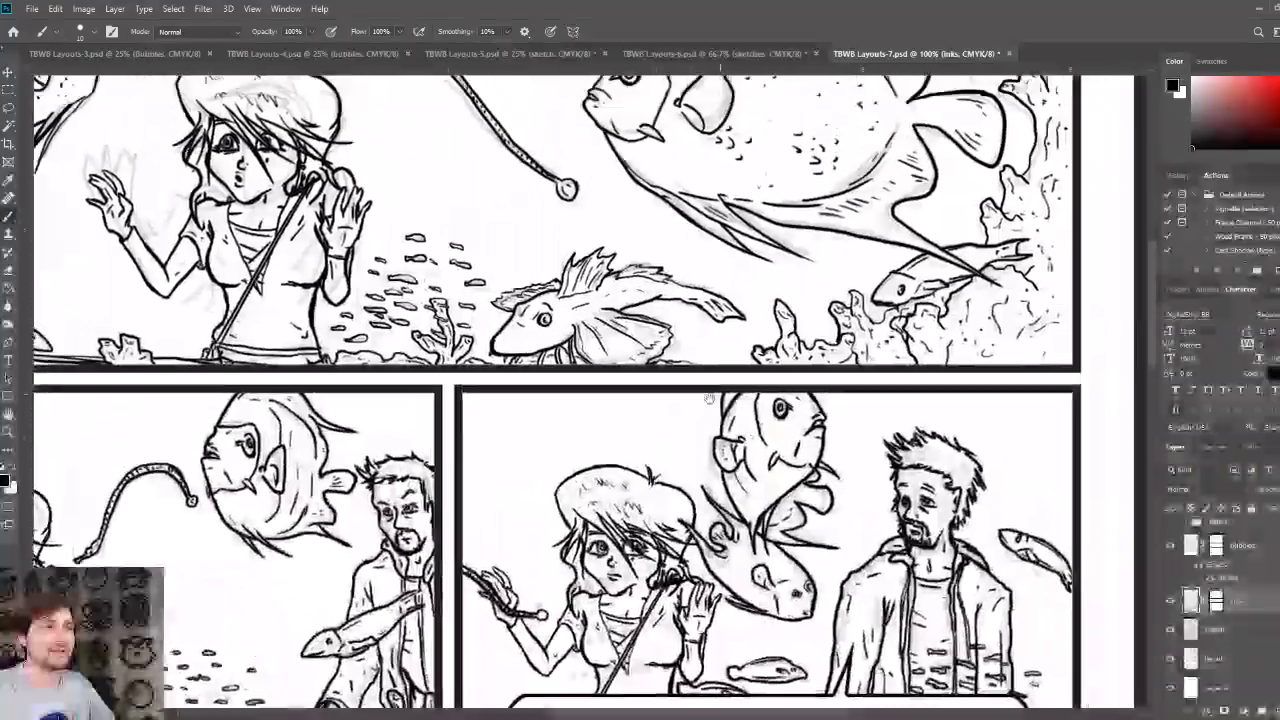
scroll(740, 507, down, 6)
scroll(740, 507, down, 6)
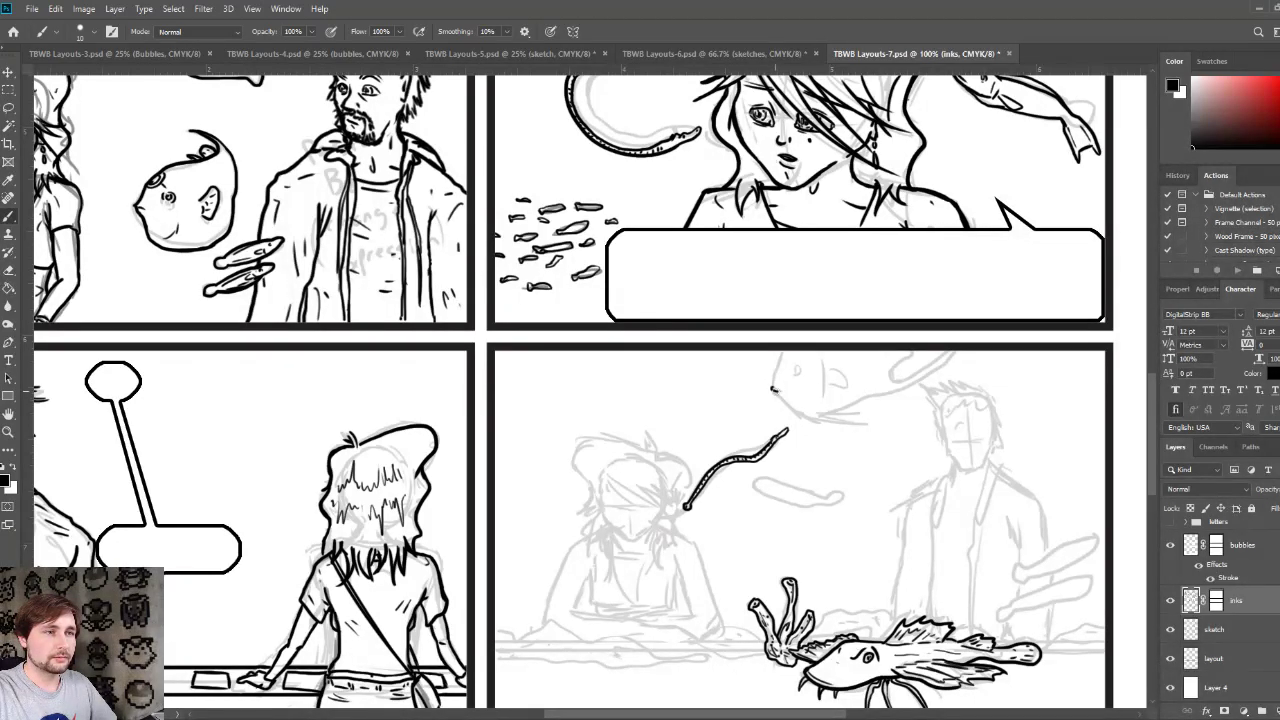
Step: Ink the fish's jaw line and head outline, redrawing the head-top stroke after an undo
drag(772, 389, 818, 421)
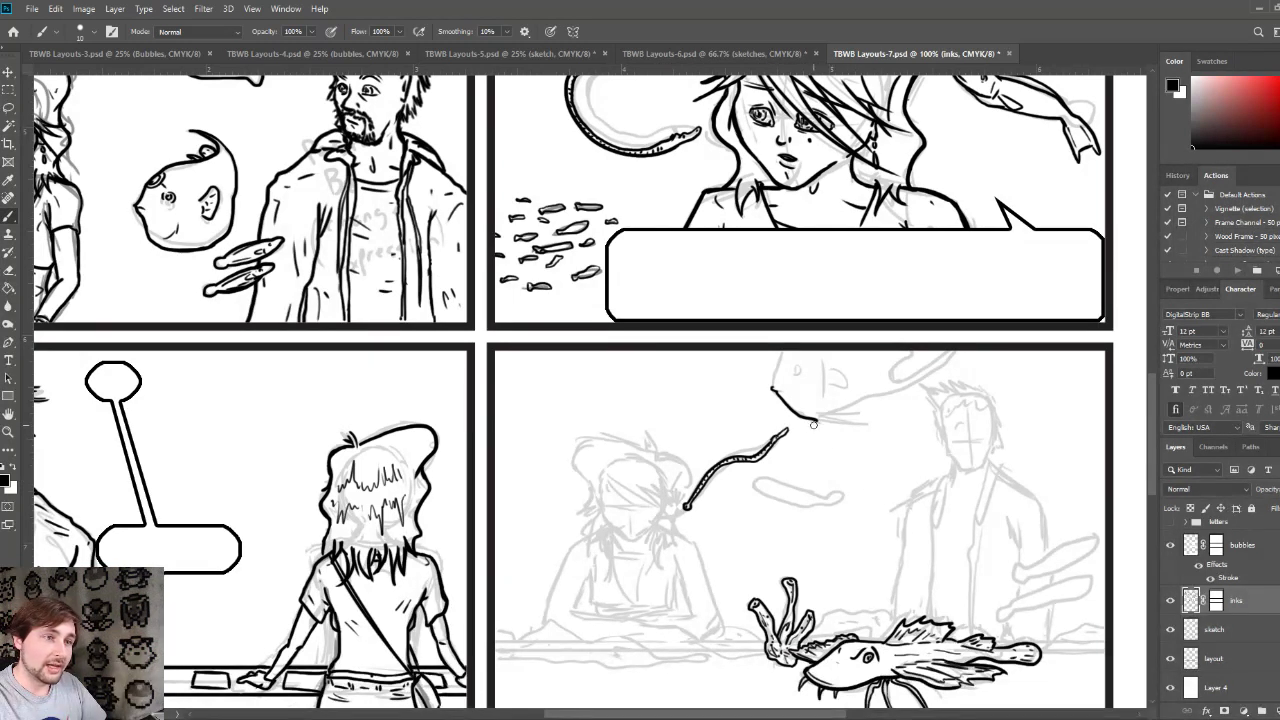
mouse_move(818, 421)
mouse_down()
mouse_move(885, 425)
mouse_move(824, 417)
mouse_move(889, 394)
mouse_up()
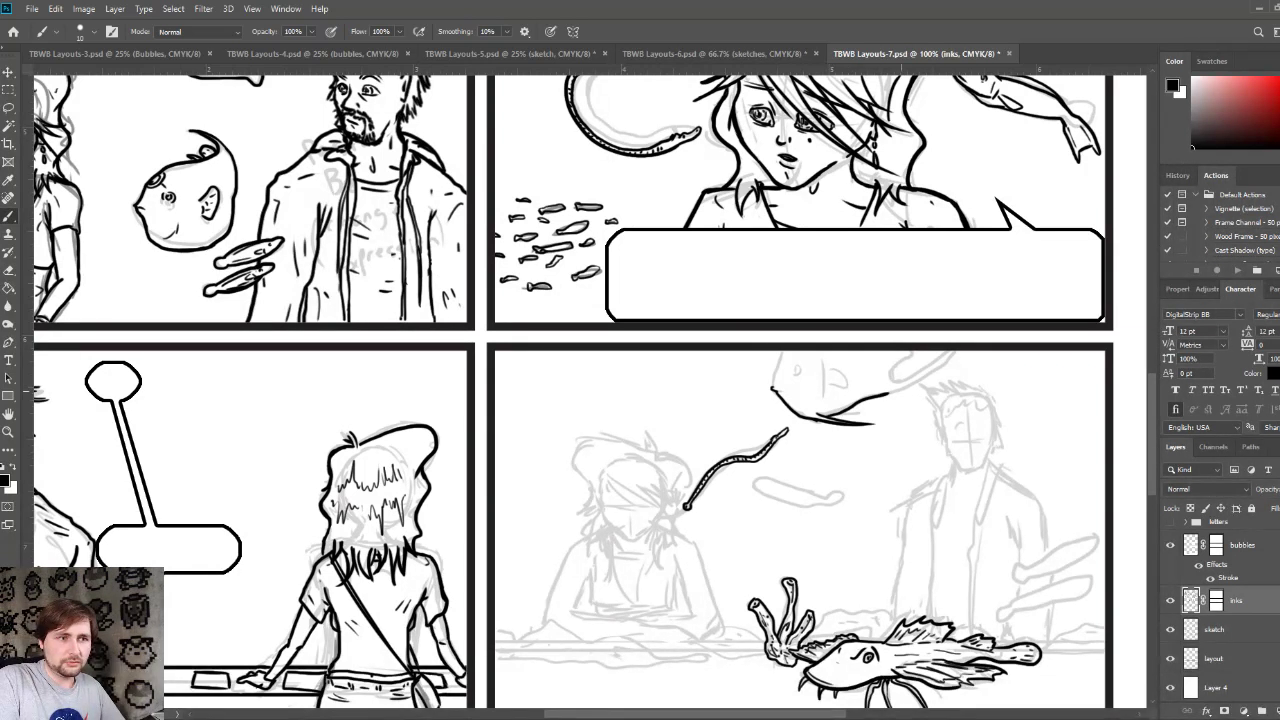
mouse_move(886, 396)
mouse_down()
mouse_move(960, 352)
mouse_move(928, 366)
mouse_up()
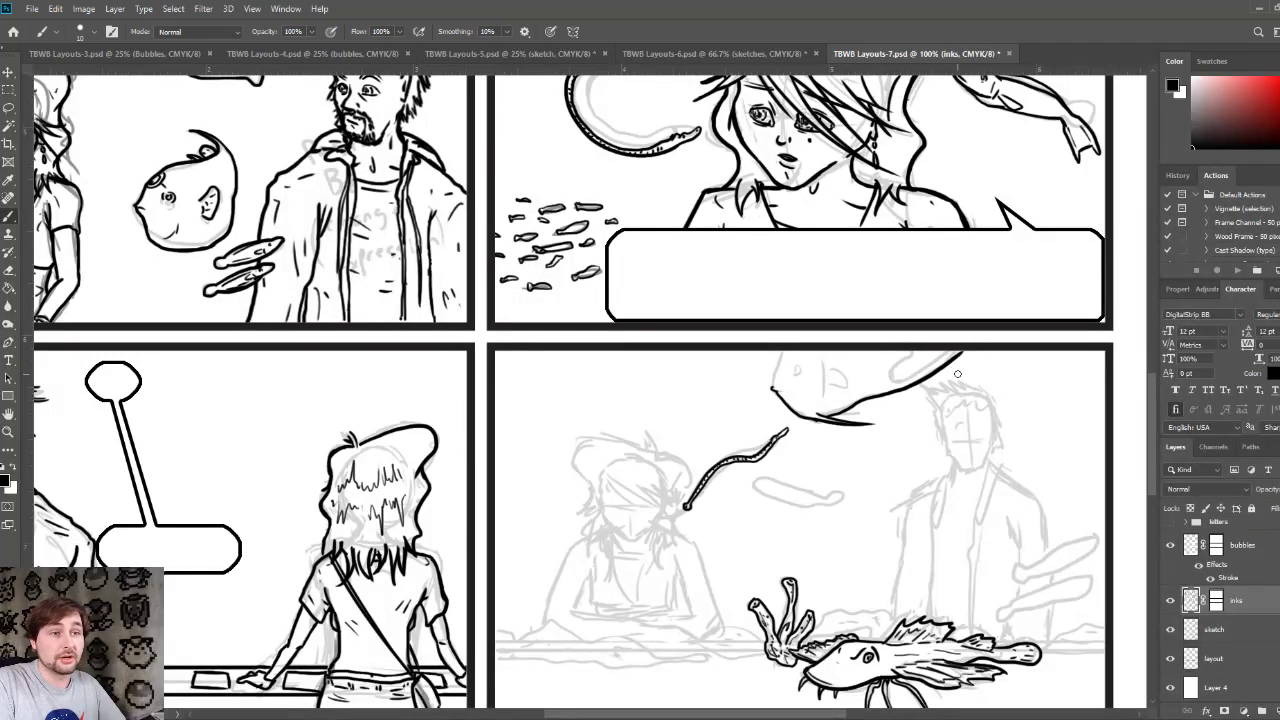
drag(963, 350, 916, 369)
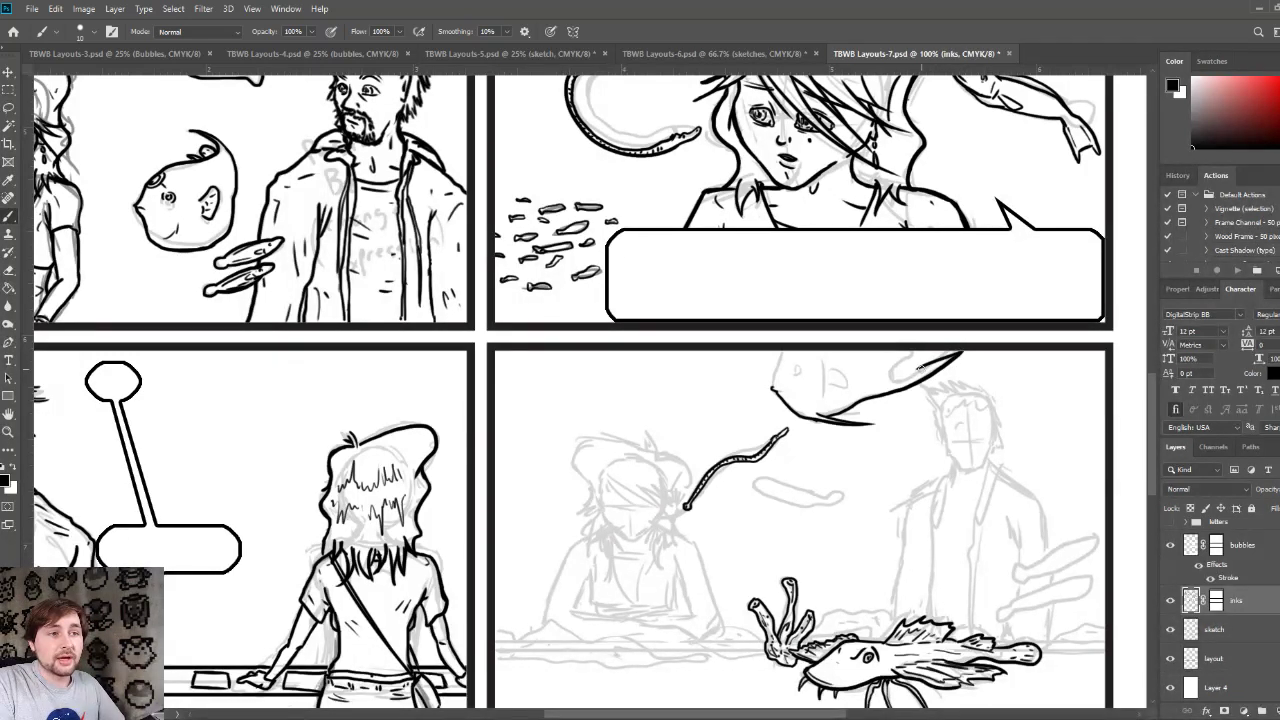
key(ctrl+z)
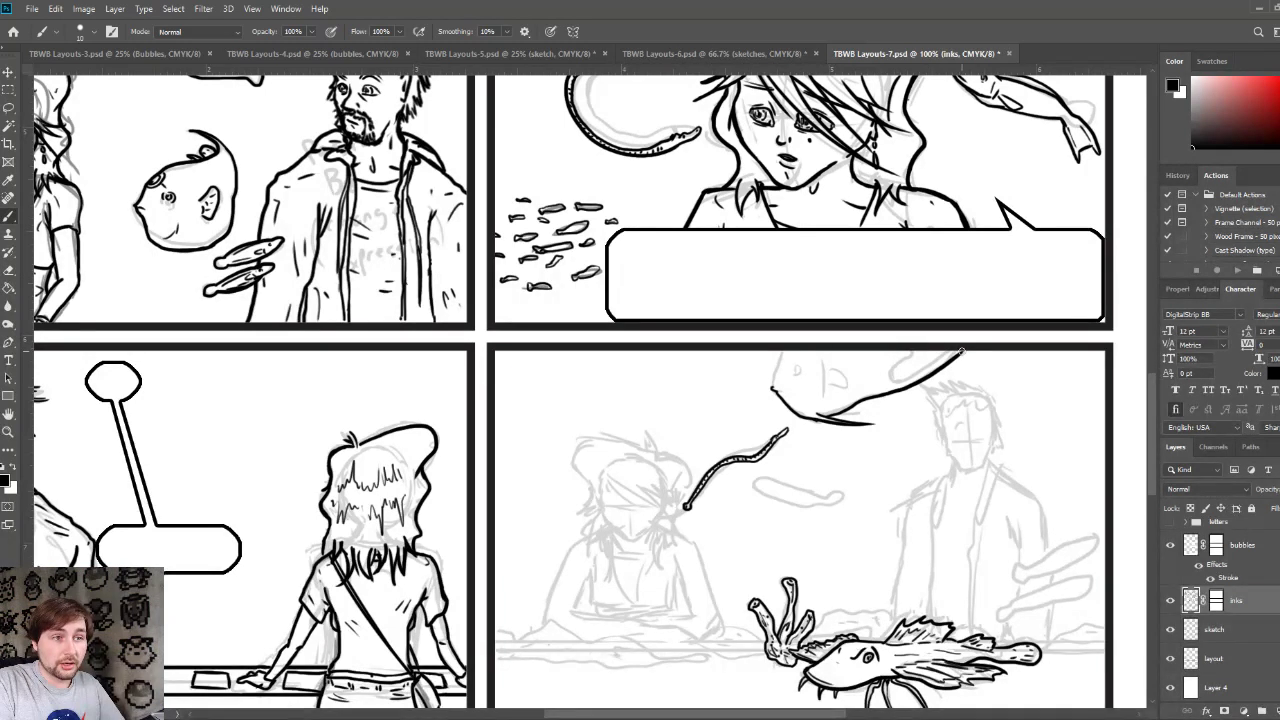
mouse_move(963, 350)
mouse_down()
mouse_move(916, 369)
mouse_move(930, 352)
mouse_up()
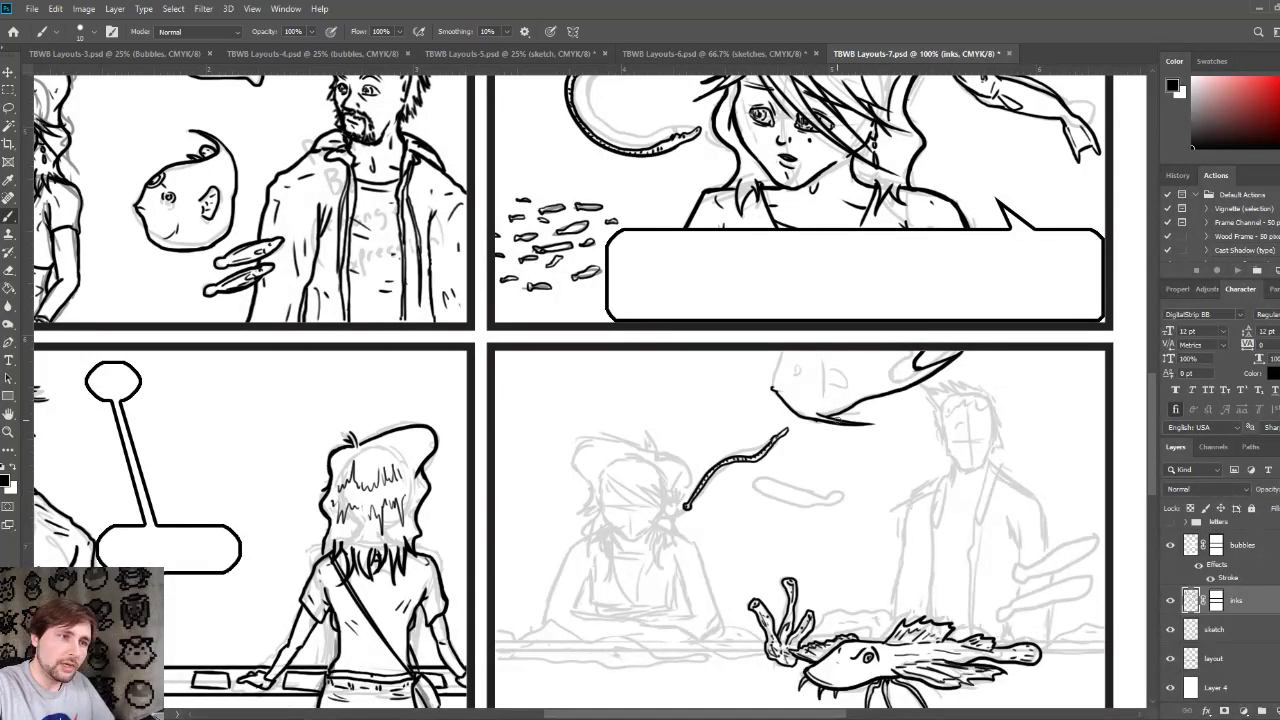
mouse_move(866, 422)
mouse_down()
mouse_move(822, 414)
mouse_move(867, 417)
mouse_move(911, 356)
mouse_up()
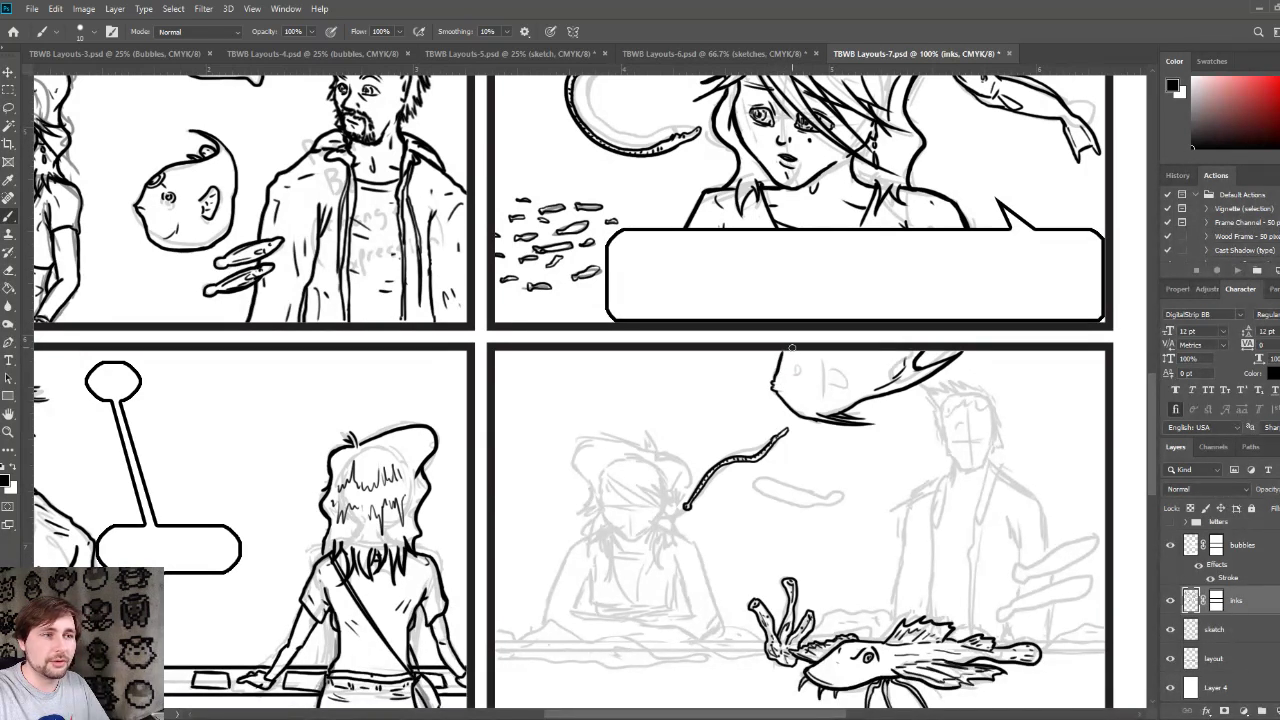
Step: Select the bubbles layer and bring the speech-bubble panels into view
ctrl+click(860, 264)
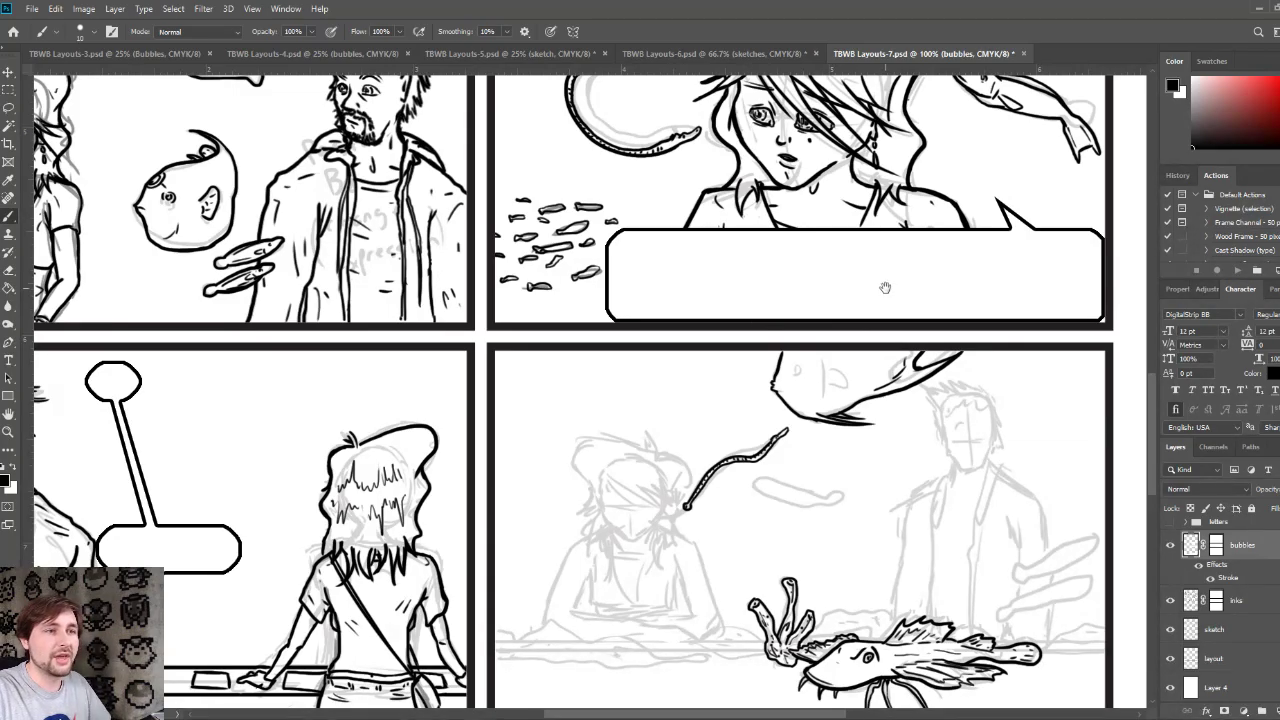
drag(883, 283, 816, 563)
scroll(816, 563, down, 15)
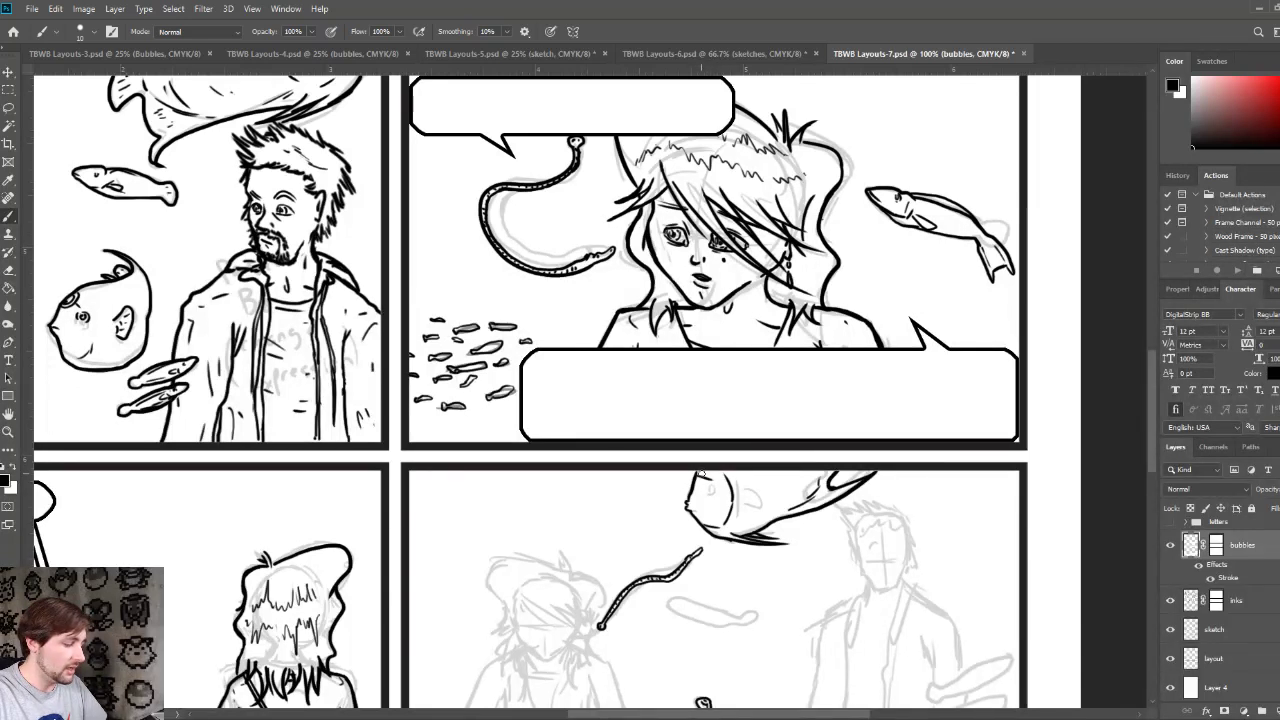
Step: Ink a line along the fish head's top, dot in its eye and add a gill stroke
drag(695, 472, 716, 474)
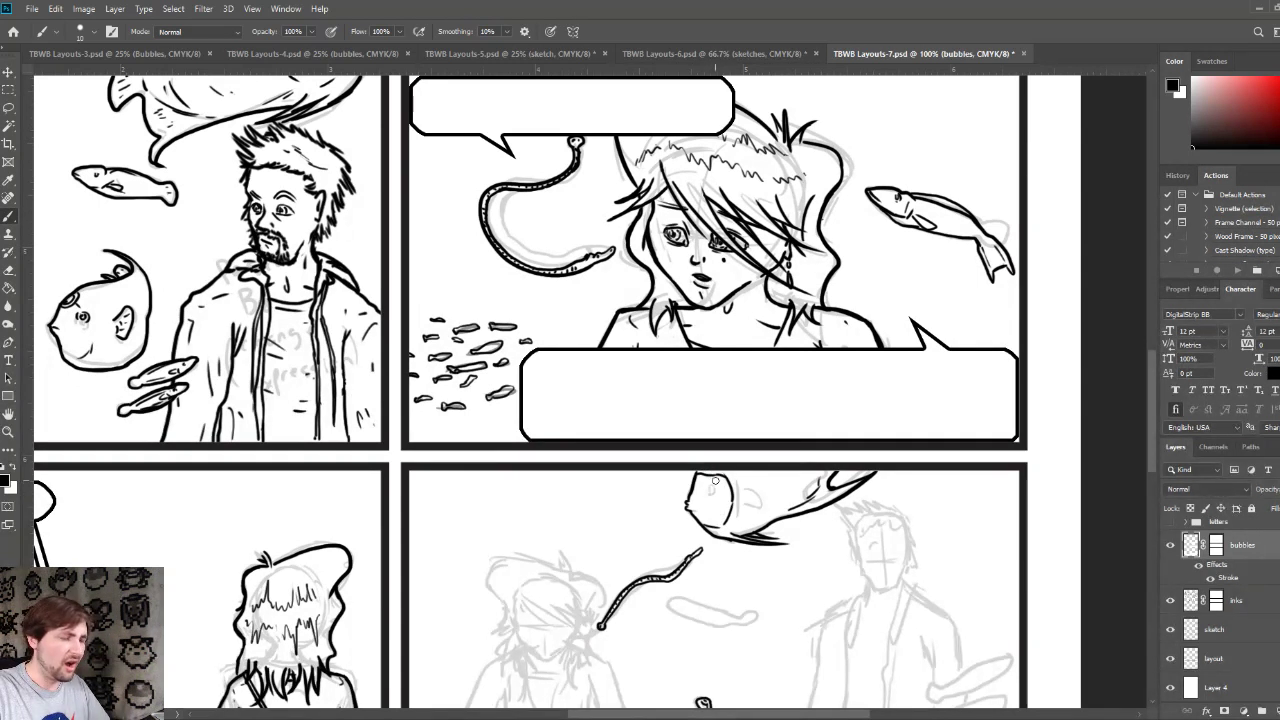
click(711, 488)
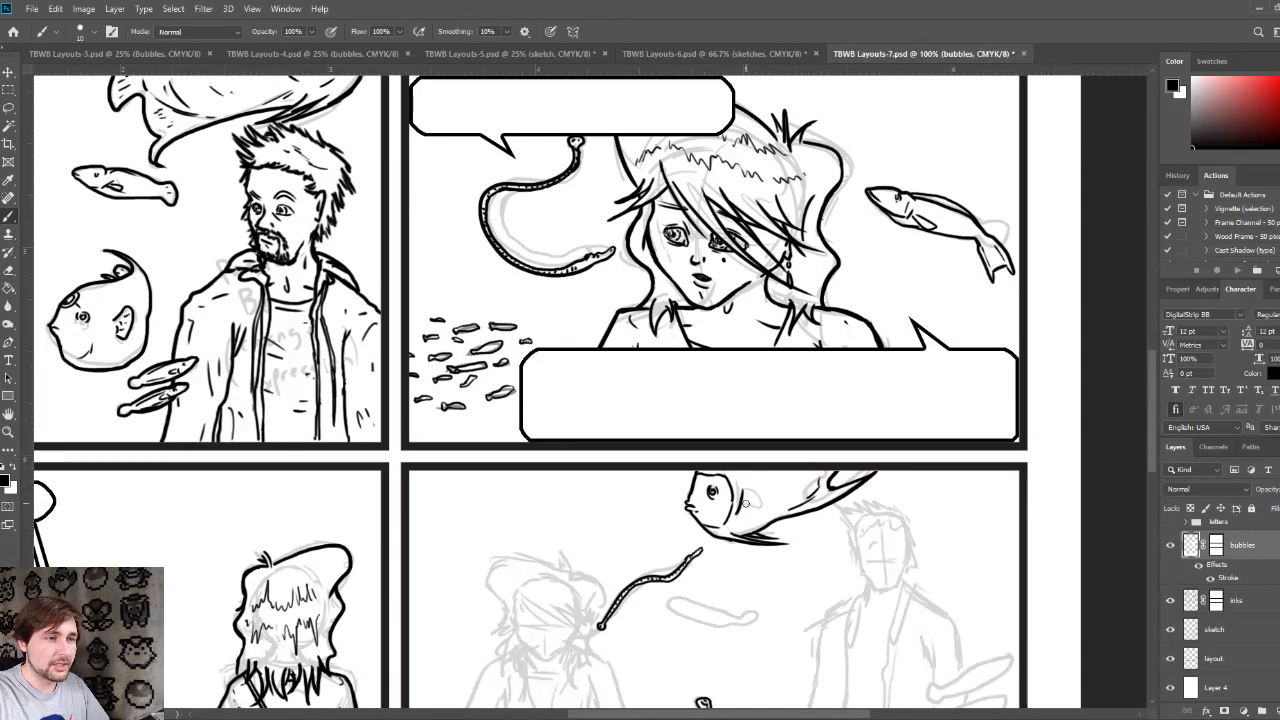
mouse_move(742, 508)
mouse_down()
mouse_move(769, 487)
mouse_move(752, 508)
mouse_up()
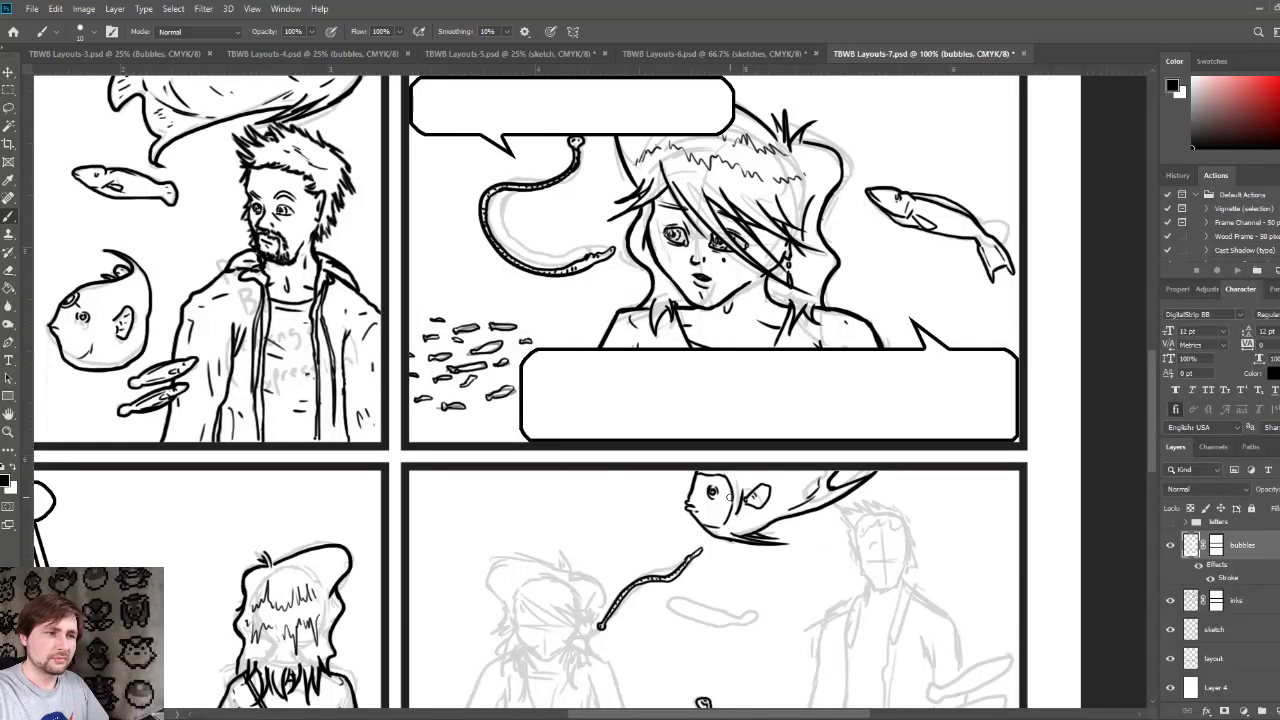
scroll(757, 377, up, 3)
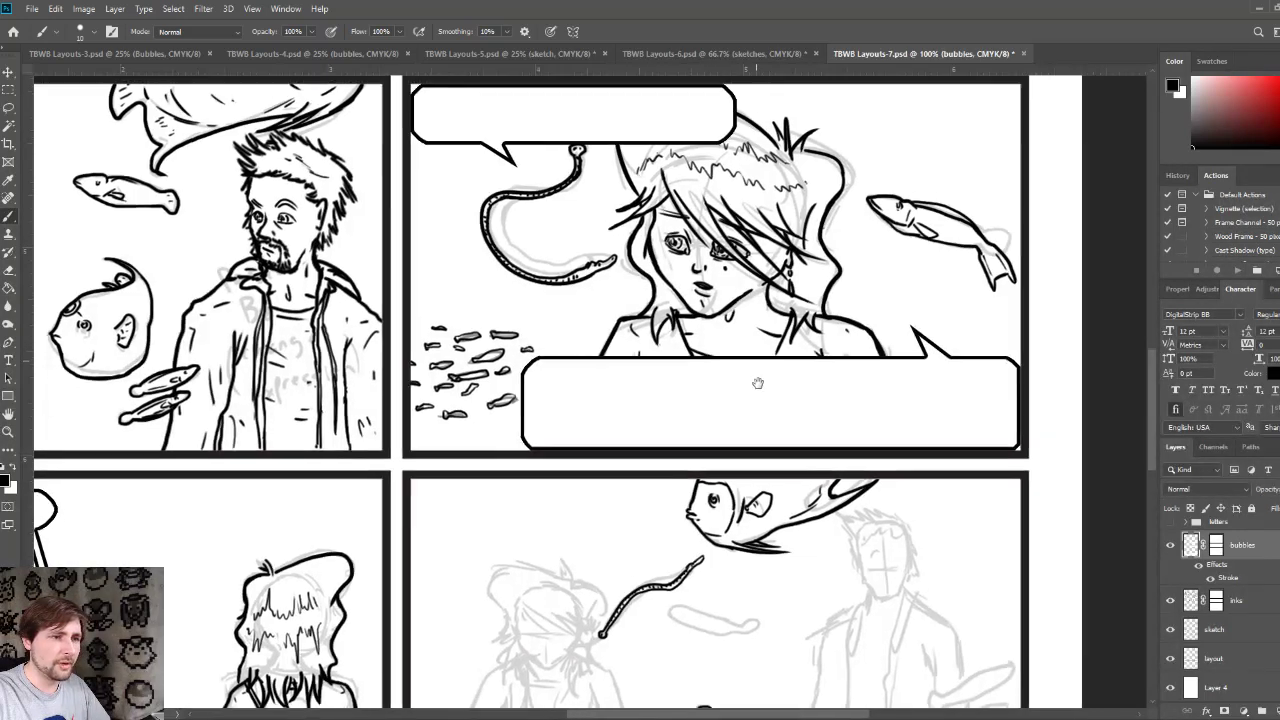
scroll(751, 321, up, 10)
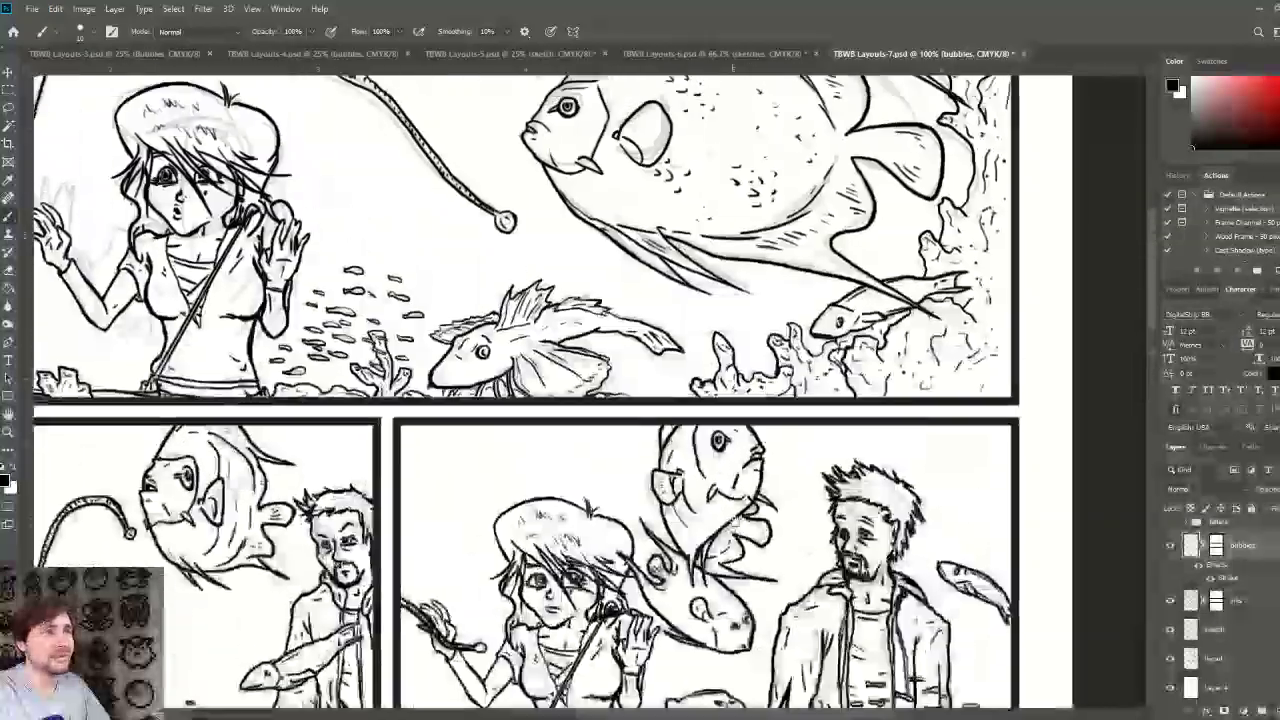
scroll(735, 546, down, 10)
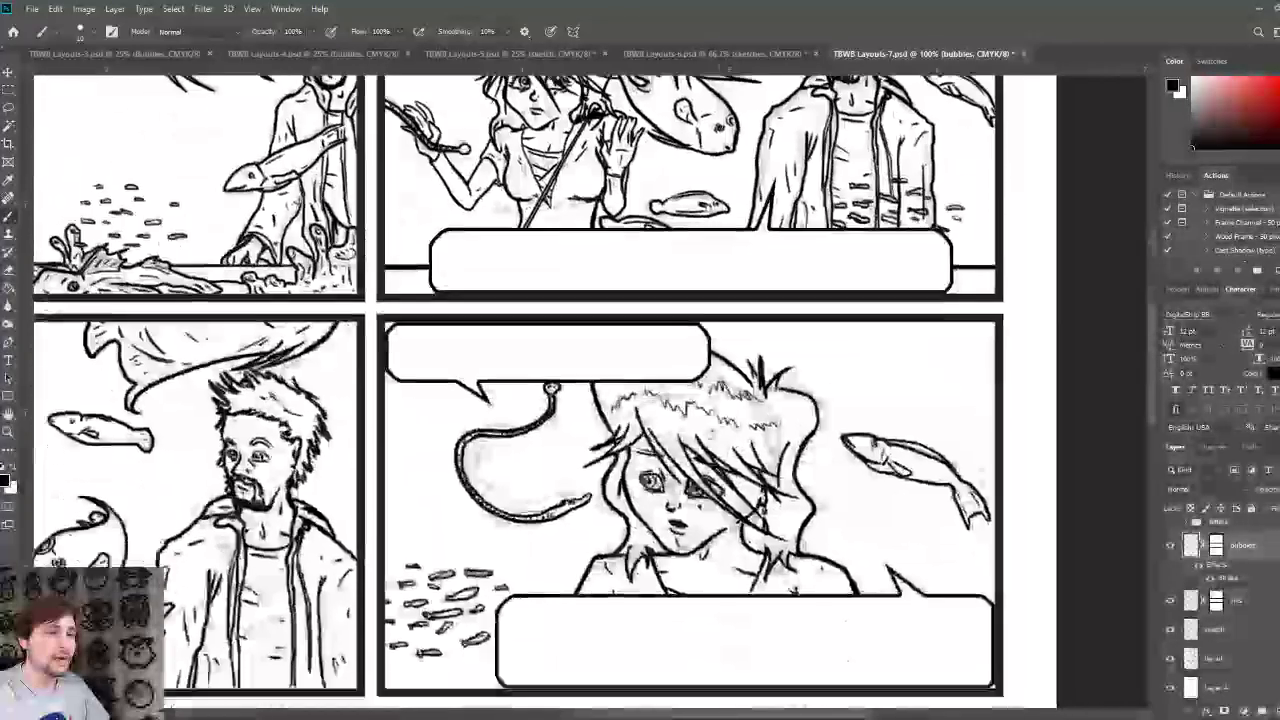
scroll(697, 262, down, 2)
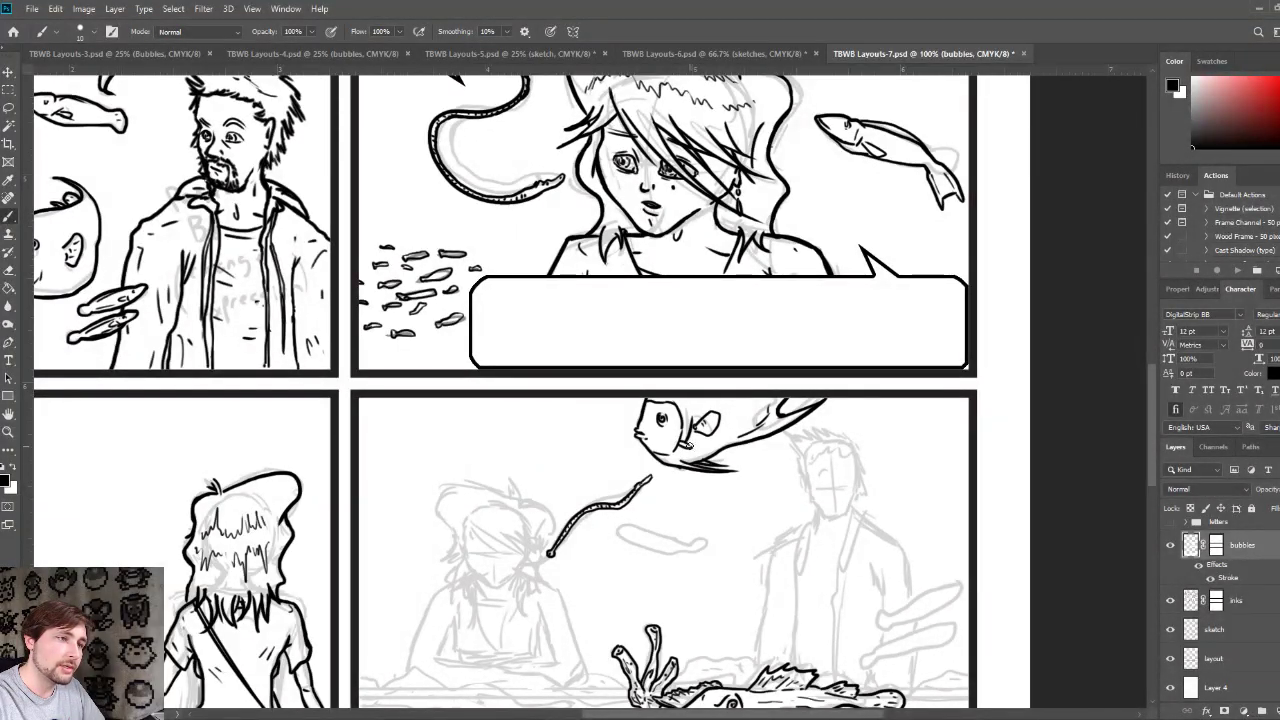
scroll(738, 430, up, 15)
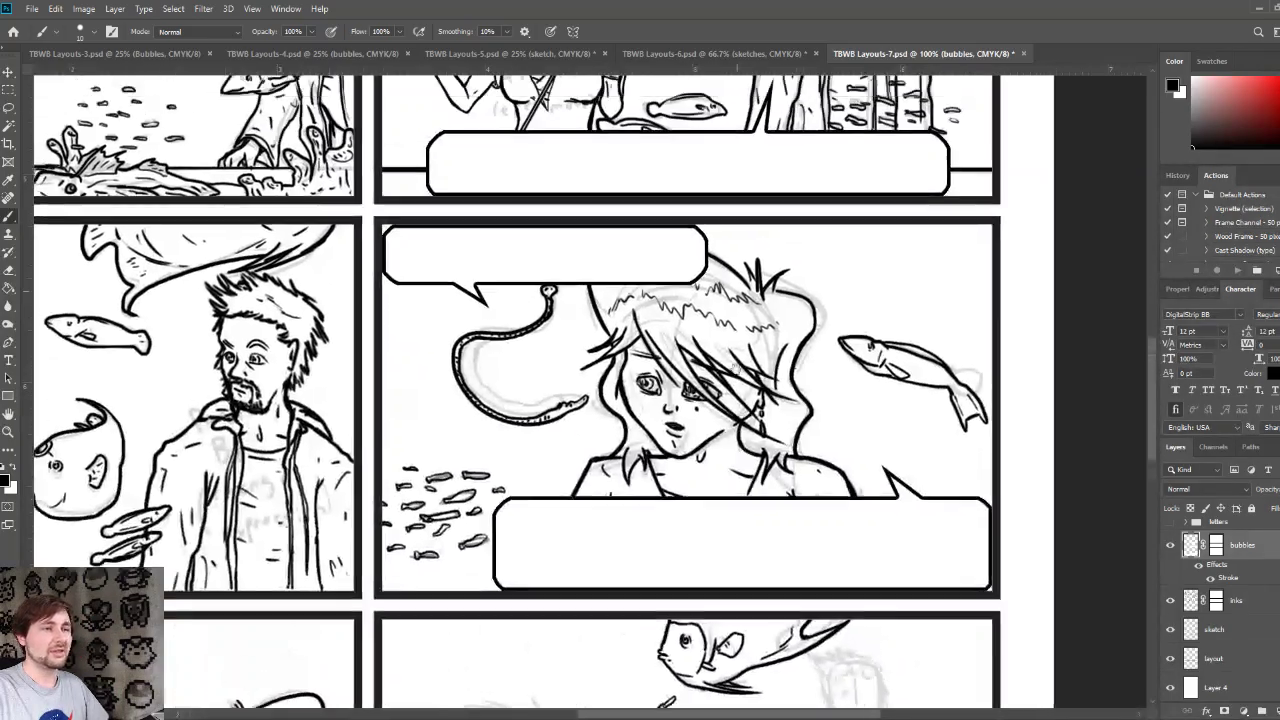
scroll(738, 467, down, 6)
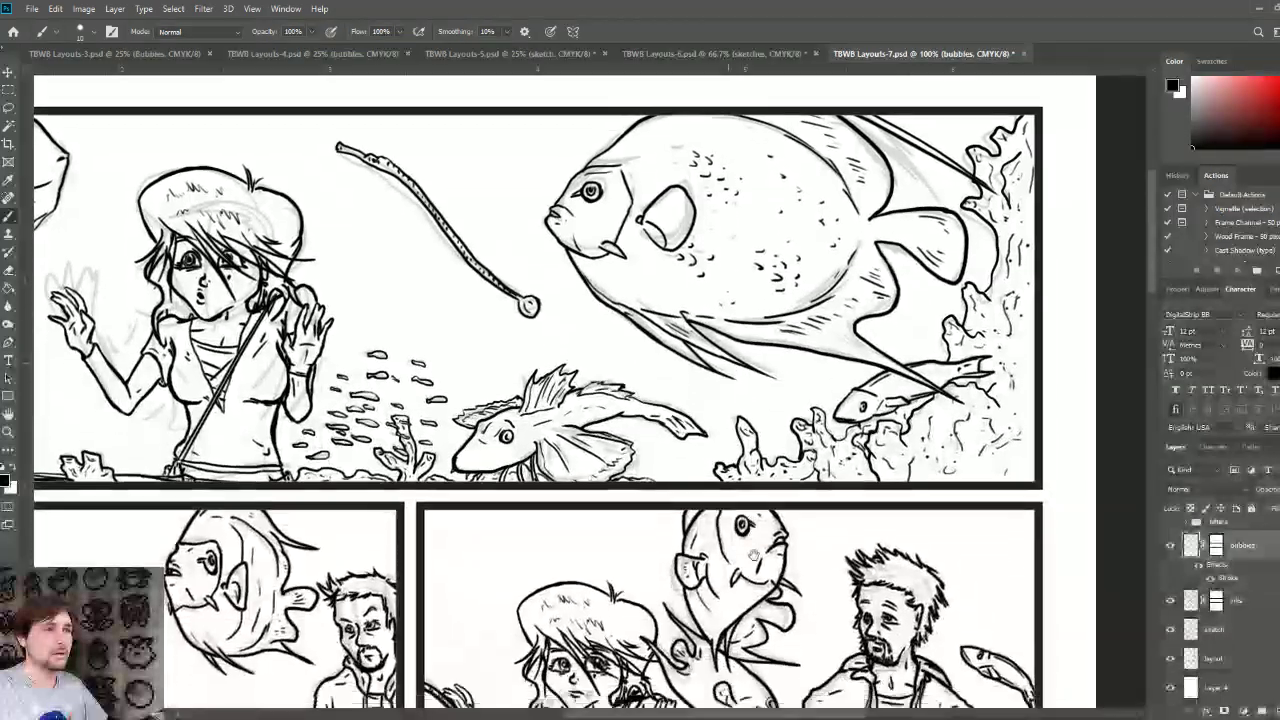
scroll(713, 335, down, 9)
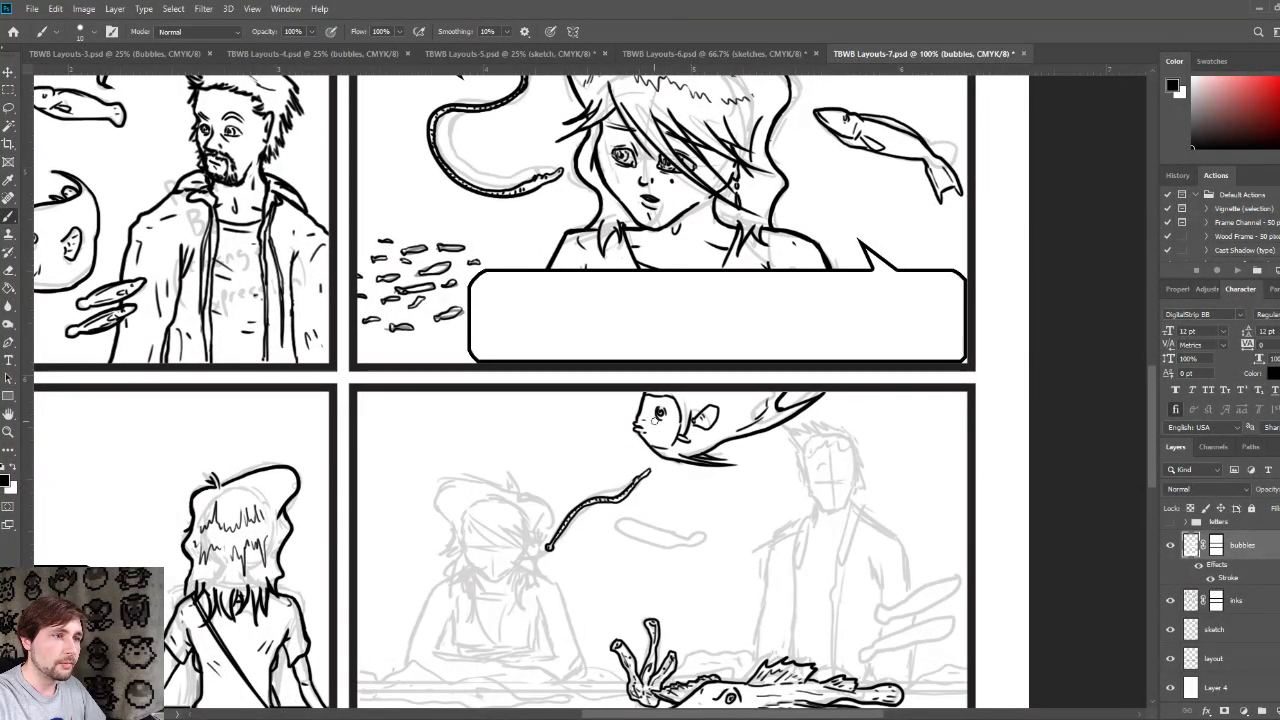
scroll(667, 443, up, 10)
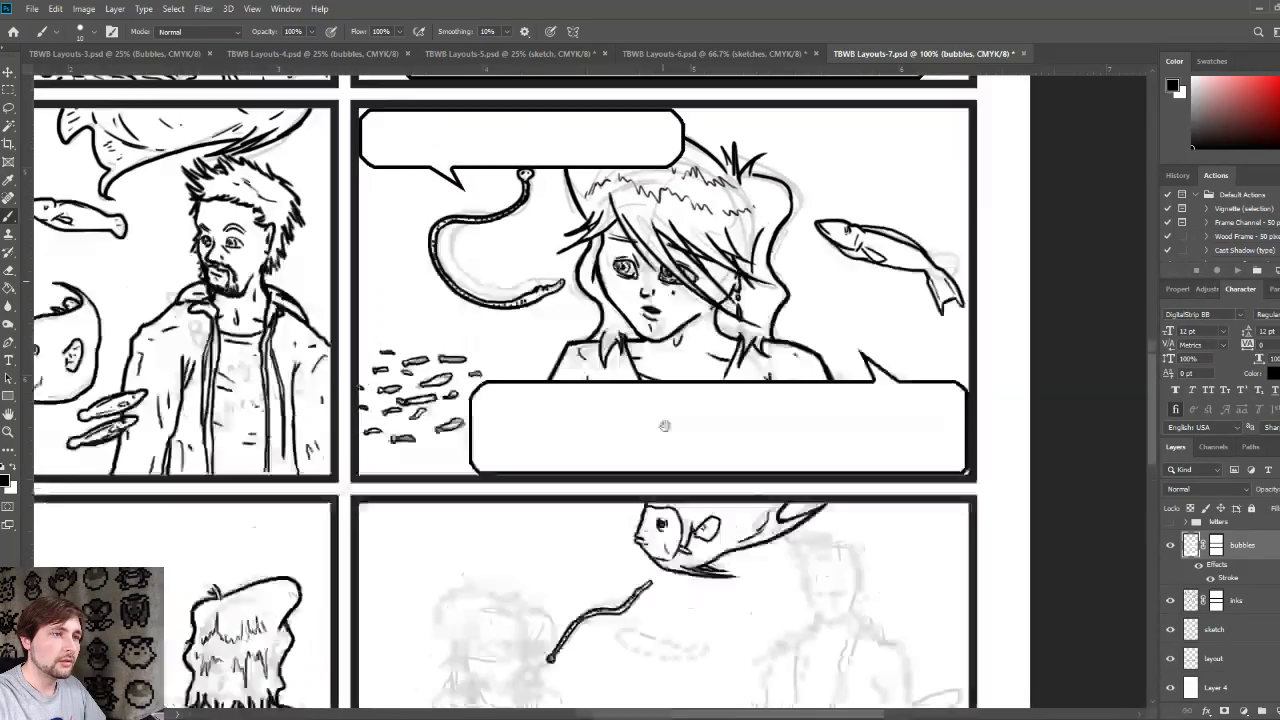
scroll(618, 490, up, 1)
scroll(632, 355, down, 15)
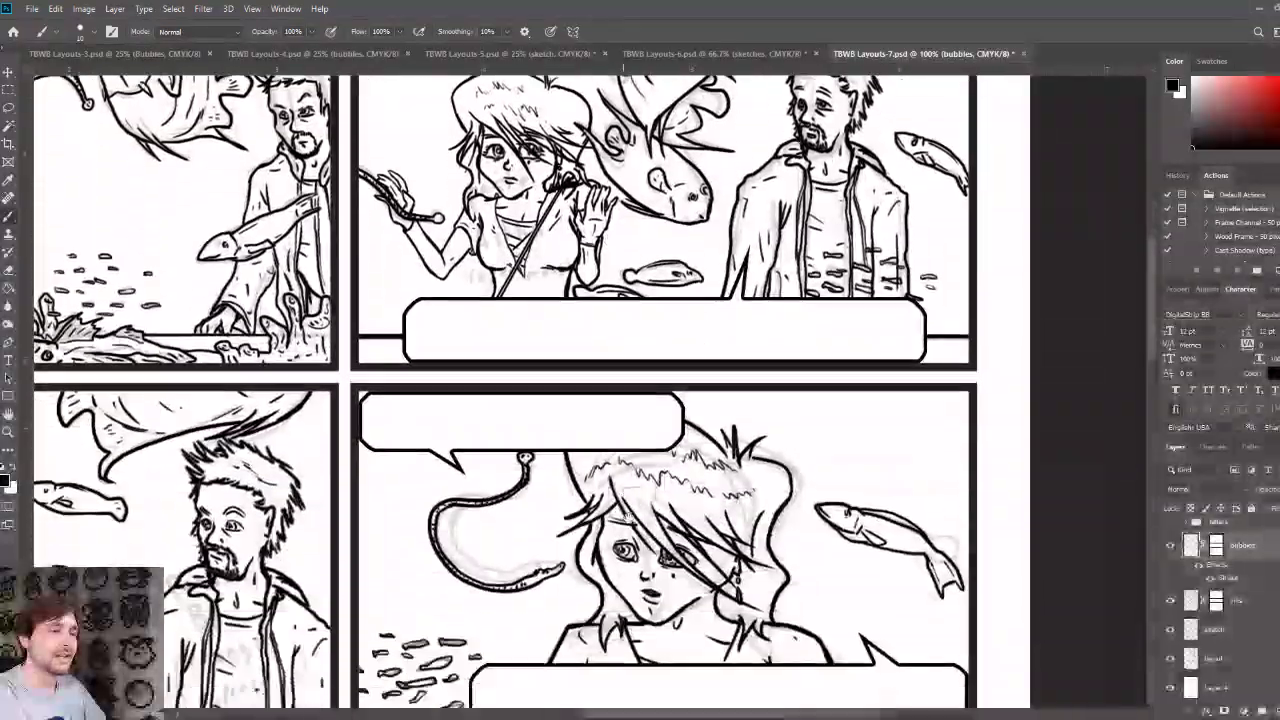